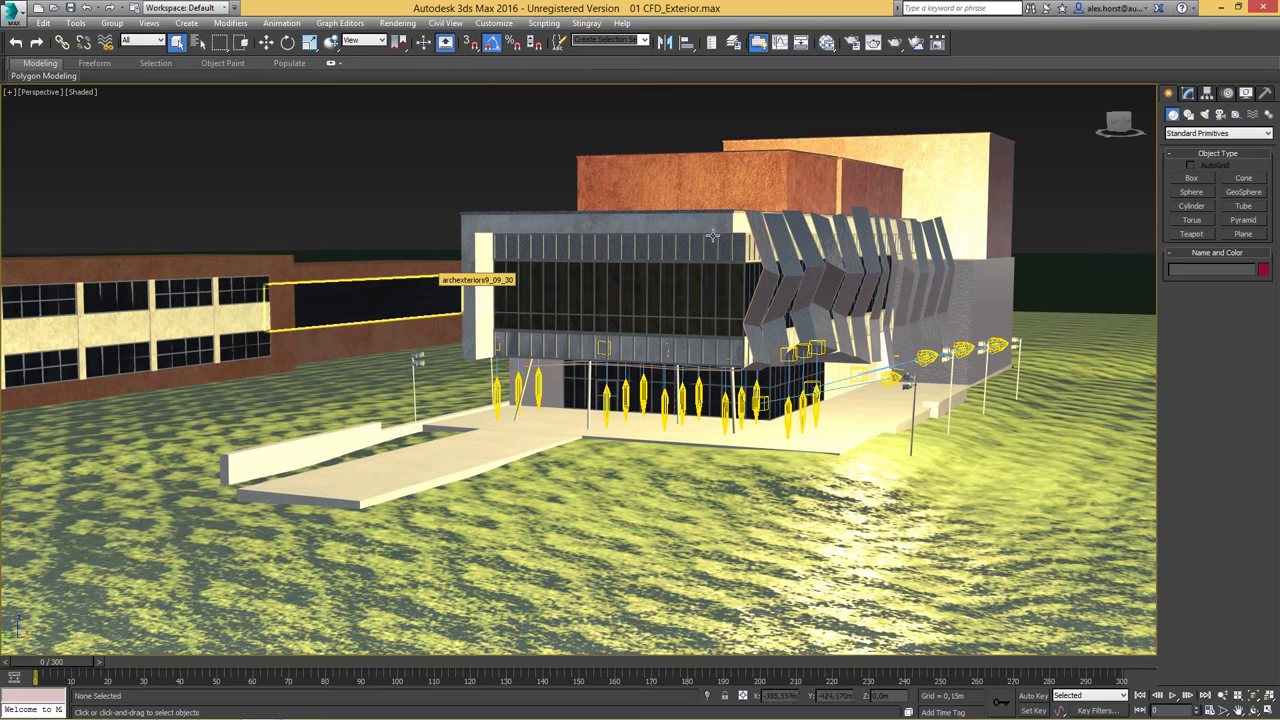
Step: Open the Slate Material Editor and display the parameters of the _UpperFloor VRayMtl material in the Wind view
scroll(640, 458, up, 3)
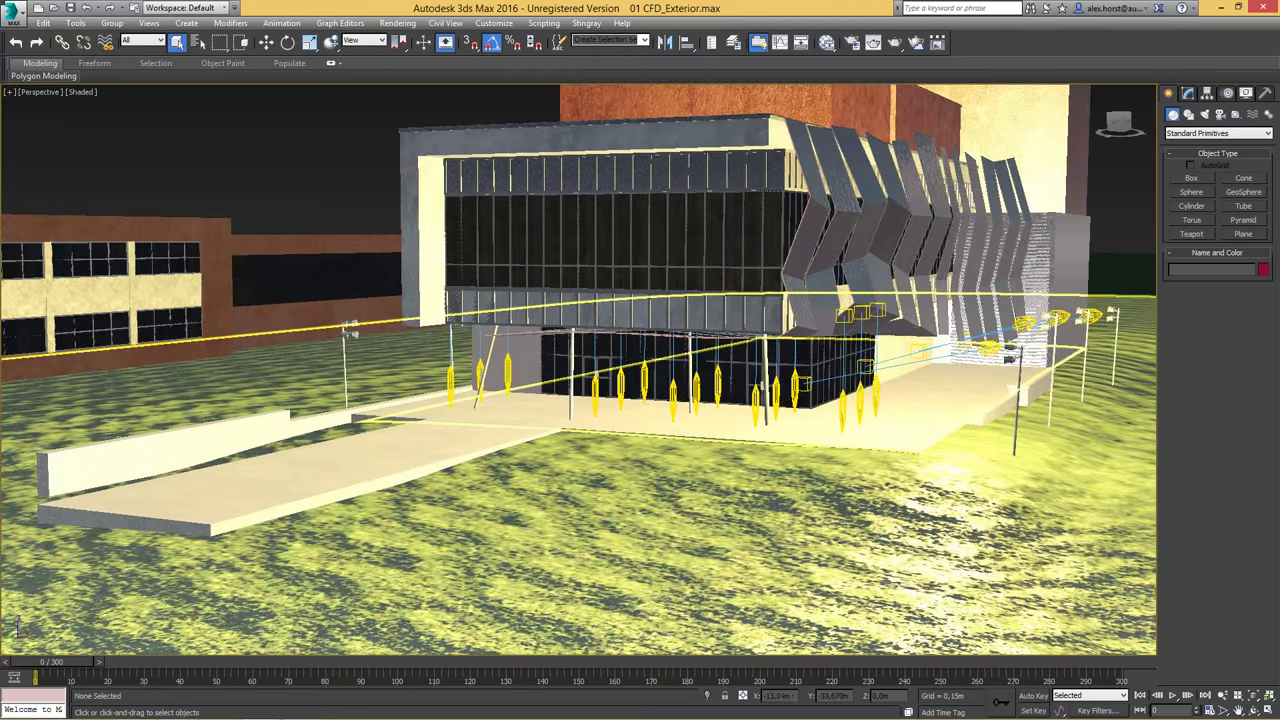
key(m)
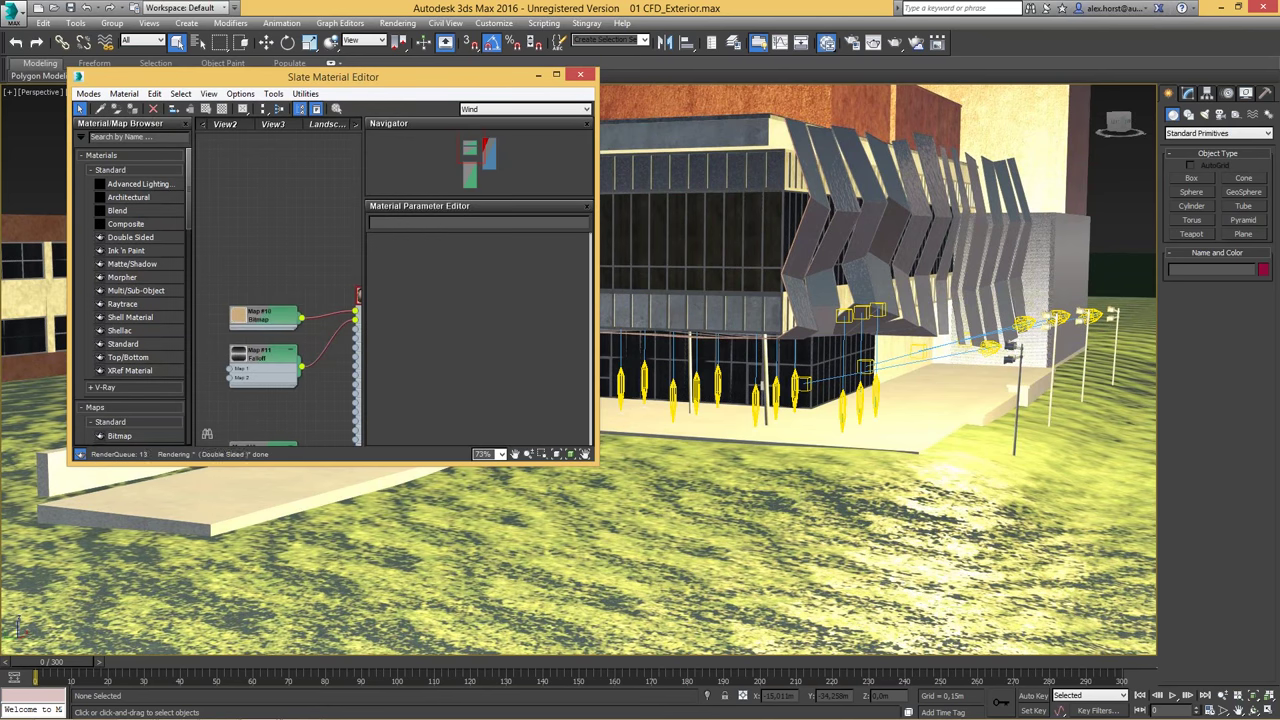
key(o)
key(n)
middle_drag(276, 310, 216, 214)
scroll(244, 208, up, 4)
scroll(173, 206, up, 1)
double_click(337, 183)
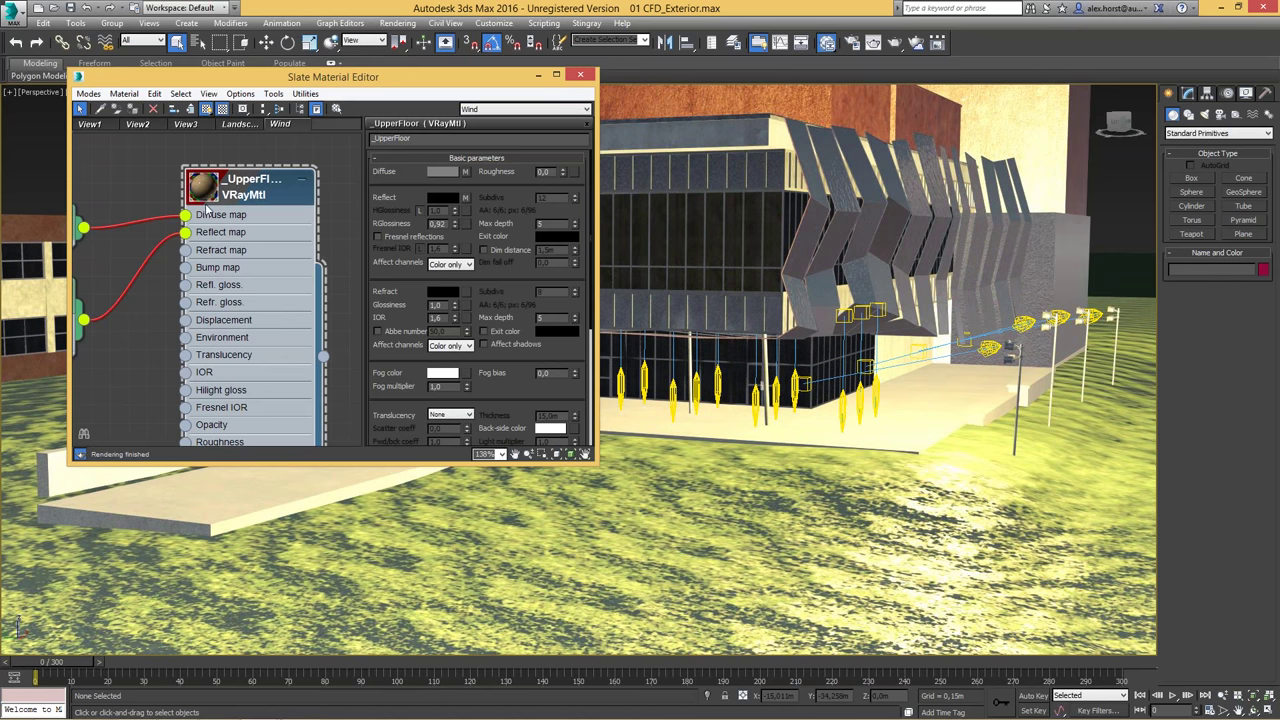
Step: Examine the maps feeding the _UpperFloor material's diffuse and reflect inputs, and close the material editor
middle_drag(229, 210, 304, 212)
middle_drag(238, 260, 284, 301)
scroll(184, 270, down, 1)
drag(150, 270, 133, 221)
drag(159, 341, 143, 325)
middle_drag(202, 321, 136, 289)
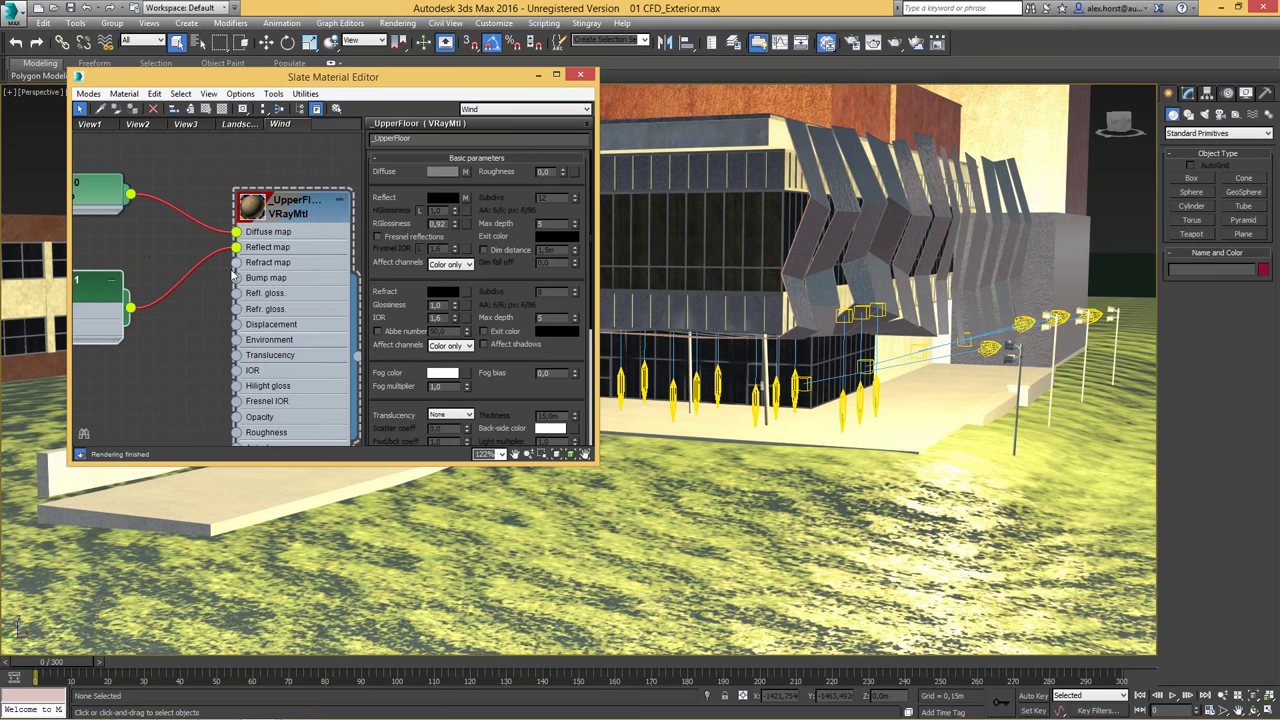
click(297, 218)
click(581, 75)
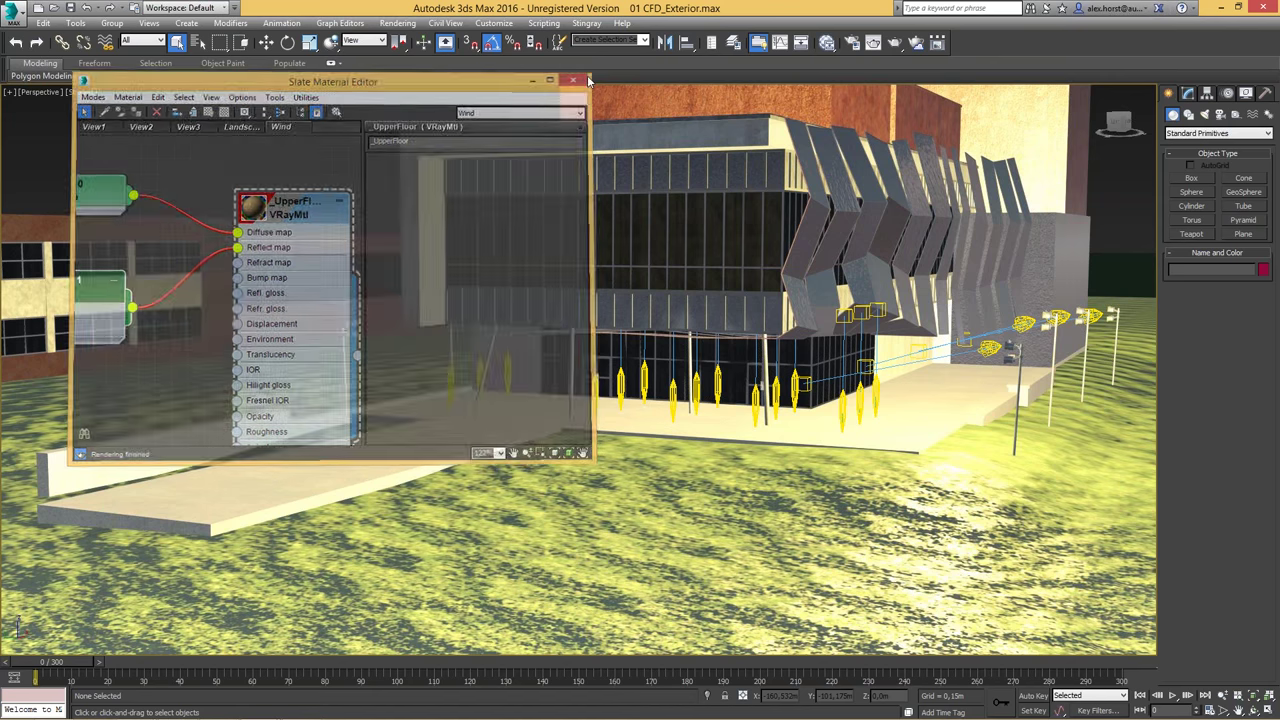
click(590, 23)
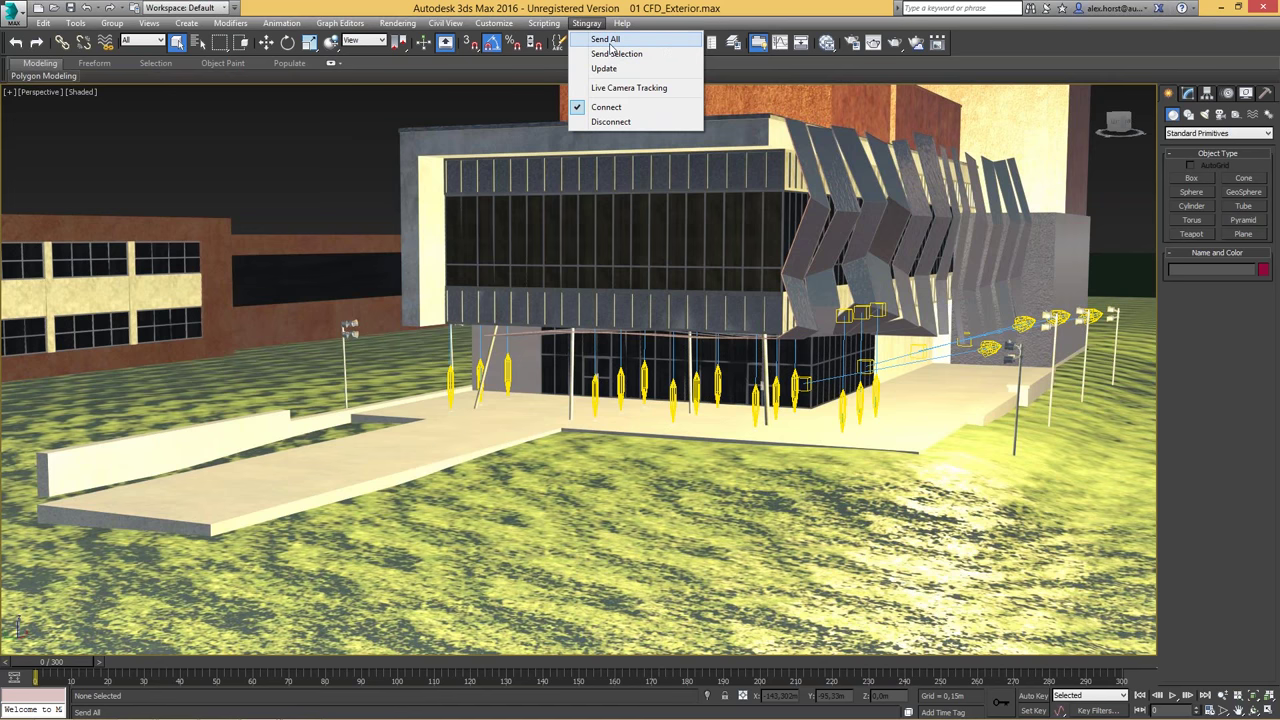
click(601, 8)
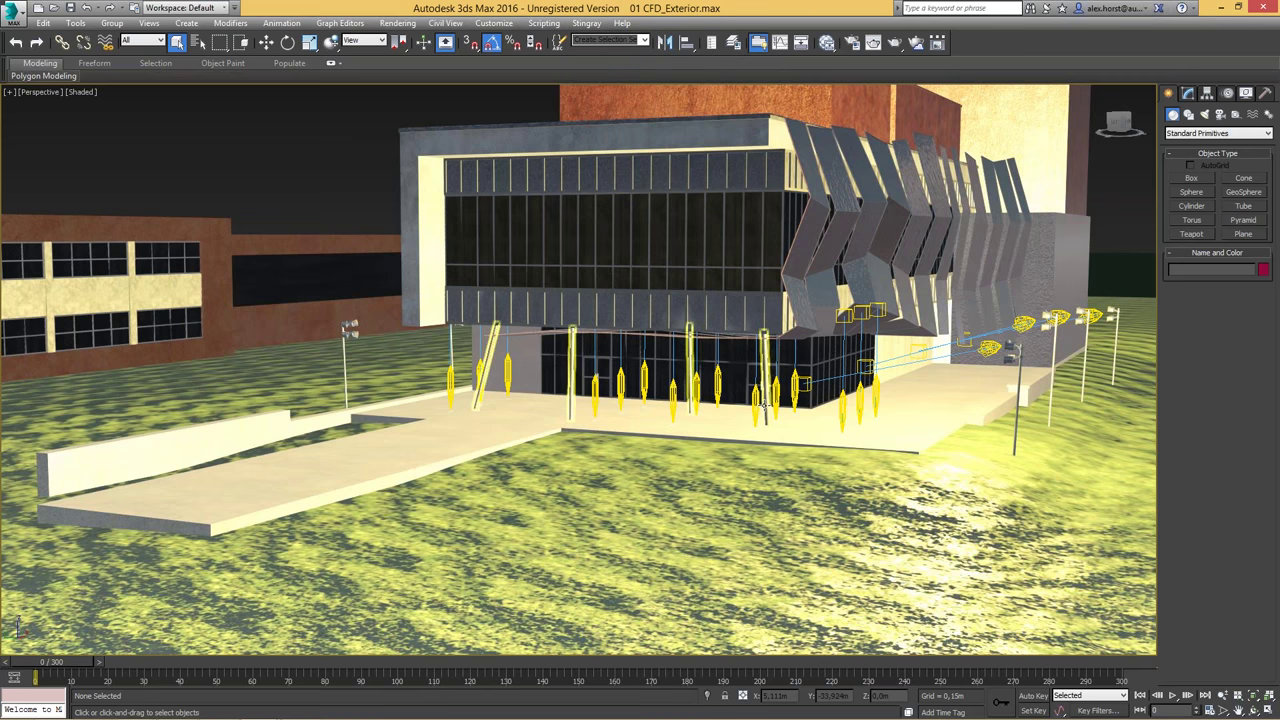
click(588, 24)
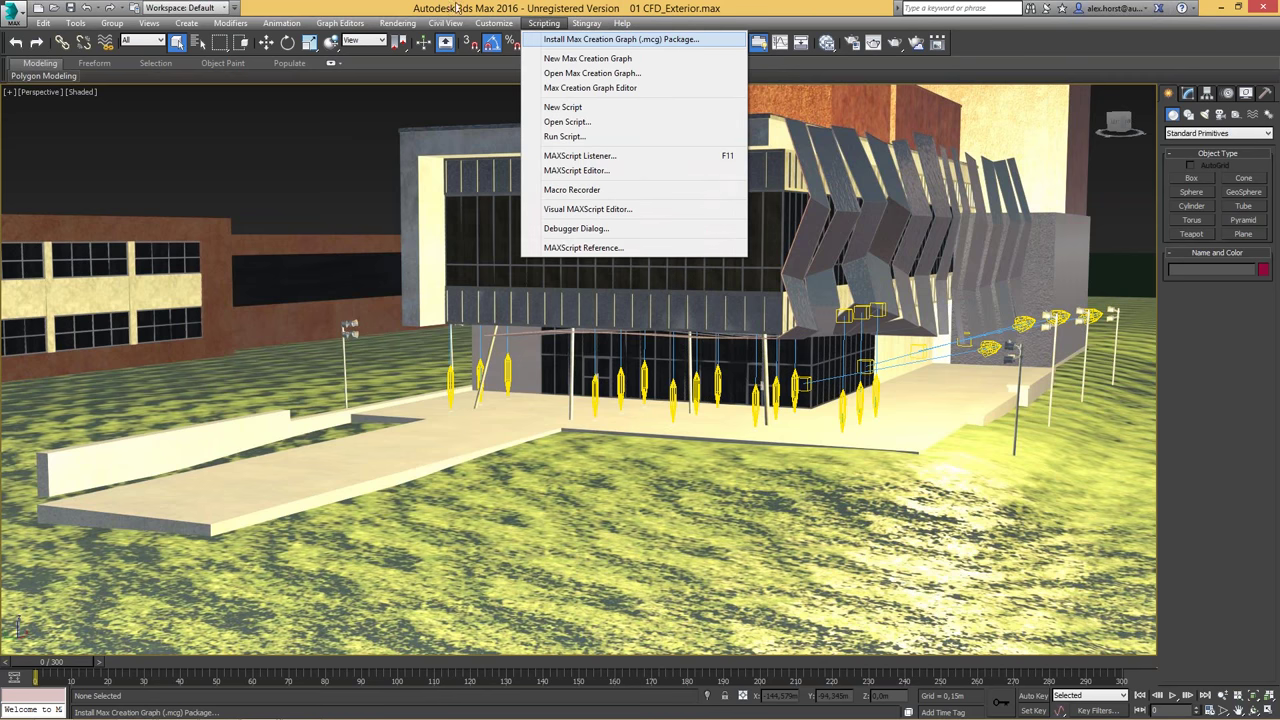
click(484, 9)
Step: Switch to the Stingray Editor and bring up the available templates in the Project Manager
mouse_move(312, 714)
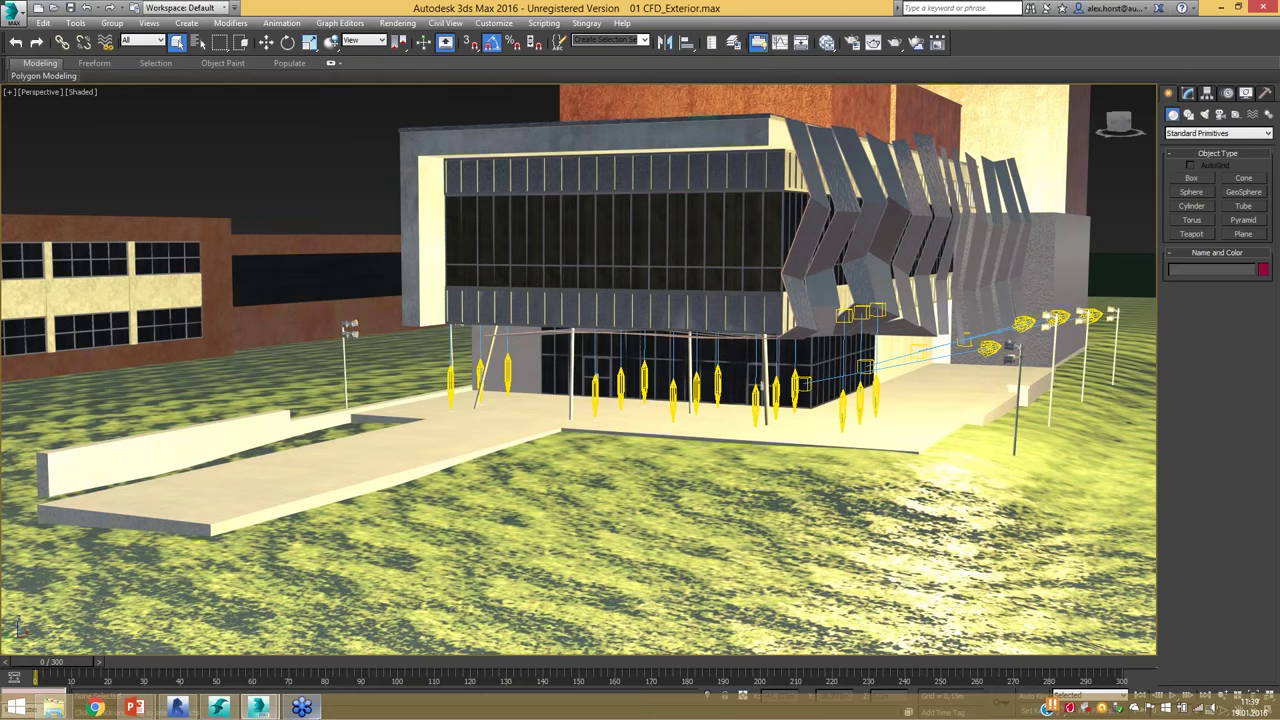
click(217, 708)
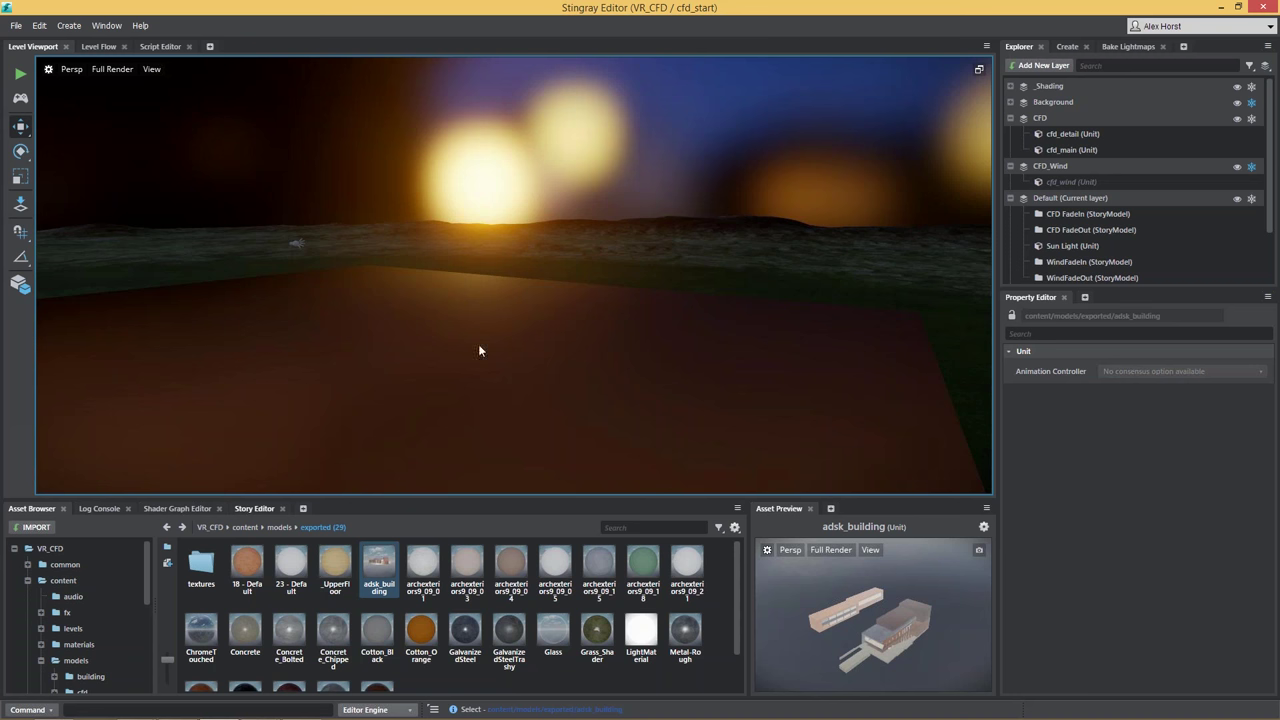
alt+drag(536, 342, 518, 403)
key(alt+Tab)
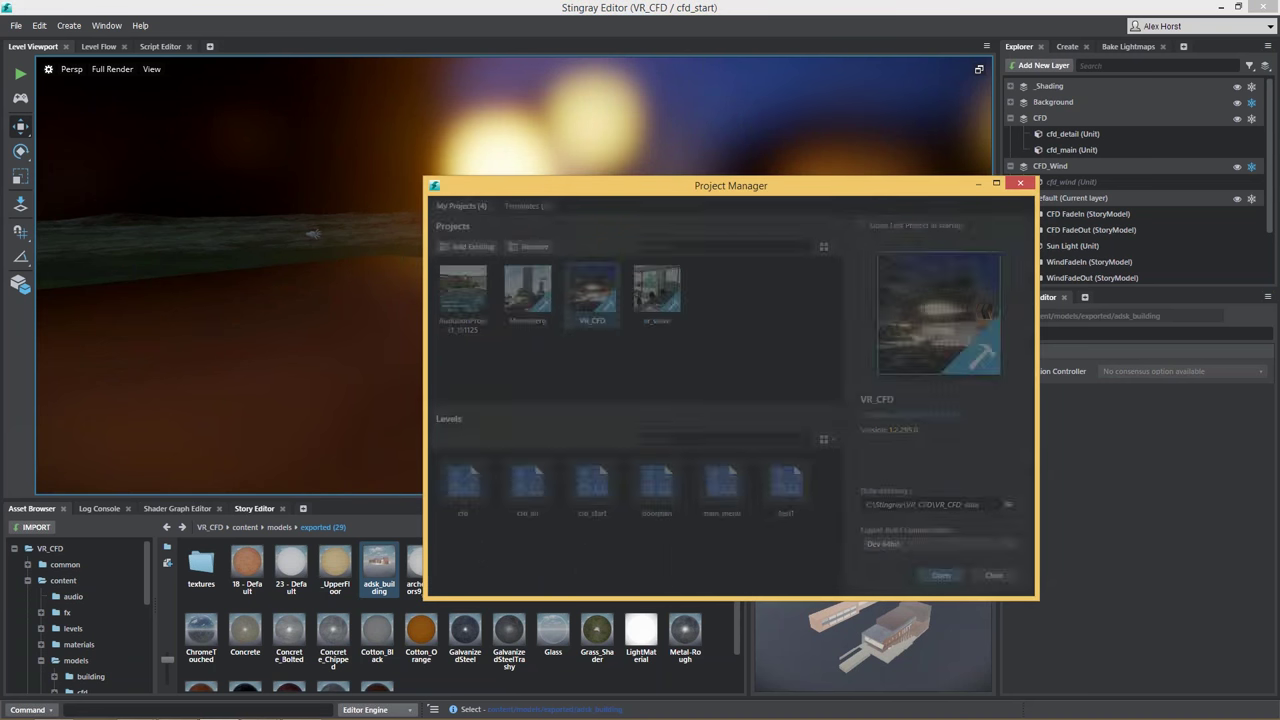
drag(672, 181, 578, 110)
click(442, 135)
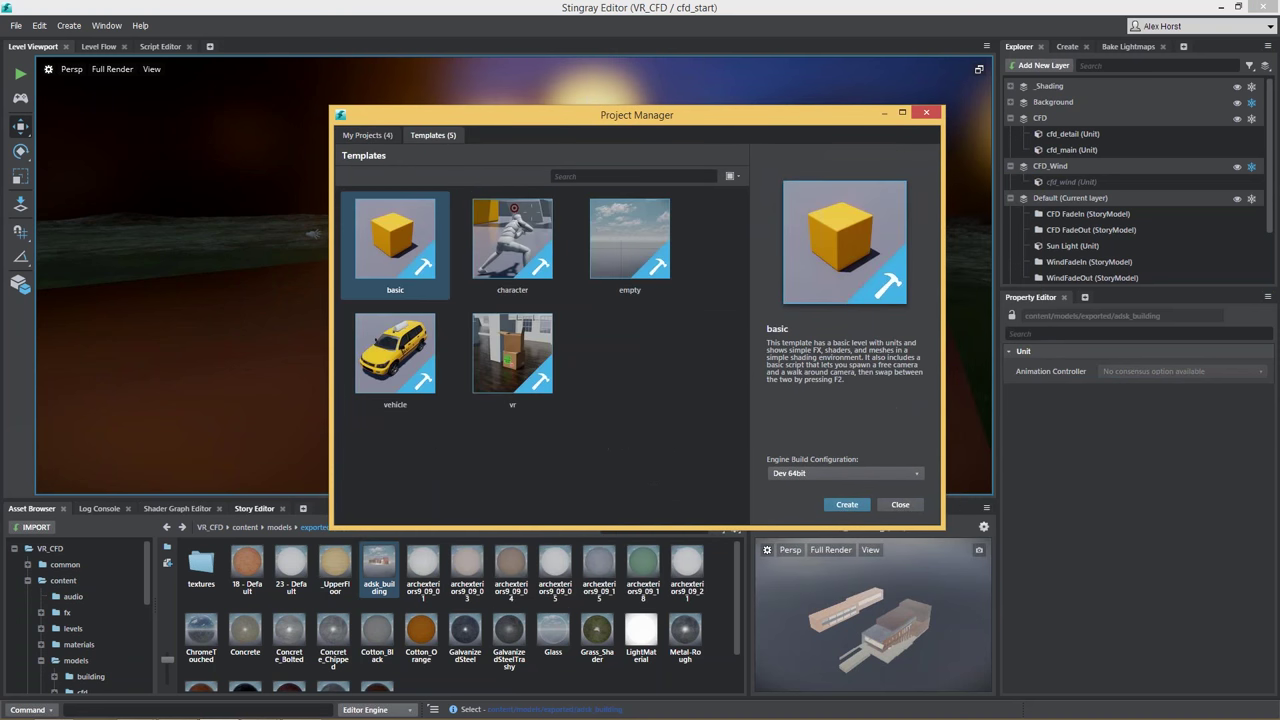
Step: Review the character, empty, vr, vehicle and basic project templates, and close the Project Manager without creating a project
click(512, 245)
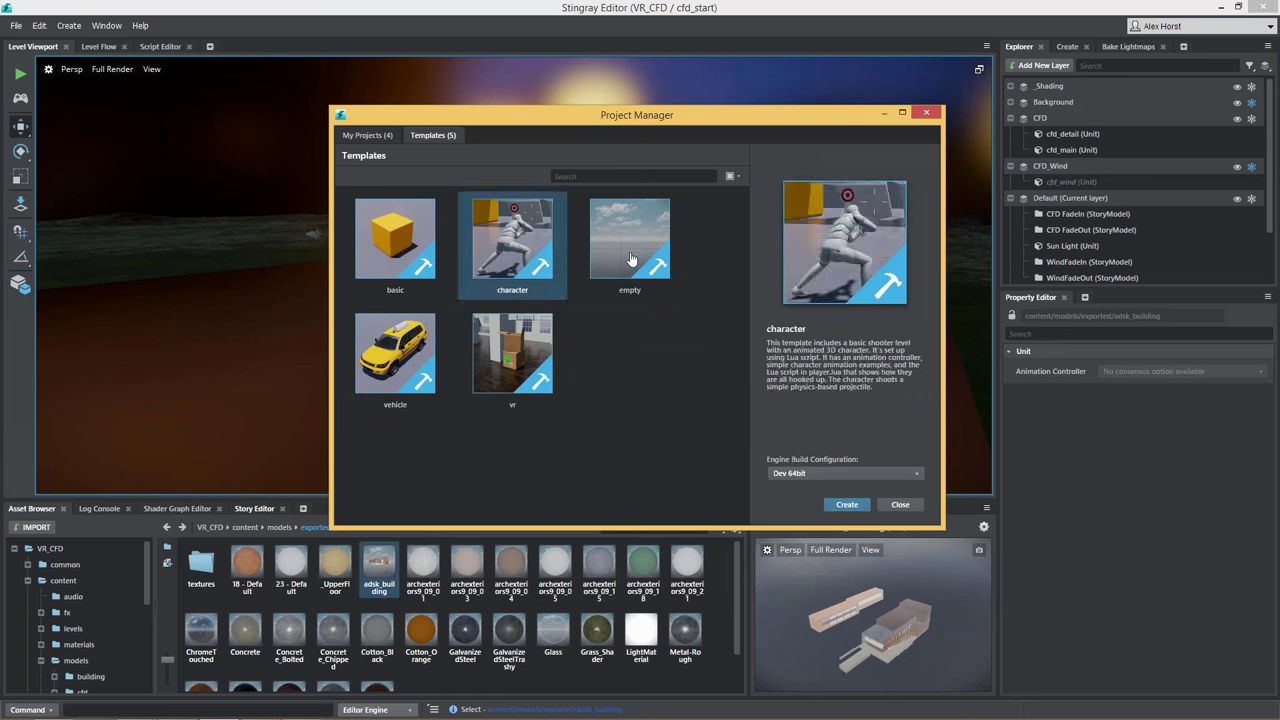
click(630, 262)
click(512, 350)
click(400, 348)
click(410, 253)
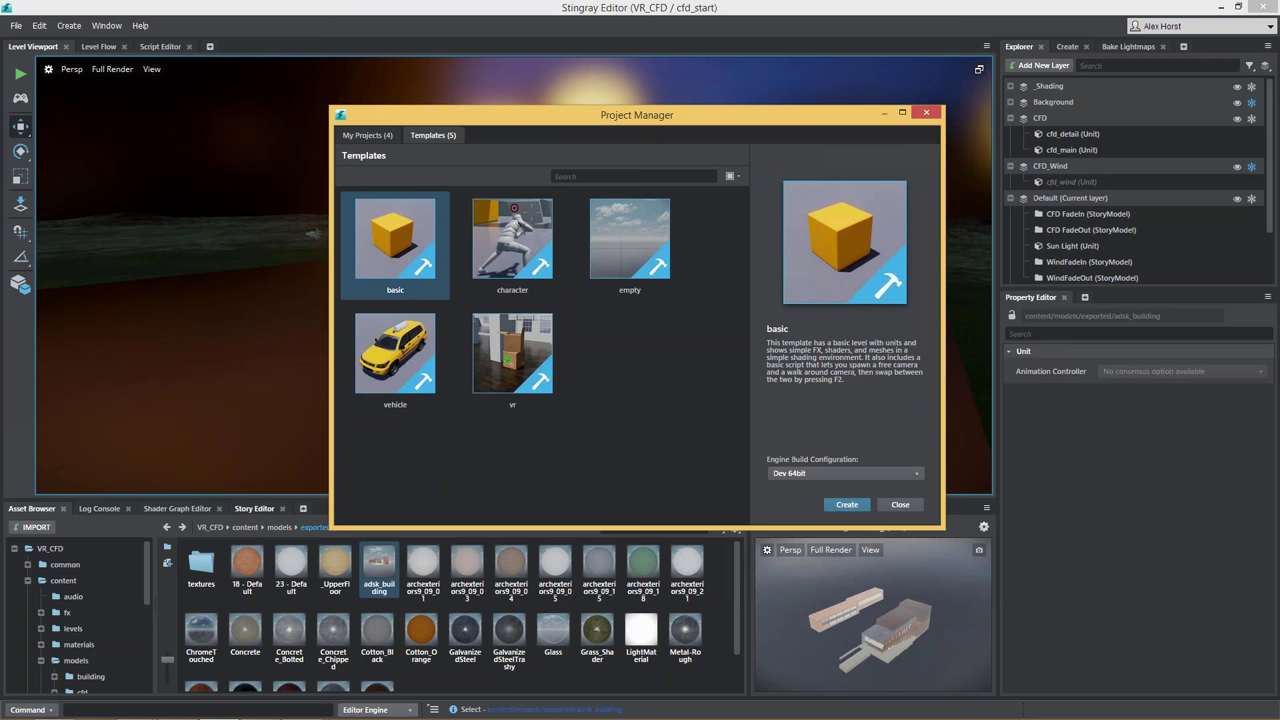
click(372, 368)
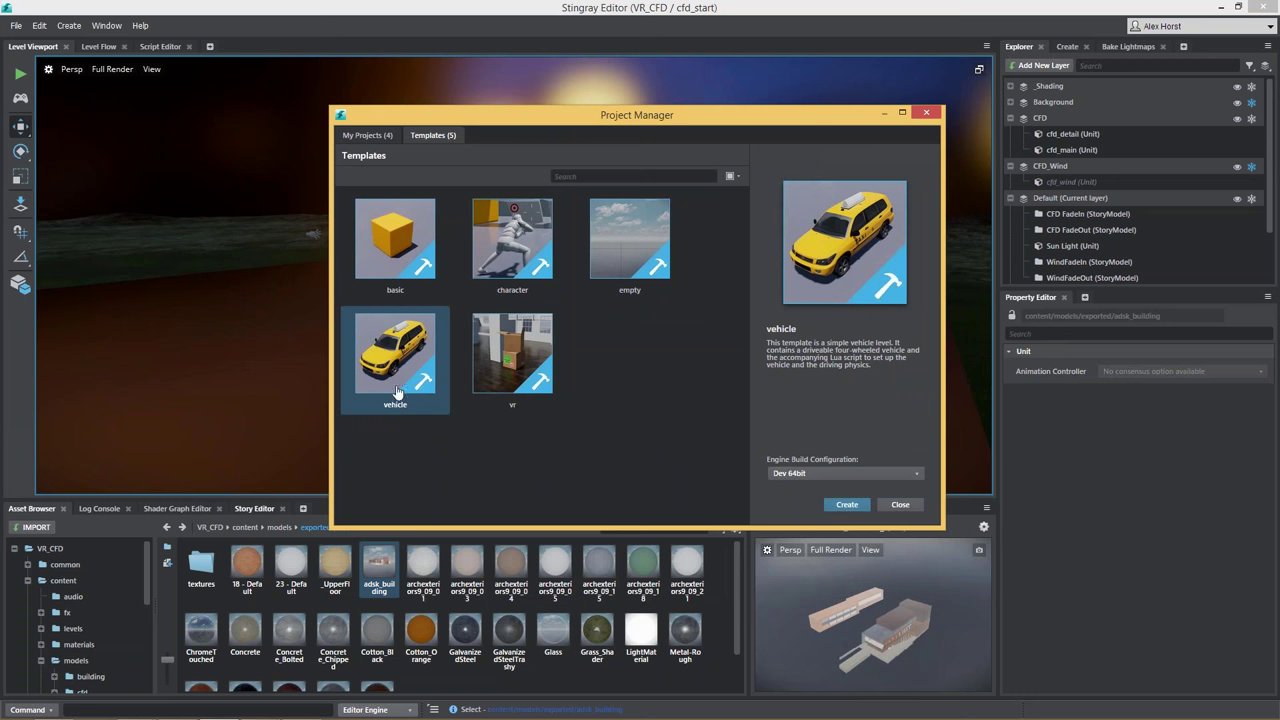
click(547, 296)
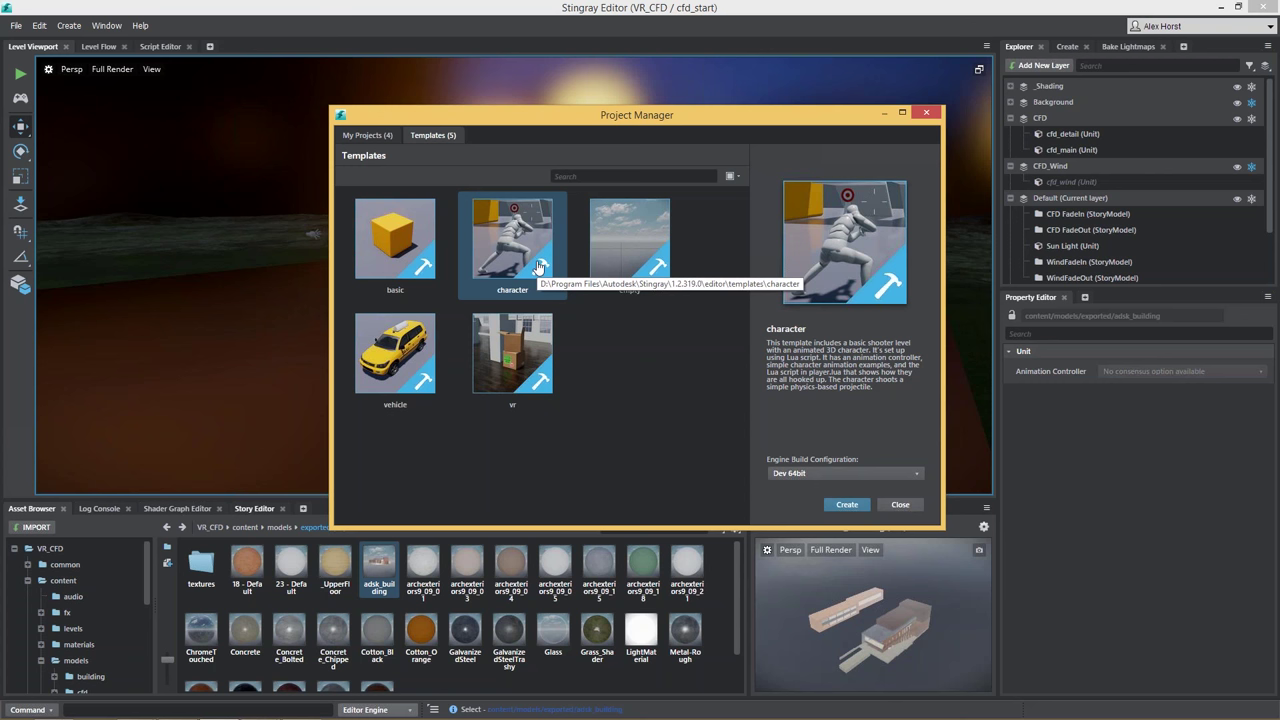
click(545, 400)
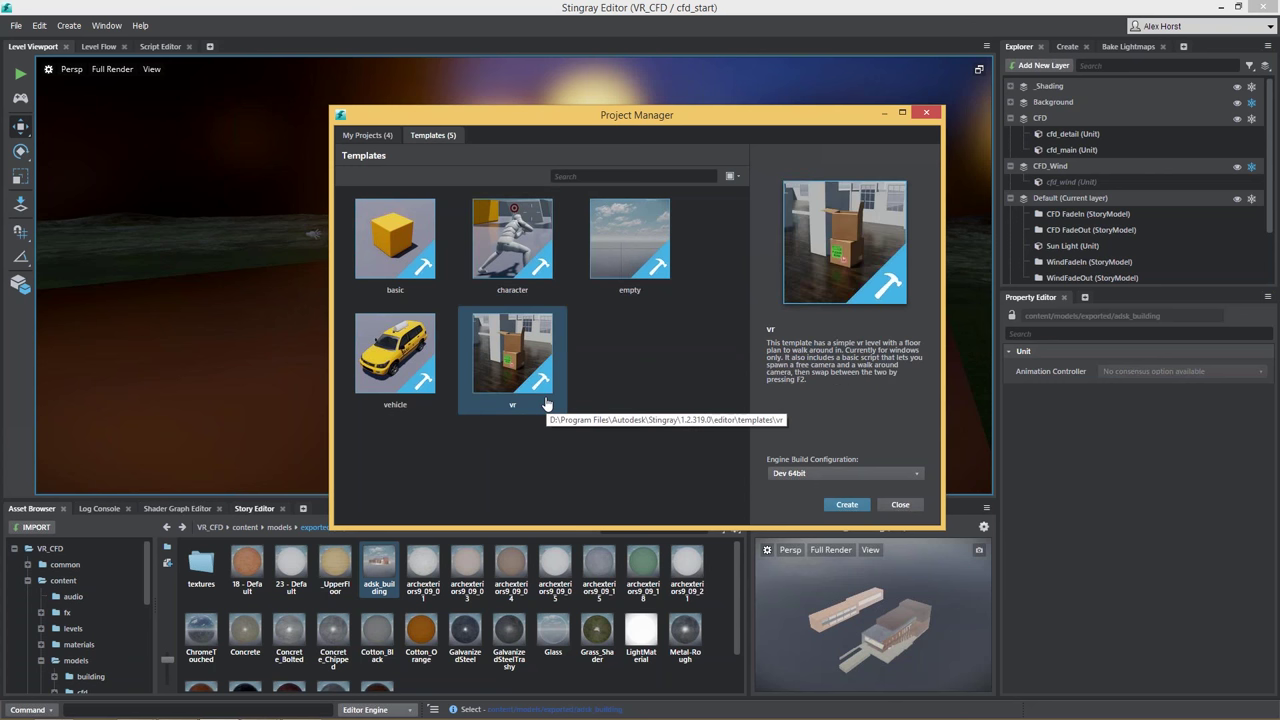
click(405, 272)
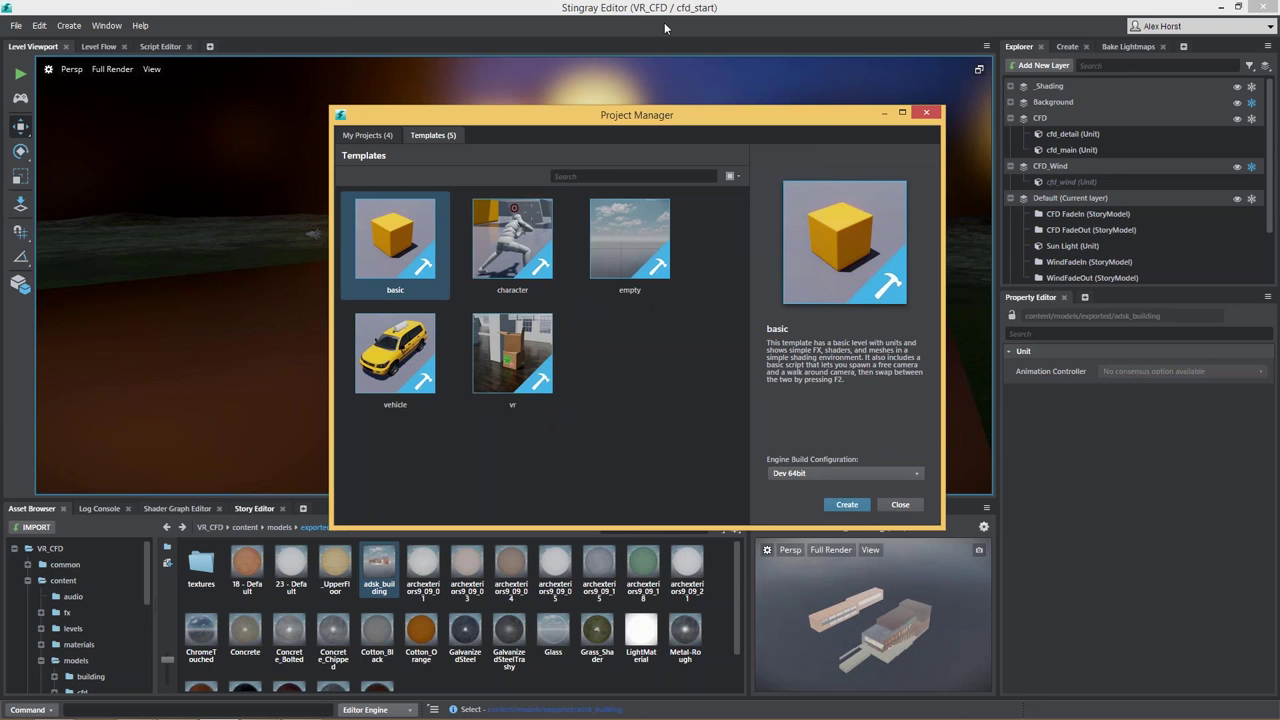
click(500, 345)
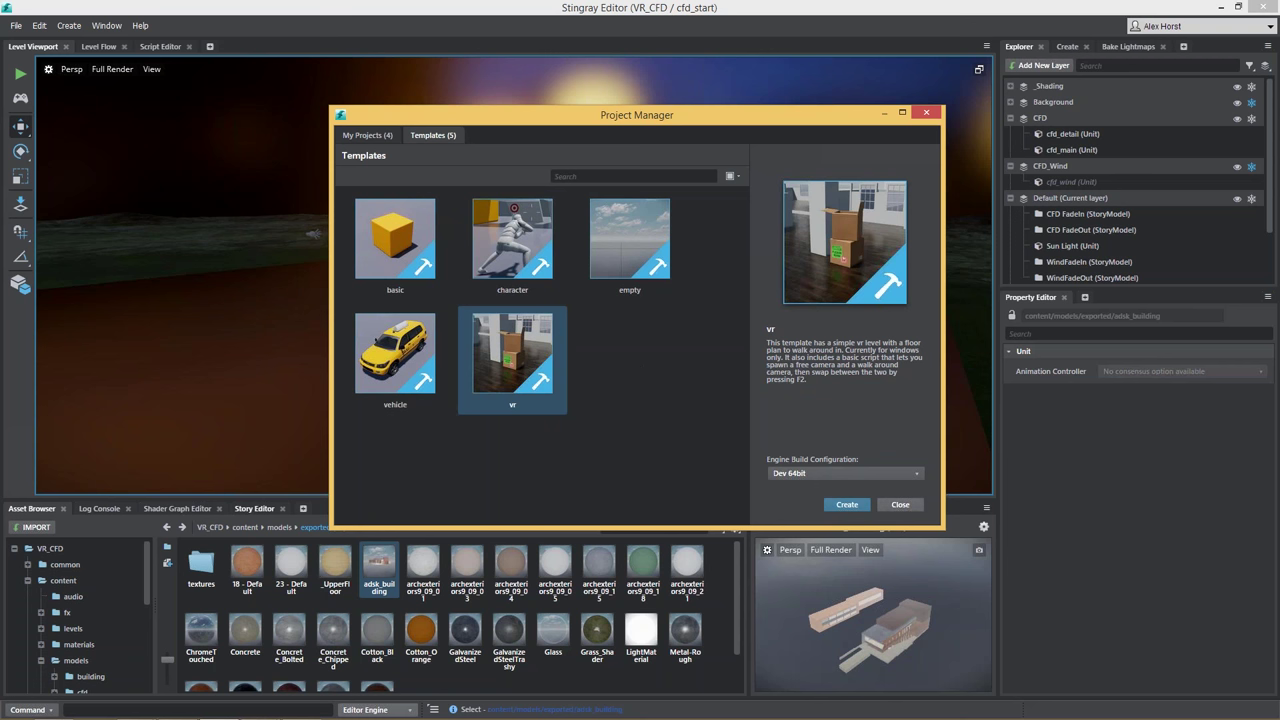
click(900, 504)
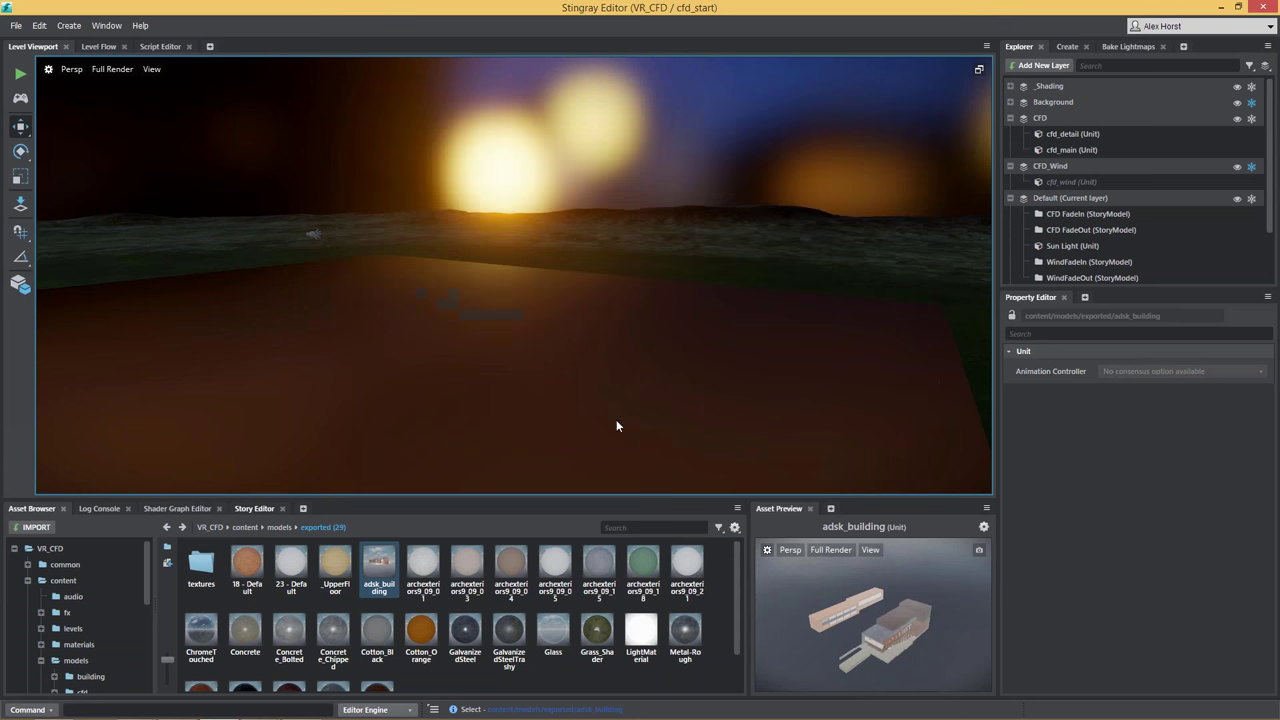
Step: Preview the adsk_building asset, open it in the Unit Editor and inspect the building around its Ground_Concrete mesh
alt+drag(760, 626, 837, 654)
scroll(884, 628, up, 3)
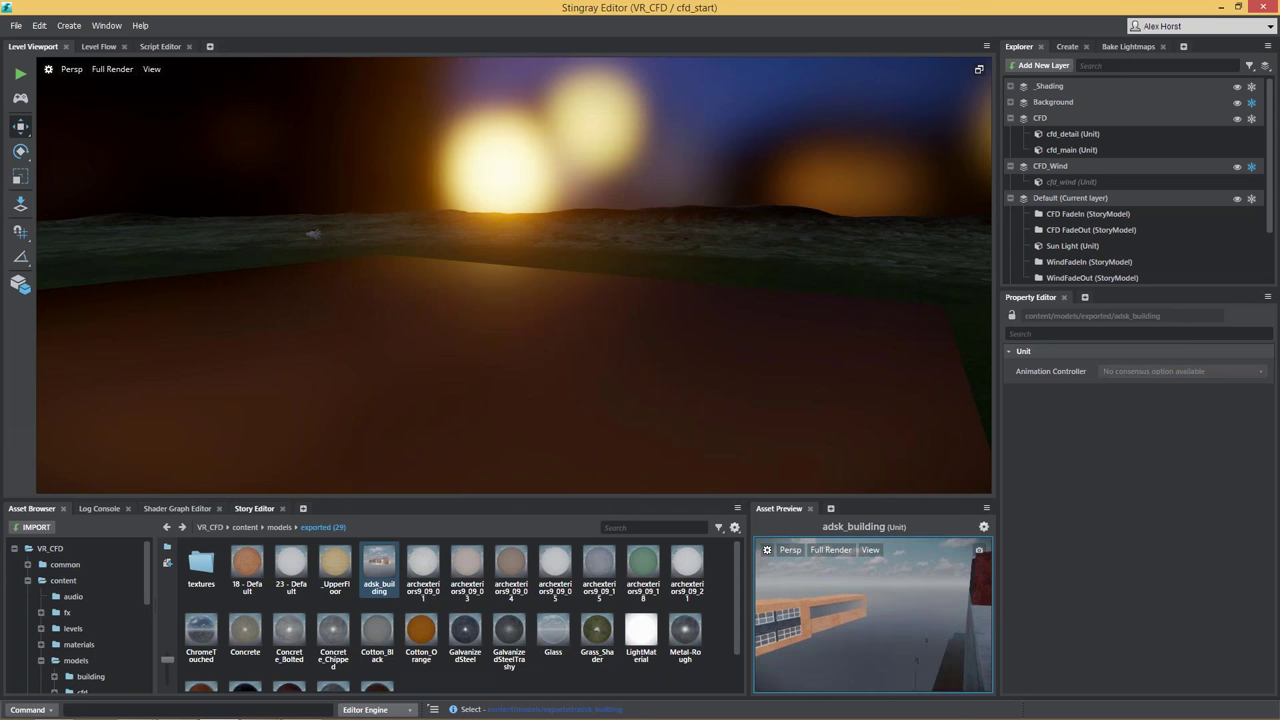
double_click(375, 560)
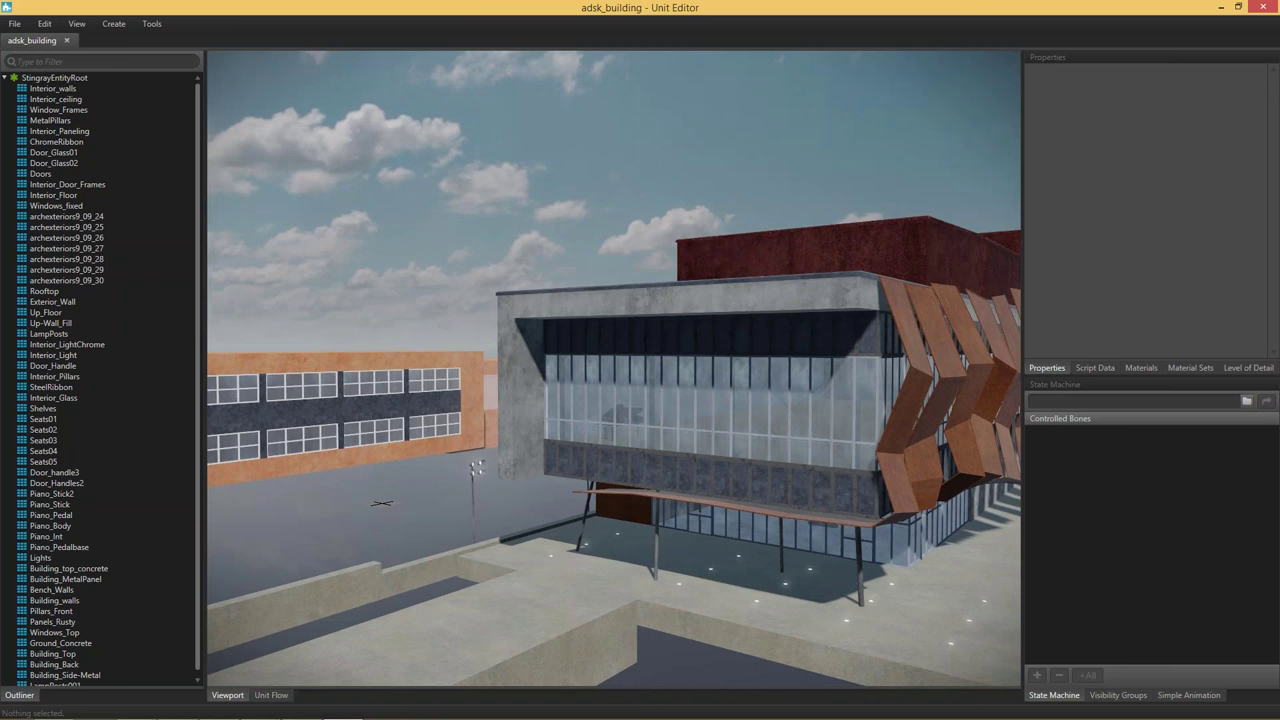
click(554, 598)
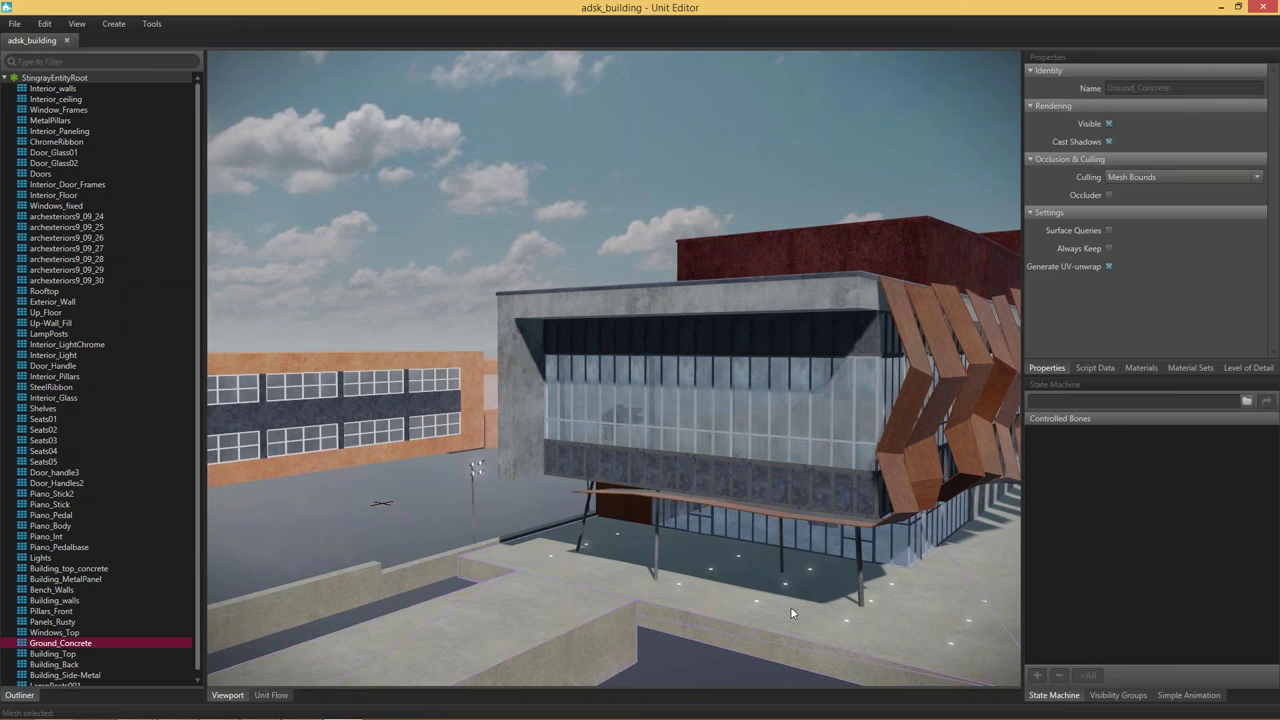
alt+drag(787, 534, 830, 485)
alt+drag(749, 477, 551, 580)
right_drag(550, 580, 692, 538)
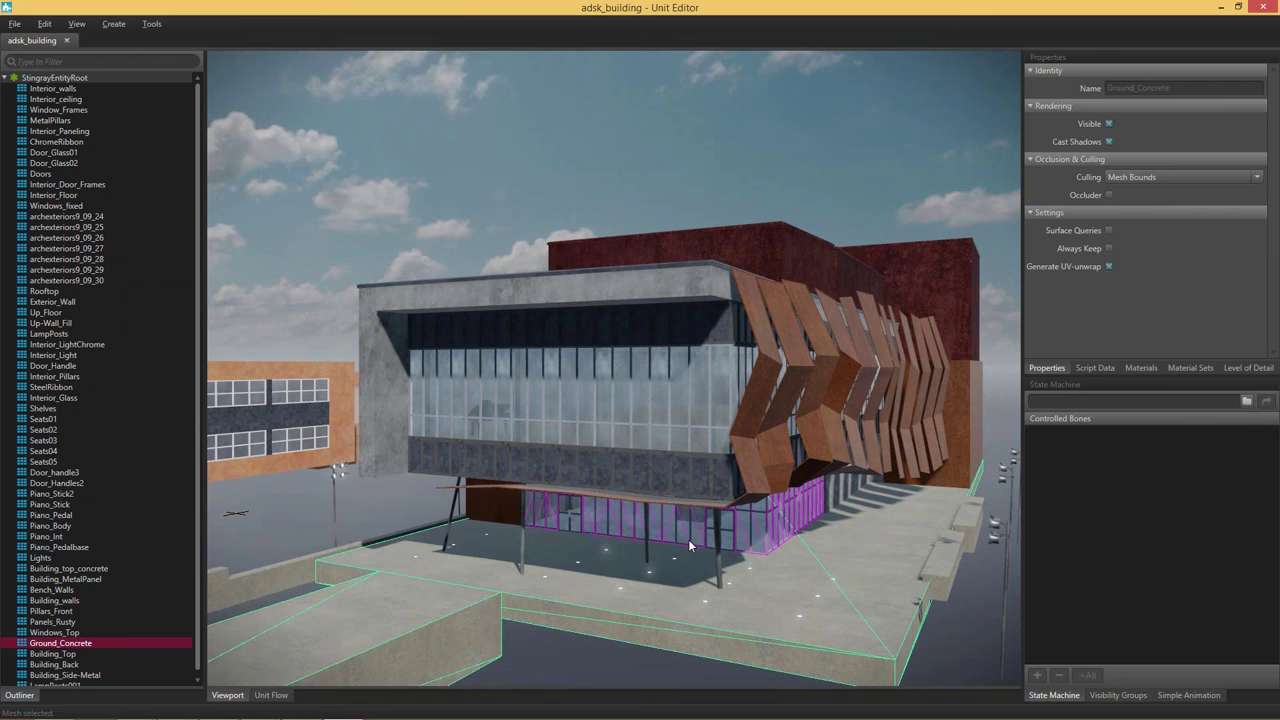
Step: Inspect the Building_top_concrete mesh and the kinds of objects that can be created for the unit, and close the Unit Editor
click(524, 288)
click(375, 568)
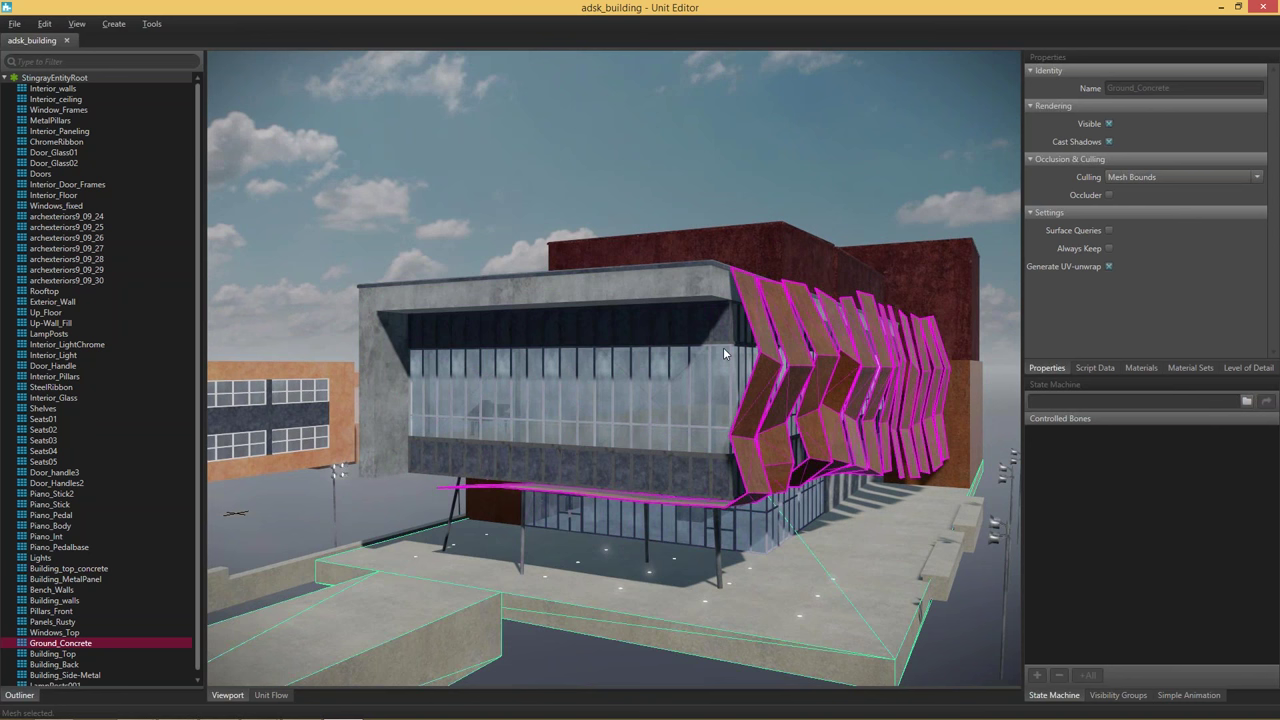
click(654, 272)
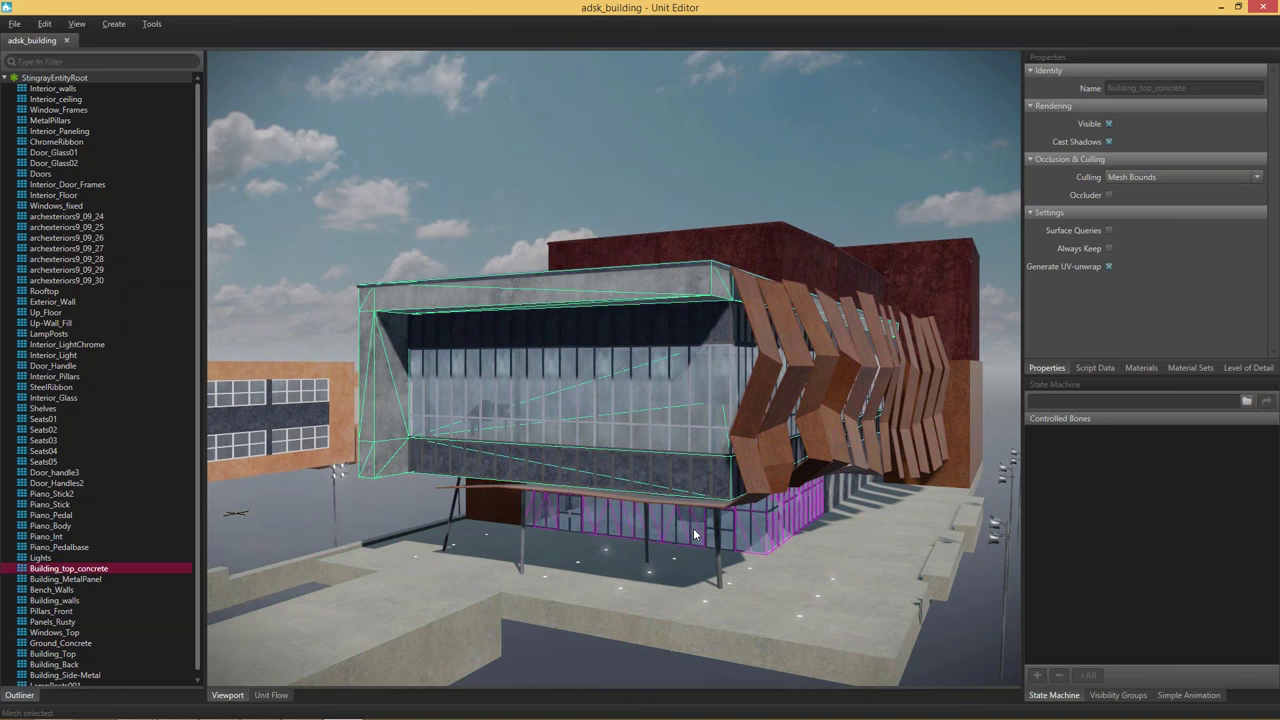
click(115, 24)
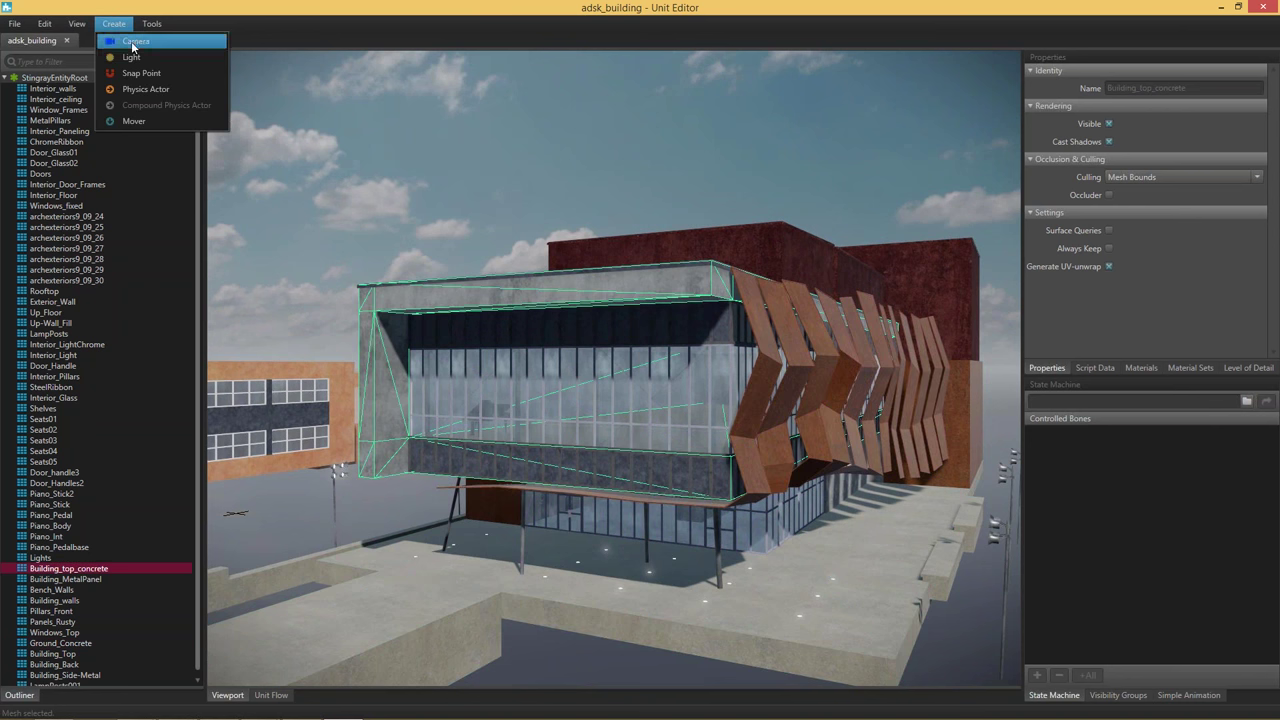
click(470, 185)
click(439, 592)
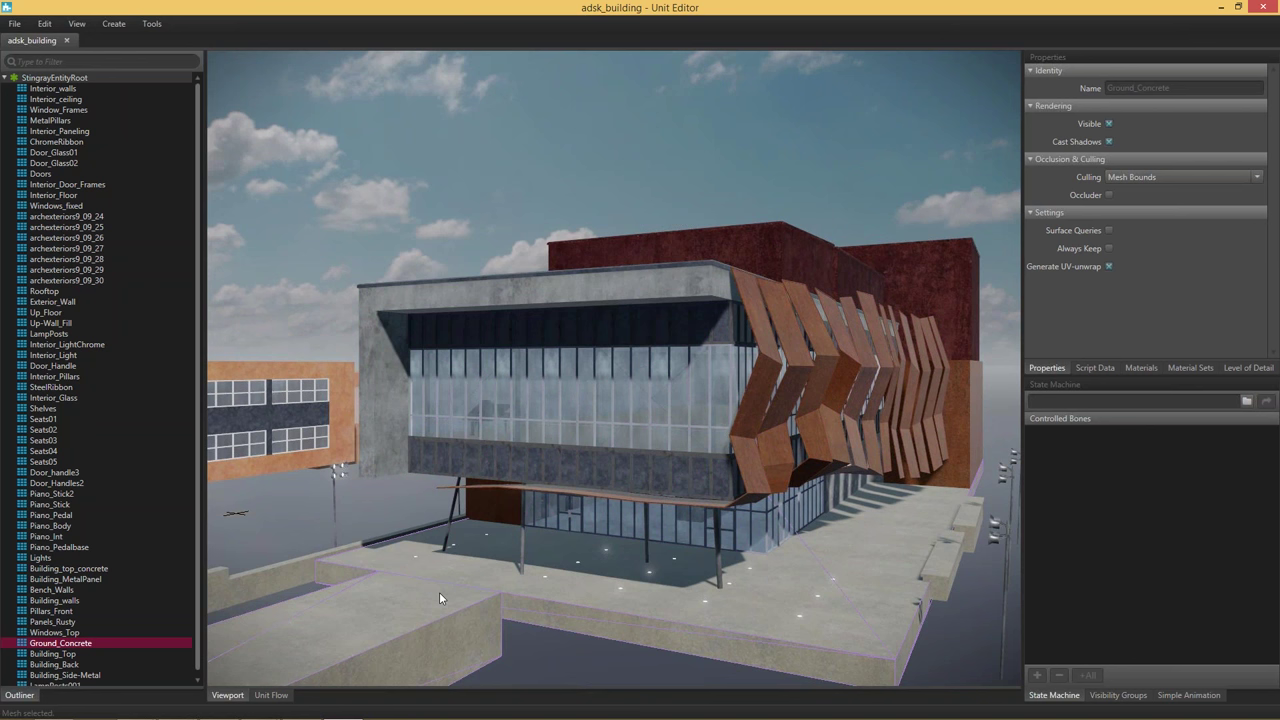
click(1238, 7)
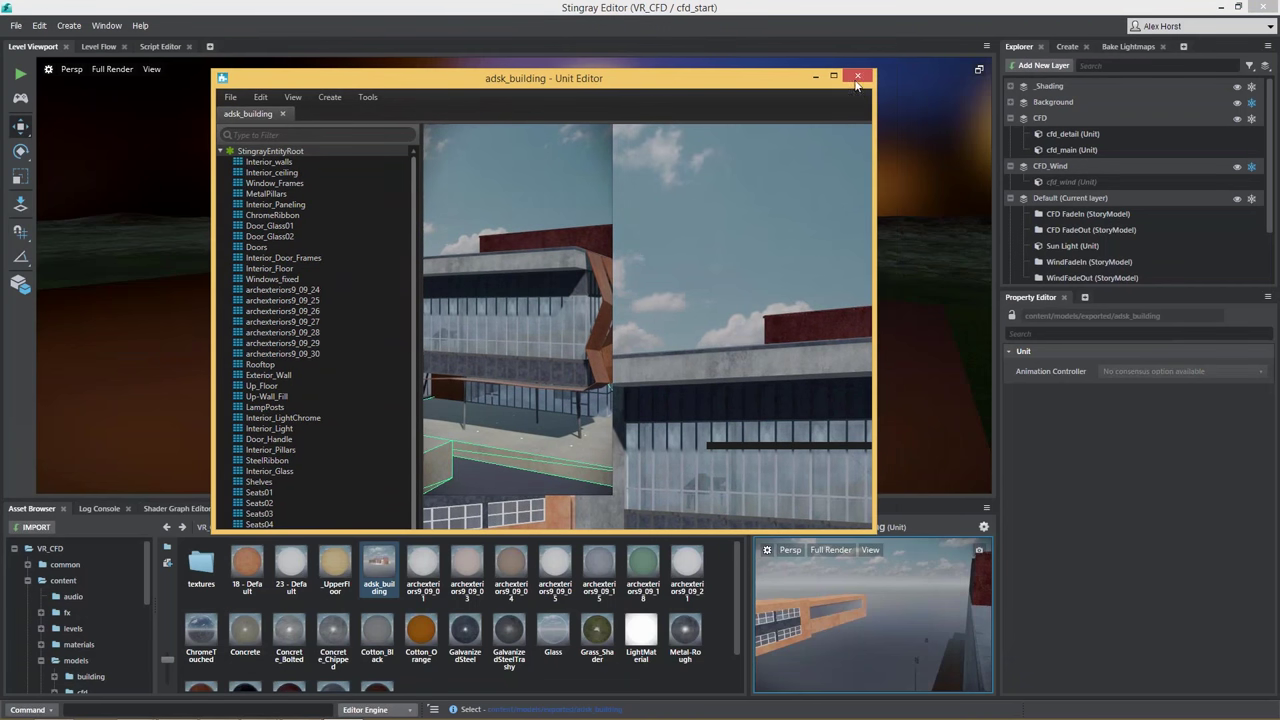
click(857, 77)
Step: Place the adsk_building unit in the level and set its X, Y and Z translation to 0
drag(376, 585, 421, 318)
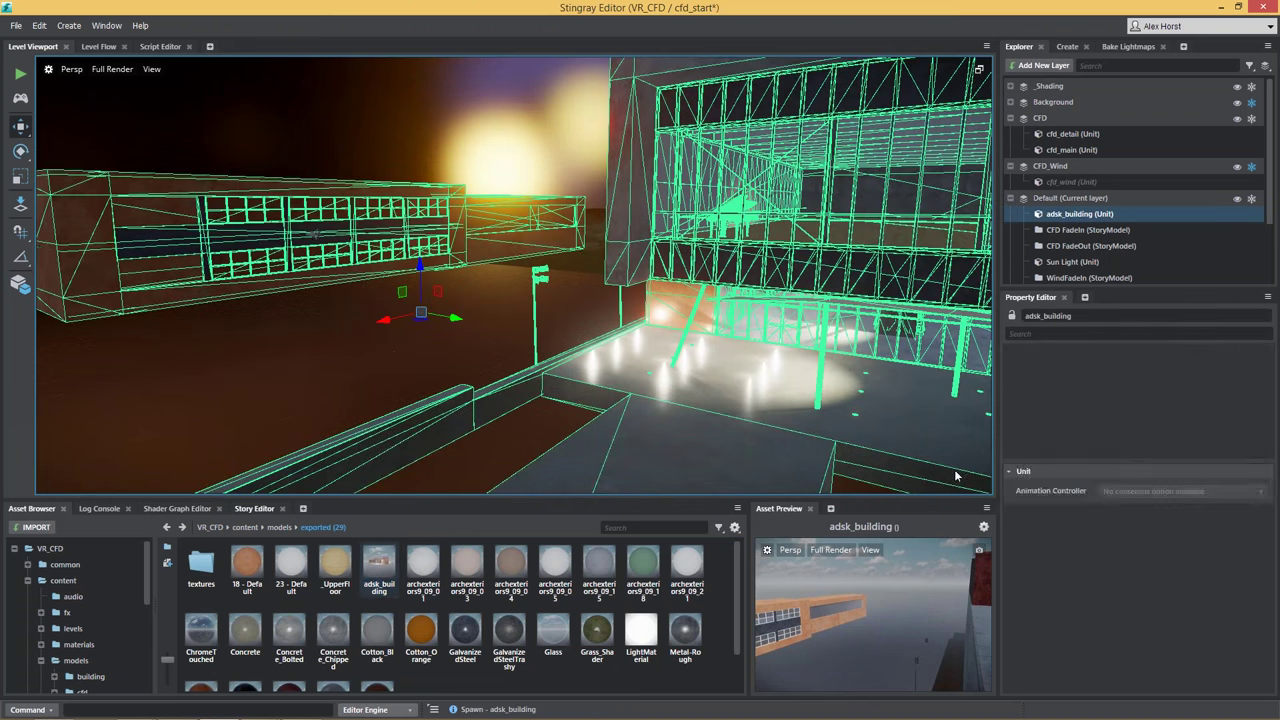
right_click(1085, 503)
right_click(1085, 519)
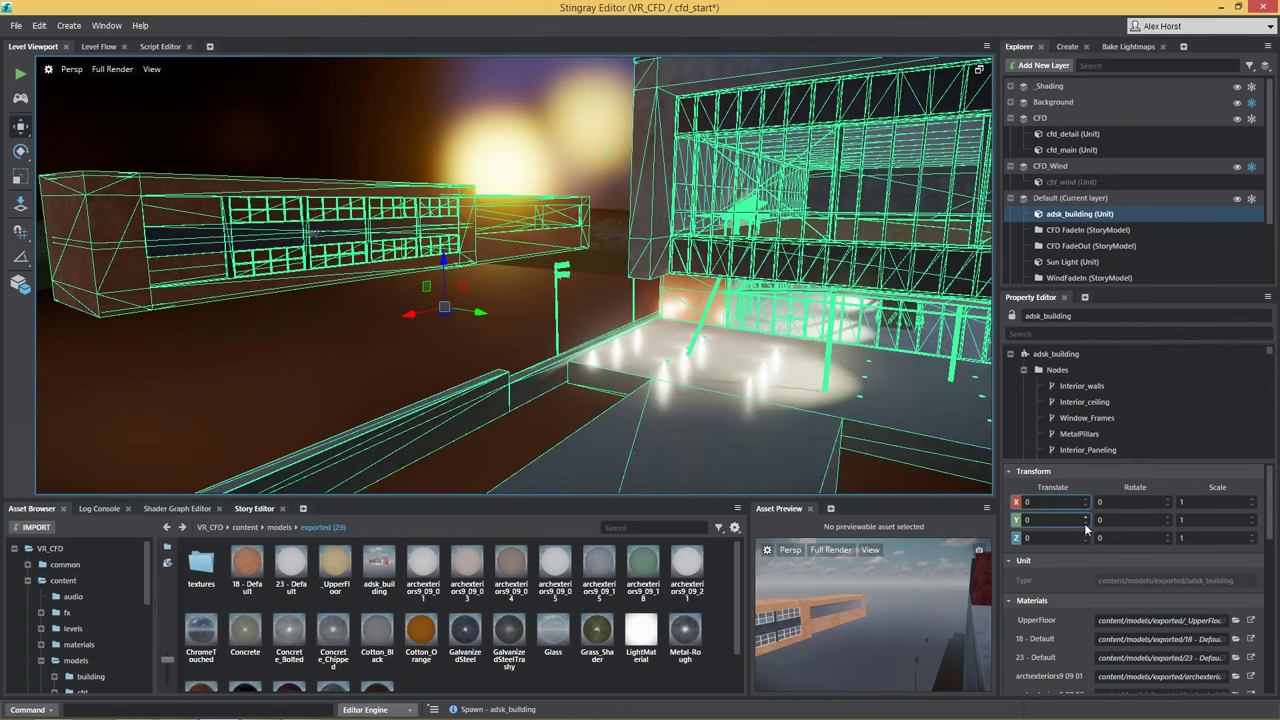
text(0)
key(Return)
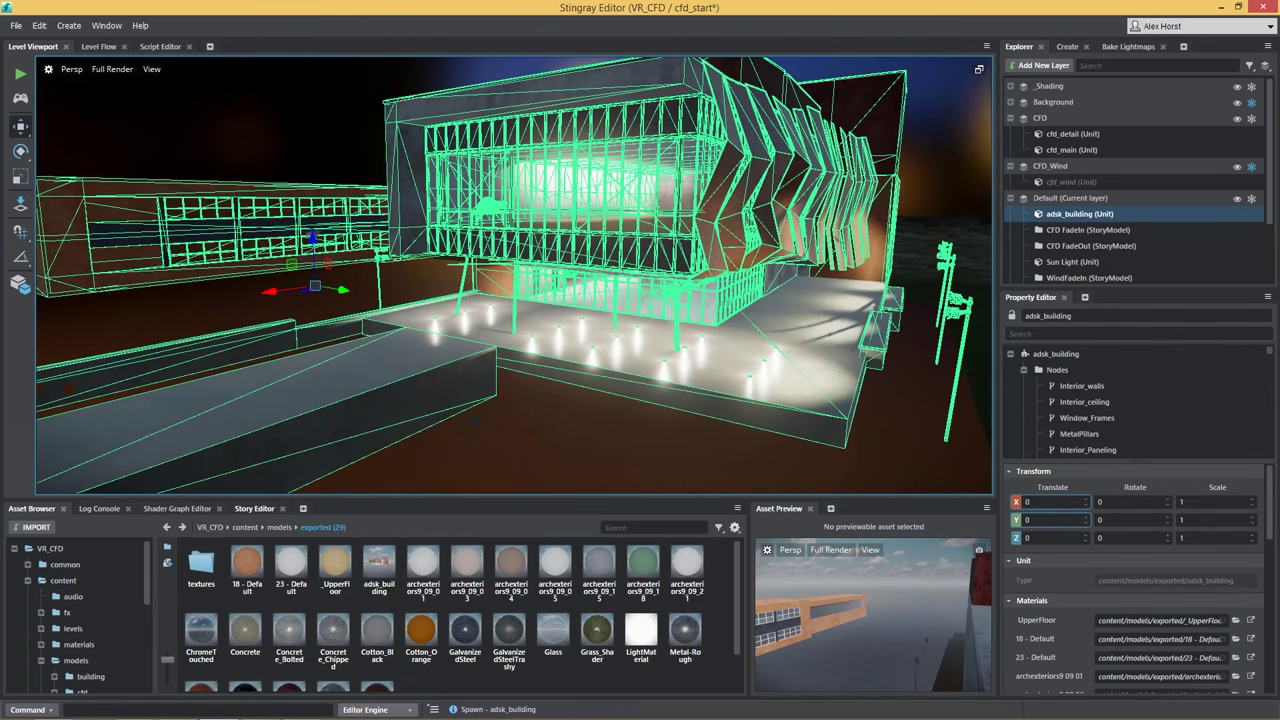
Step: Clear the building selection, select the Sun Light unit in the level and disable its light
click(564, 451)
mouse_move(629, 429)
alt+mouse_down()
mouse_move(671, 418)
mouse_move(640, 421)
alt+mouse_up()
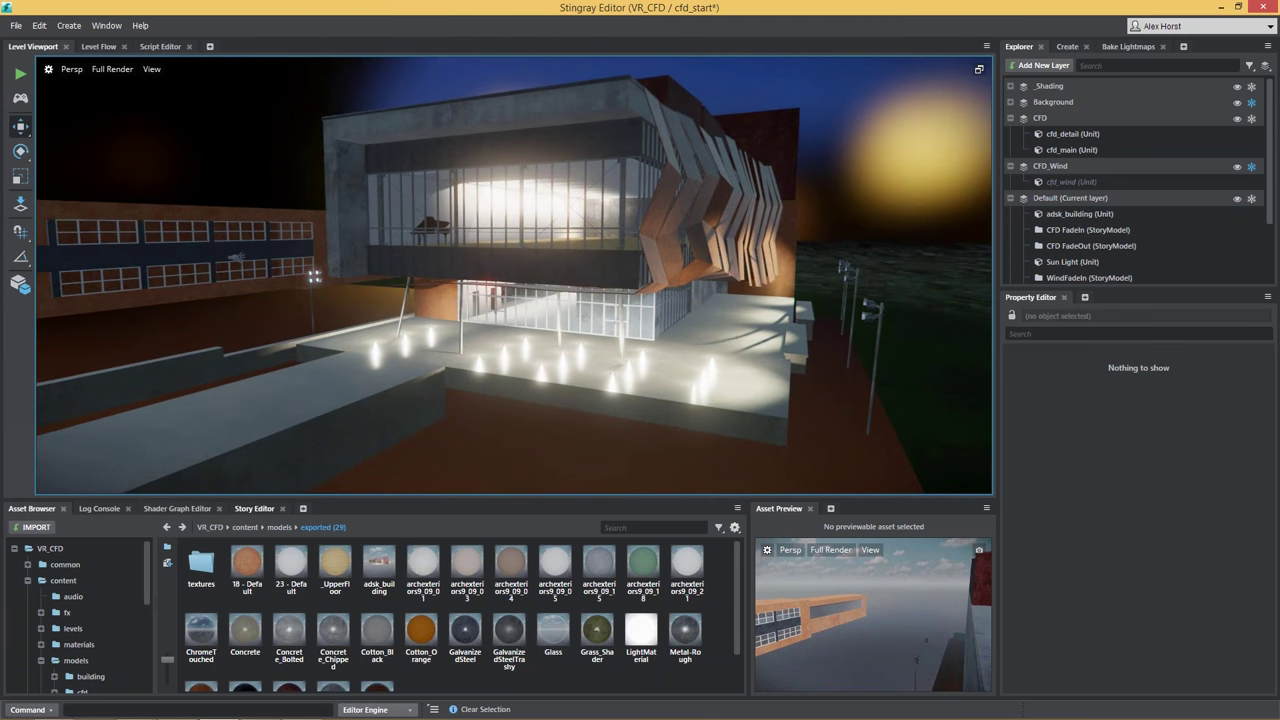
click(238, 258)
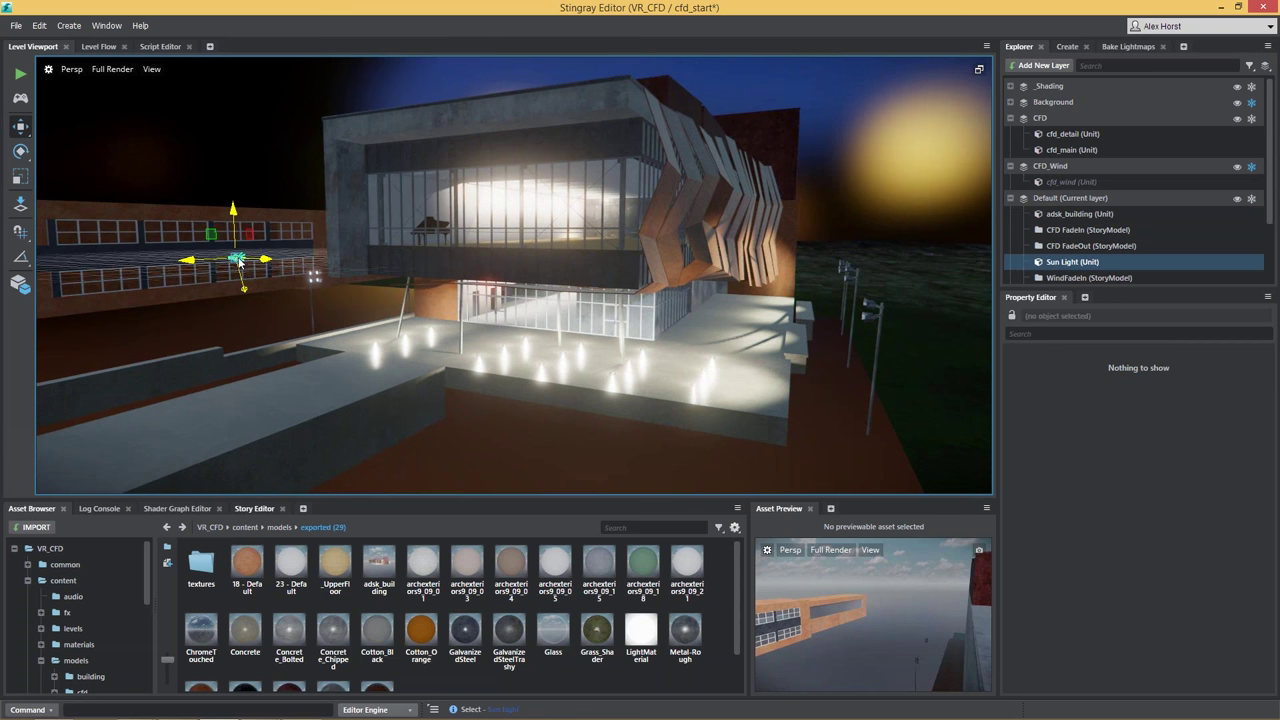
click(1101, 622)
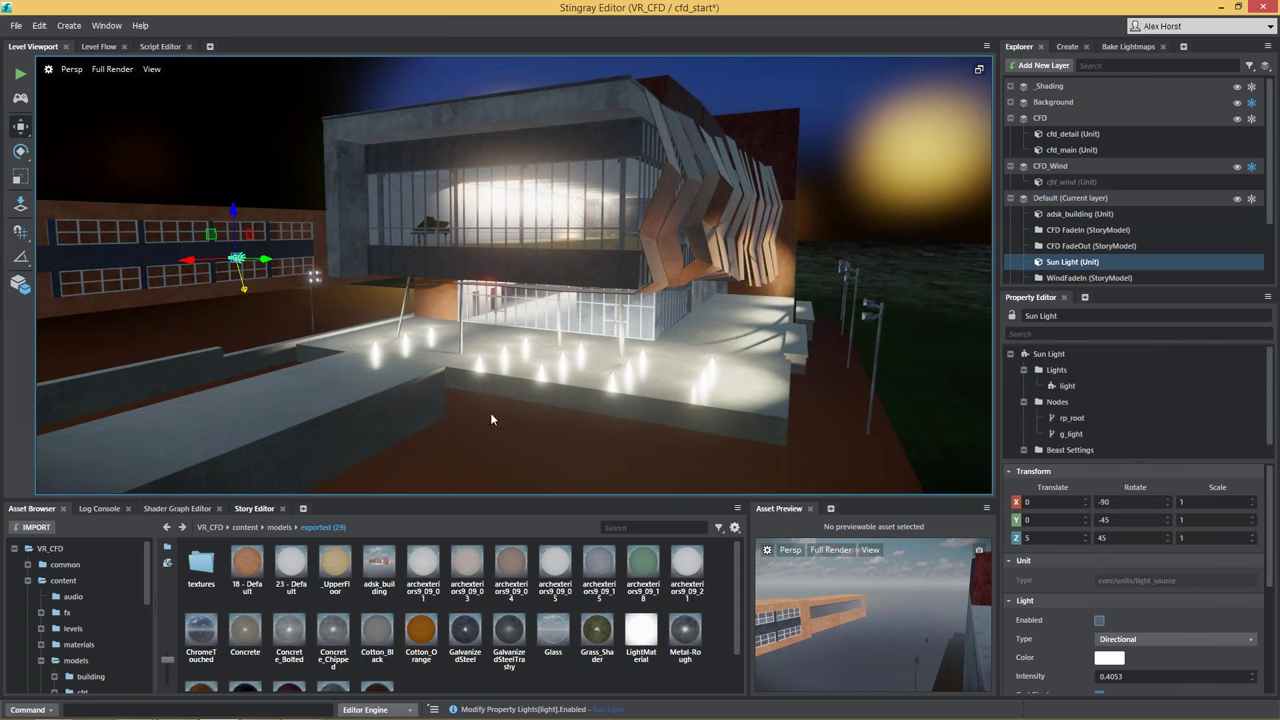
Step: Clear the Sun Light selection and inspect the building's exterior with the sun disabled
click(608, 424)
scroll(561, 340, up, 2)
alt+drag(561, 345, 680, 295)
alt+middle_drag(561, 345, 605, 330)
alt+drag(720, 335, 930, 313)
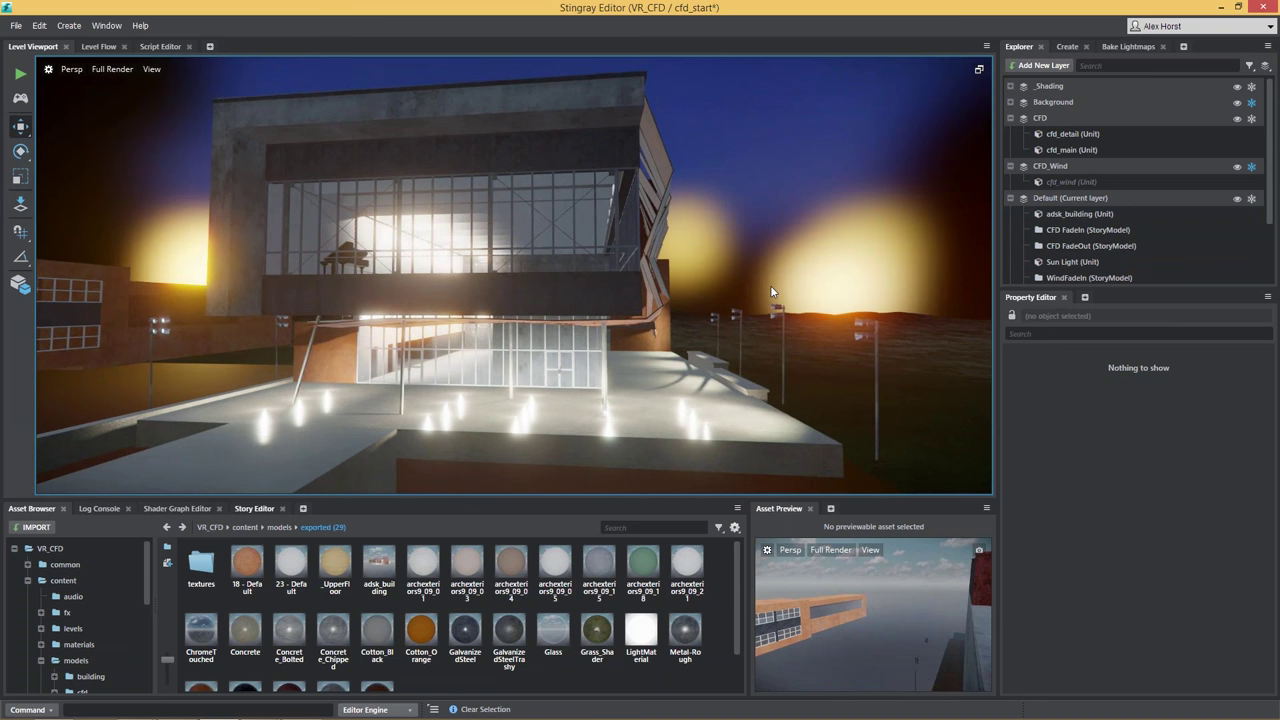
Step: Enter the building's upper floor and apply the Cotton_Orange material to the long interior wall
right_drag(250, 306, 153, 254)
key(w)
key(w)
alt+drag(830, 306, 717, 329)
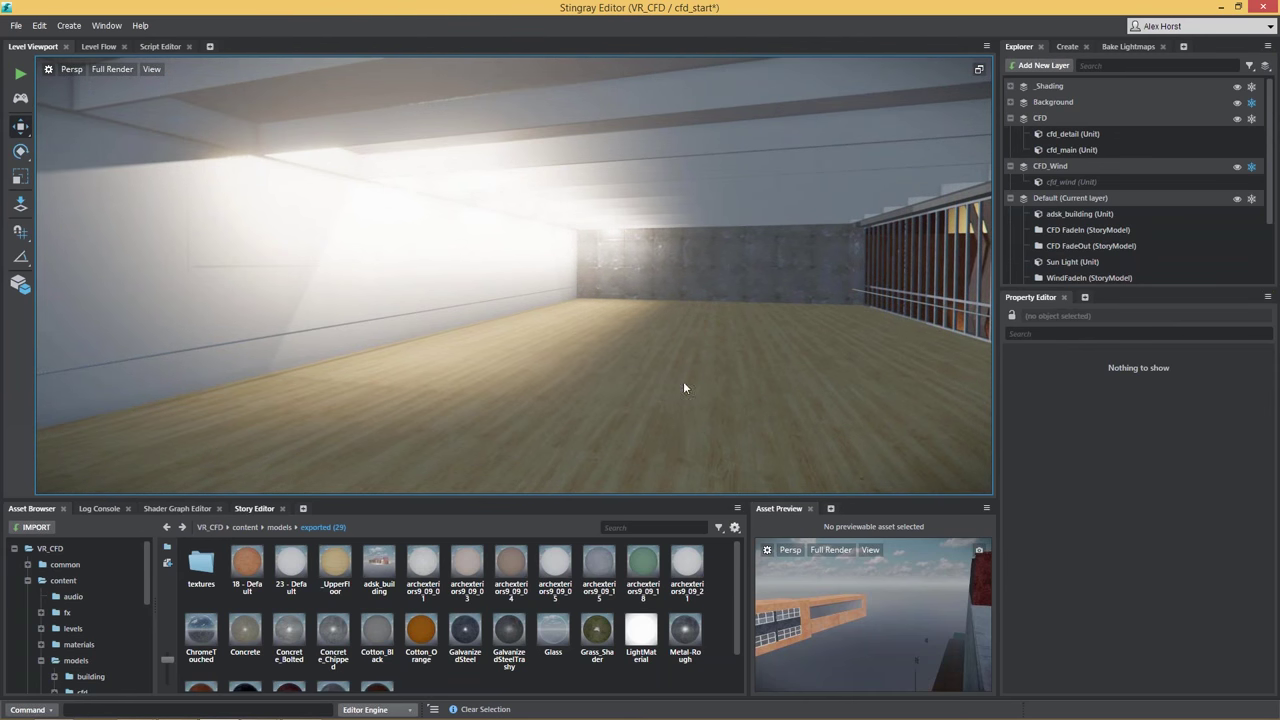
drag(407, 650, 328, 253)
drag(404, 146, 484, 310)
mouse_move(486, 334)
right_down()
mouse_move(385, 320)
mouse_move(472, 322)
right_up()
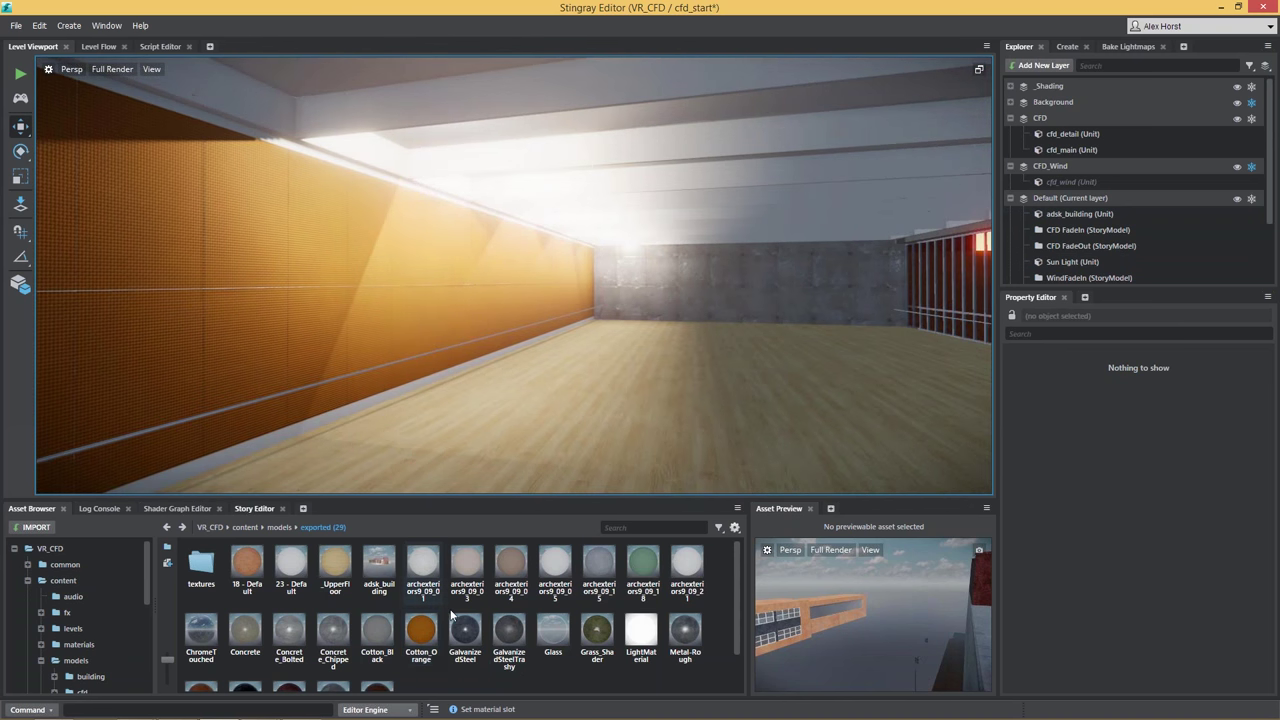
Step: Apply the GalvanizedSteel material to the upper room's ceiling and the Concrete_Chipped material to its floor
drag(460, 634, 524, 162)
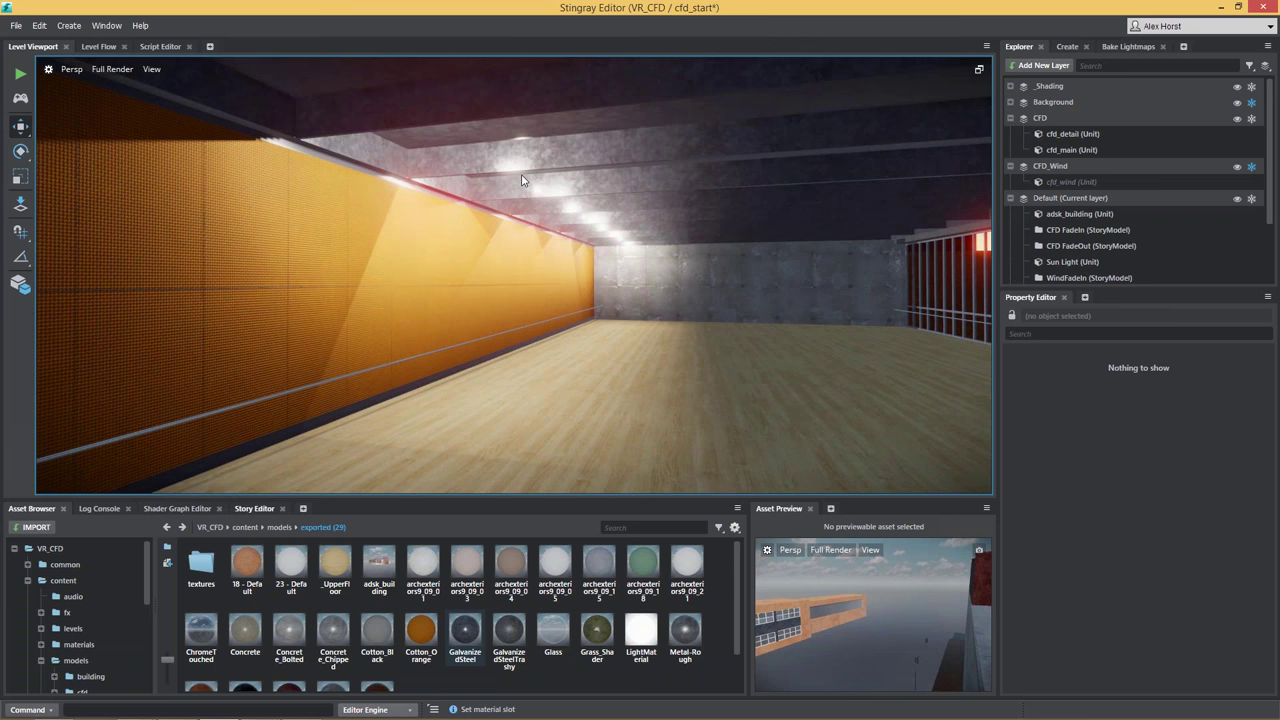
drag(335, 662, 560, 420)
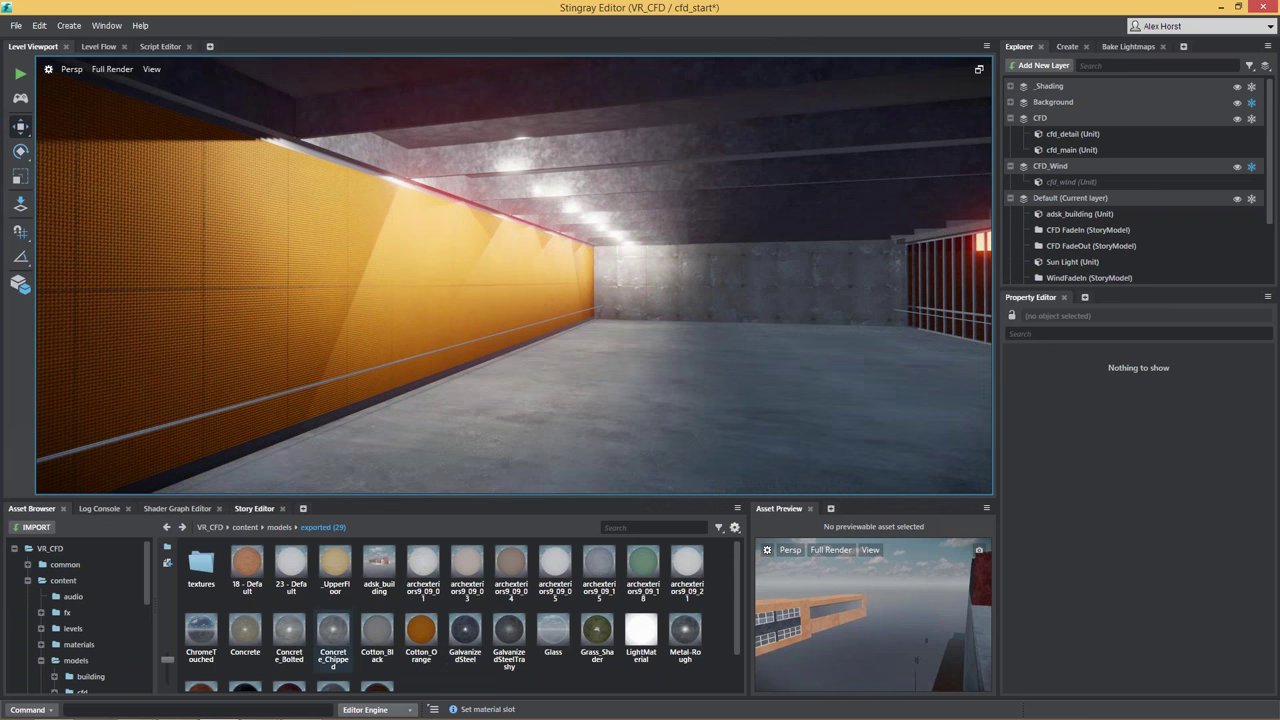
right_drag(535, 365, 497, 437)
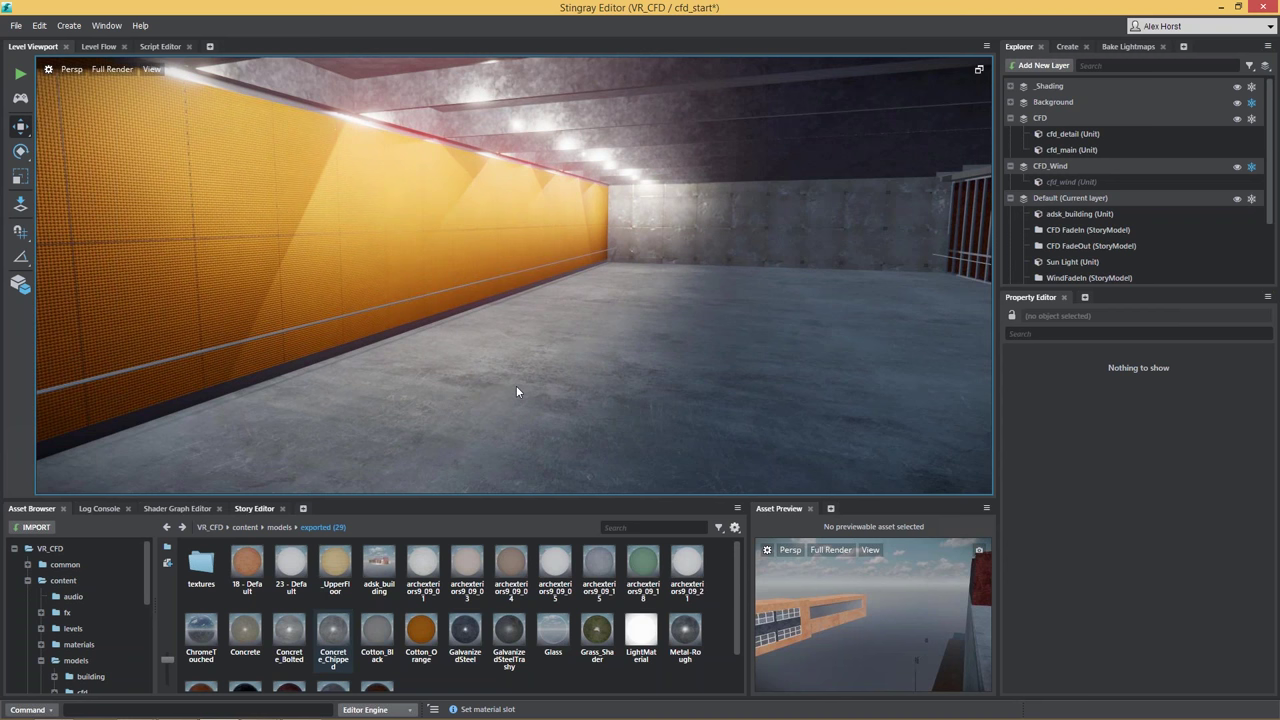
Step: Select the adsk_building unit and open the Concrete_Chipped material from its UpperFloor slot to reach the roughness setting
click(570, 389)
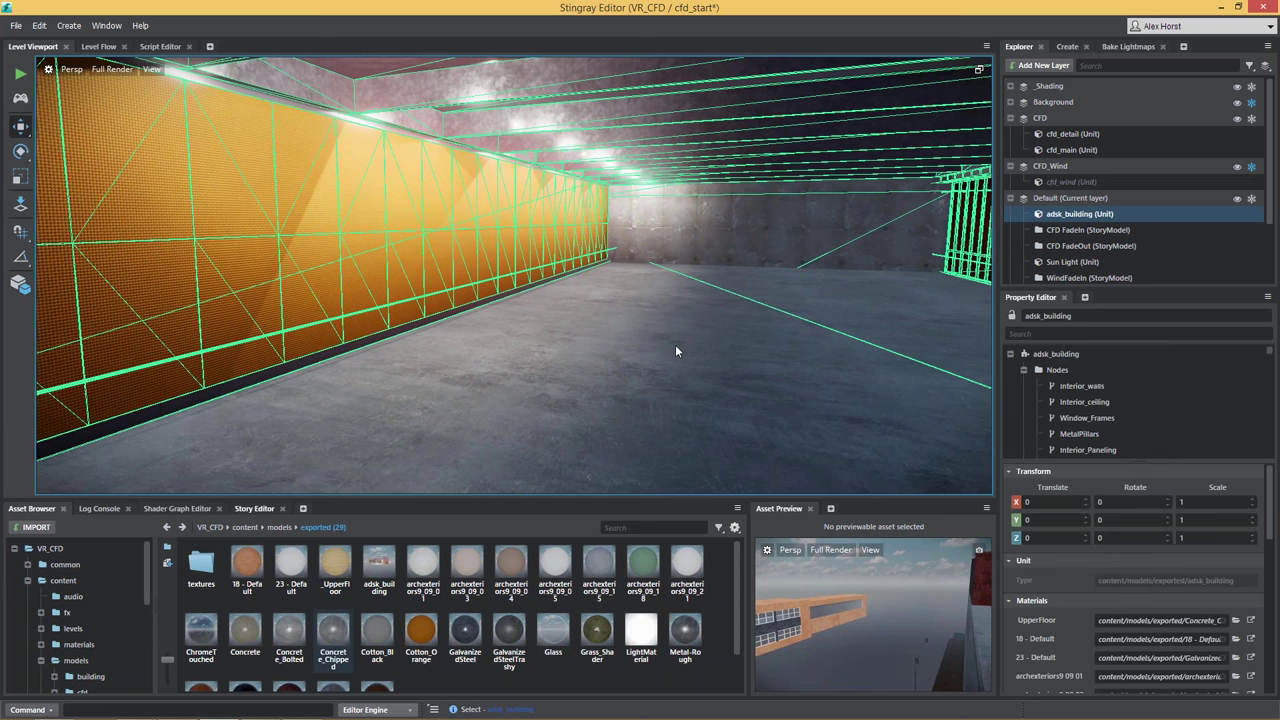
click(1251, 621)
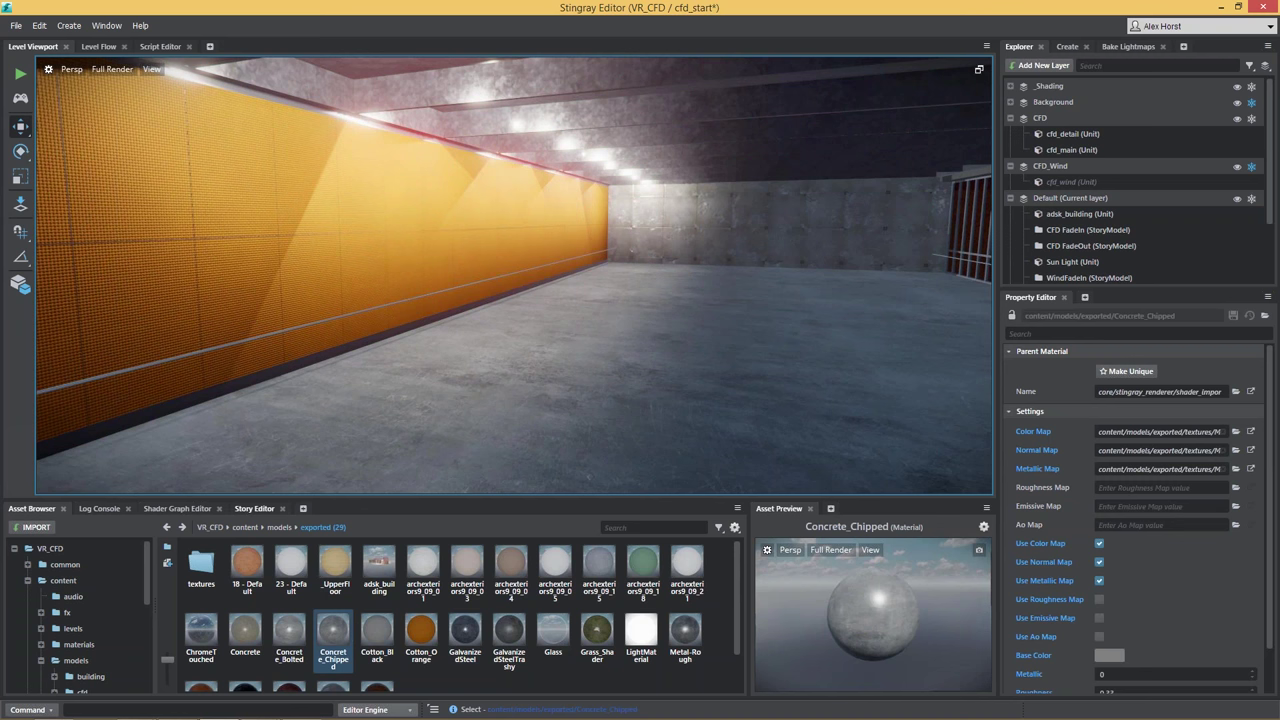
scroll(1160, 558, down, 1)
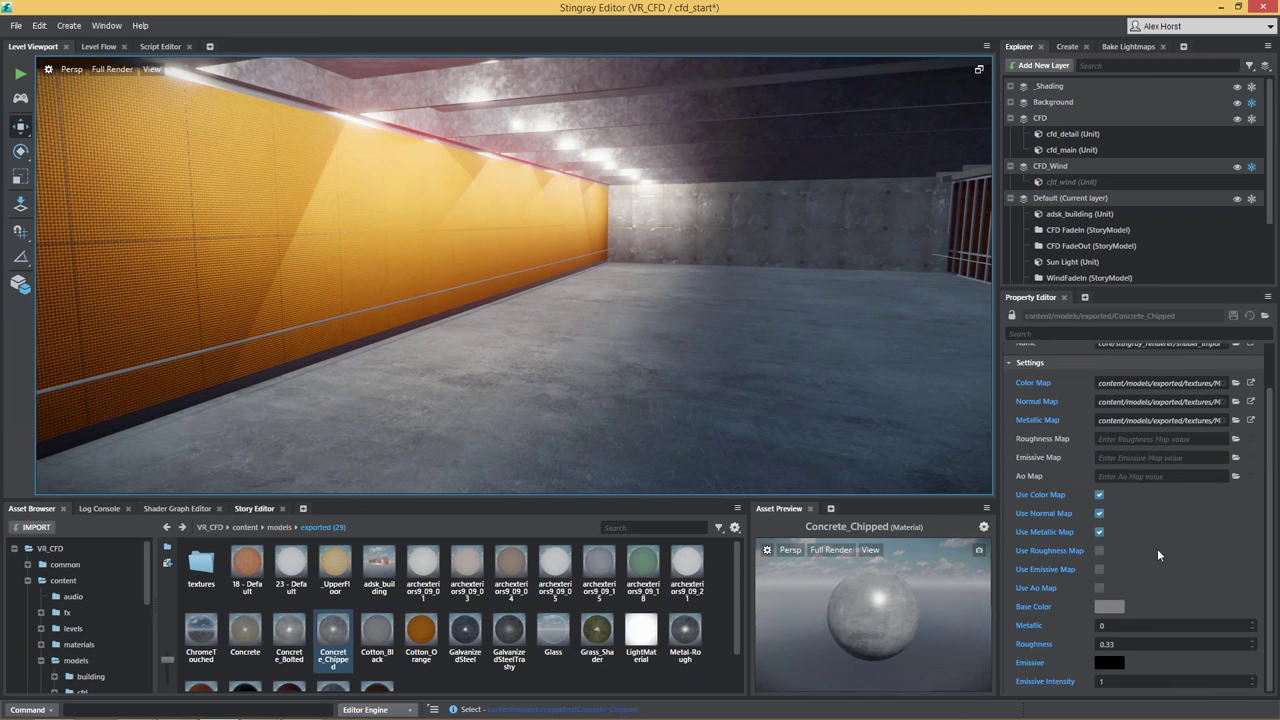
Step: Try roughness values of 1 and 0 on the Concrete_Chipped material and compare the floor's reflections
click(1123, 646)
double_click(1109, 644)
text(1)
key(Return)
alt+drag(760, 408, 707, 309)
click(1109, 644)
text(0)
key(Return)
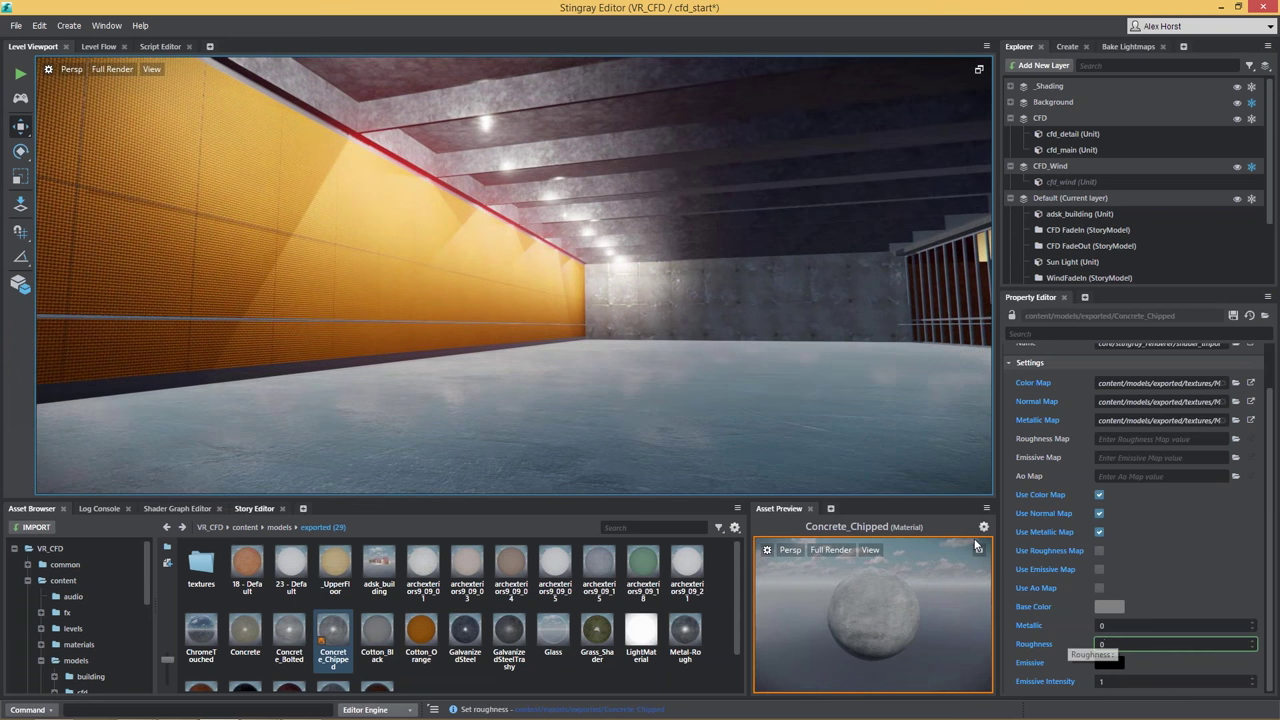
alt+drag(680, 299, 564, 333)
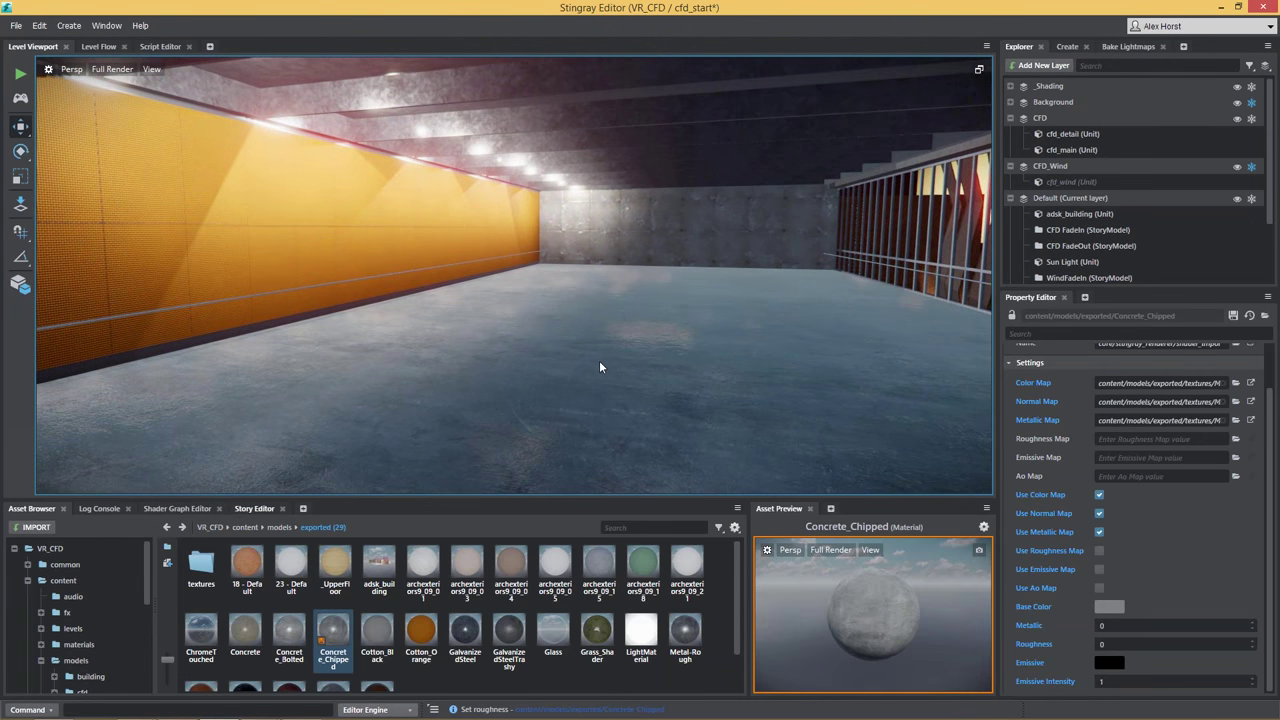
Step: Set the Concrete_Chipped material's roughness to 0.33
click(1124, 648)
text(0.33)
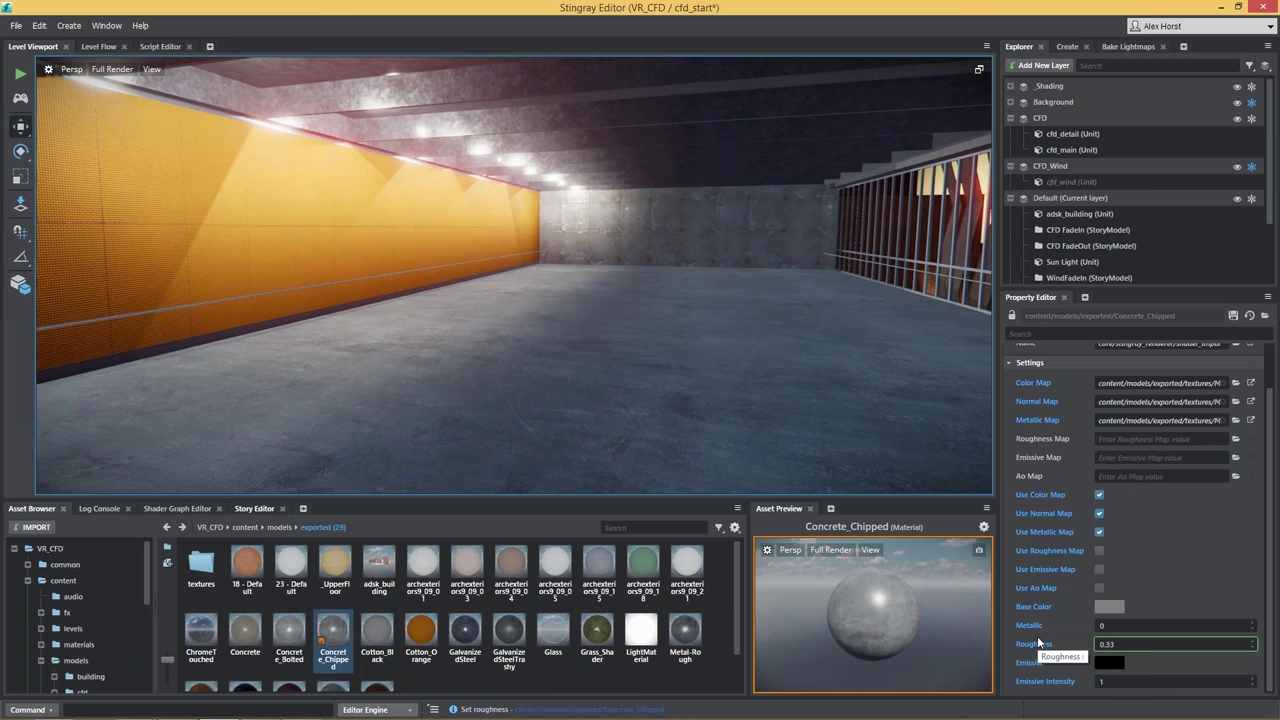
right_drag(647, 335, 590, 340)
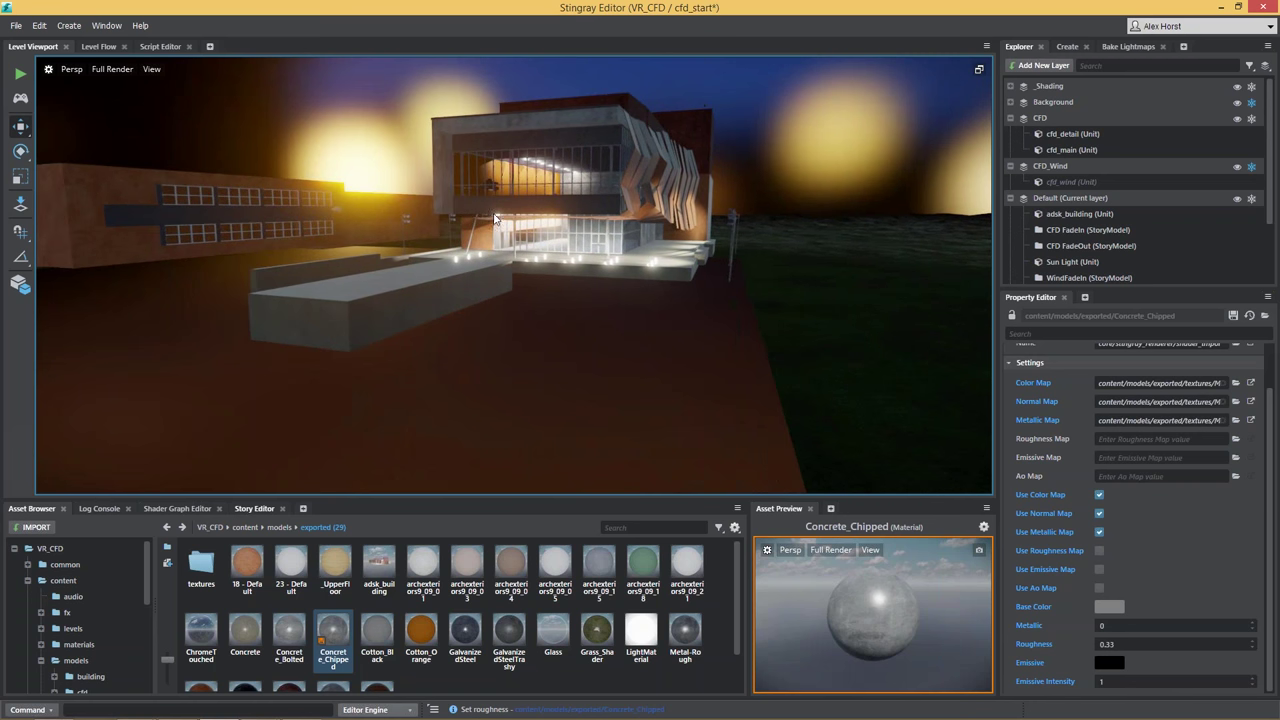
Step: View the building's surrounding ground, switch to 3ds Max and select the Ground_Gras mesh with the Move tool
right_drag(780, 341, 622, 399)
key(w)
key(w)
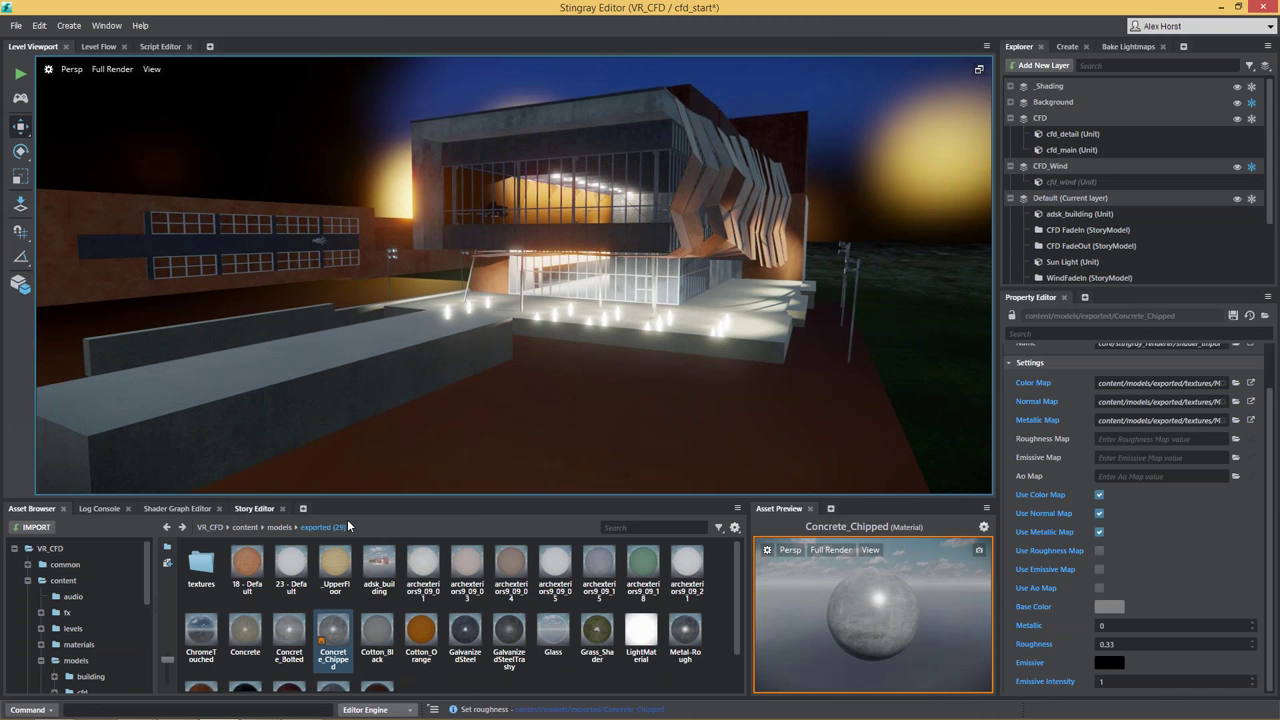
mouse_move(310, 714)
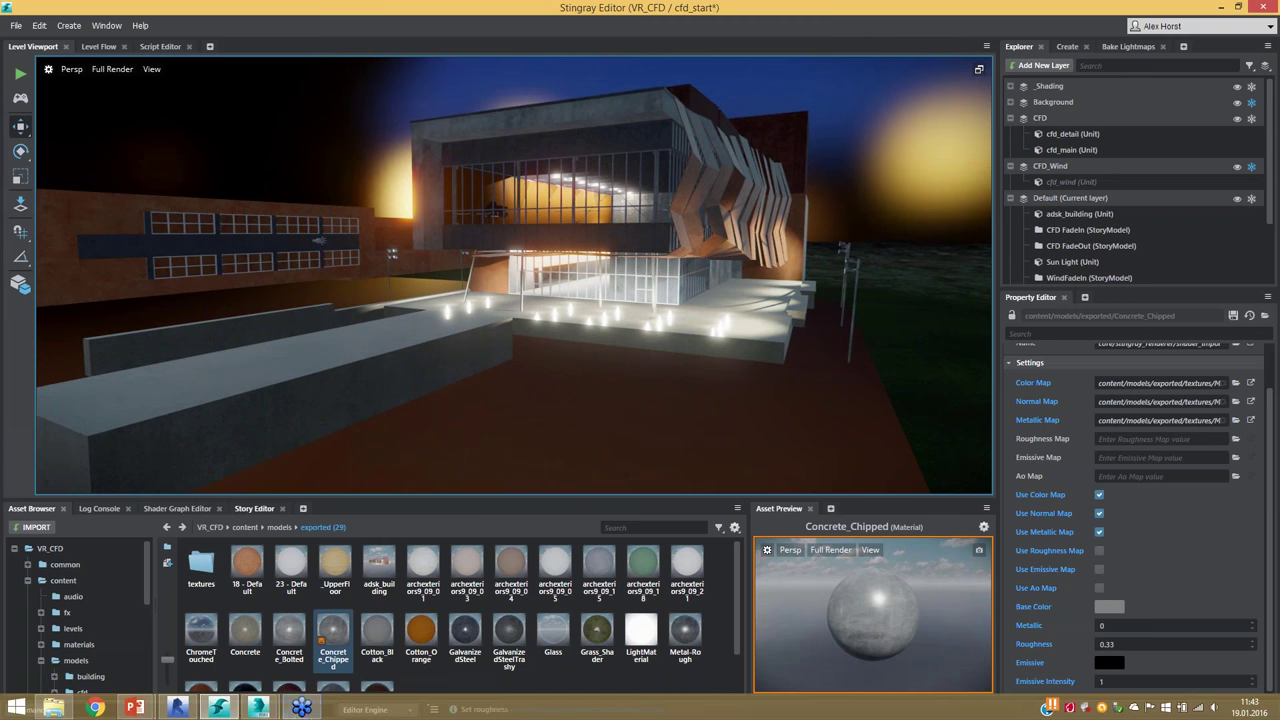
click(264, 705)
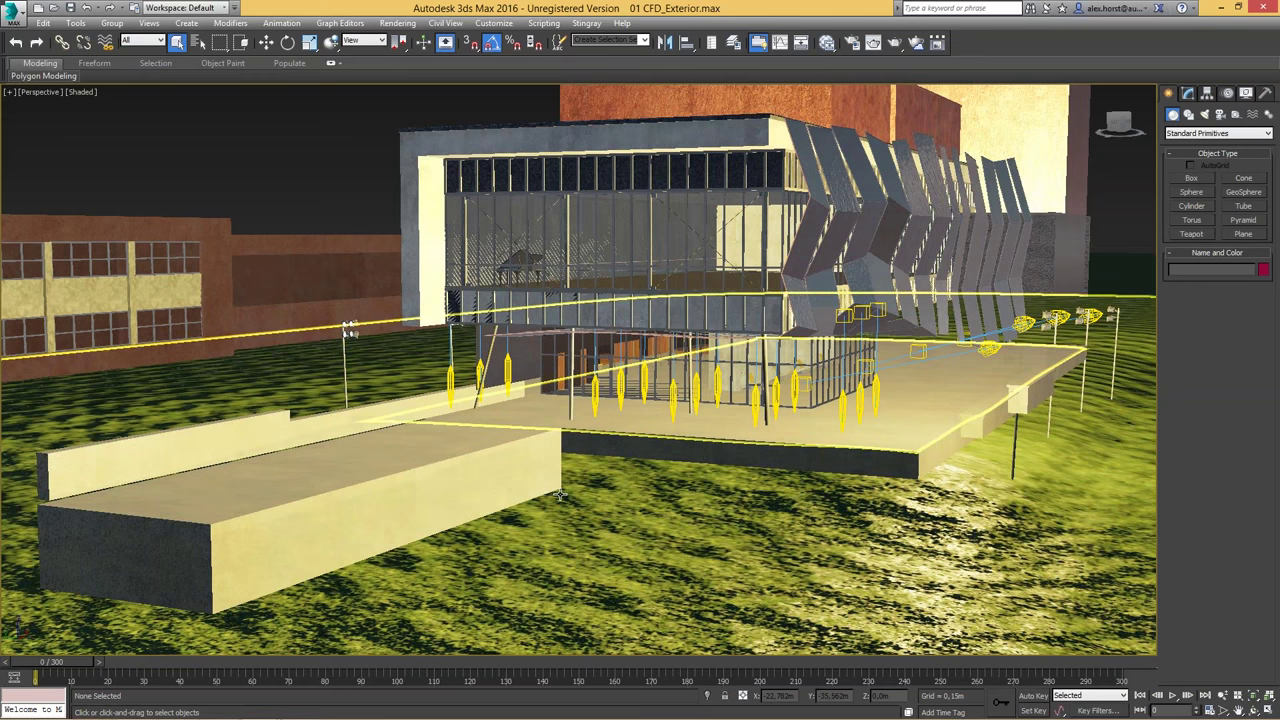
scroll(755, 349, down, 3)
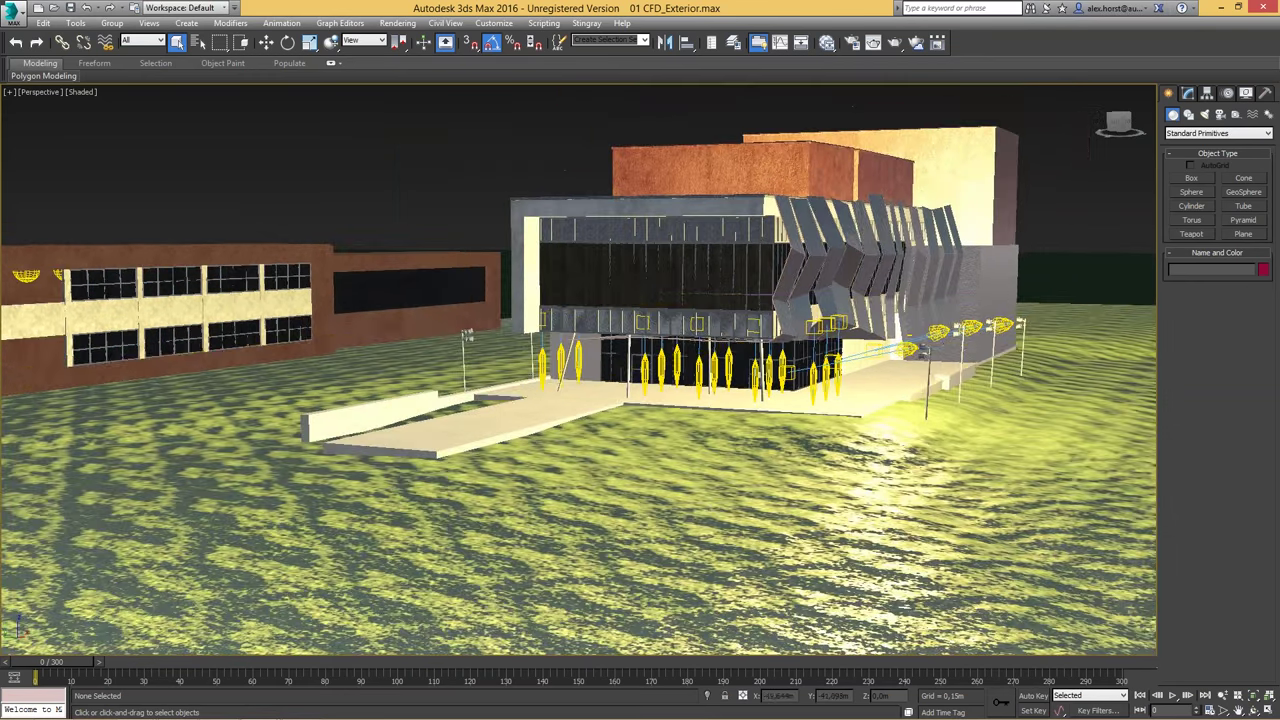
click(800, 430)
key(w)
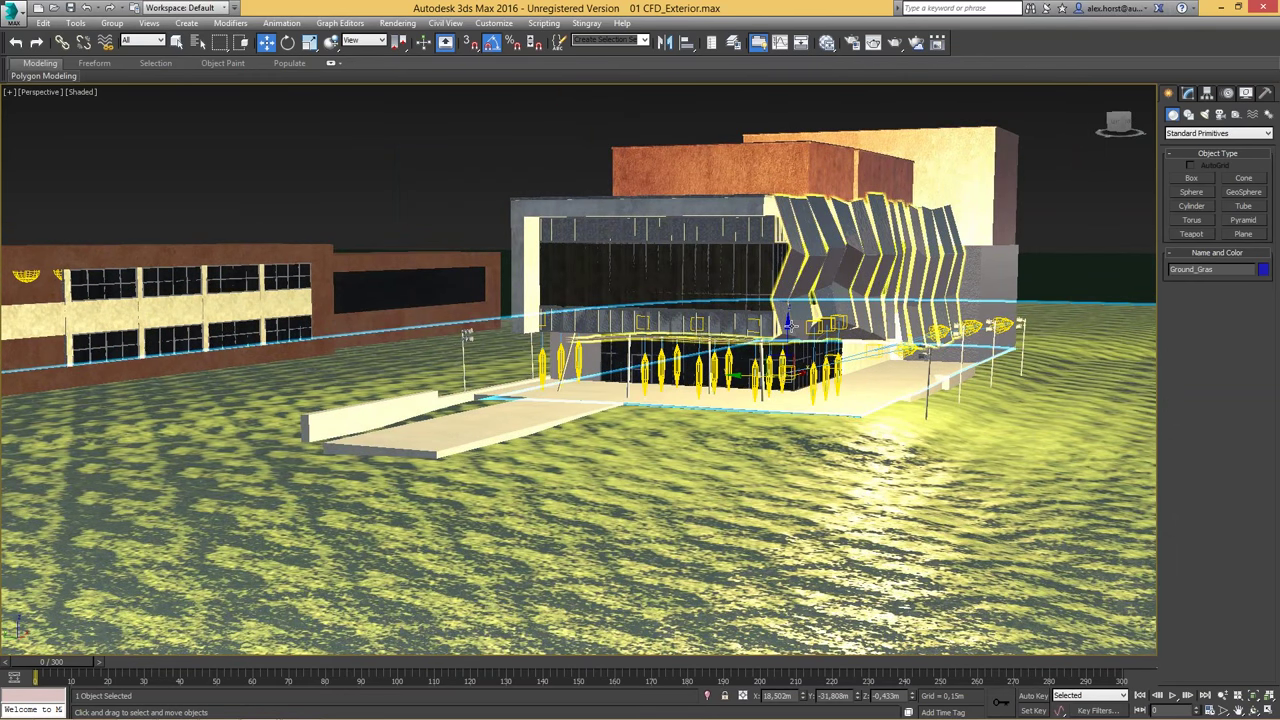
Step: Try moving the Ground_Gras mesh and undo the move
drag(789, 323, 719, 335)
key(ctrl+z)
key(shift+z)
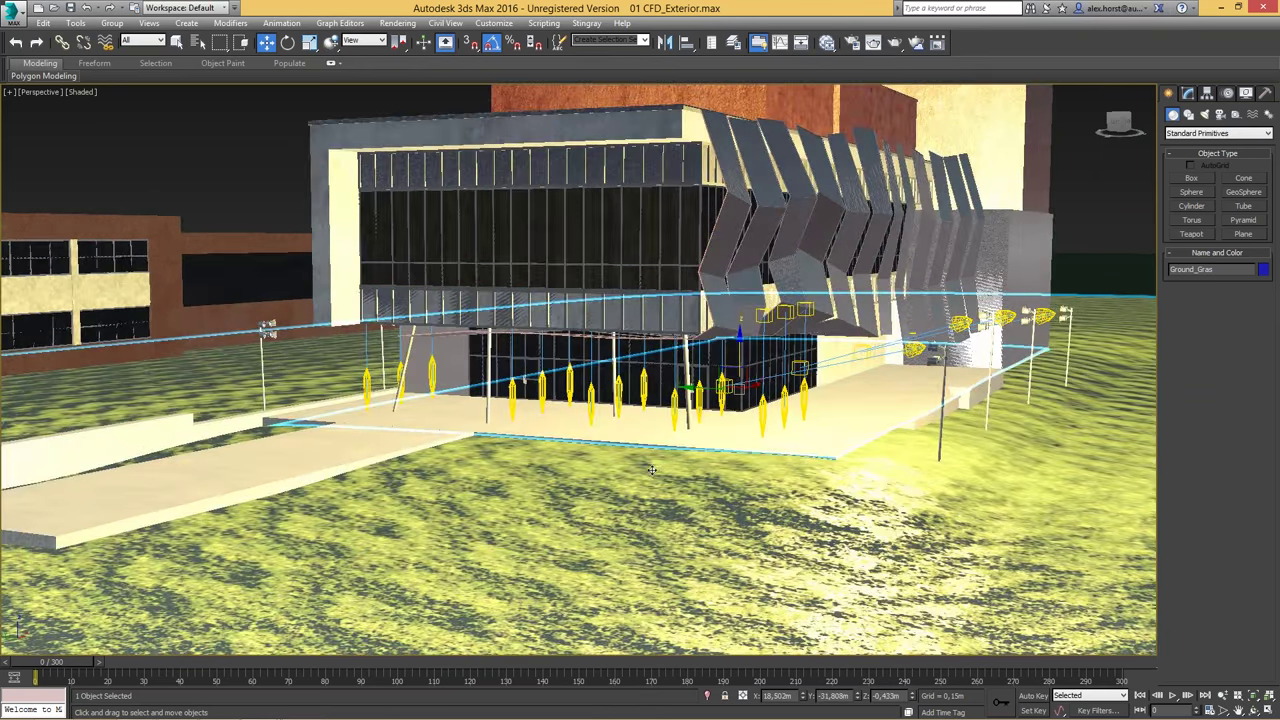
Step: Send only the selected Ground_Gras mesh to Stingray, saving it as terrain in the content/models/exported folder
click(586, 23)
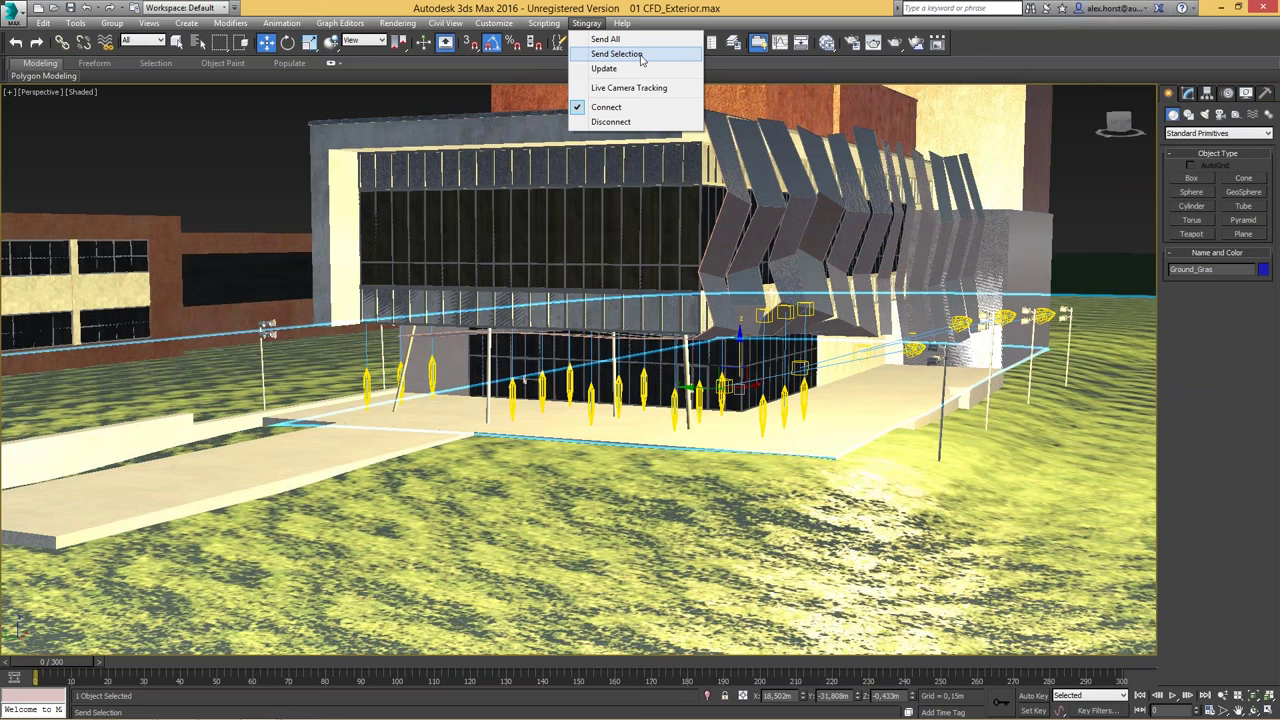
click(641, 55)
drag(241, 12, 617, 119)
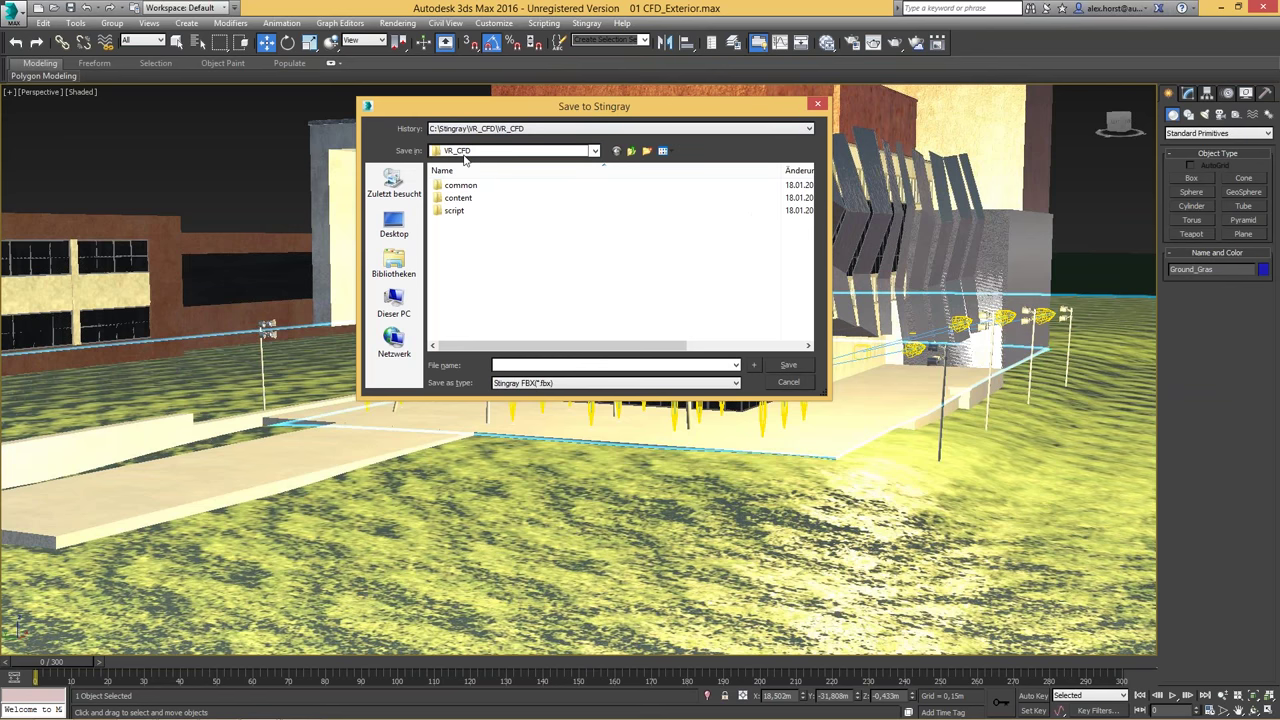
double_click(481, 199)
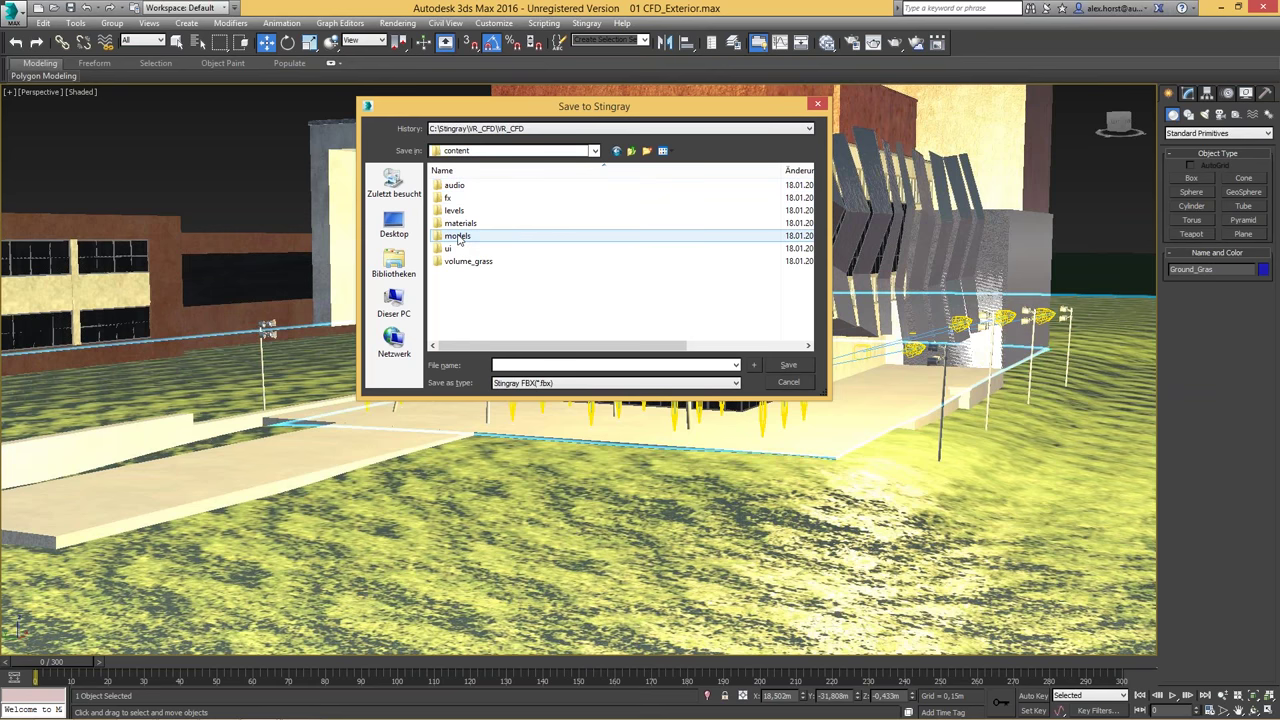
double_click(488, 236)
double_click(492, 226)
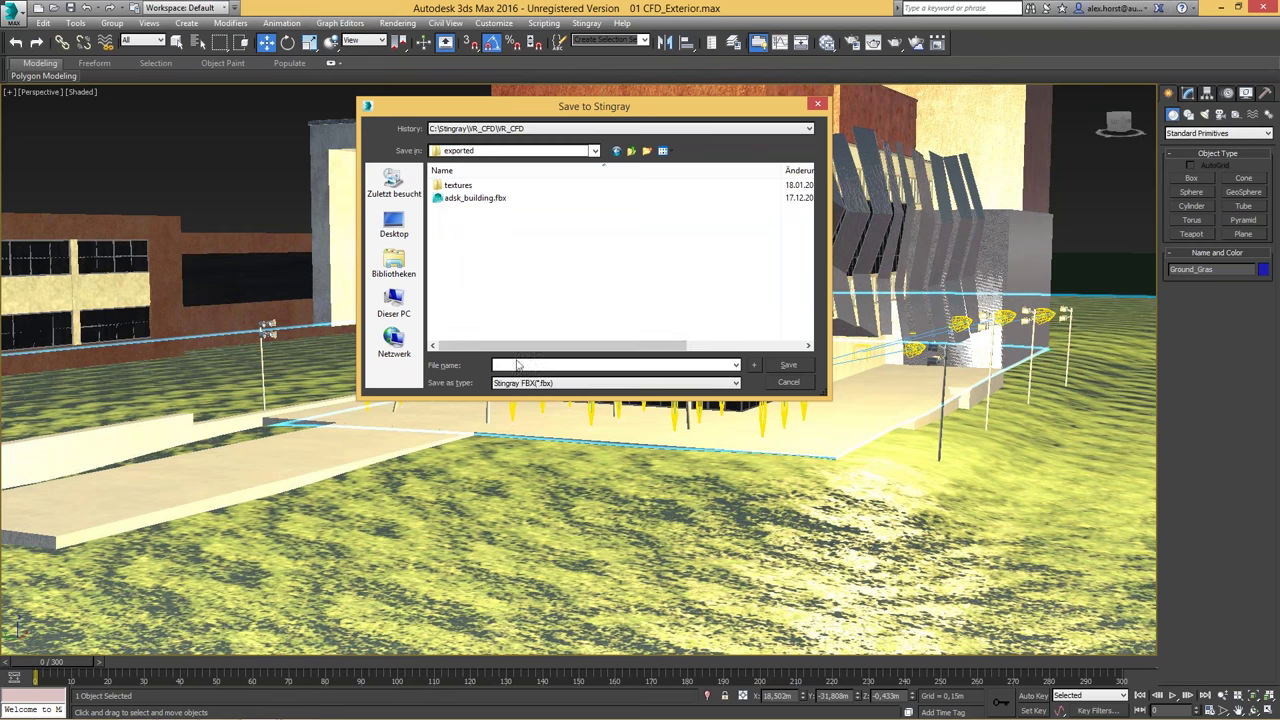
click(505, 364)
text(terrain)
key(Return)
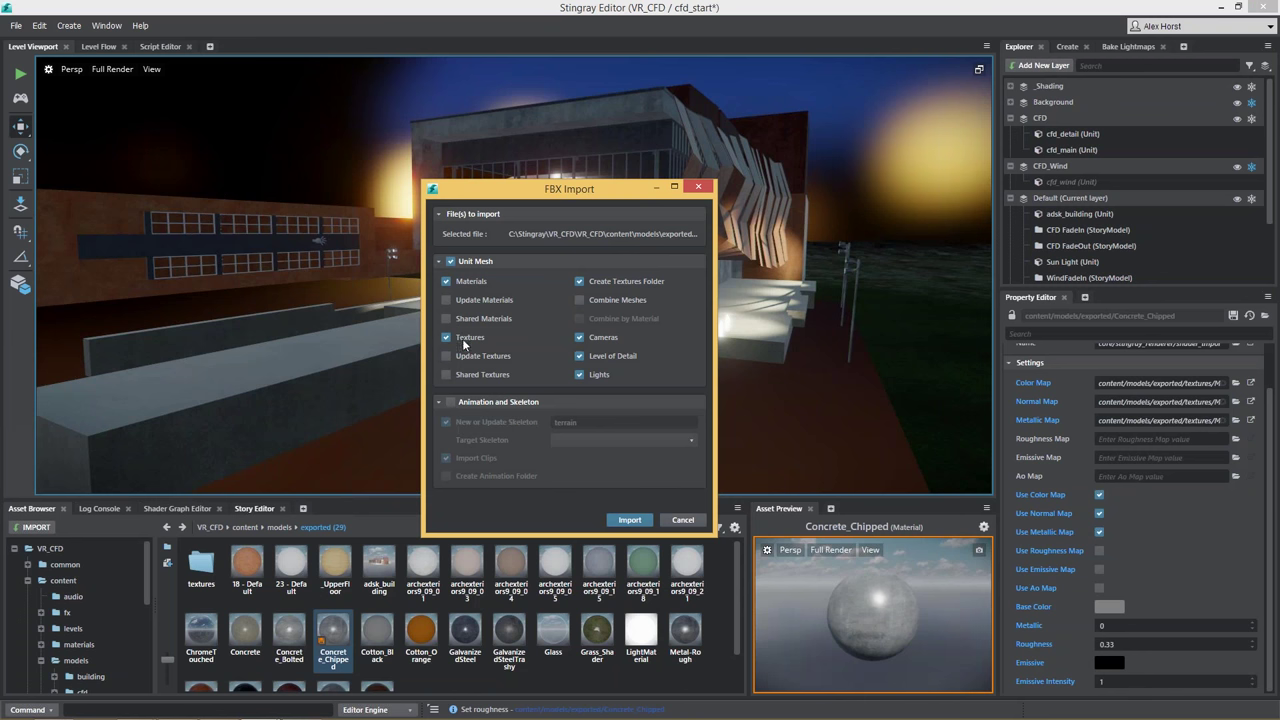
Step: Import the terrain FBX with the default options and preview the terrain asset
click(629, 519)
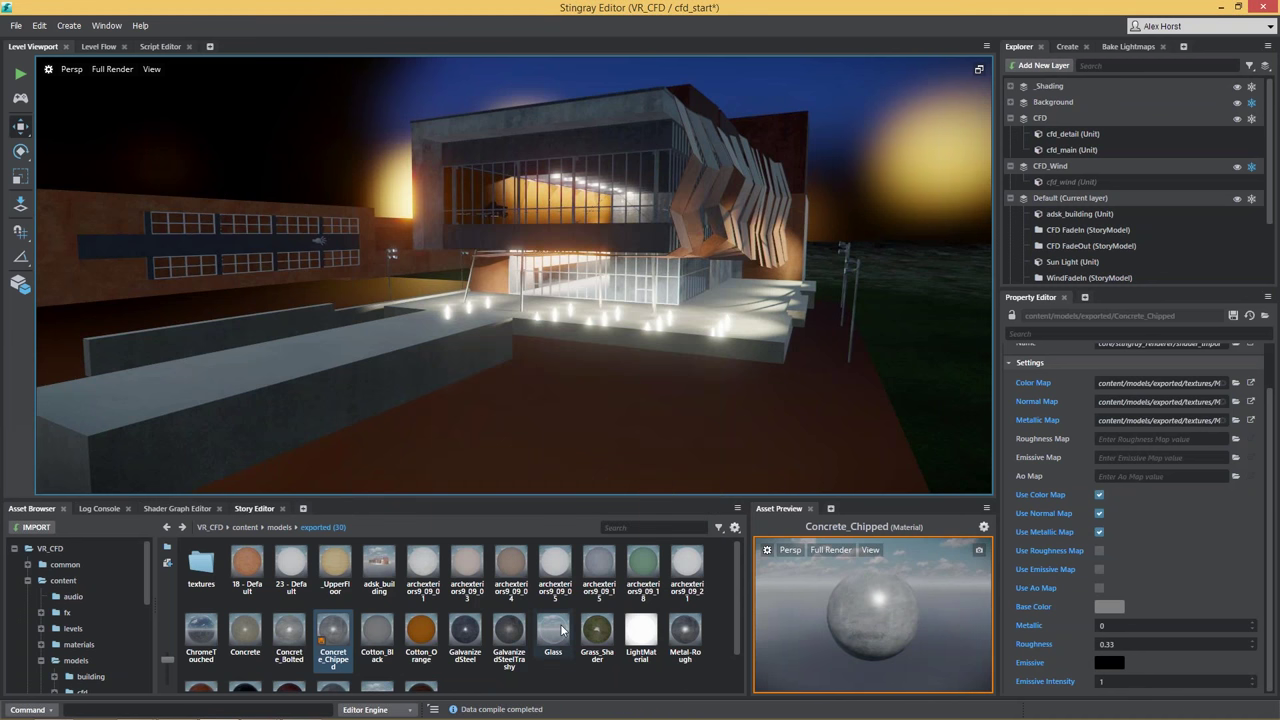
scroll(737, 582, down, 1)
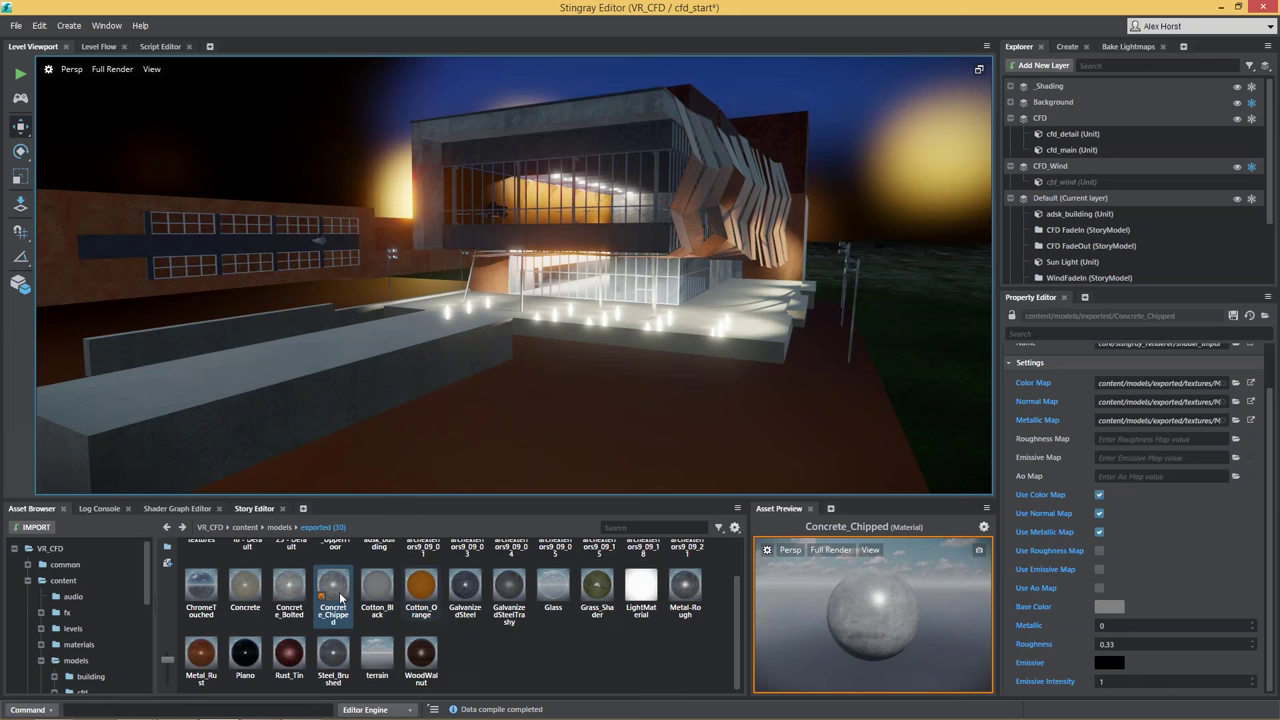
click(376, 658)
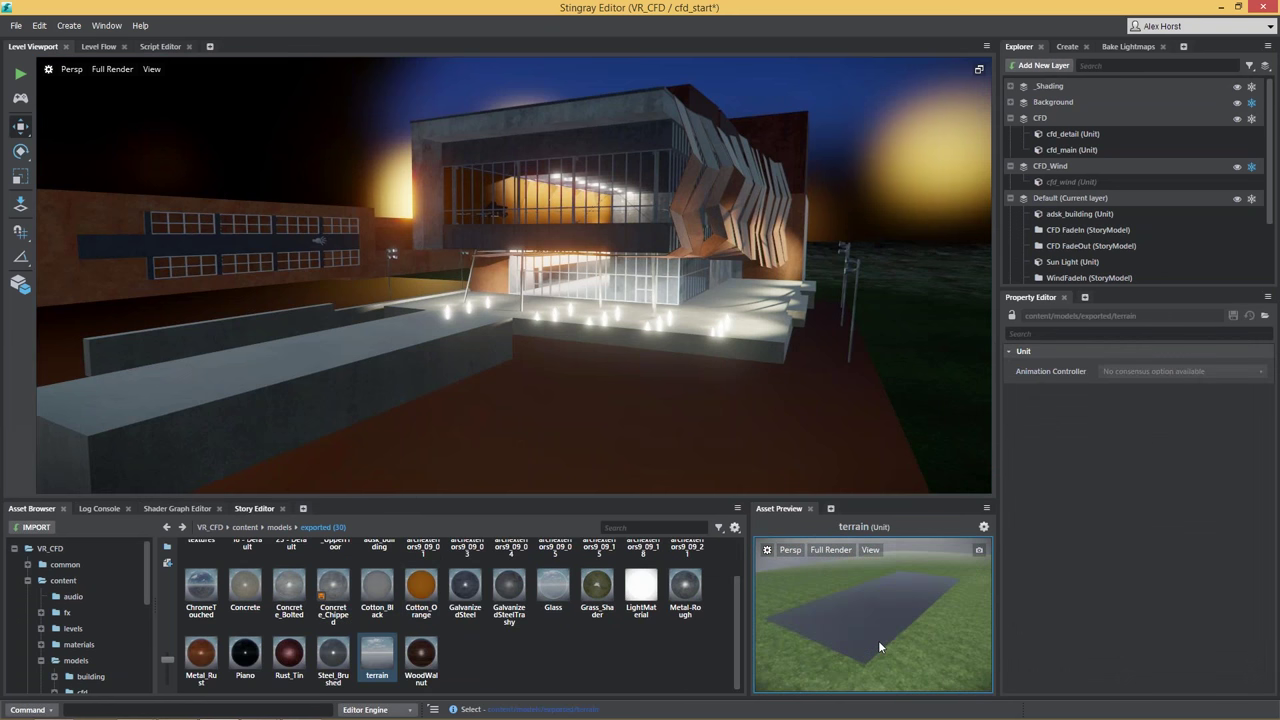
Step: Place the terrain unit in the level and reset its X and Y translation to 0
drag(376, 655, 577, 409)
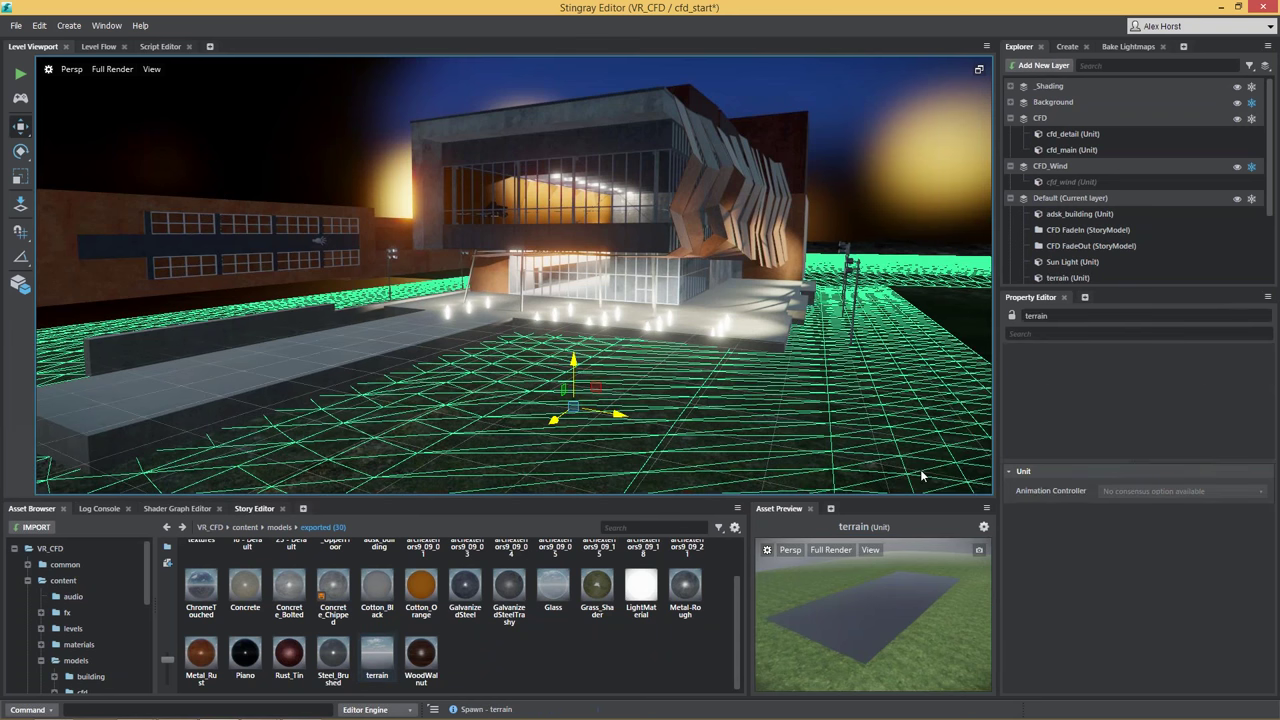
right_click(1086, 503)
right_click(1086, 518)
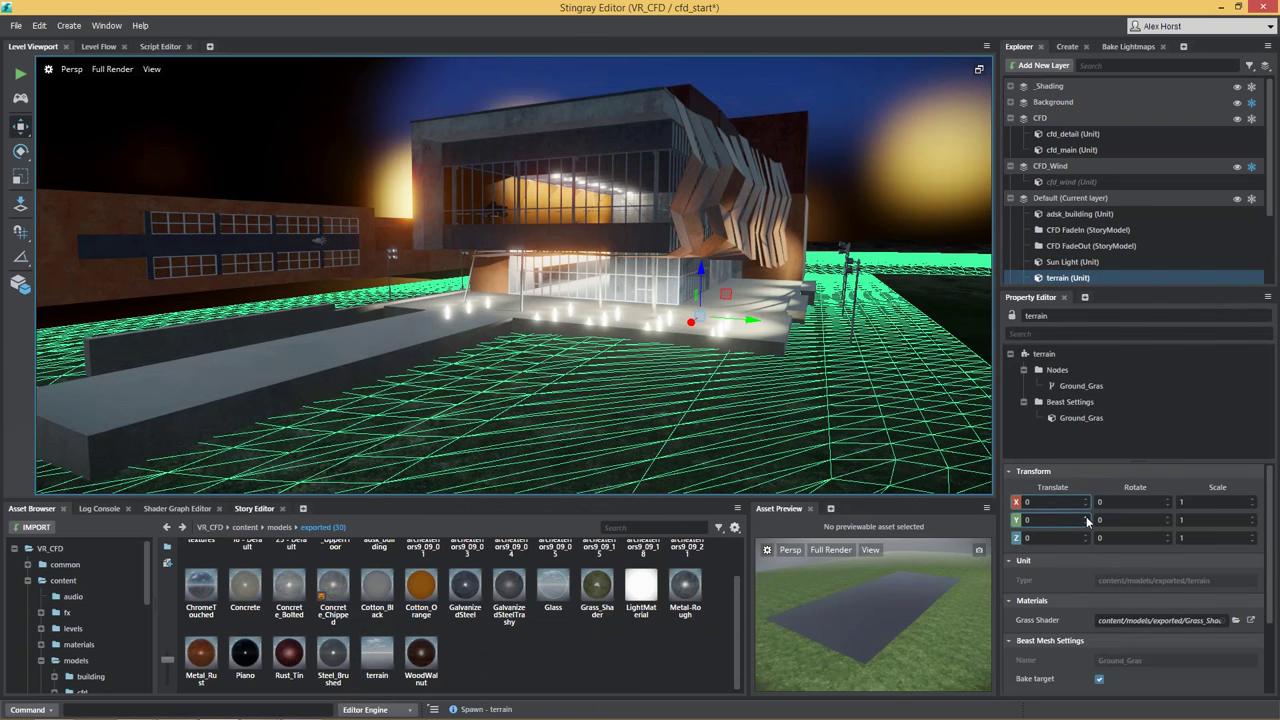
Step: Clear the terrain selection and inspect the grass around the building
click(900, 145)
right_drag(783, 234, 510, 391)
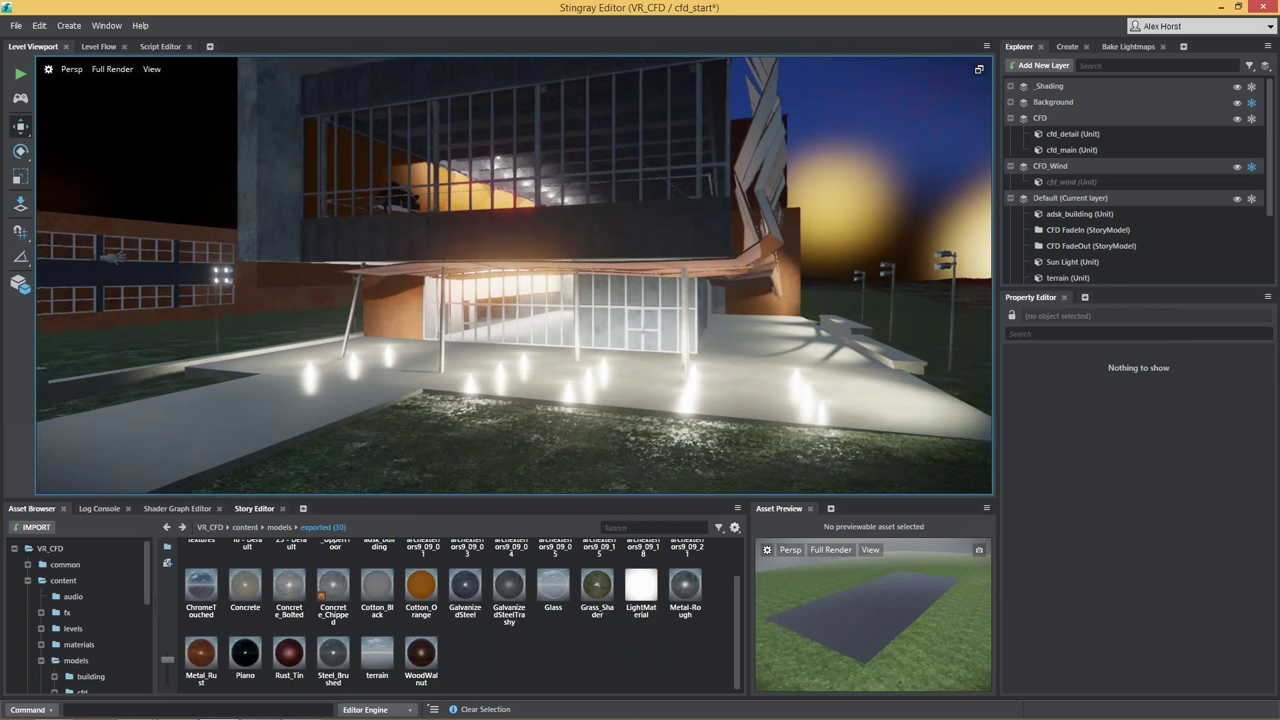
scroll(514, 275, down, 1)
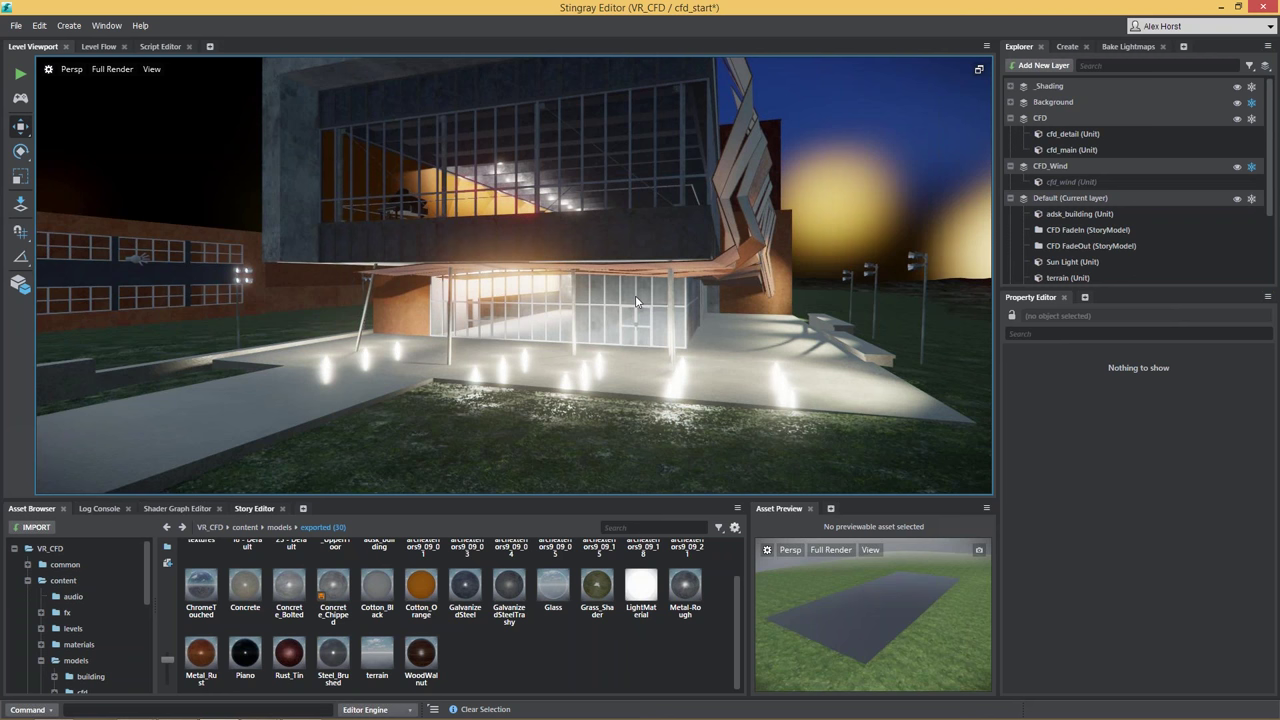
alt+right_drag(593, 251, 593, 251)
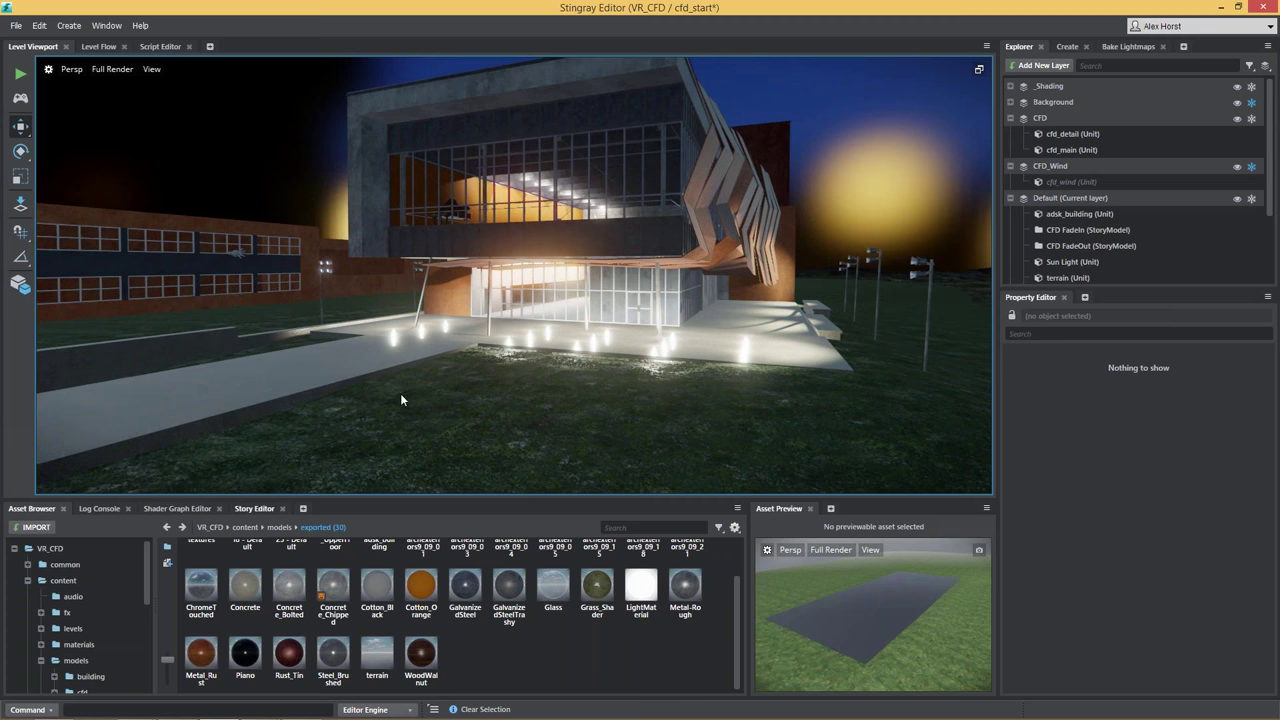
right_drag(609, 297, 605, 313)
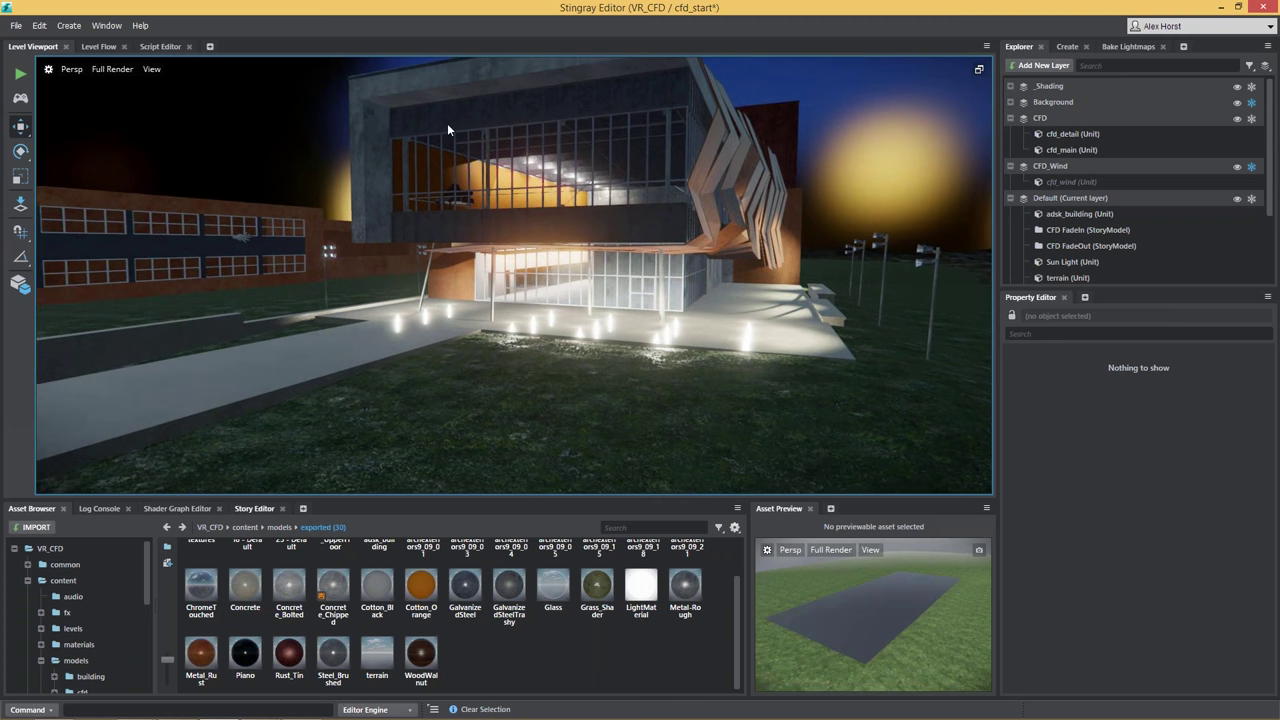
Step: Arrange the Stingray and 3ds Max windows side by side, with Stingray on the left half of the screen
double_click(505, 13)
drag(502, 84, 8, 262)
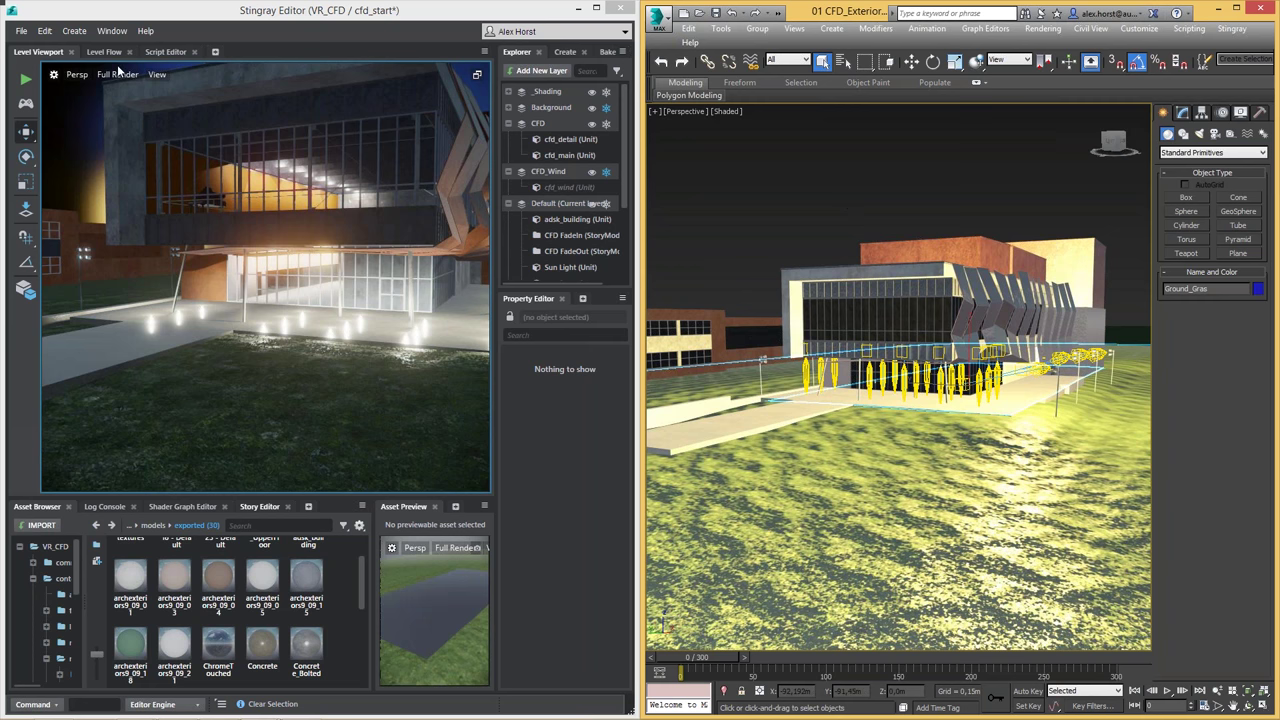
drag(39, 52, 700, 198)
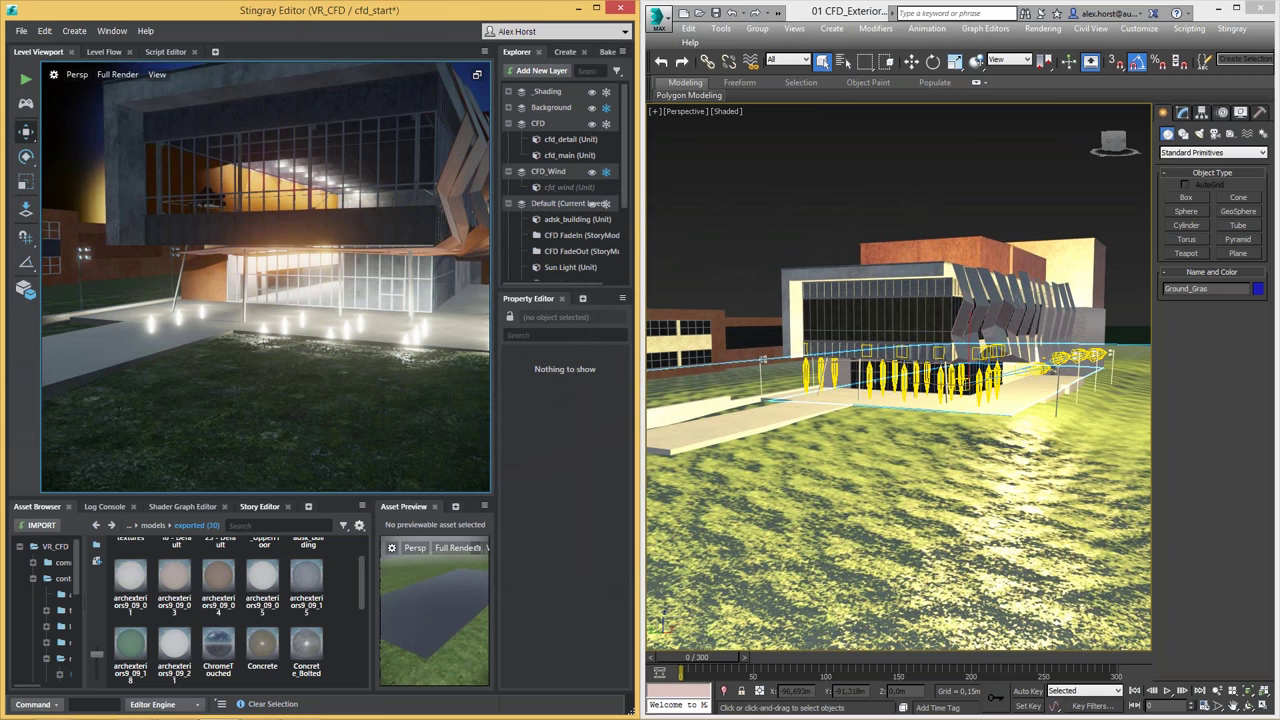
Step: Float the Stingray level viewport over the left half of the screen and enable Live Camera Tracking in 3ds Max
drag(814, 208, 2, 140)
click(798, 194)
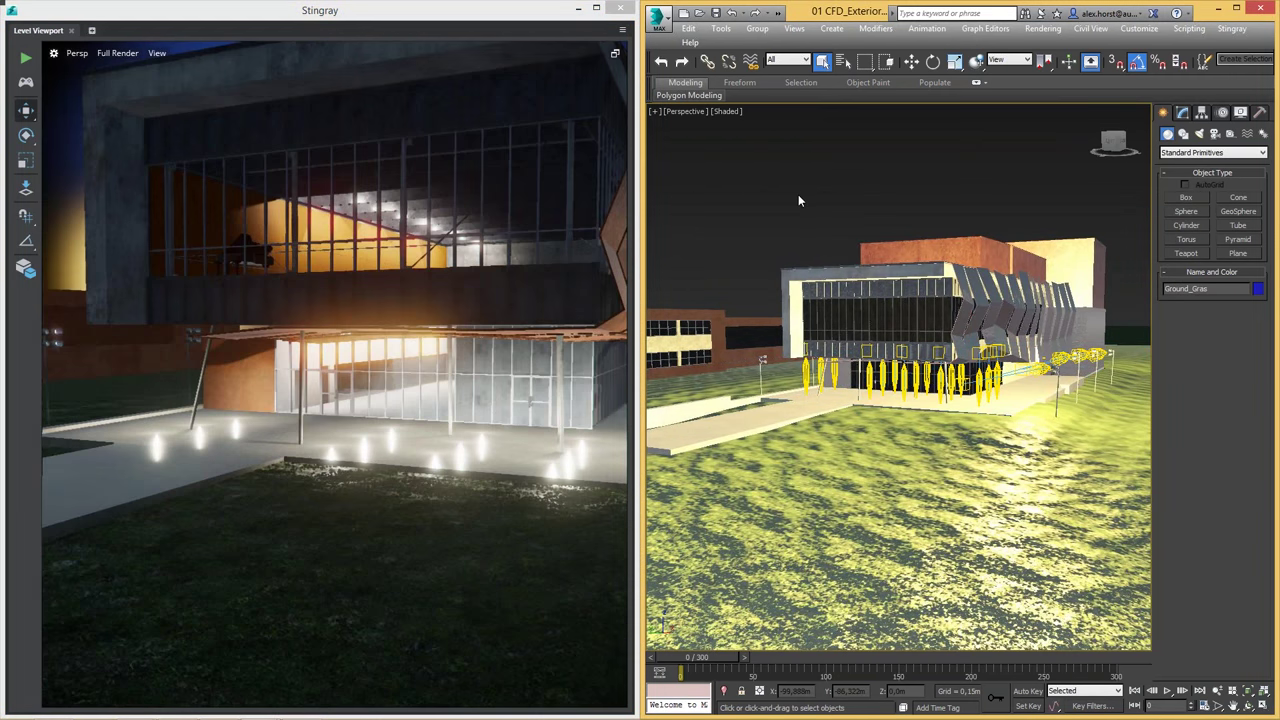
click(1228, 29)
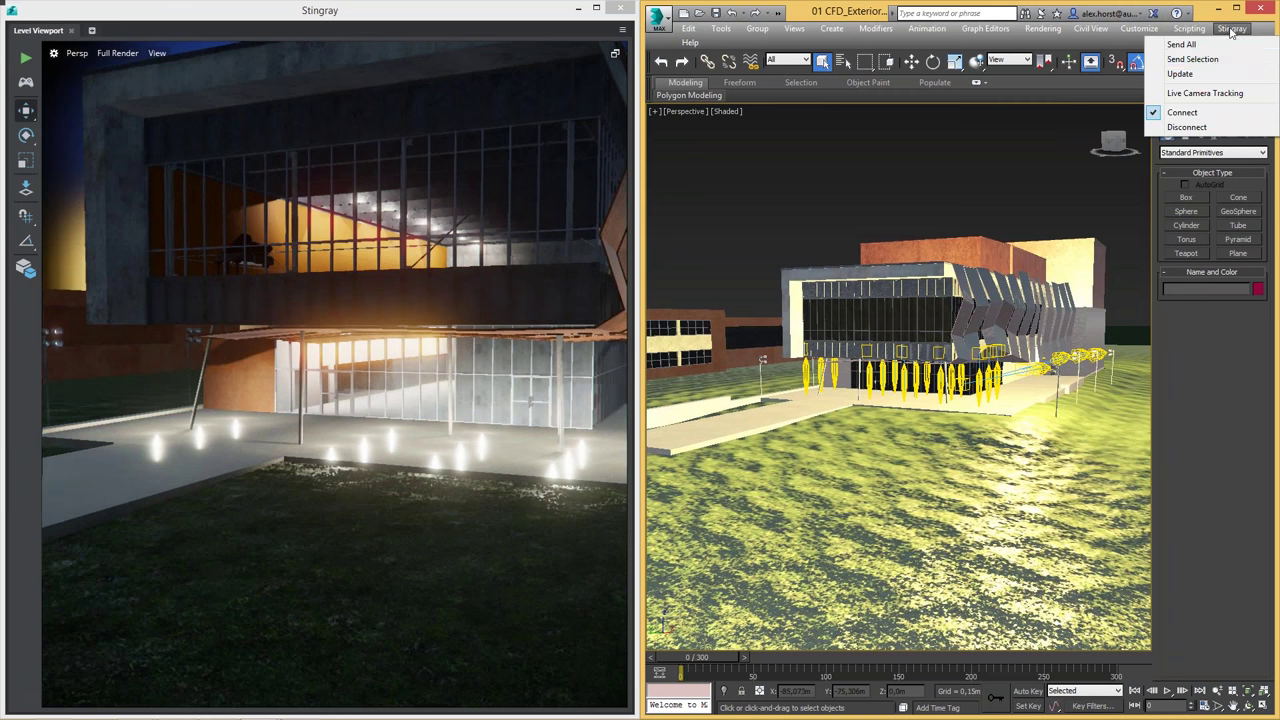
click(1207, 93)
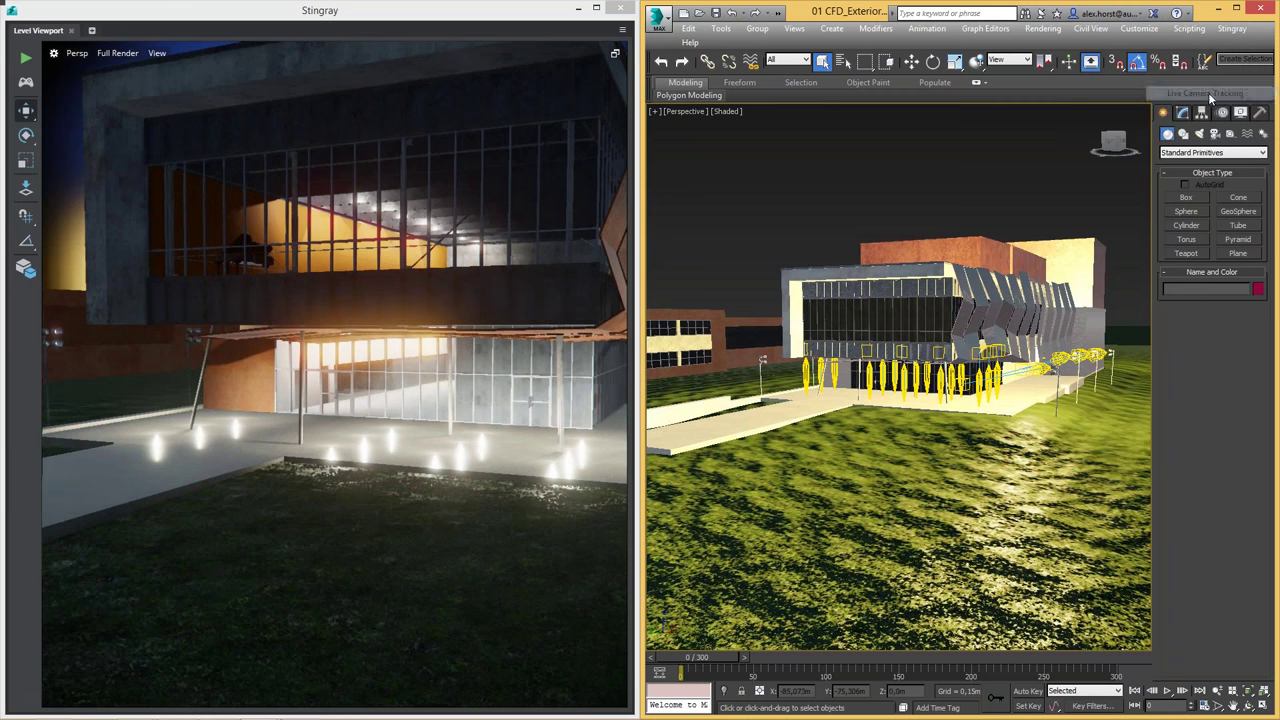
Step: Switch 3ds Max to Expert Mode and test the camera link by moving its perspective view closer to the building
key(ctrl+x)
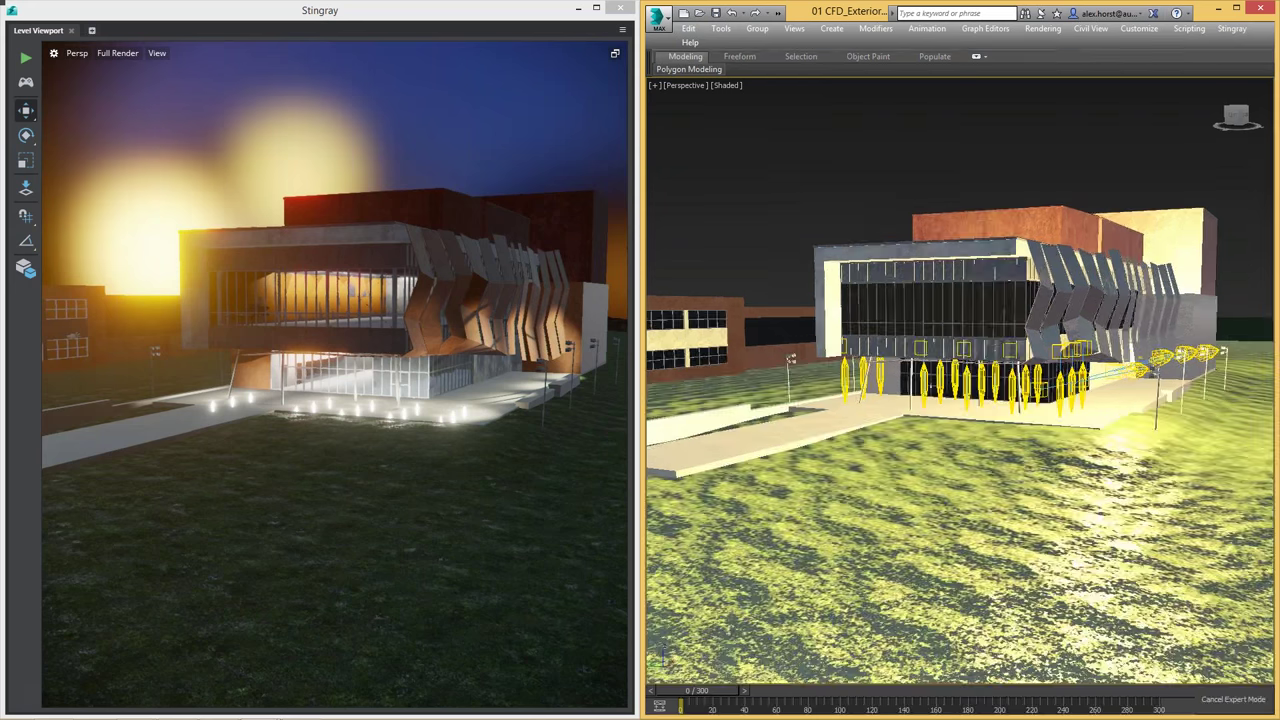
mouse_move(946, 313)
middle_down()
mouse_move(929, 377)
mouse_move(933, 318)
middle_up()
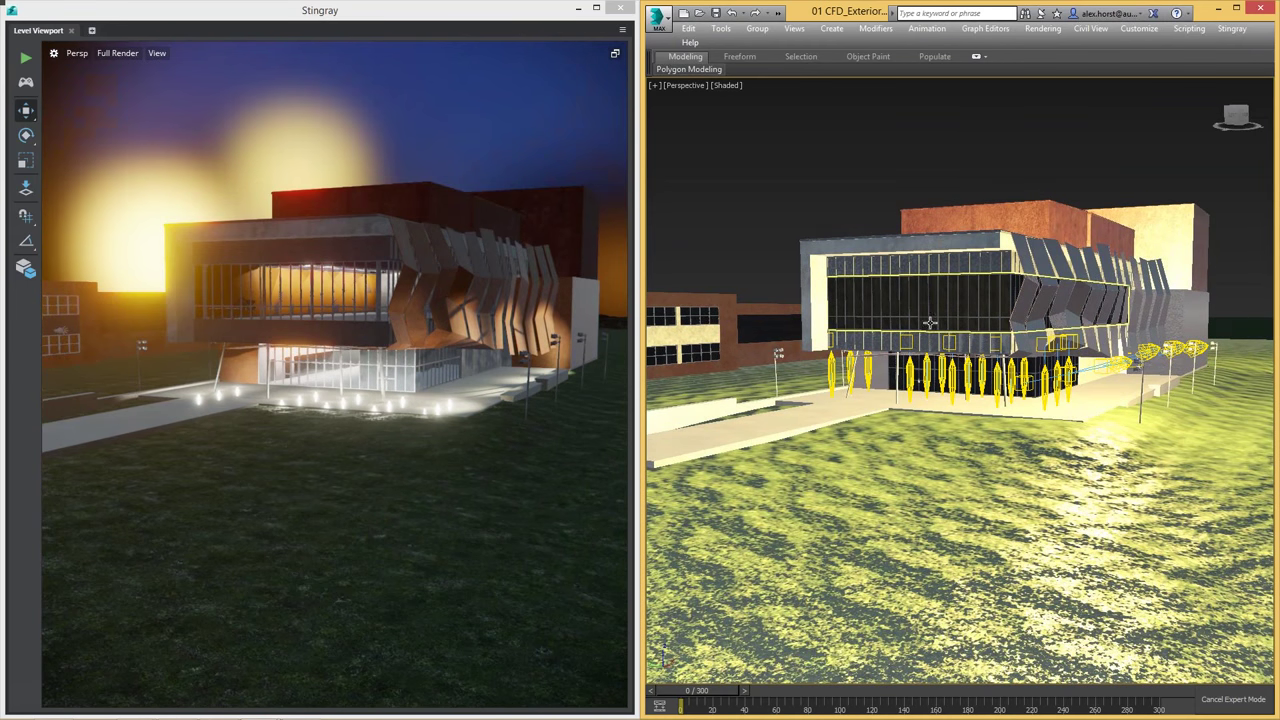
scroll(928, 320, up, 3)
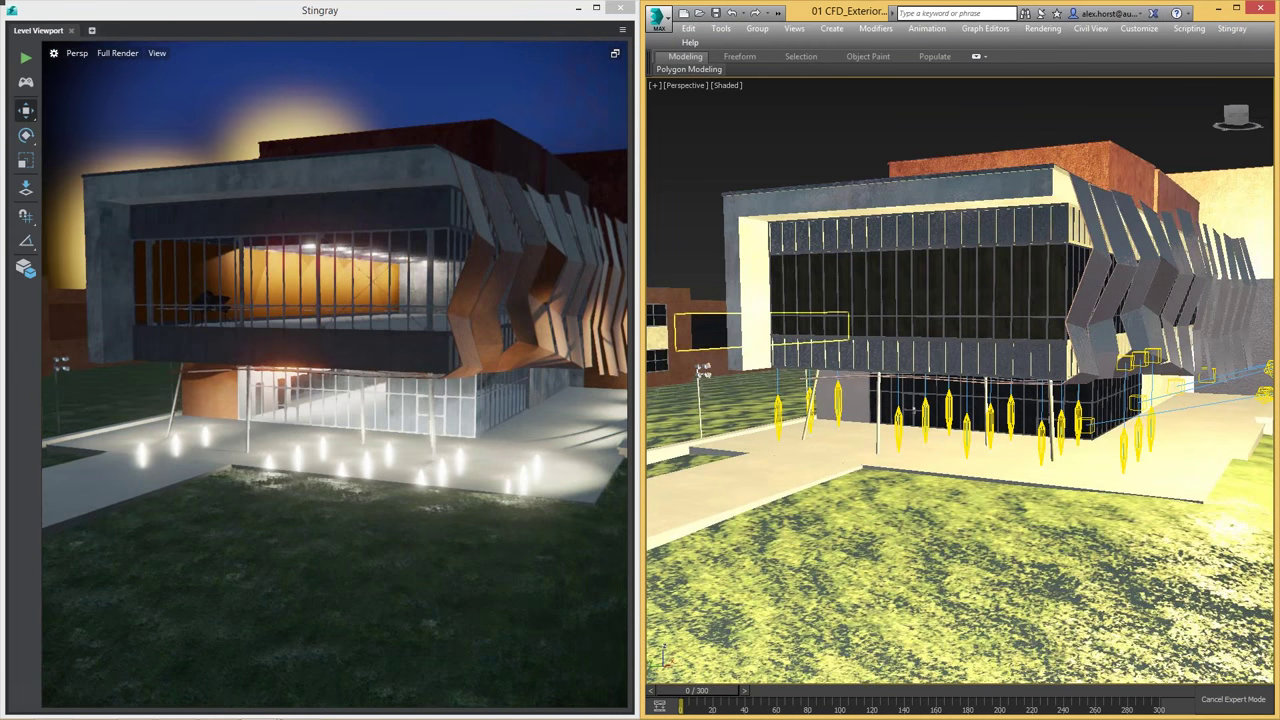
scroll(833, 330, up, 3)
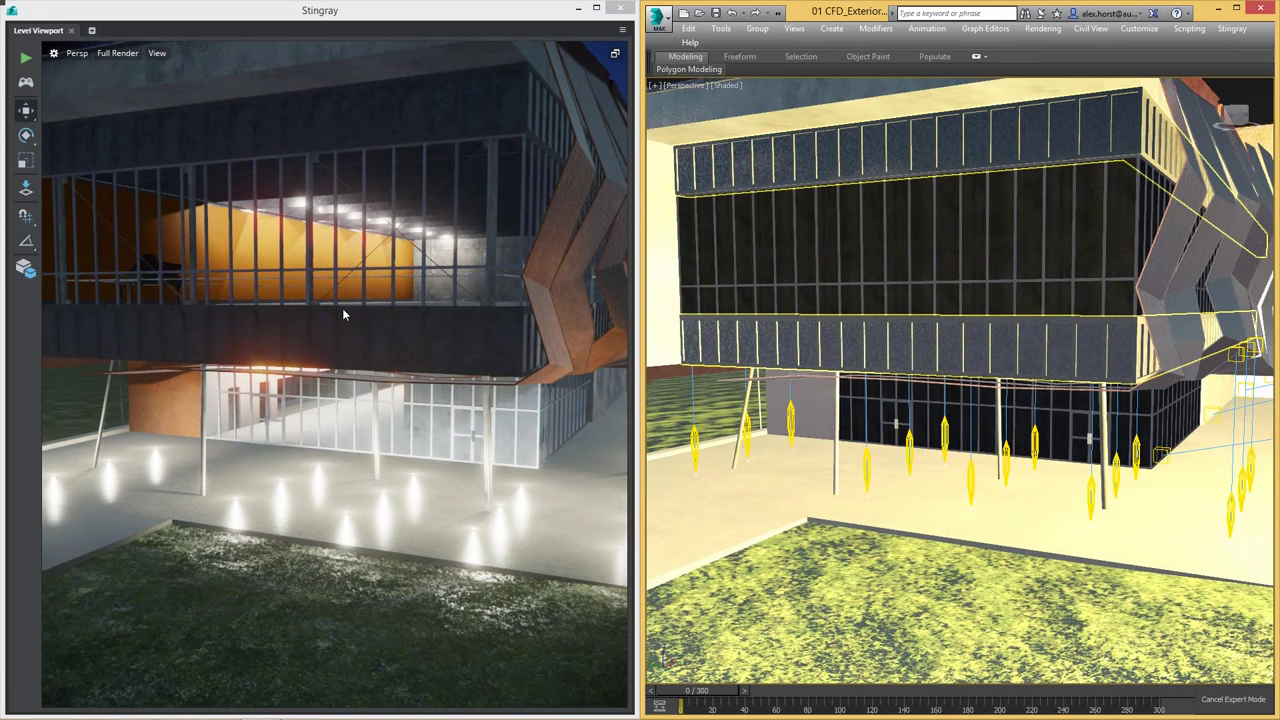
Step: Test the camera link from Stingray by flying to the piano inside the building and back out over the lawn
click(305, 298)
right_drag(372, 261, 462, 418)
key(w)
key(w)
key(a)
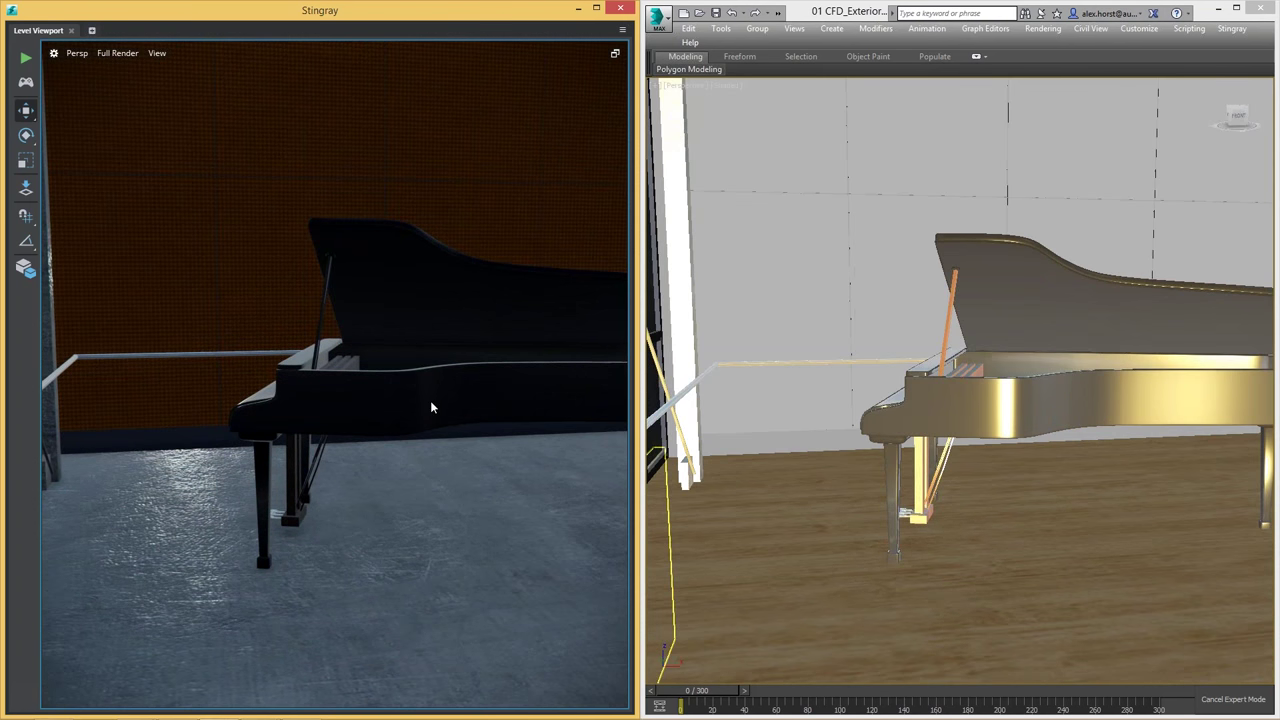
scroll(362, 432, up, 8)
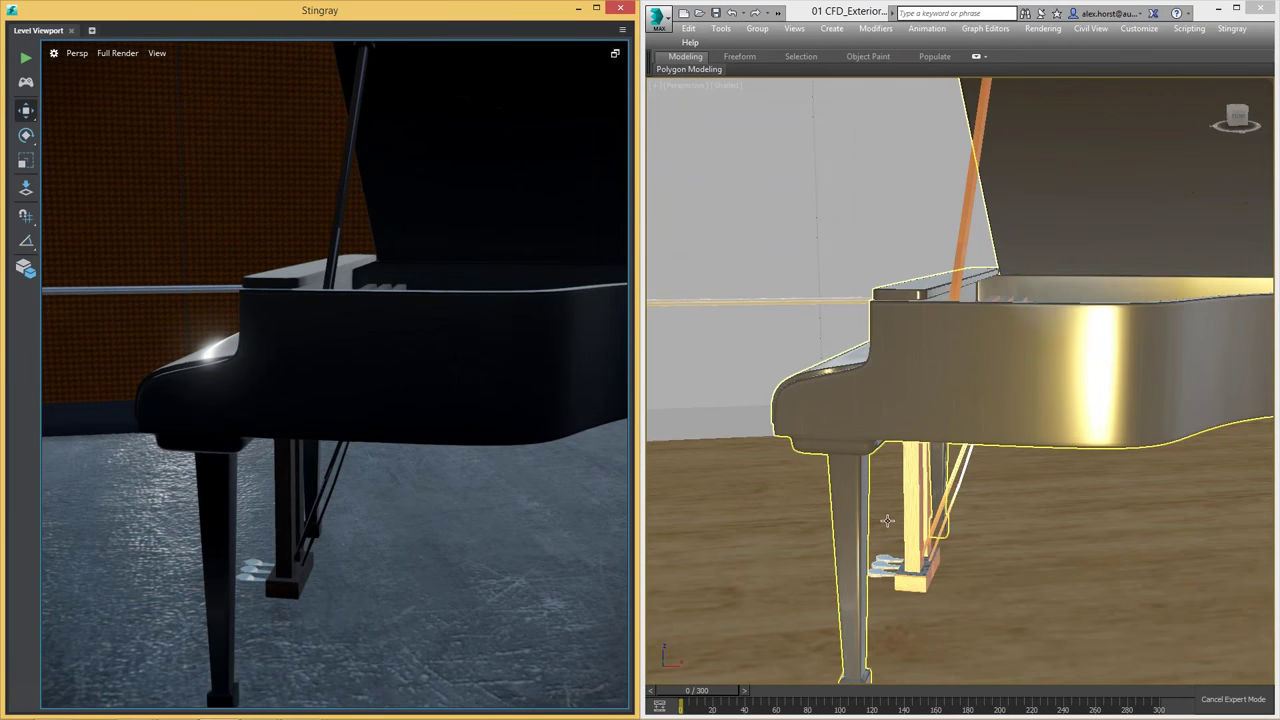
click(980, 363)
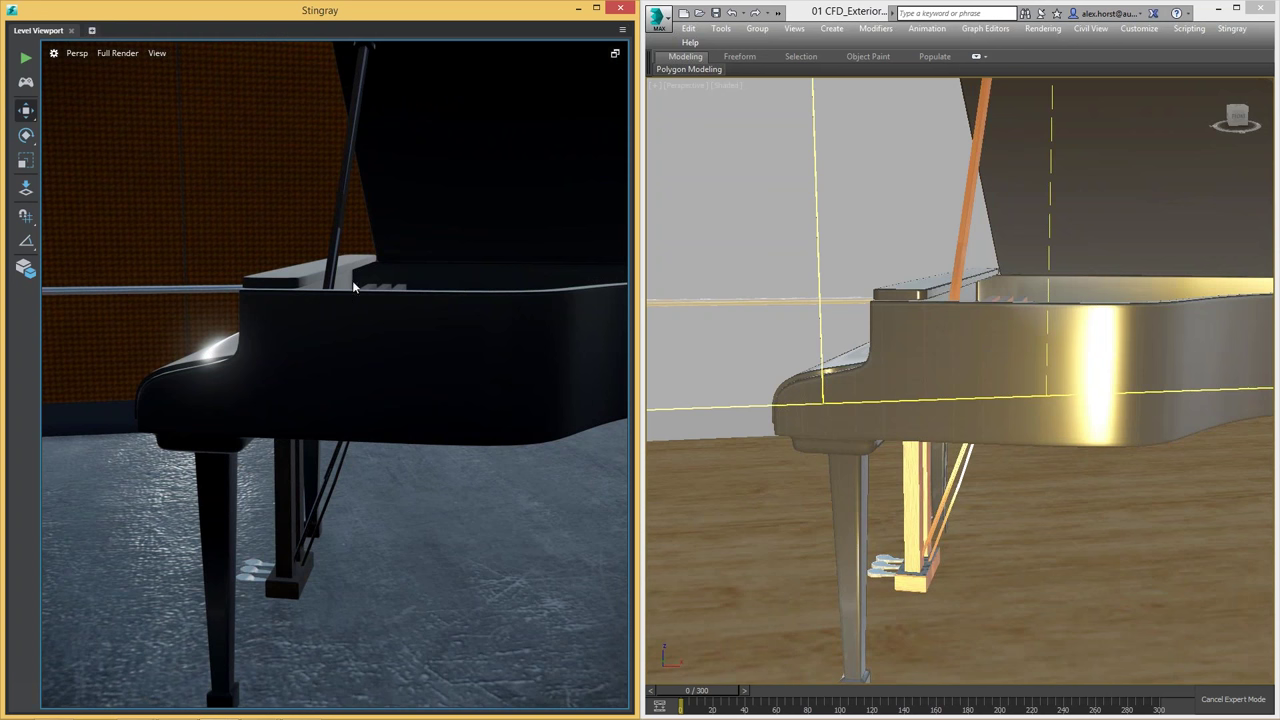
alt+drag(340, 302, 120, 302)
alt+right_drag(334, 374, 154, 374)
right_drag(340, 302, 411, 542)
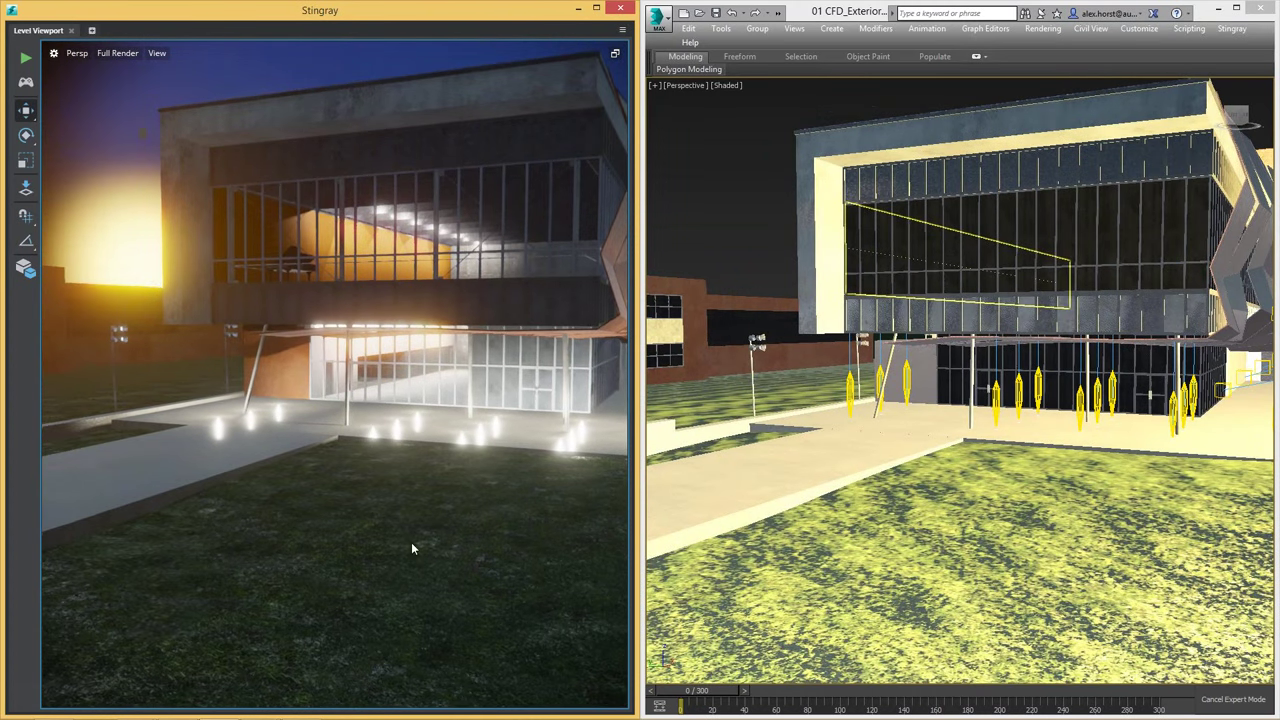
Step: Select the Ground_Gras object in 3ds Max and bring up its VertexPaint tools, keeping the viewport in Expert Mode
click(965, 574)
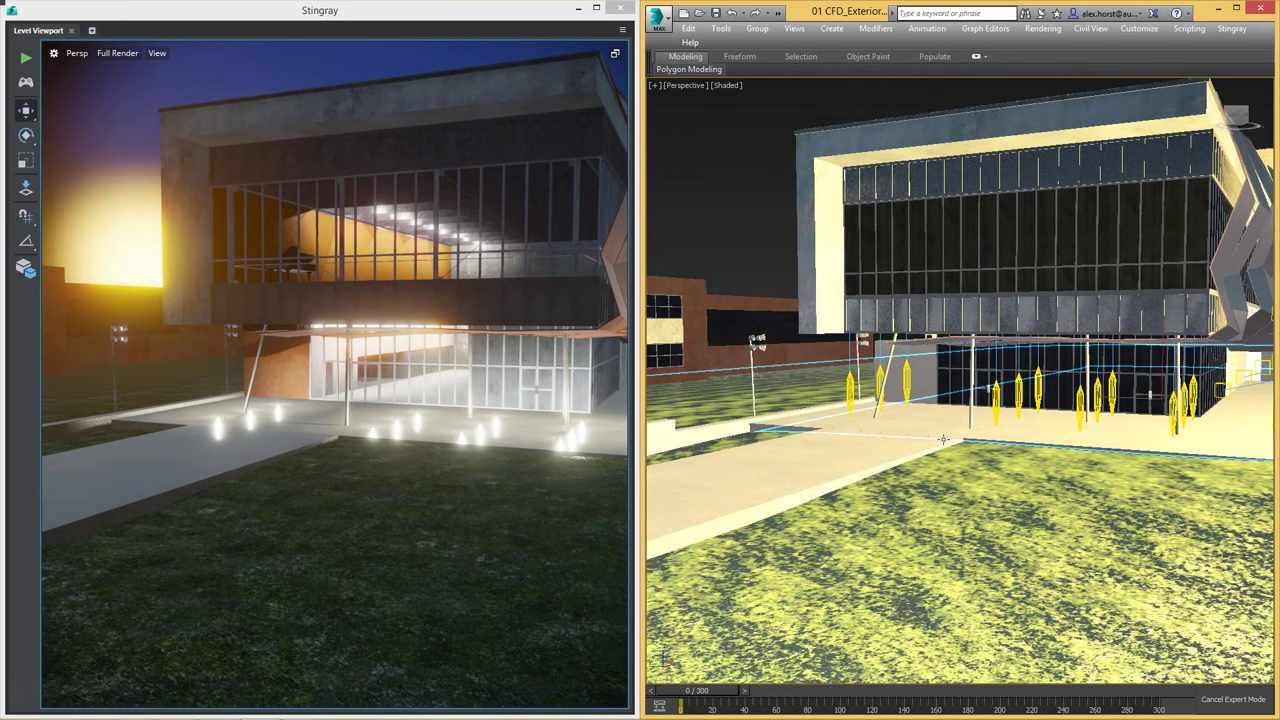
key(ctrl+x)
click(1182, 113)
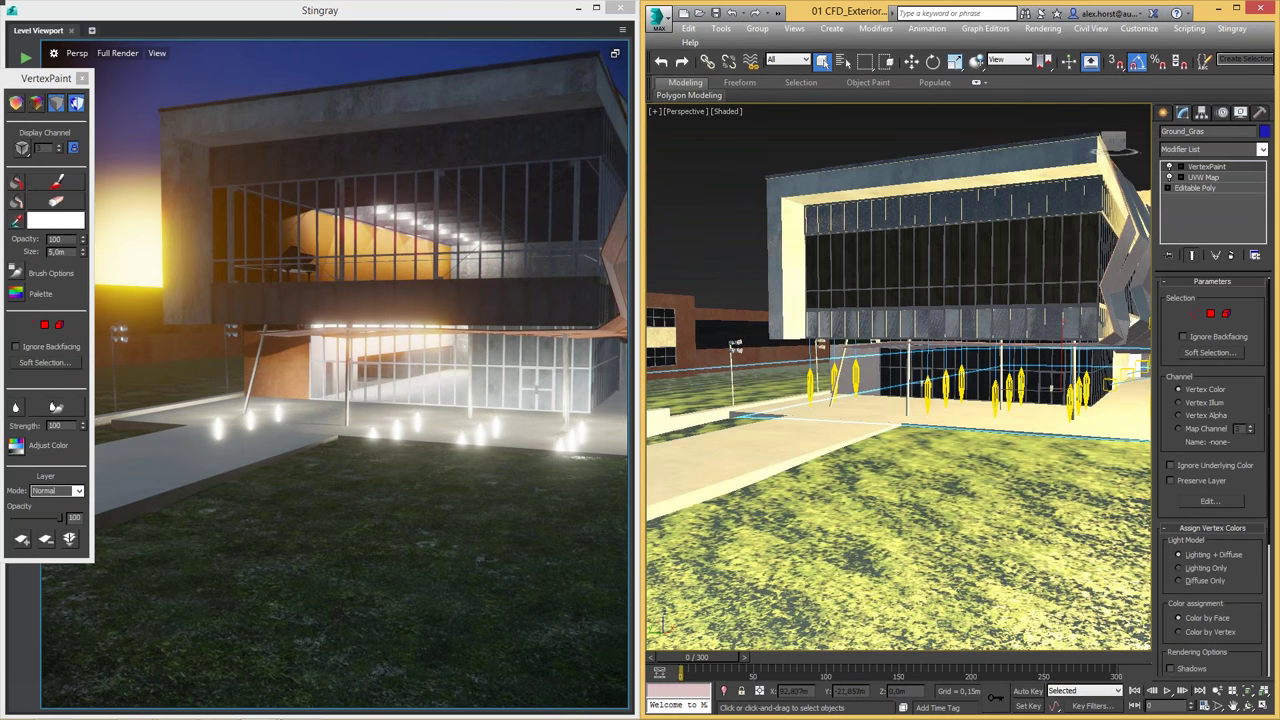
key(ctrl+x)
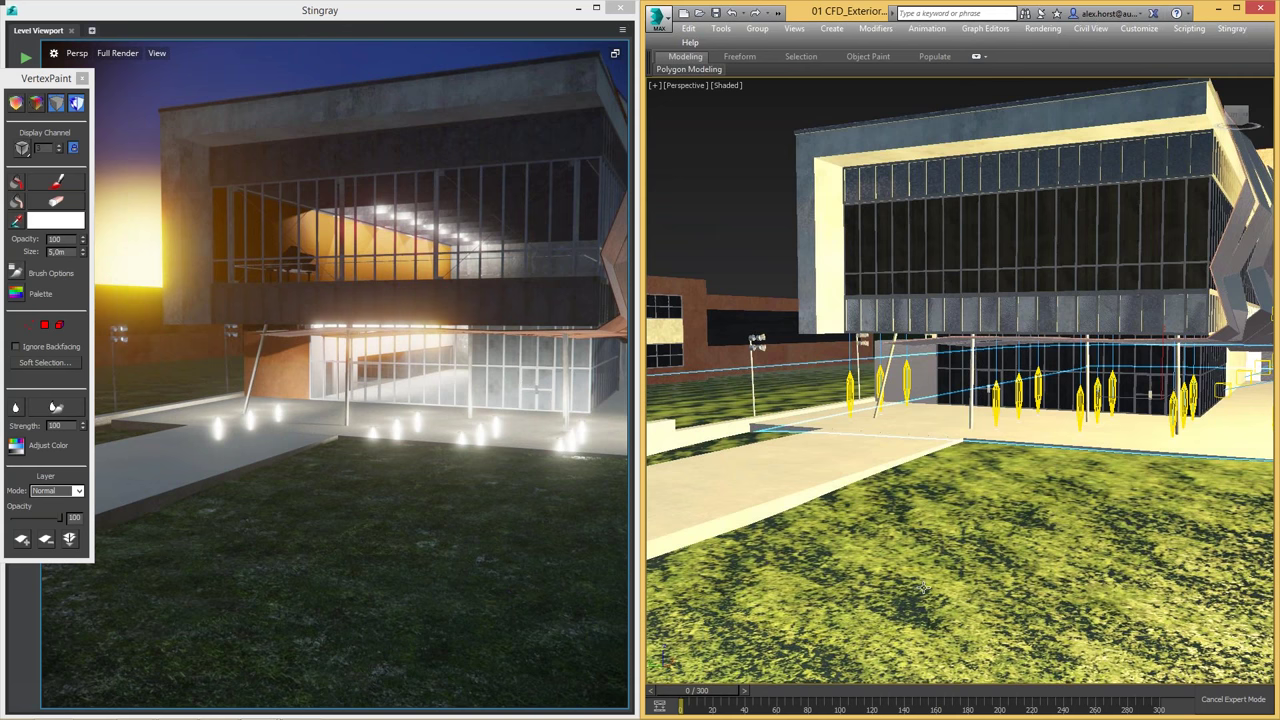
Step: Paint a muddy patch onto the lawn in front of the building with the white 5.0 m vertex brush
click(62, 185)
mouse_move(910, 595)
mouse_down()
mouse_move(870, 585)
mouse_move(1056, 567)
mouse_move(1110, 510)
mouse_move(1060, 500)
mouse_move(1022, 550)
mouse_up()
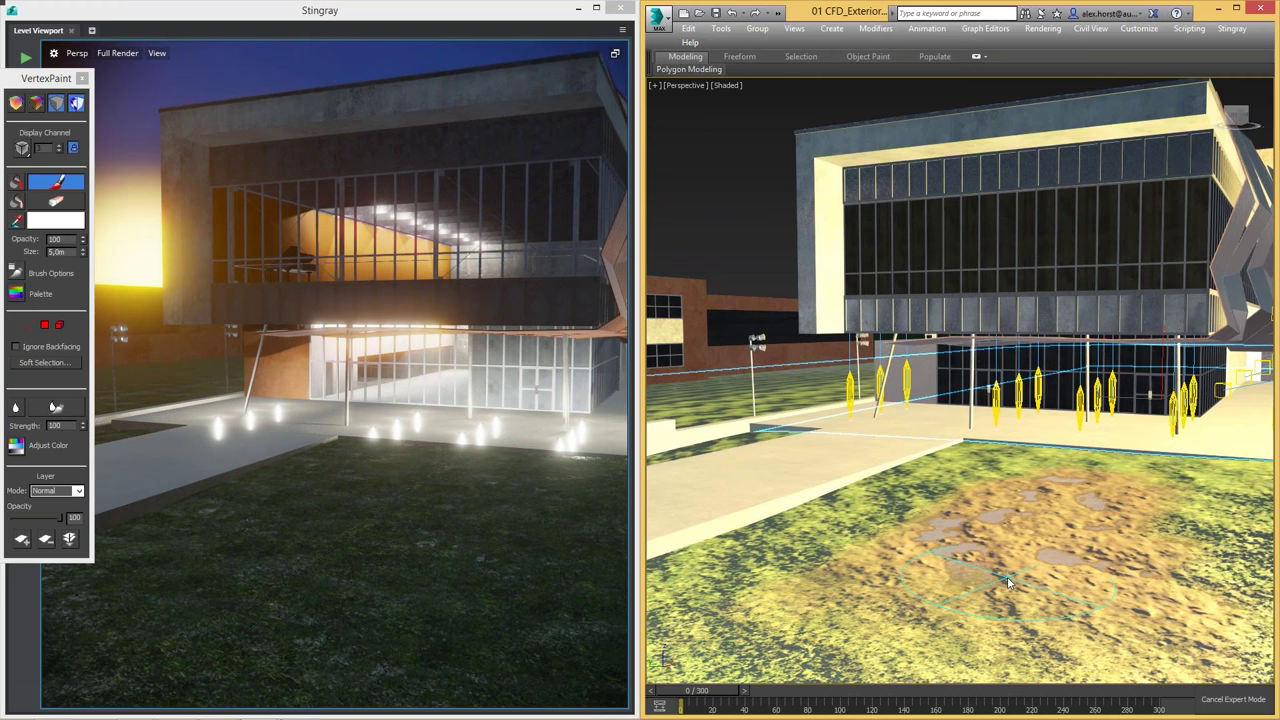
mouse_move(1008, 556)
mouse_down()
mouse_move(1057, 468)
mouse_move(1056, 505)
mouse_move(1028, 555)
mouse_up()
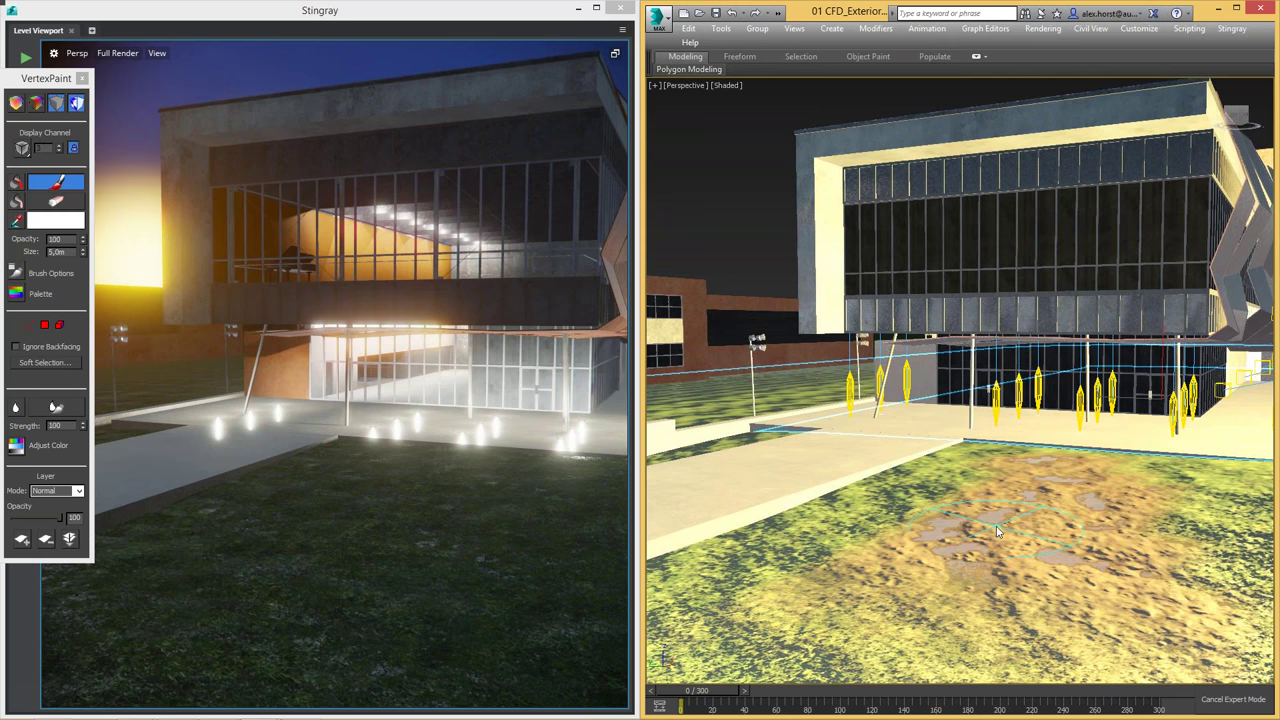
right_click(996, 526)
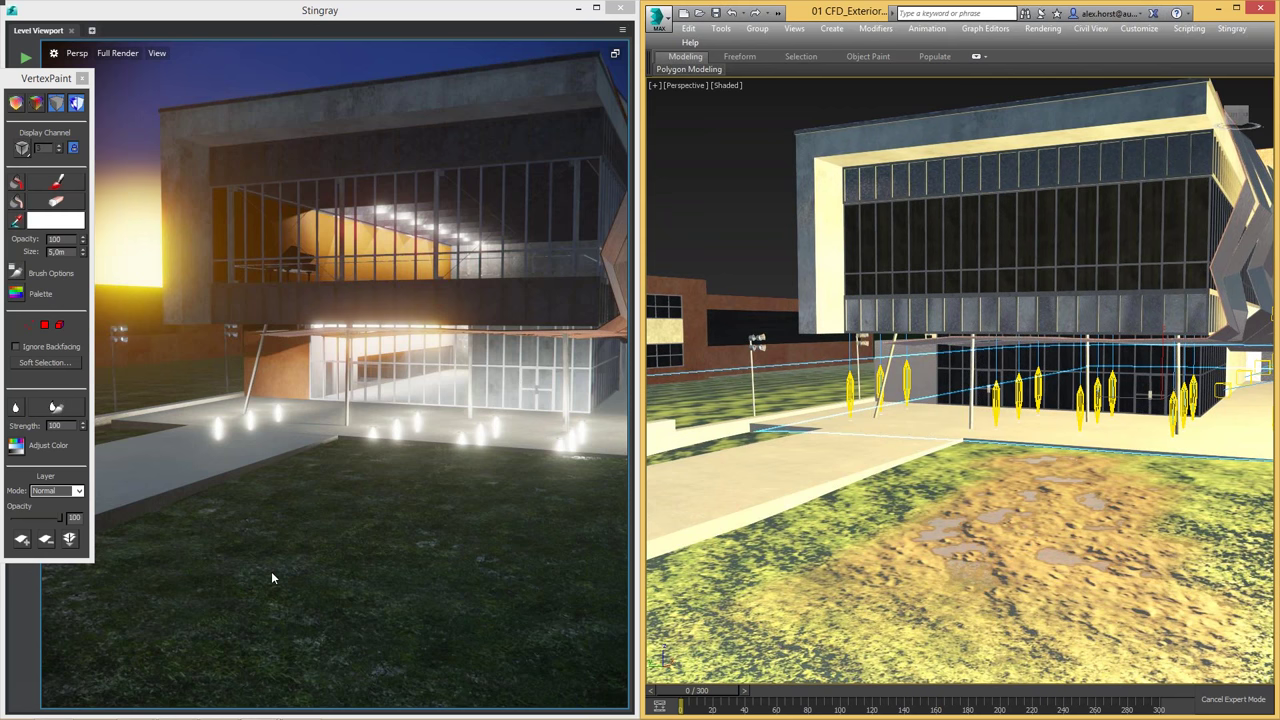
Step: Update the painted ground in Stingray from 3ds Max and inspect the mud and puddles in the level viewport
click(1232, 28)
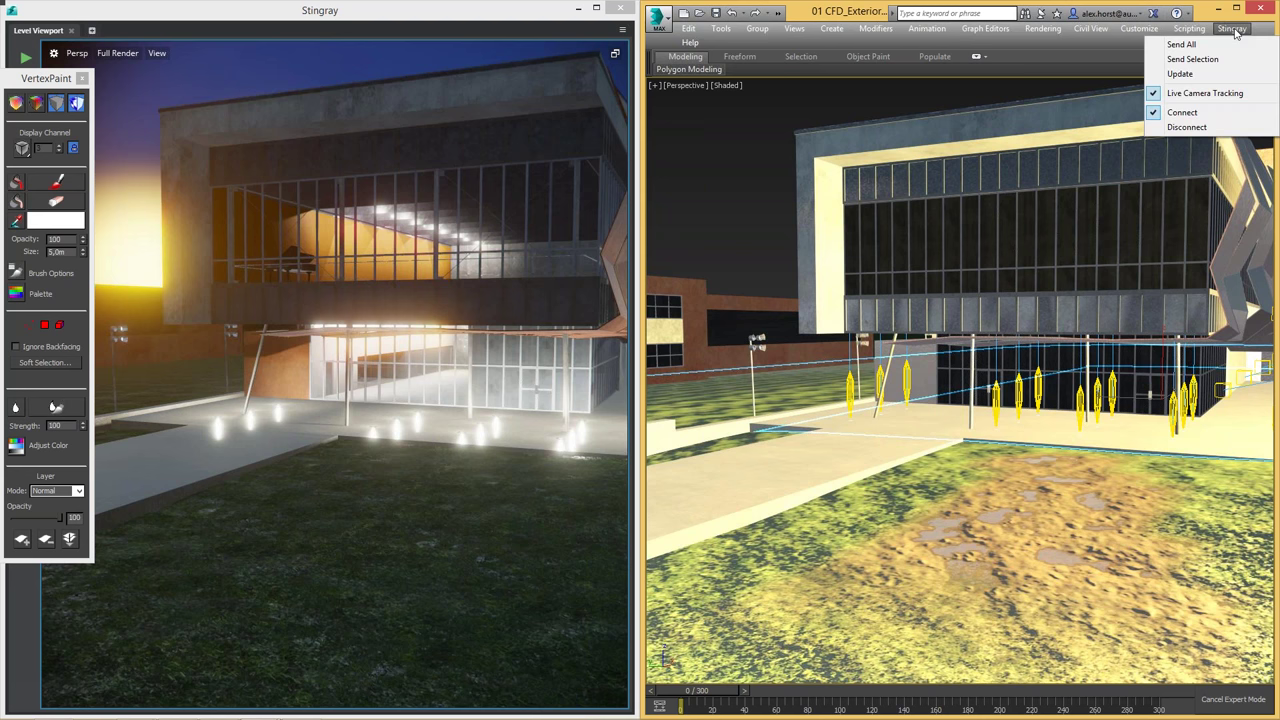
click(1178, 74)
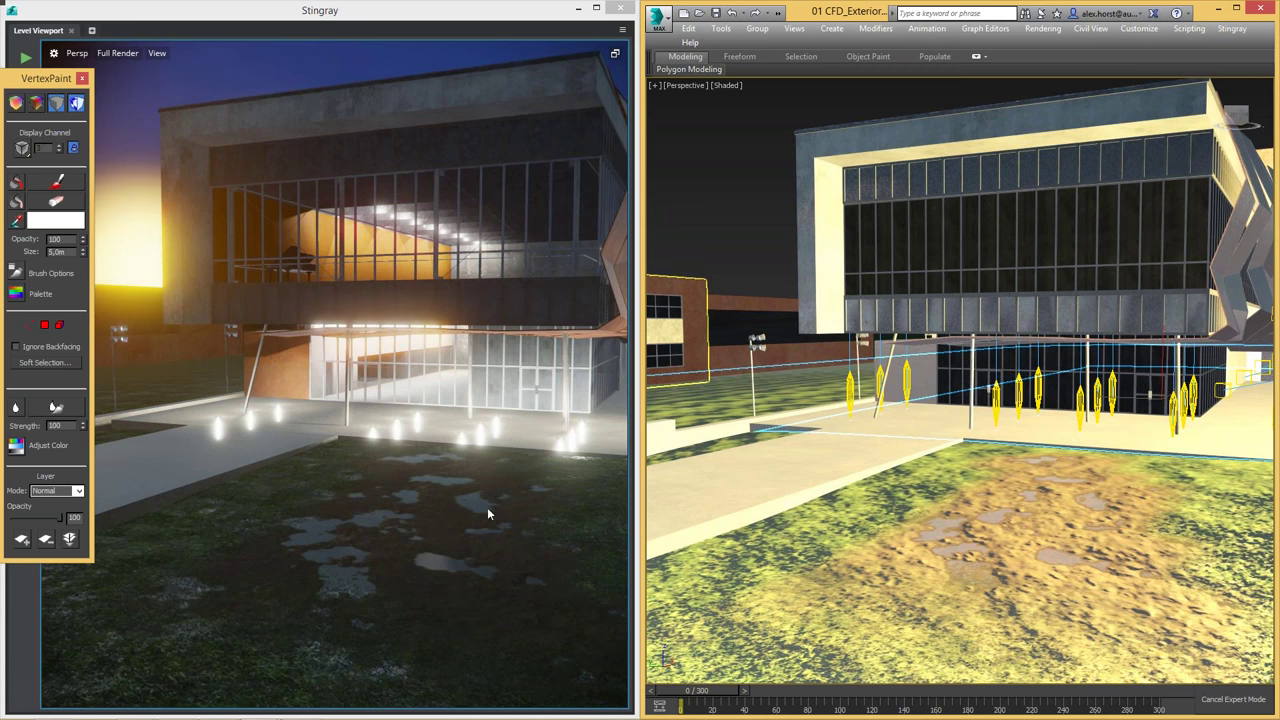
click(362, 190)
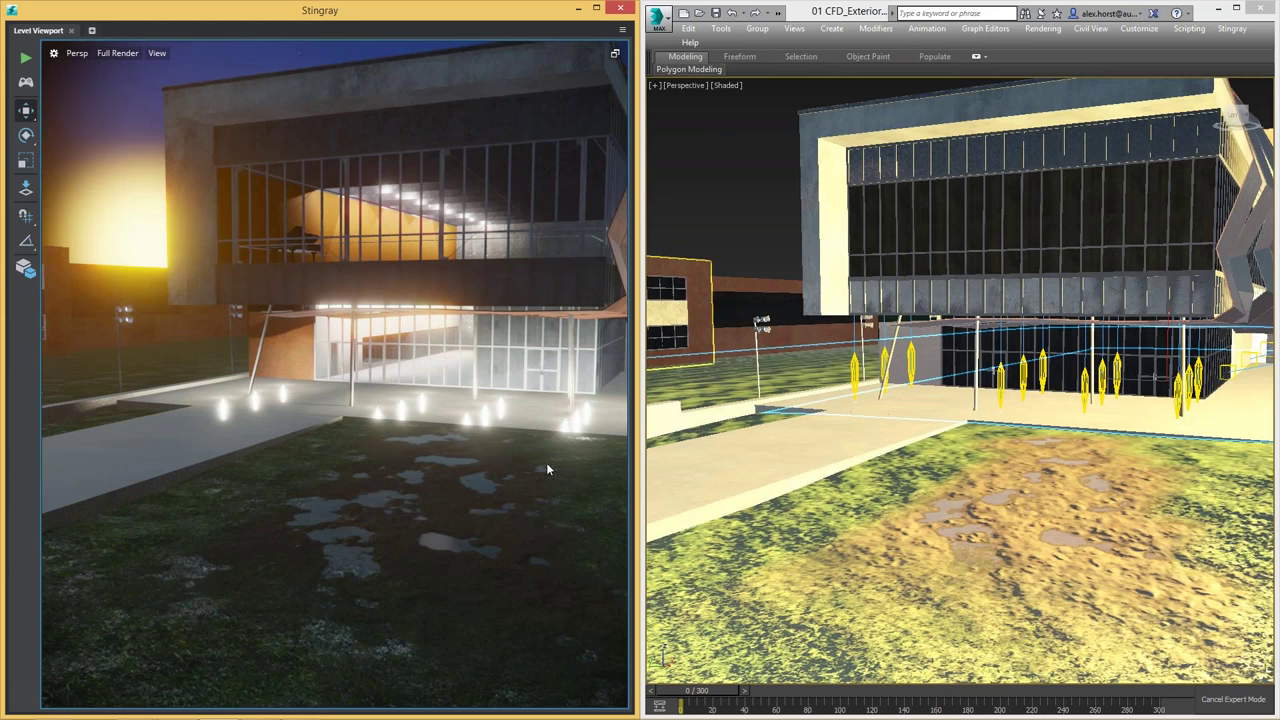
right_drag(547, 469, 550, 550)
key(w)
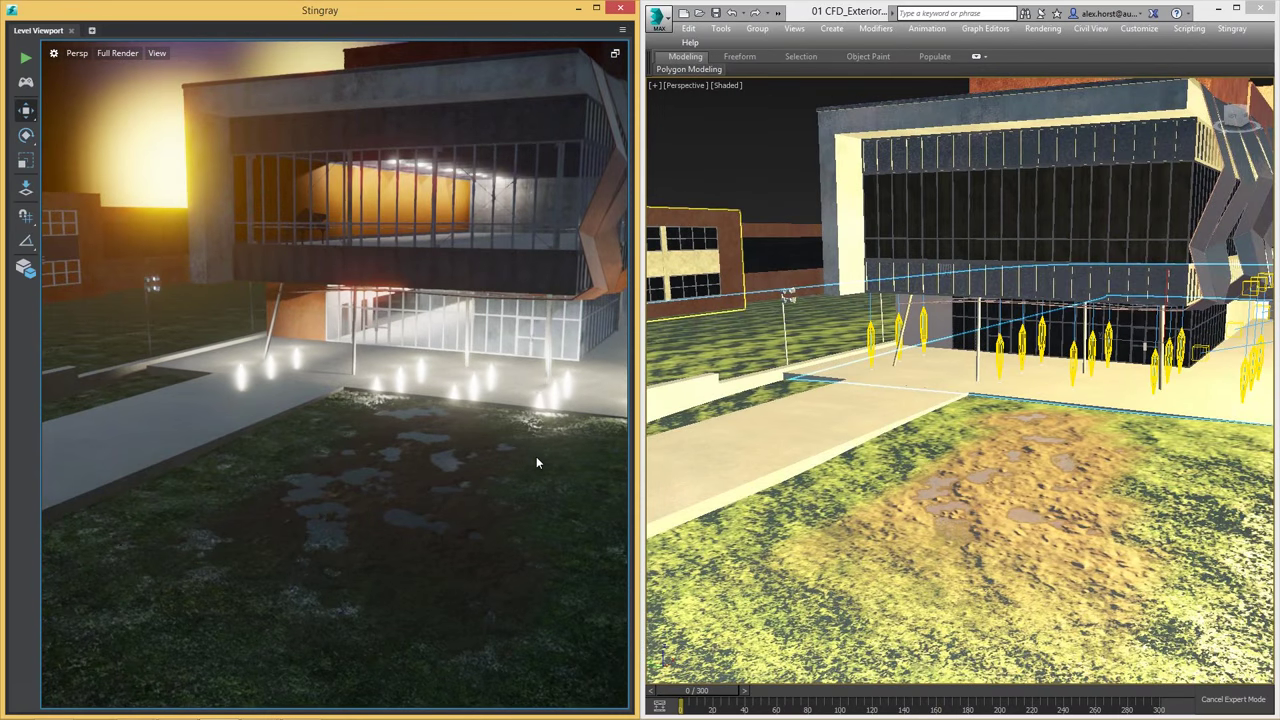
Step: Turn off Live Camera Tracking in 3ds Max
click(731, 142)
click(1231, 28)
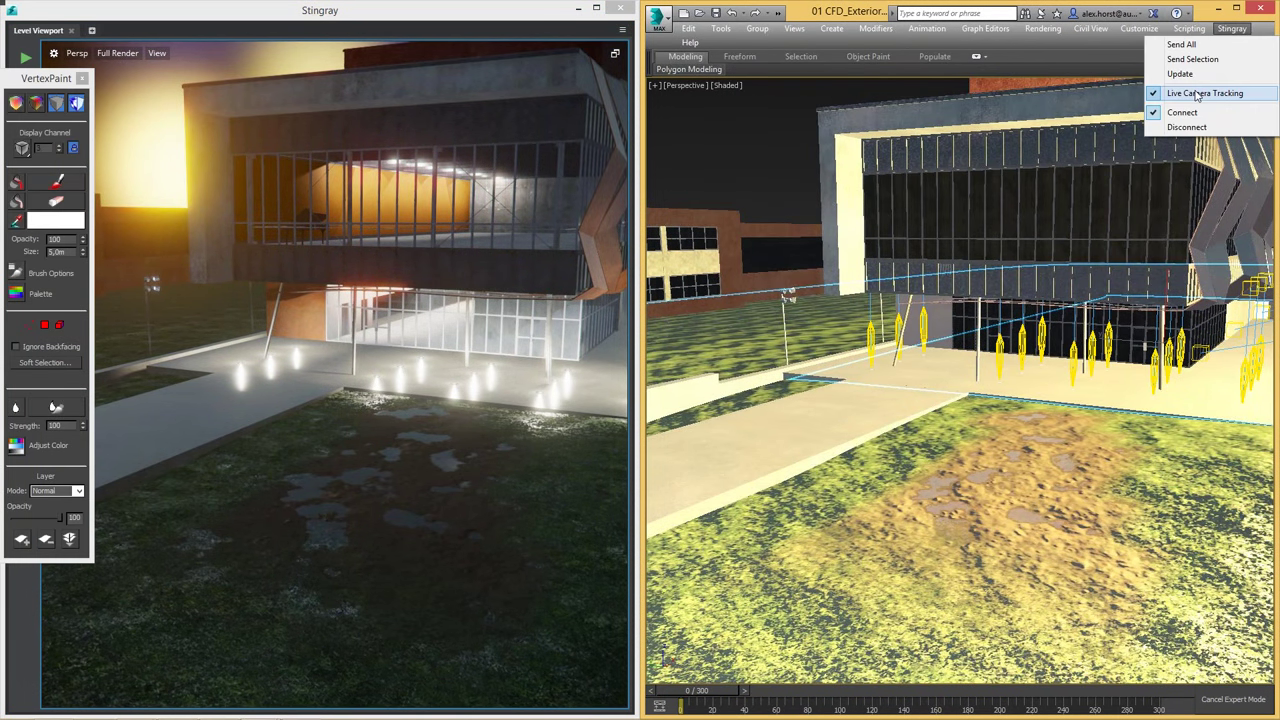
click(1197, 93)
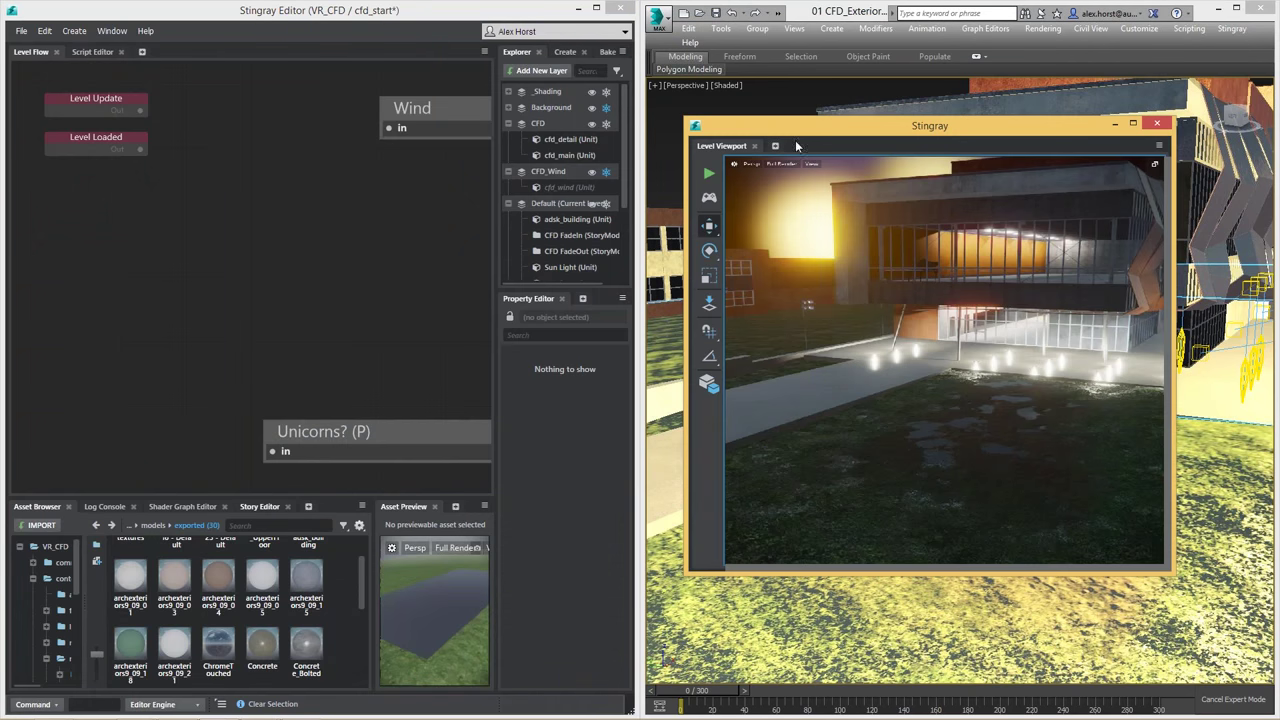
Step: Dock the floating level viewport back into the Stingray editor, maximize the editor and frame the building entrance
drag(797, 146, 199, 60)
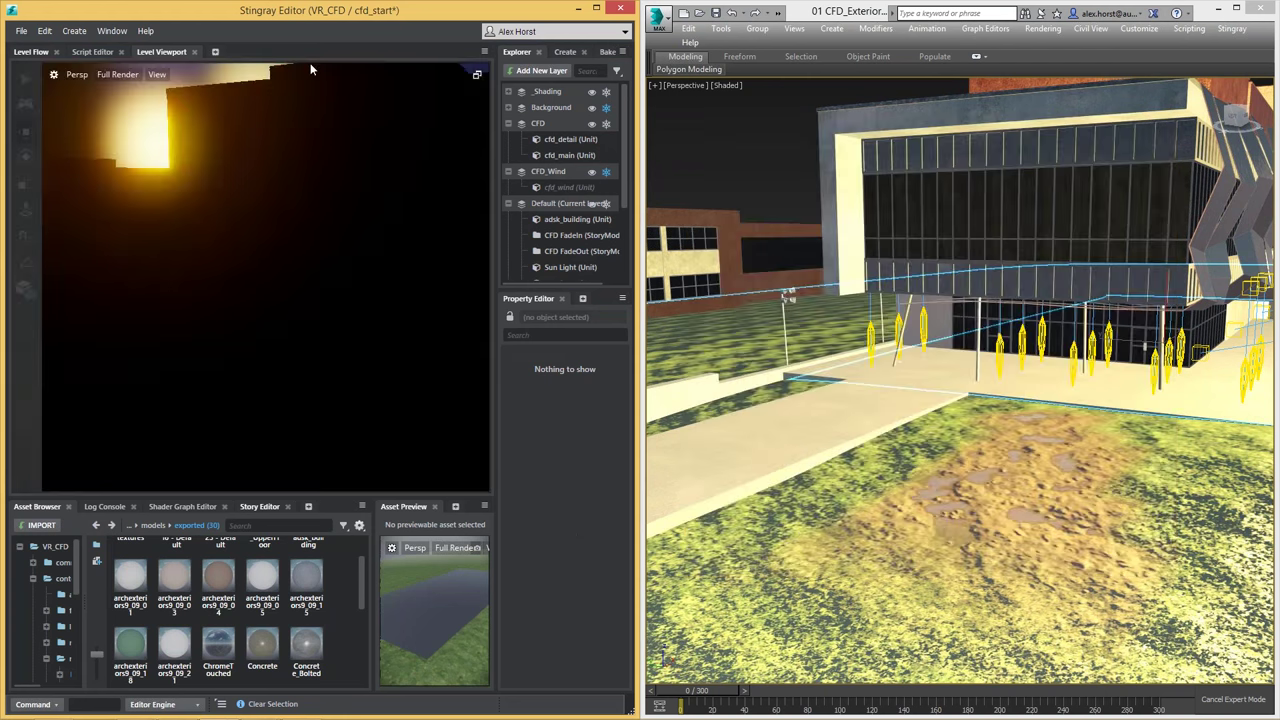
double_click(348, 10)
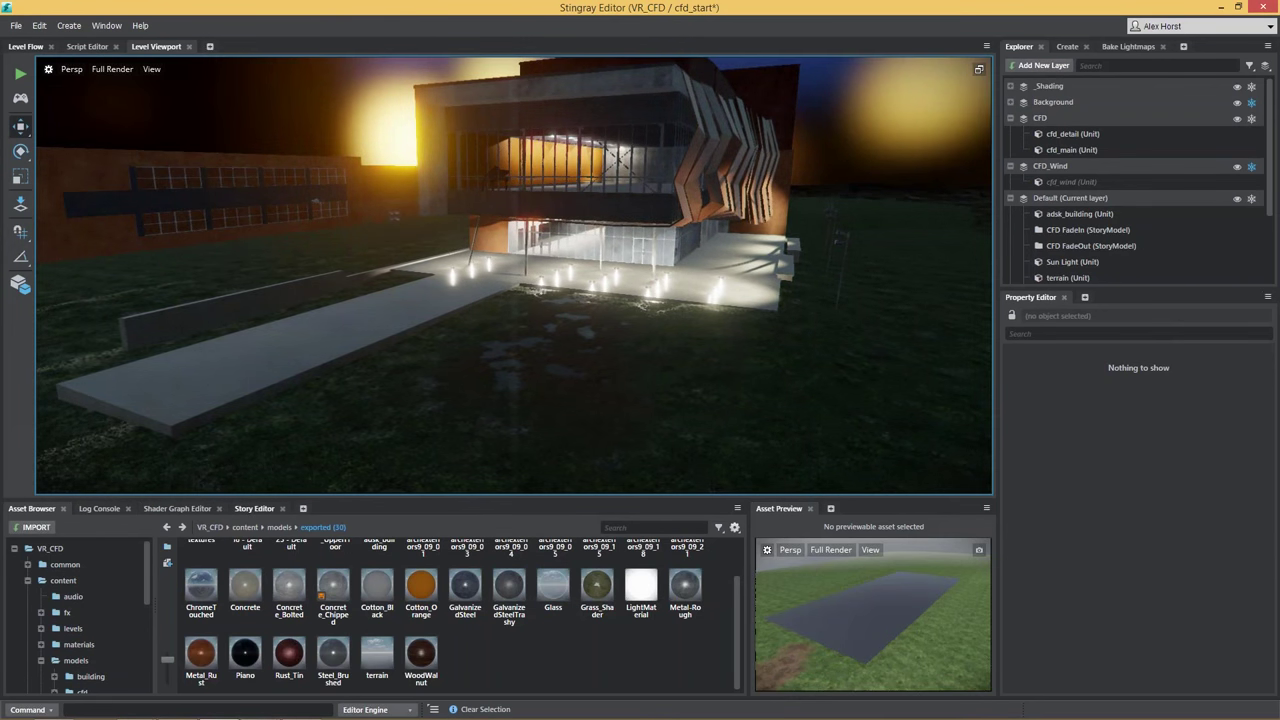
right_drag(514, 275, 630, 245)
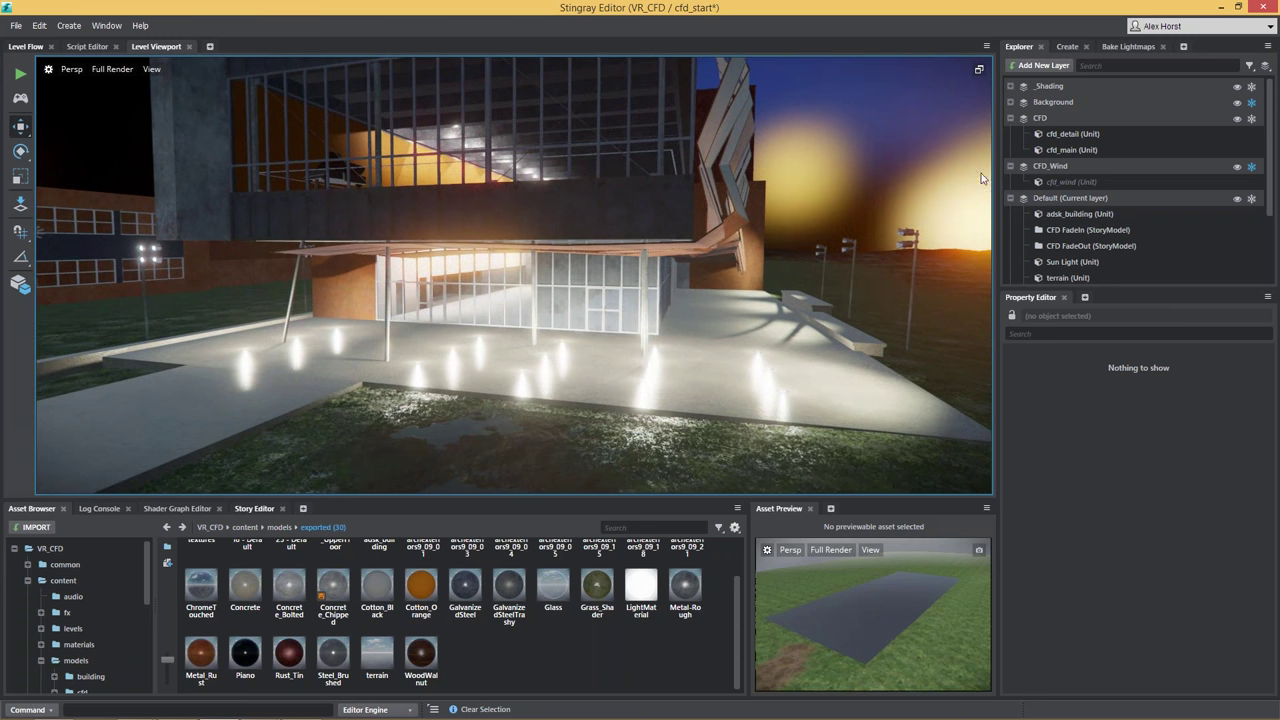
Step: Enlarge the lightmap baking options and compare the Beast baker's settings with those of Stingray (beta)
click(1128, 46)
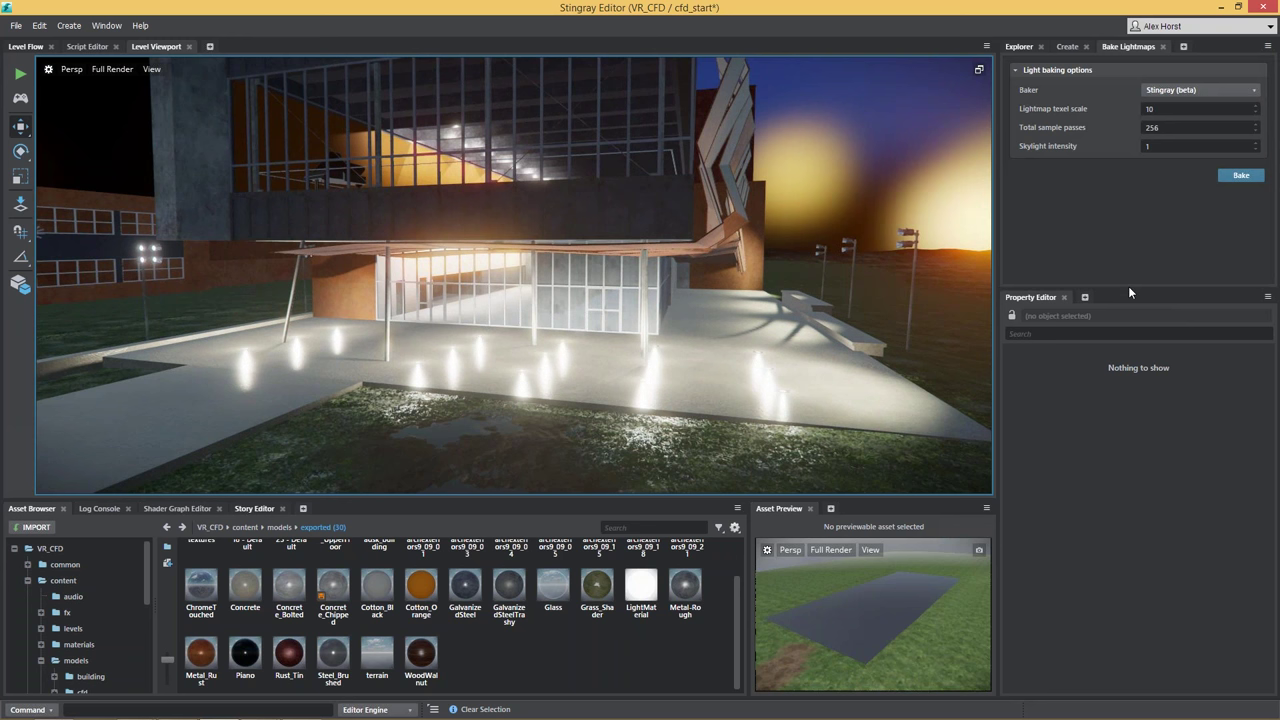
drag(1138, 290, 1130, 488)
click(1200, 90)
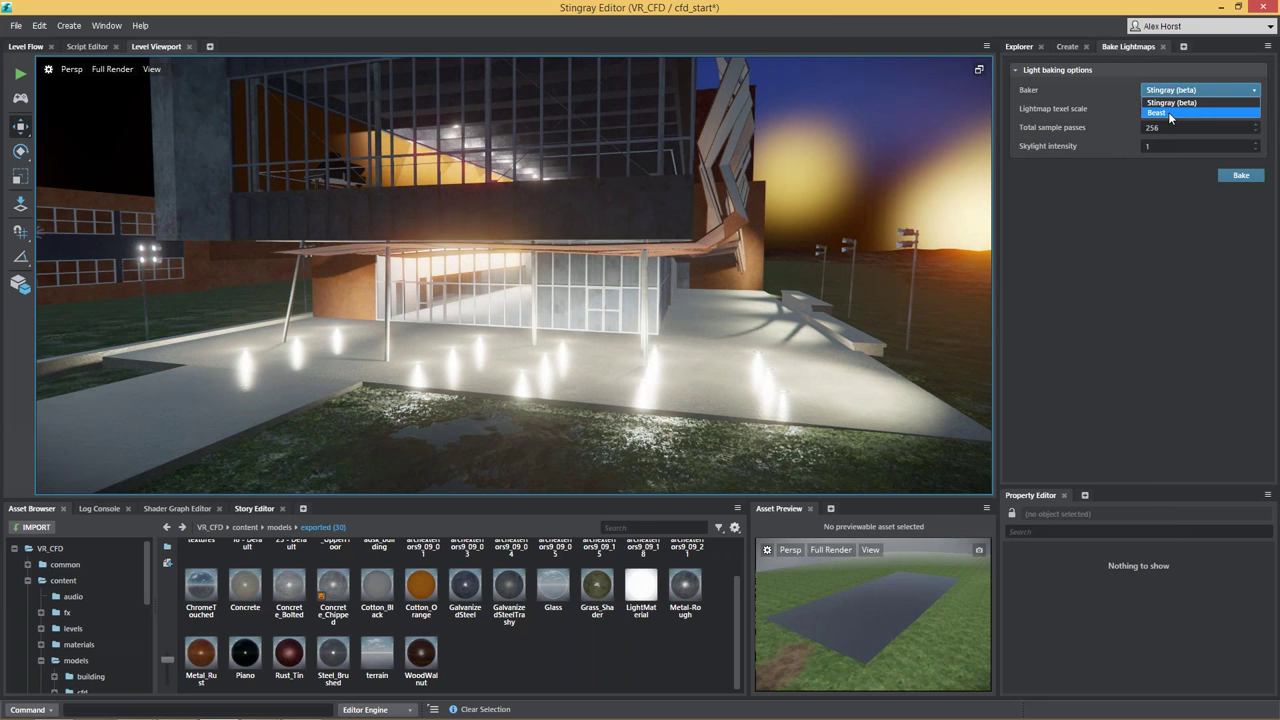
click(1168, 112)
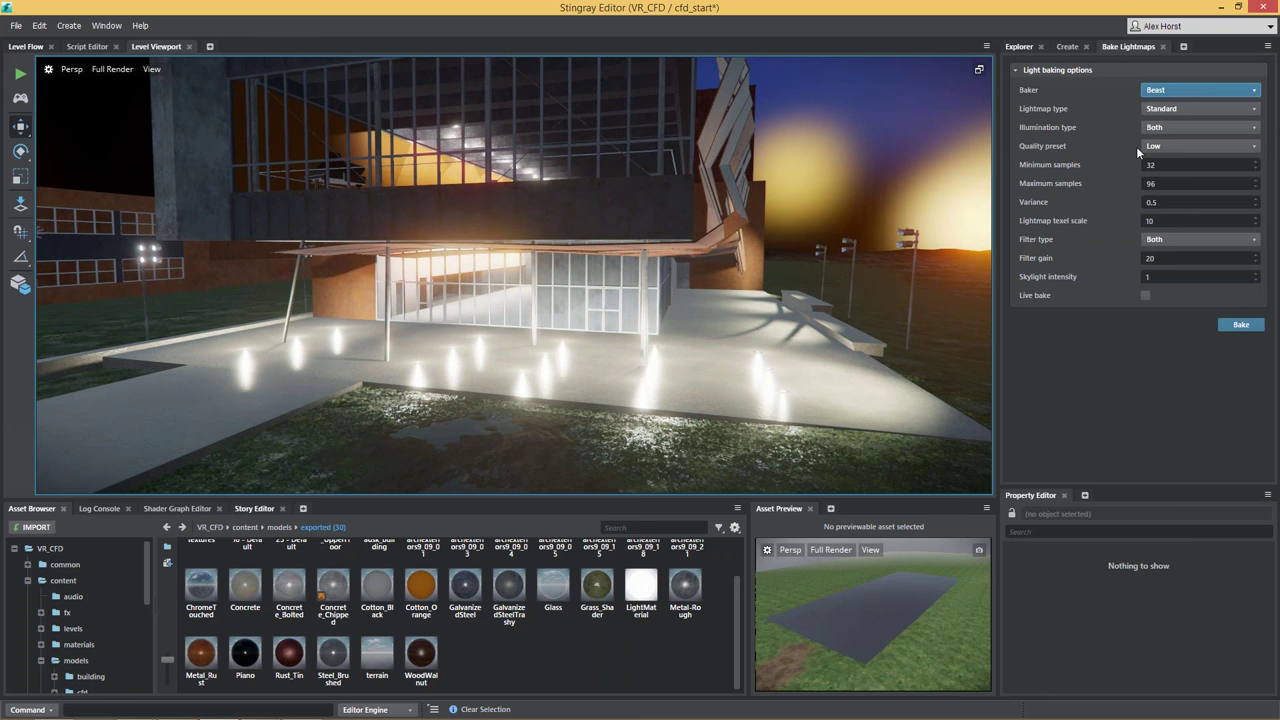
click(1200, 90)
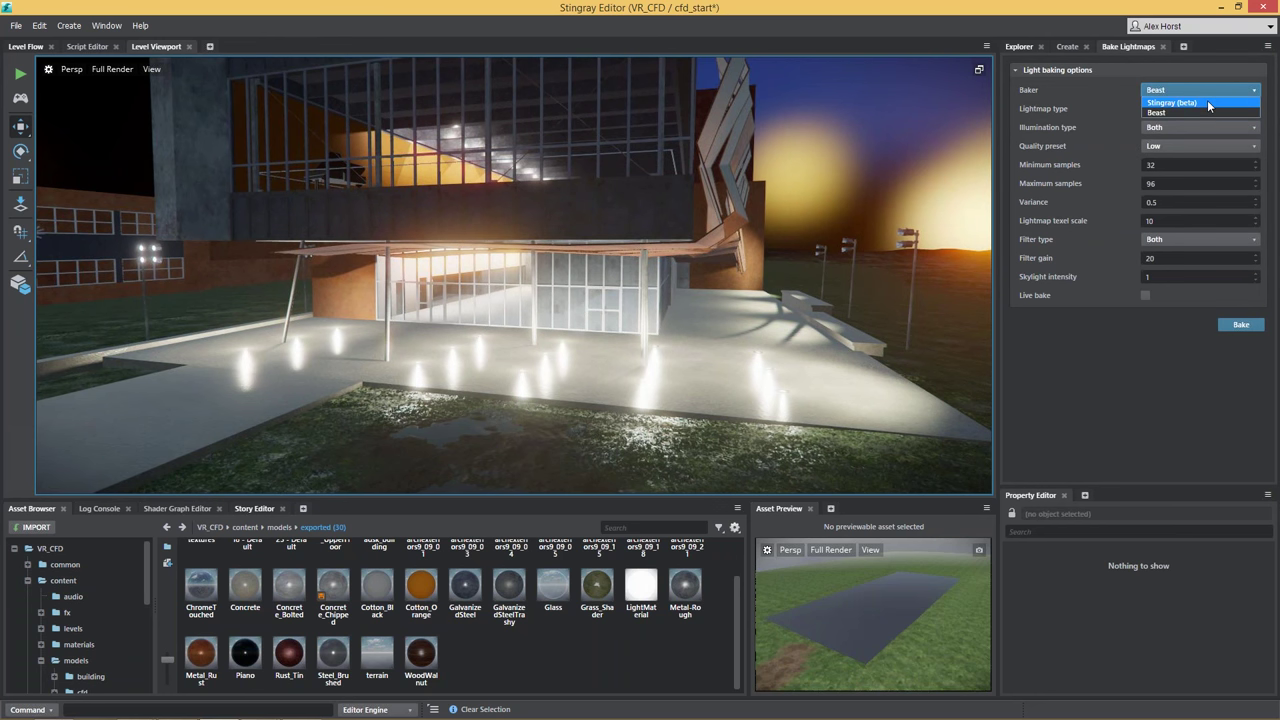
click(1207, 101)
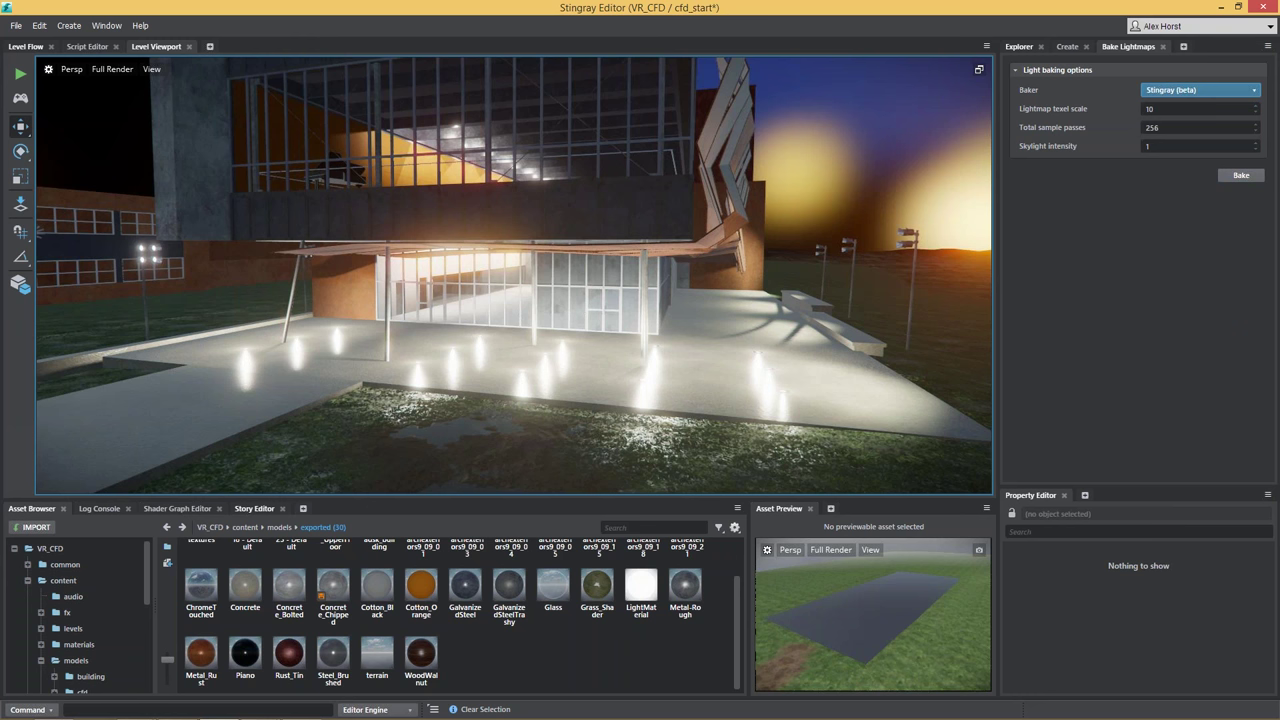
Step: Bake the lightmaps with the Stingray (beta) baker, stop the bake and inspect the lighting around the building
click(1241, 175)
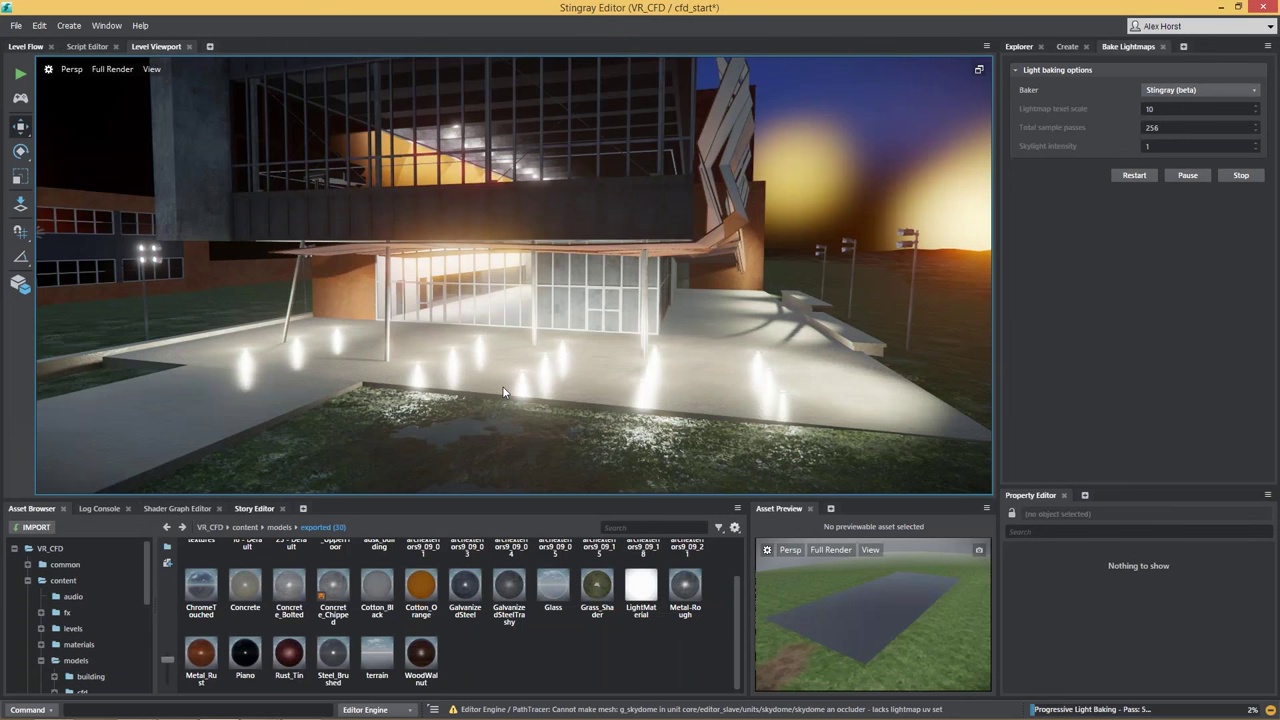
click(1241, 177)
right_drag(514, 275, 483, 234)
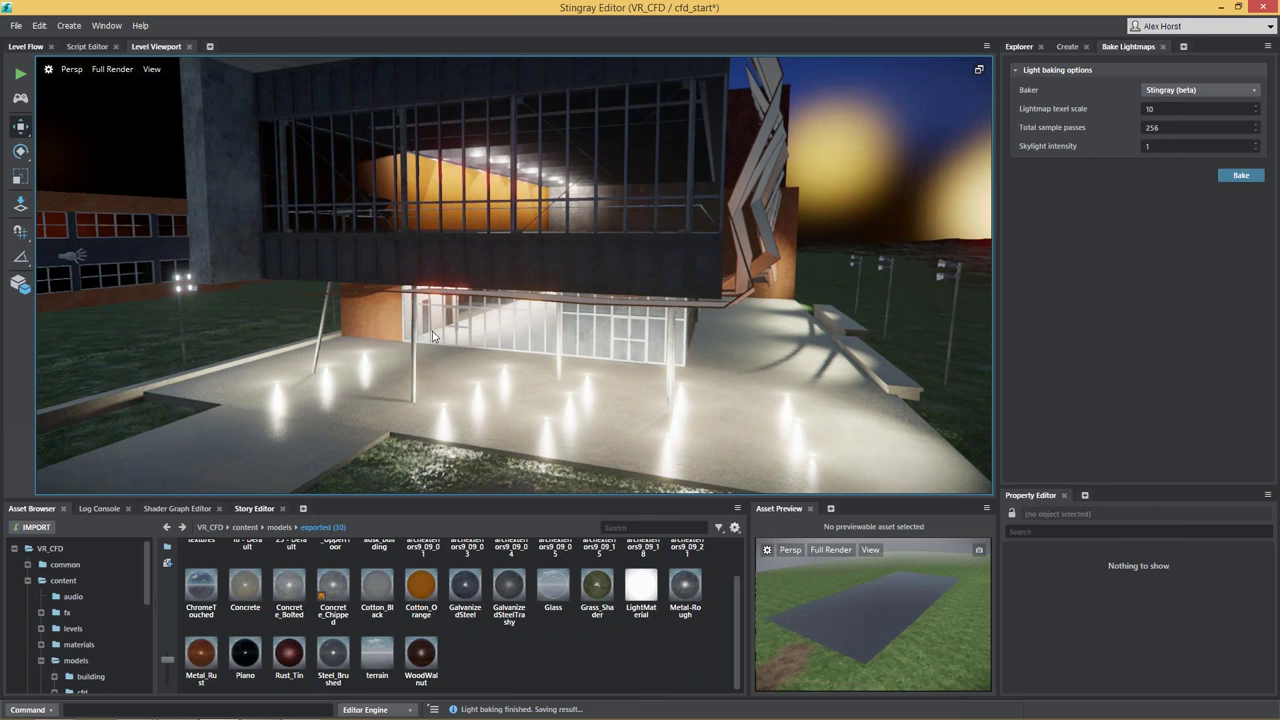
key(a)
right_drag(373, 273, 548, 161)
key(a)
key(s)
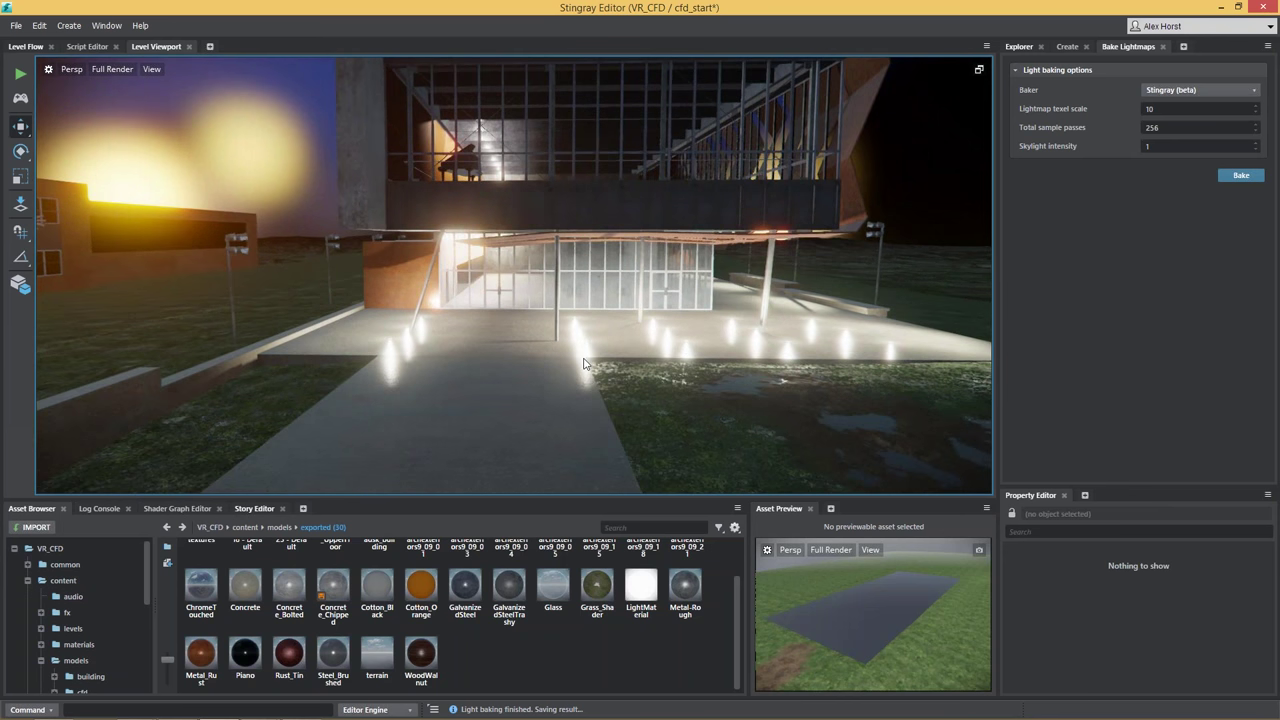
Step: Show the Reflection Probes layer and frame the probe sphere under the building's entrance canopy for inspection
click(1022, 47)
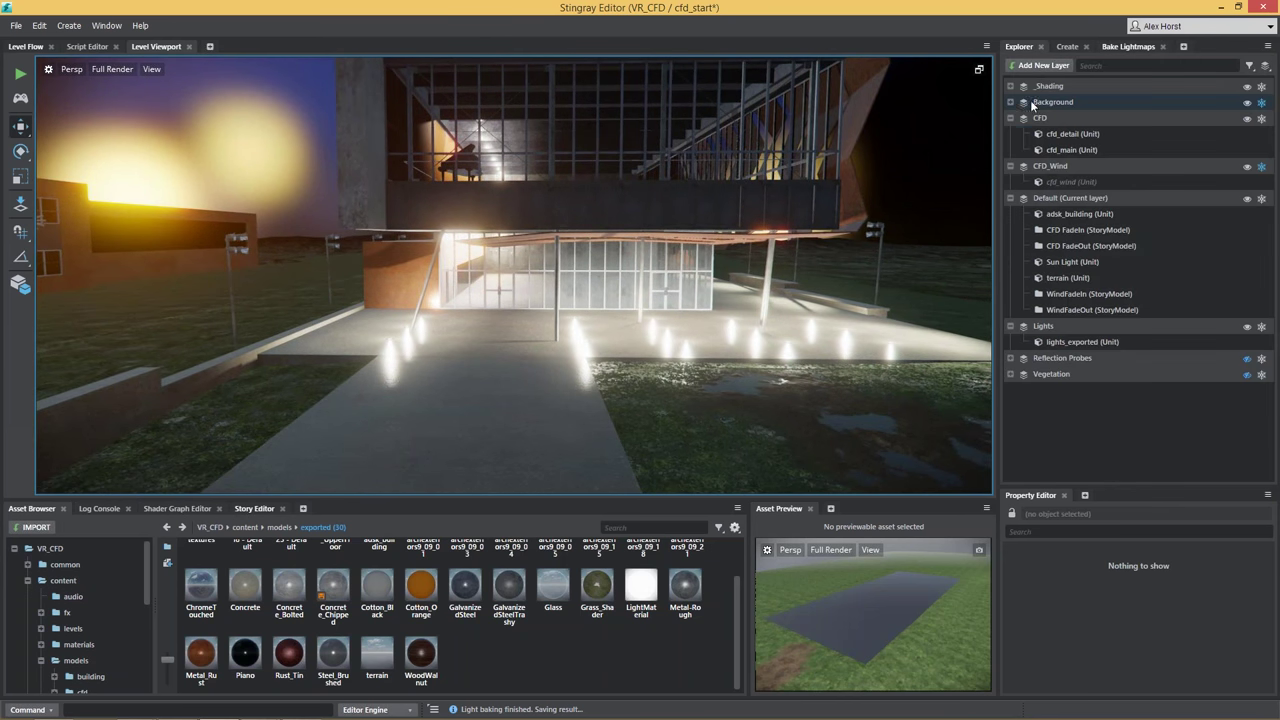
click(1246, 358)
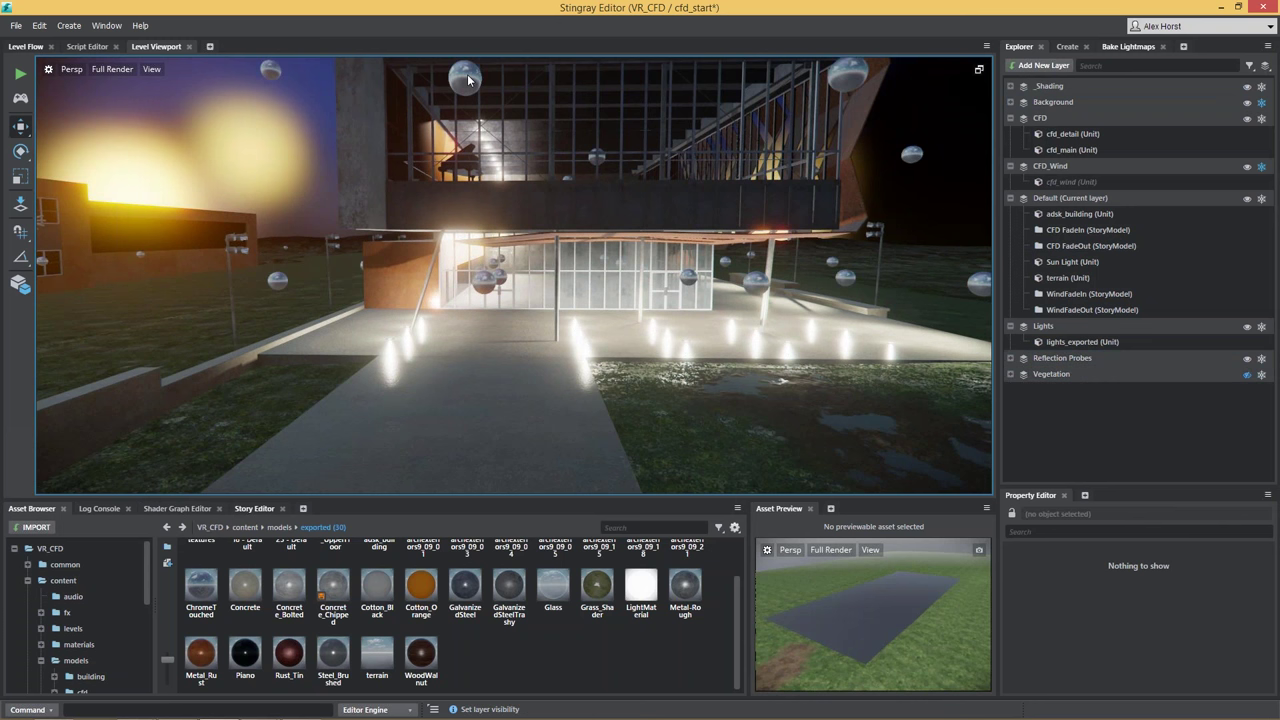
click(467, 80)
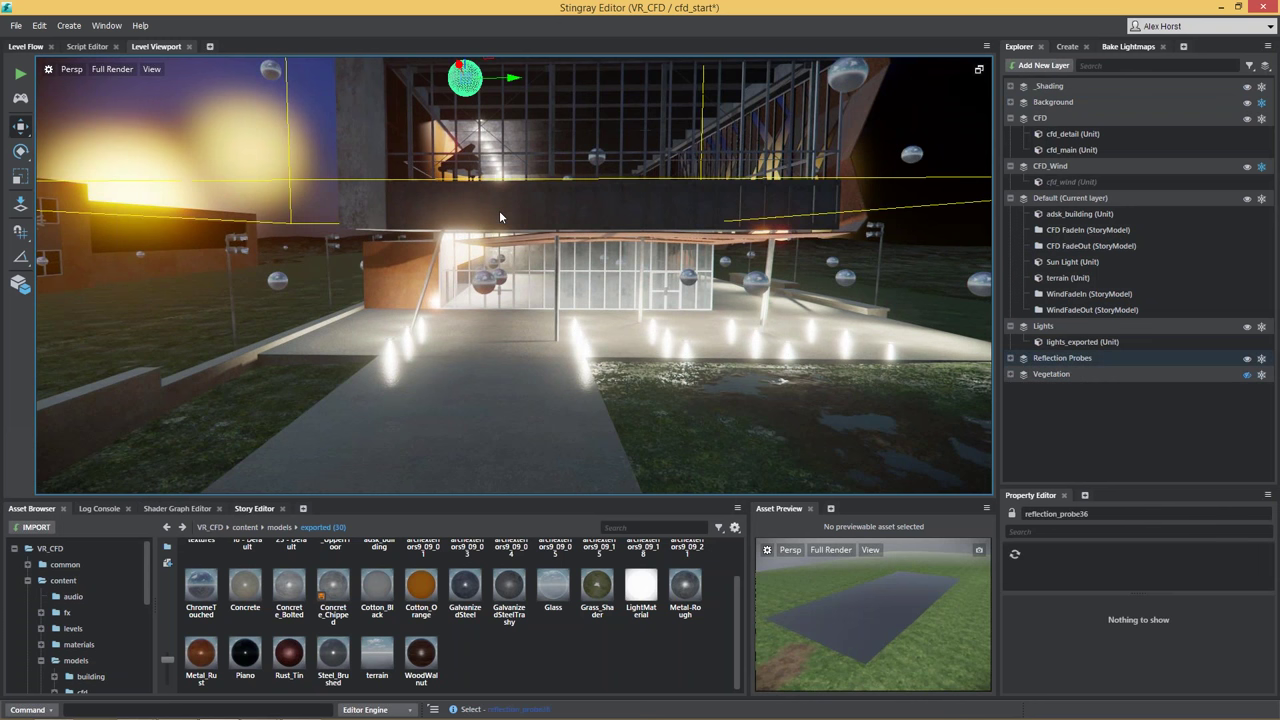
click(488, 285)
key(f)
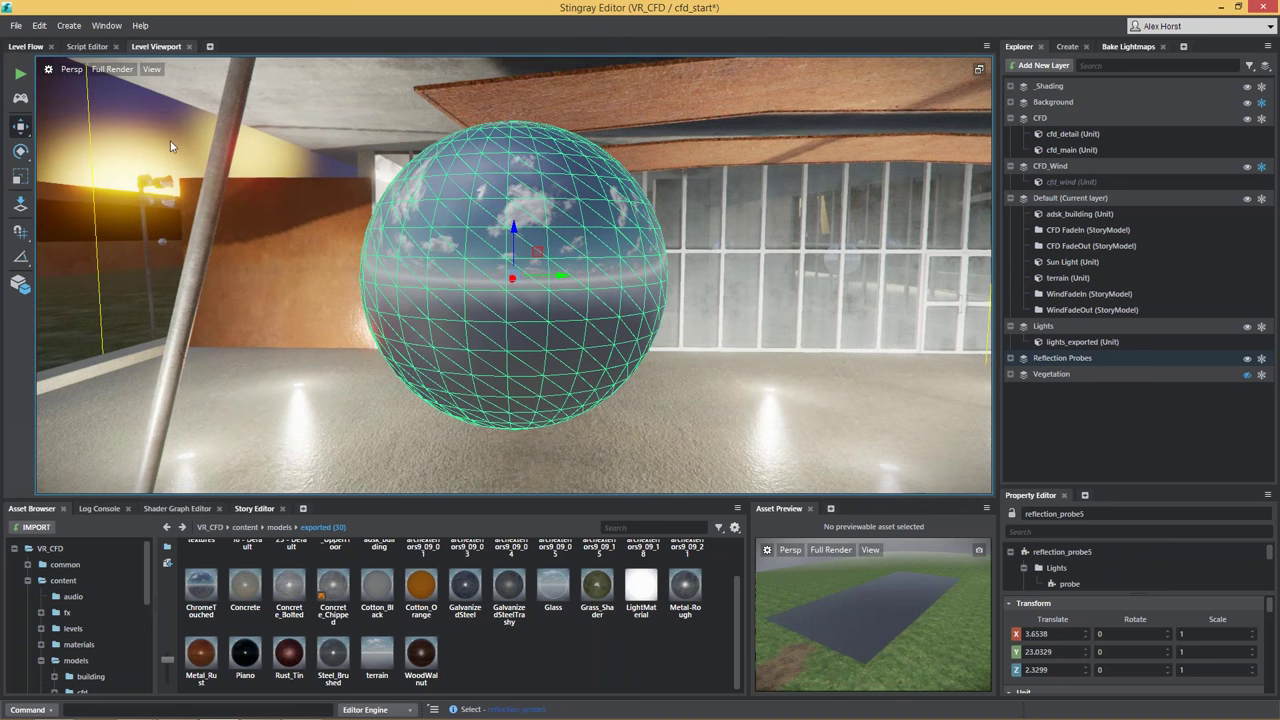
click(521, 192)
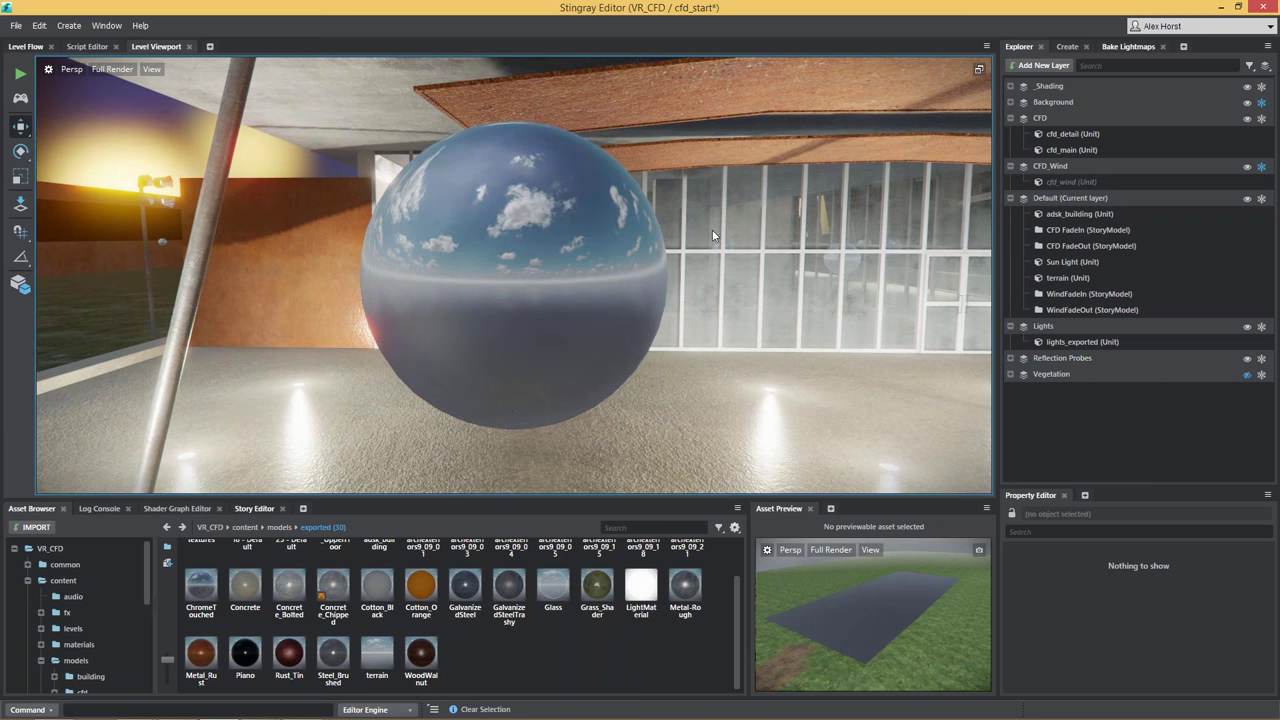
Step: Frame the building front with its probe spheres and bake the reflection probes
key(s)
right_drag(536, 112, 566, 84)
scroll(425, 128, down, 5)
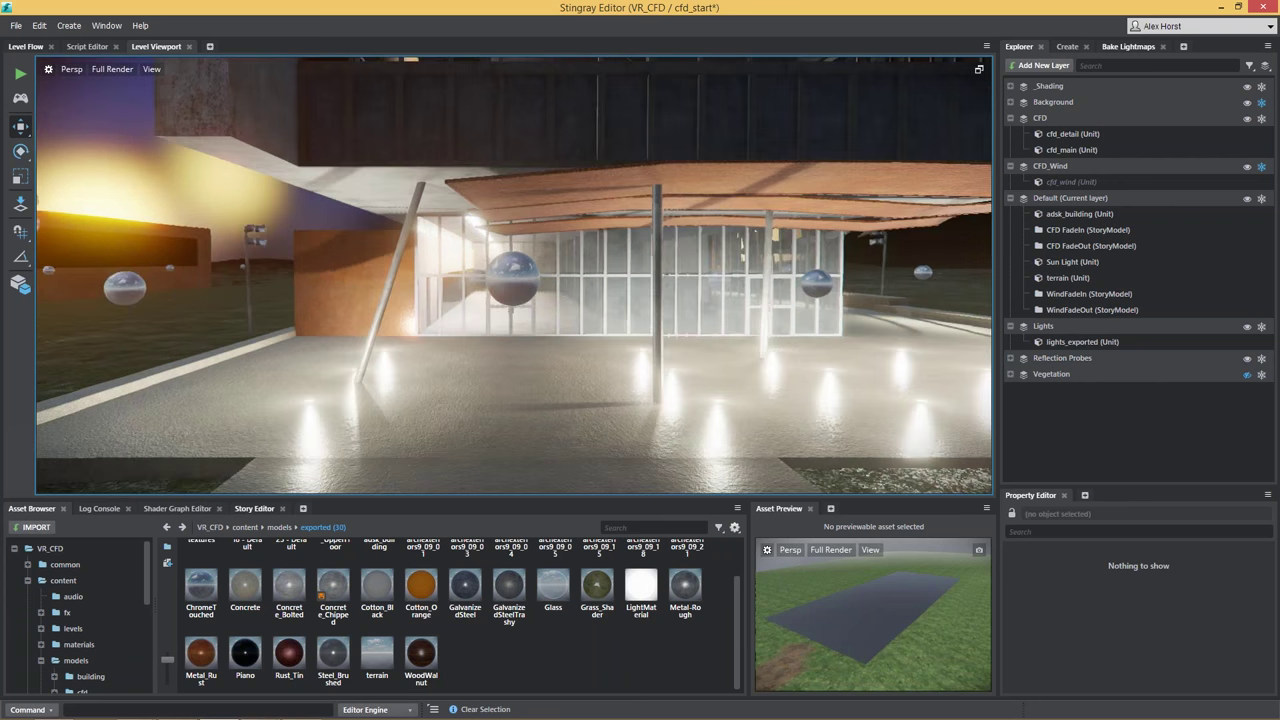
click(107, 25)
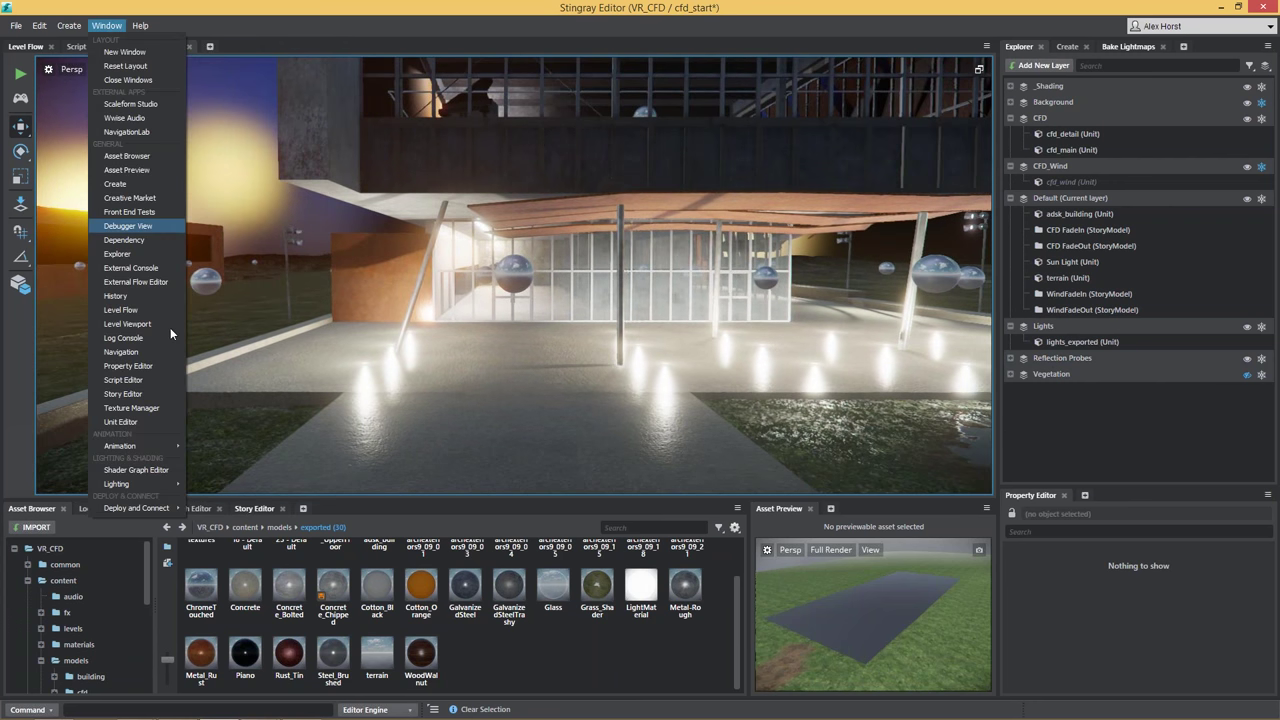
mouse_move(118, 488)
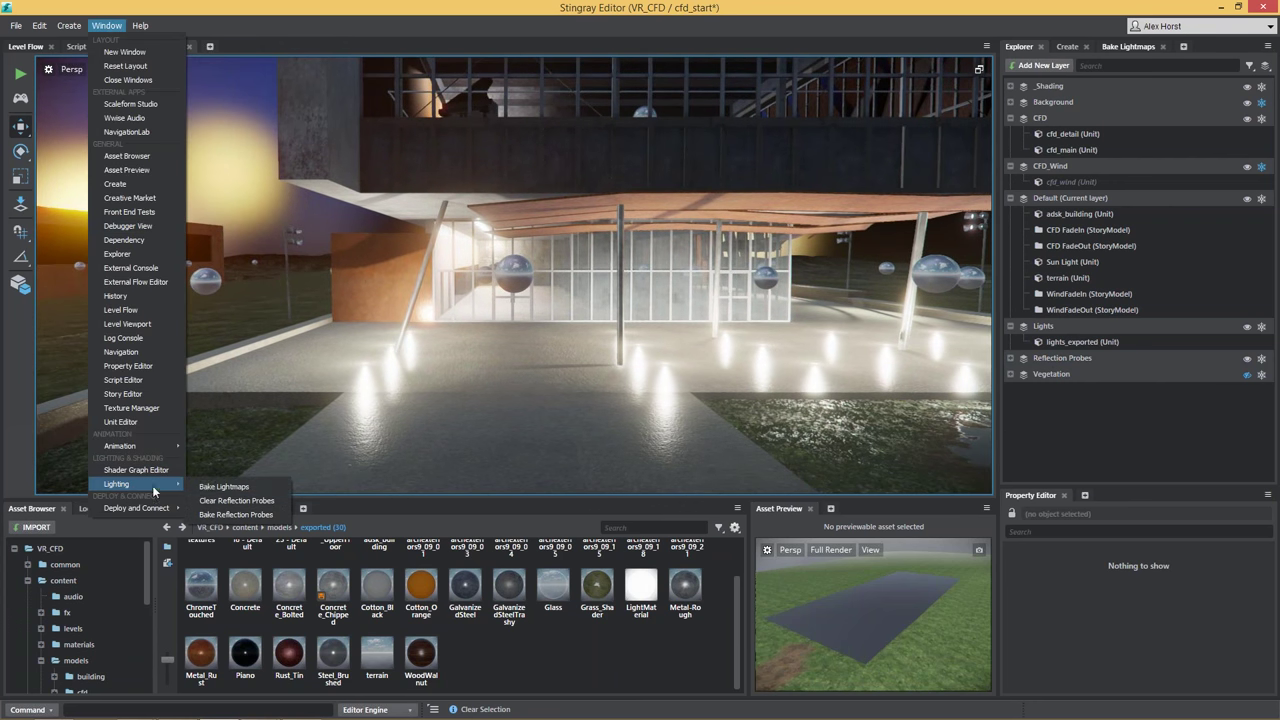
click(250, 515)
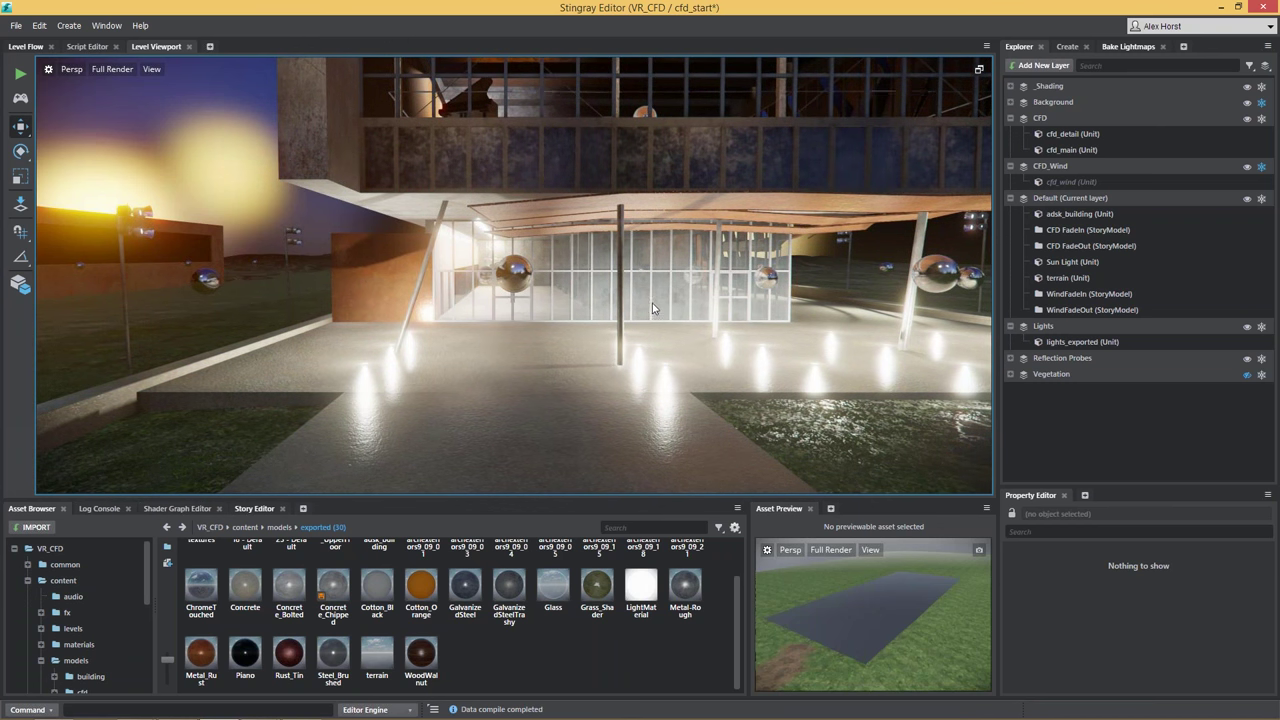
Step: Select adsk_building from inside the upper floor, enlarge the Property Editor and open the UpperFloor material for editing
right_drag(654, 303, 638, 276)
key(w)
key(w)
click(581, 380)
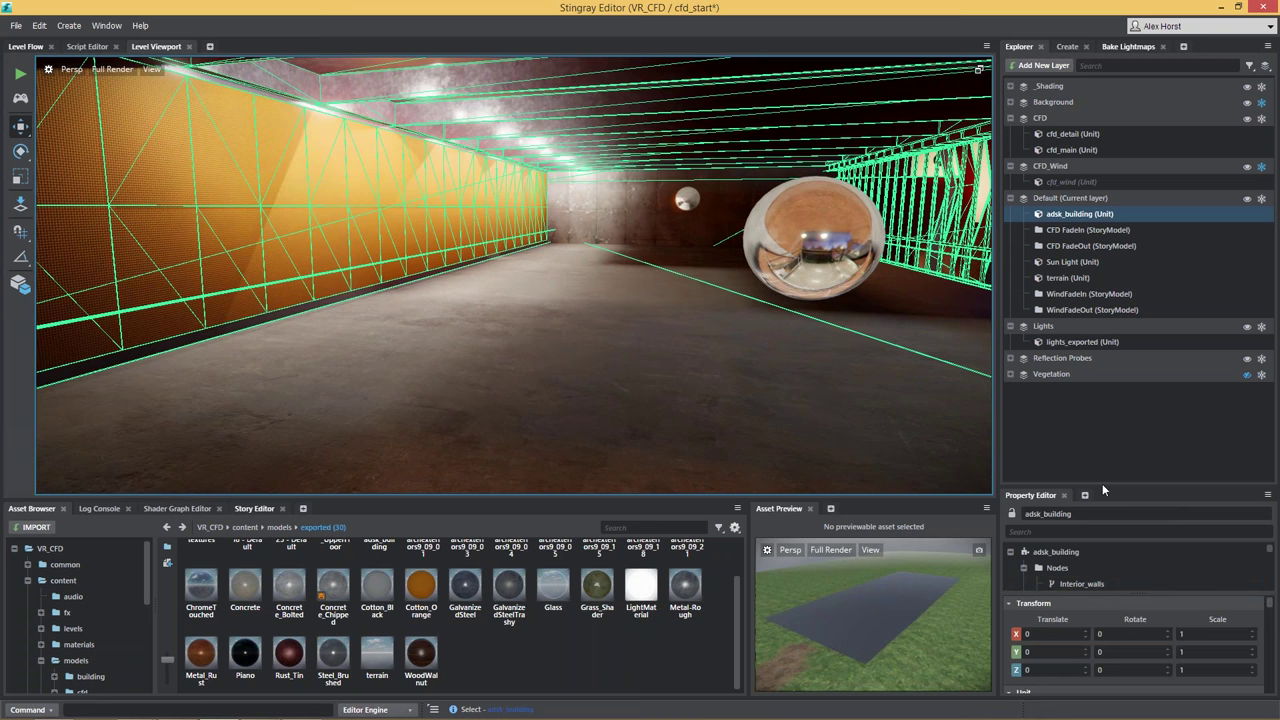
drag(1103, 487, 1114, 352)
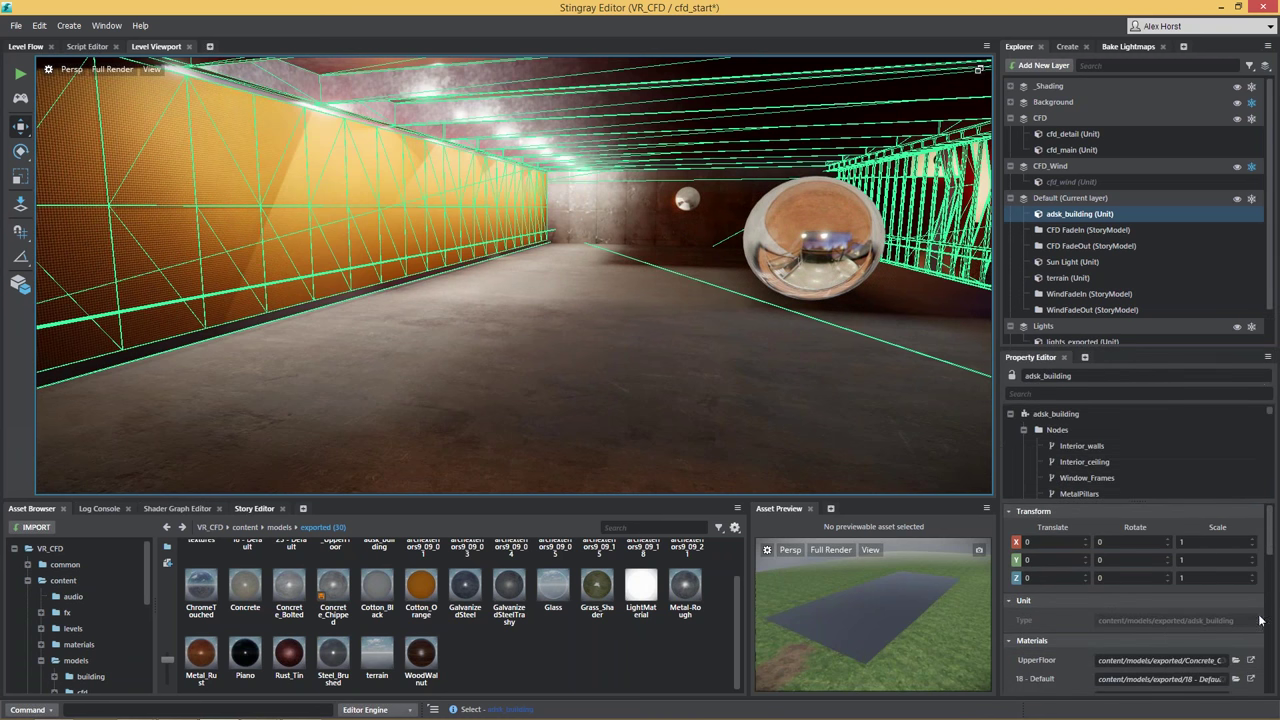
click(1250, 660)
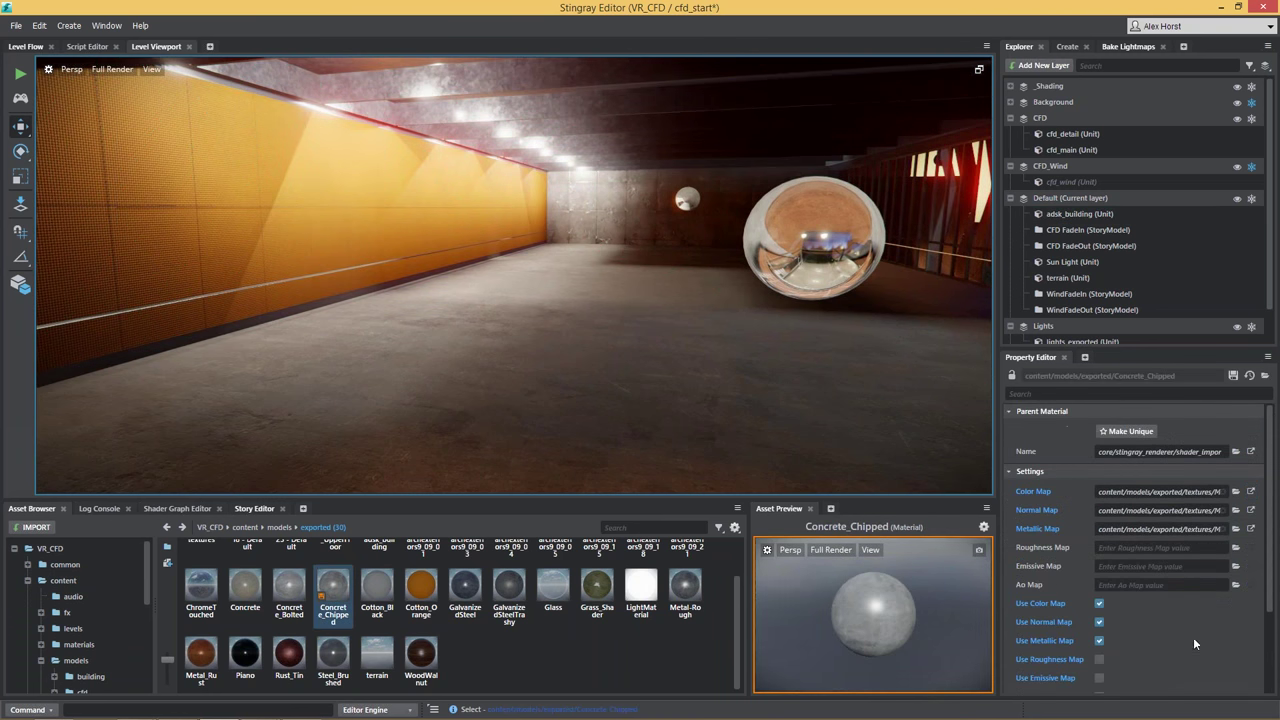
Step: Set the Concrete_Chipped material's roughness to 0 and examine the reflections on the upper floor
scroll(1193, 637, down, 3)
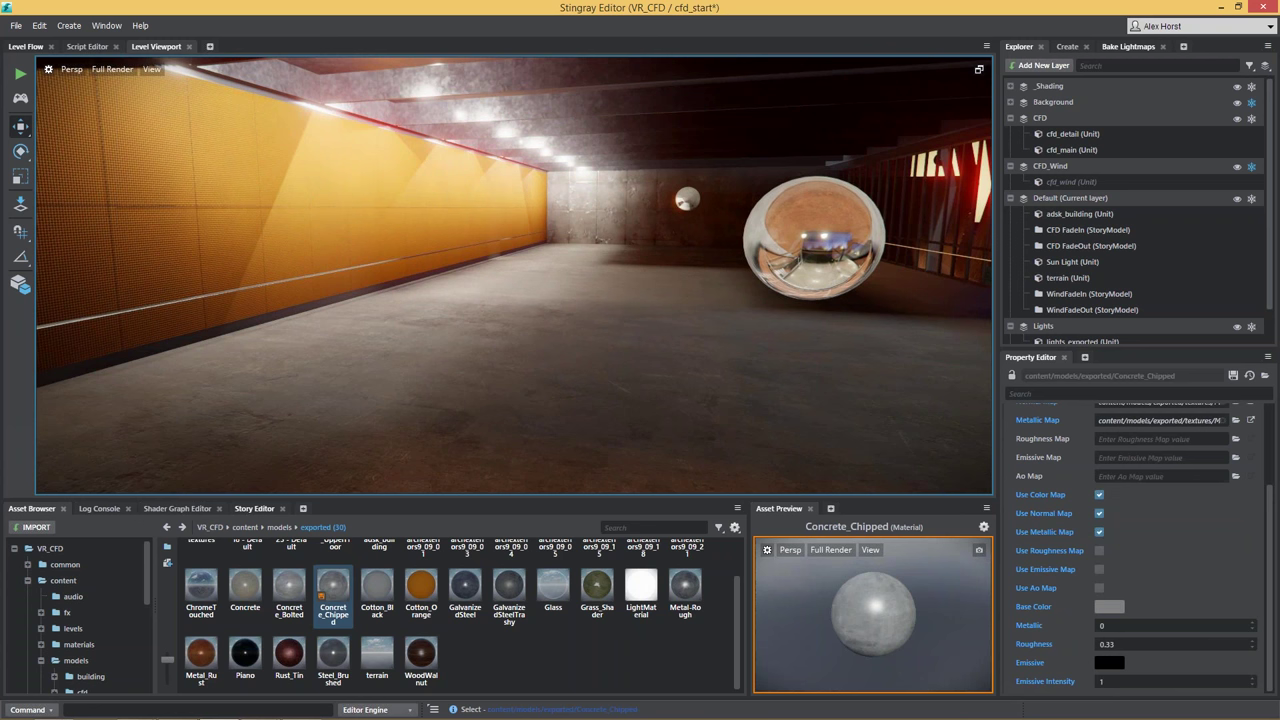
click(1144, 646)
text(0)
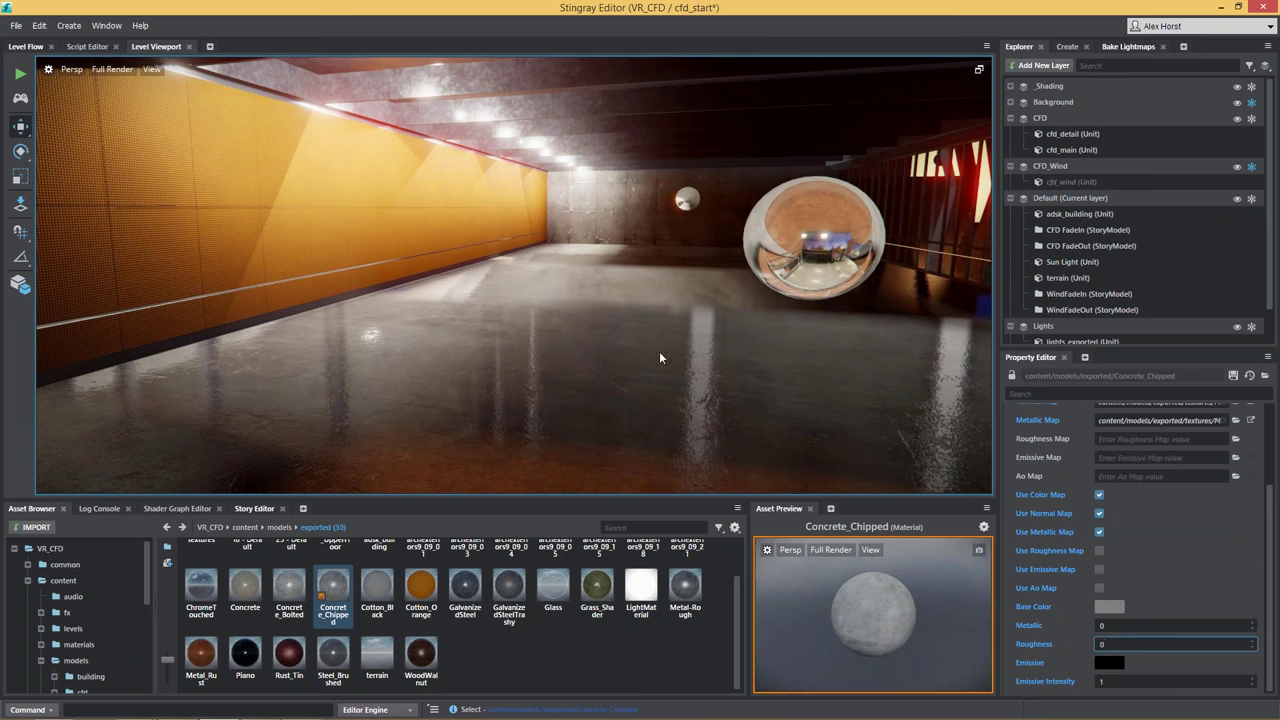
mouse_move(629, 316)
right_down()
mouse_move(672, 371)
mouse_move(975, 372)
mouse_move(417, 354)
mouse_move(620, 300)
right_up()
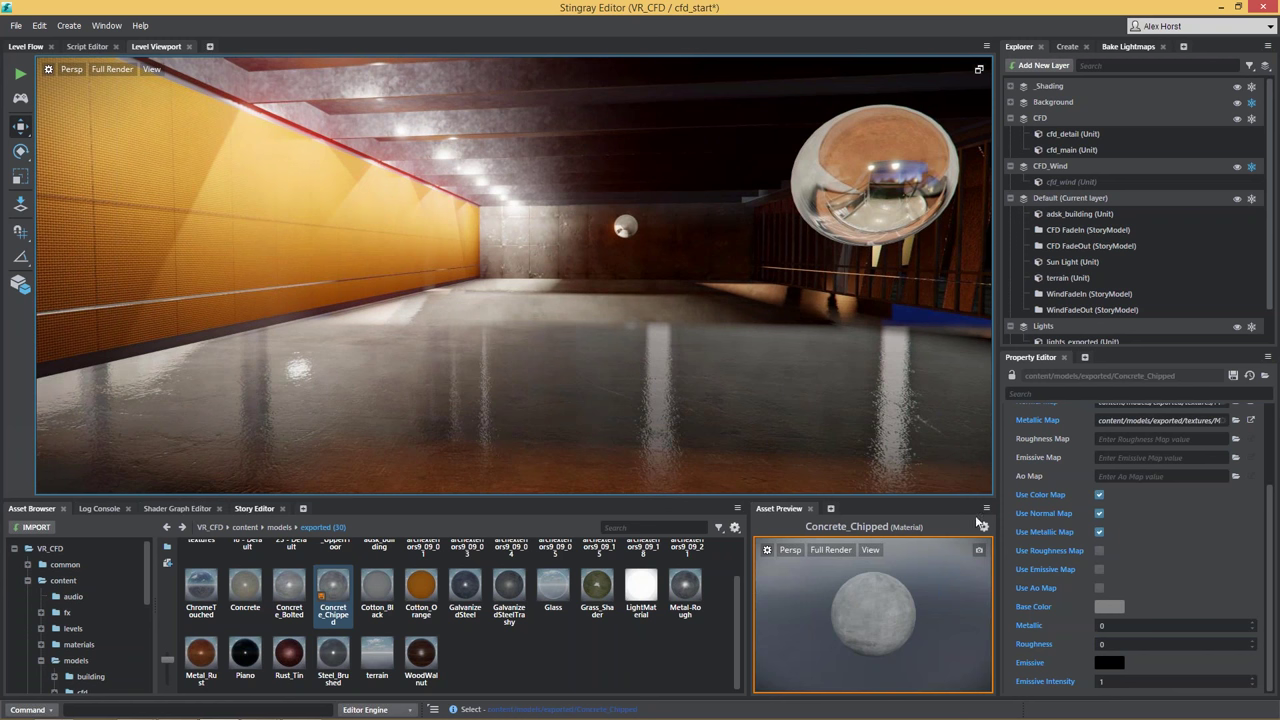
Step: Set the Concrete_Chipped material's roughness to 0.33
click(1145, 641)
text(.33)
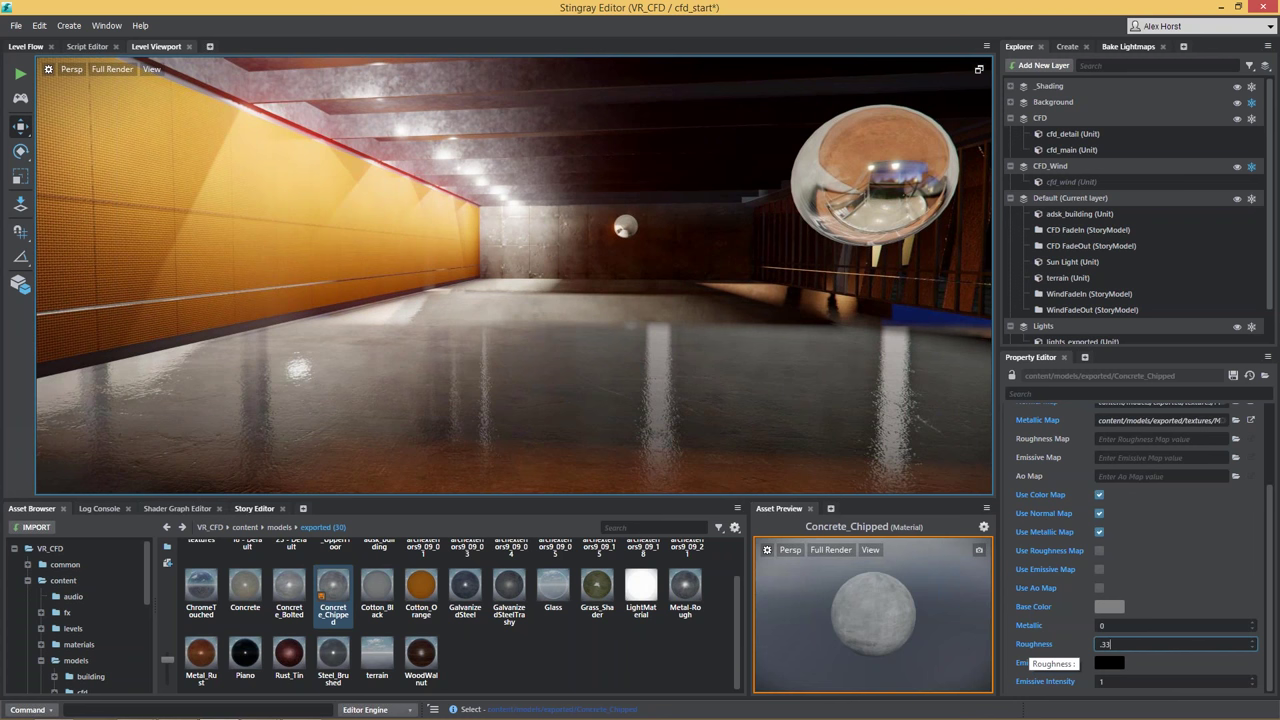
key(Return)
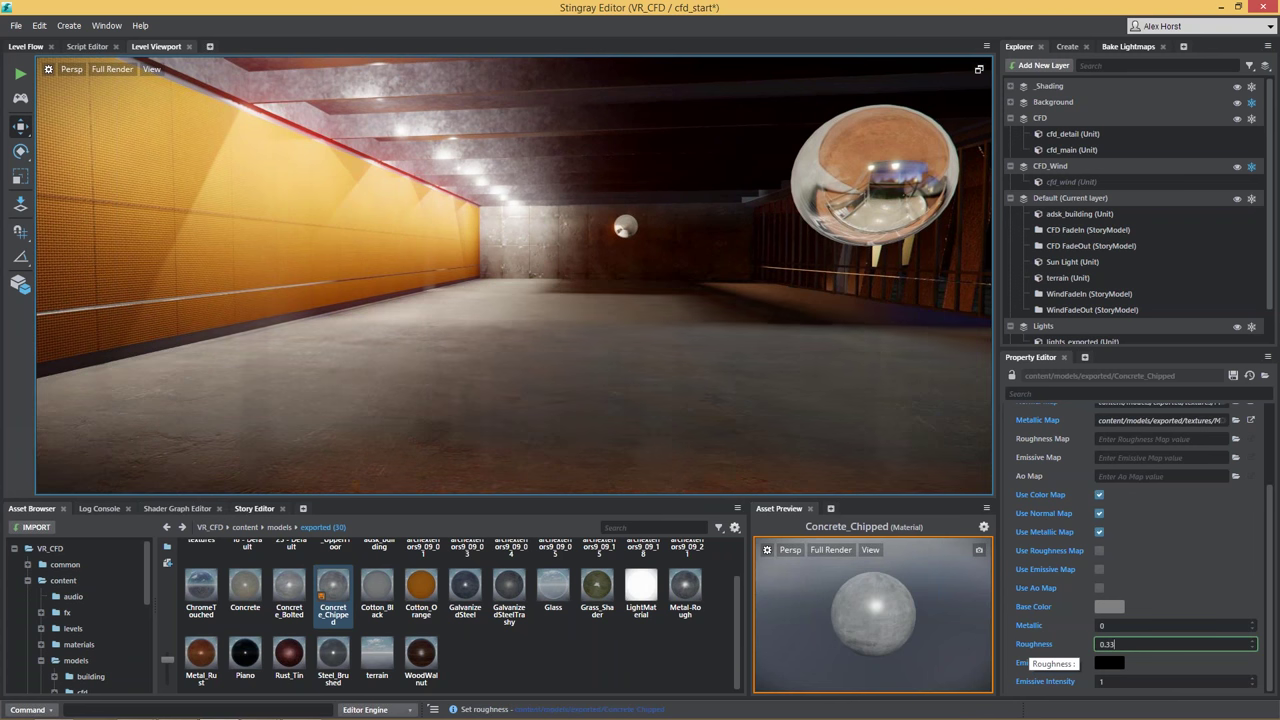
Step: Collapse the Default layer, hide the Reflection Probes layer and show the Vegetation layer
right_drag(514, 275, 430, 245)
key(s)
key(q)
right_drag(420, 400, 420, 400)
click(1010, 198)
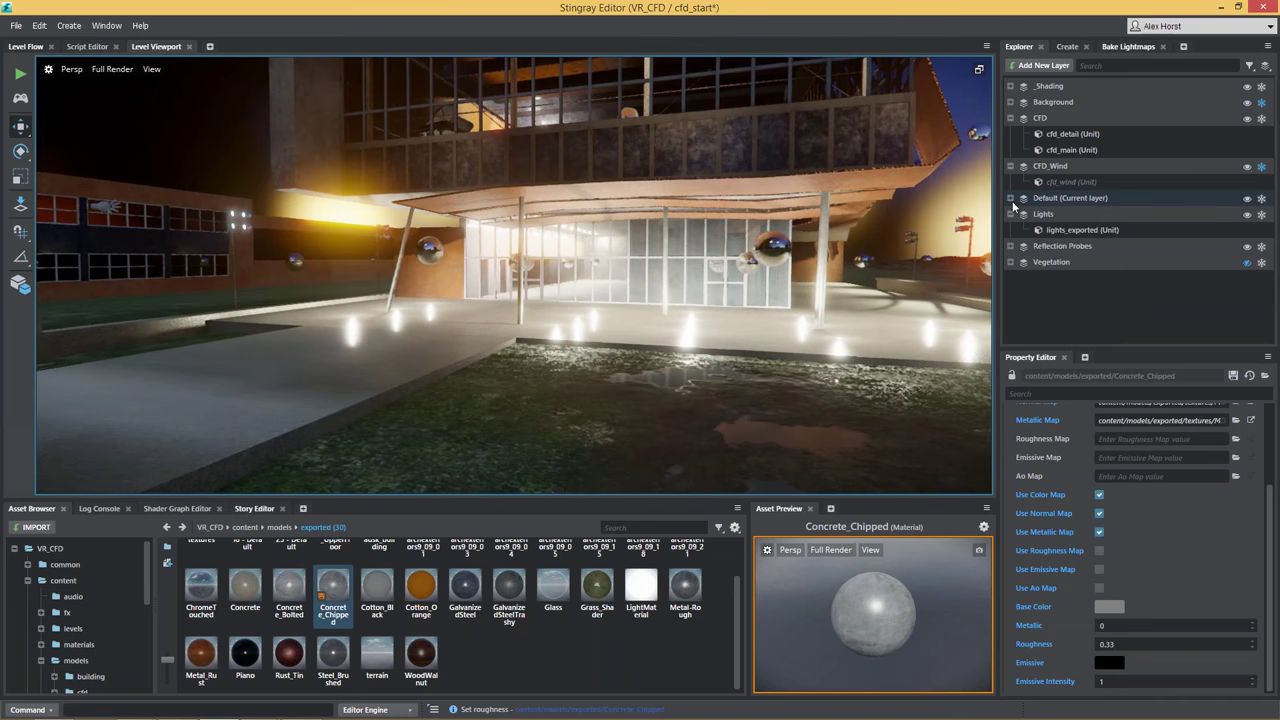
click(1247, 246)
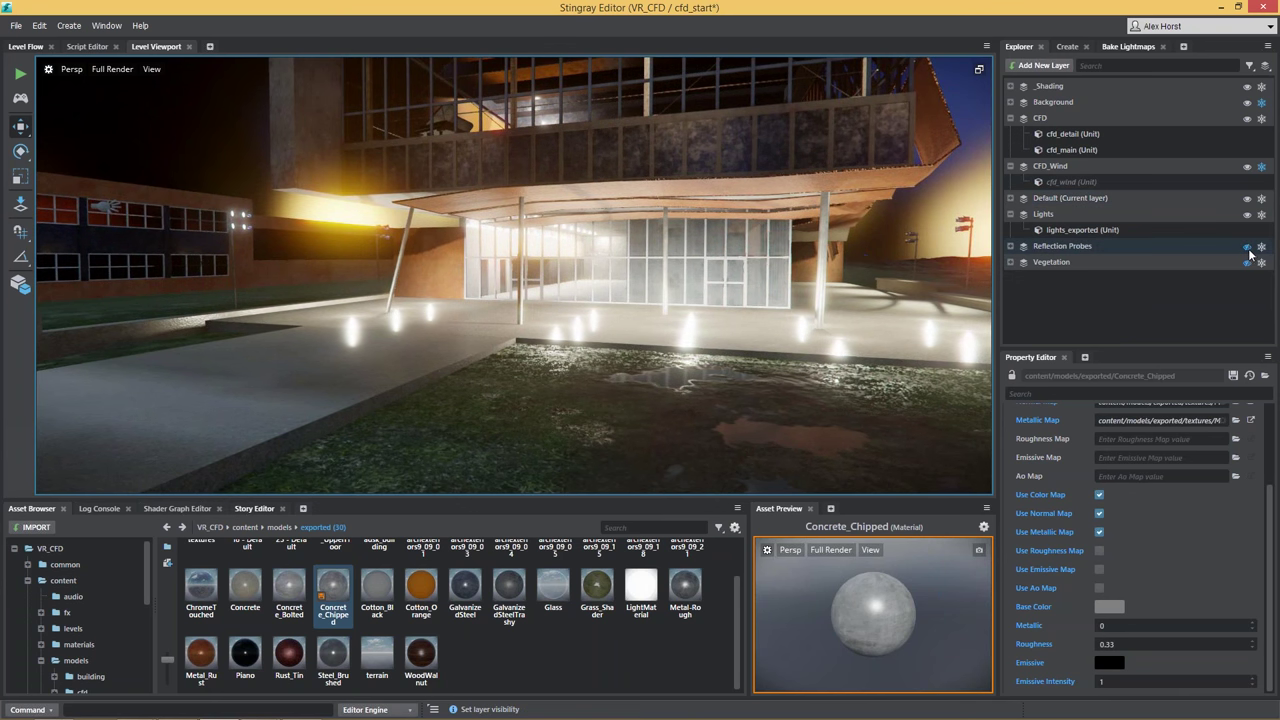
click(1247, 262)
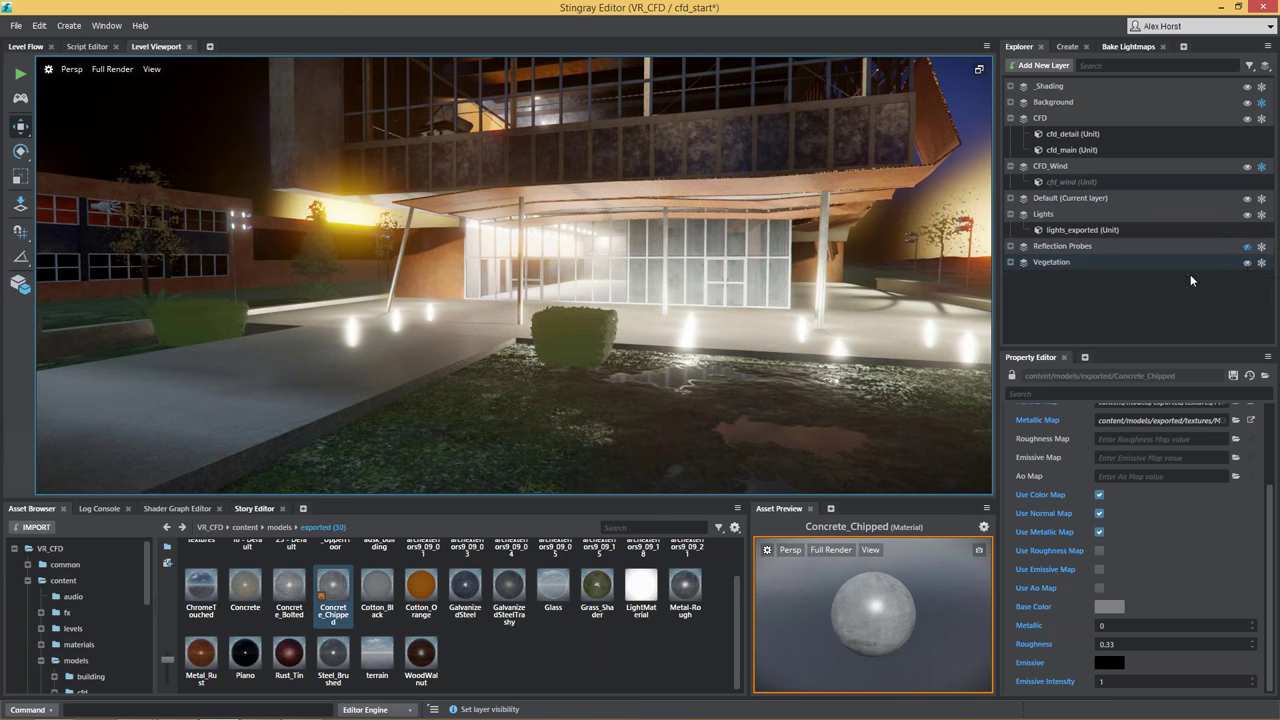
Step: Examine the trees and bushes around the building, up close and from a distance with the whole facade in view
right_drag(500, 300, 607, 288)
key(w)
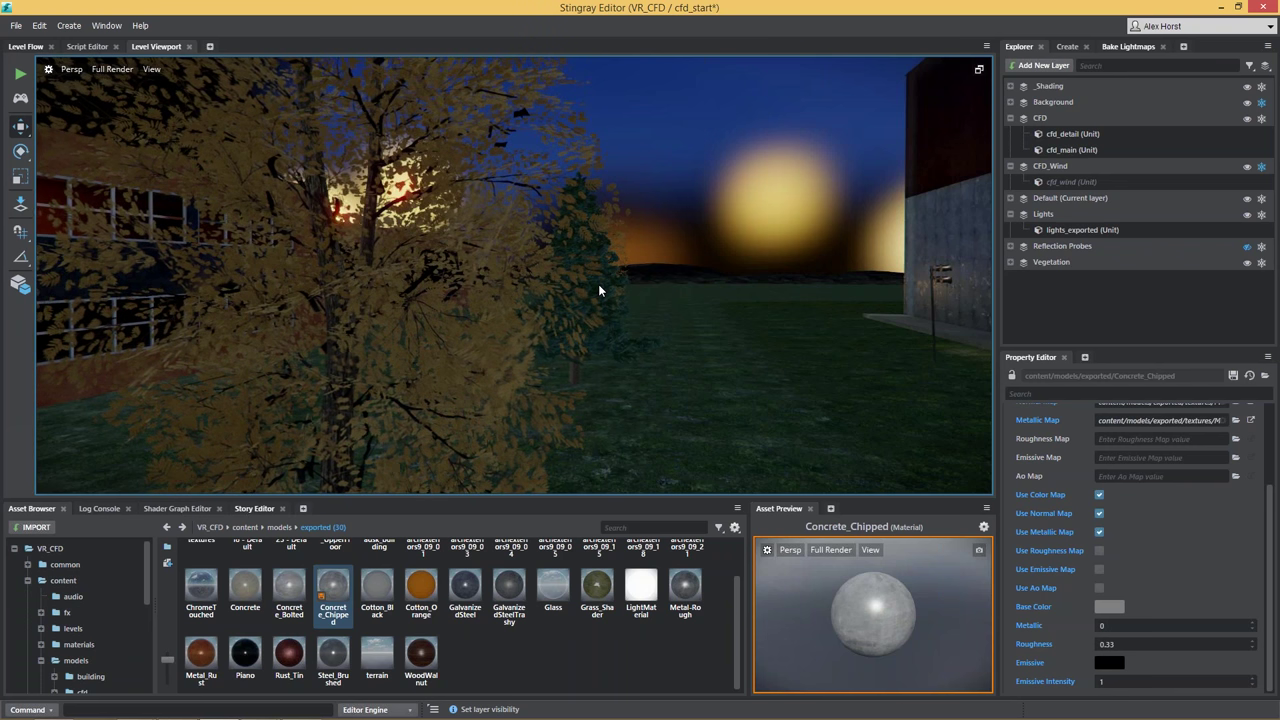
alt+drag(393, 100, 470, 135)
alt+drag(575, 291, 585, 294)
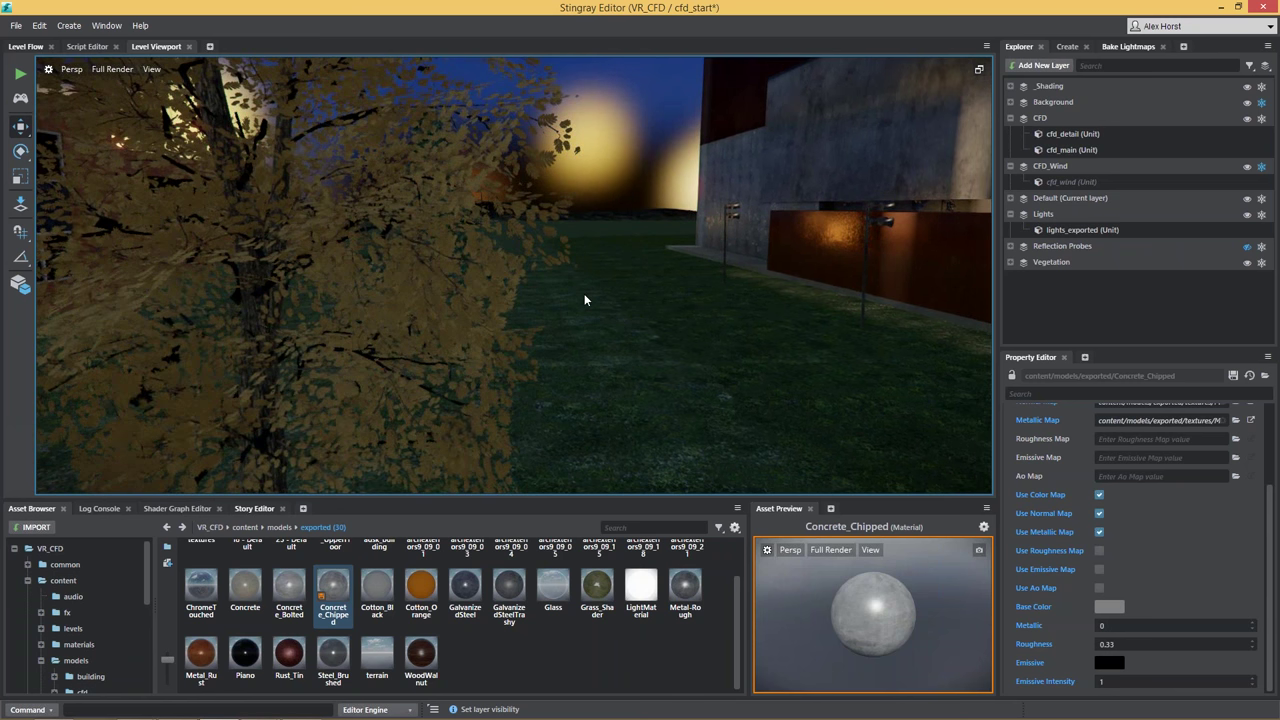
right_drag(582, 304, 50, 228)
key(s)
key(w)
key(w)
right_drag(514, 275, 585, 248)
key(s)
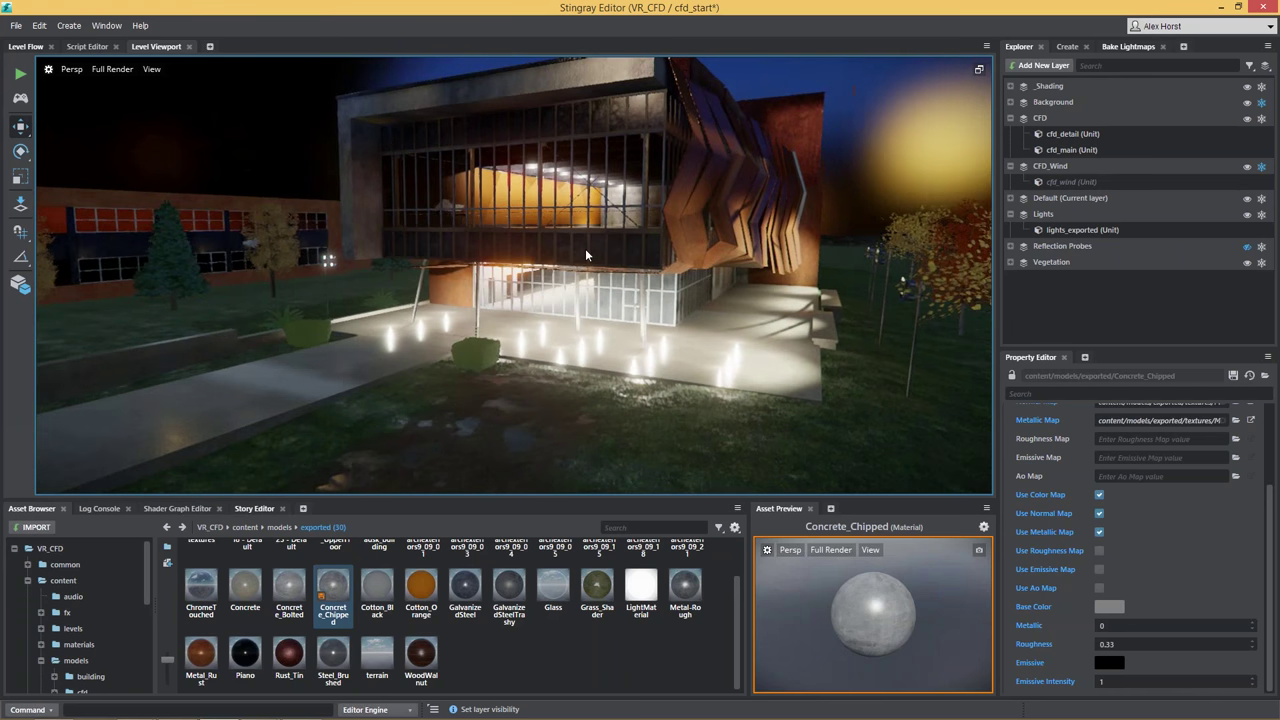
Step: Switch to the Simulation CFD recording and play it, pausing to examine the velocity magnitude plane and the flow traces
mouse_move(350, 716)
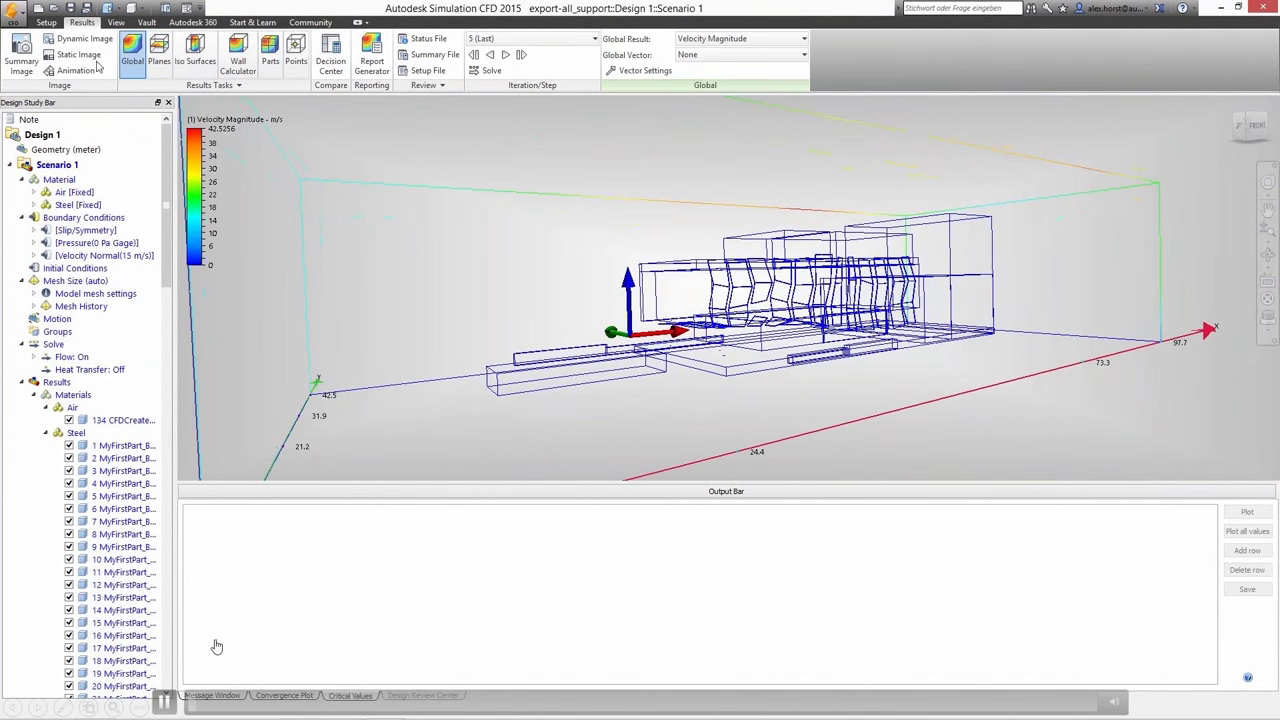
click(165, 702)
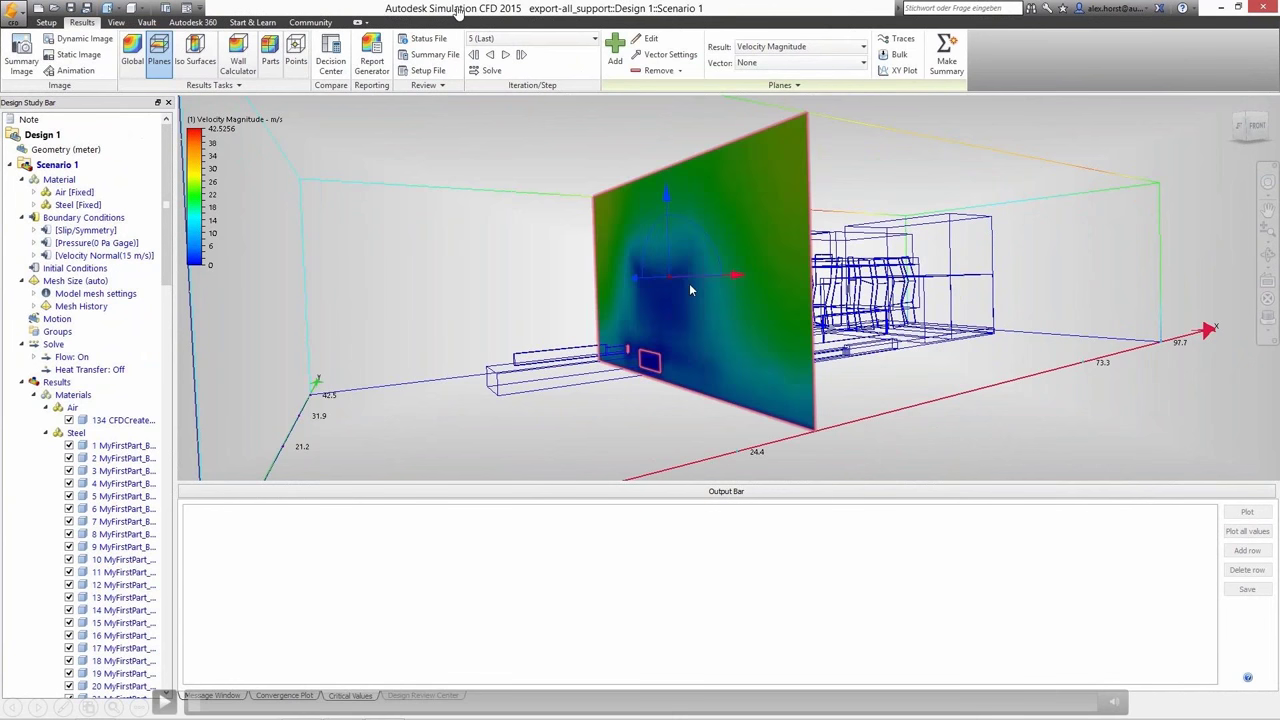
click(164, 703)
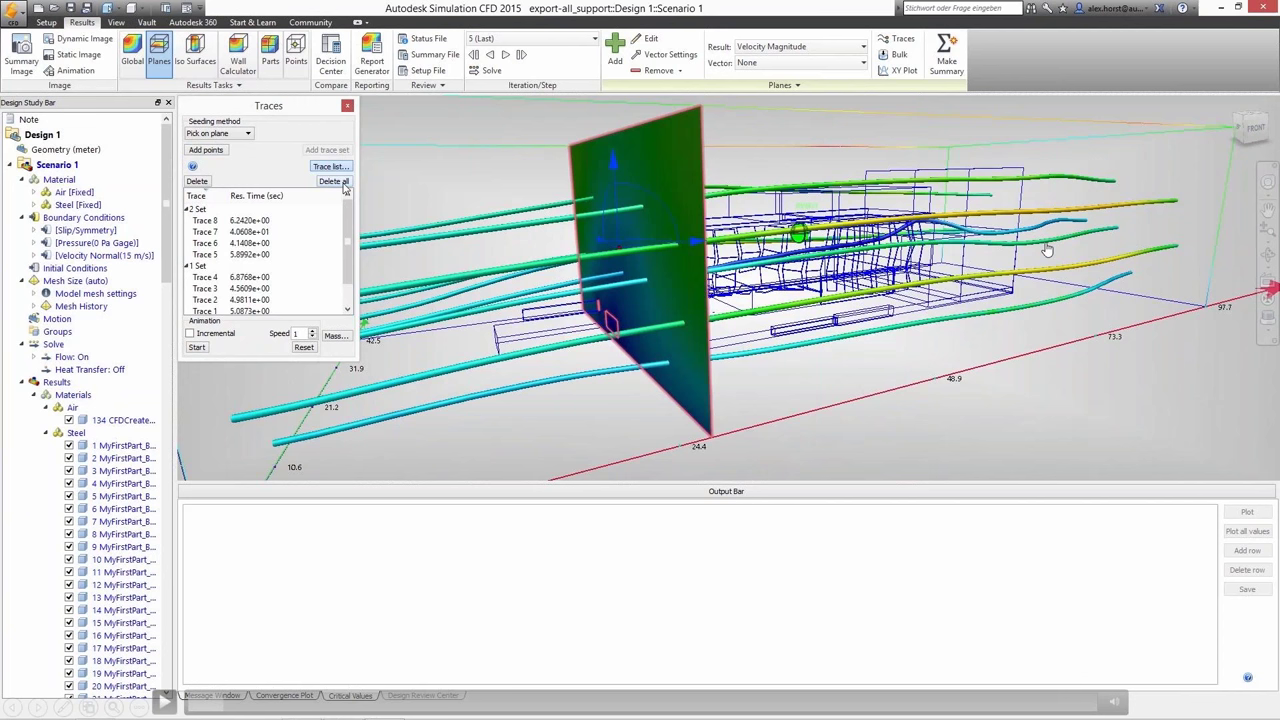
Step: Resume the recording, skip ahead to the 3ds Max CFD spline paths and examine the airflow paths around the building
click(165, 703)
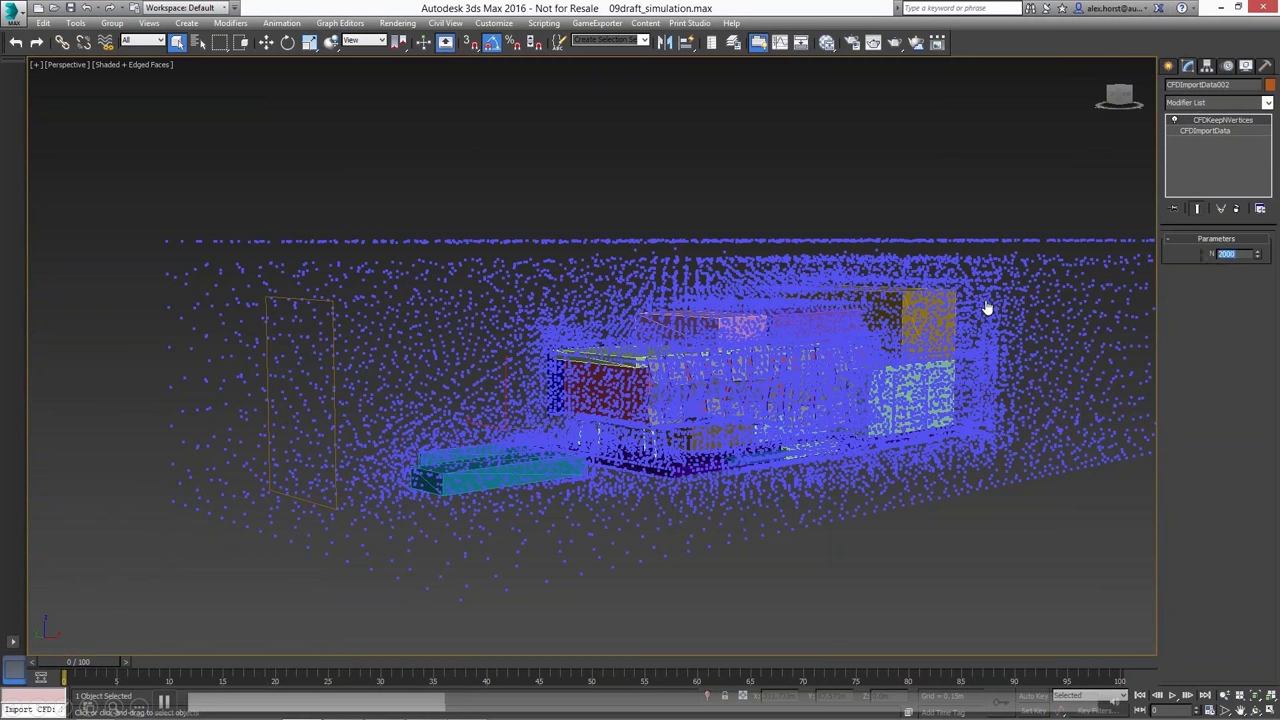
click(645, 705)
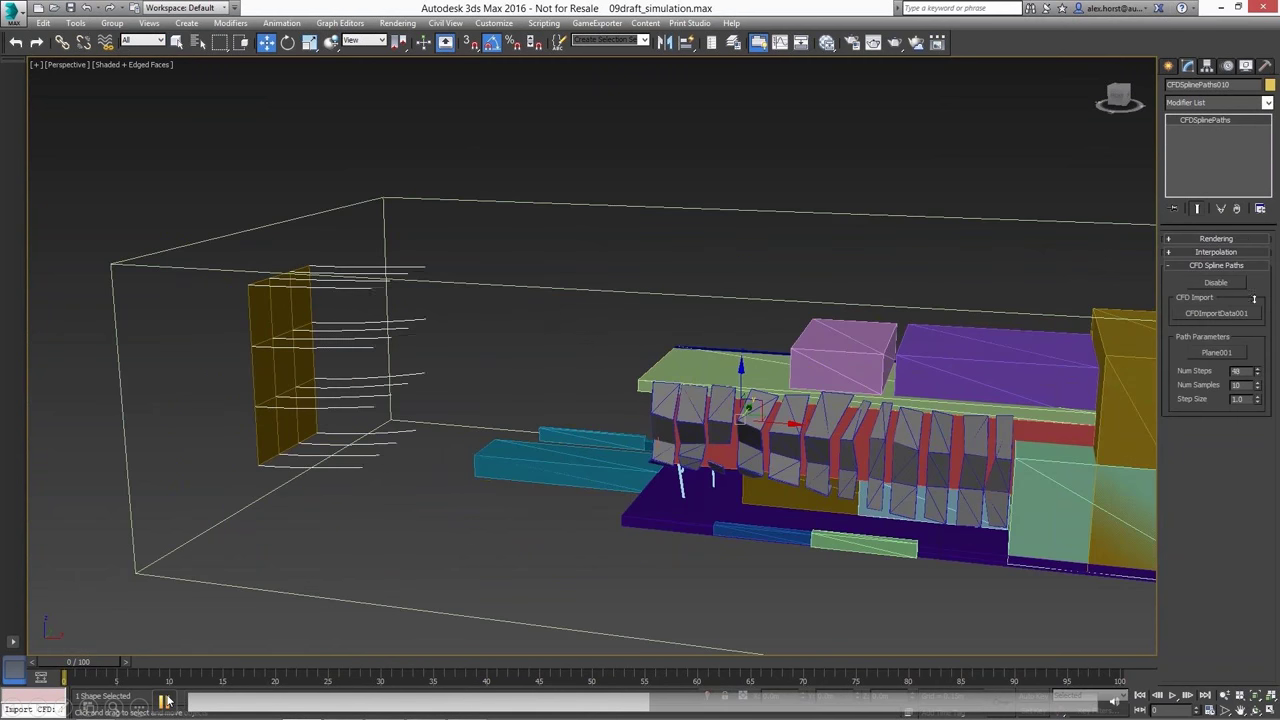
click(166, 702)
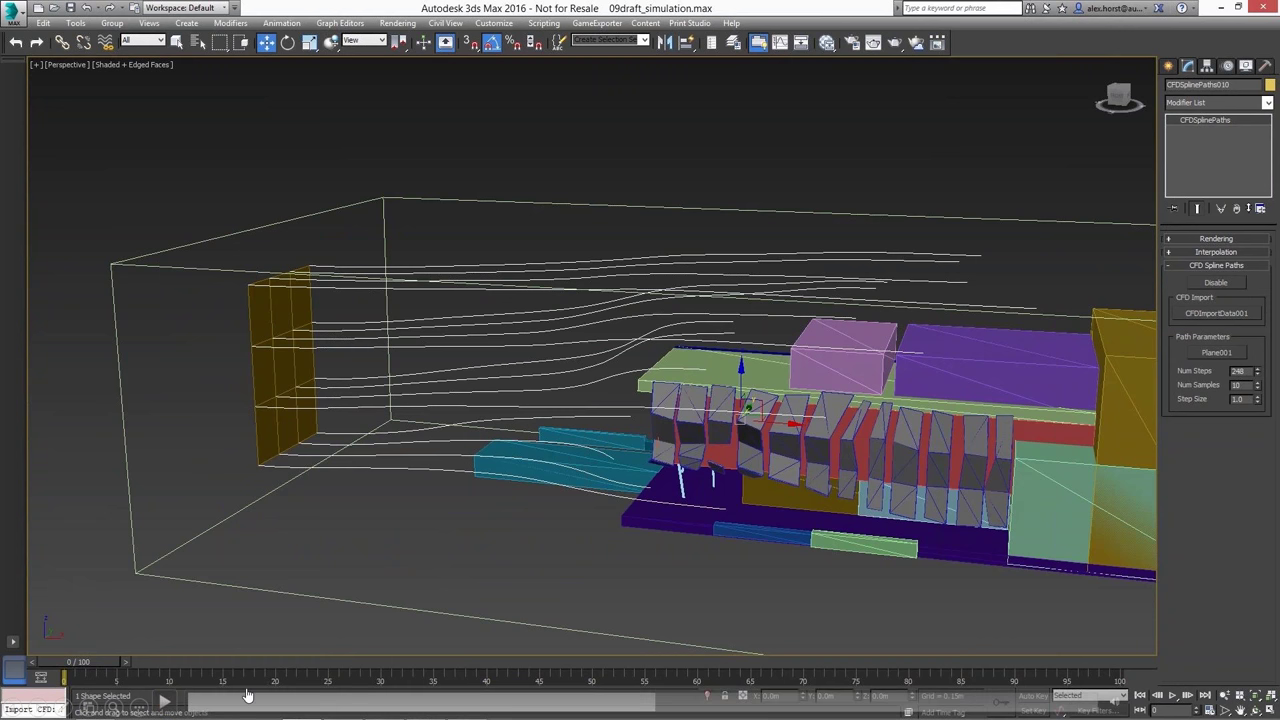
click(164, 701)
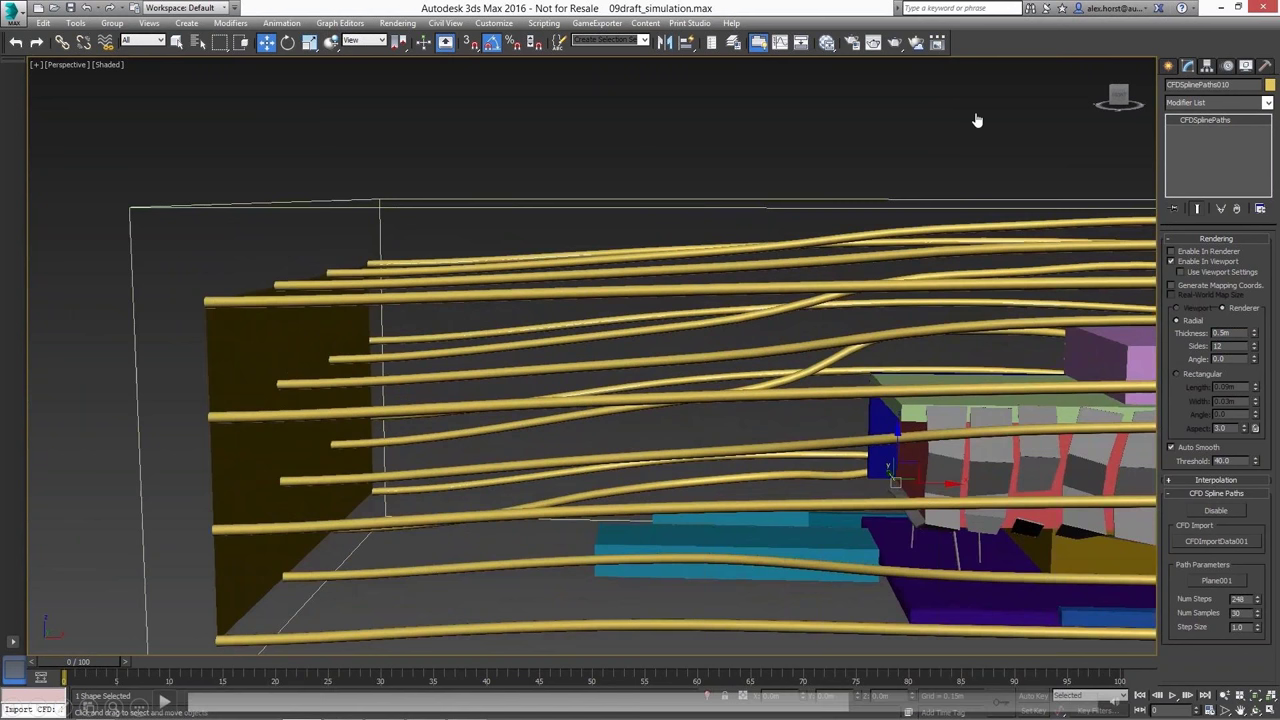
Step: Switch to the CFD_Exterior scene in 3ds Max, leave Expert Mode, show the CFD layer and inspect its airflow geometry
key(alt+Tab)
key(alt+Tab)
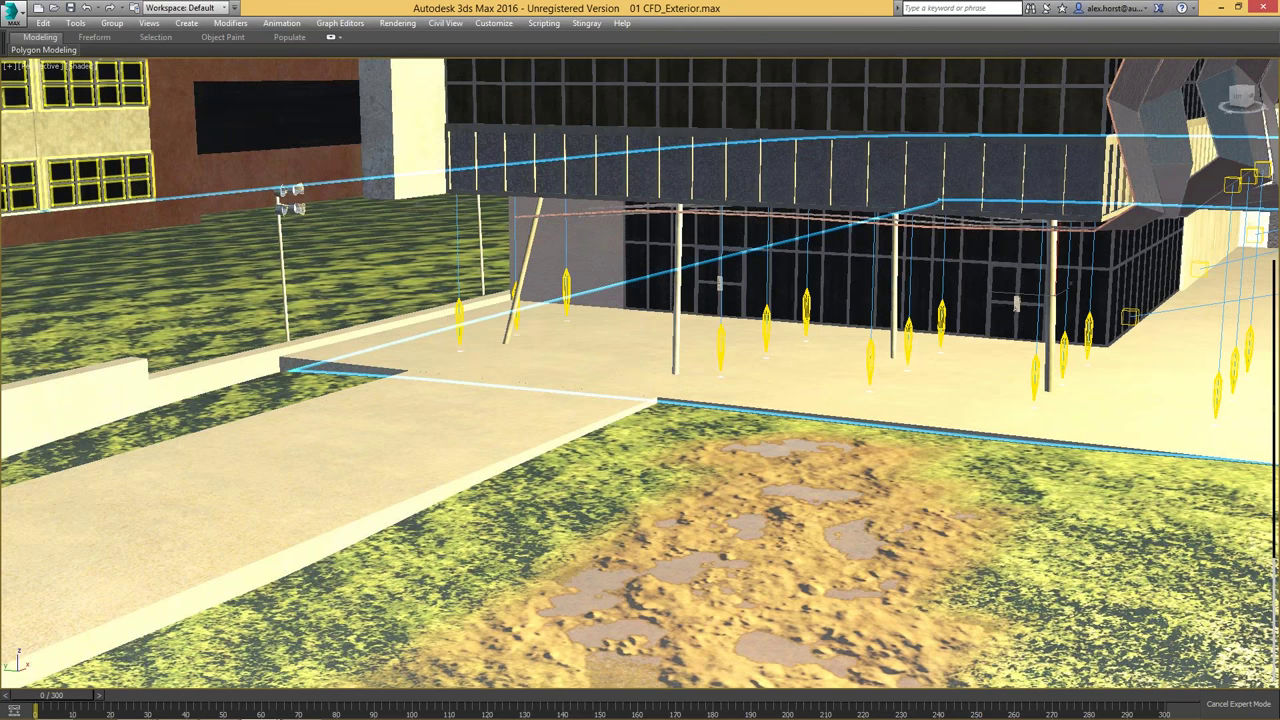
key(ctrl+x)
click(733, 44)
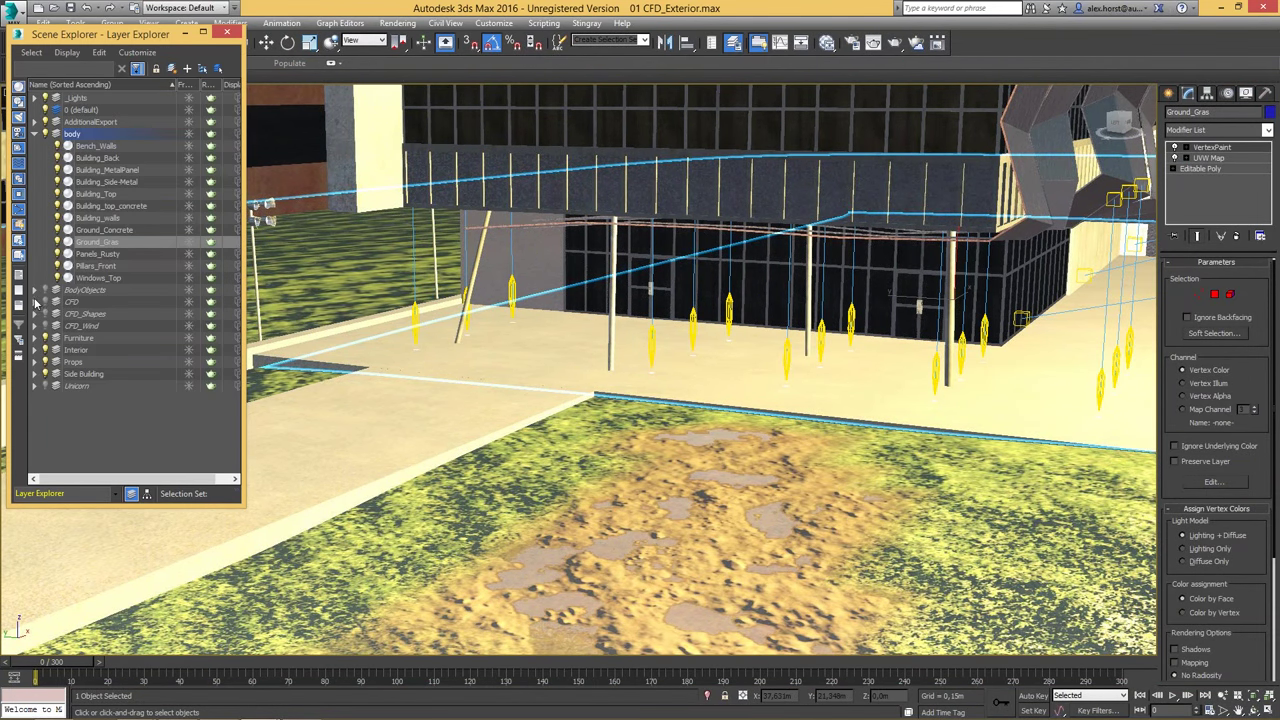
click(45, 302)
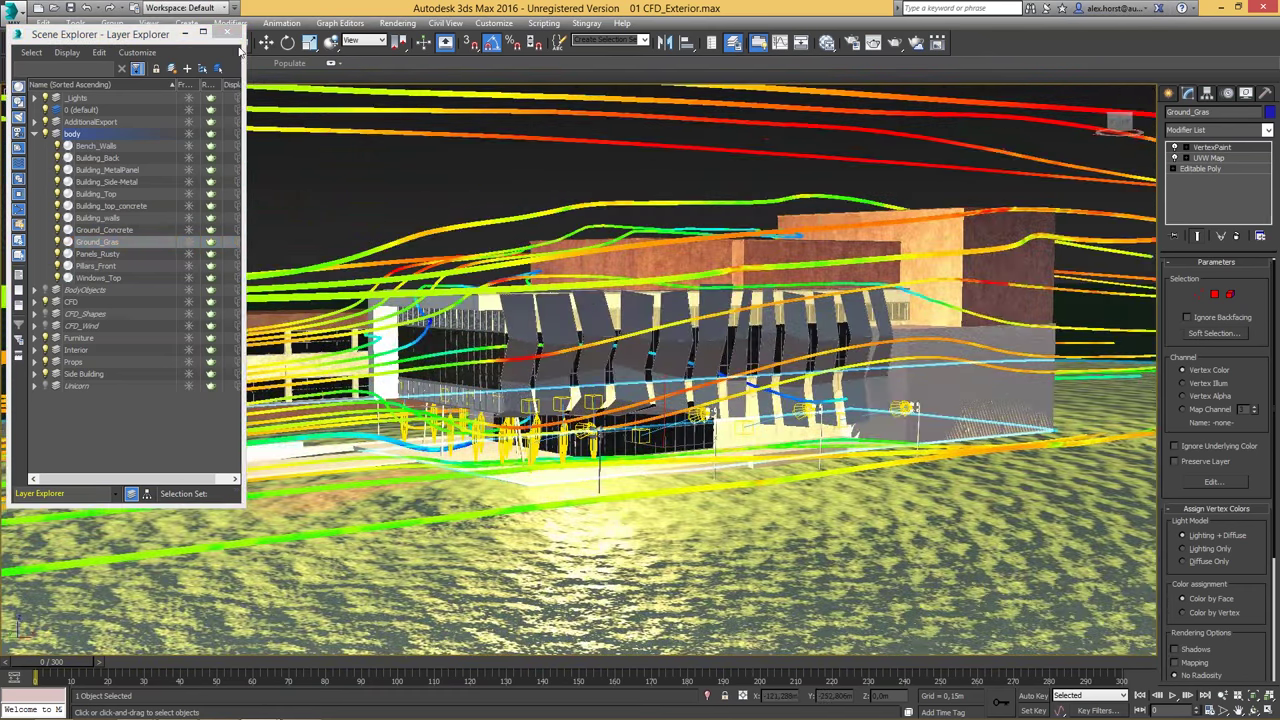
click(227, 32)
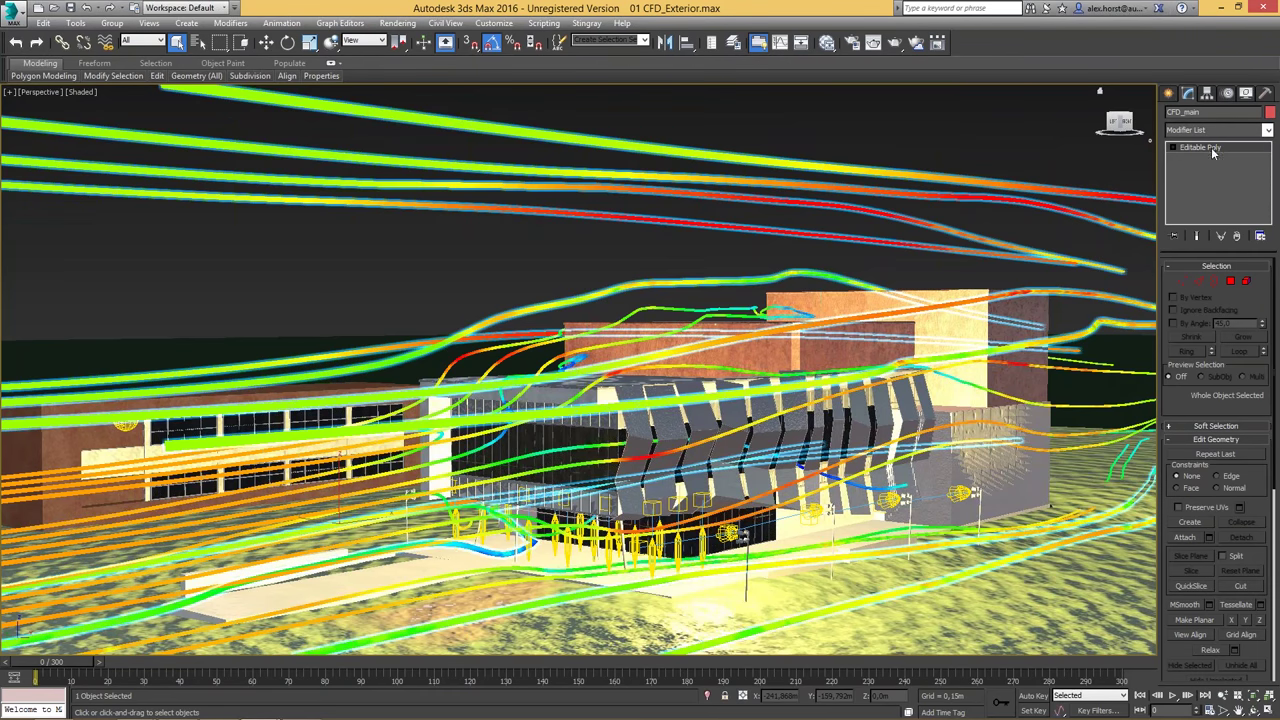
alt+middle_drag(600, 275, 766, 370)
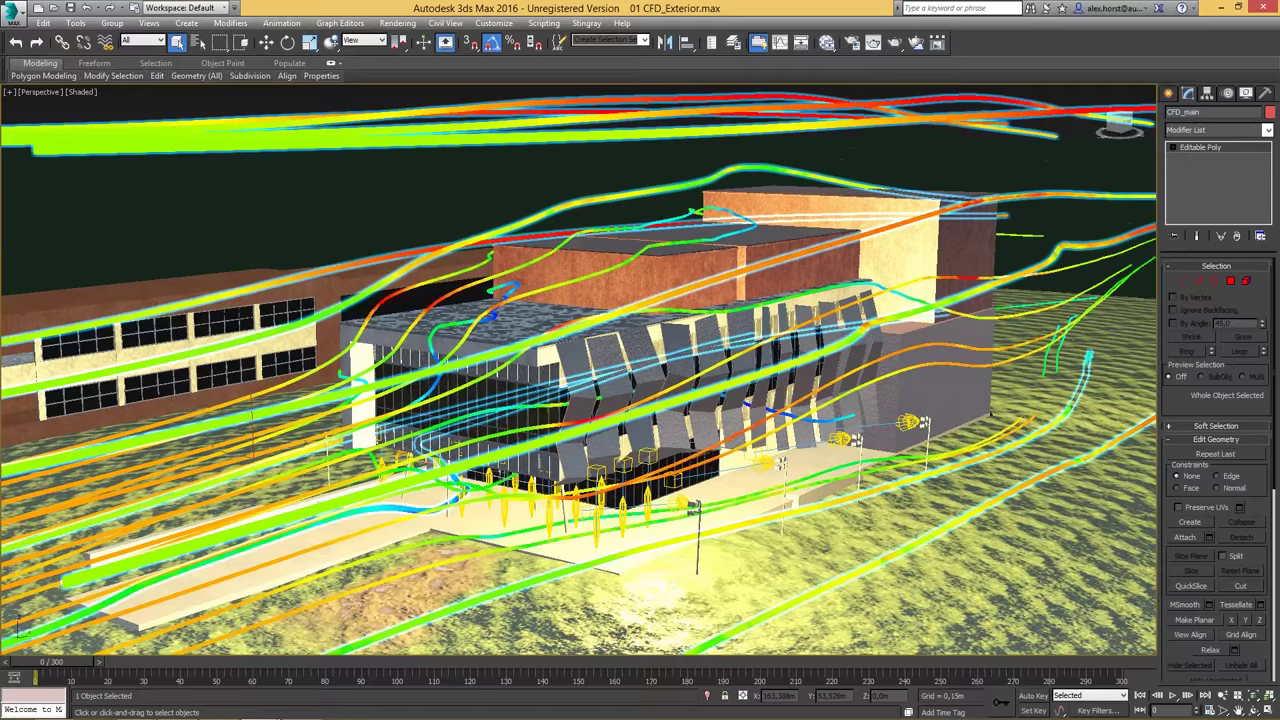
Step: Examine the CFD airflow paths around the building from a distance and close to the facade
alt+middle_drag(780, 262, 662, 325)
click(616, 202)
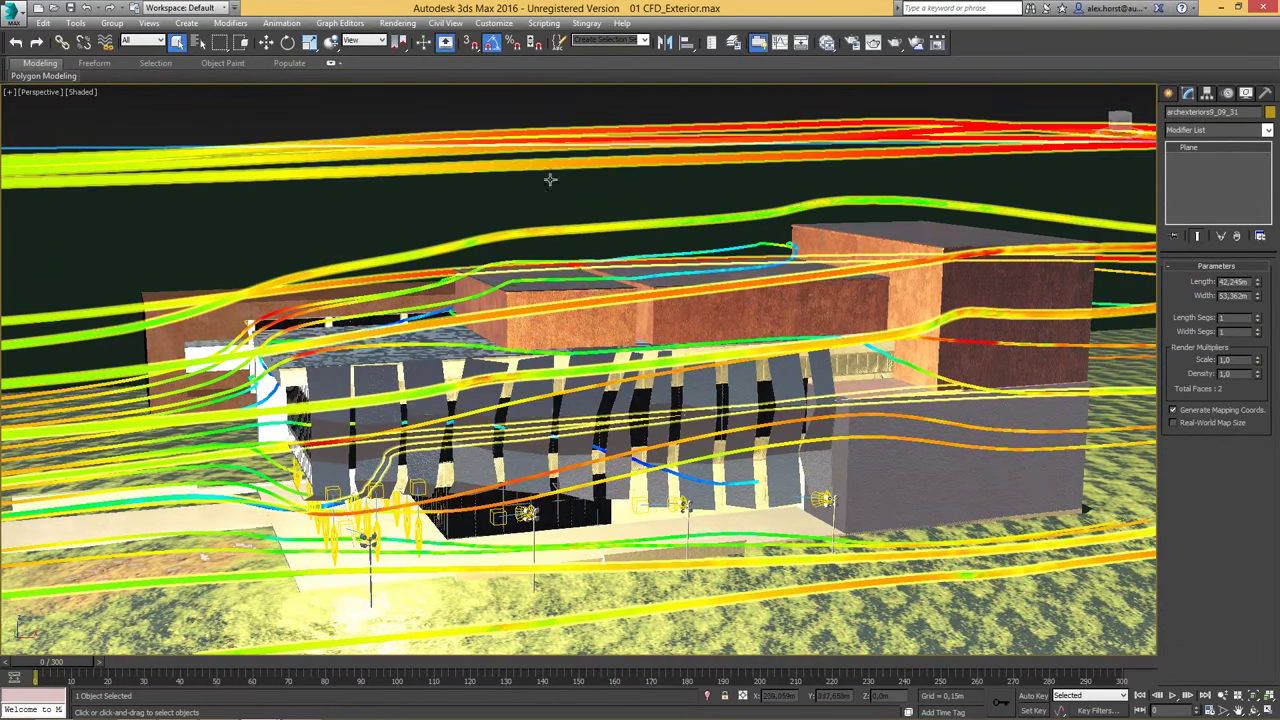
scroll(666, 288, down, 7)
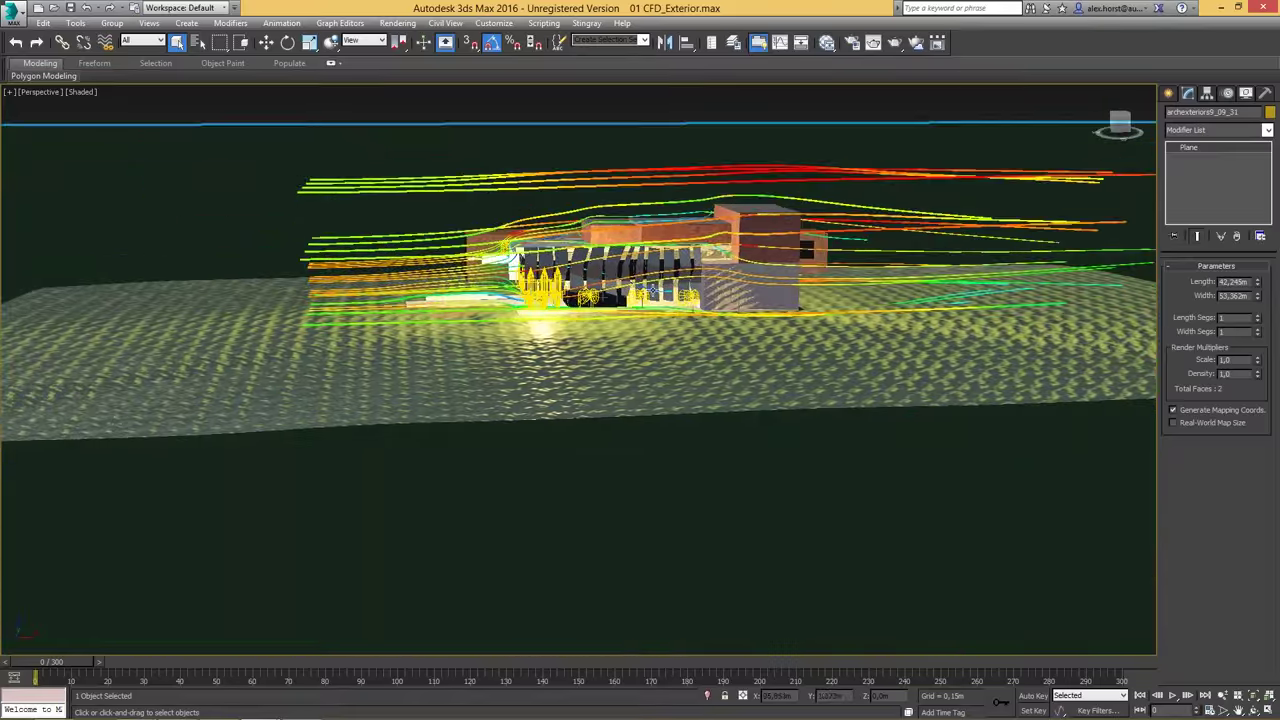
middle_drag(666, 288, 617, 403)
scroll(617, 403, up, 10)
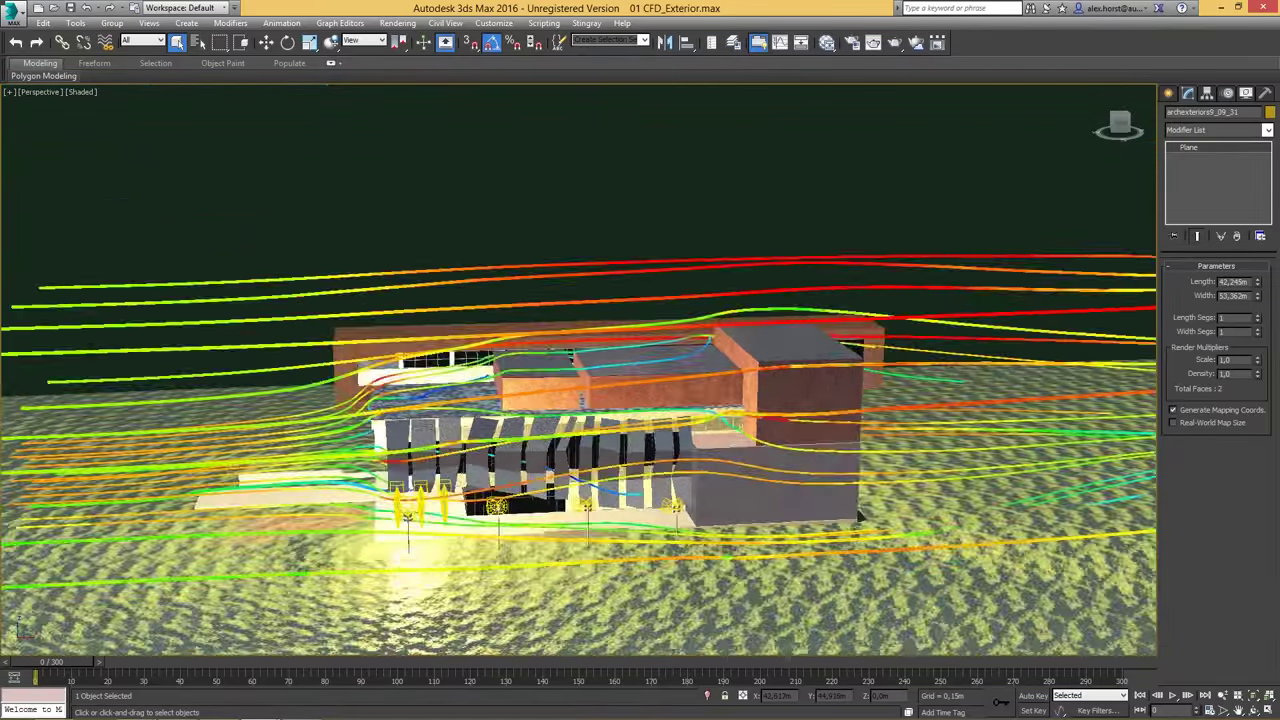
scroll(654, 303, down, 10)
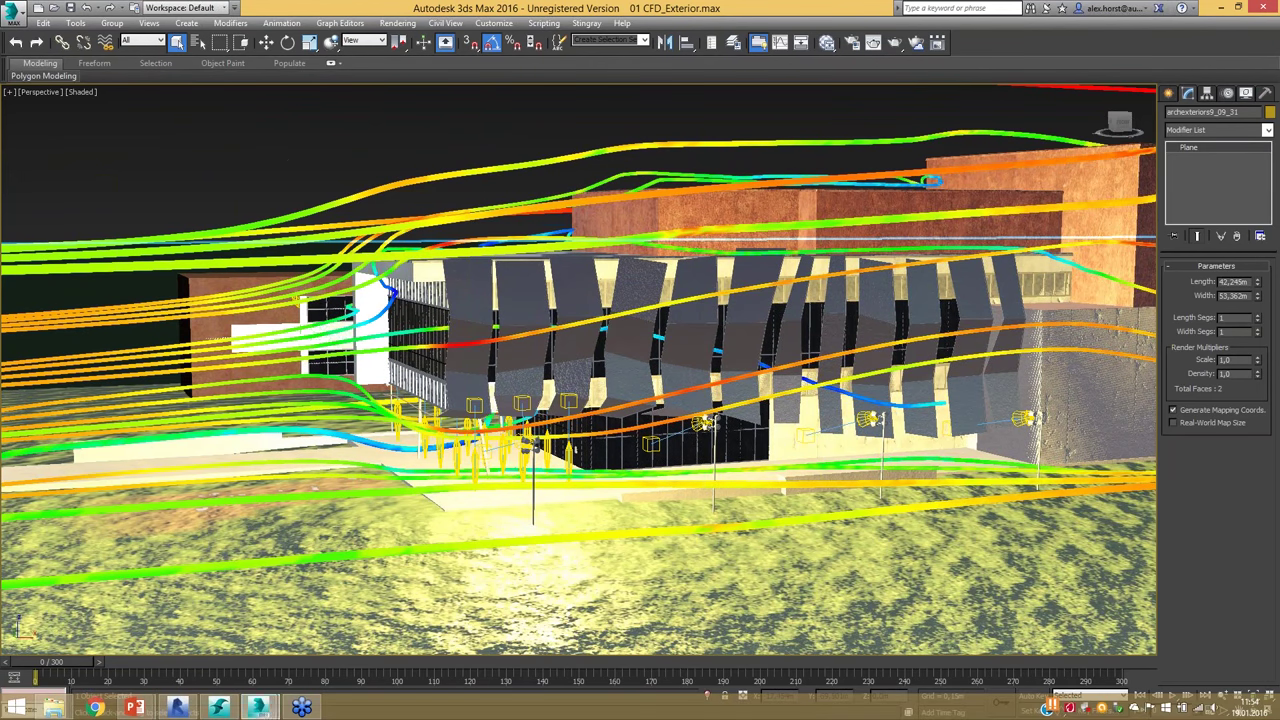
Step: Switch to the Stingray Editor and select the cfd_detail and cfd_main units to inspect their airflow geometry around the building
mouse_move(258, 708)
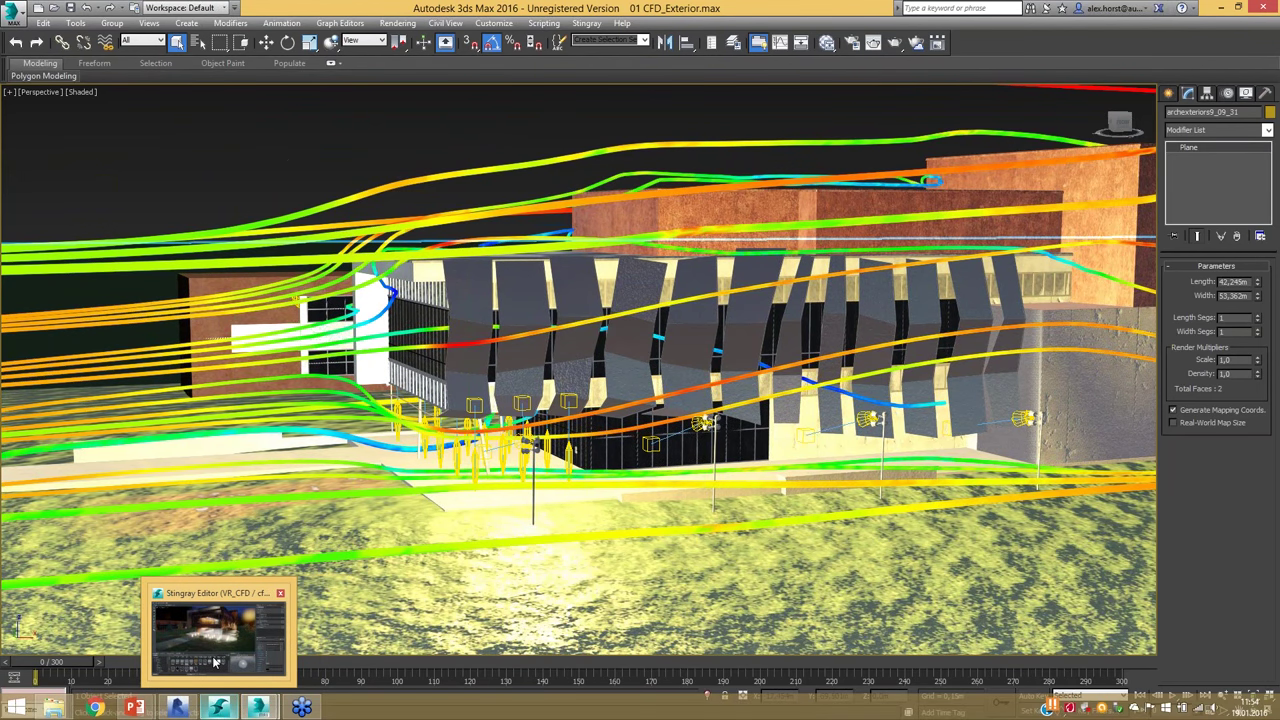
click(240, 655)
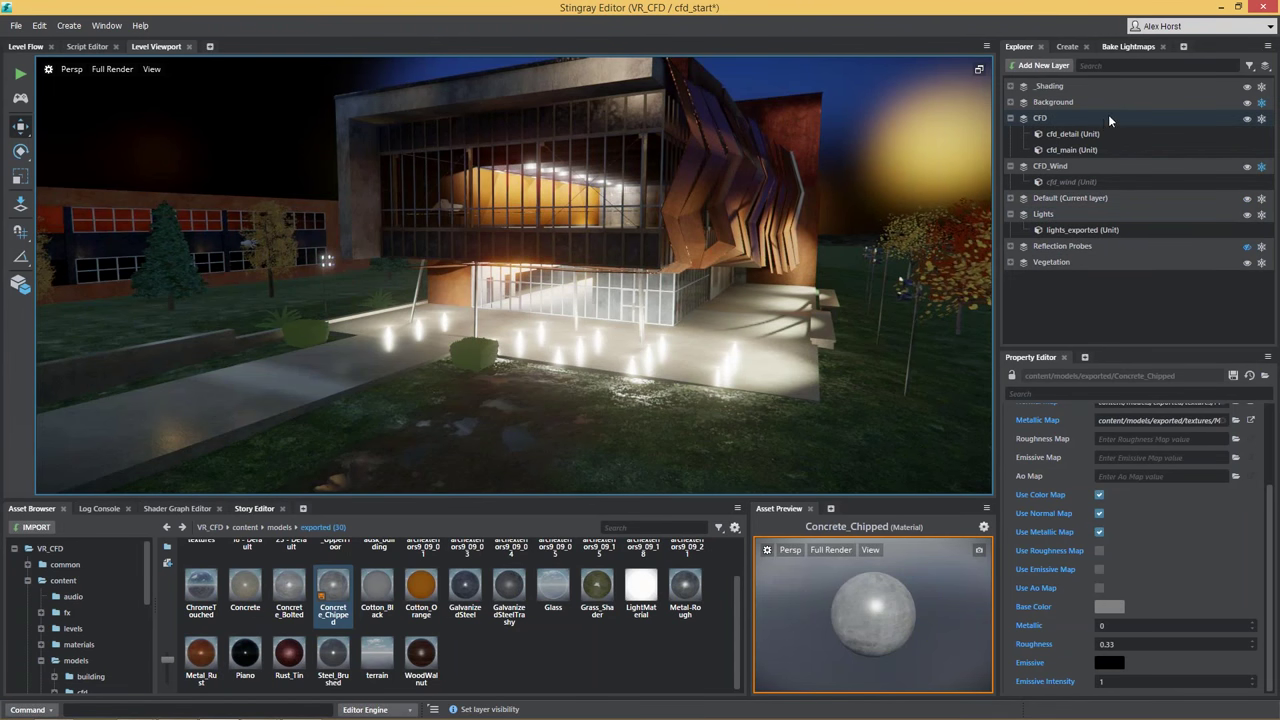
click(1075, 134)
shift+click(1075, 149)
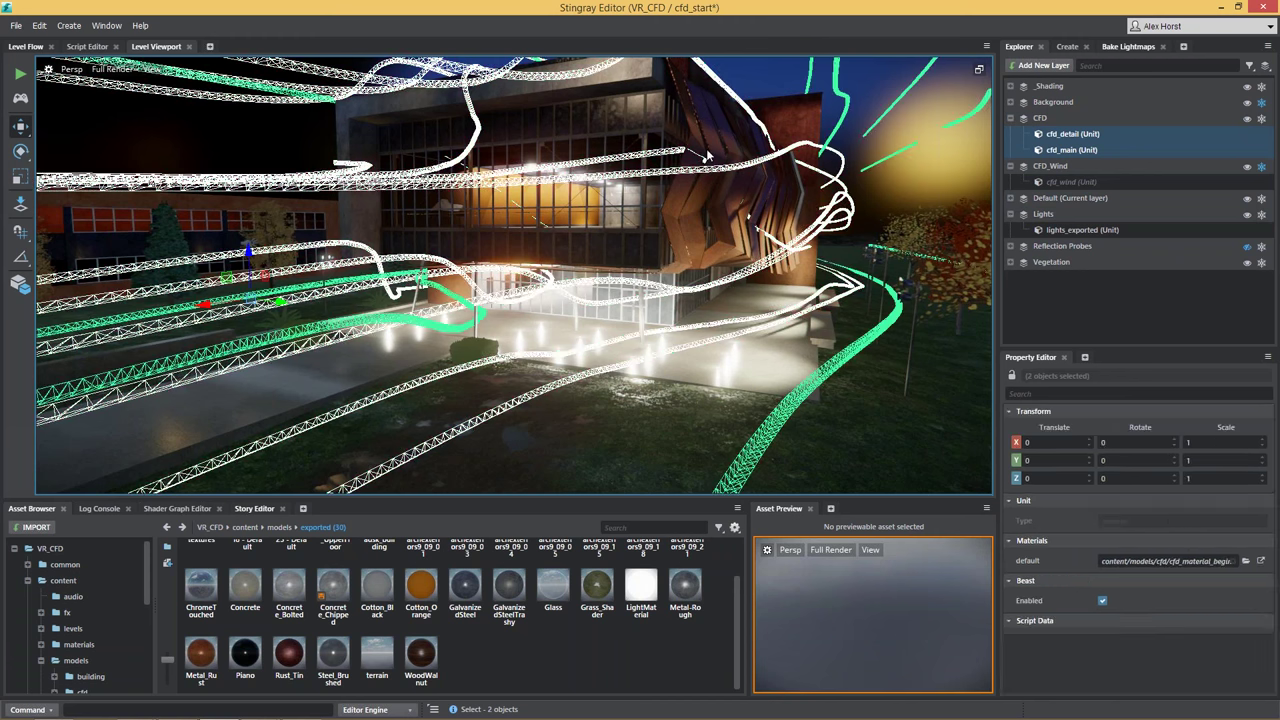
right_drag(500, 372, 562, 325)
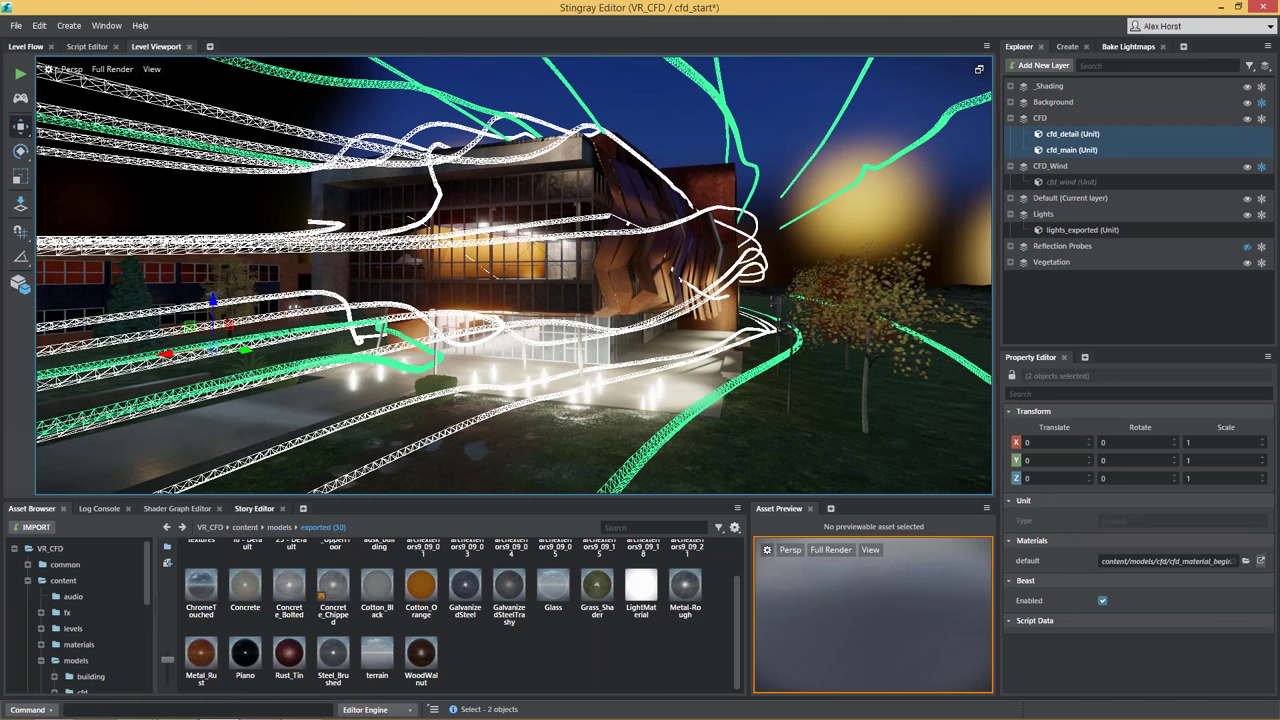
Step: Open the shader graph of the airflow units' cfd_material_begin material and enlarge the graph area
click(1261, 561)
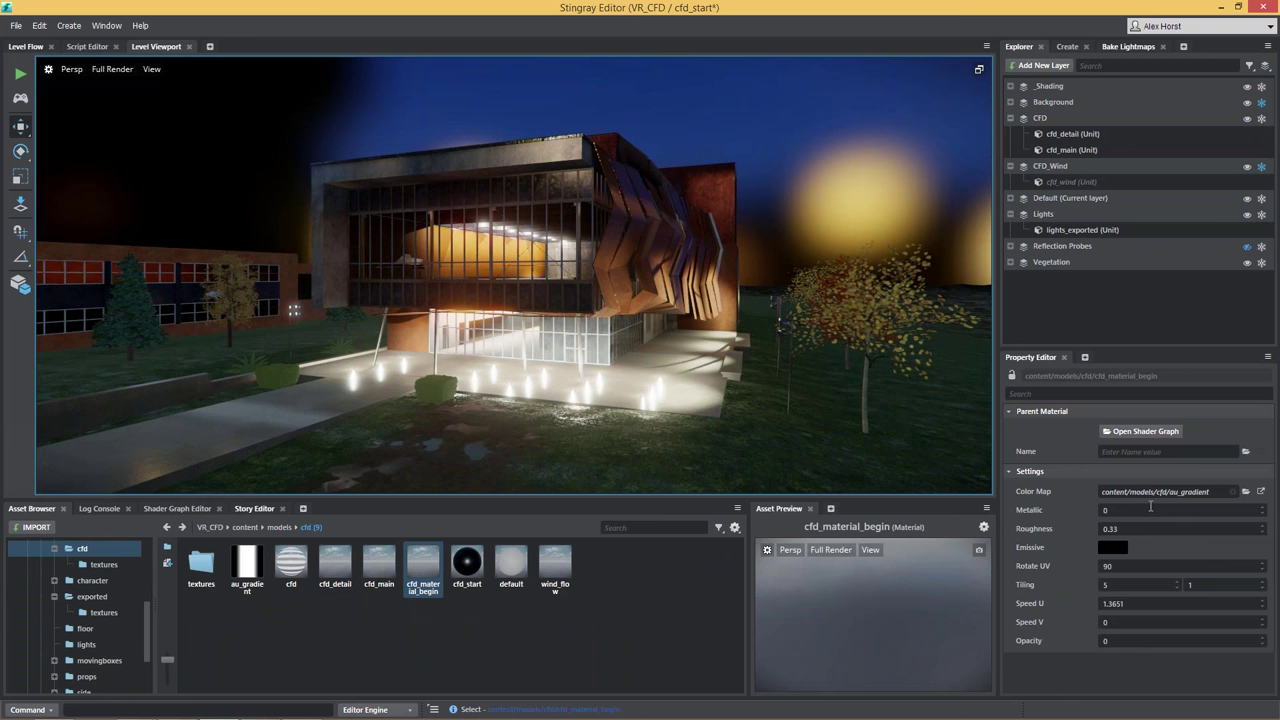
click(1140, 434)
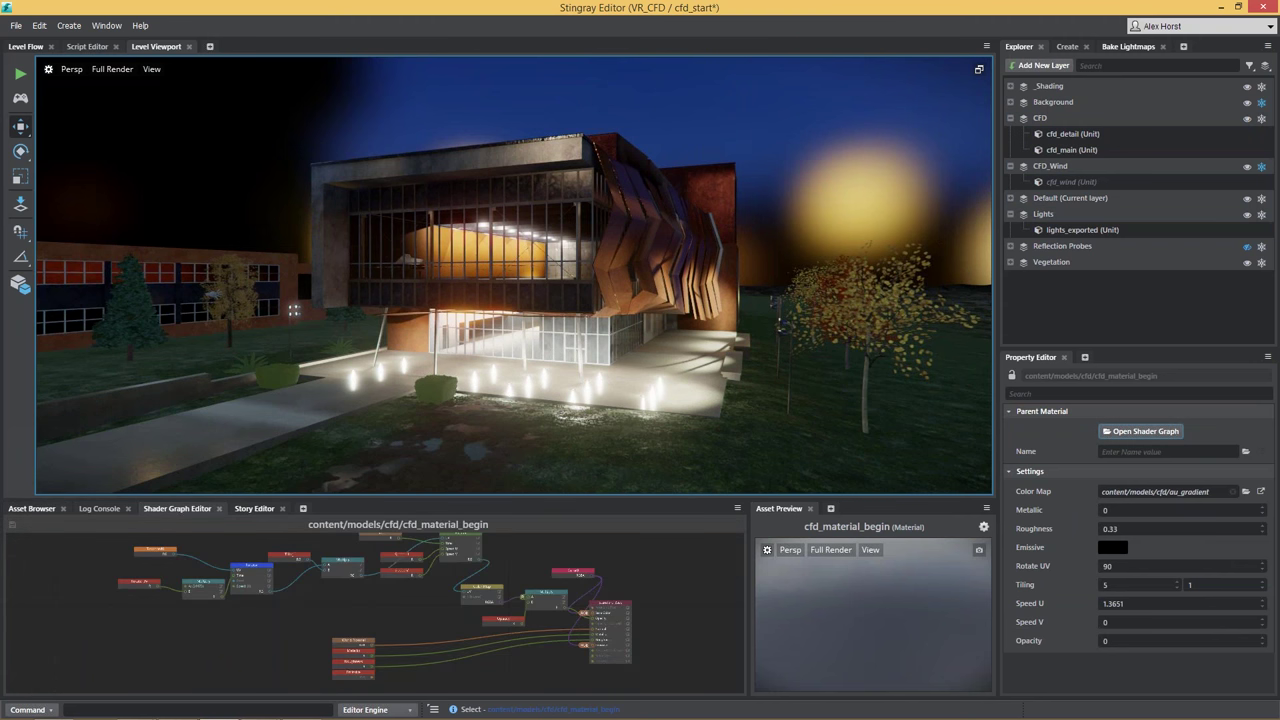
drag(531, 497, 531, 397)
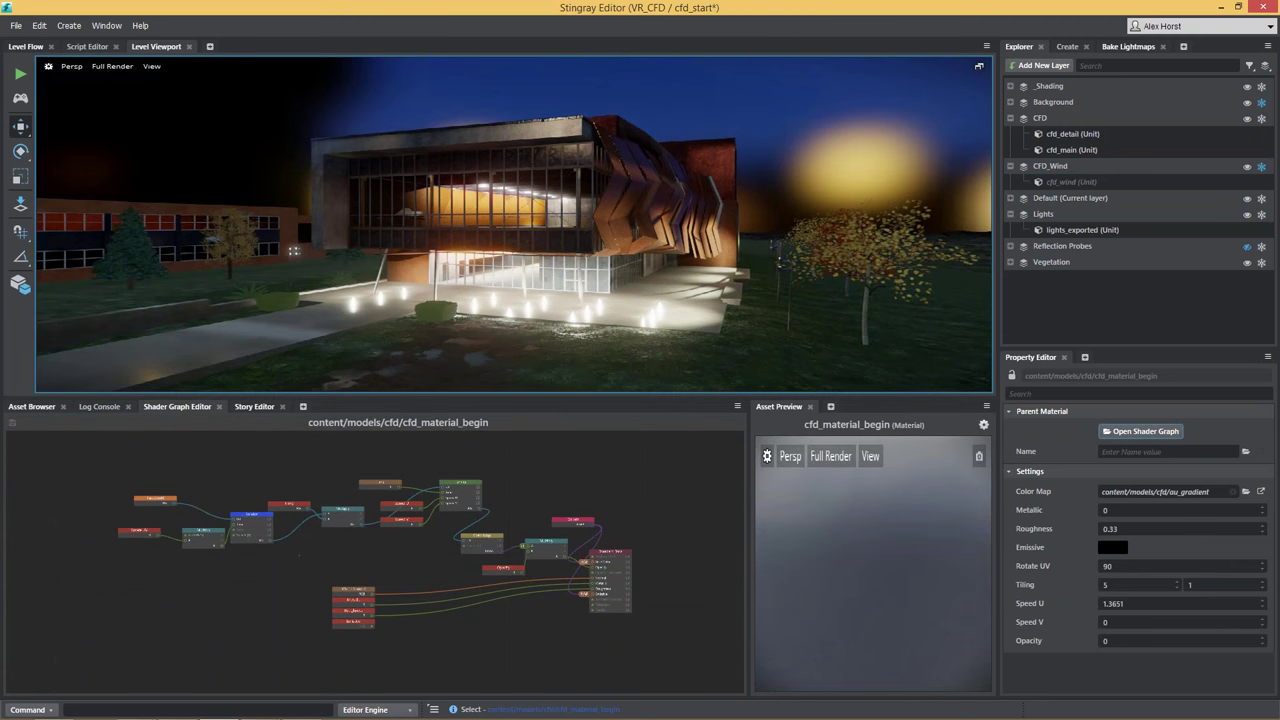
Step: Examine the material's shader graph from the Rotate UV, Rotator and Tiling nodes through the Panner, Color Map and surface inputs
scroll(345, 484, up, 8)
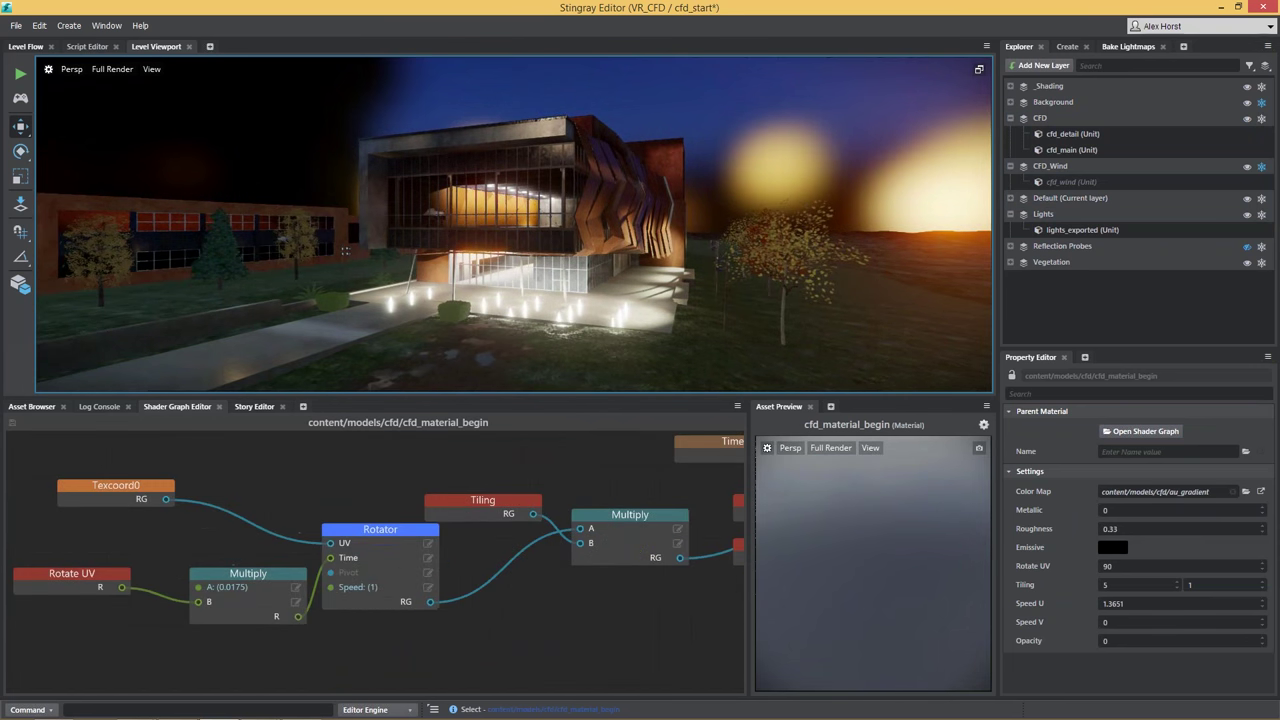
middle_drag(403, 557, 148, 627)
middle_drag(570, 558, 329, 548)
middle_drag(594, 592, 394, 560)
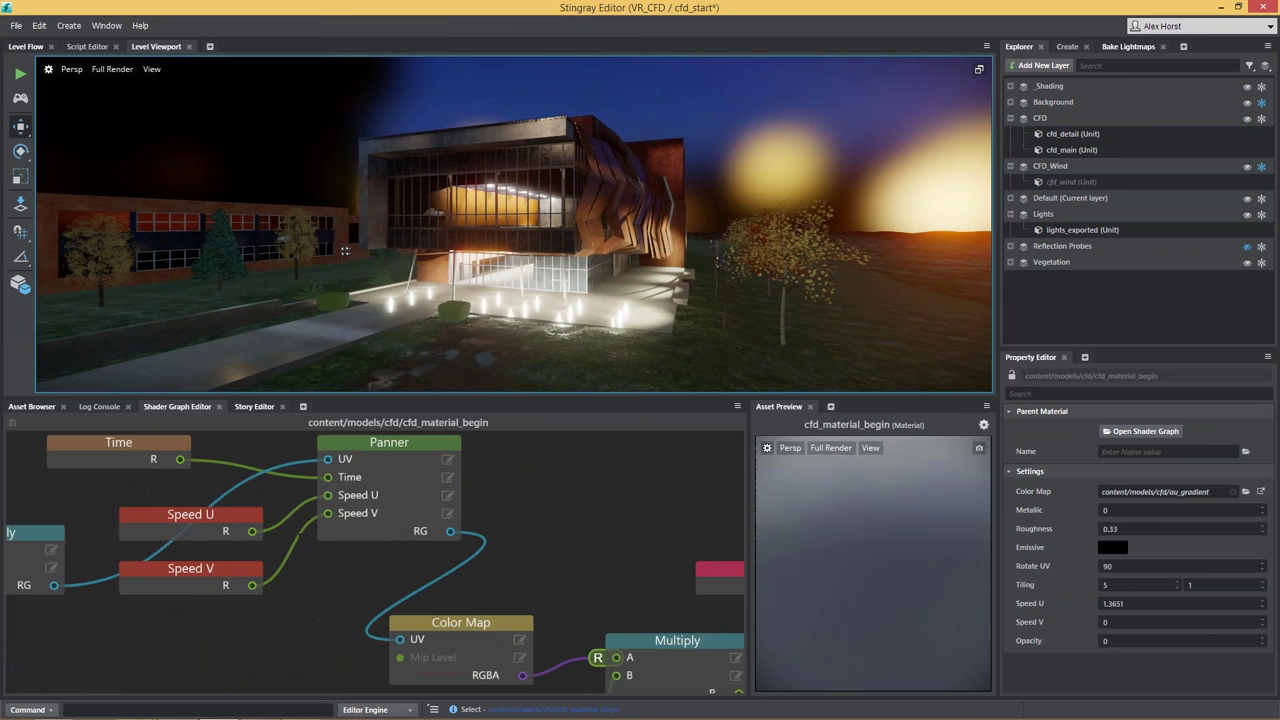
scroll(681, 600, down, 1)
middle_drag(681, 600, 401, 337)
middle_drag(67, 560, 395, 543)
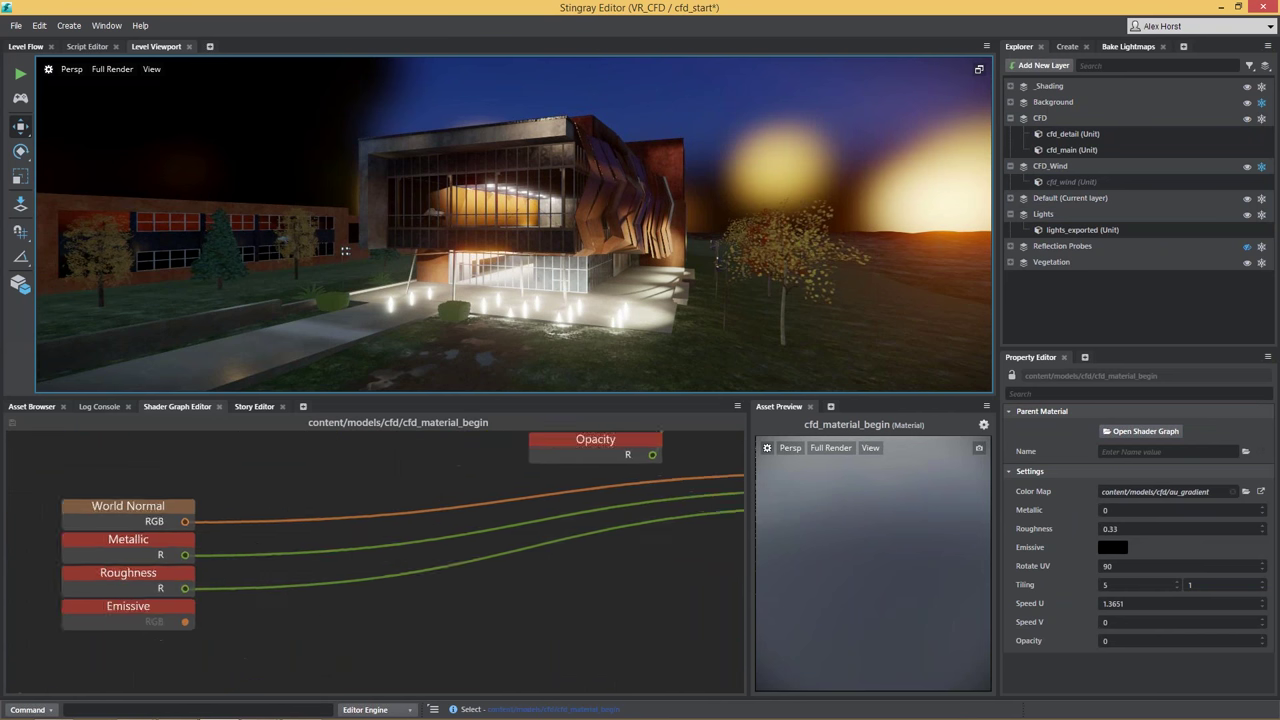
scroll(395, 543, down, 1)
middle_drag(555, 505, 516, 719)
middle_drag(70, 527, 680, 531)
scroll(316, 552, up, 1)
middle_drag(316, 552, 378, 532)
middle_drag(443, 562, 150, 566)
middle_drag(458, 530, 322, 615)
middle_drag(540, 555, 191, 501)
Step: Move the Time node closer to the Panner and examine how Color Map and Opacity feed the Standard Base node
drag(148, 452, 183, 470)
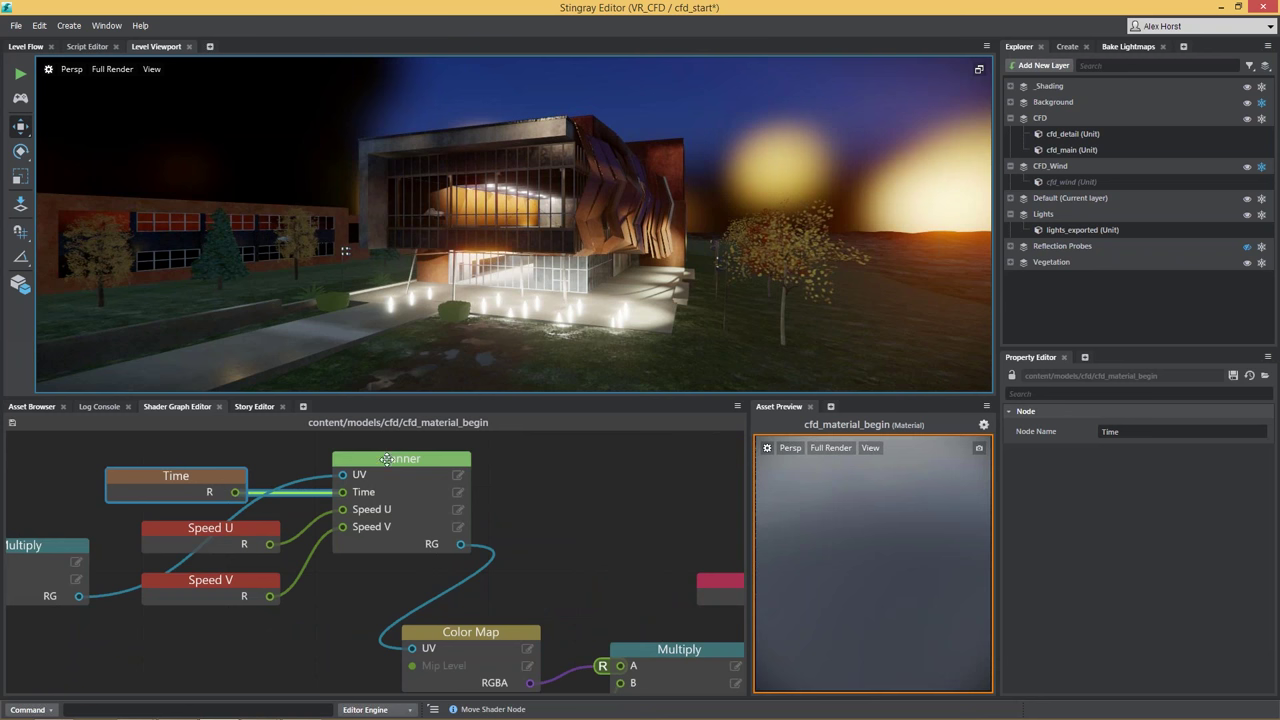
middle_drag(366, 510, 76, 423)
middle_drag(568, 657, 515, 574)
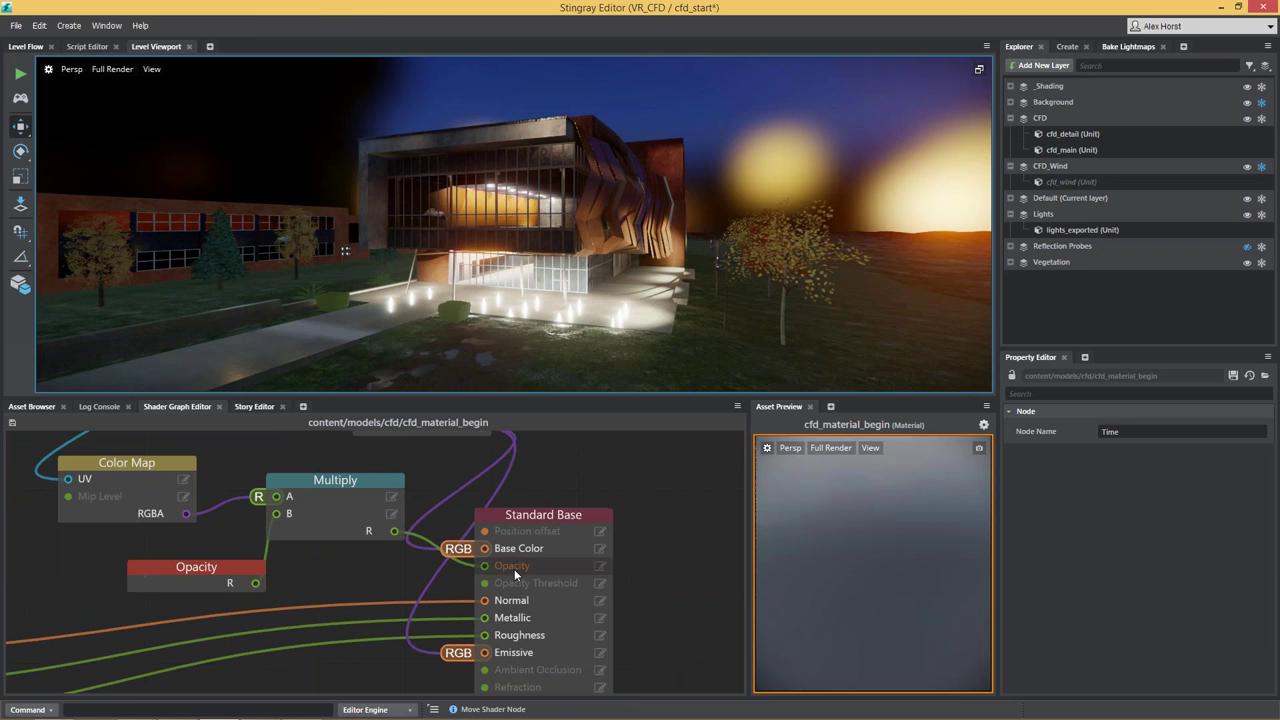
click(515, 574)
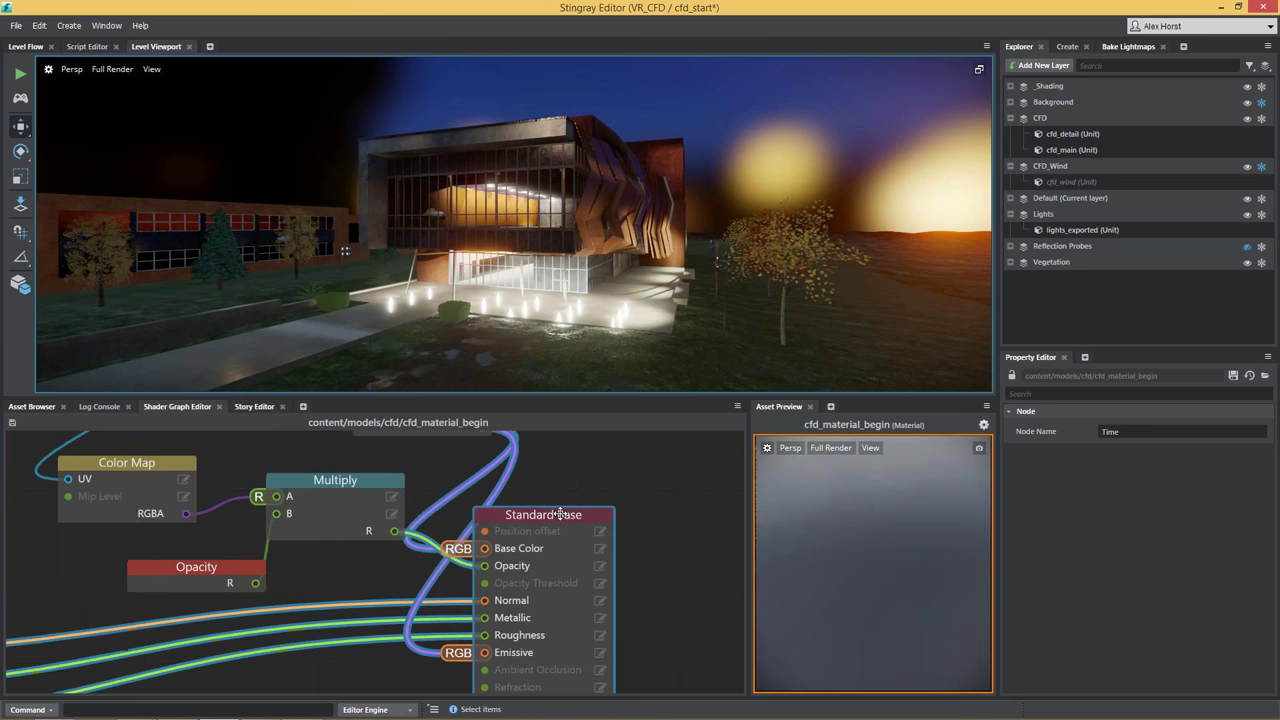
Step: Raise the CFD material's Opacity to 1.3621 to preview the airflow in an enlarged viewport, and return it to 0
click(722, 551)
click(1261, 641)
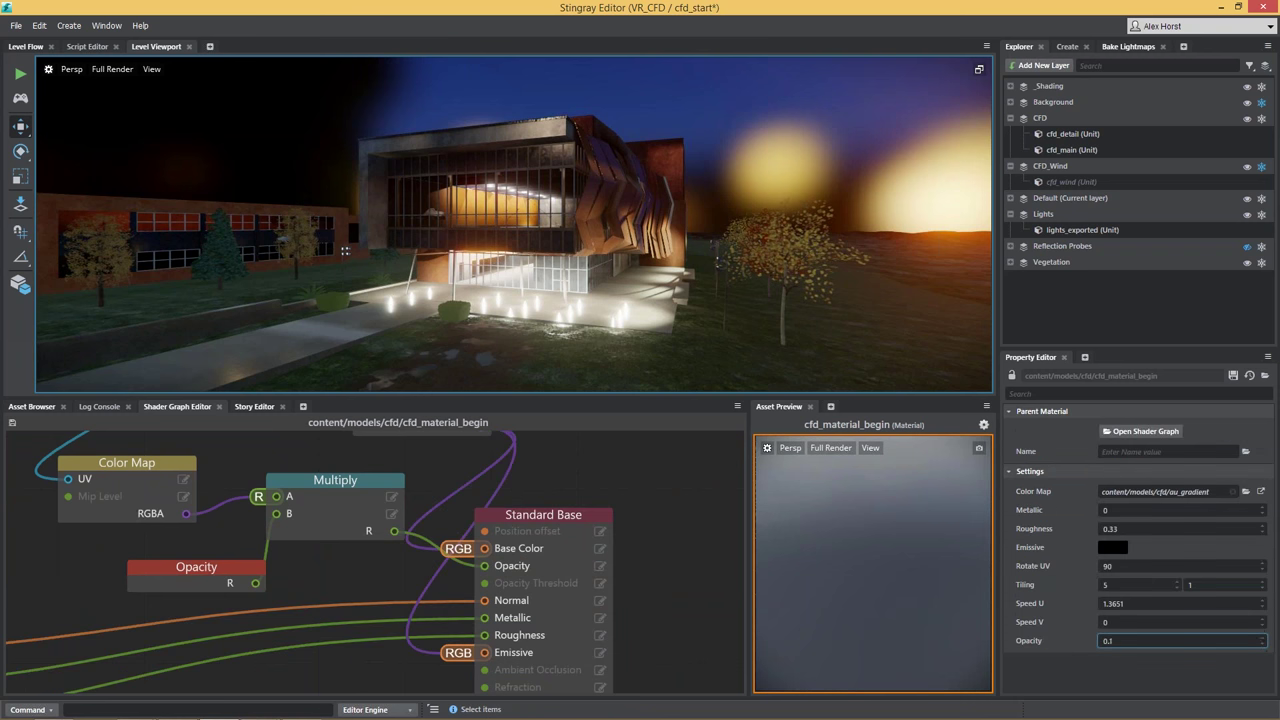
drag(1261, 636, 1261, 630)
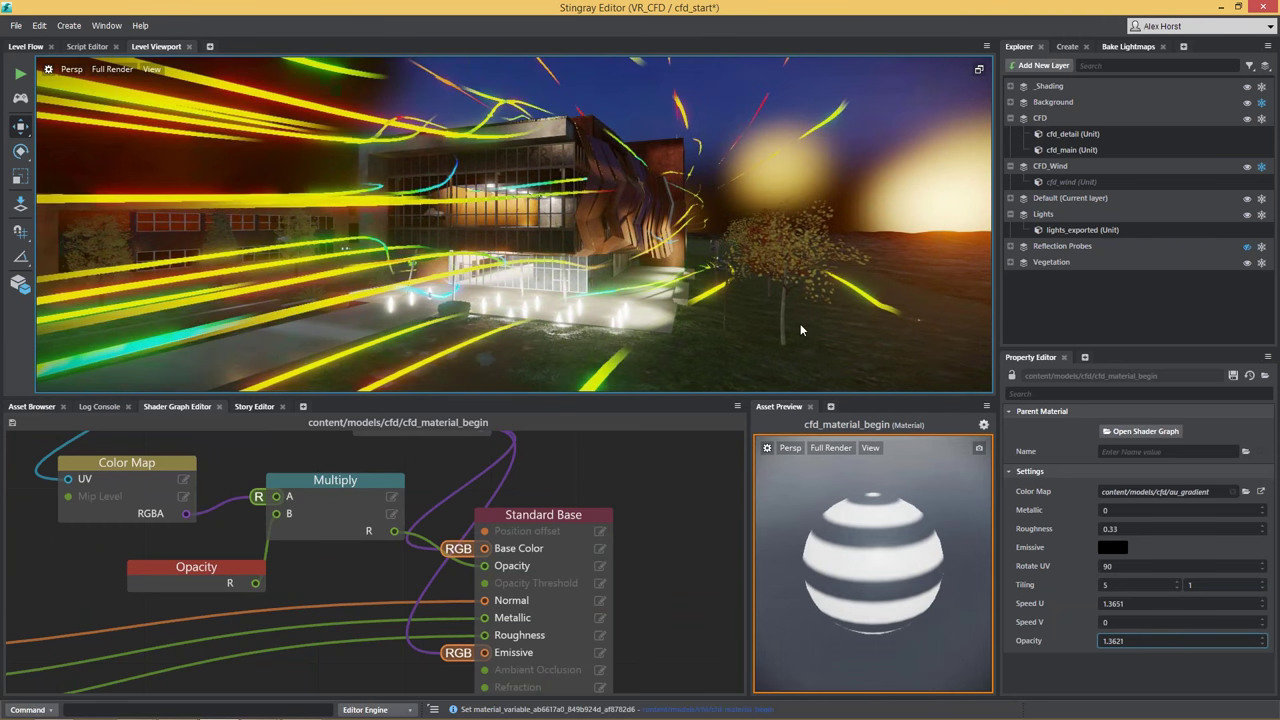
drag(672, 396, 680, 558)
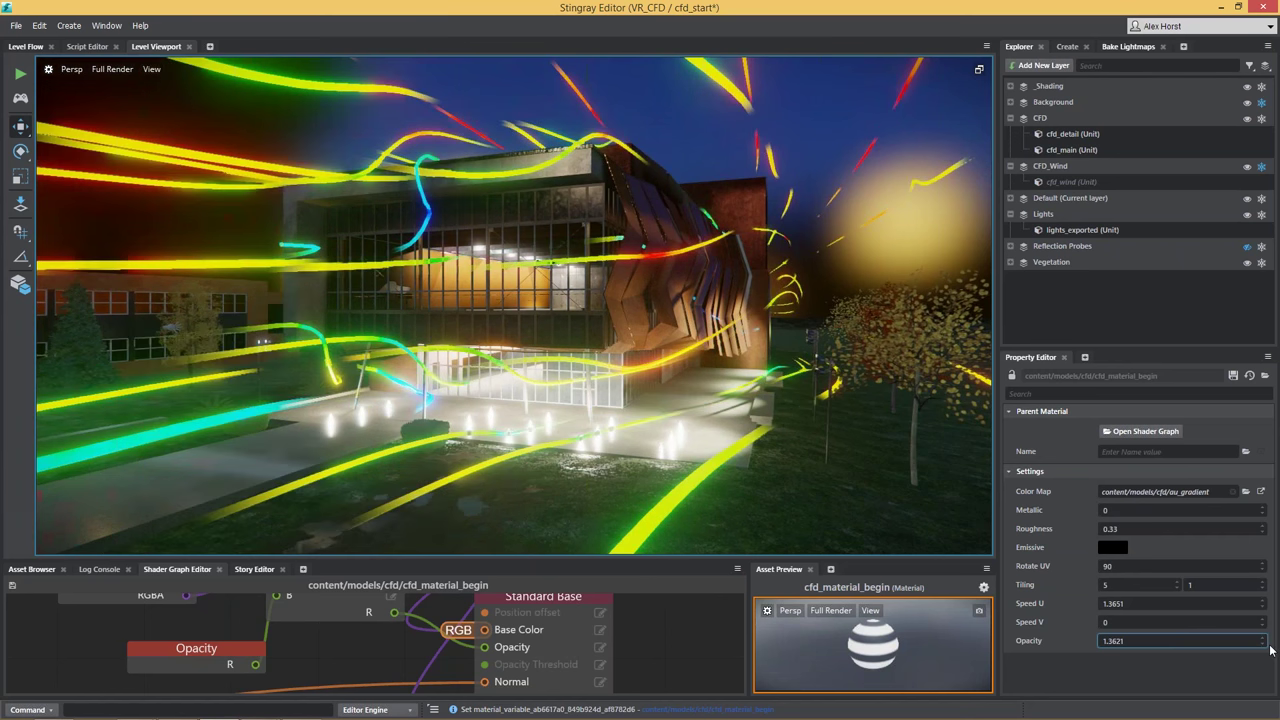
drag(1263, 642, 1263, 700)
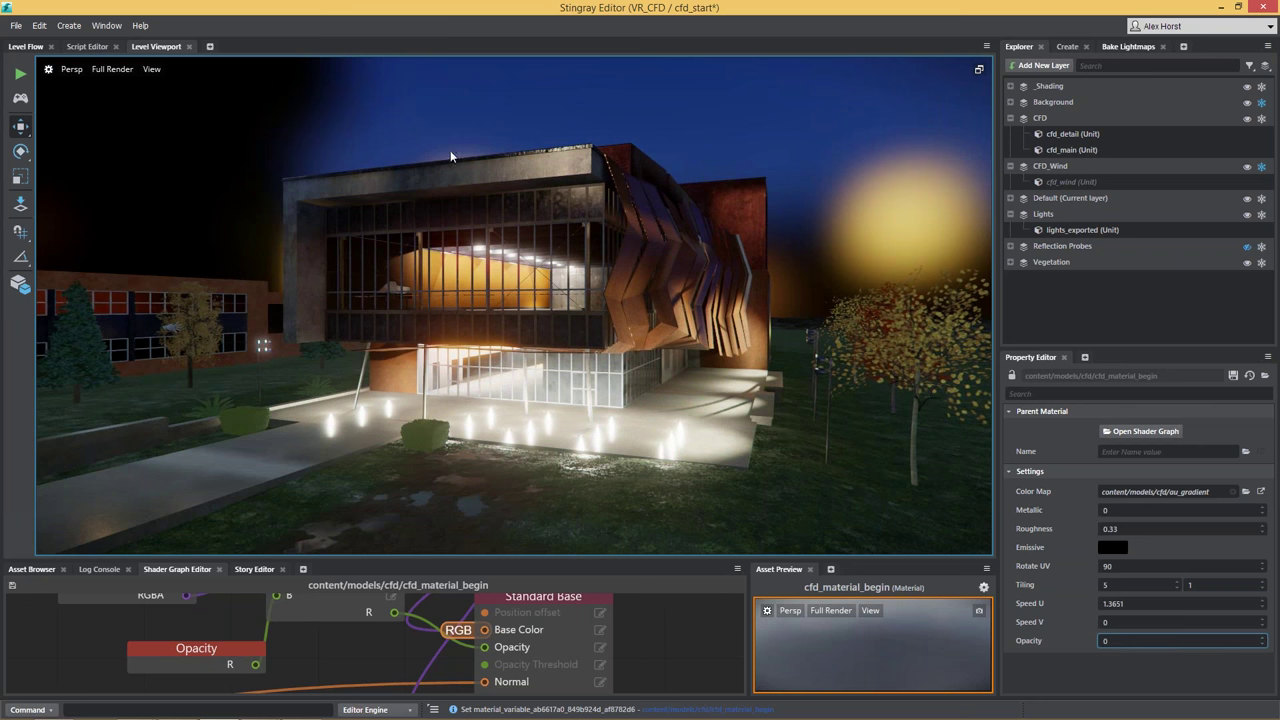
Step: Open the Story Editor, enlarge it and load the WindFadeIn story
click(258, 569)
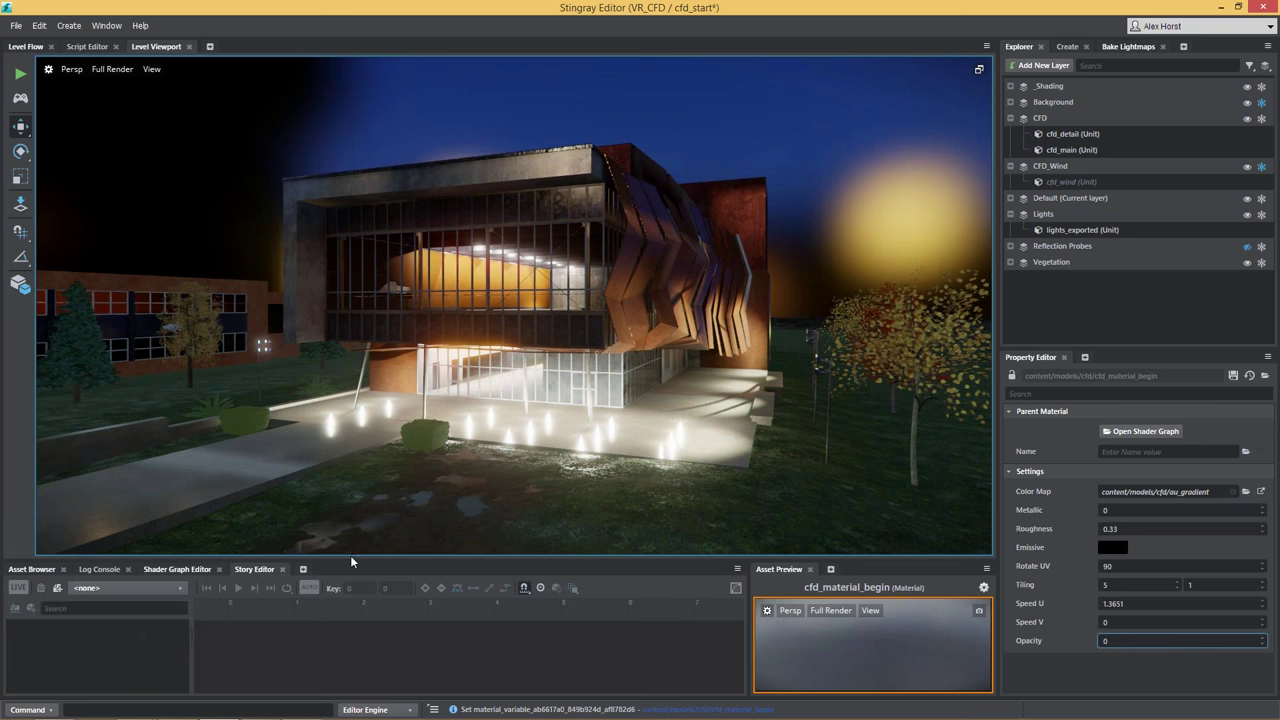
drag(348, 557, 365, 448)
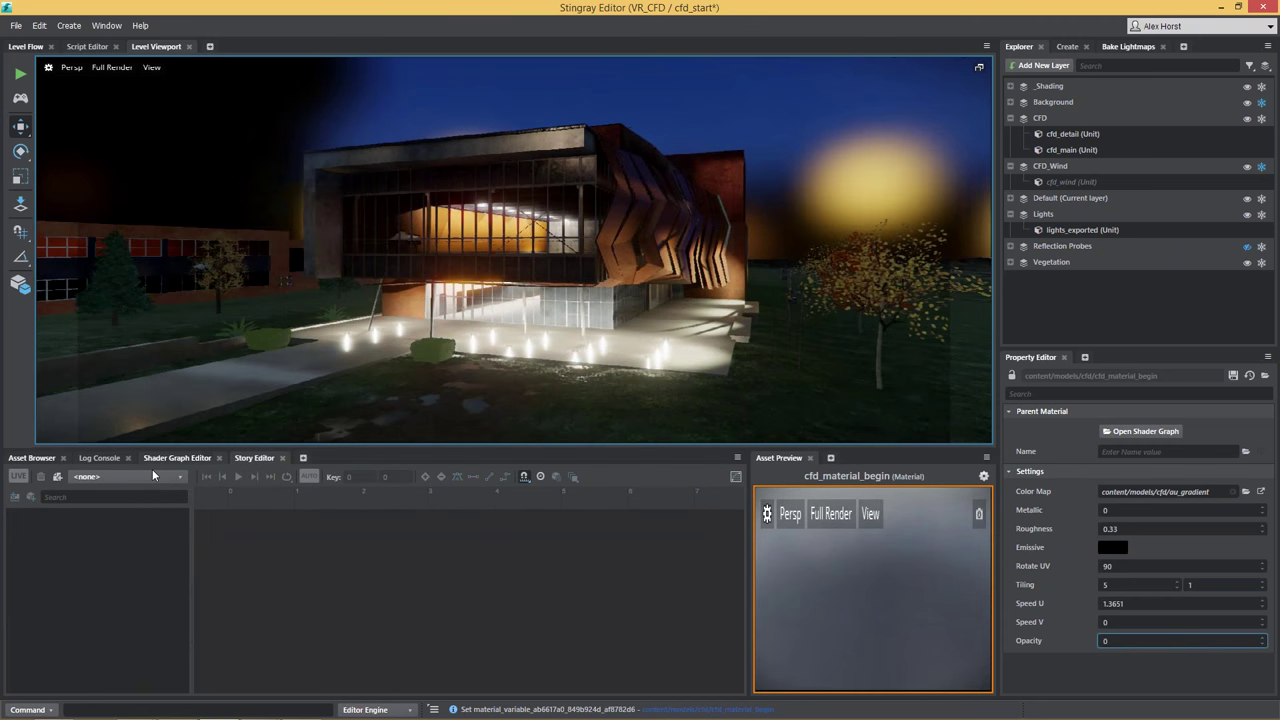
click(120, 477)
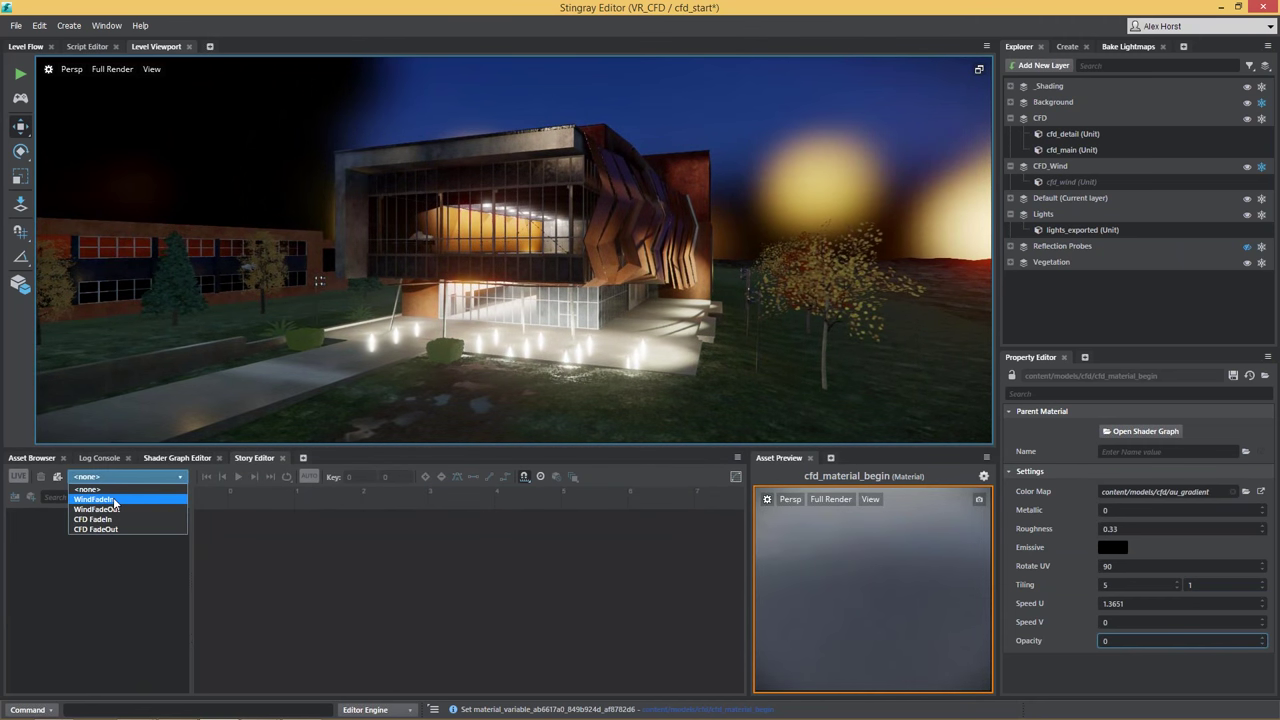
click(93, 499)
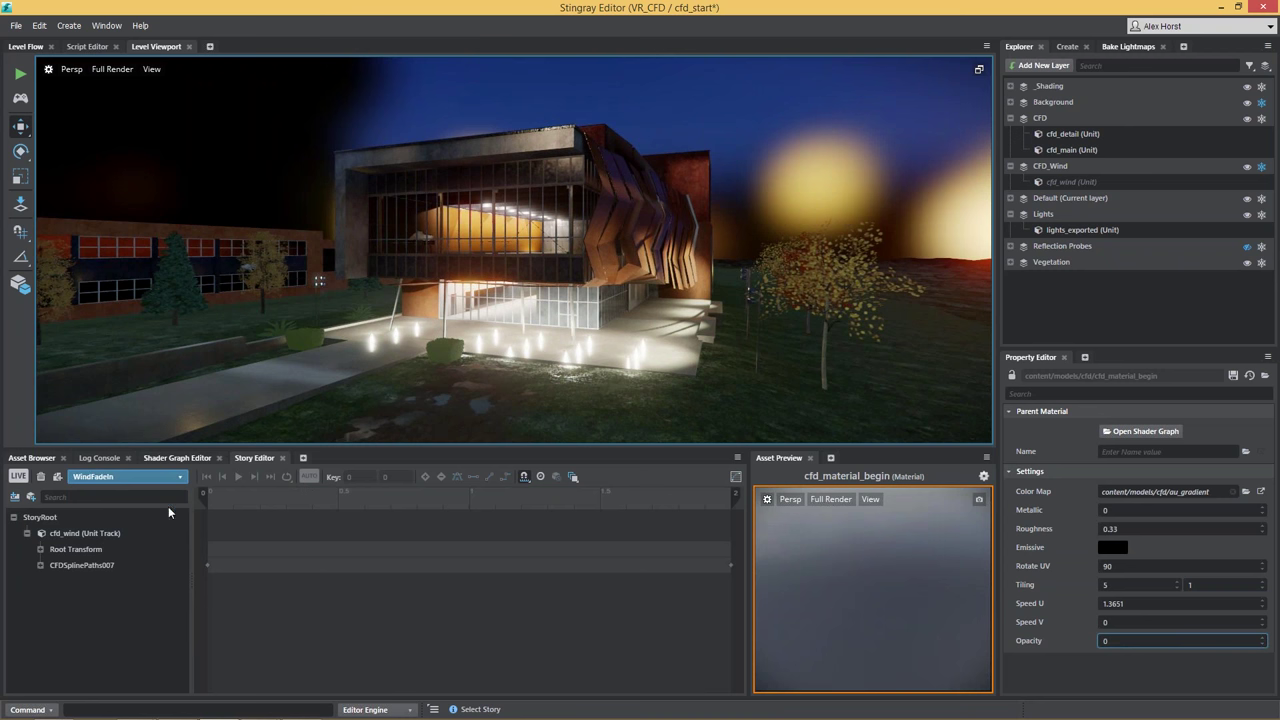
Step: Turn on live mode and expand CFDSplinePaths007 down to its default material variable track, selecting that track
click(18, 476)
click(40, 566)
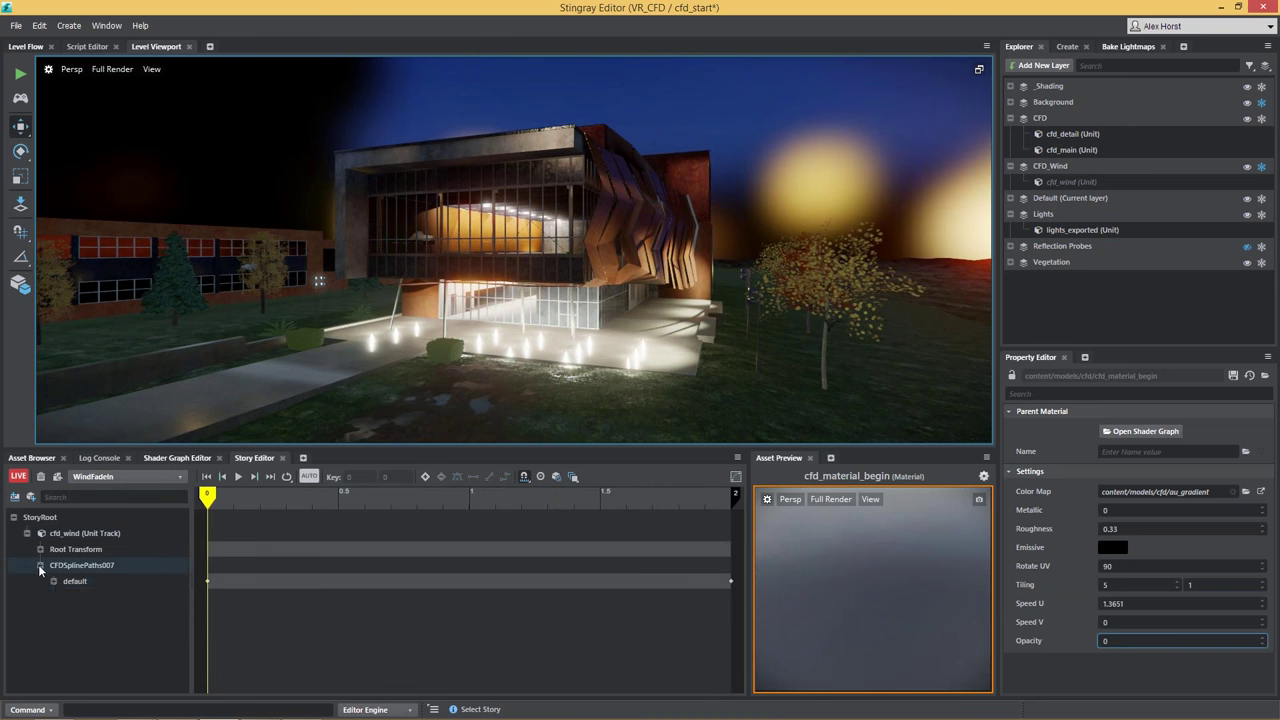
click(54, 582)
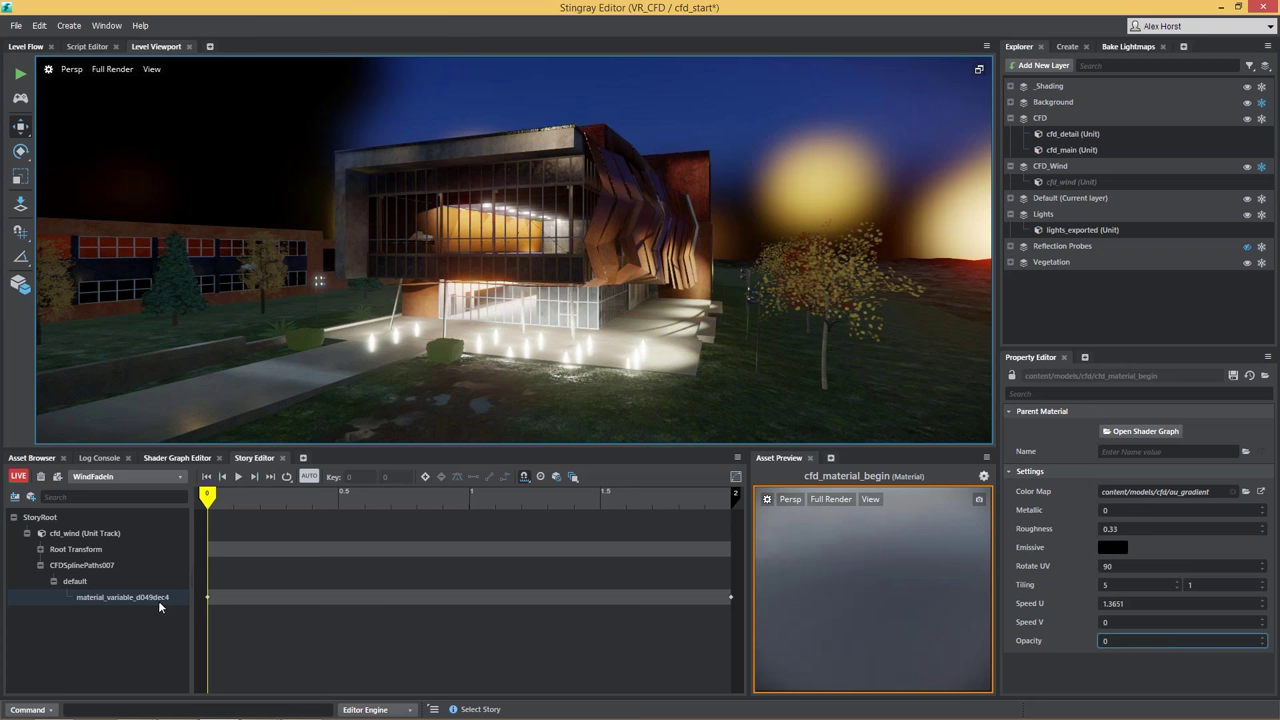
click(133, 602)
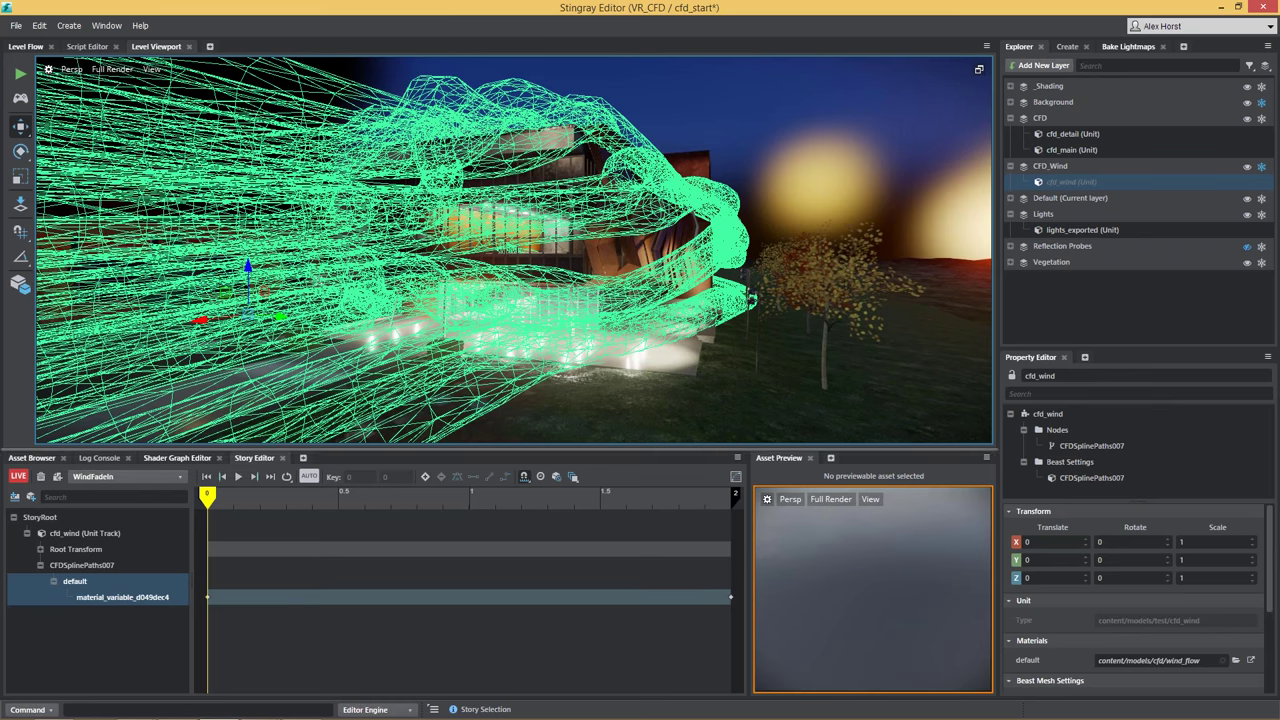
Step: Scrub the WindFadeIn story to about 1.9 and back to 0 to preview the fade, and turn off live mode
drag(209, 496, 694, 540)
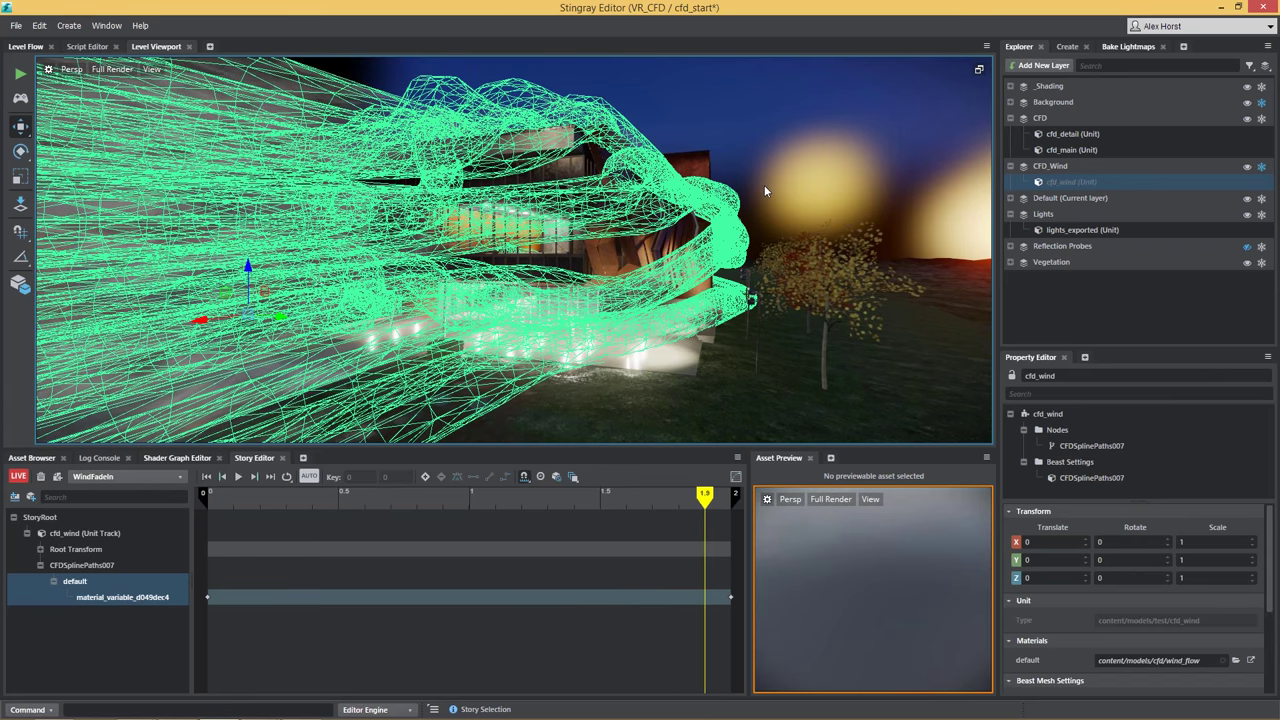
click(719, 398)
drag(712, 497, 207, 533)
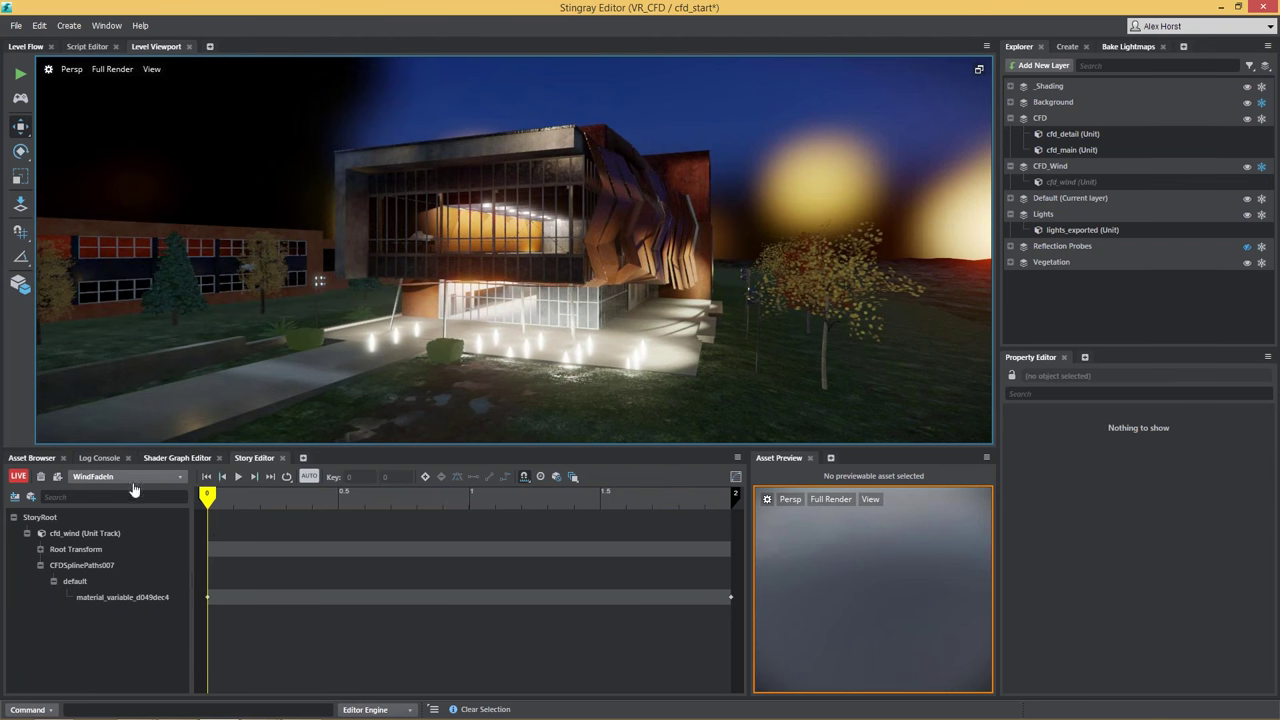
click(18, 476)
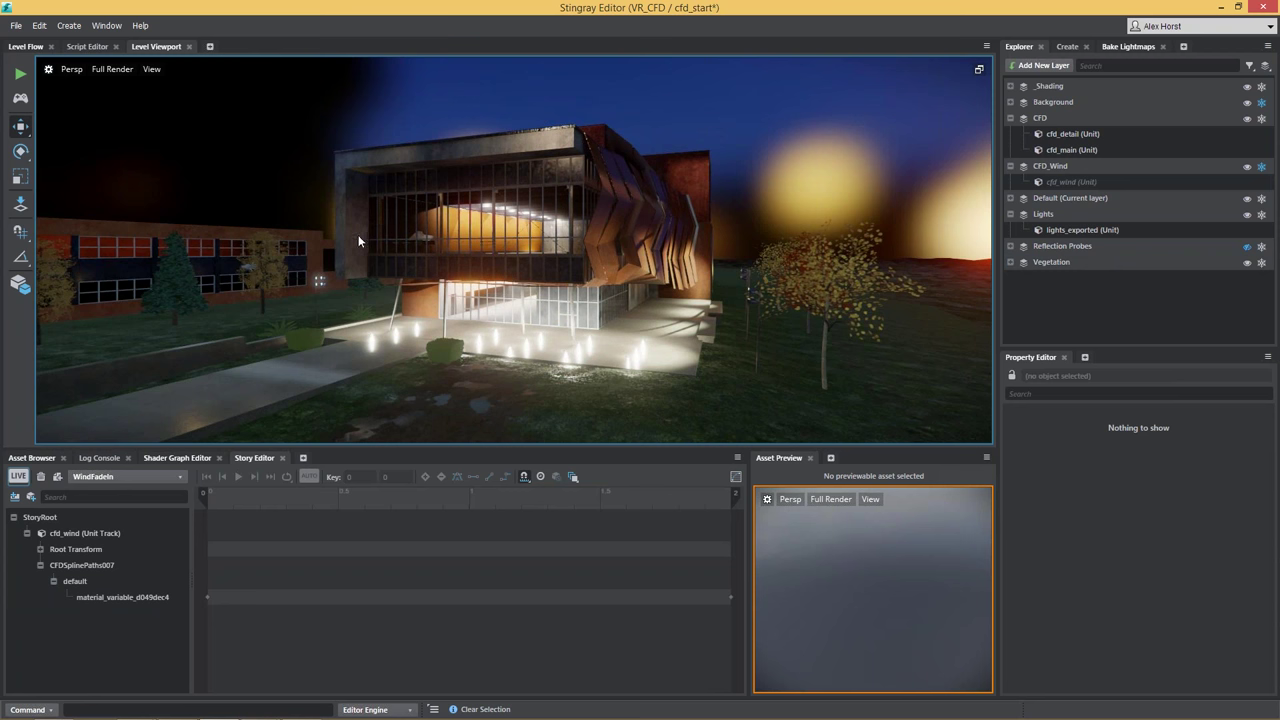
Step: Open the Level Flow graph and add a Keyboard Button input node below the Level Loaded node
click(28, 47)
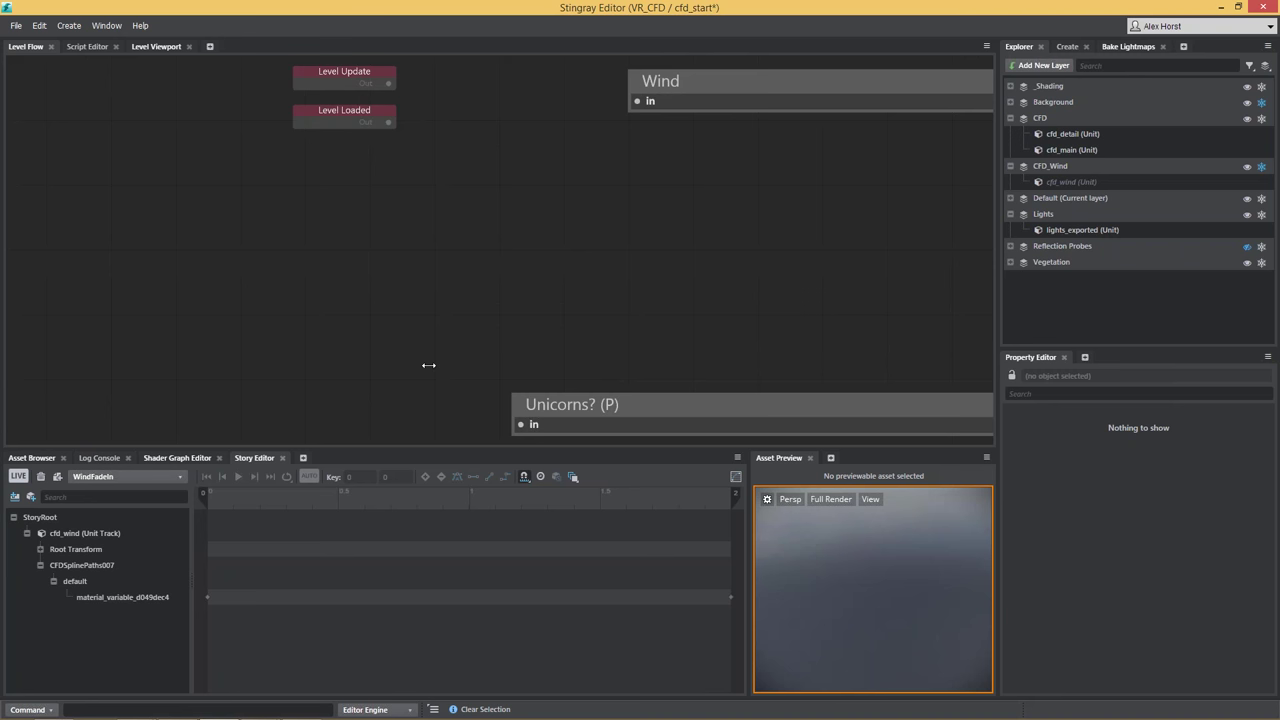
scroll(473, 218, up, 1)
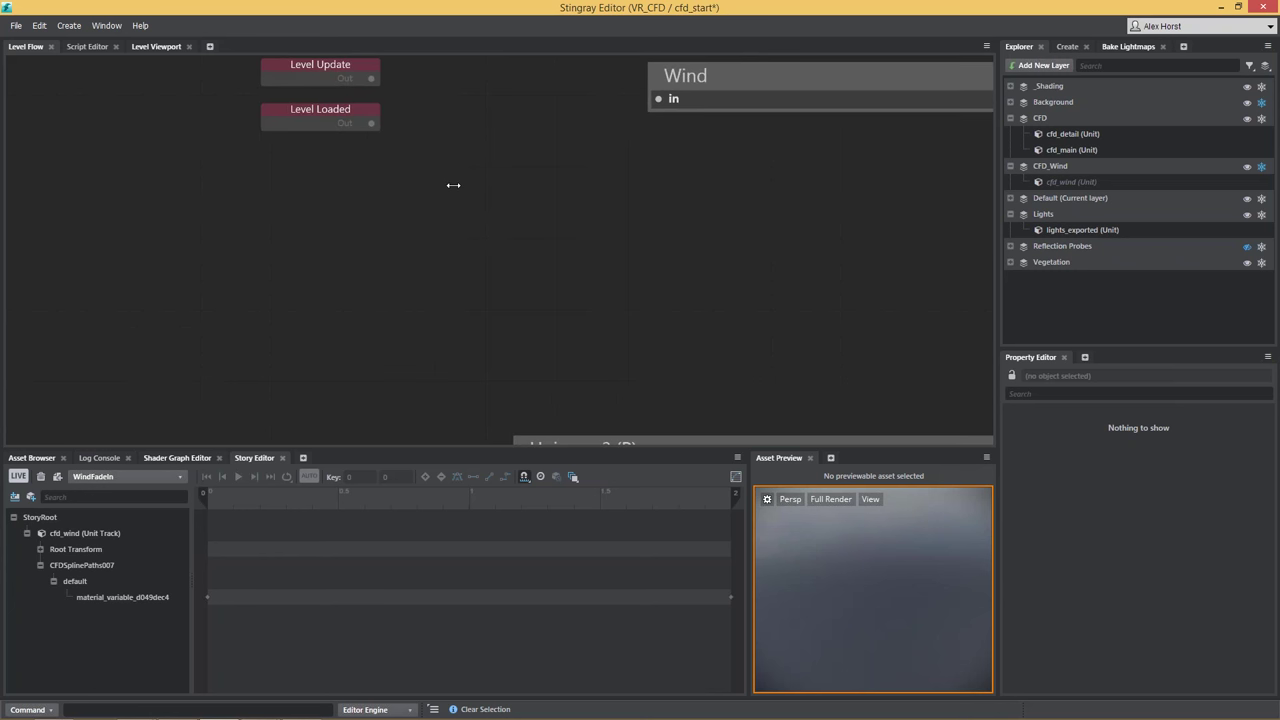
right_click(338, 234)
key(Escape)
right_click(337, 229)
mouse_move(382, 395)
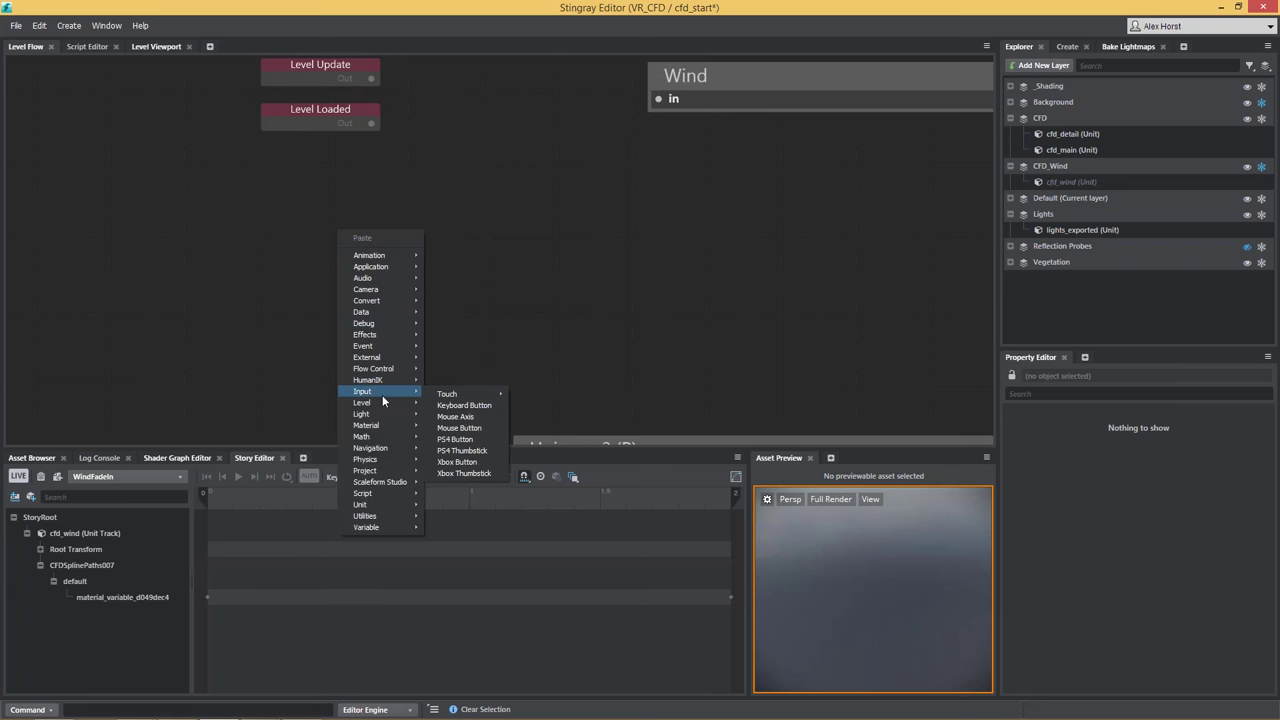
click(481, 410)
scroll(462, 327, up, 1)
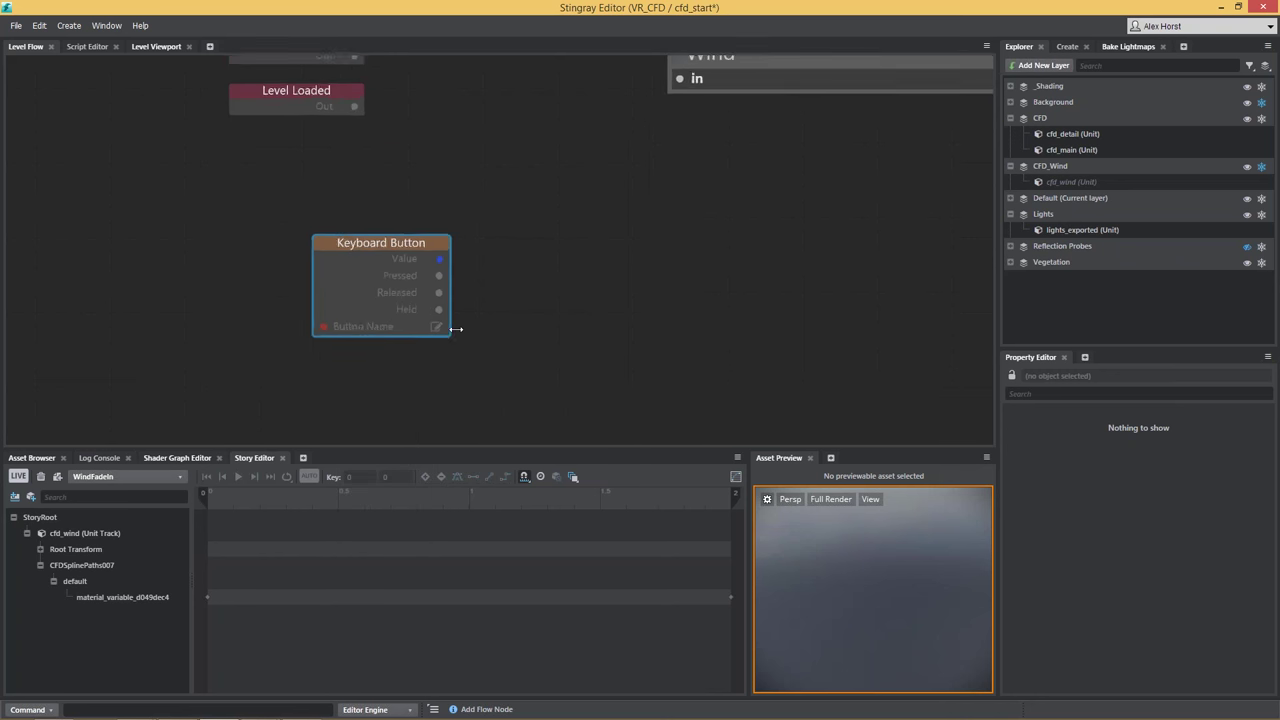
Step: Assign the 1 key as the button name of the Keyboard Button node
click(425, 340)
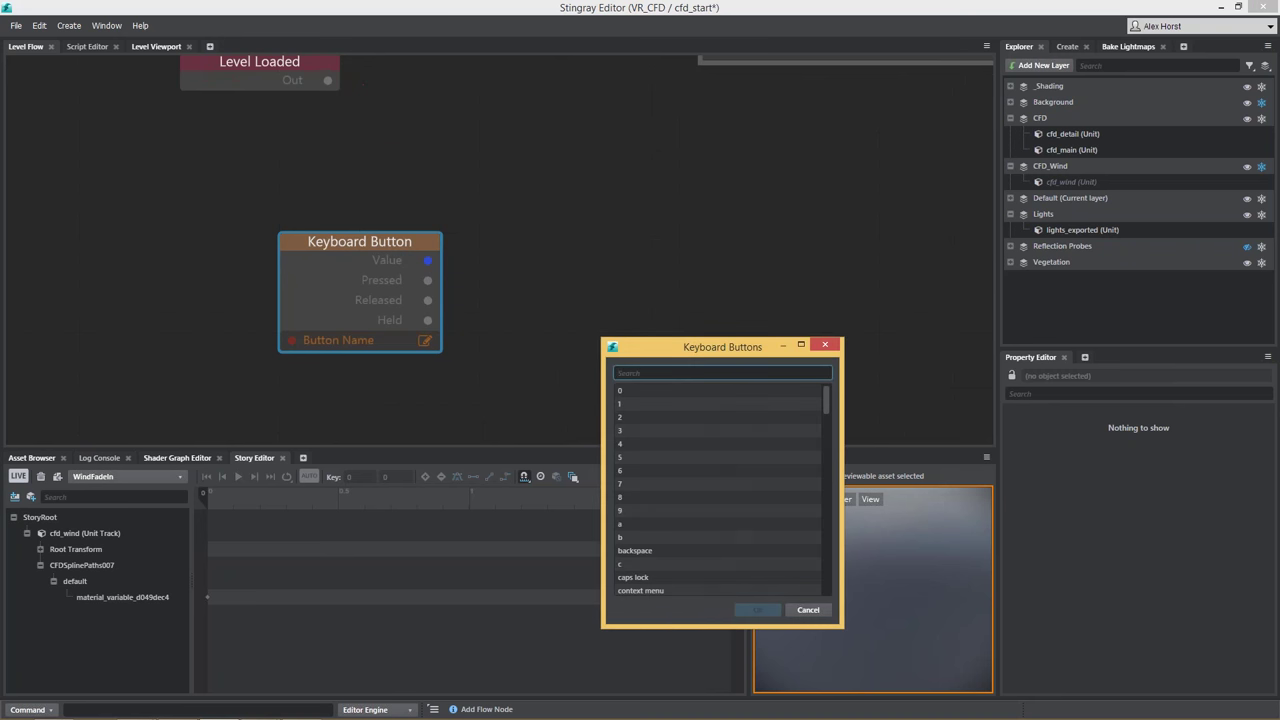
text(f)
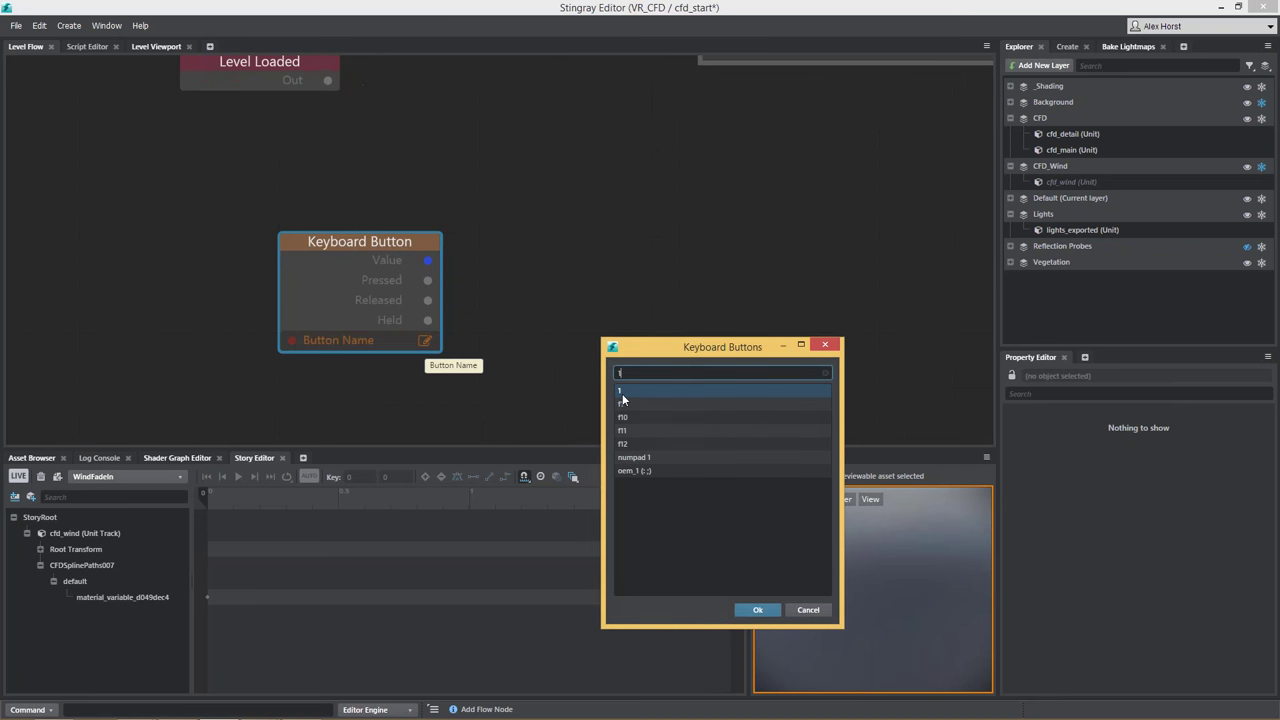
click(757, 609)
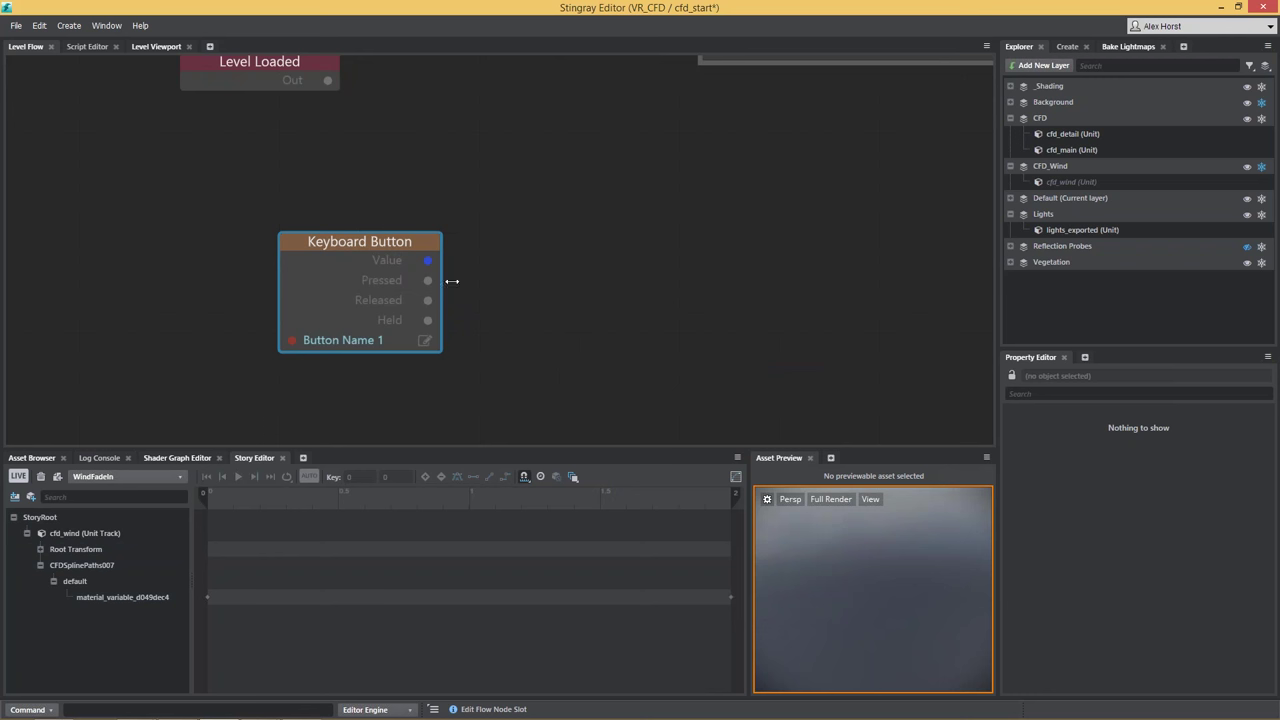
Step: Load the CFD FadeIn story in the Story Editor and deselect the Keyboard Button node
click(125, 476)
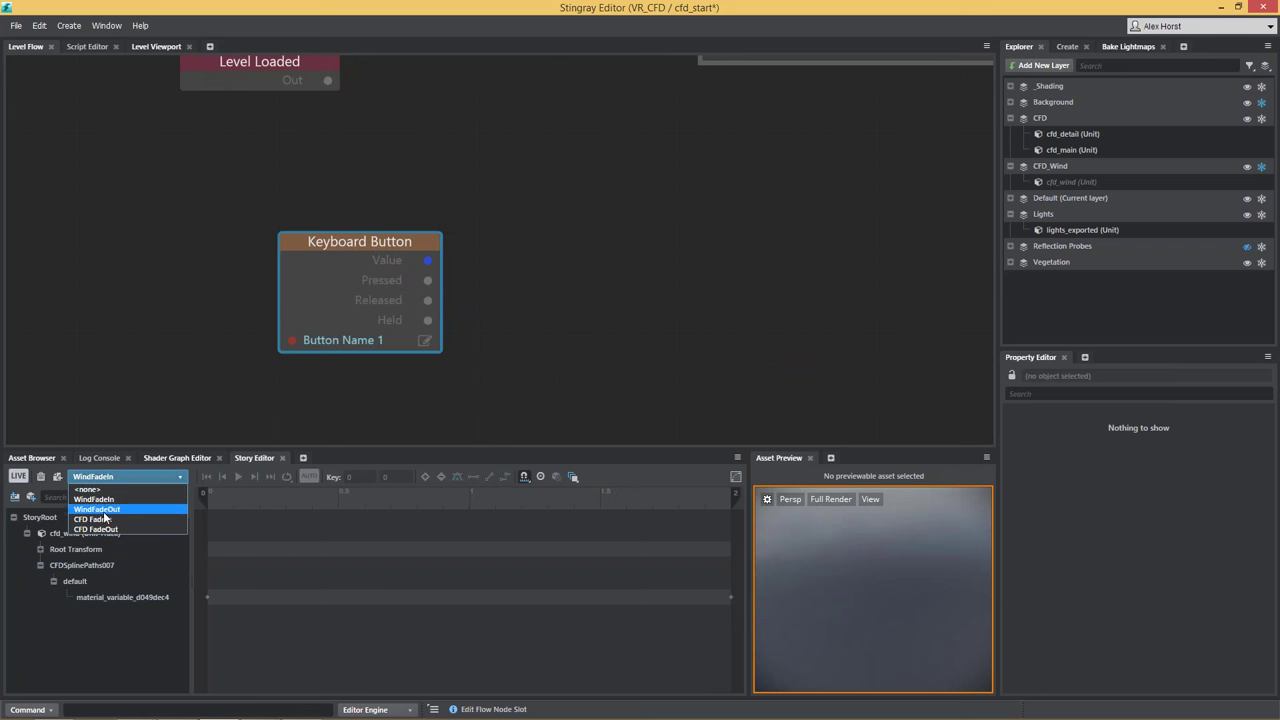
click(106, 520)
click(516, 294)
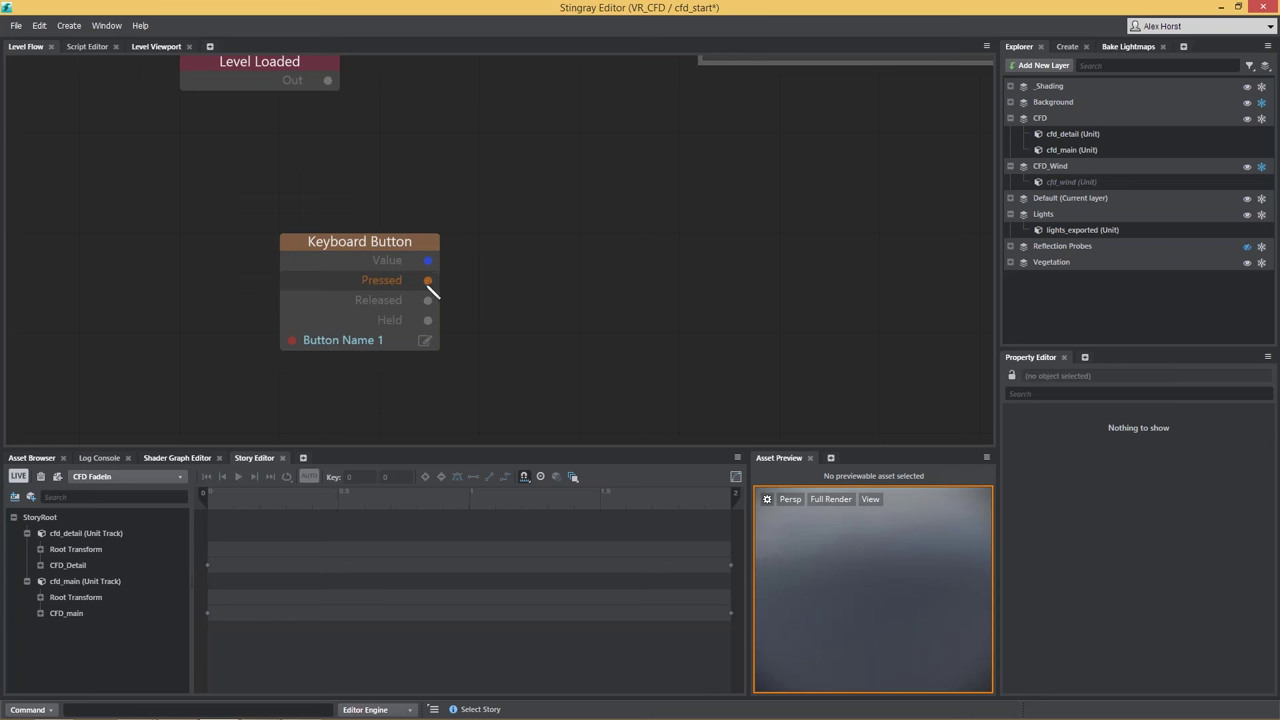
Step: Add a Toggle node beside the Keyboard Button node and connect the button's Pressed output to the Toggle's In
drag(337, 243, 175, 263)
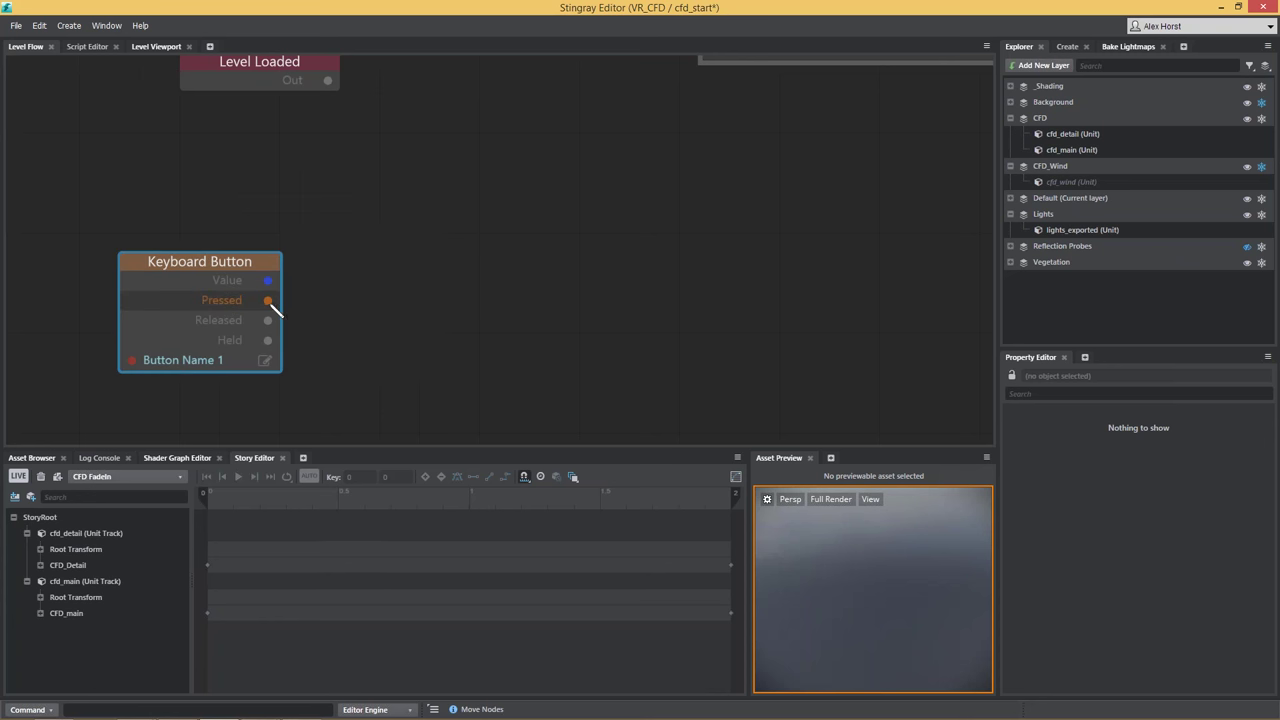
drag(268, 300, 420, 287)
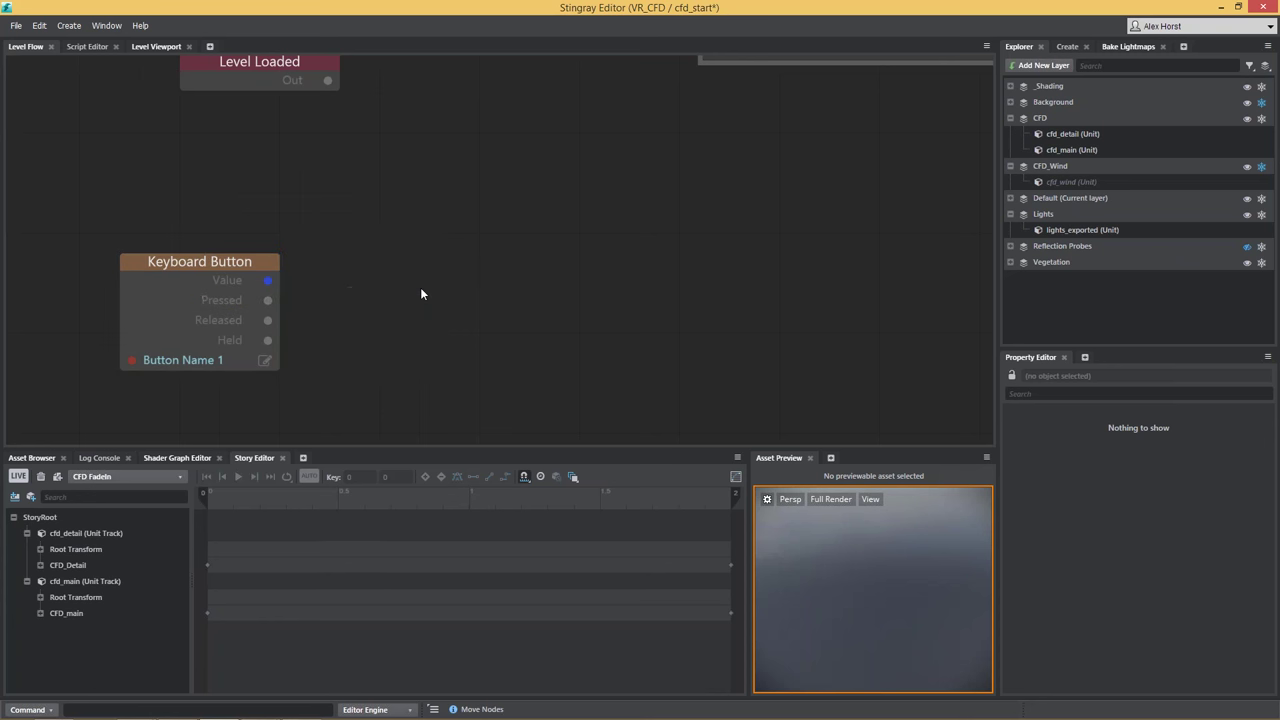
key(Tab)
text(togg)
key(Return)
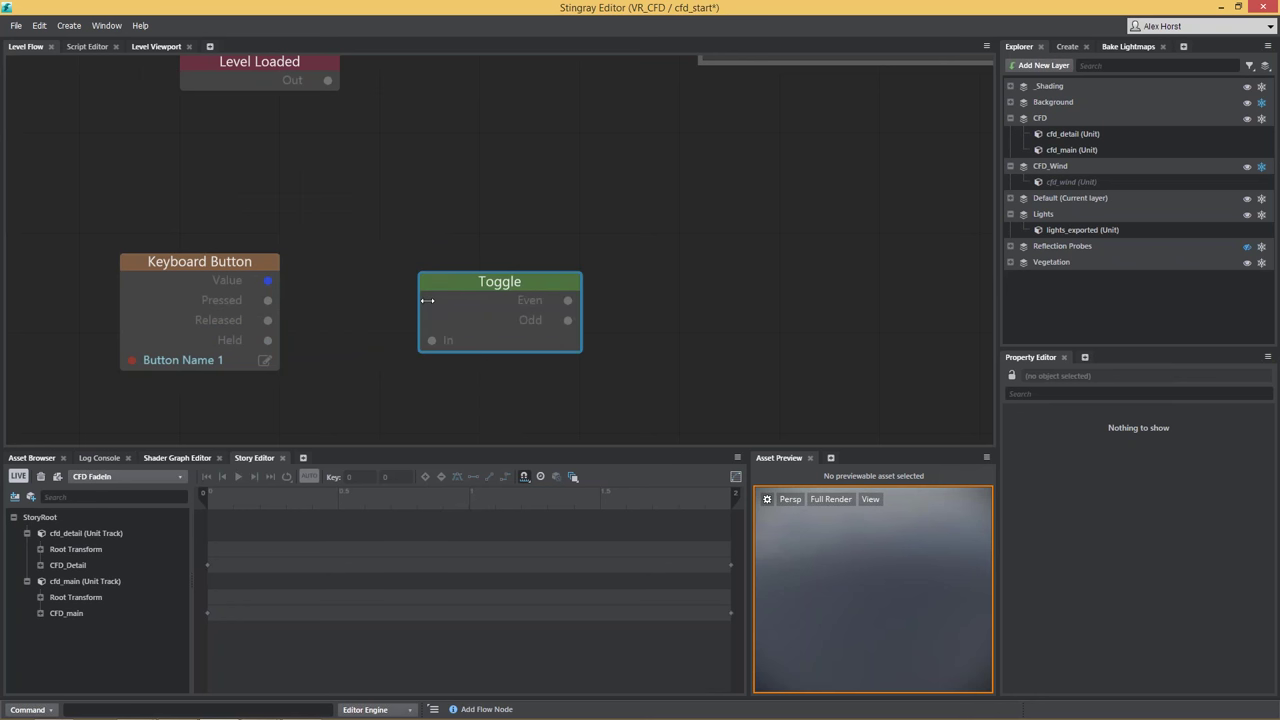
drag(267, 300, 433, 341)
drag(570, 302, 490, 302)
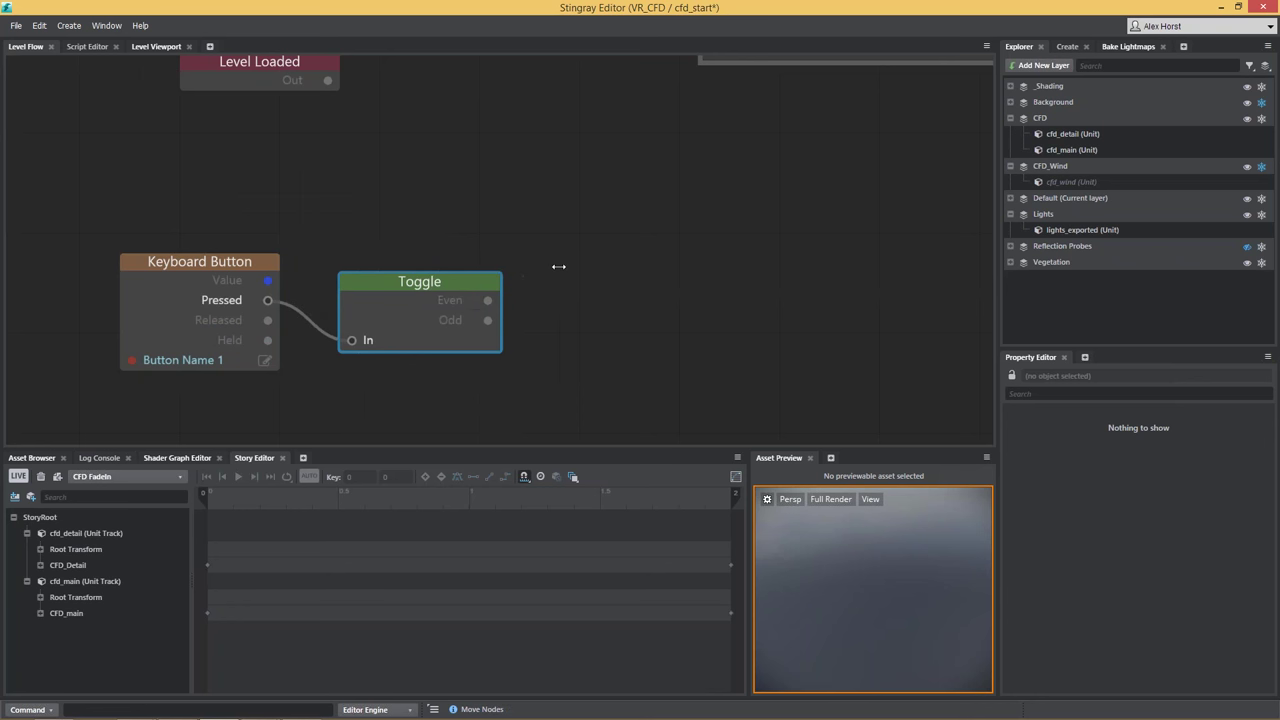
Step: Add a Level Story node beyond the Toggle node and assign the CFD FadeIn story to it
drag(603, 242, 704, 254)
text(story)
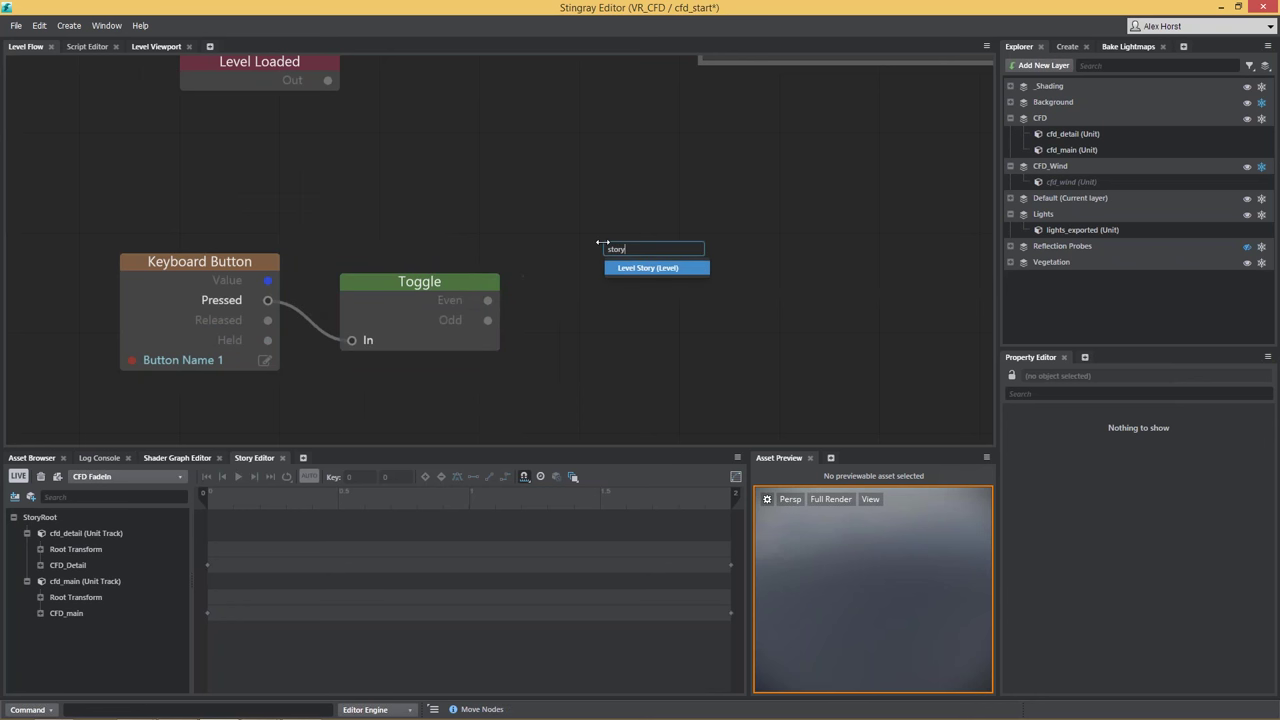
click(628, 273)
drag(680, 241, 700, 121)
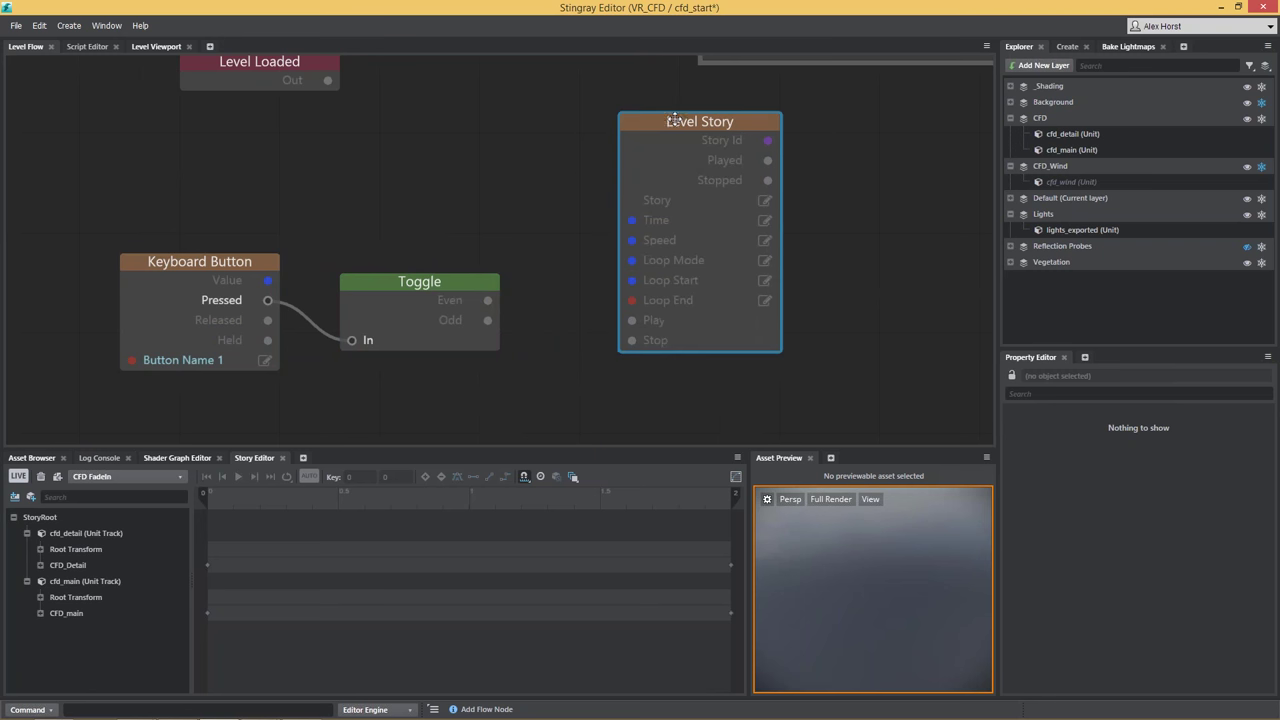
click(765, 201)
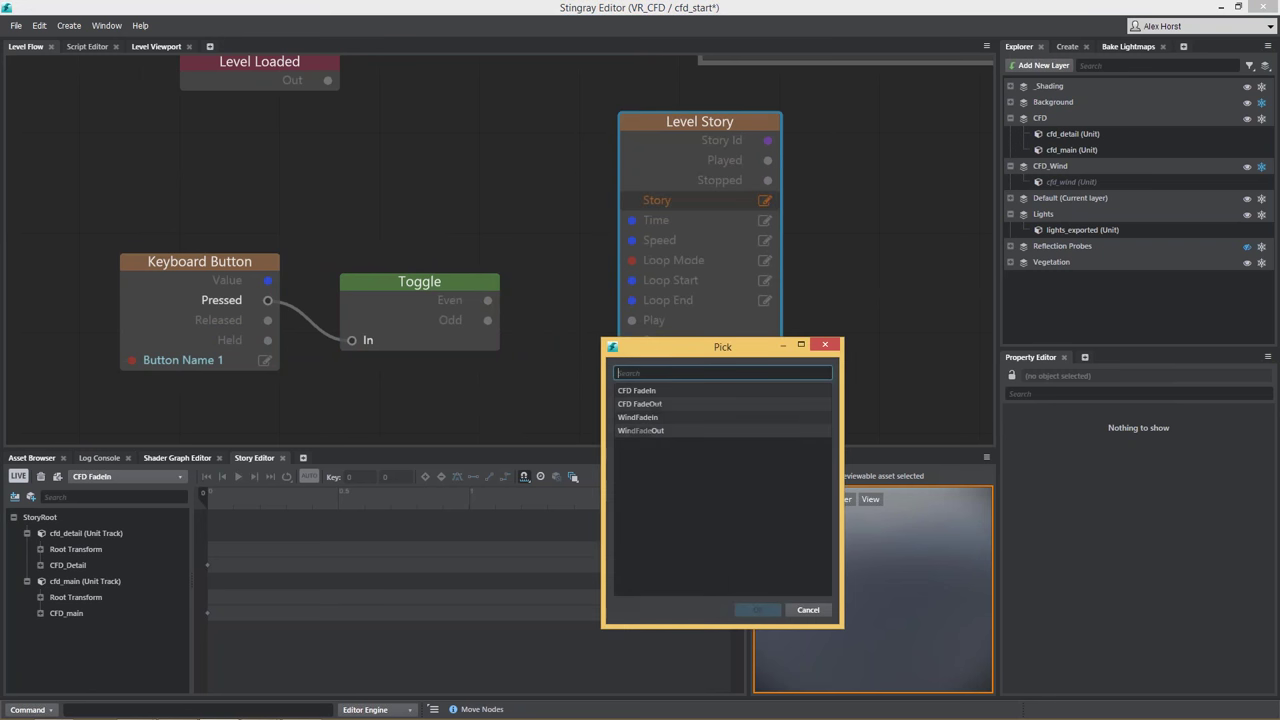
click(651, 392)
key(Return)
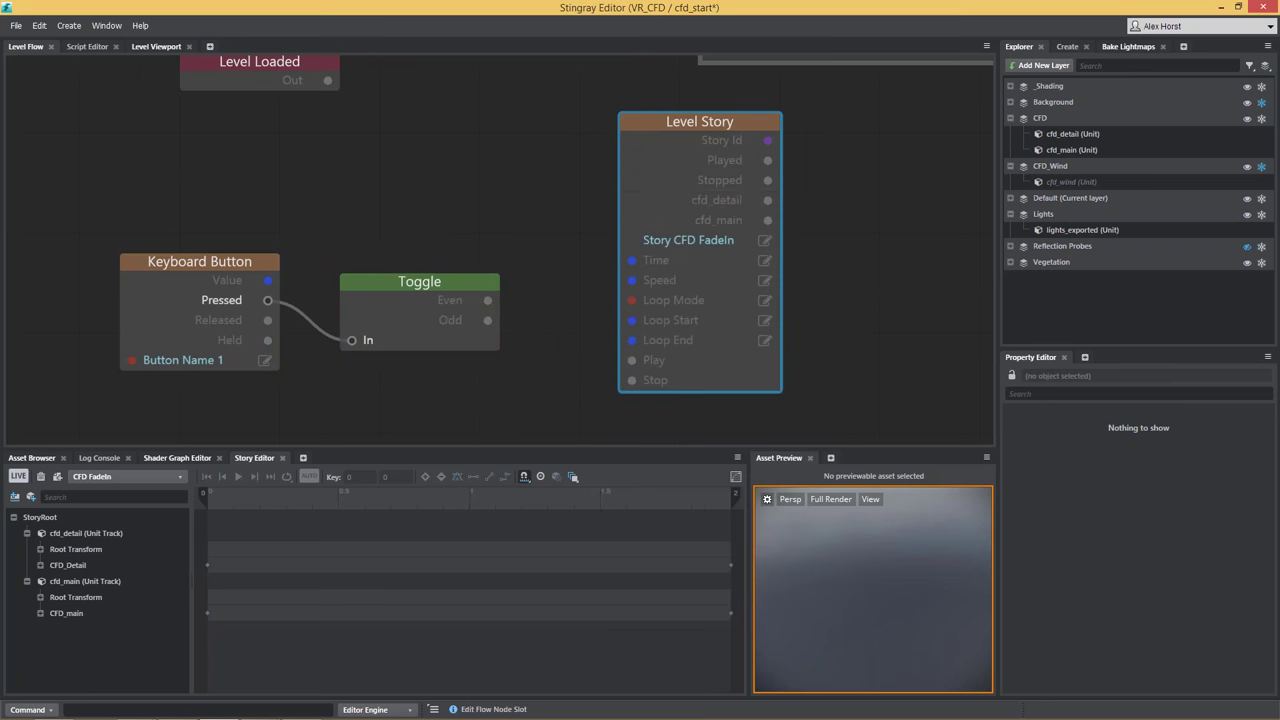
Step: Duplicate the Level Story node below the original and assign the CFD FadeOut story to the copy
drag(815, 140, 715, 418)
middle_drag(766, 350, 812, 270)
scroll(666, 214, down, 2)
drag(267, 154, 760, 378)
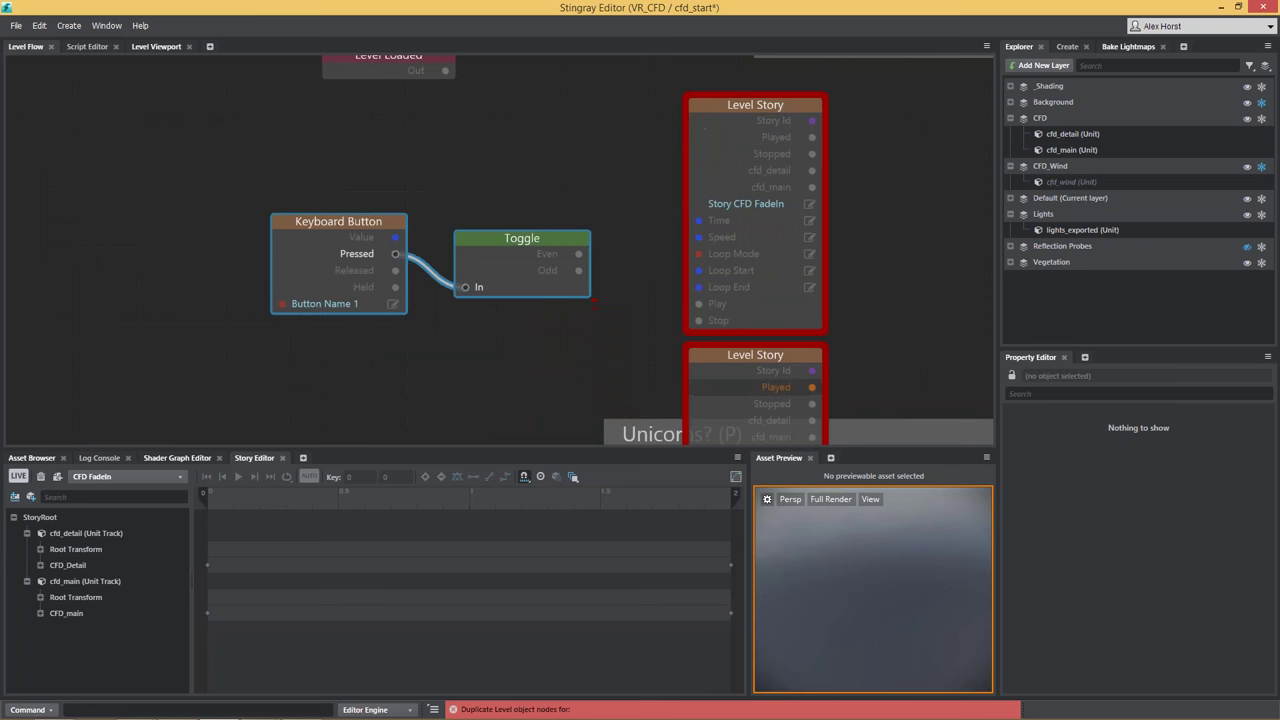
drag(760, 100, 297, 128)
middle_drag(394, 384, 760, 240)
click(686, 309)
scroll(760, 240, up, 1)
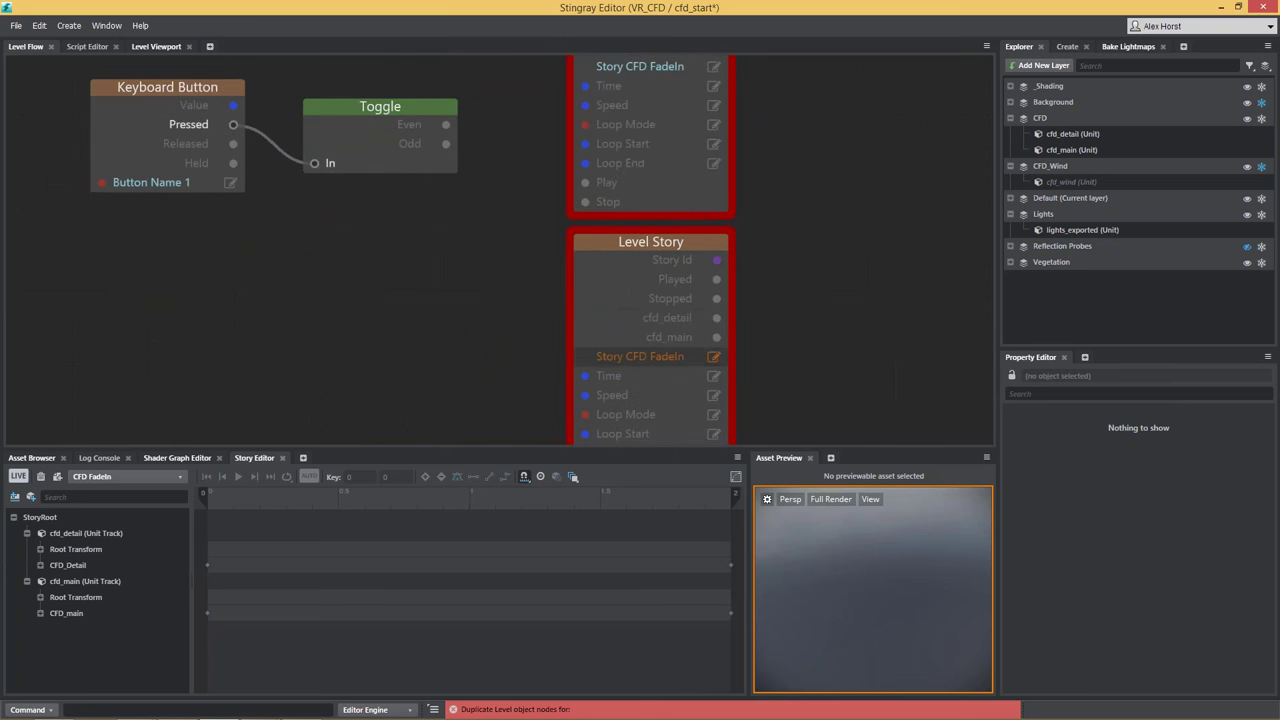
click(714, 360)
double_click(640, 403)
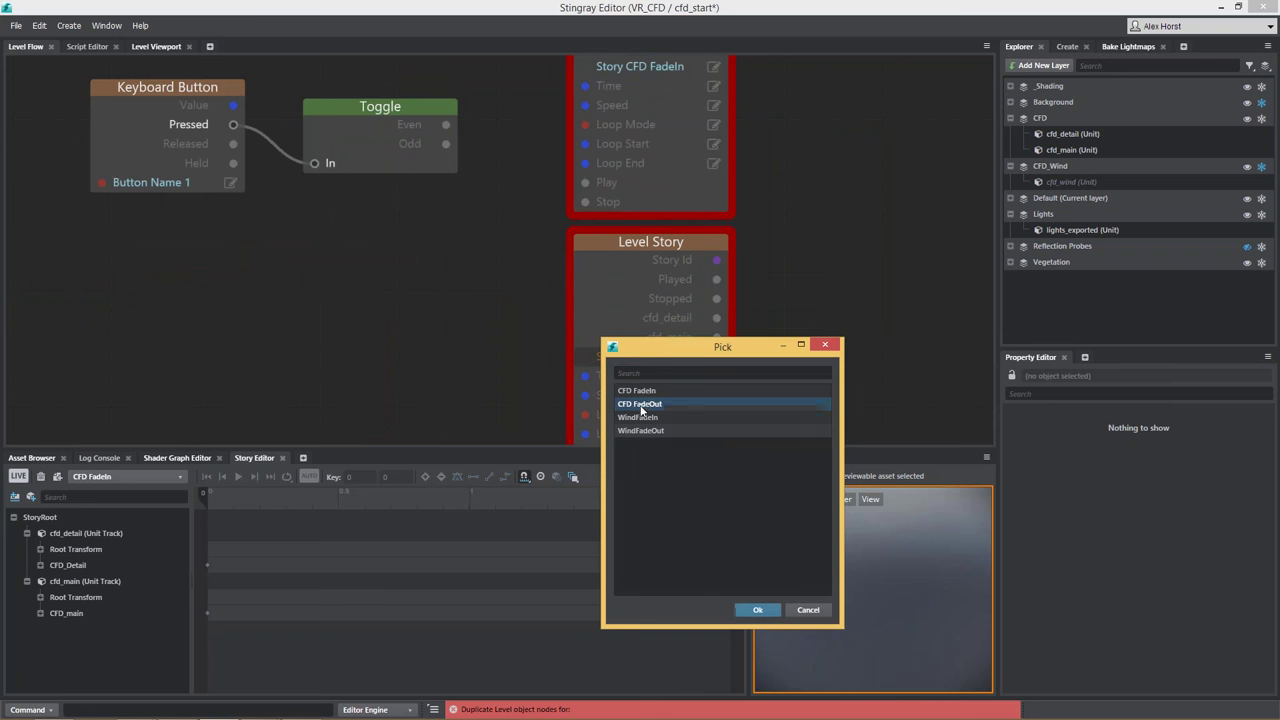
Step: Connect the Toggle's Even output to Play on the CFD FadeIn node and Odd to Play on the CFD FadeOut node
middle_drag(448, 134, 396, 252)
drag(394, 244, 532, 301)
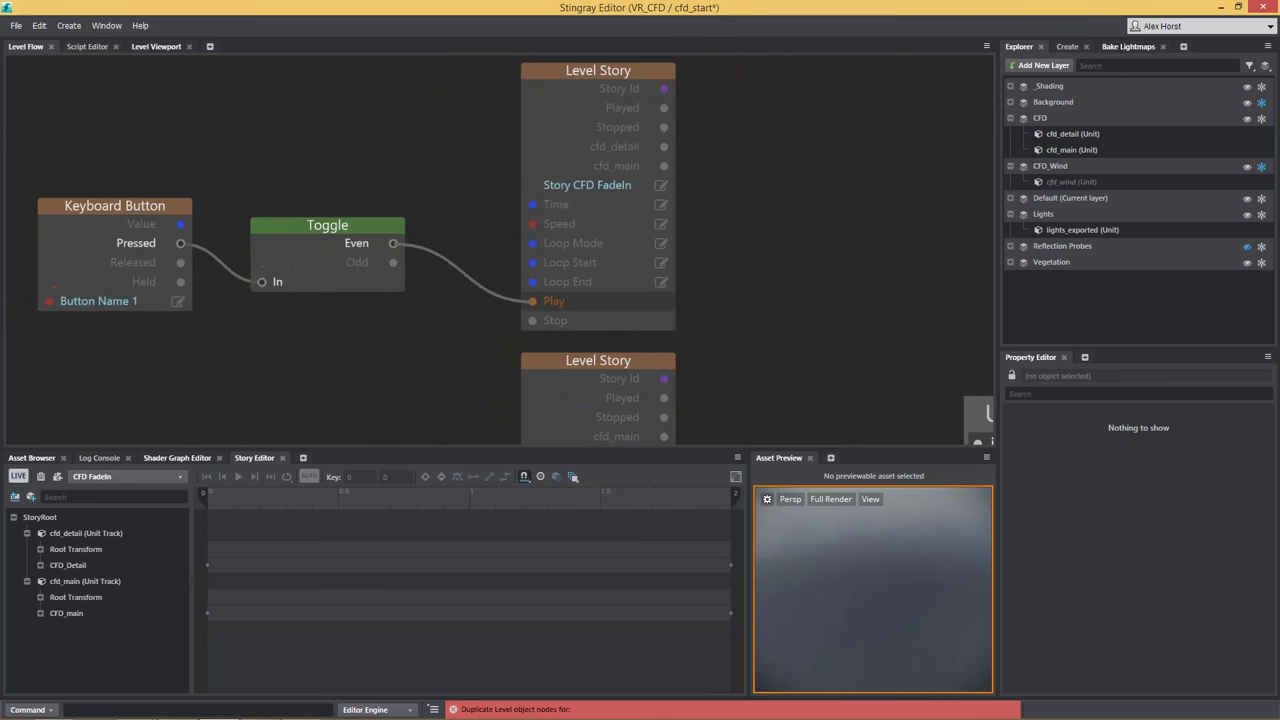
scroll(470, 294, down, 1)
middle_drag(482, 386, 469, 197)
drag(402, 85, 519, 357)
middle_drag(519, 357, 523, 379)
middle_drag(167, 82, 174, 196)
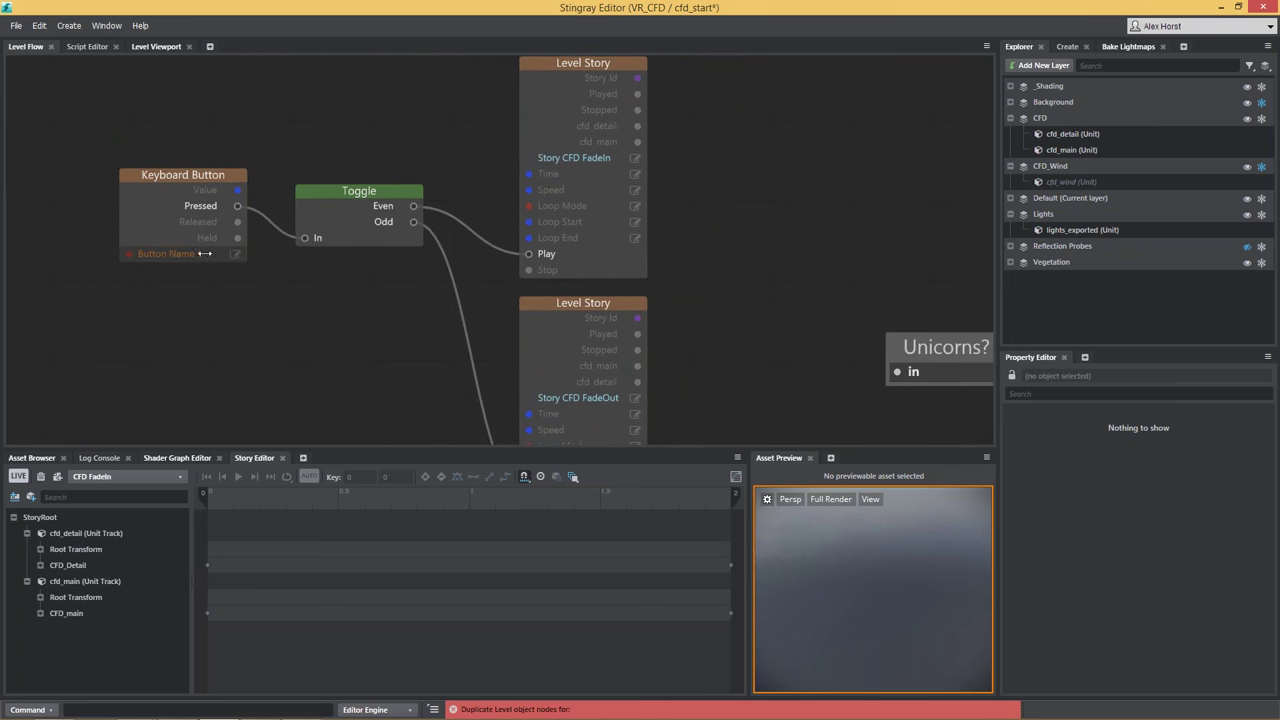
drag(389, 206, 372, 222)
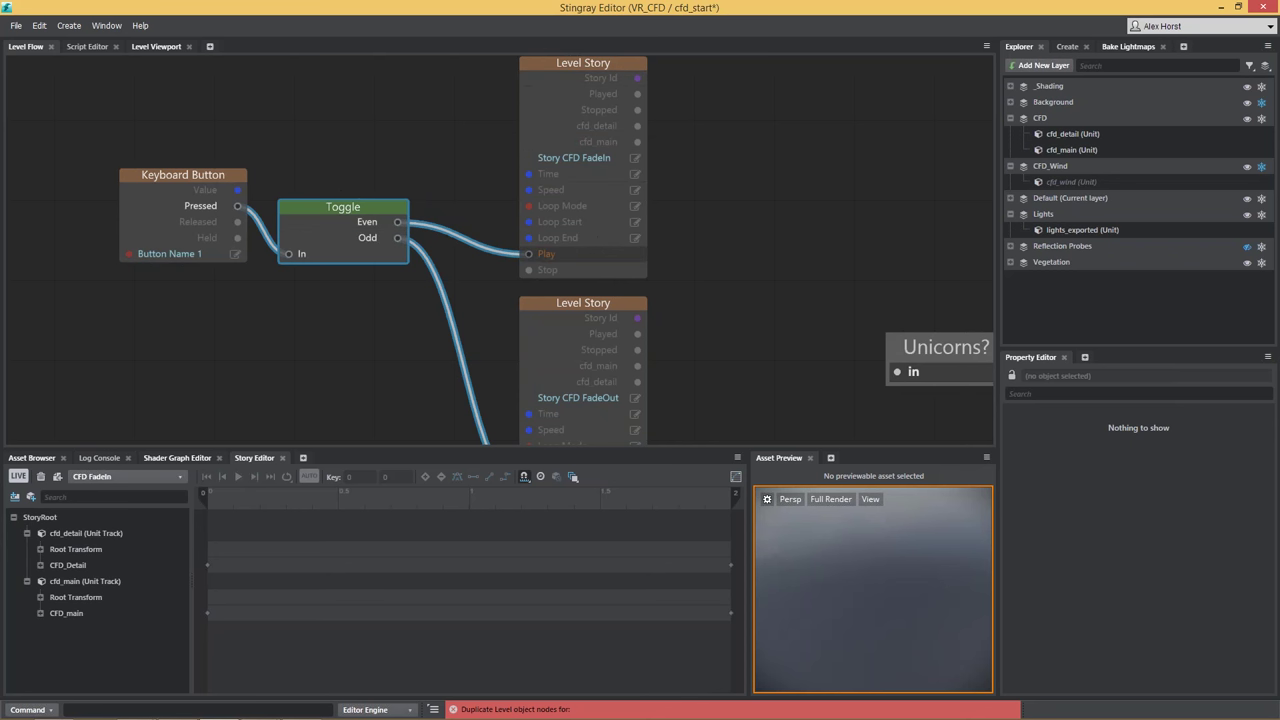
middle_drag(480, 366, 469, 268)
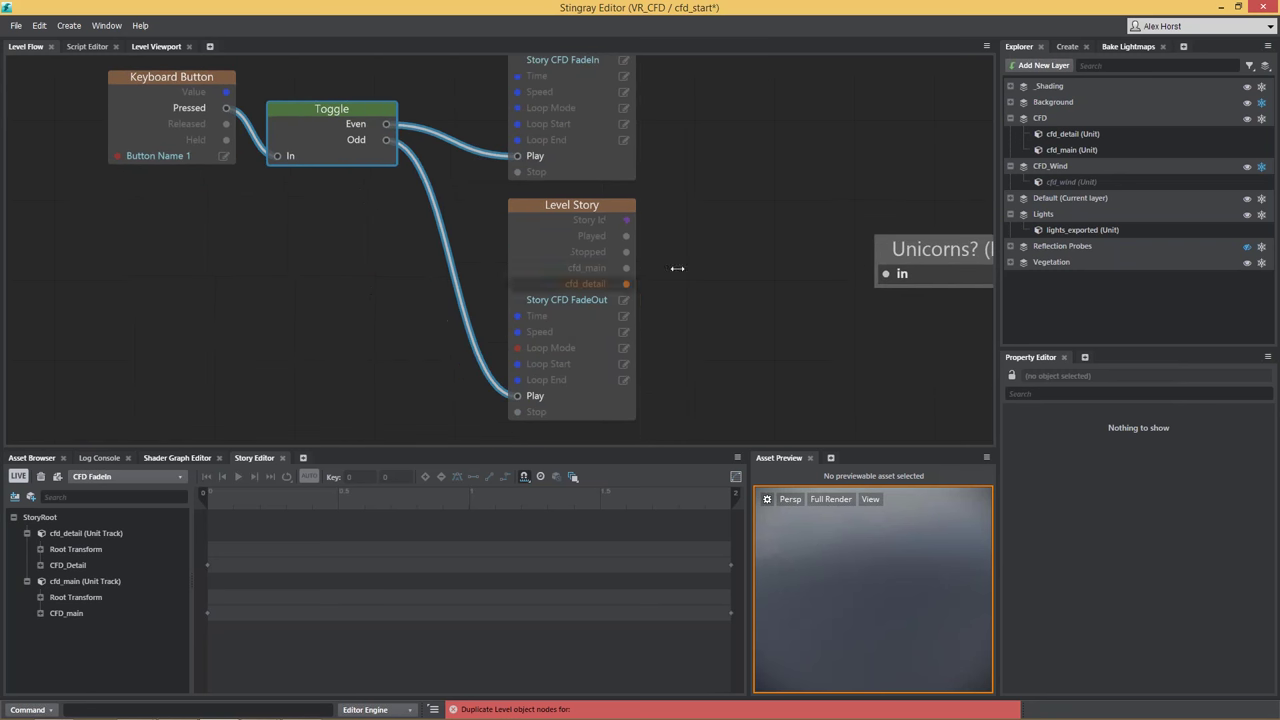
middle_drag(474, 206, 496, 346)
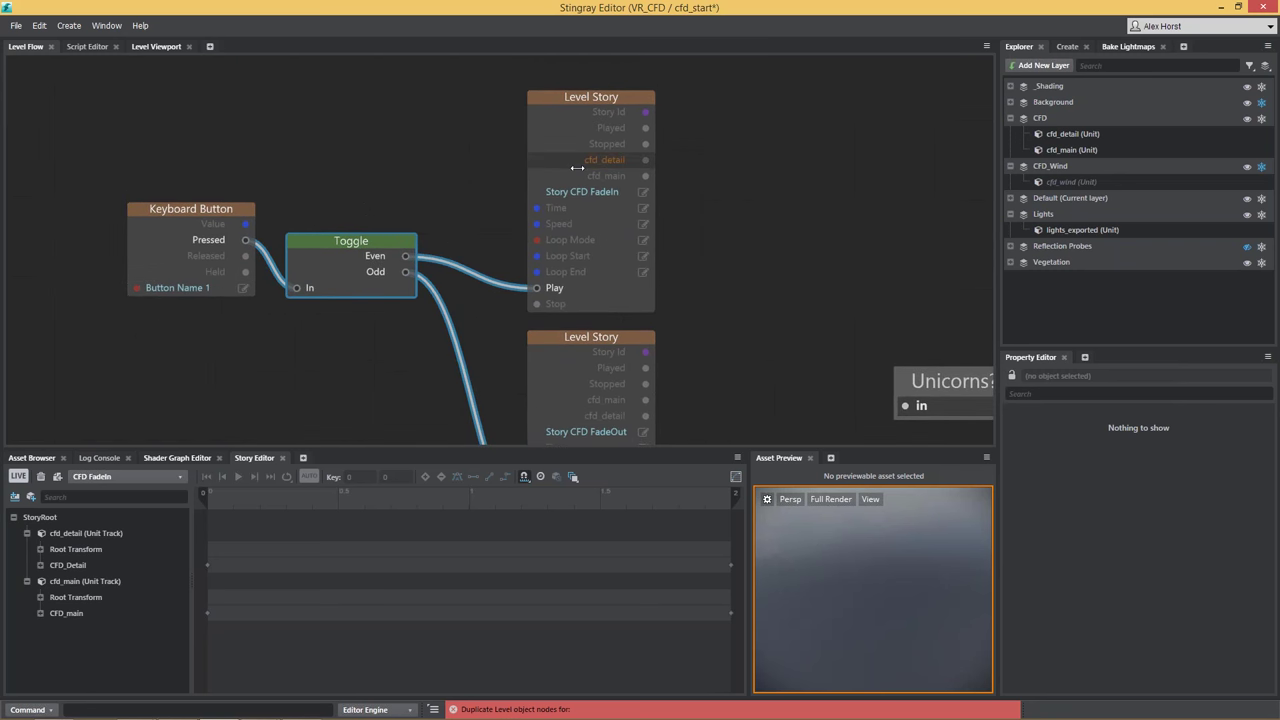
middle_drag(592, 256, 585, 144)
middle_drag(682, 284, 680, 380)
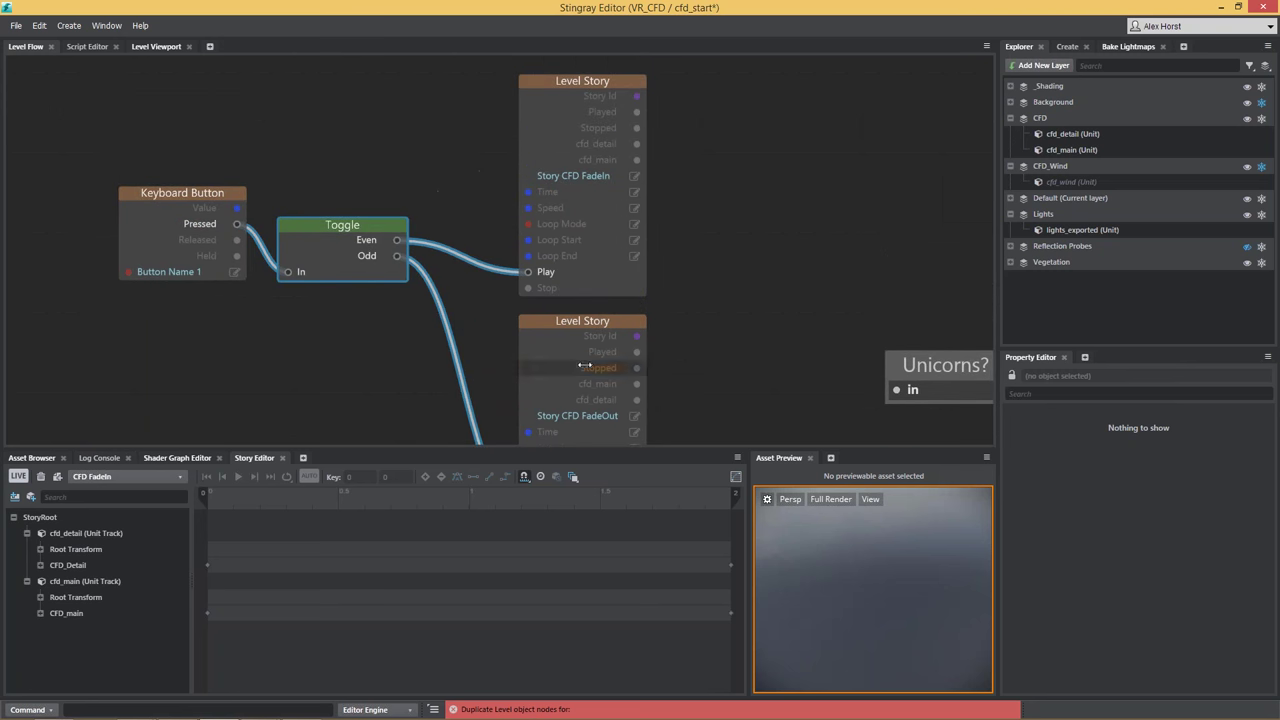
Step: Test-run the level from the Level Viewport, and enlarge the viewport area after the test
click(155, 46)
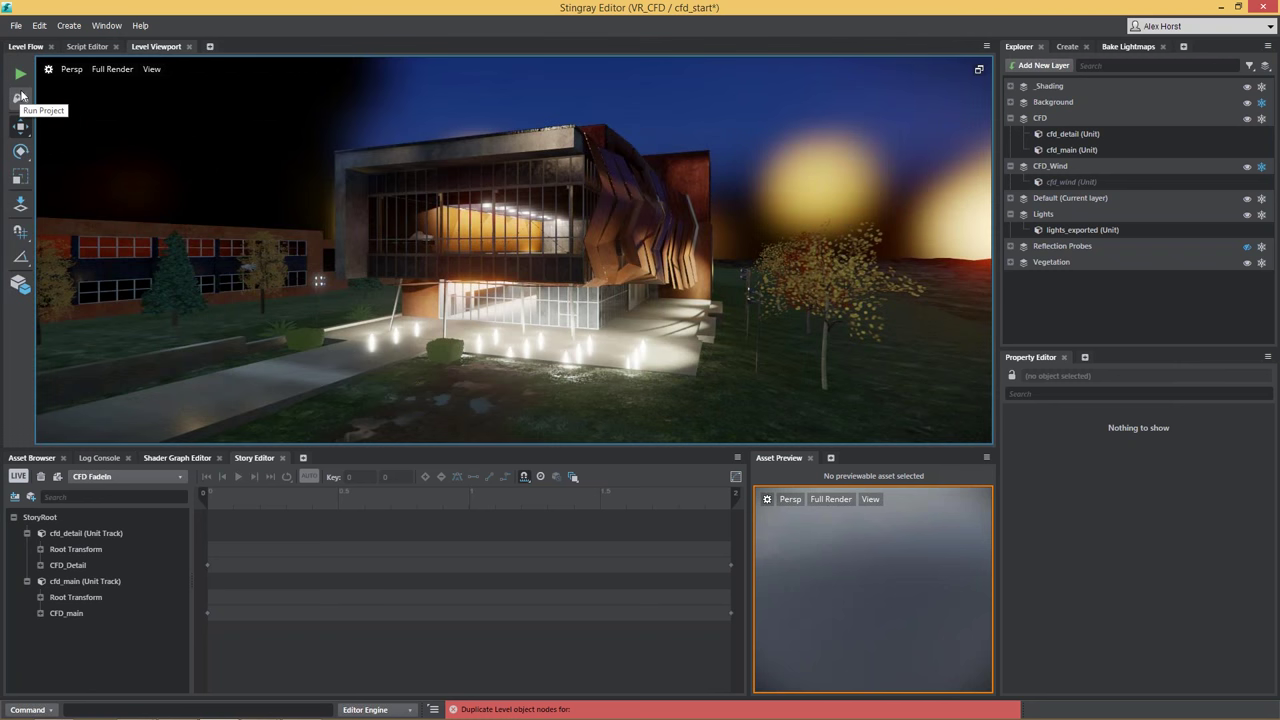
click(20, 75)
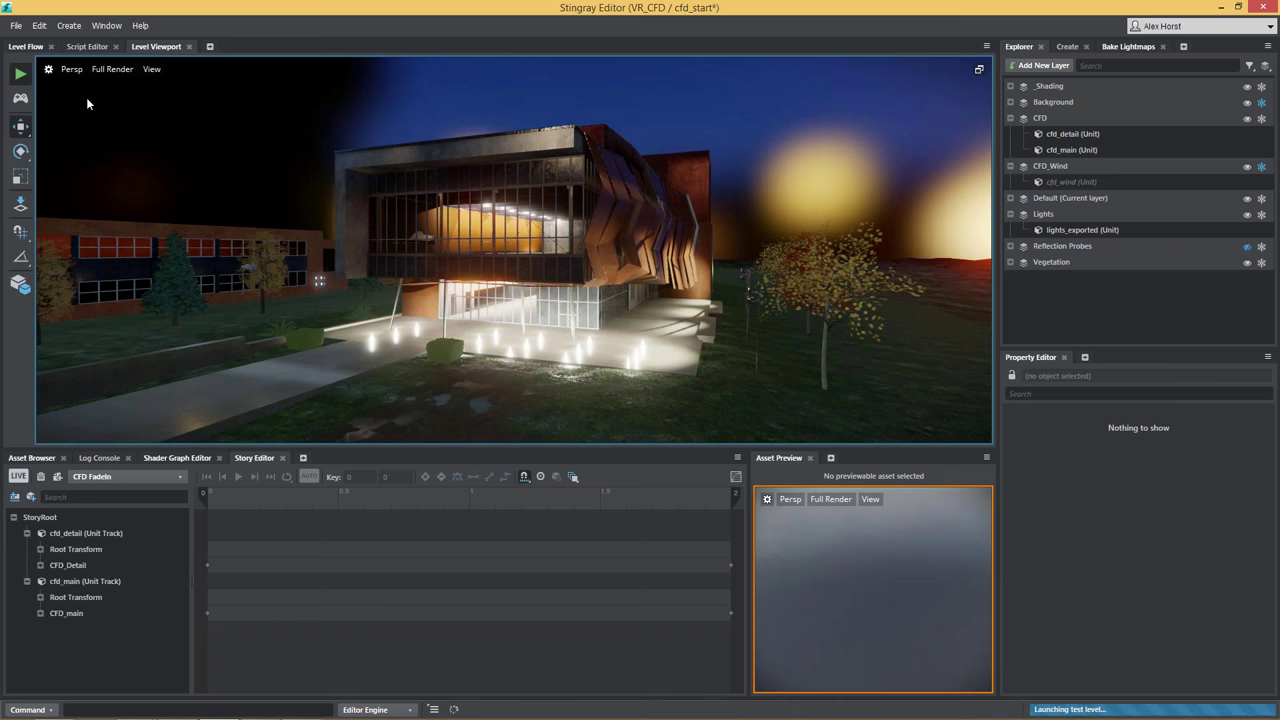
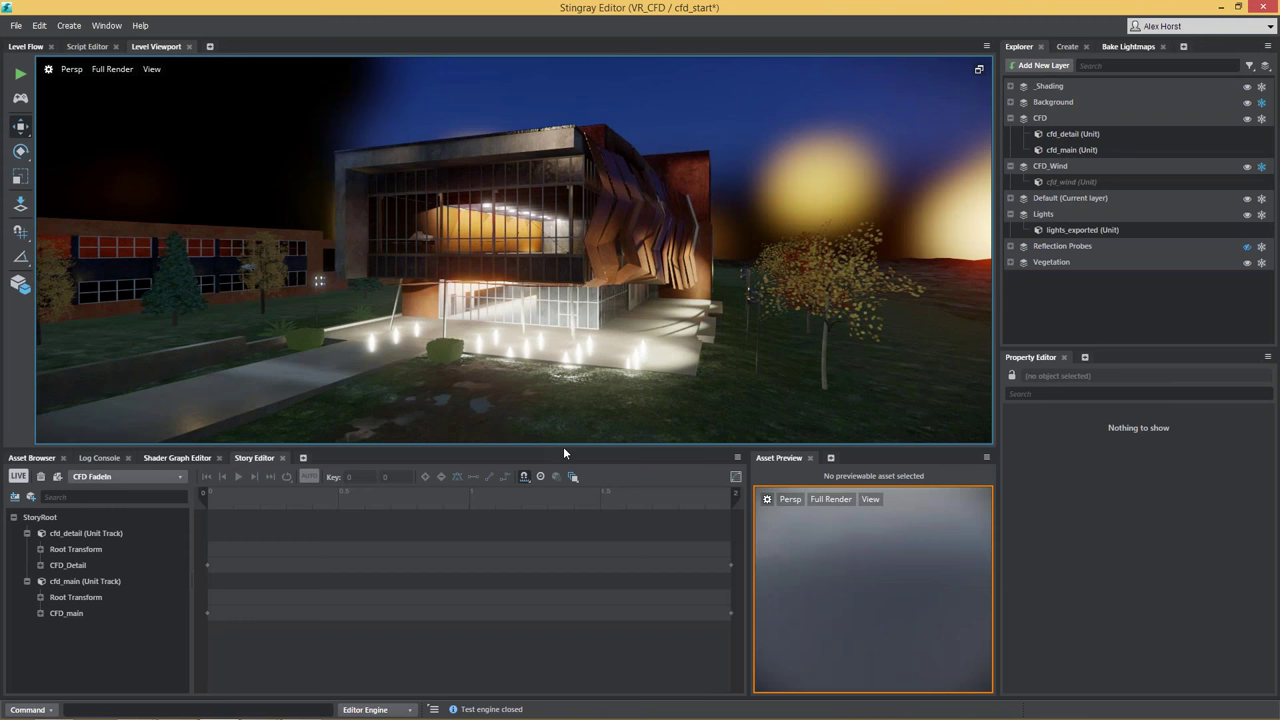
drag(647, 447, 647, 549)
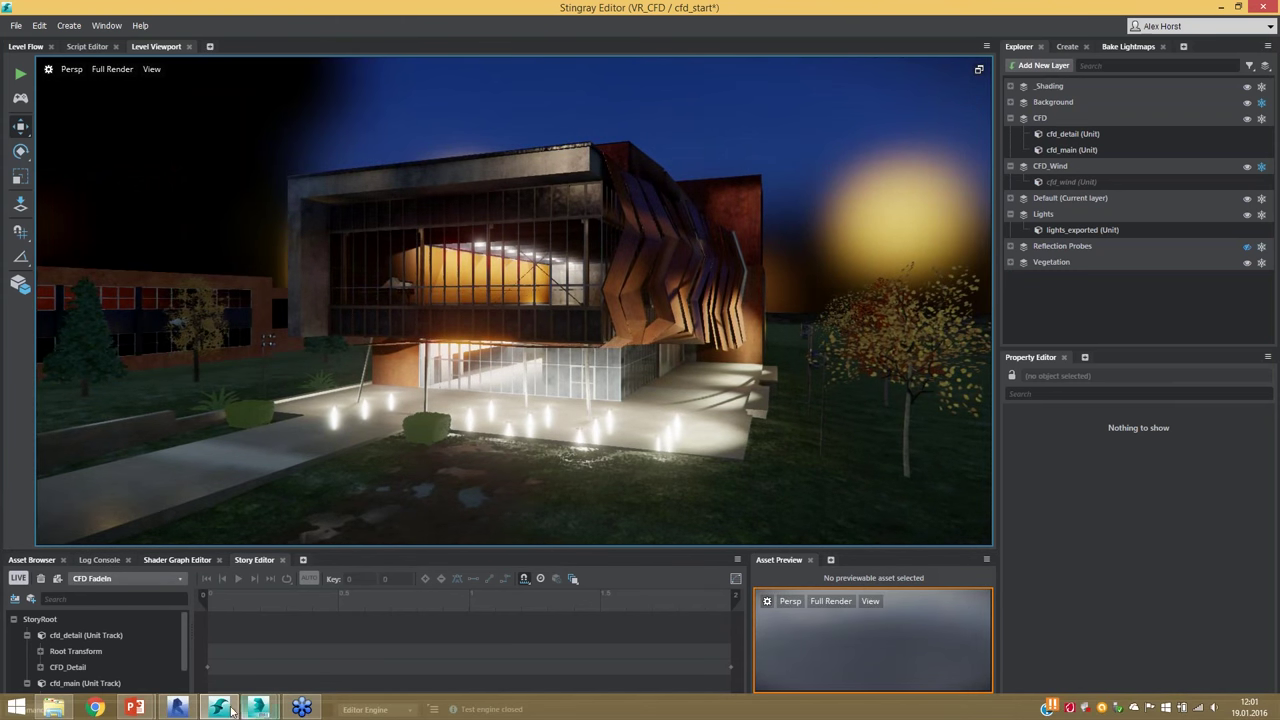
Step: Switch to the PowerPoint presentation and advance through the 3ds Max to Stingray summary slide
mouse_move(138, 711)
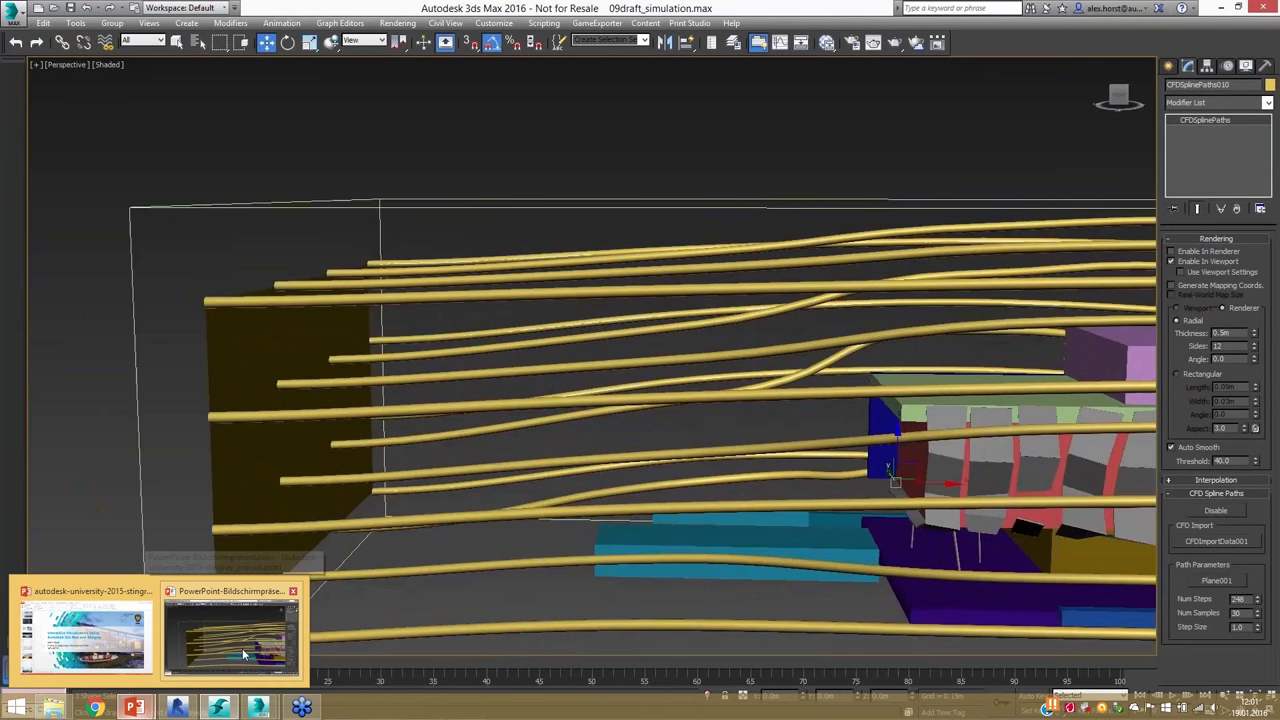
click(121, 678)
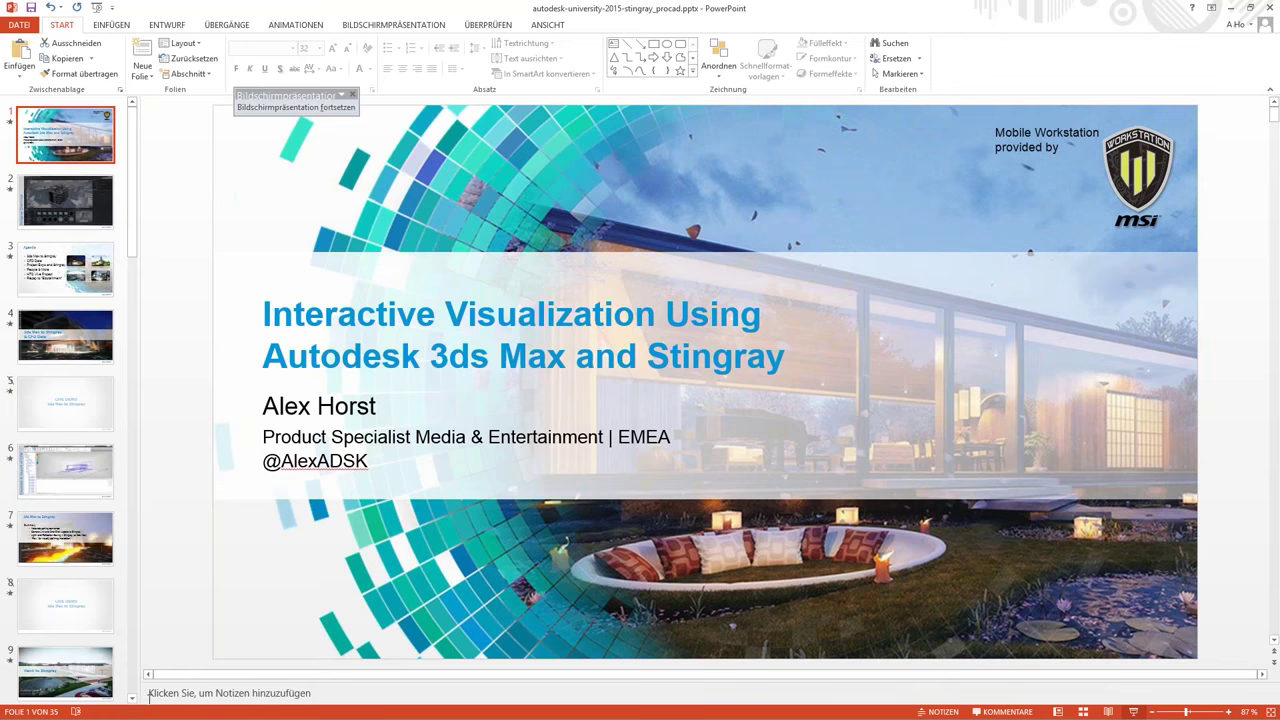
key(alt+Tab)
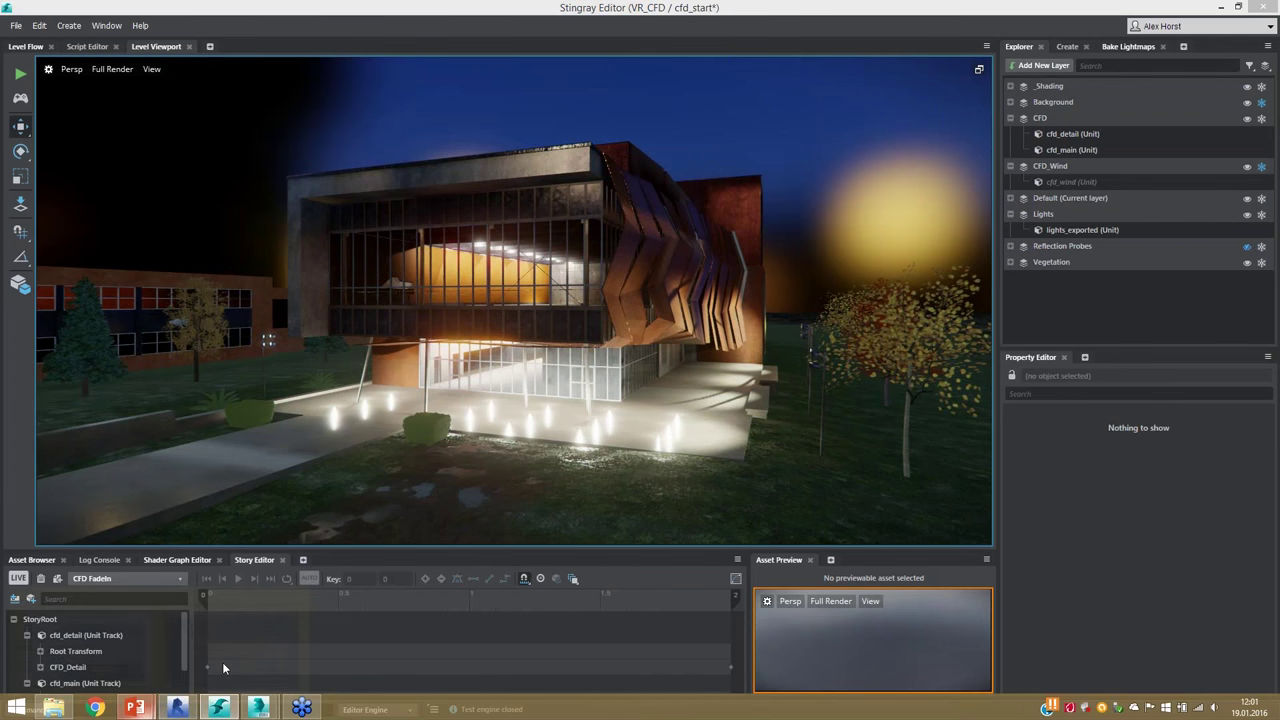
key(alt+Tab)
key(alt+Tab)
key(Right)
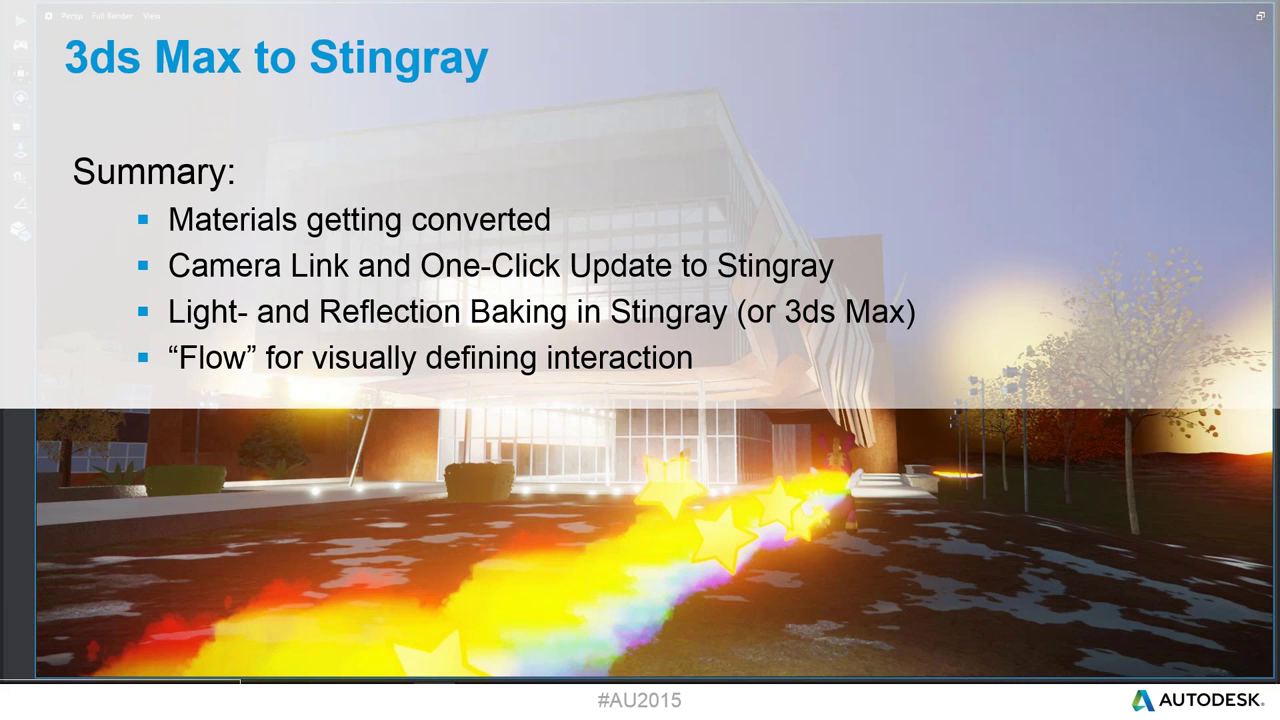
key(Right)
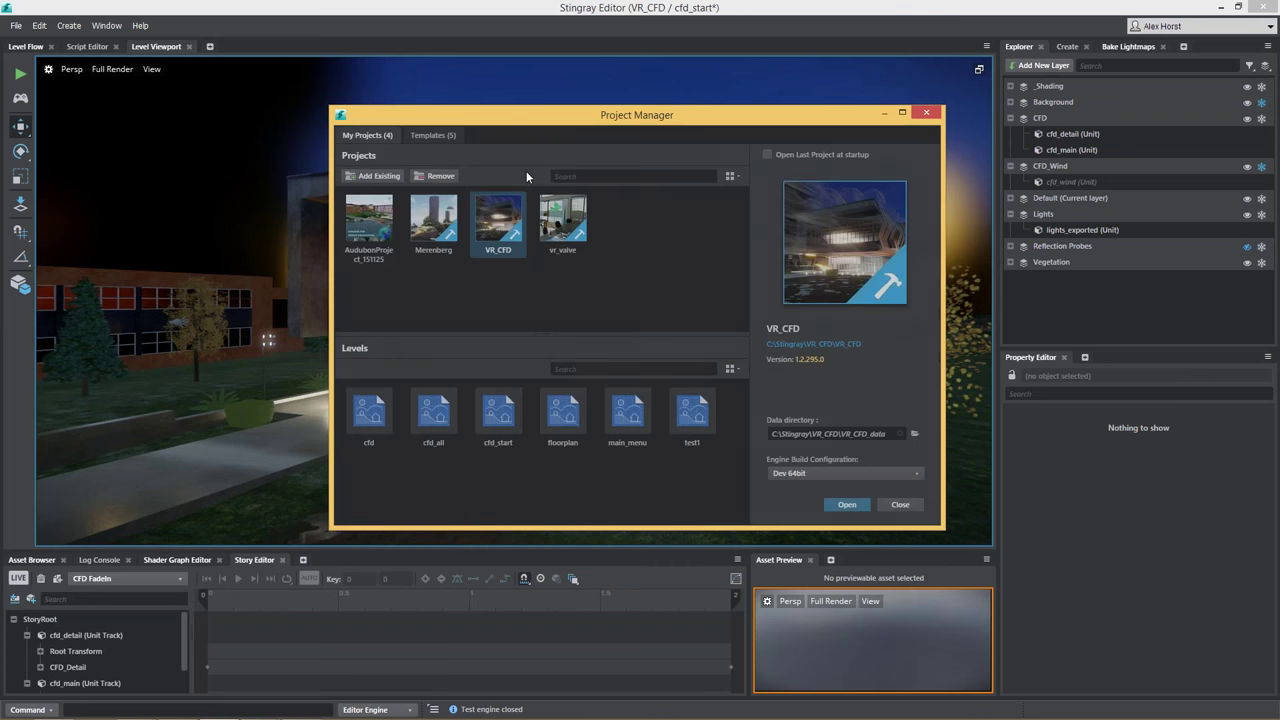
Step: Open the audubon_start level of the AudubonProject_151125 project from Stingray's Project Manager
click(375, 228)
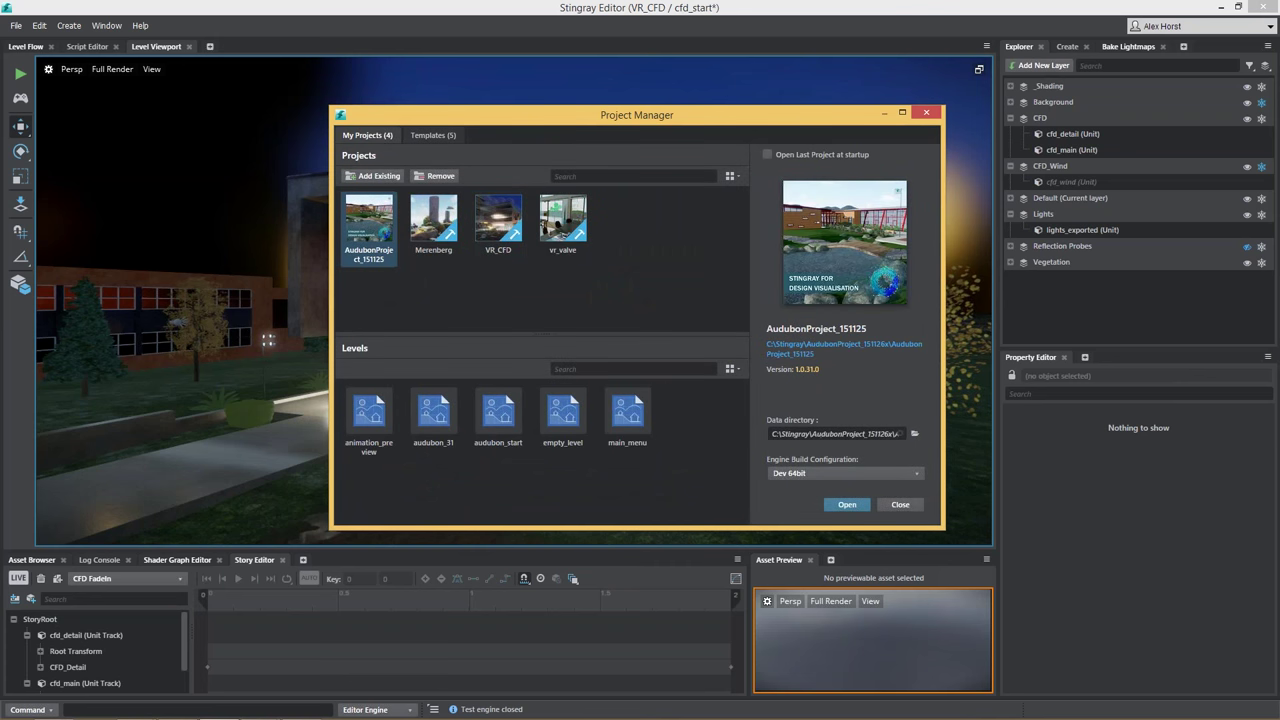
click(496, 412)
click(845, 504)
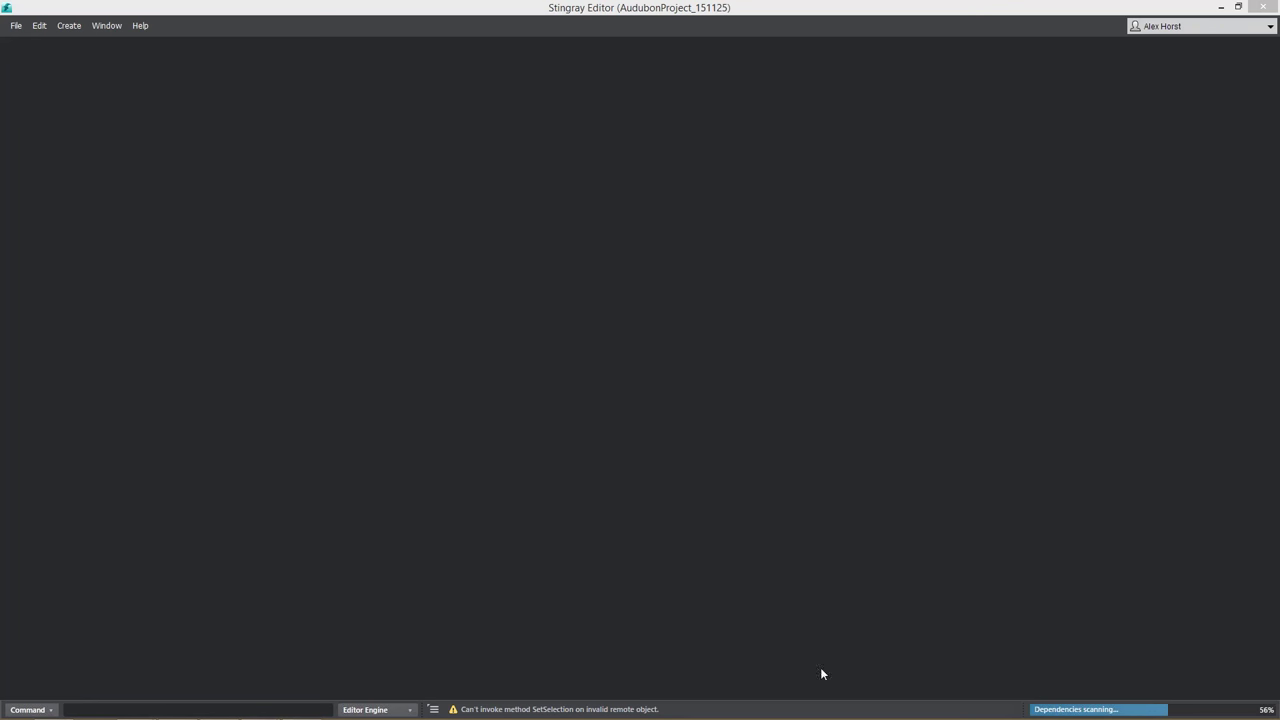
Step: Switch to Revit with the Audubon_Project2016_demo_01 model and review the available export formats
mouse_move(177, 707)
click(177, 645)
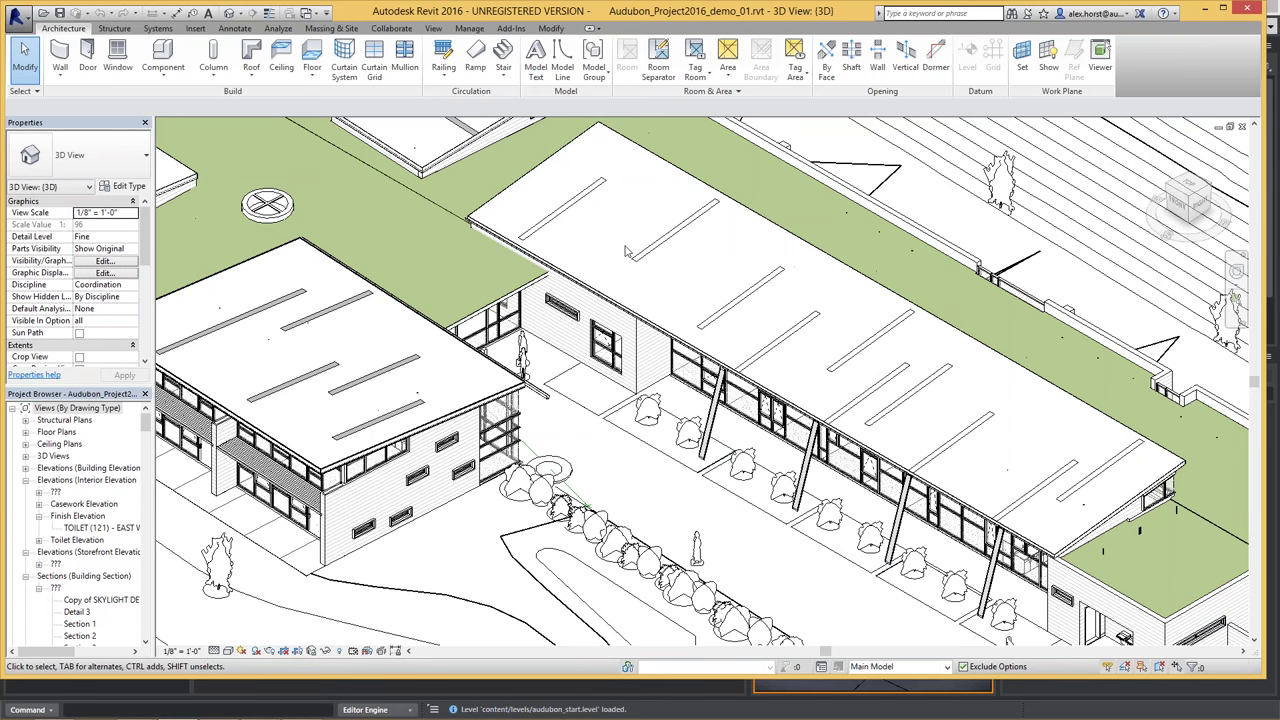
click(18, 16)
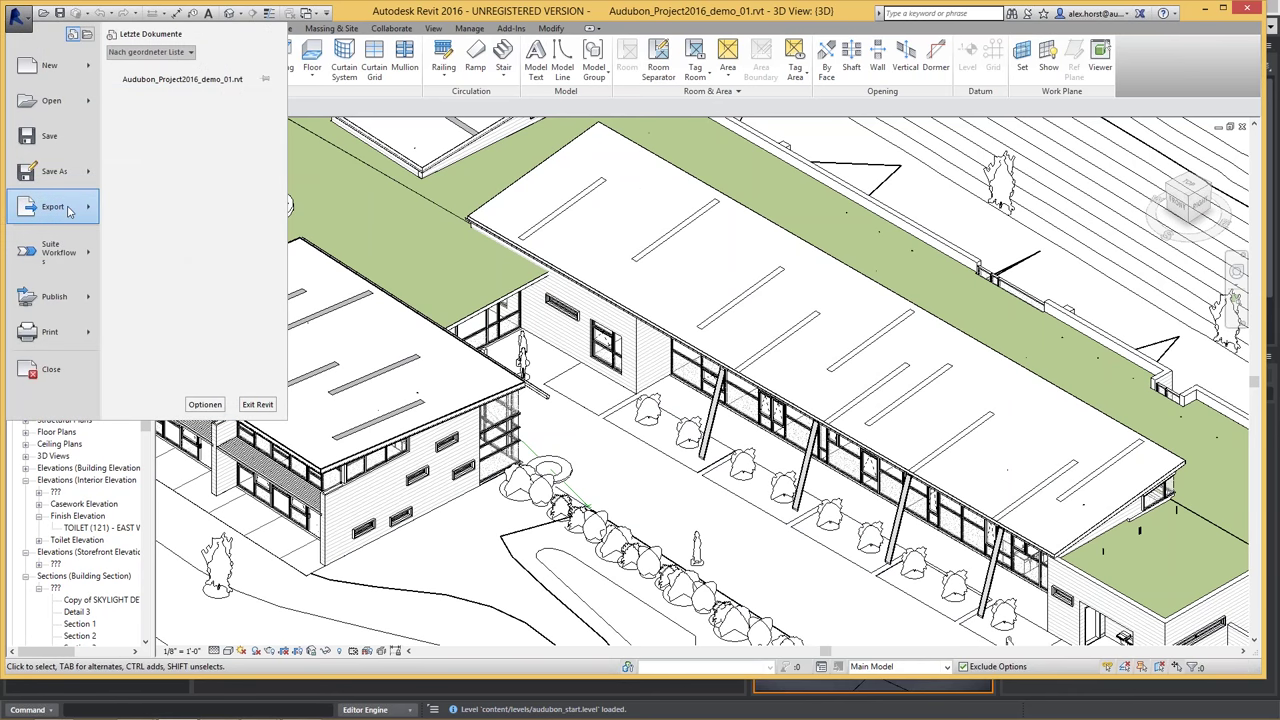
mouse_move(69, 210)
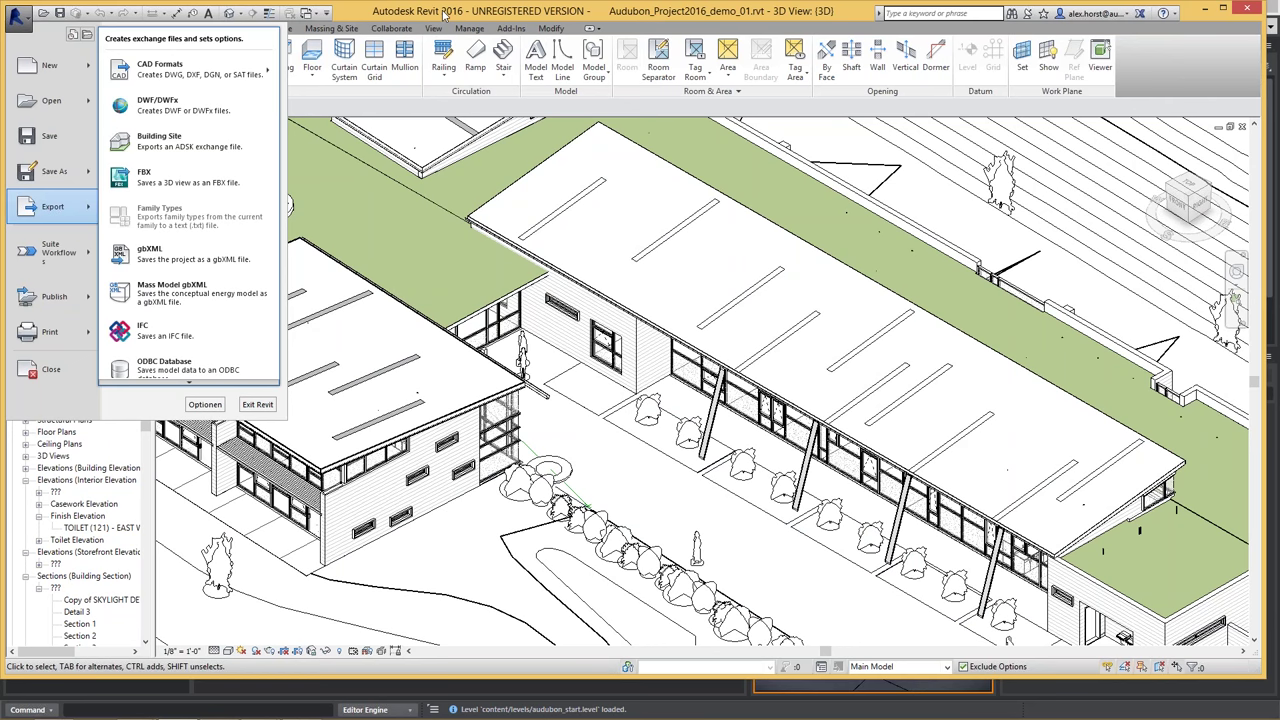
click(468, 28)
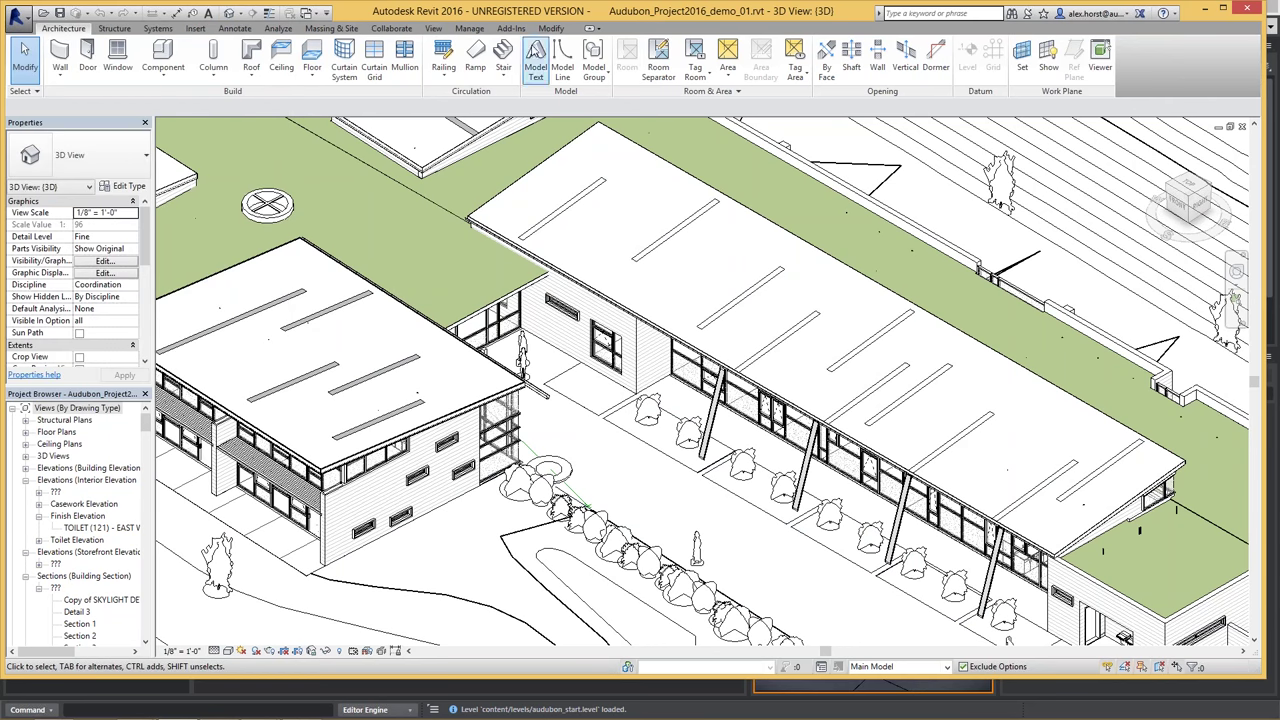
Step: Start the Create Immersive Visualization add-in and choose Stingray as the target to prepare the visualization for
click(511, 28)
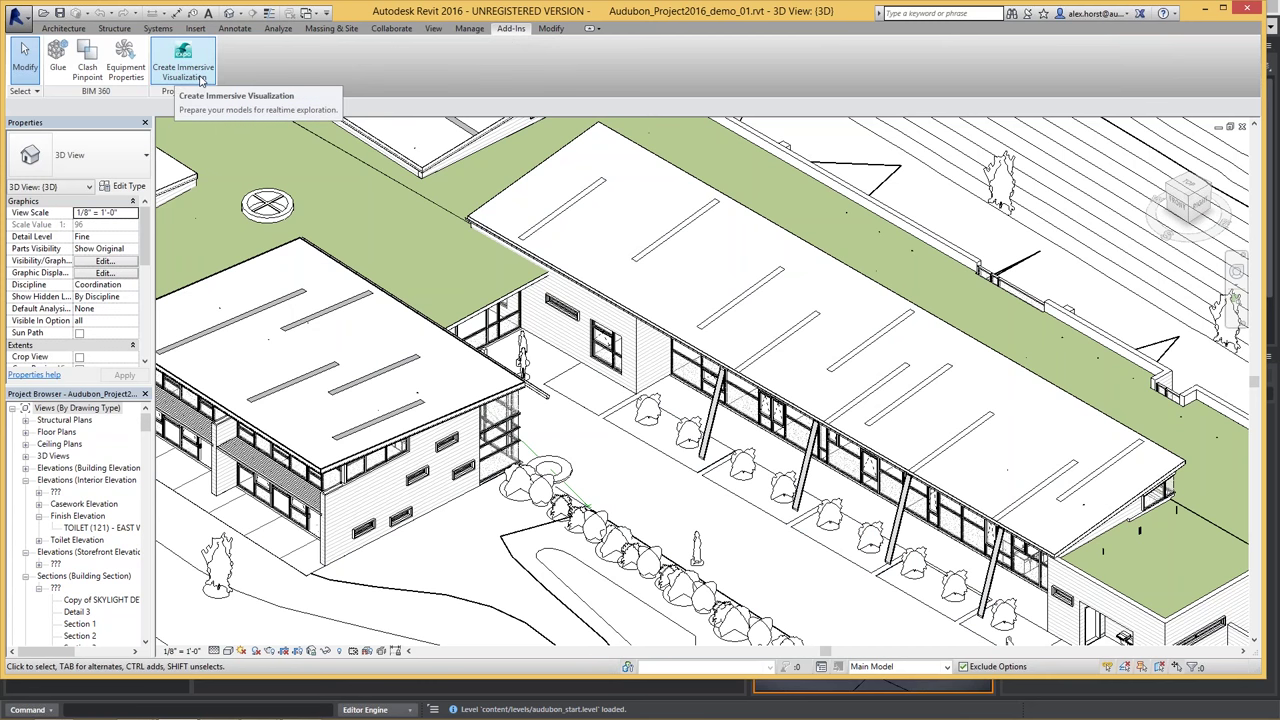
click(201, 79)
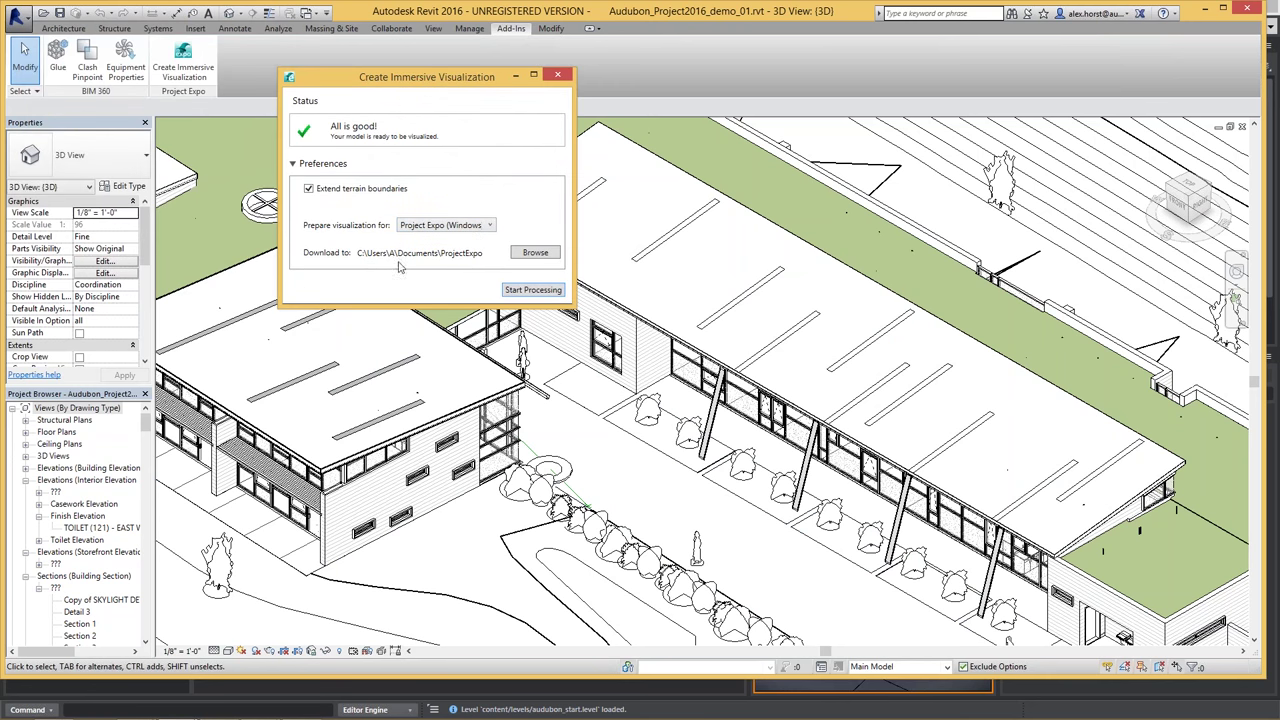
click(467, 228)
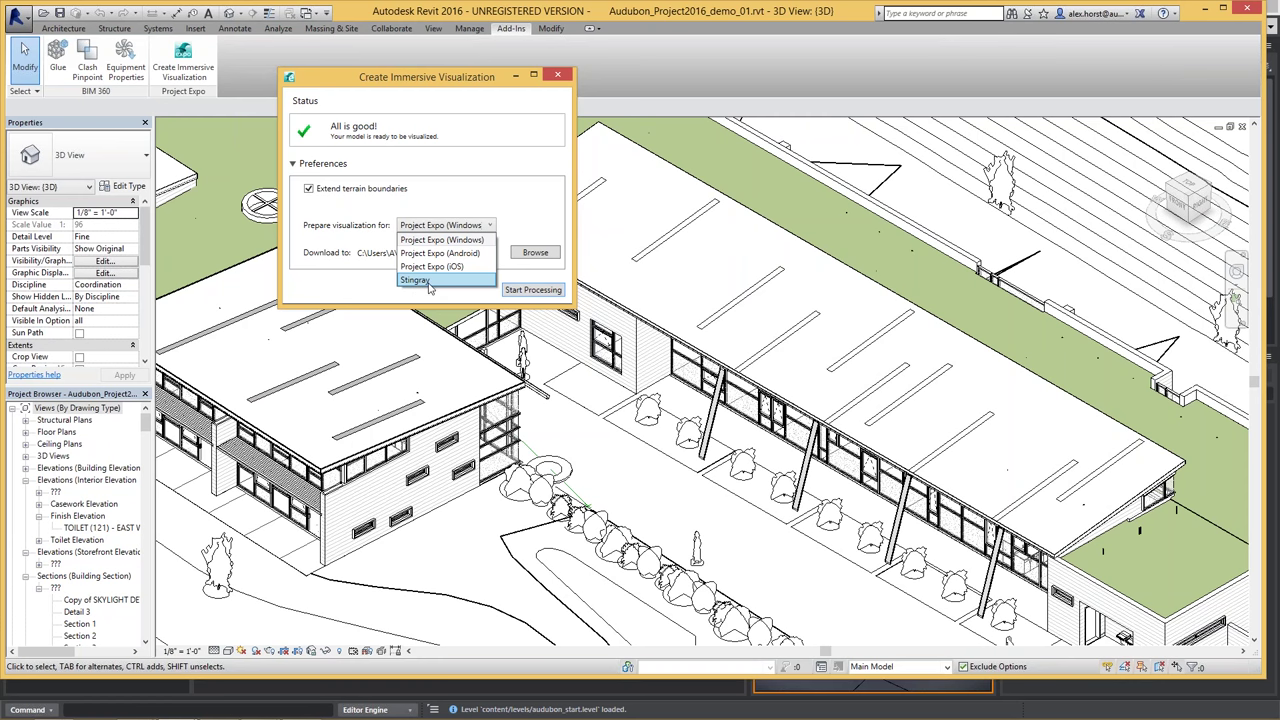
click(427, 282)
click(430, 226)
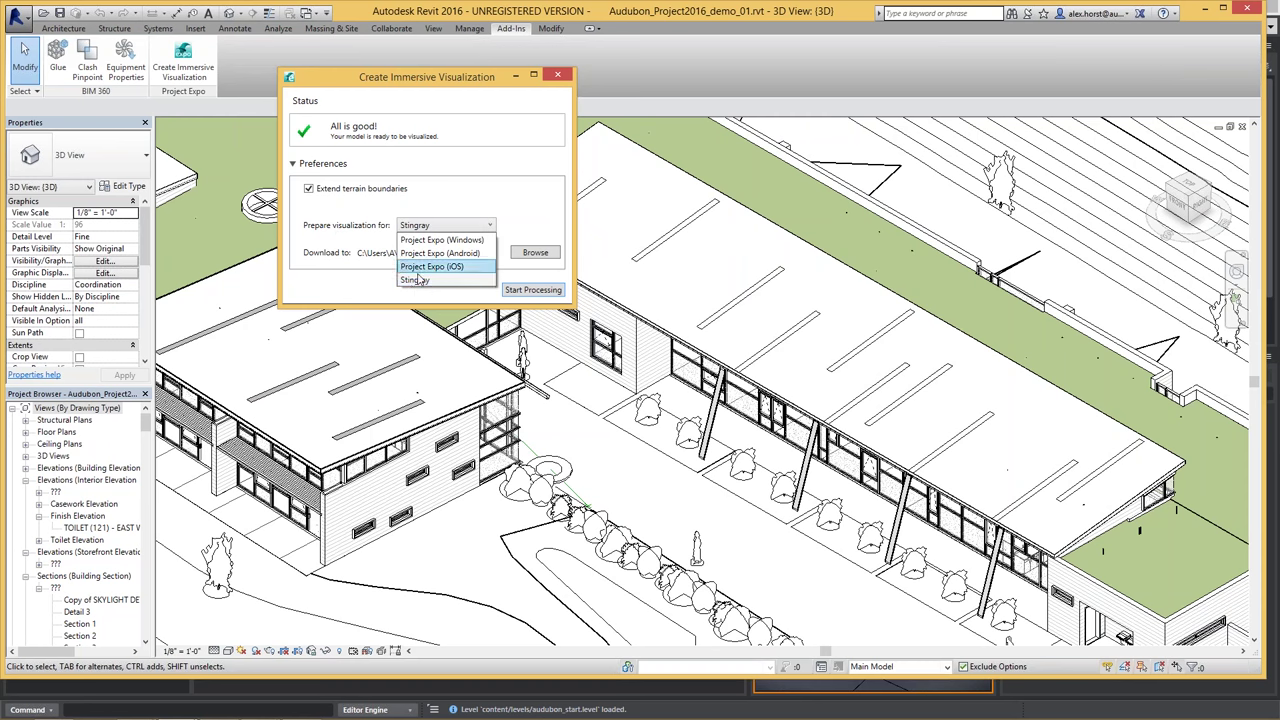
click(553, 182)
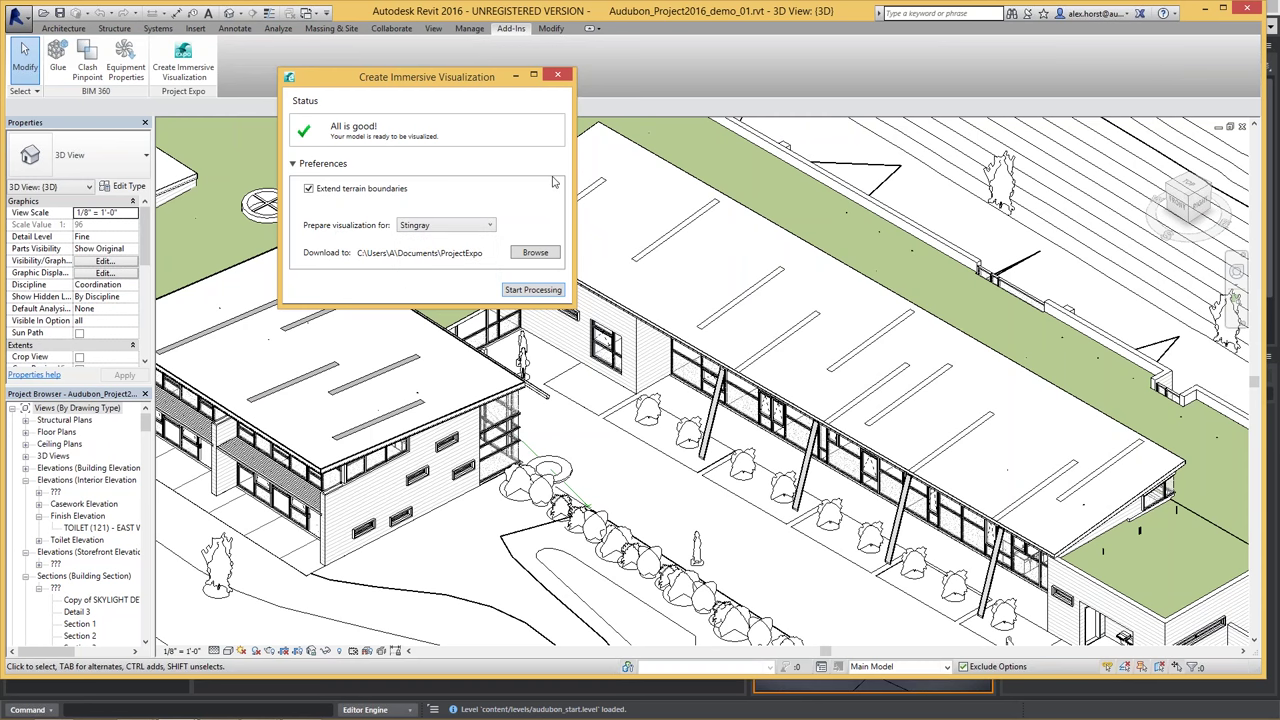
Step: Set the visualization target back to Project Expo (Windows) and close the dialog without processing
click(455, 225)
click(452, 240)
click(428, 225)
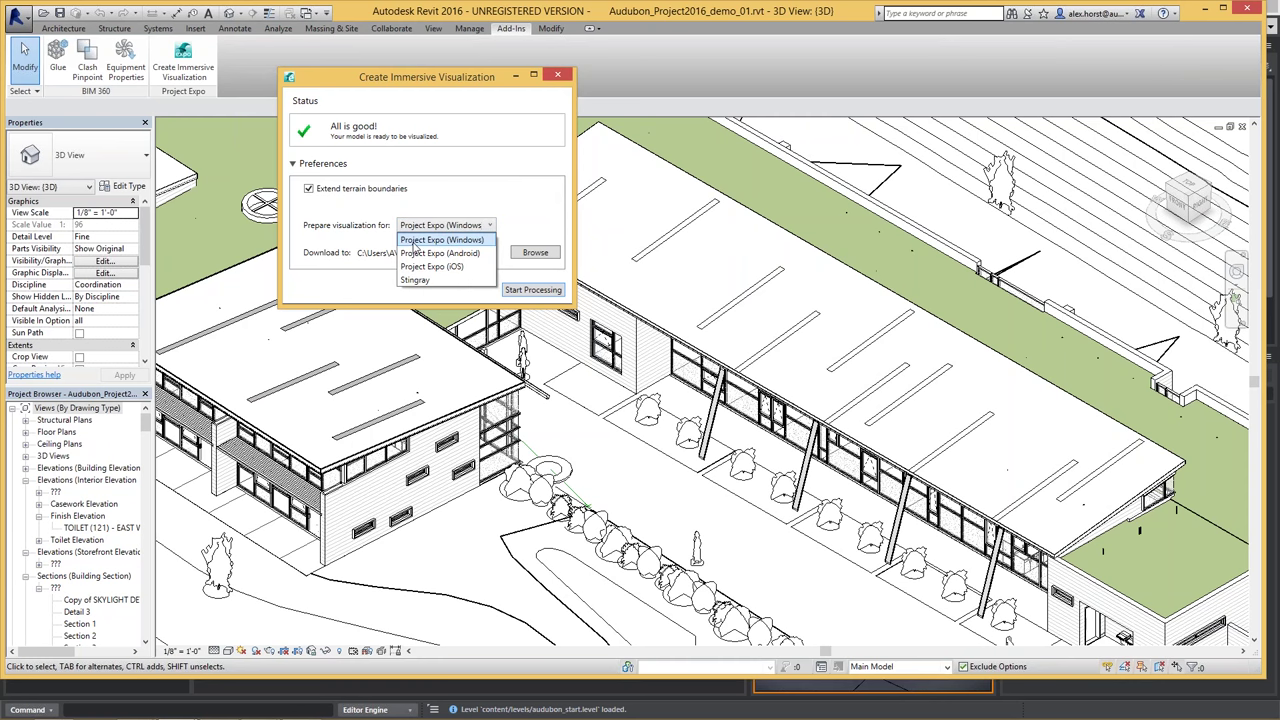
click(527, 190)
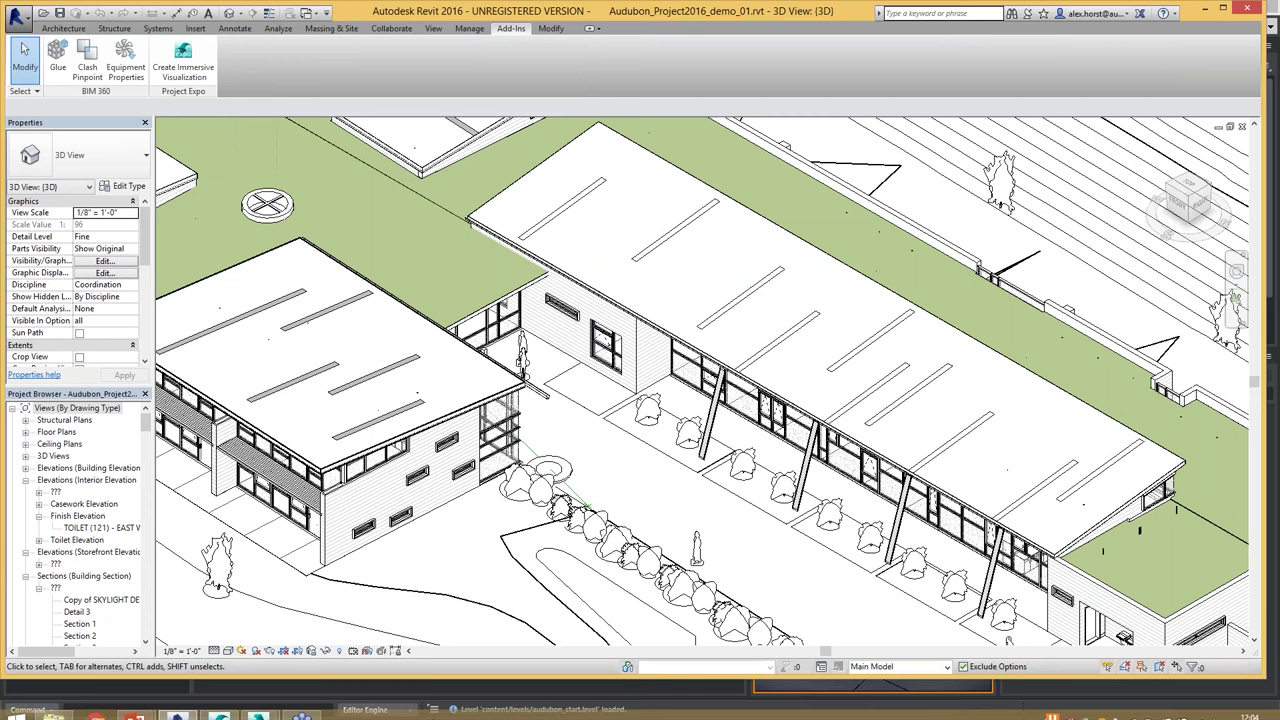
Step: Launch AudubonProject2016demo01-3D-windows-0.8.0.0.expo from the export folder, allow it through the firewall, and maximize Project Expo
click(54, 708)
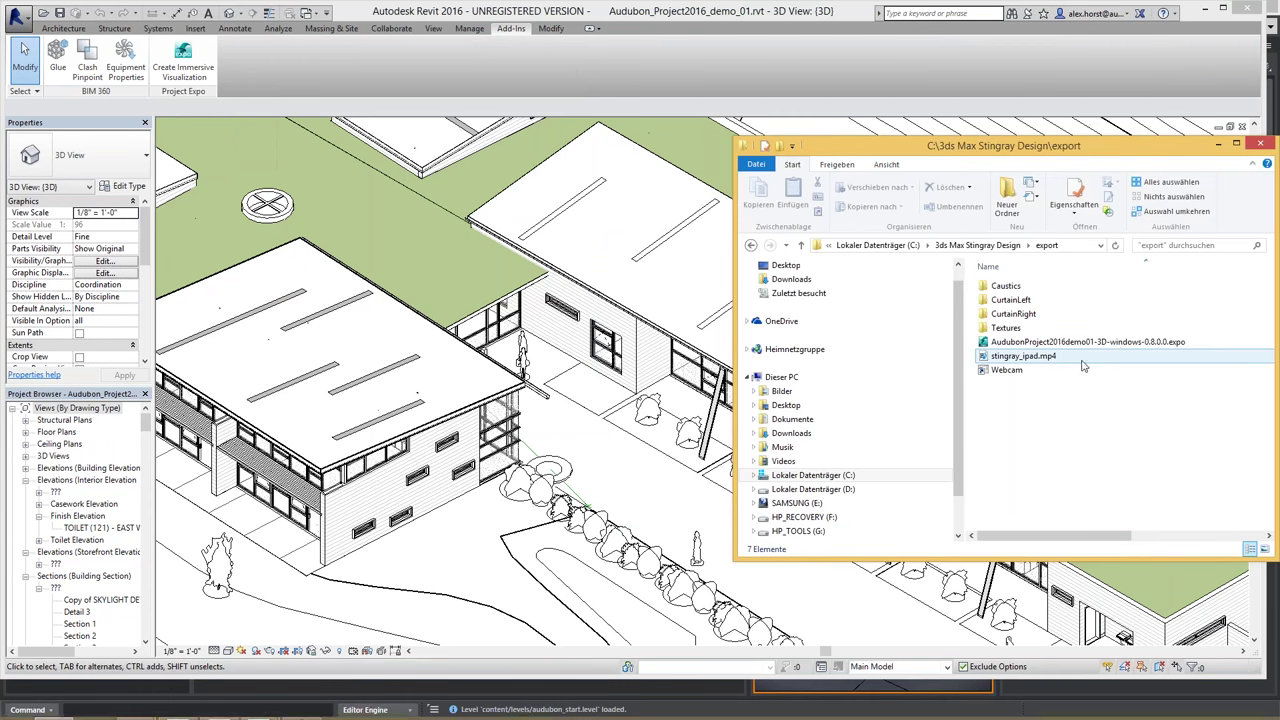
double_click(1163, 346)
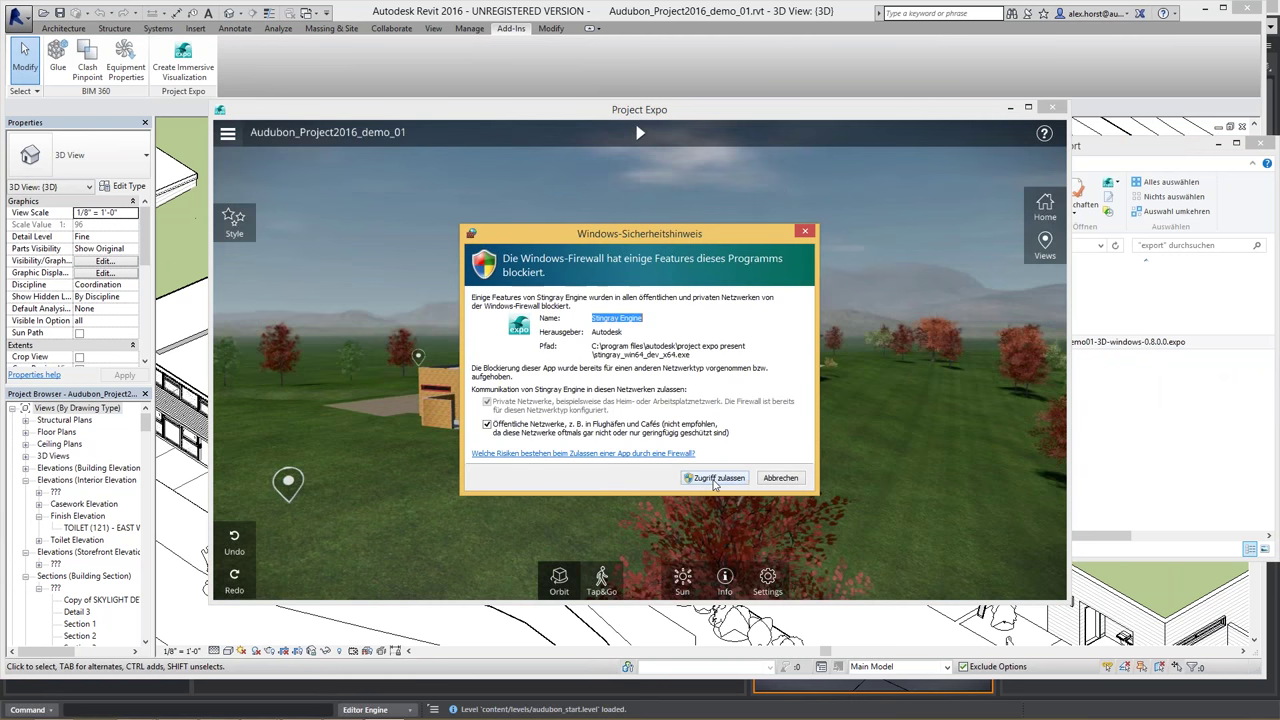
click(714, 479)
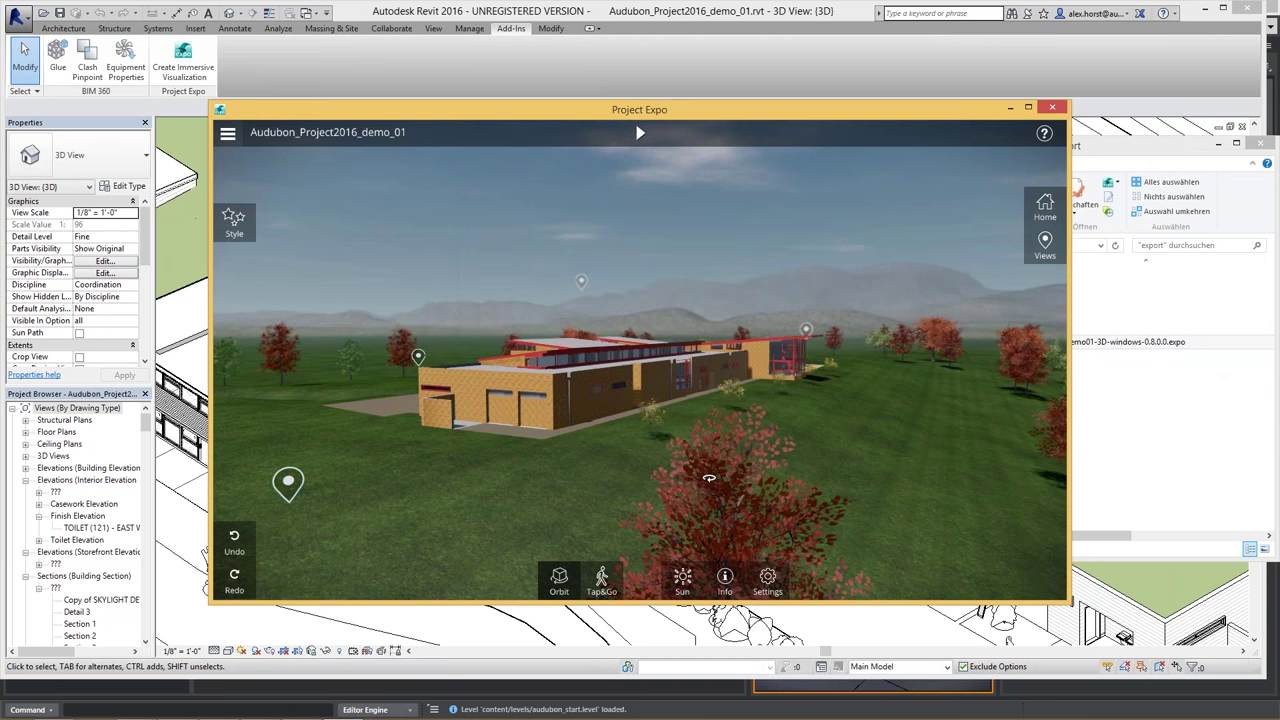
double_click(632, 112)
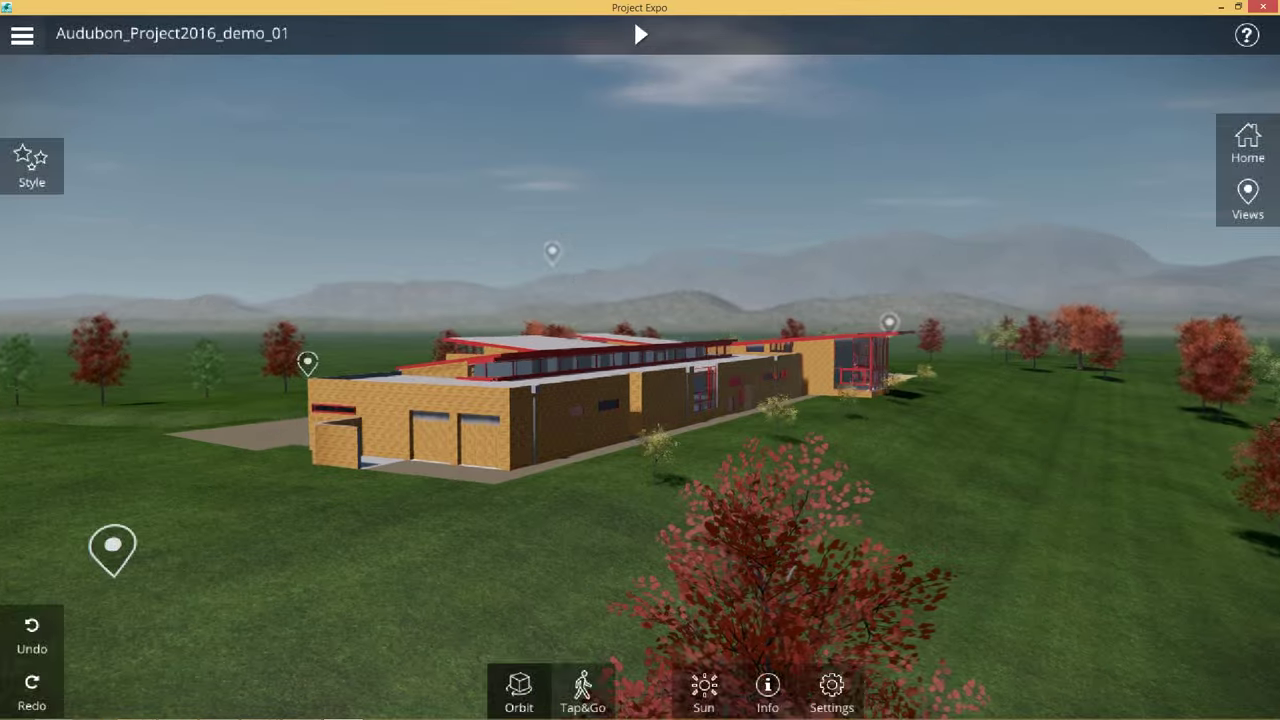
Step: Preview the building in the Hybrid White style, then restore the Realistic style
drag(486, 551, 626, 587)
click(20, 115)
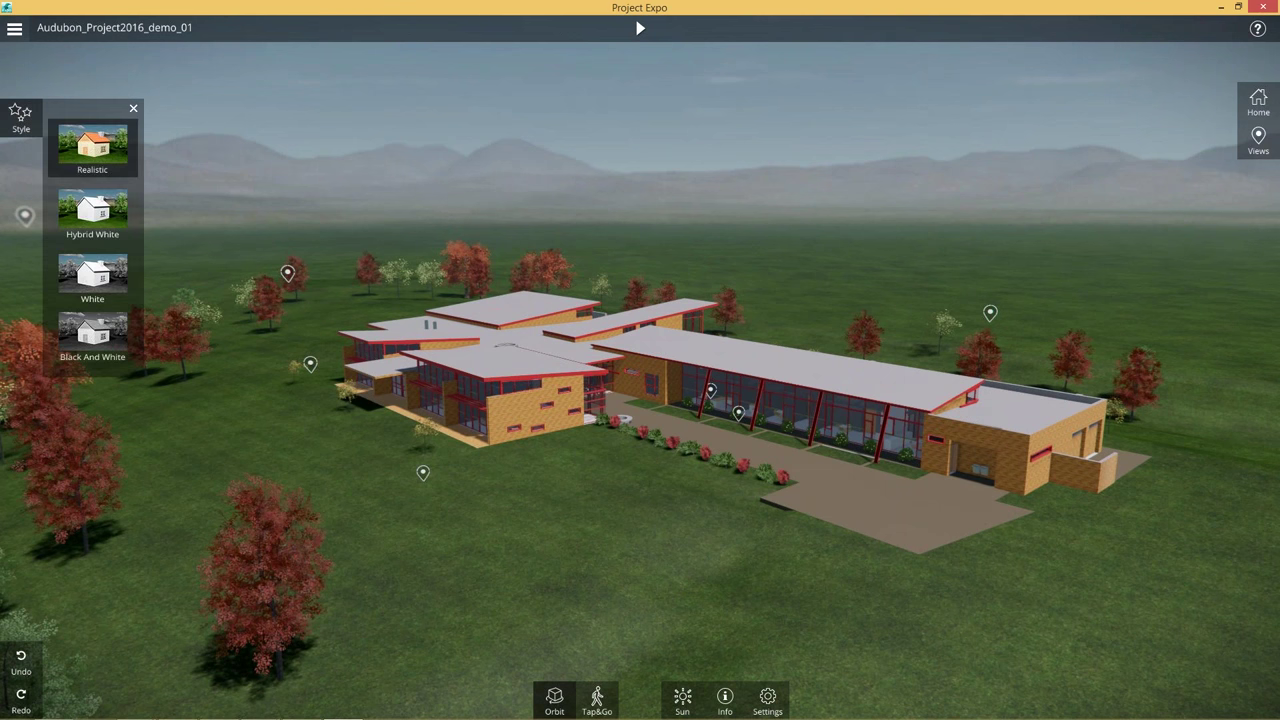
click(105, 268)
click(92, 148)
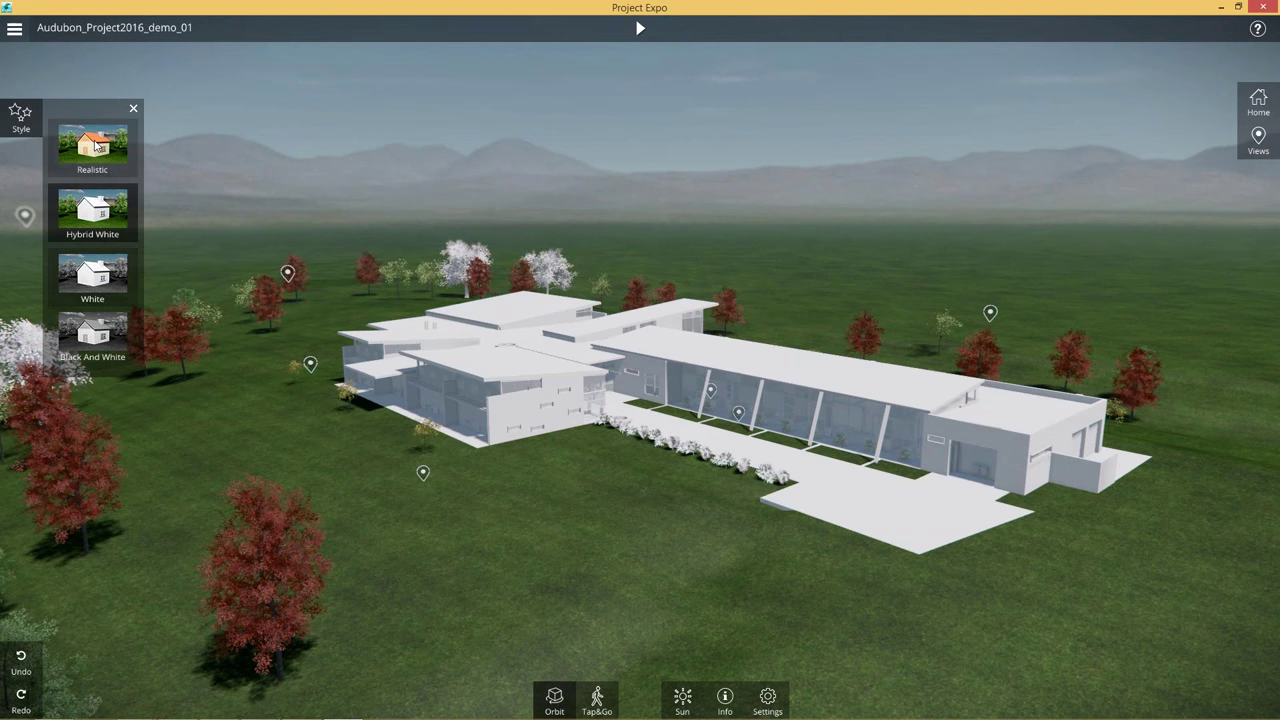
Step: Close the style choices and inspect the entrance courtyard between the building wings up close
scroll(622, 415, up, 10)
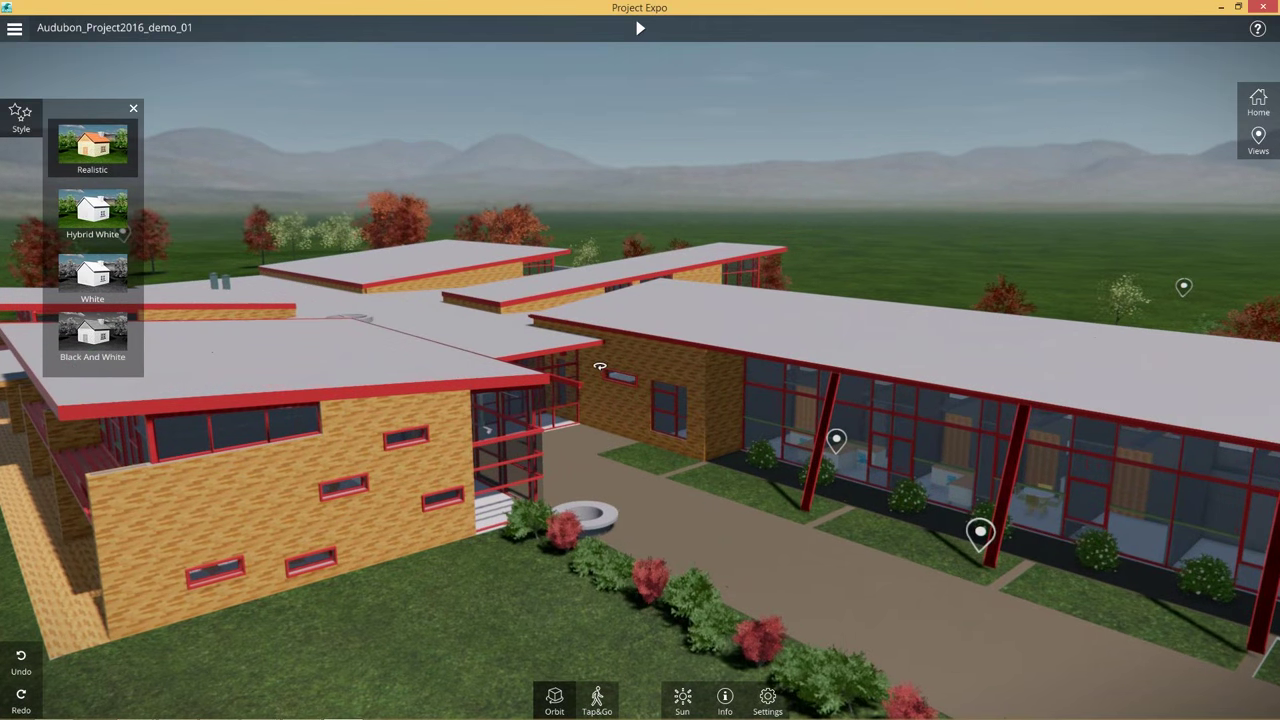
drag(600, 366, 597, 360)
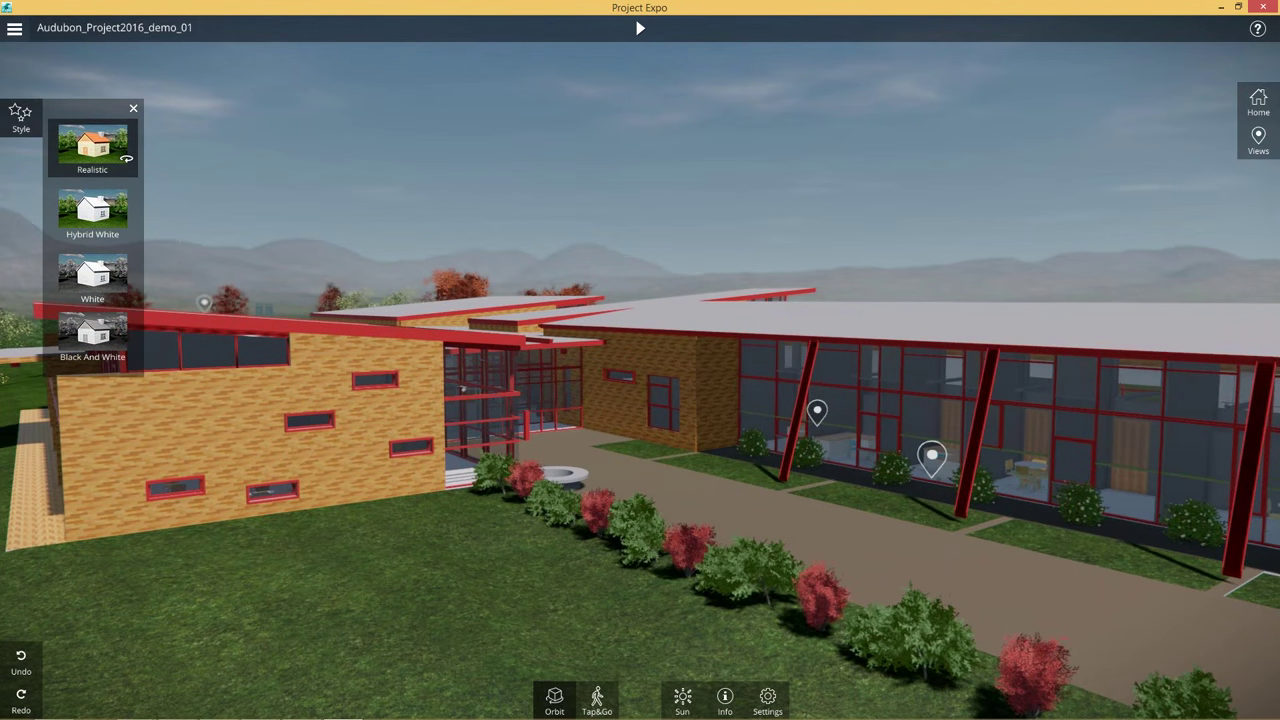
click(21, 117)
scroll(534, 363, up, 10)
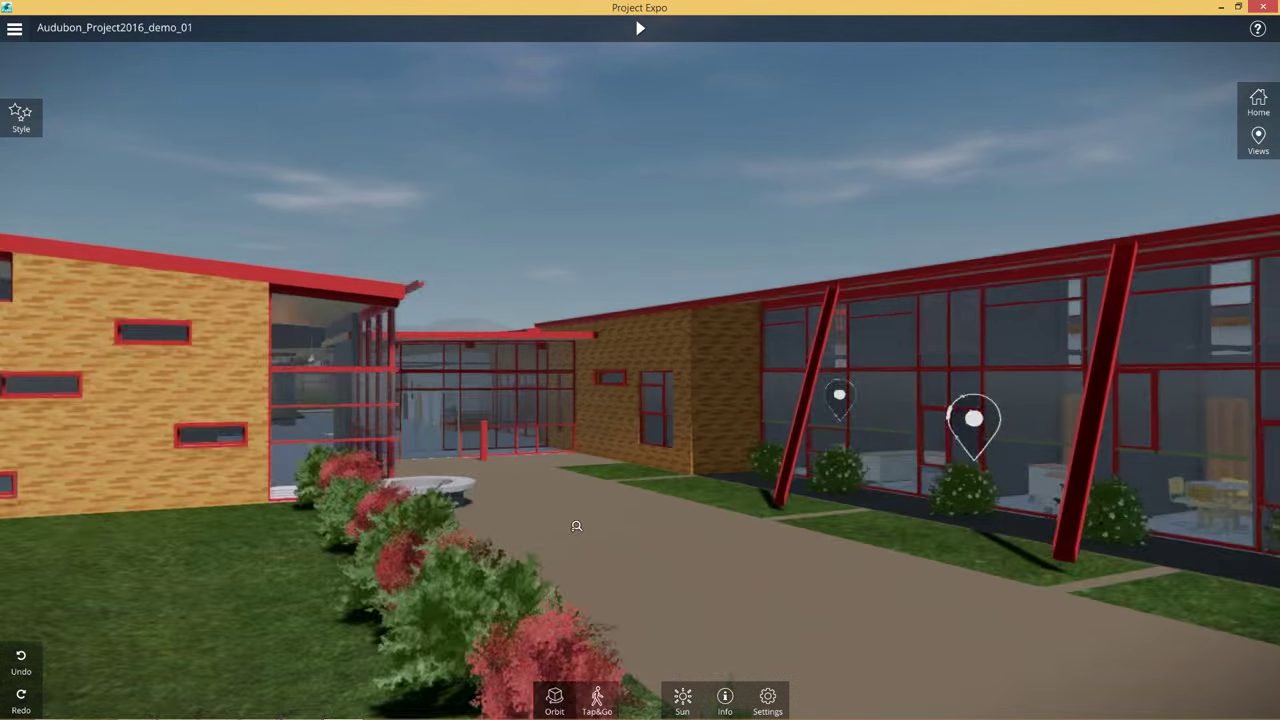
scroll(576, 526, up, 3)
drag(316, 580, 411, 534)
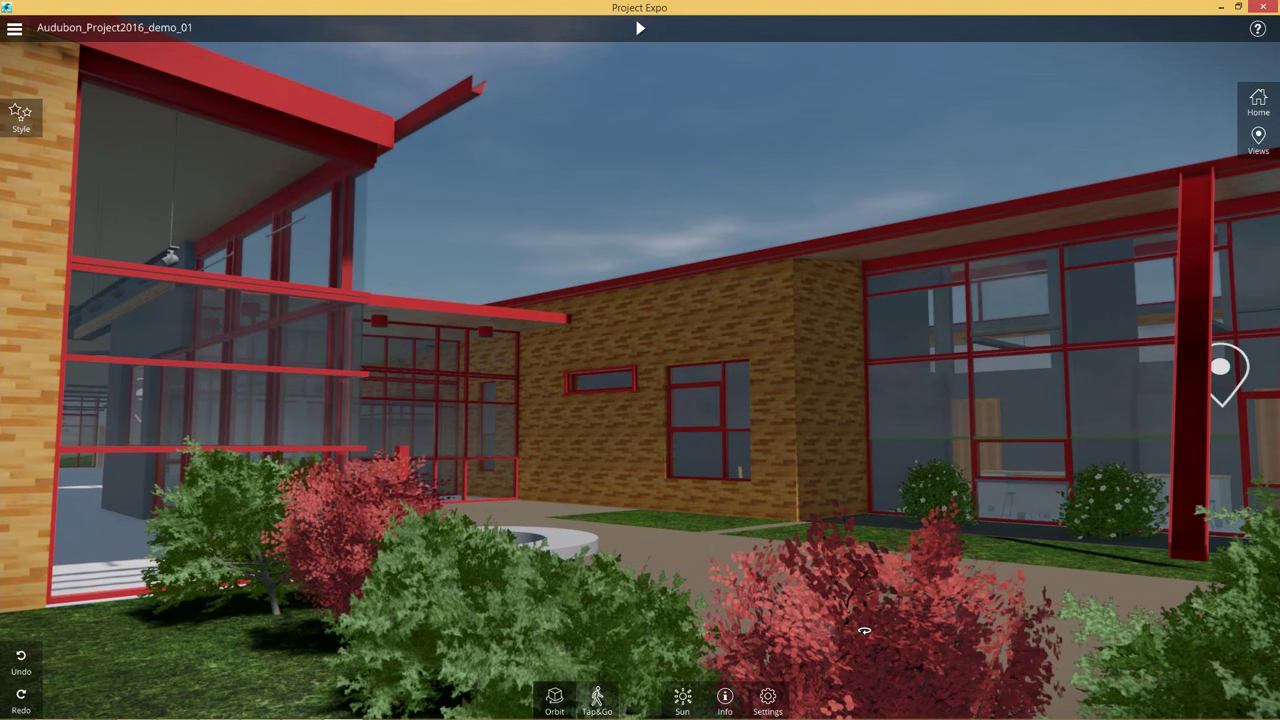
drag(701, 427, 694, 439)
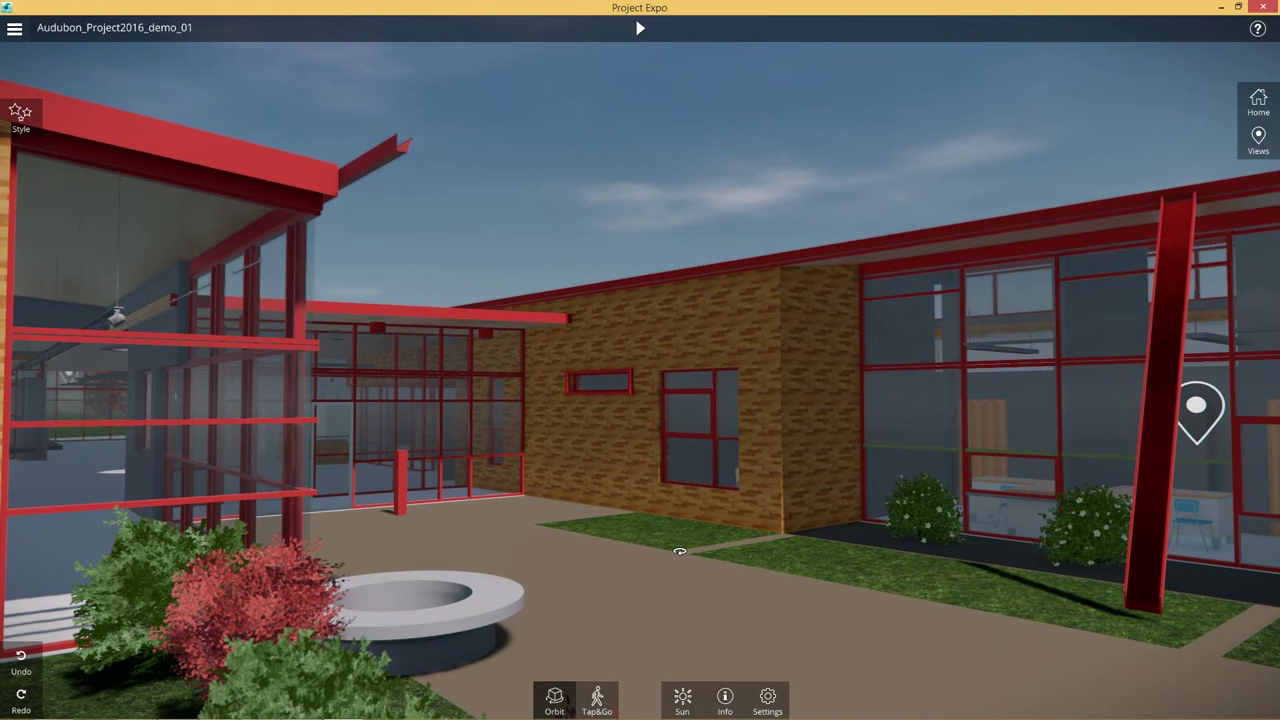
Step: Set the sun's time of day to 12:14 PM and close the sun settings
click(682, 700)
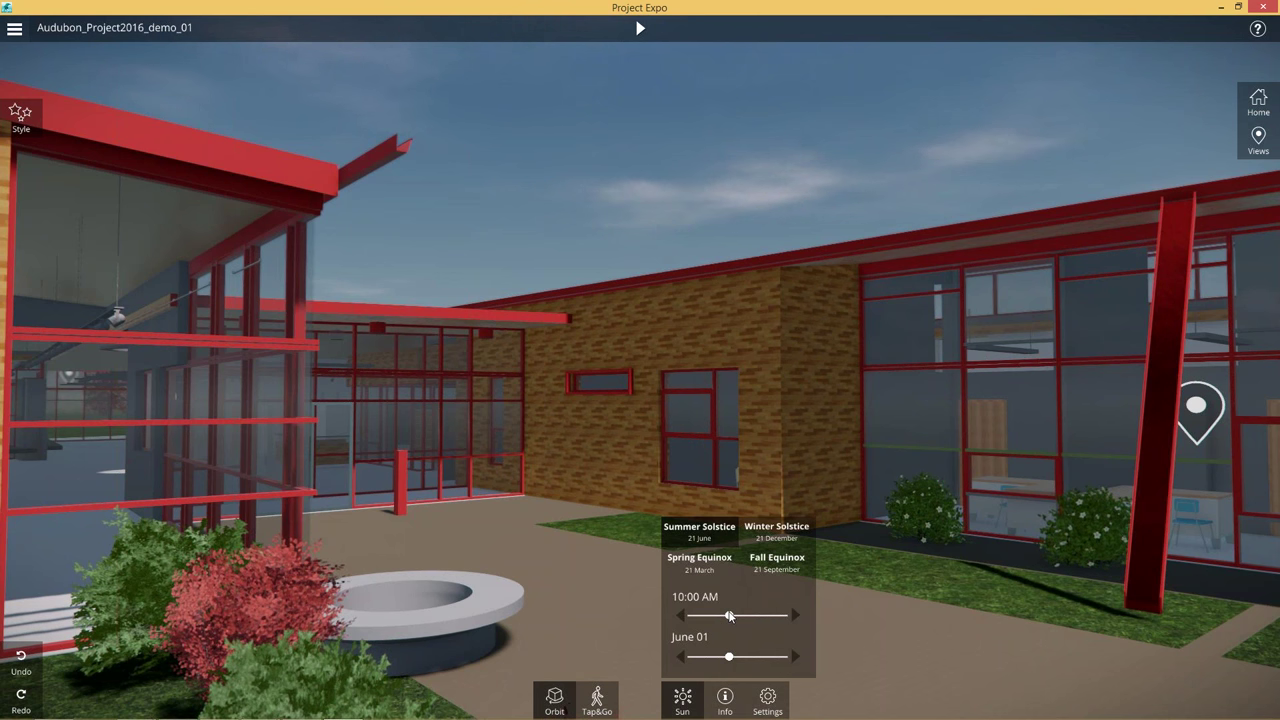
mouse_move(734, 615)
mouse_down()
mouse_move(750, 615)
mouse_move(717, 611)
mouse_move(748, 612)
mouse_move(738, 616)
mouse_up()
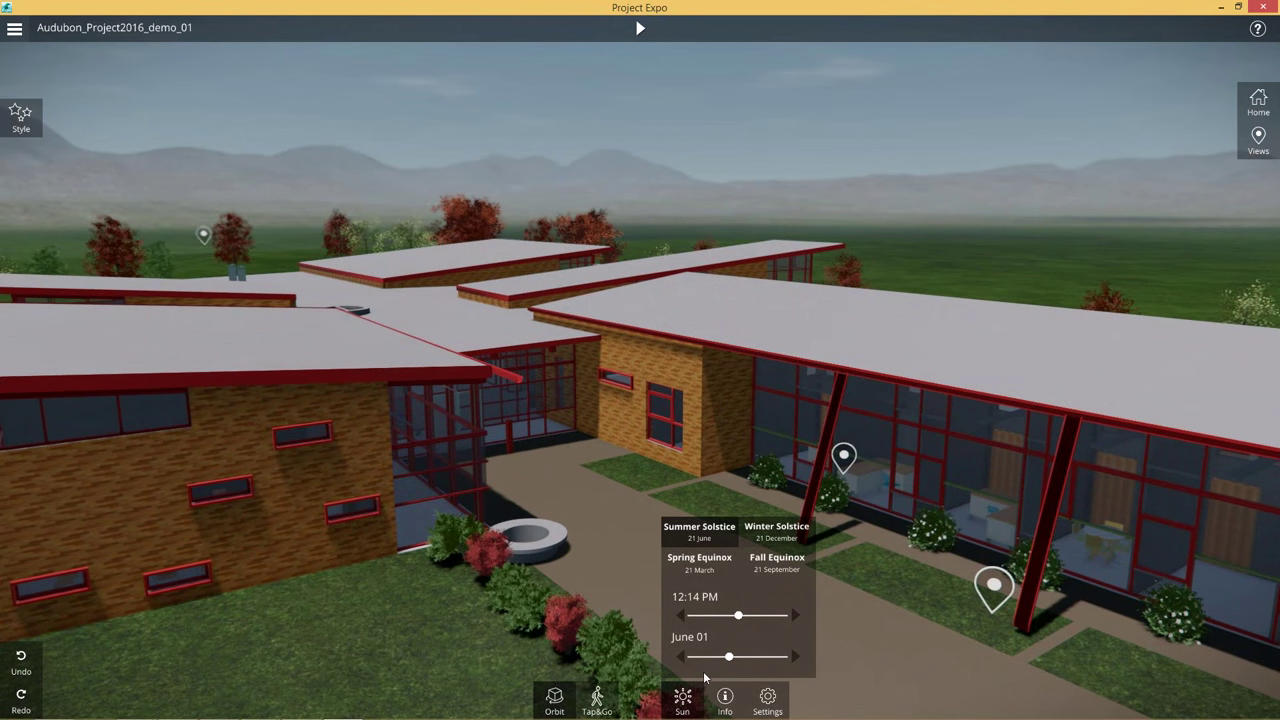
click(697, 697)
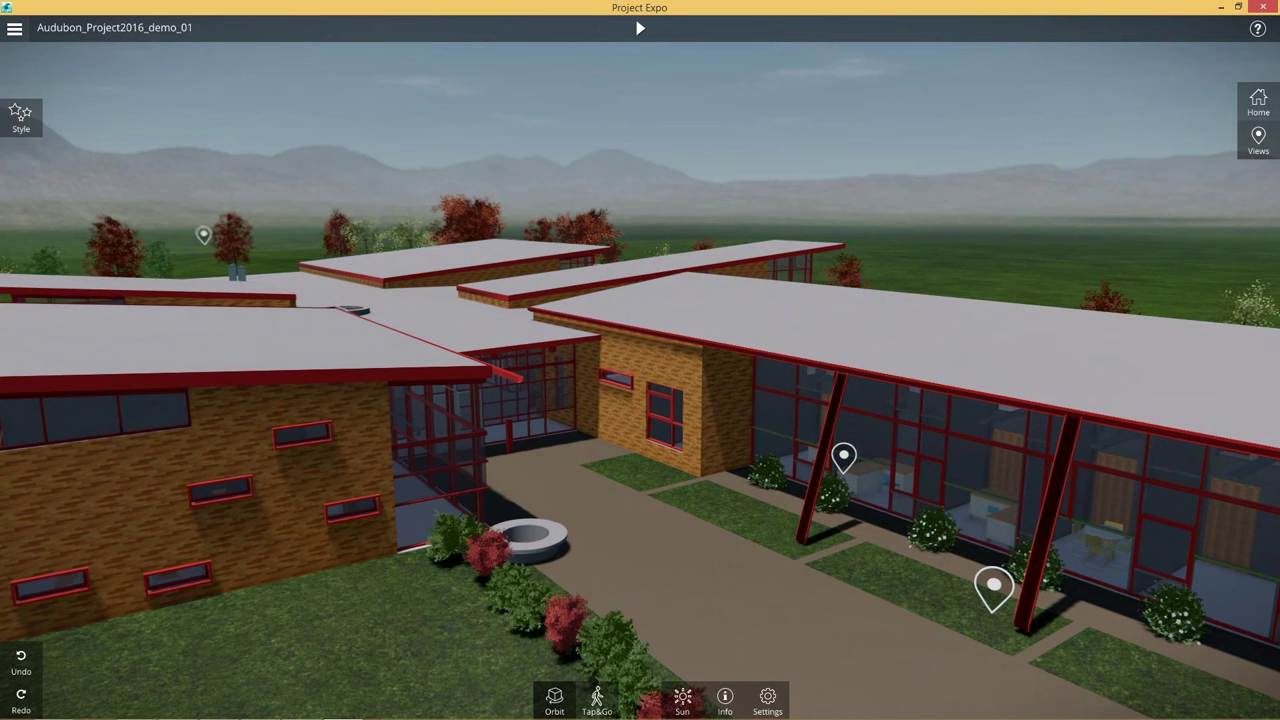
Step: Open the saved points of view and jump through the building envelope and classroom close-up views
click(1258, 140)
click(1221, 147)
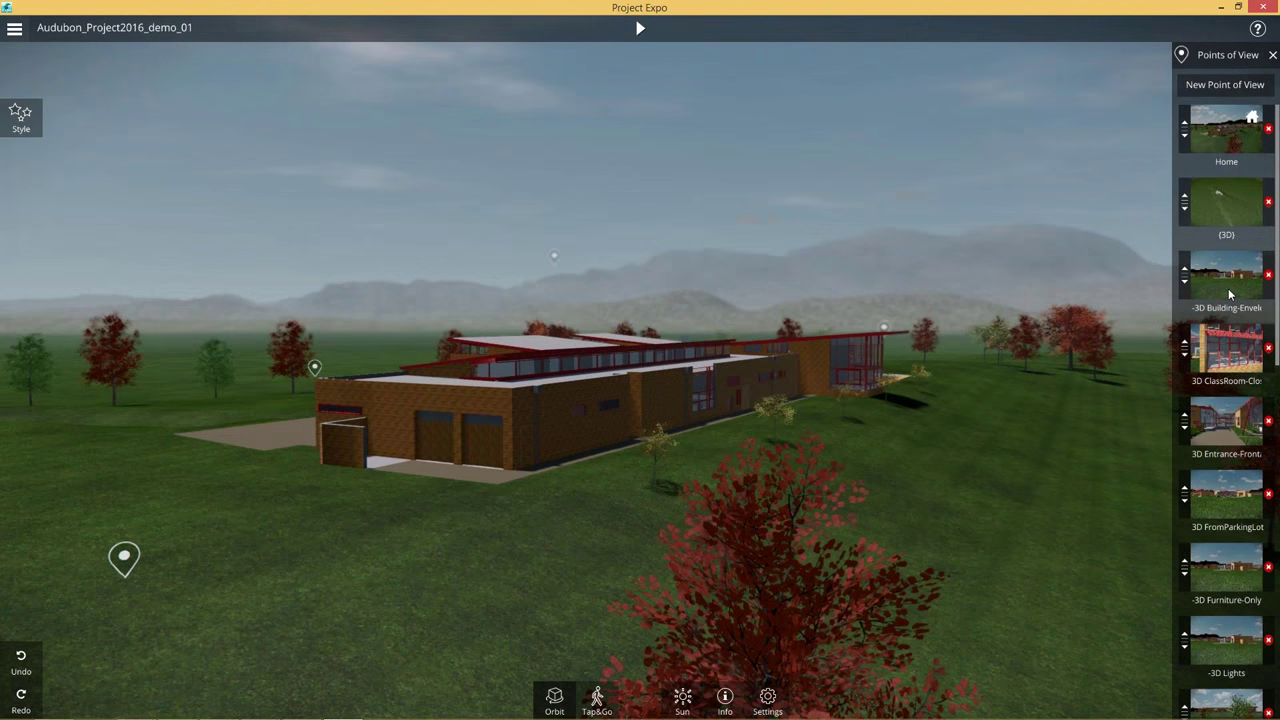
click(1228, 288)
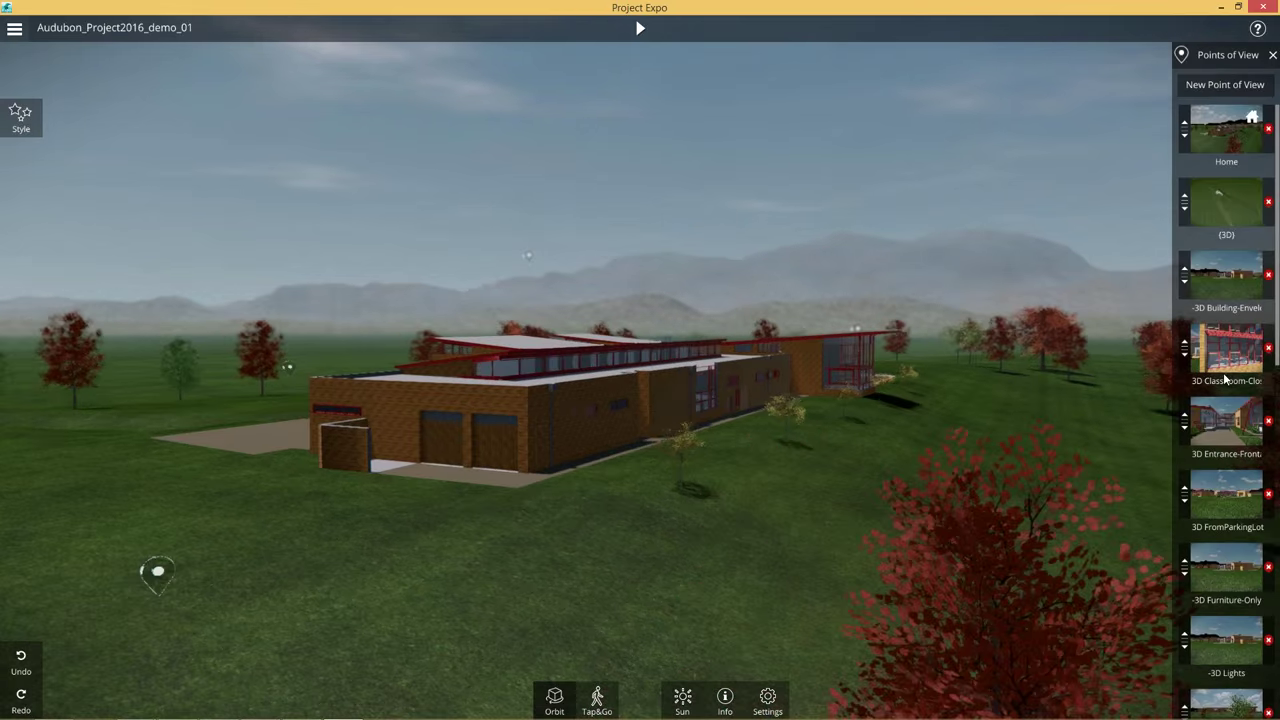
click(1230, 368)
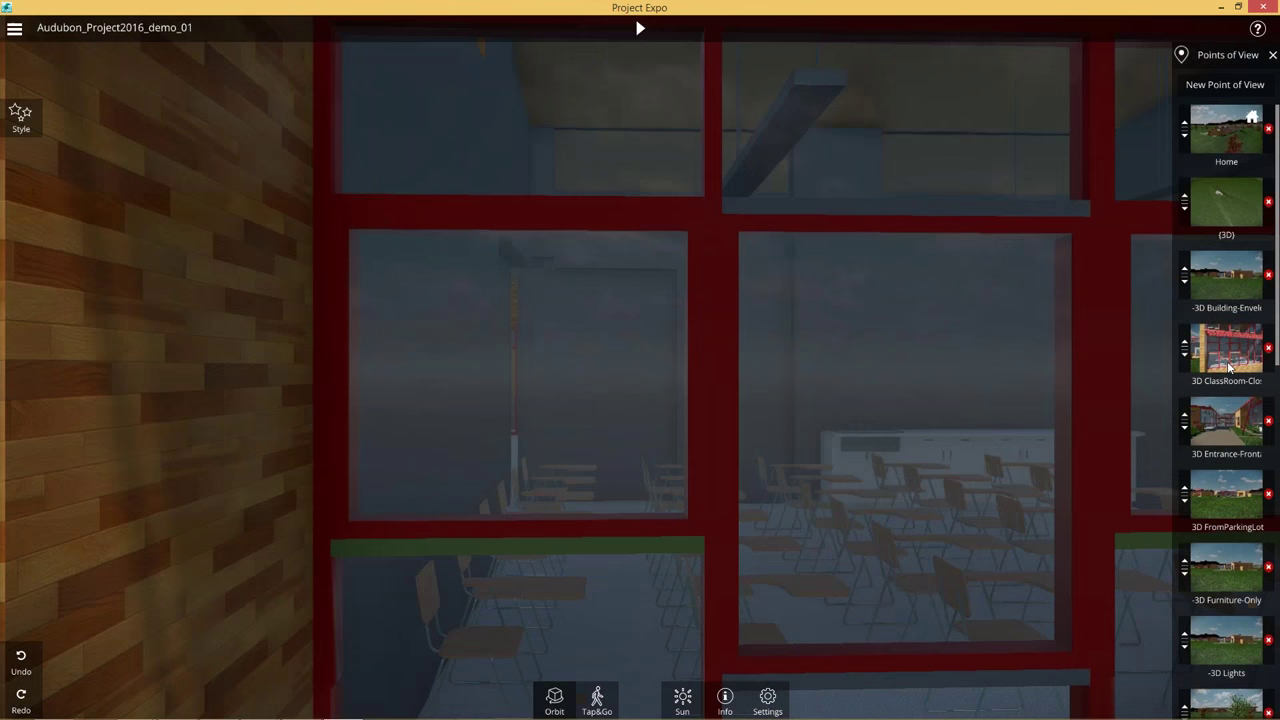
click(1232, 287)
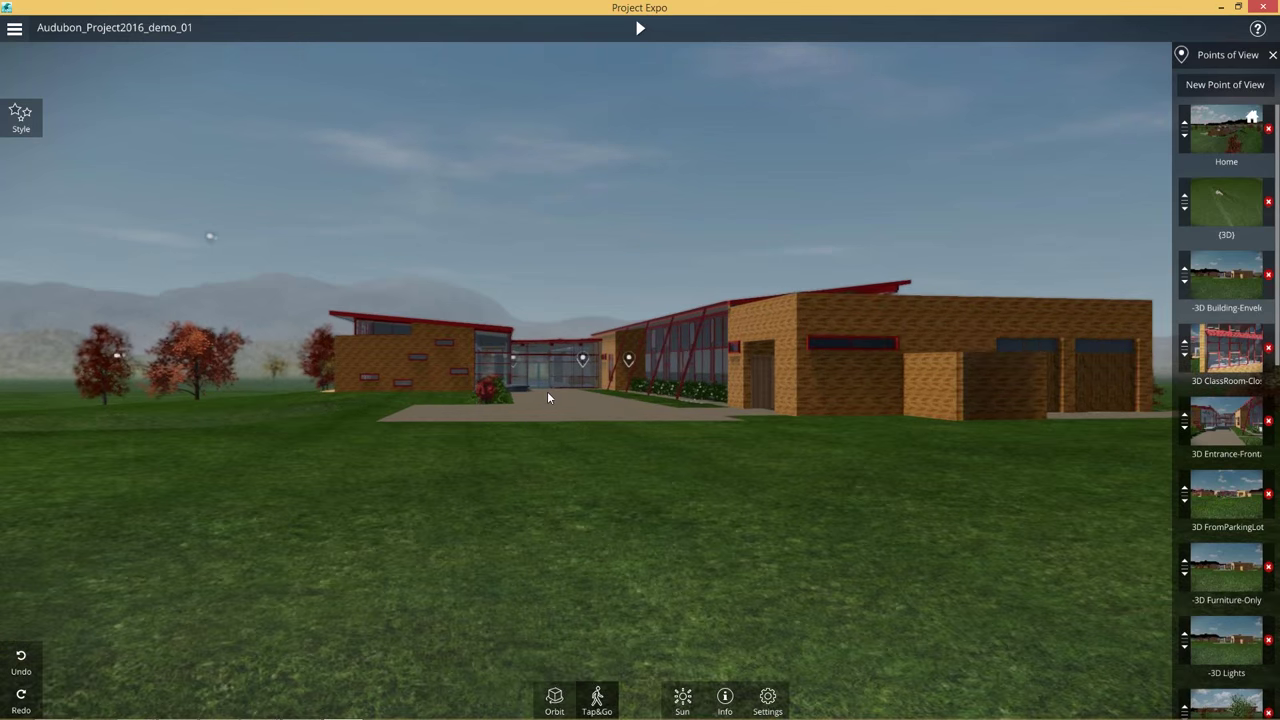
Step: Walk through the front entrance into the lobby with Tap&Go and look around the interior
click(547, 391)
click(384, 588)
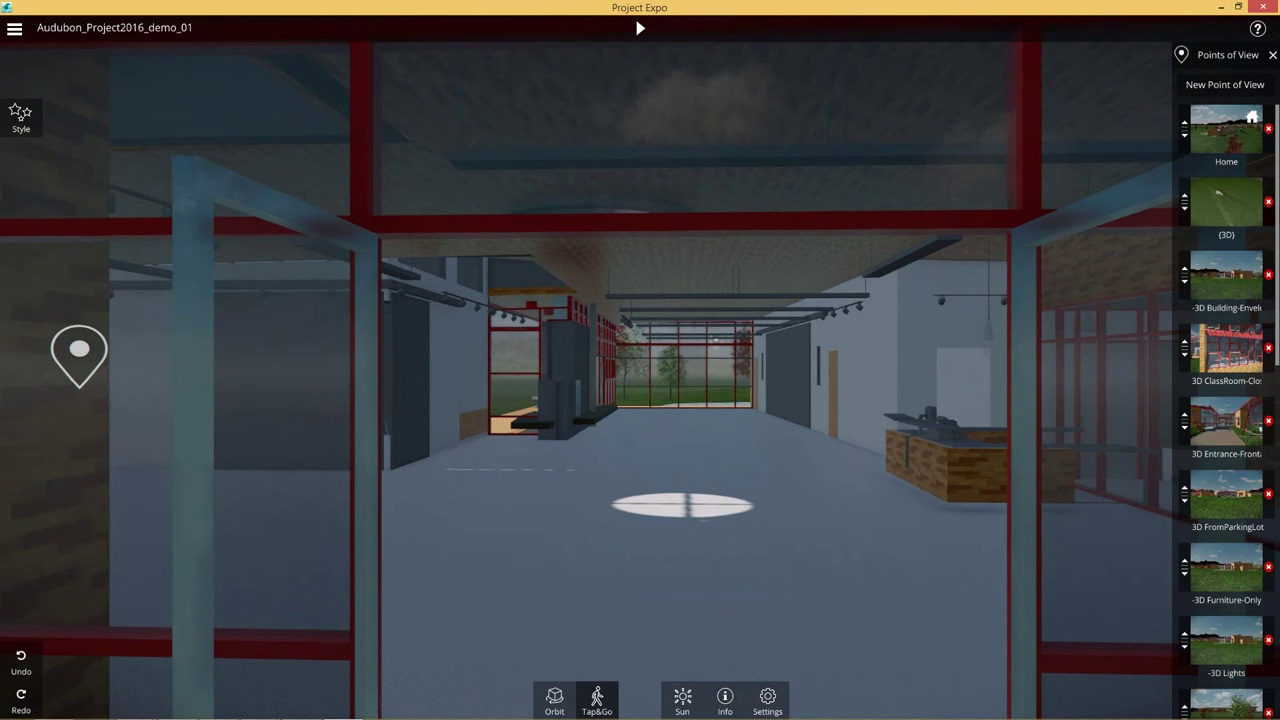
click(683, 505)
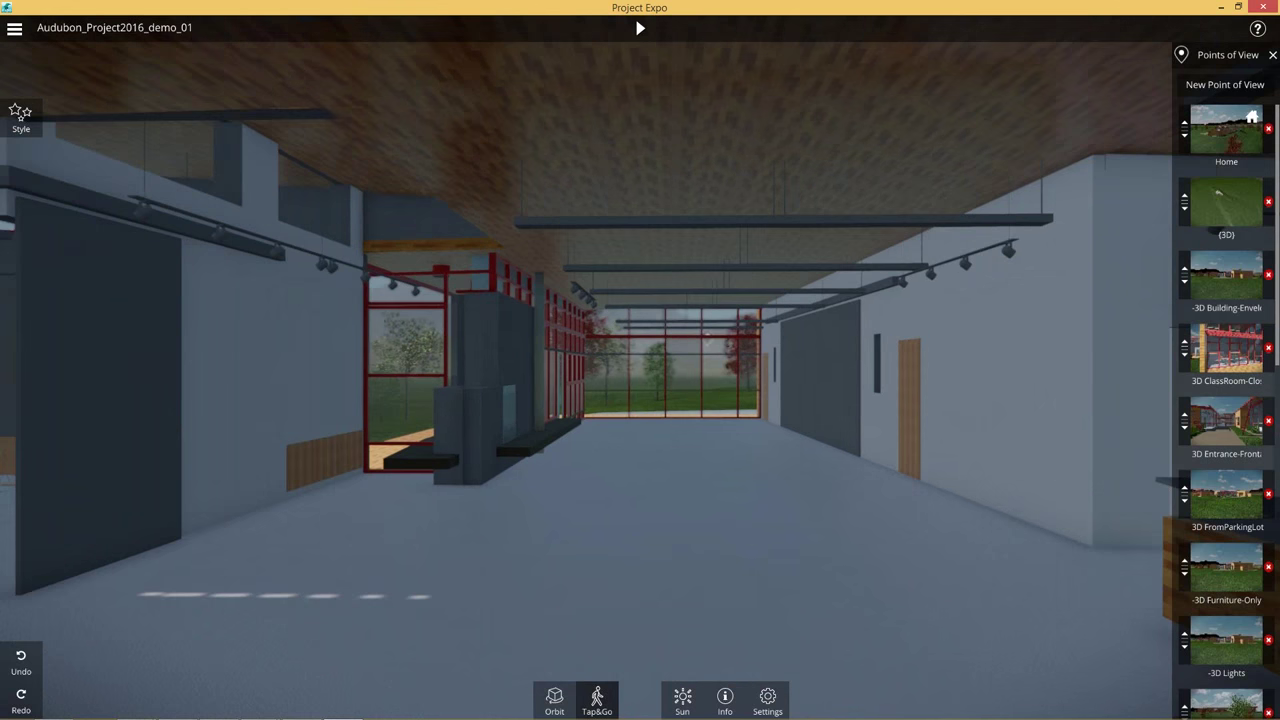
drag(614, 353, 990, 353)
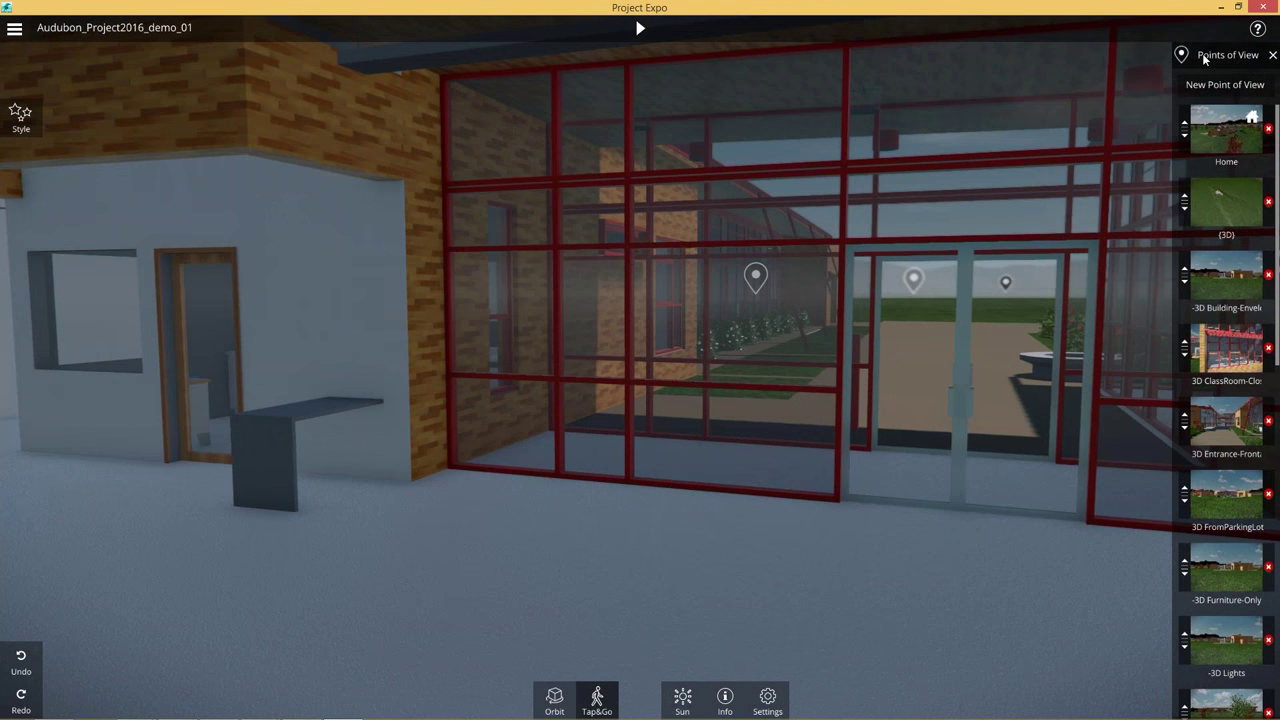
Step: Read through the BIM information of the storefront double door in the lobby's glass wall, and close the information
click(1205, 58)
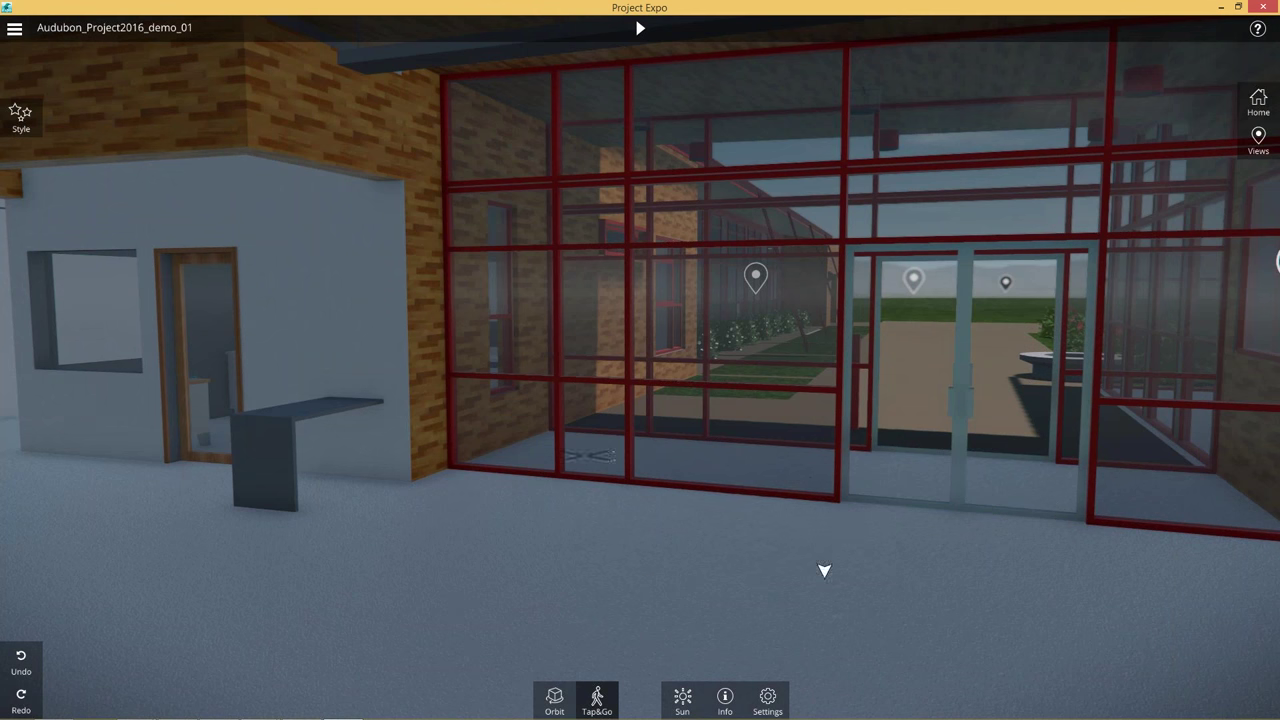
drag(683, 620, 771, 598)
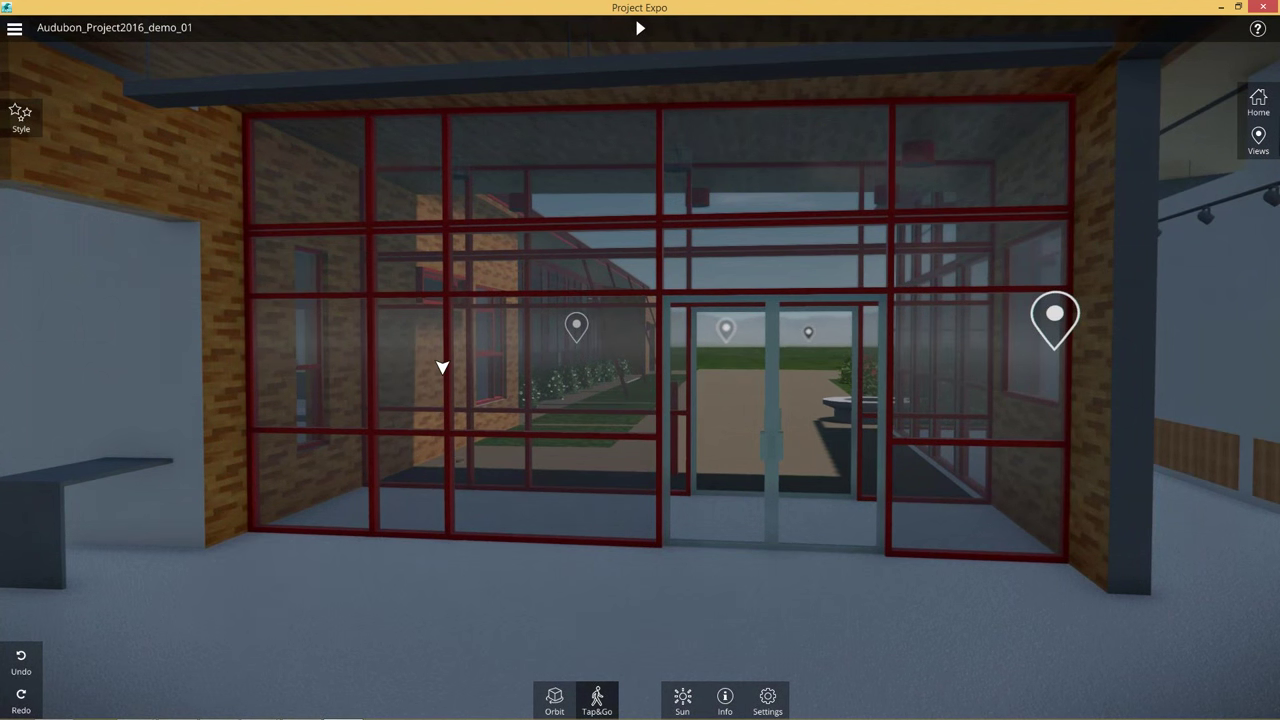
click(725, 700)
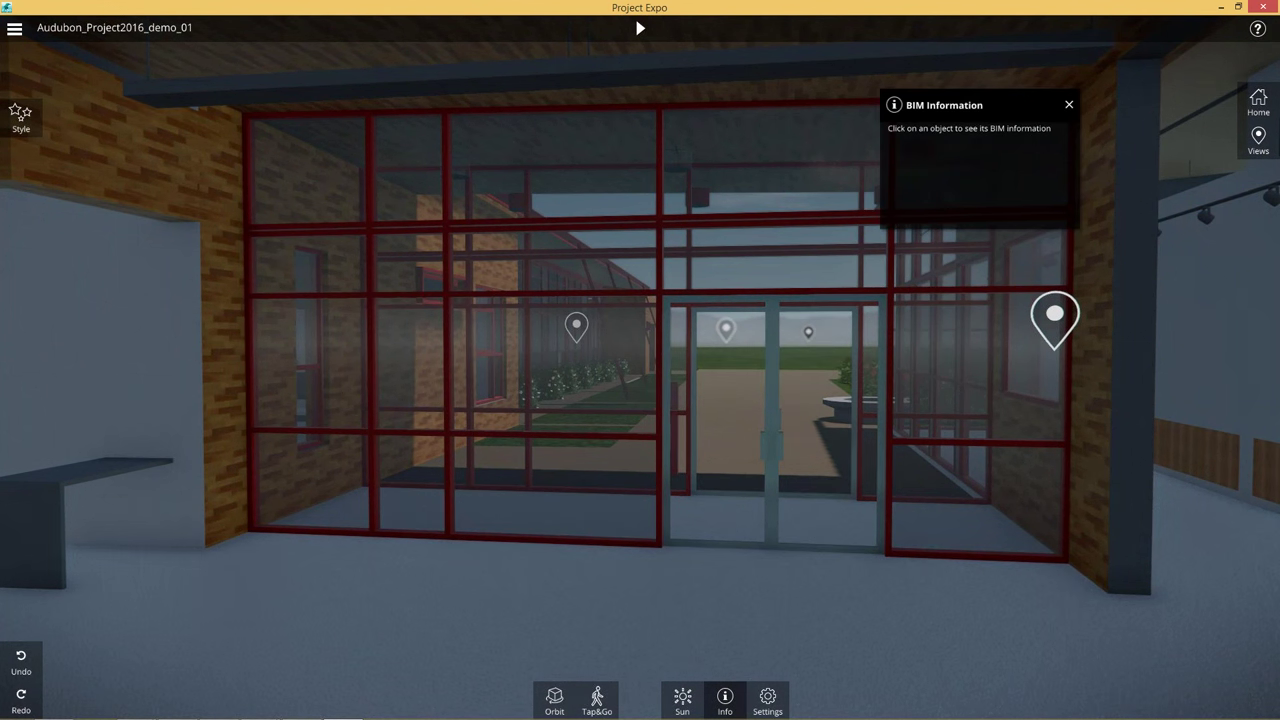
click(728, 370)
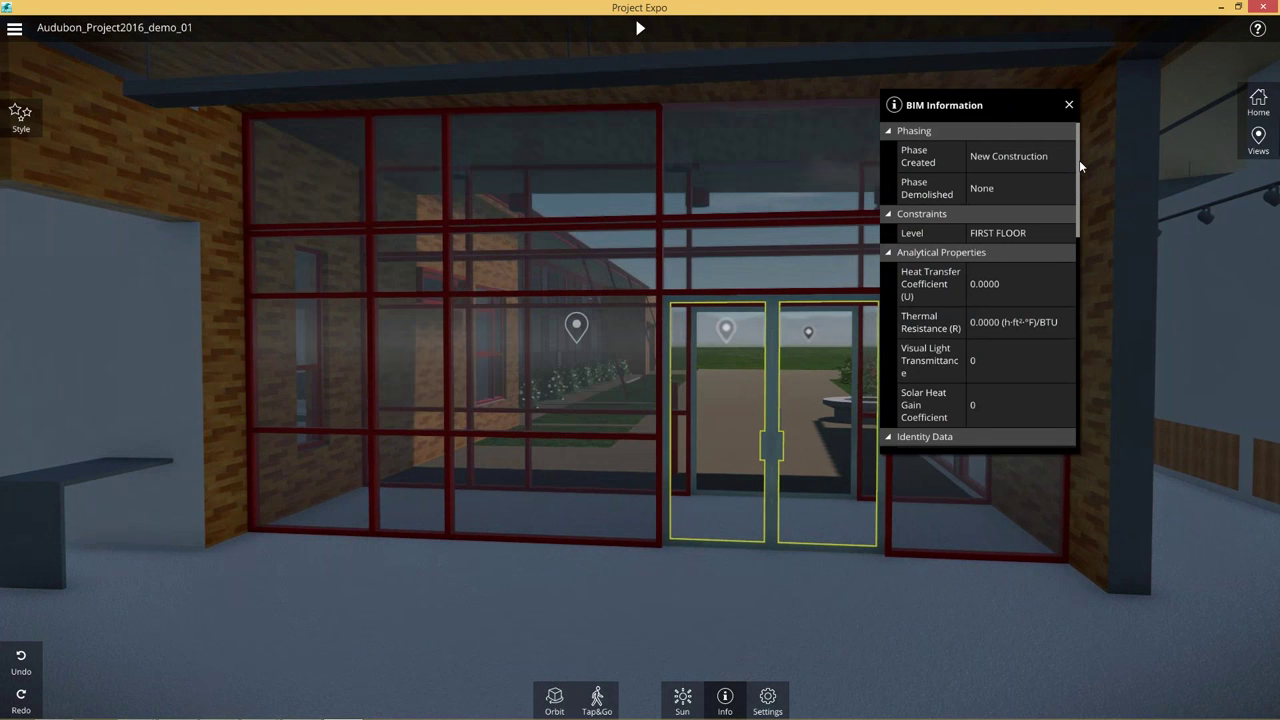
scroll(1078, 166, down, 2)
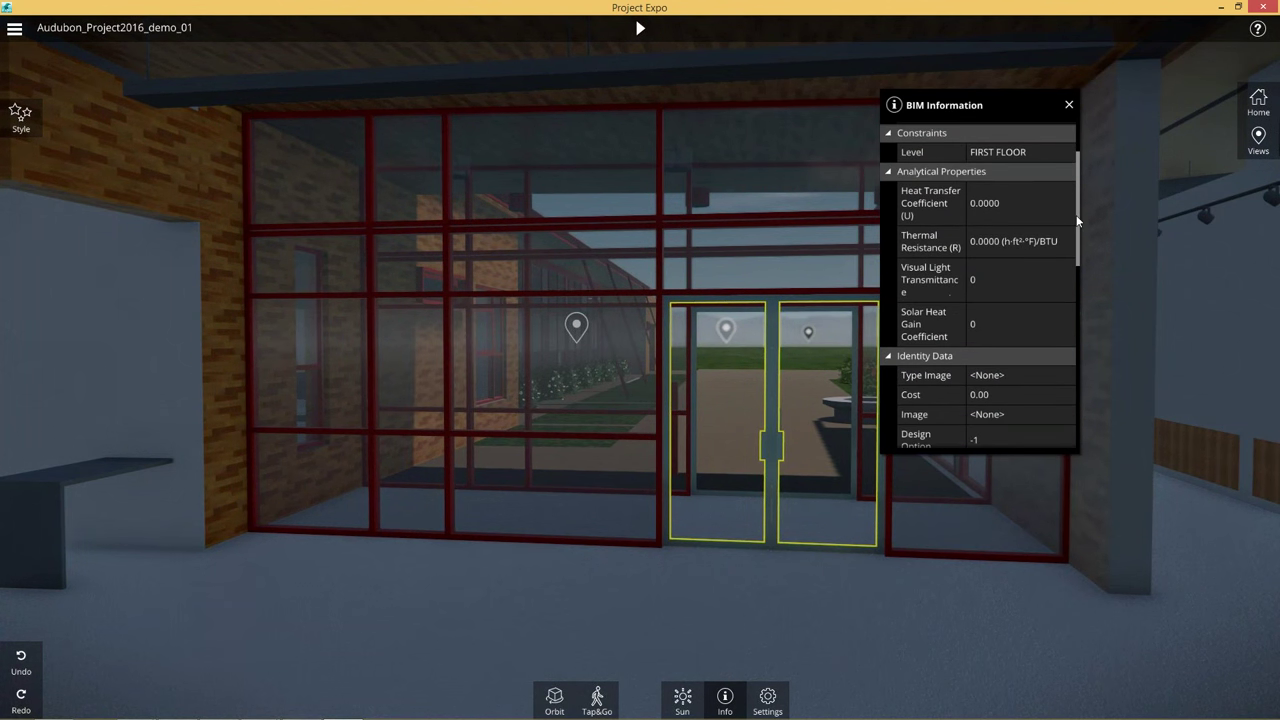
drag(1078, 220, 1073, 406)
scroll(1078, 358, up, 2)
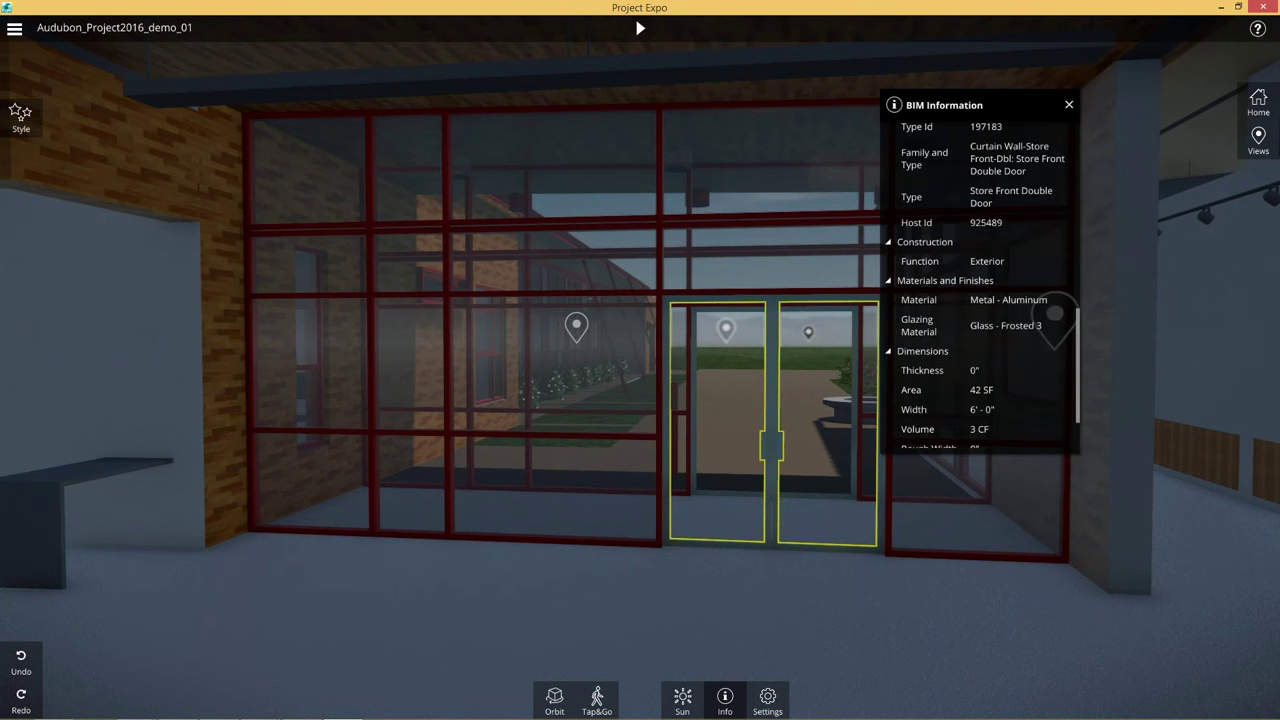
drag(1083, 317, 1088, 105)
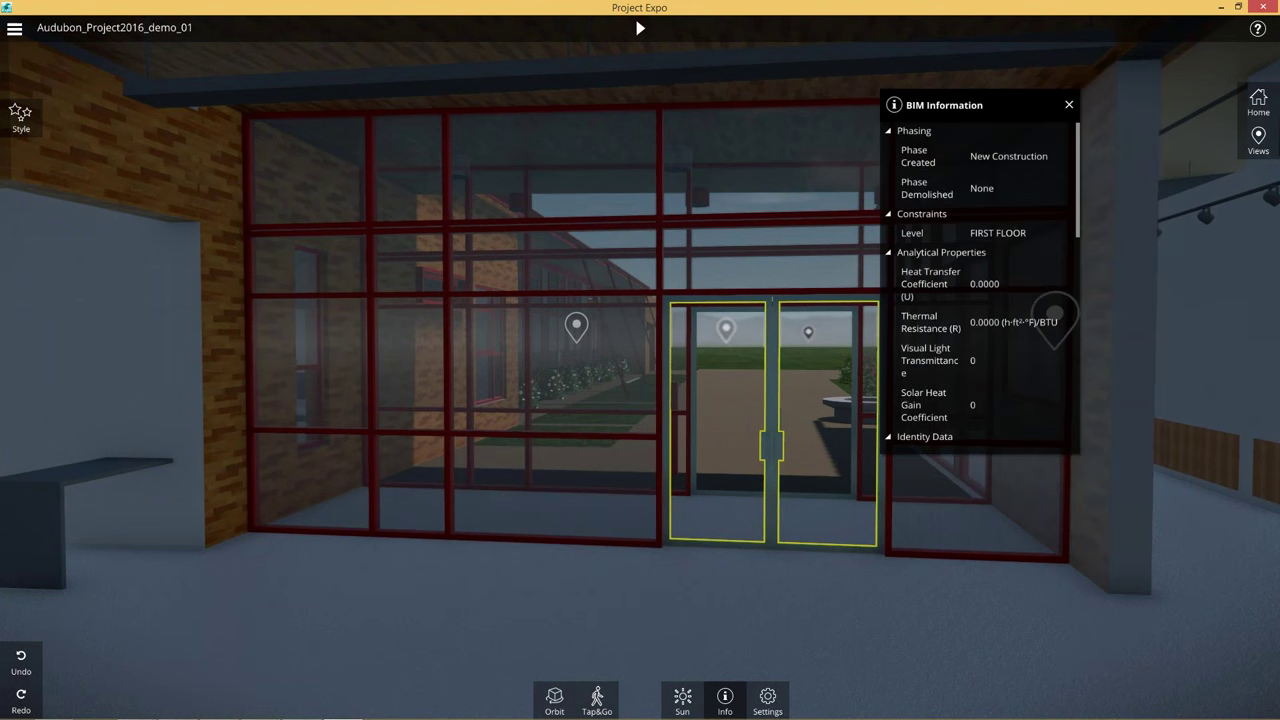
click(1070, 106)
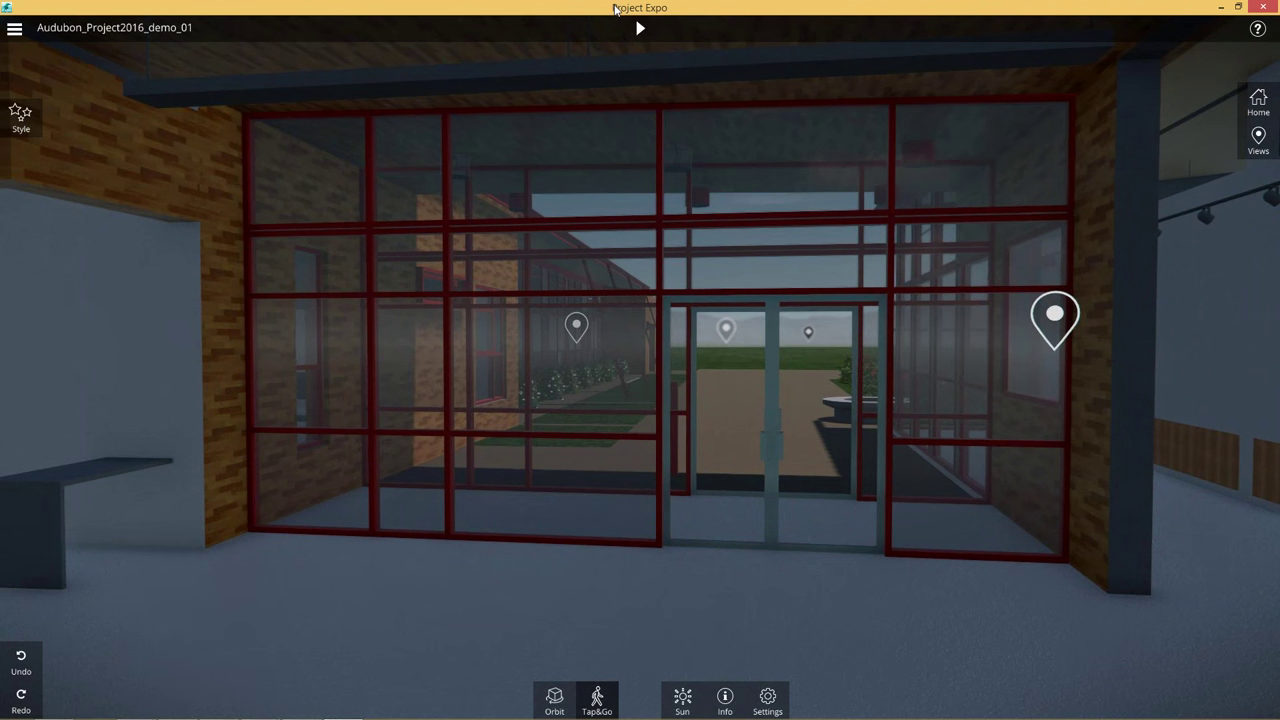
Step: Switch to Stingray Editor with the audubon_start level and show the project's assets
mouse_move(144, 710)
click(231, 640)
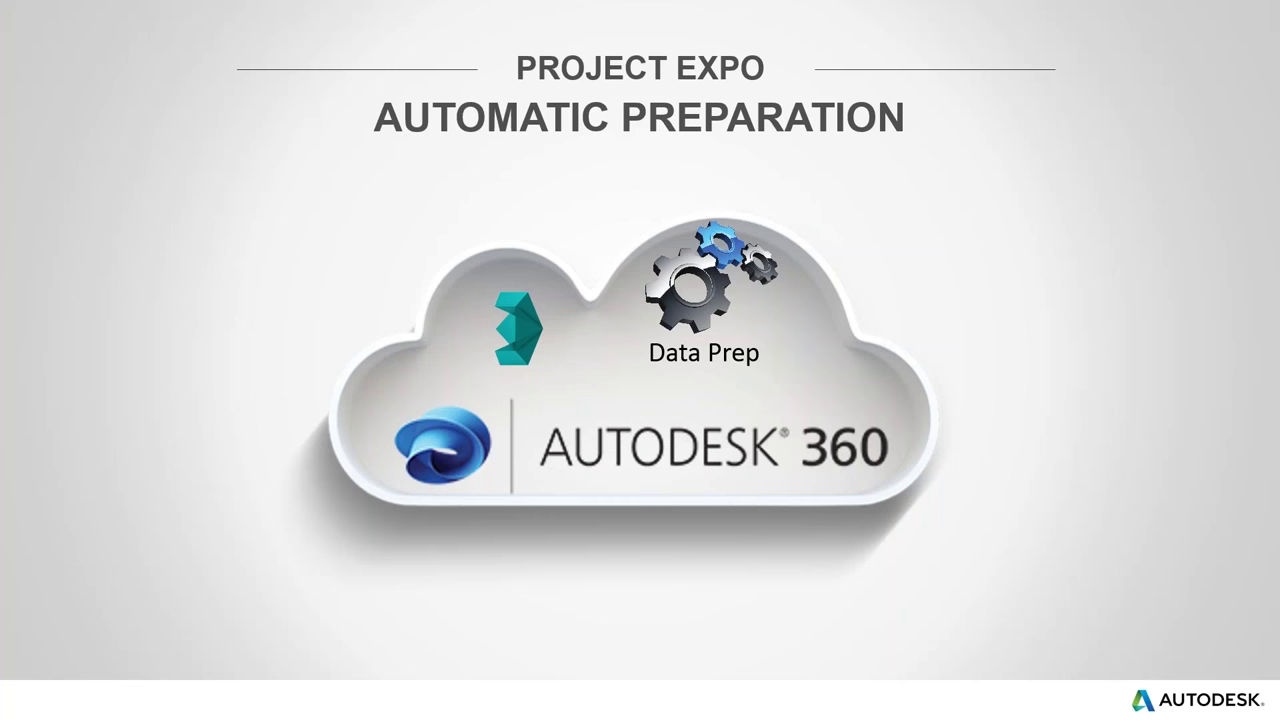
key(alt+Tab)
key(alt+Tab)
key(alt+Tab)
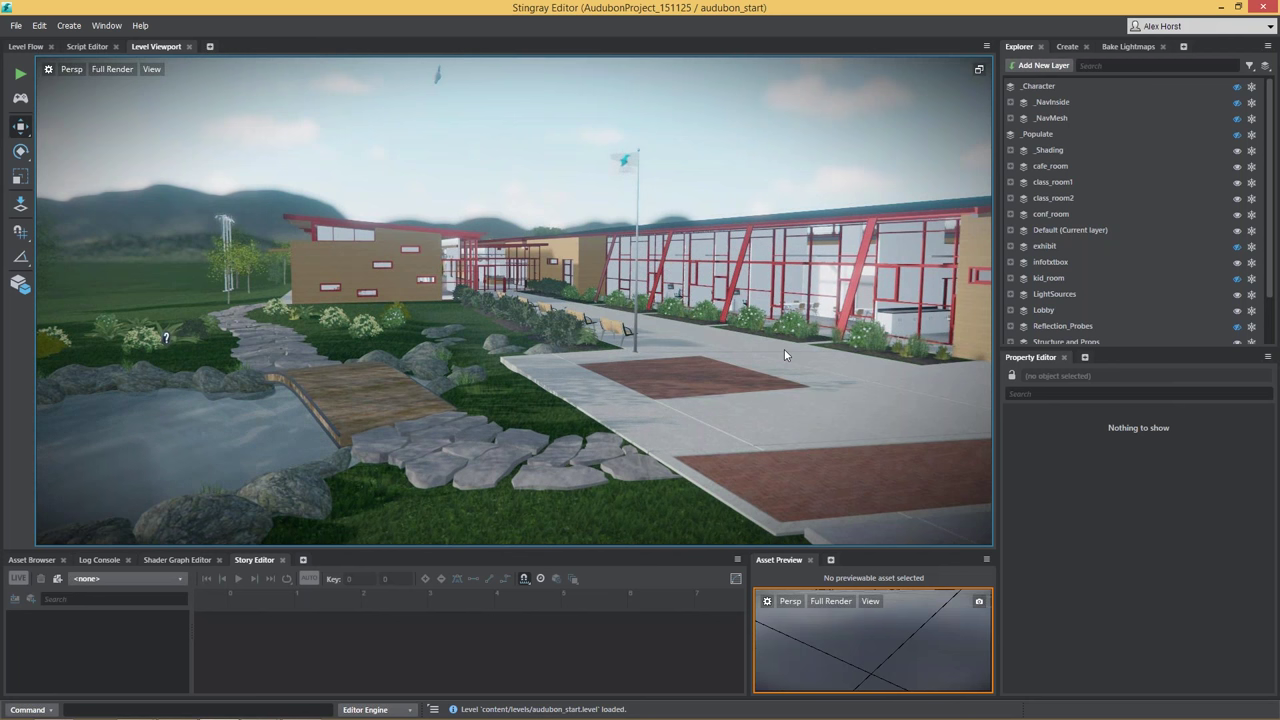
click(32, 559)
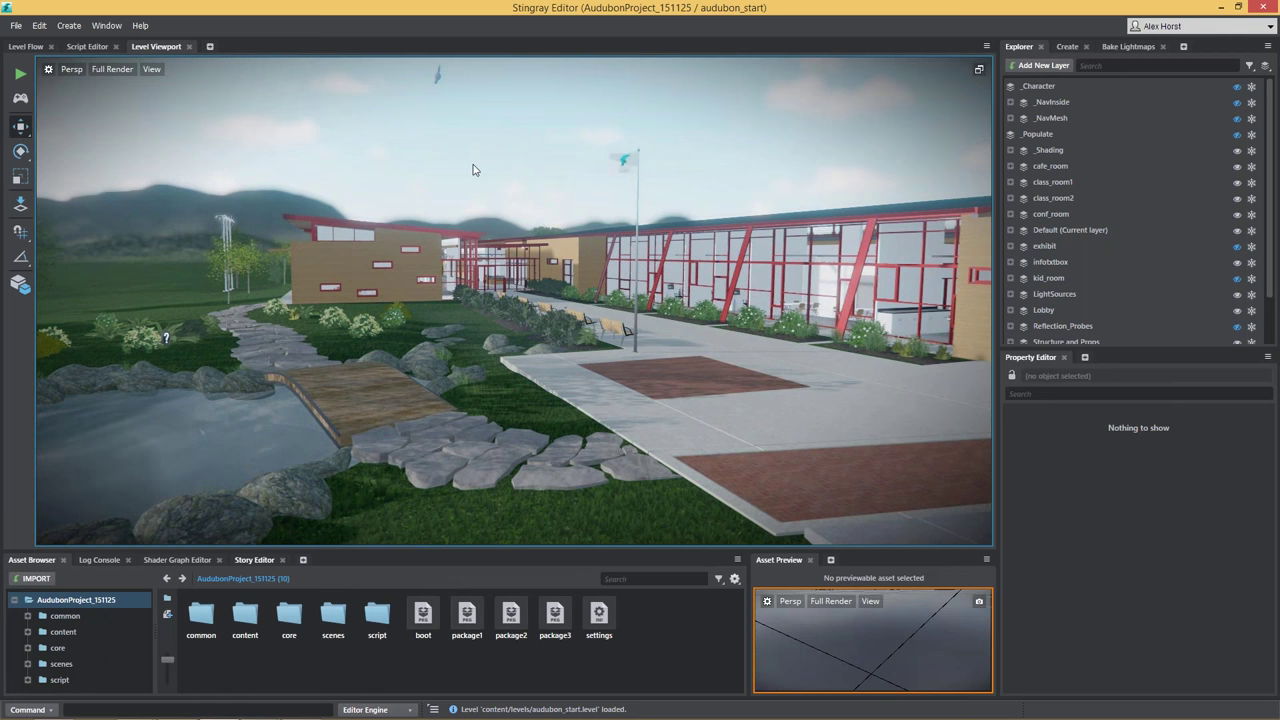
Step: Select the storefront double door from inside the lobby and examine the BIM properties stored in its script data
right_drag(689, 311, 818, 321)
right_drag(880, 197, 790, 271)
click(789, 269)
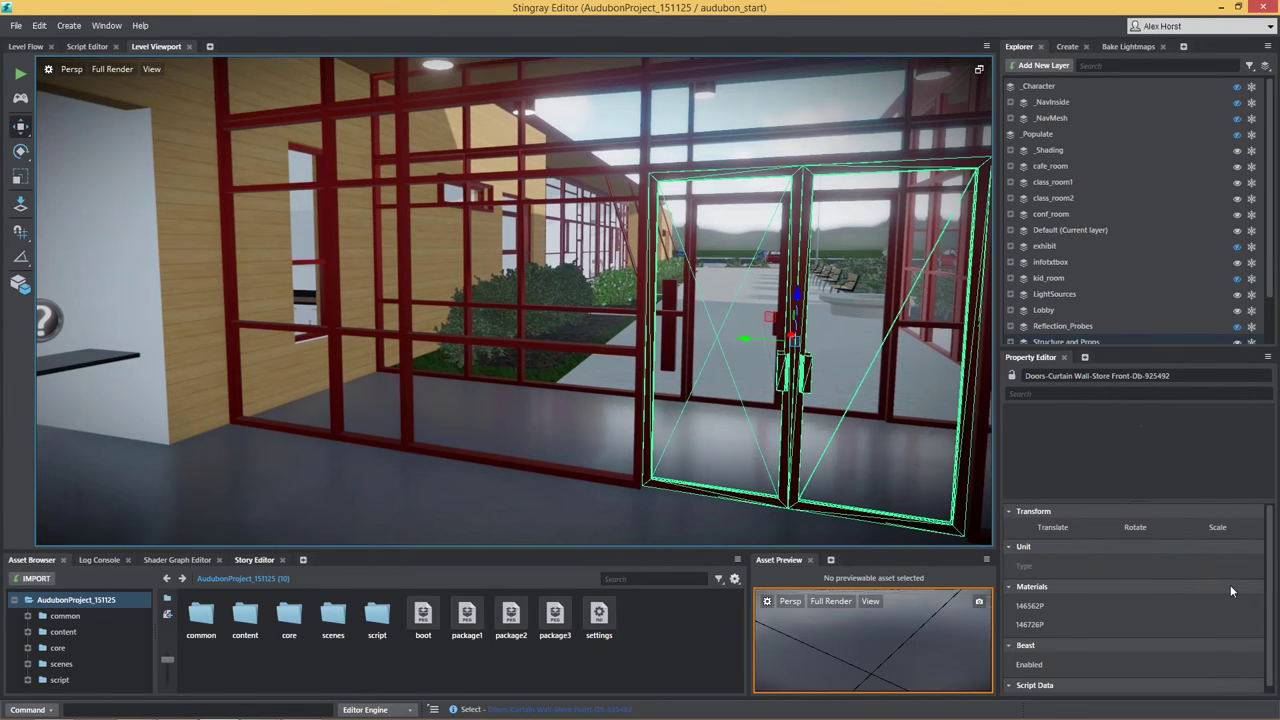
drag(1273, 527, 1268, 600)
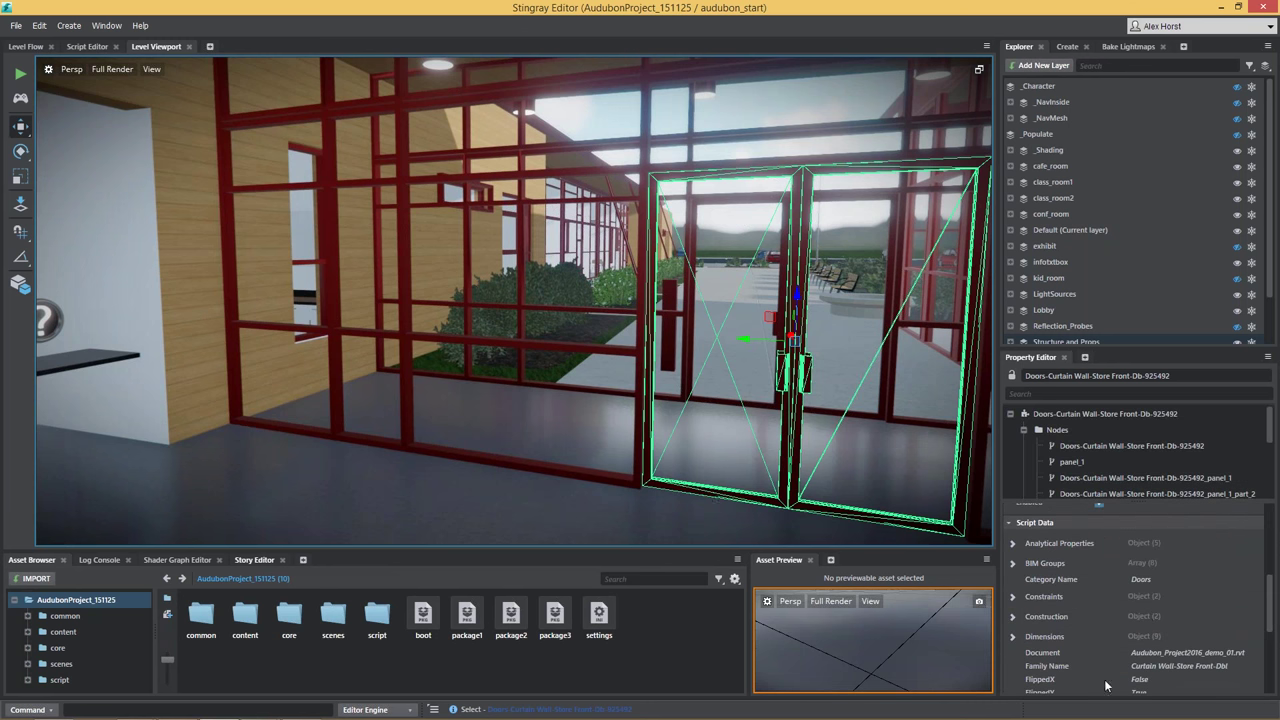
scroll(1140, 600, down, 4)
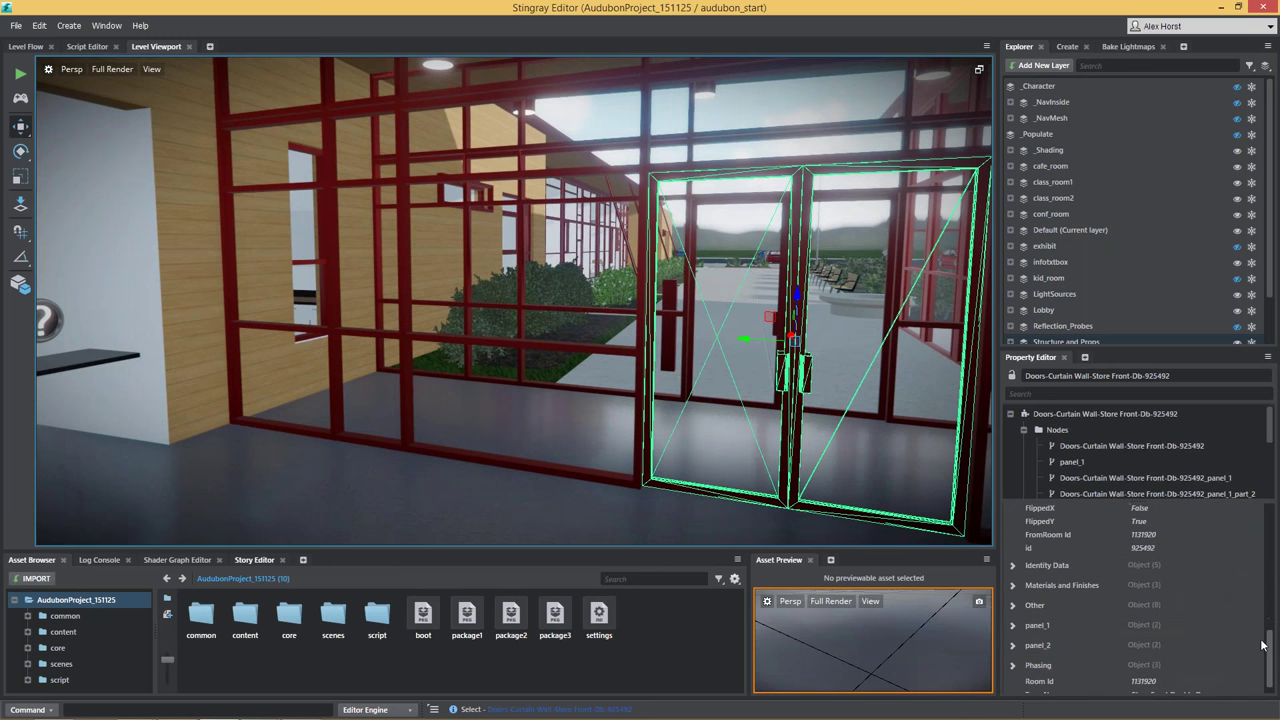
mouse_move(1276, 651)
mouse_down()
mouse_move(1273, 665)
mouse_move(1267, 637)
mouse_up()
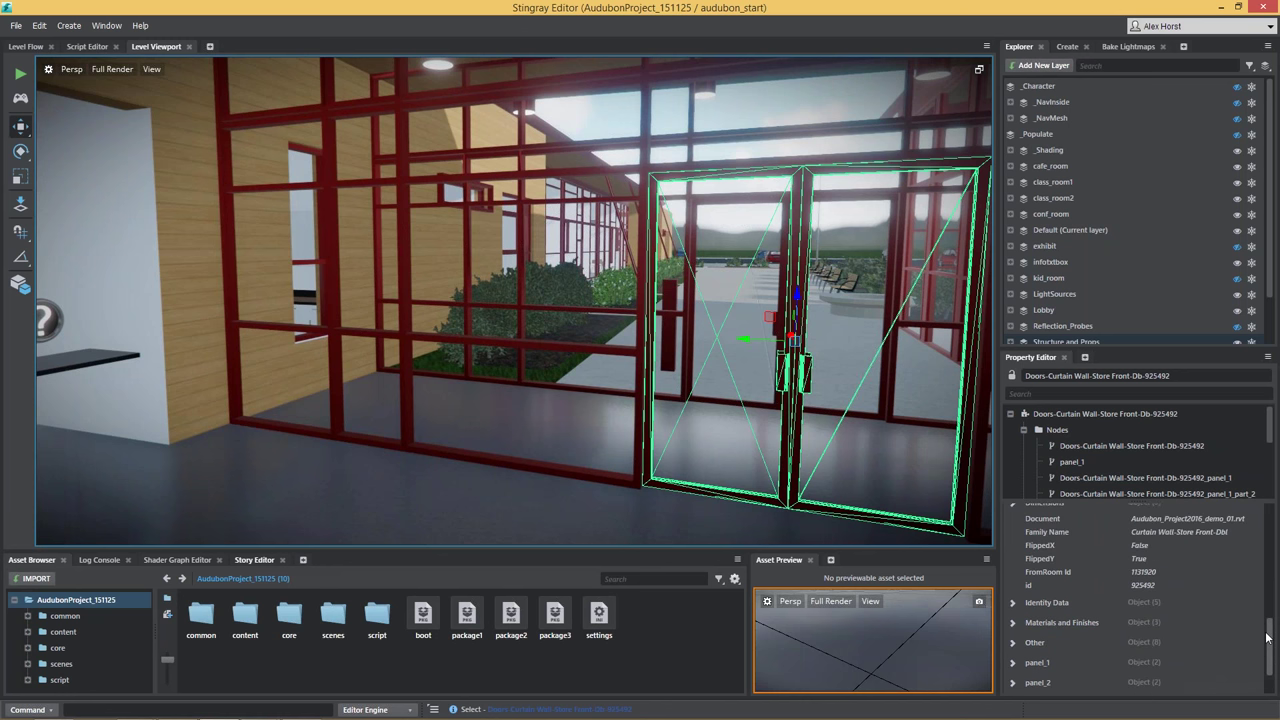
click(107, 25)
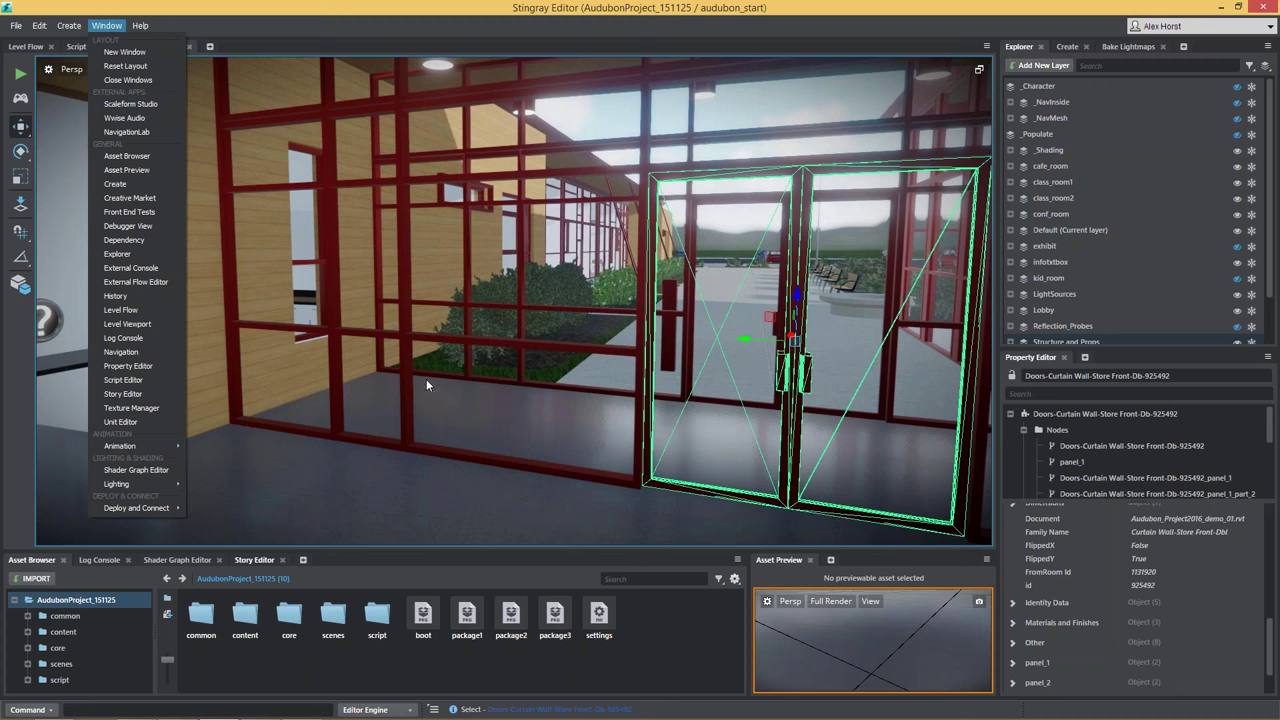
click(562, 5)
Step: Tour the building's interior hall and fly outside to the benches along the paved walkway
right_drag(622, 224, 340, 192)
key(s)
right_drag(514, 300, 330, 300)
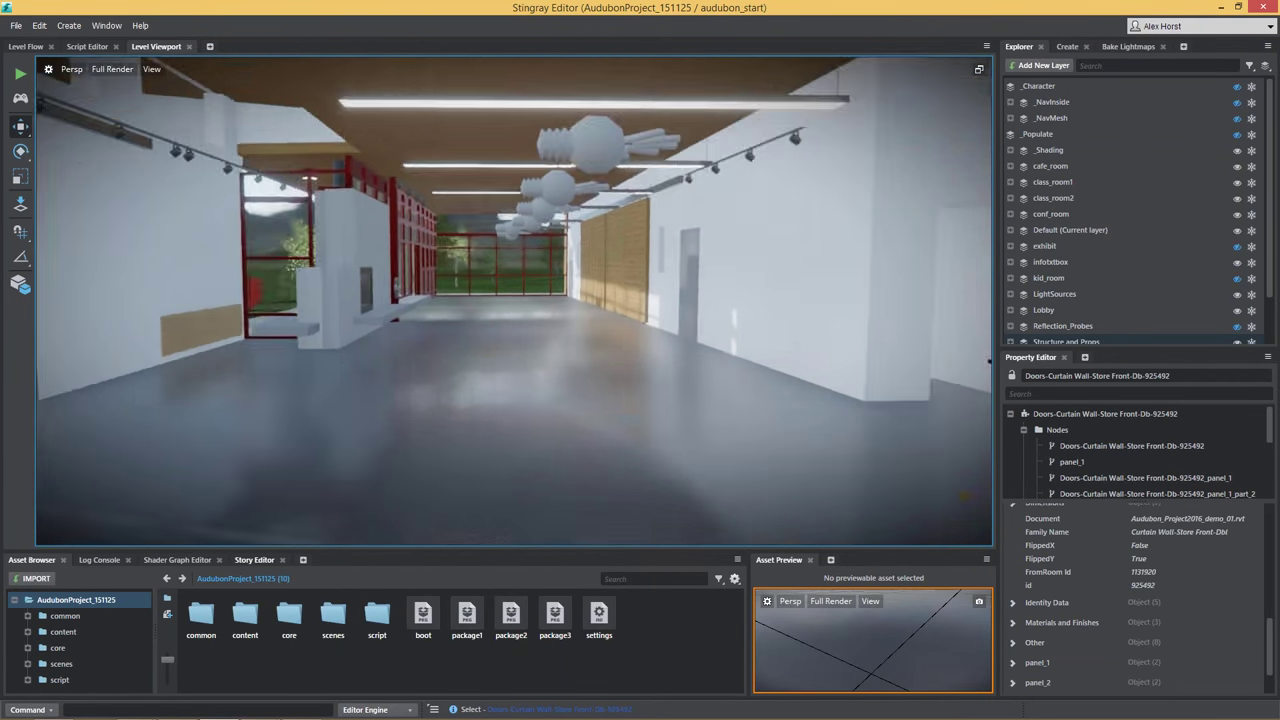
right_drag(610, 289, 880, 290)
right_drag(514, 300, 570, 400)
key(w)
key(w)
key(s)
key(s)
key(w)
key(e)
Step: Select two of the wooden benches beside the walkway in turn, clear the selection, and view the garden behind them
click(514, 404)
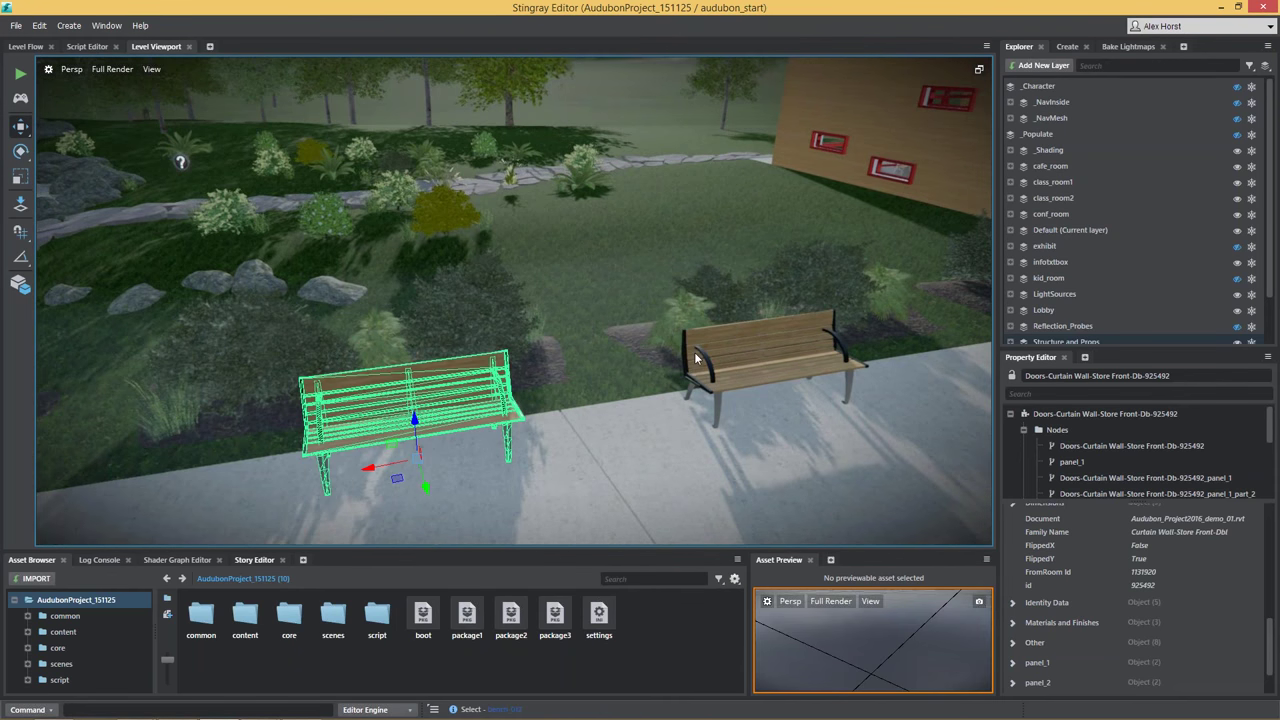
click(714, 352)
right_drag(637, 177, 585, 67)
click(147, 328)
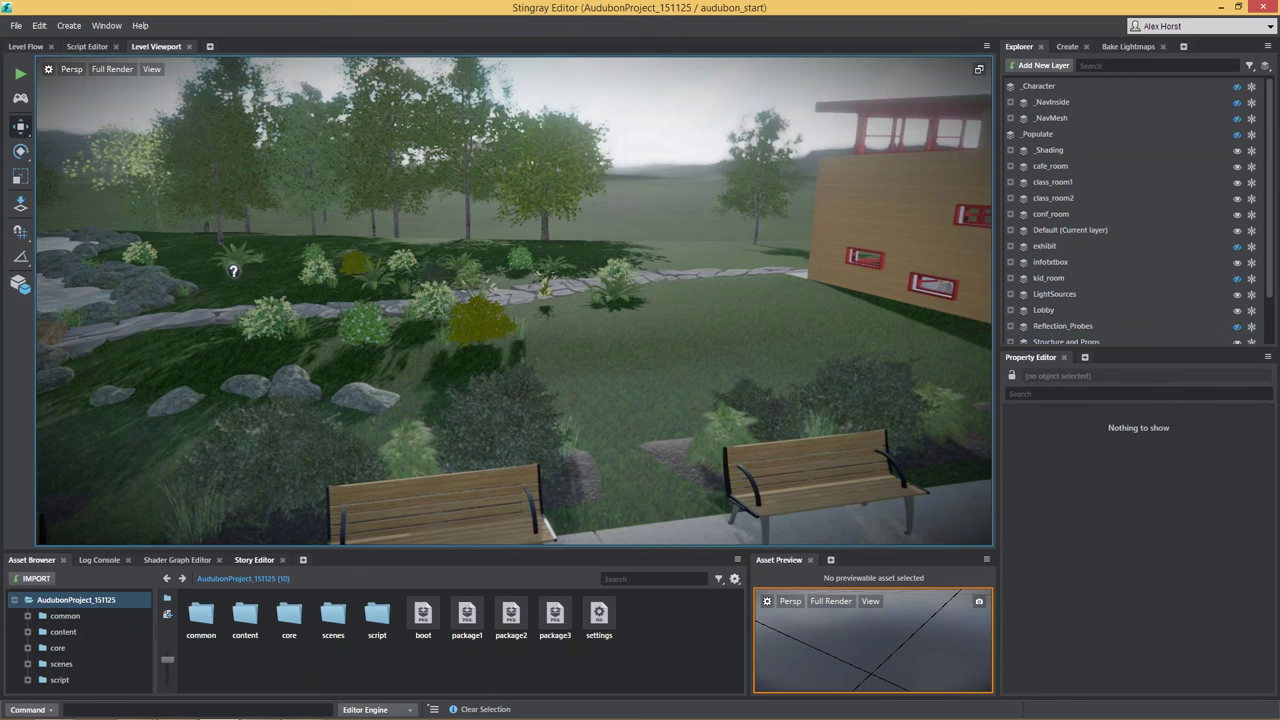
right_drag(380, 252, 242, 250)
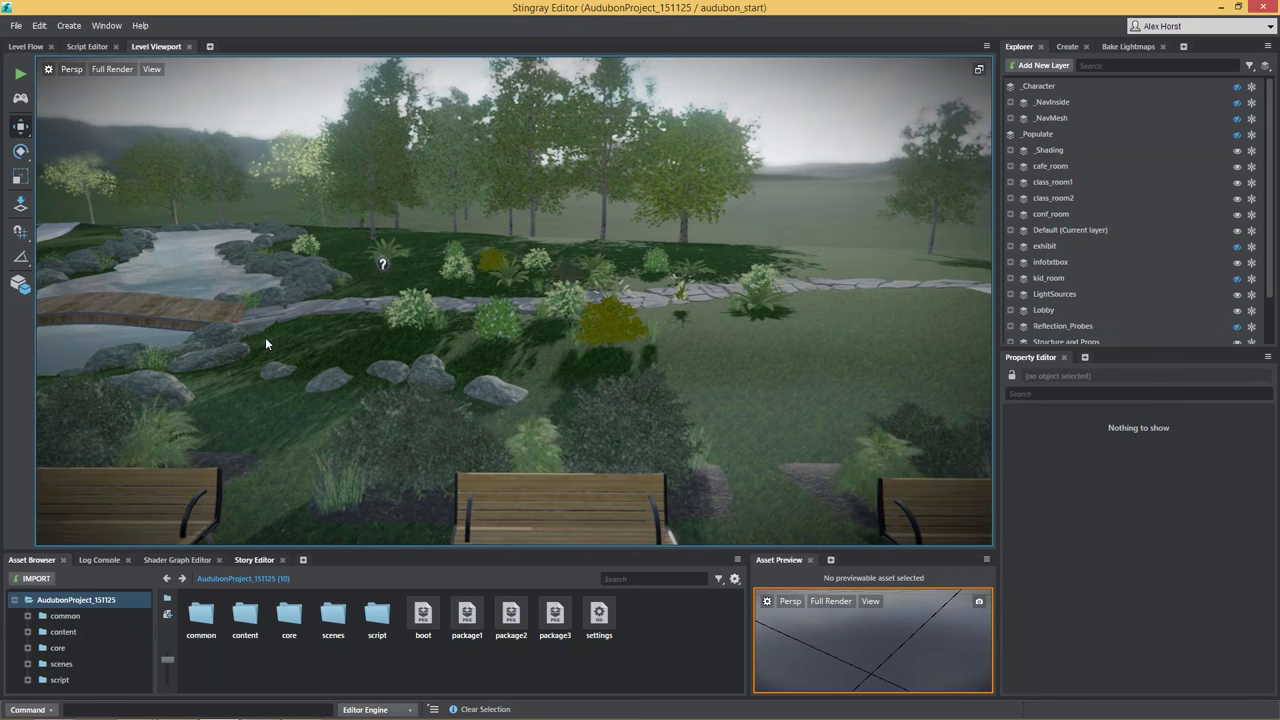
Step: Fly into the conference room and view the table furnished with chairs and laptops
right_drag(265, 337, 986, 282)
key(w)
right_drag(420, 337, 262, 330)
key(w)
key(w)
key(s)
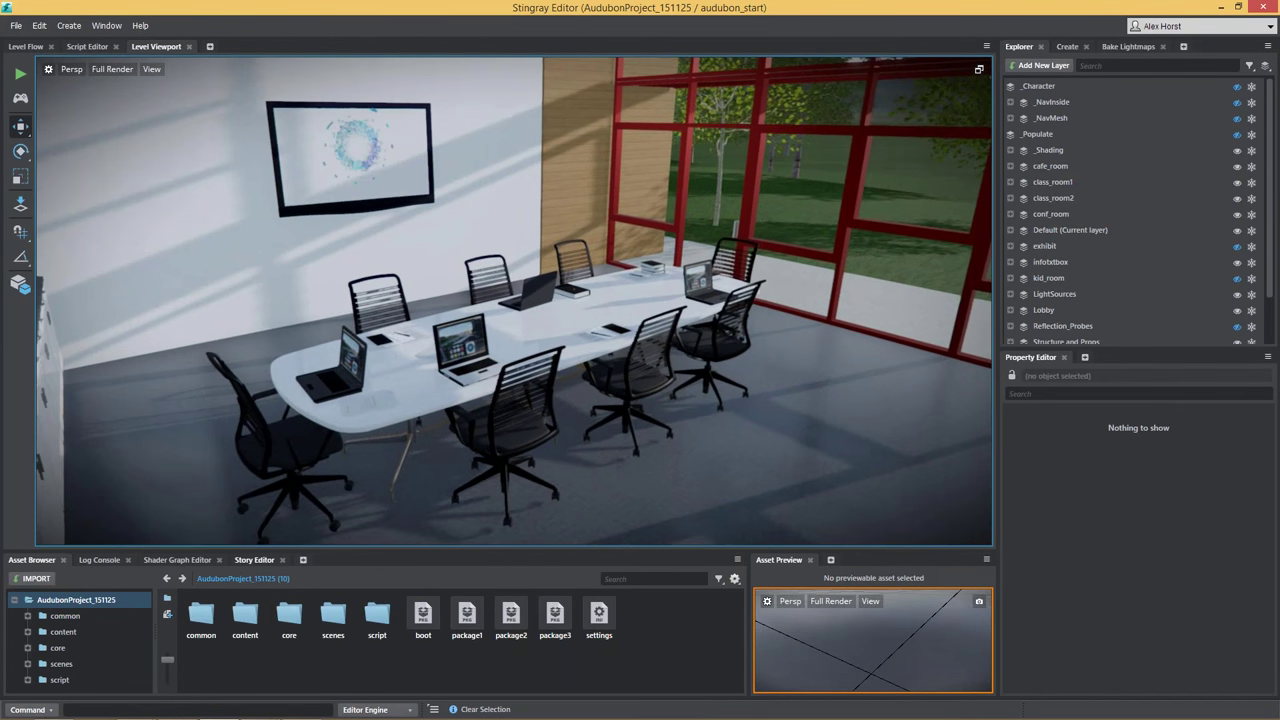
Step: Fly to the corridor with the yellow wet-floor caution sign and examine the passage beside it
right_drag(609, 290, 890, 290)
key(w)
key(w)
right_drag(650, 290, 597, 302)
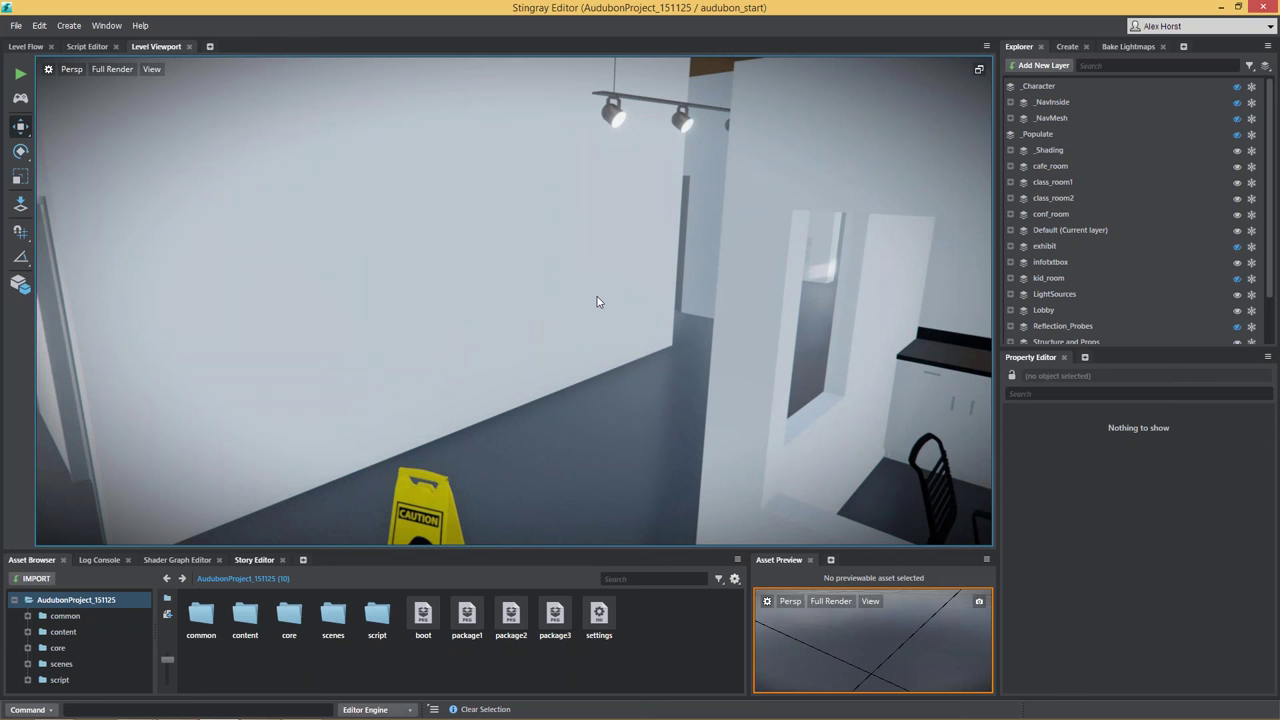
alt+drag(595, 317, 582, 343)
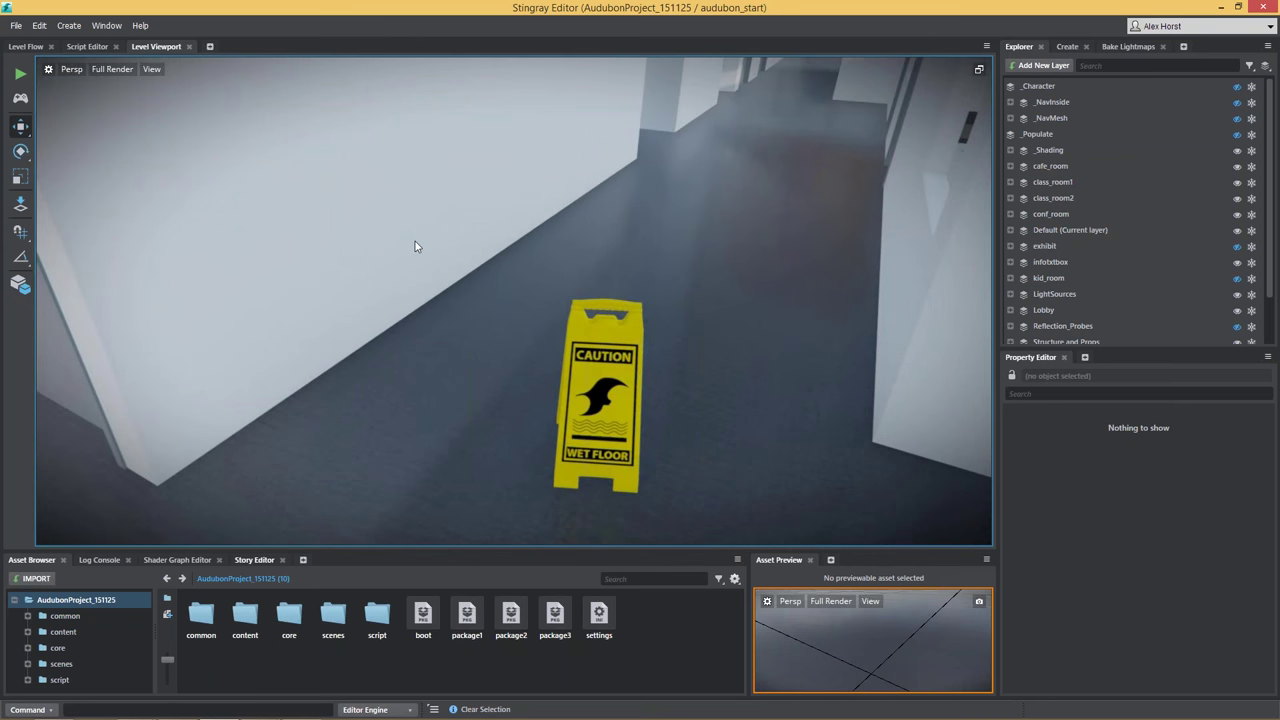
right_drag(596, 429, 578, 288)
key(a)
key(s)
right_drag(540, 385, 364, 330)
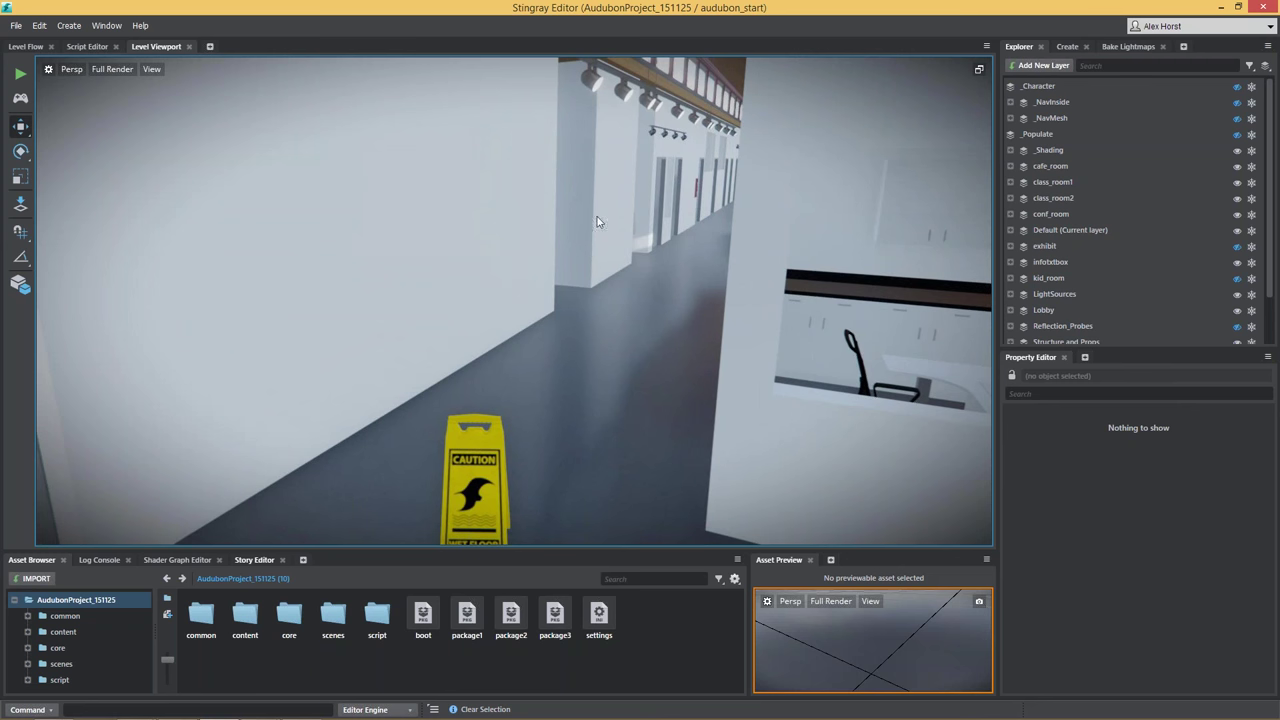
Step: Draw a prototype block across the corridor behind the caution sign, about 0.21 wide, 1.38 deep and 1.46 high
right_drag(511, 368, 440, 370)
click(1067, 46)
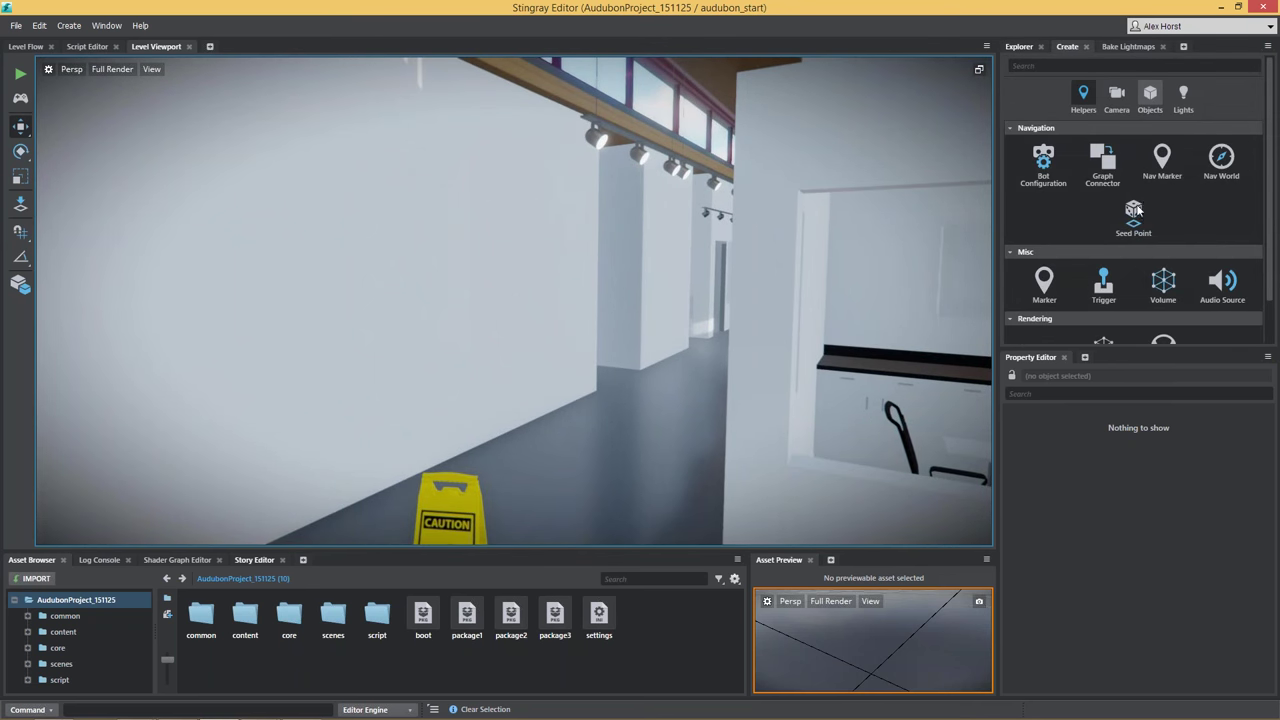
click(1079, 278)
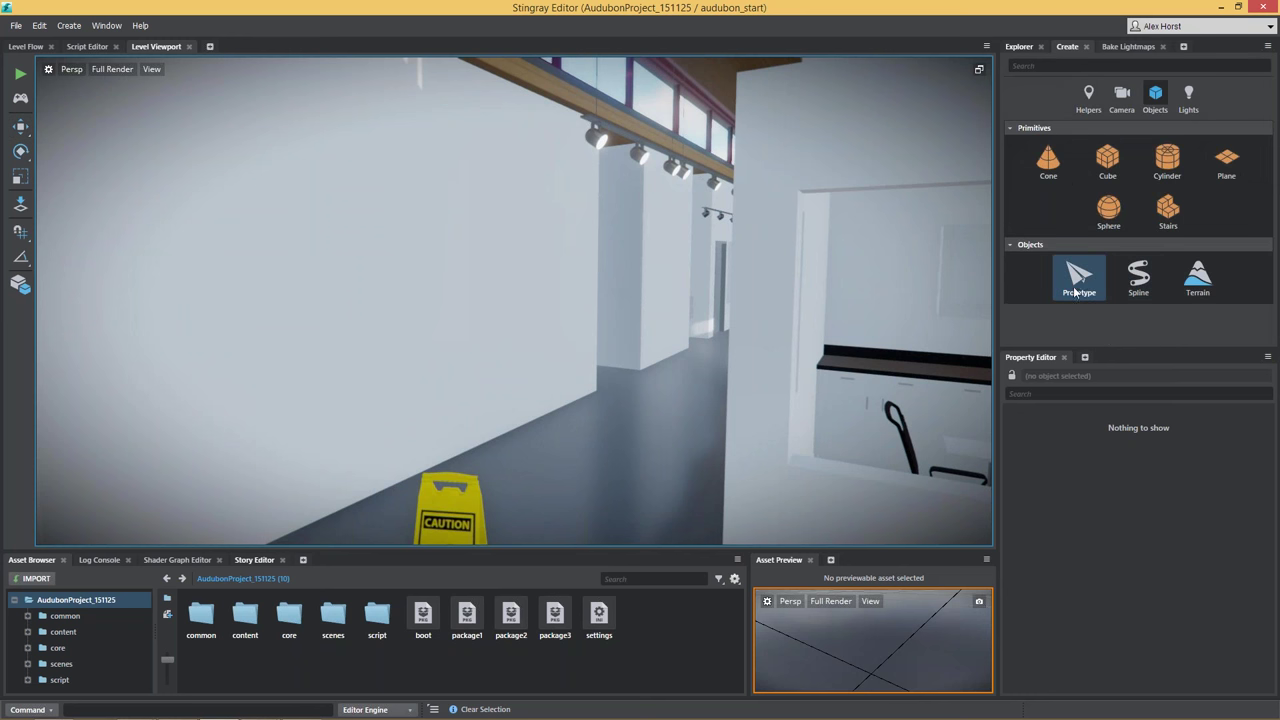
drag(396, 483, 658, 525)
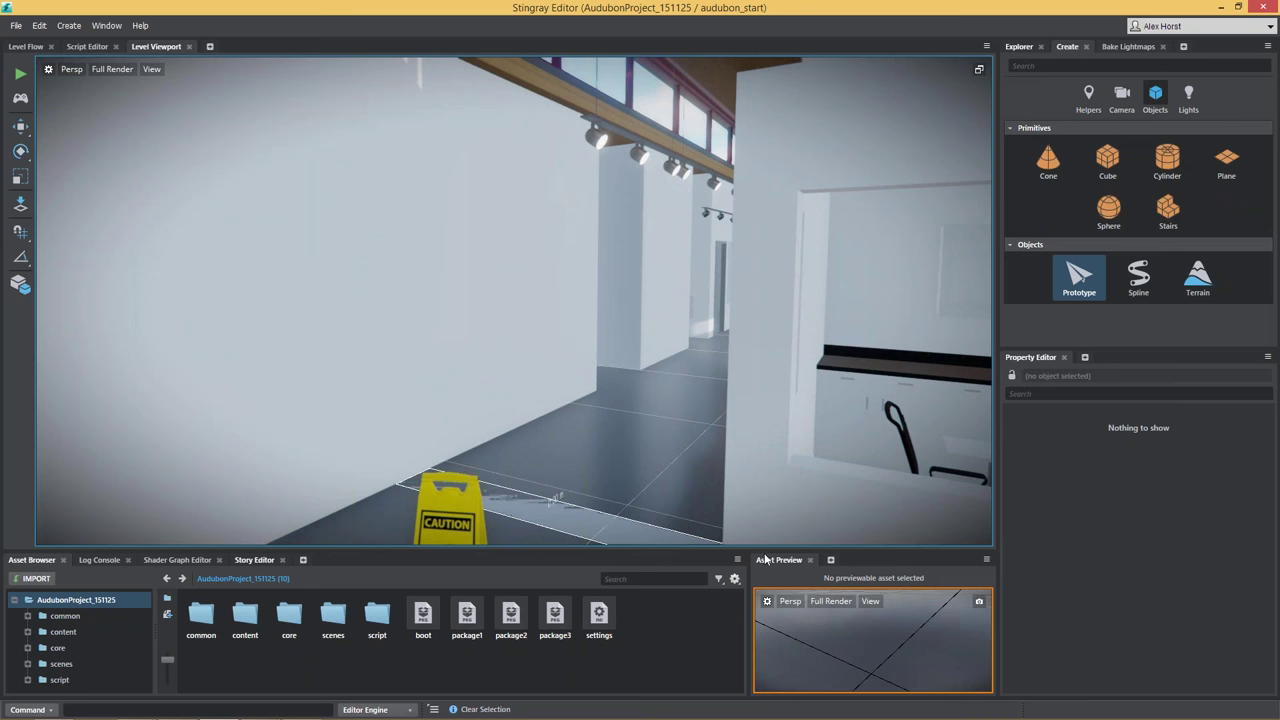
click(815, 77)
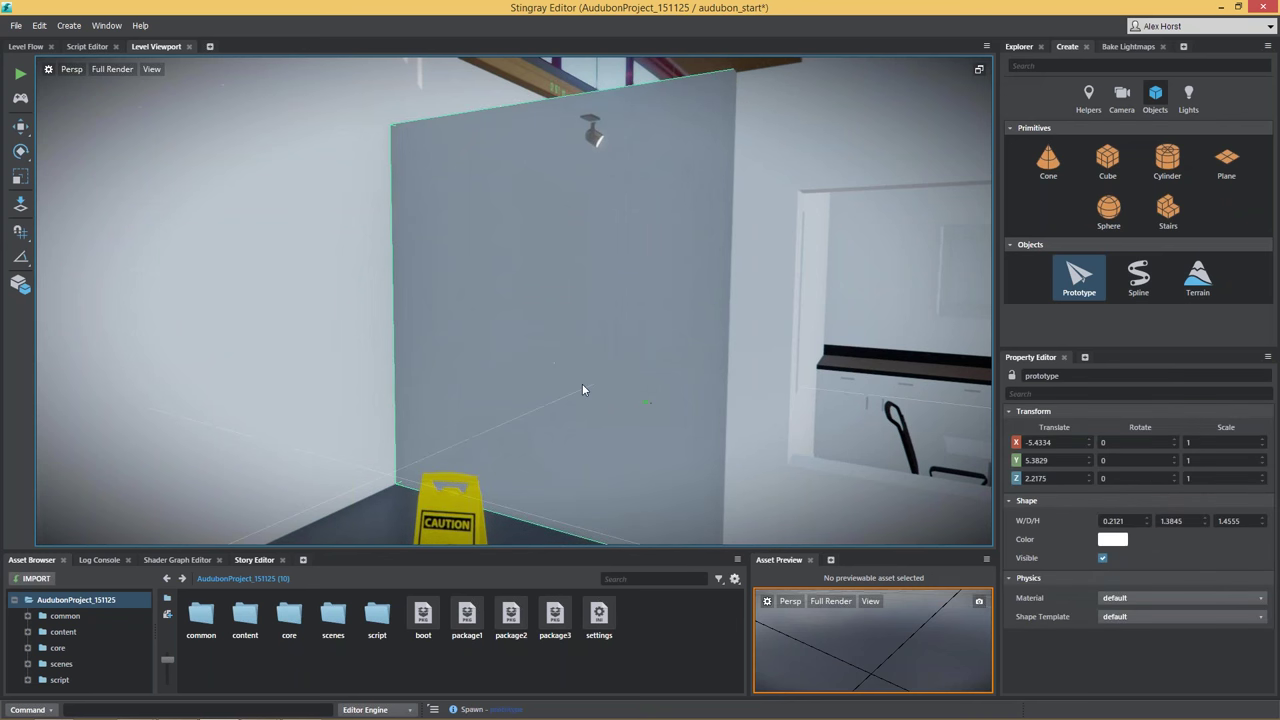
key(w)
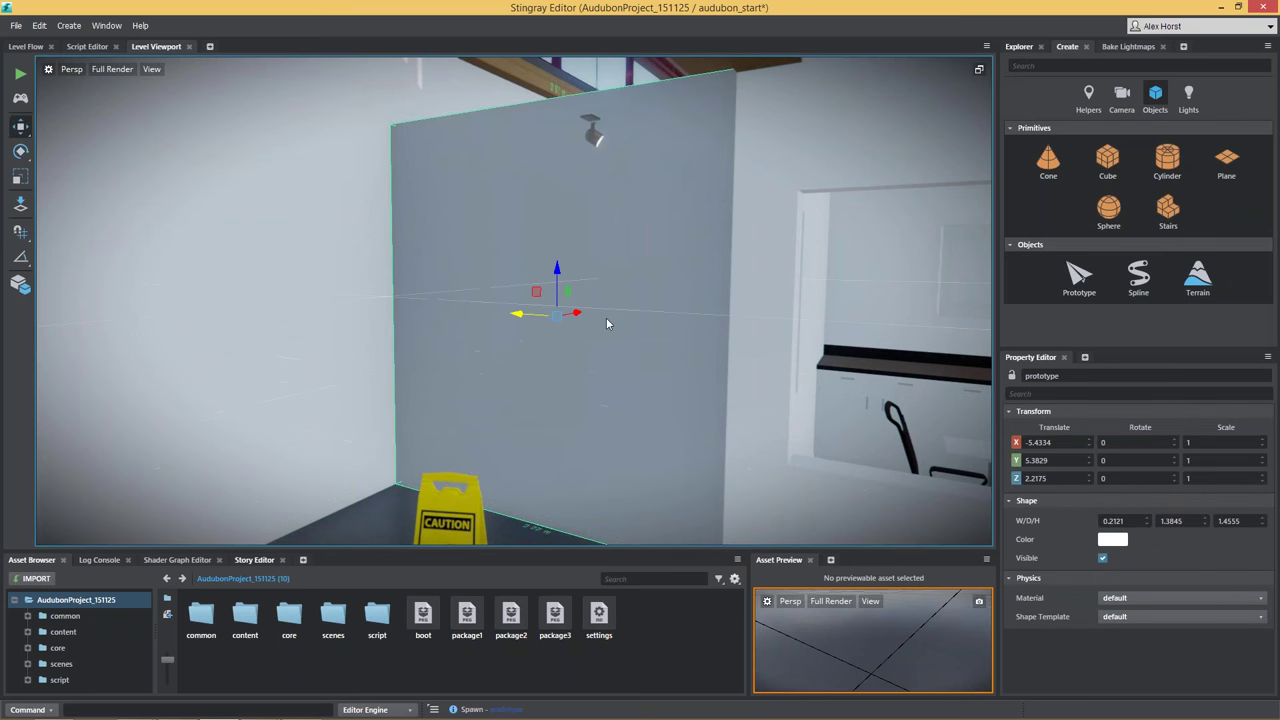
Step: Make the prototype block across the corridor invisible
alt+drag(606, 317, 683, 317)
right_drag(634, 317, 808, 308)
alt+drag(750, 300, 767, 321)
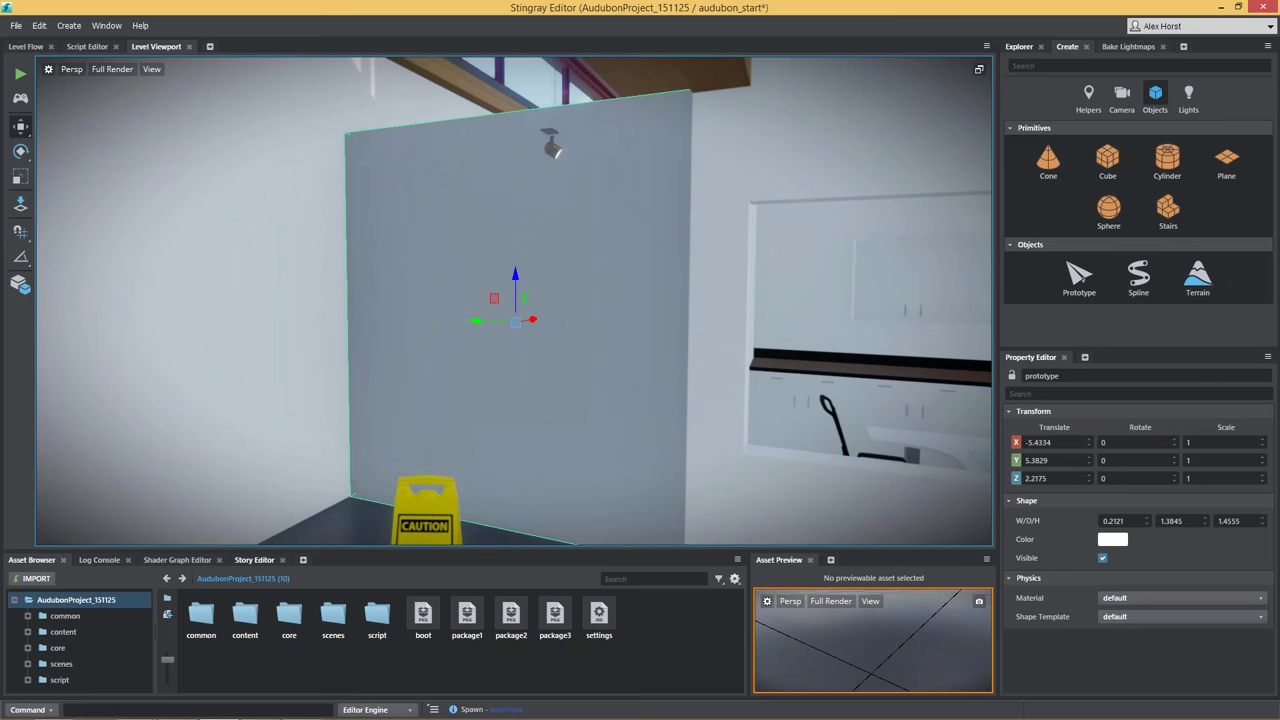
click(1103, 559)
Step: Select the basic wall next to the caution sign and examine the blocked corridor opening from several angles
alt+drag(720, 435, 380, 277)
click(486, 374)
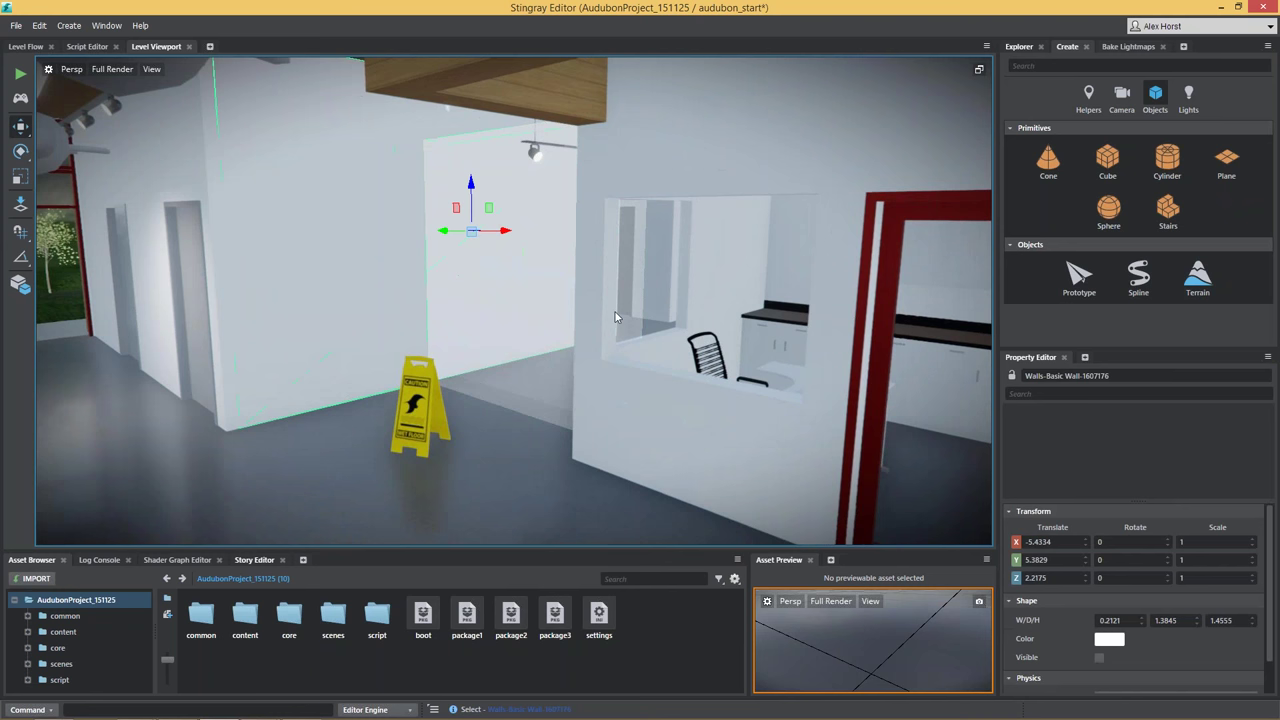
alt+drag(607, 318, 825, 470)
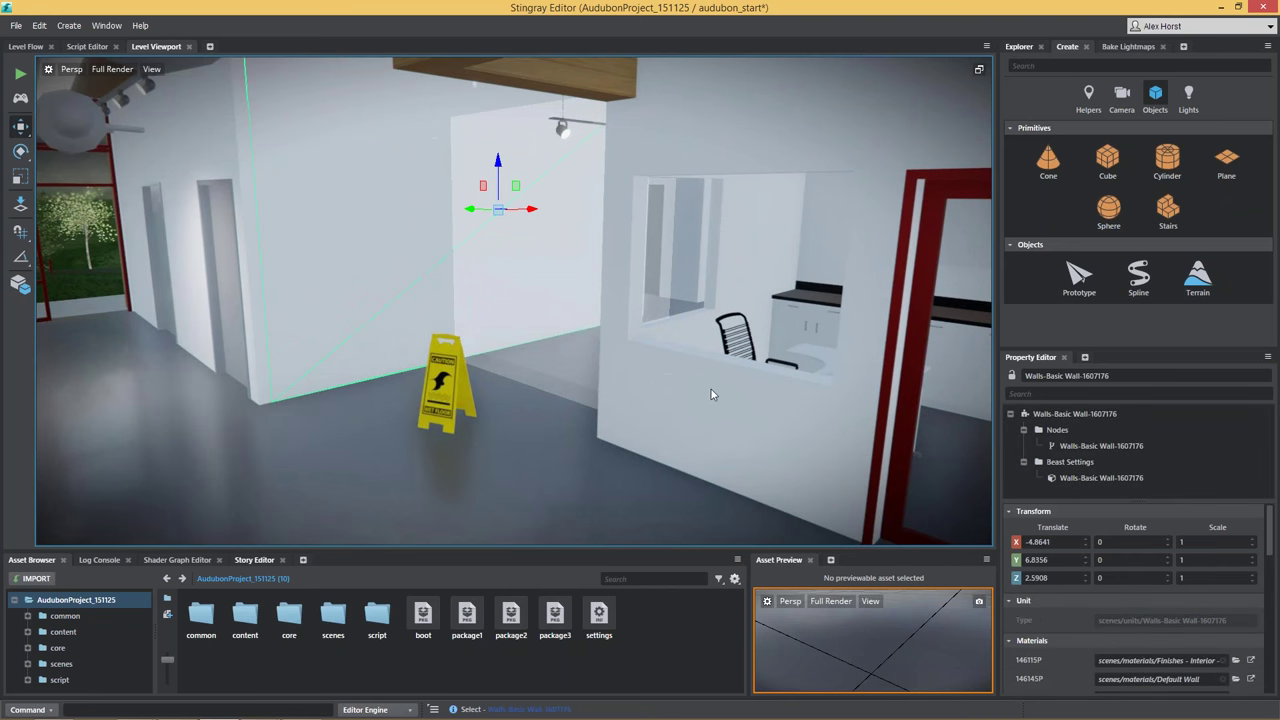
right_drag(721, 379, 655, 430)
key(w)
alt+drag(780, 420, 636, 302)
right_drag(636, 302, 684, 312)
key(w)
key(w)
key(s)
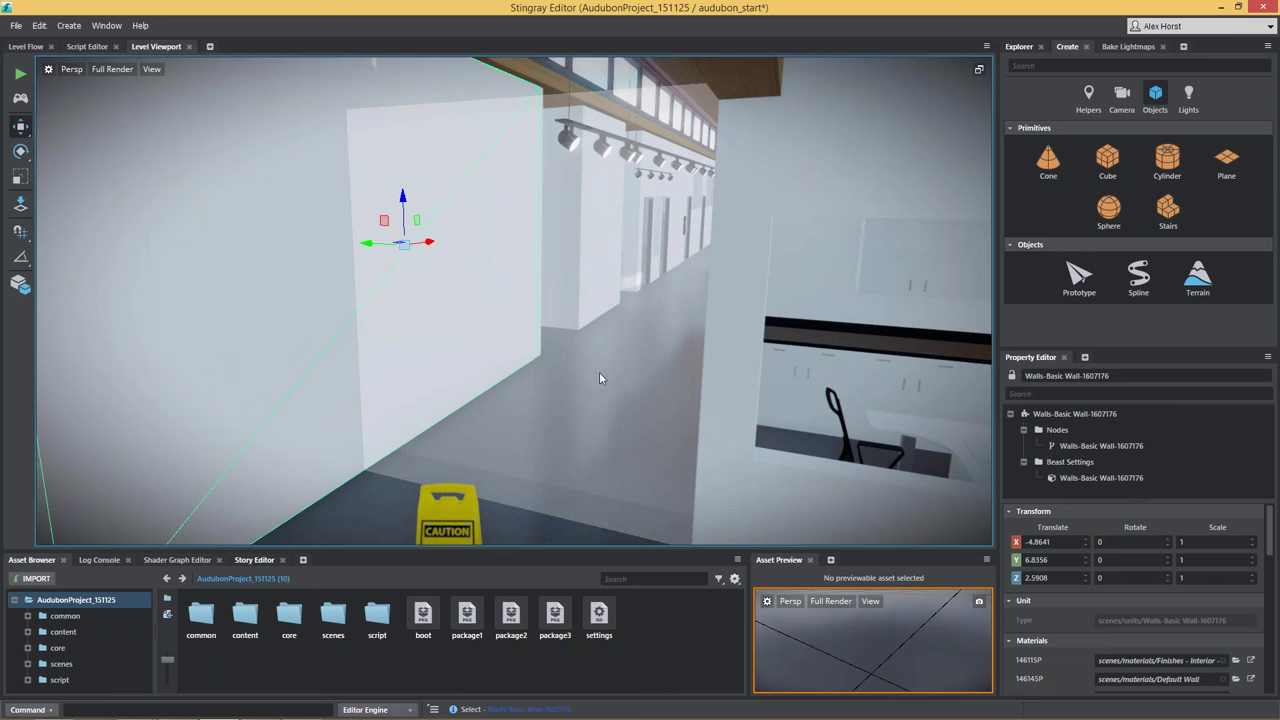
Step: Fly to the wooden sliding barn doors in the hall and select each double door in turn
right_drag(599, 374, 390, 365)
key(d)
key(s)
mouse_move(850, 362)
right_down()
mouse_move(400, 353)
mouse_move(560, 370)
mouse_move(665, 362)
mouse_move(630, 362)
mouse_move(730, 335)
right_up()
key(w)
key(w)
click(480, 320)
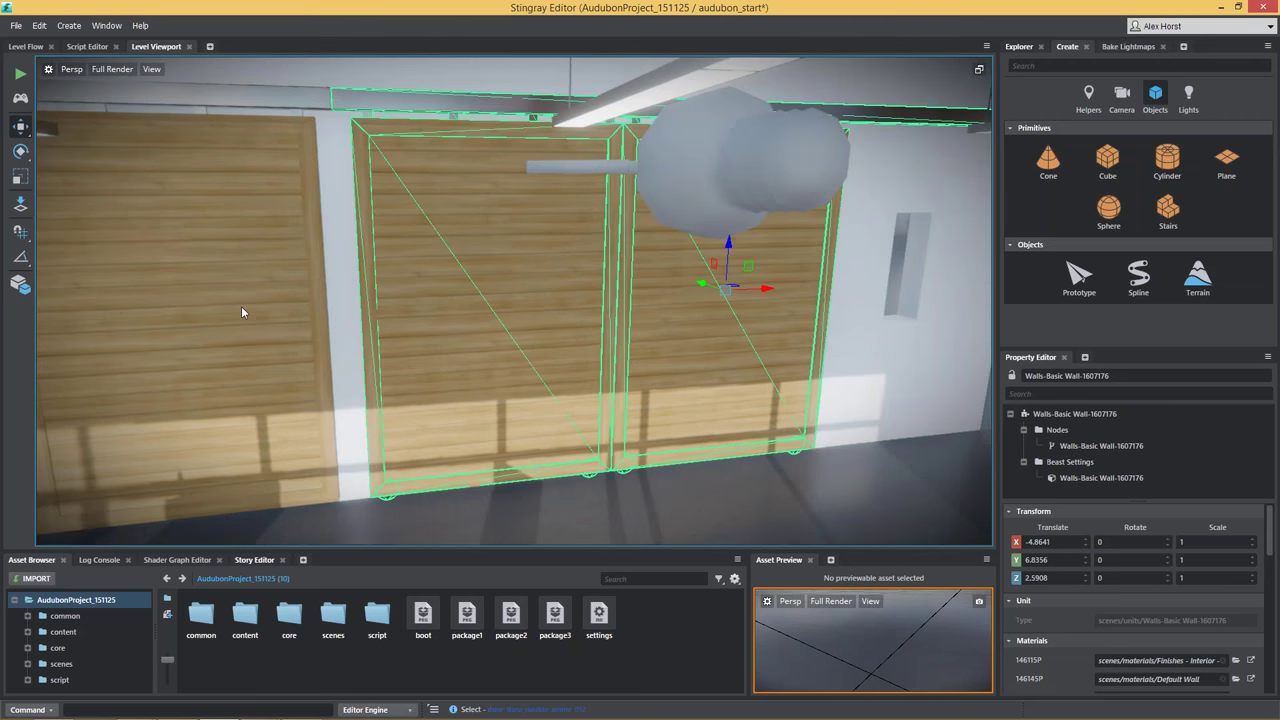
click(228, 325)
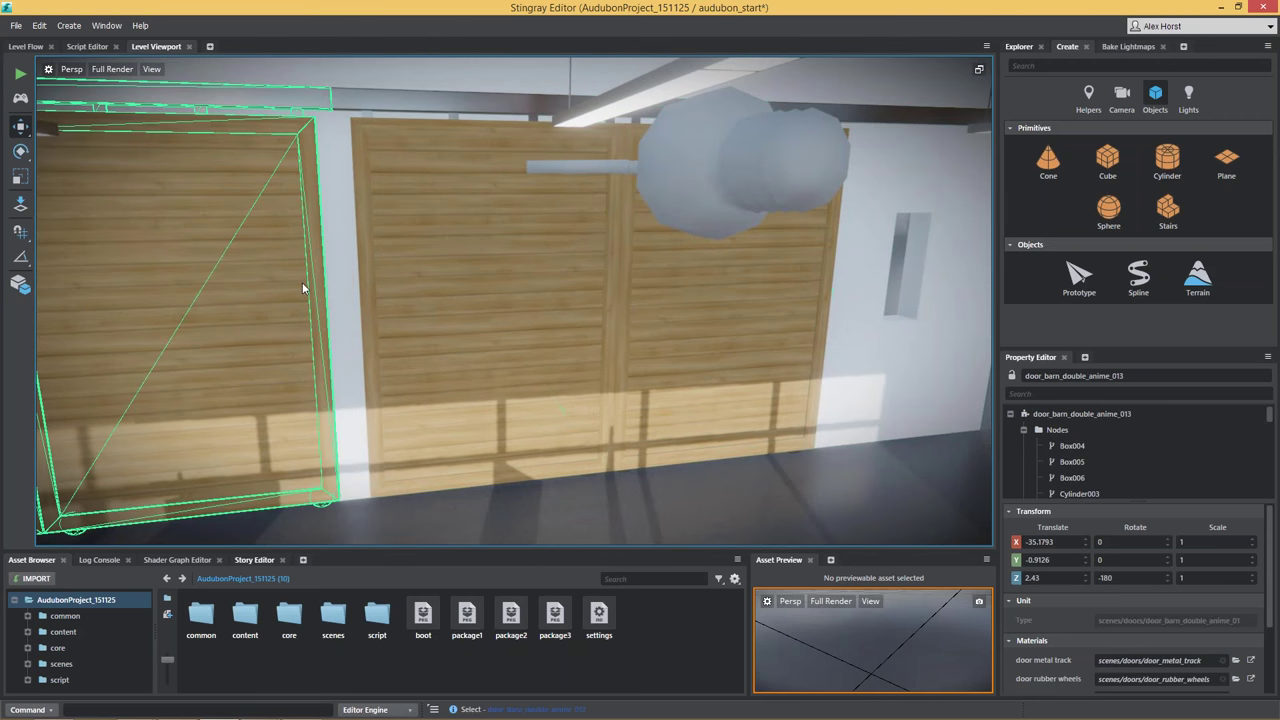
Step: Try sliding the double barn door nearest the windows along its track and return it to its original place
right_drag(559, 389, 500, 388)
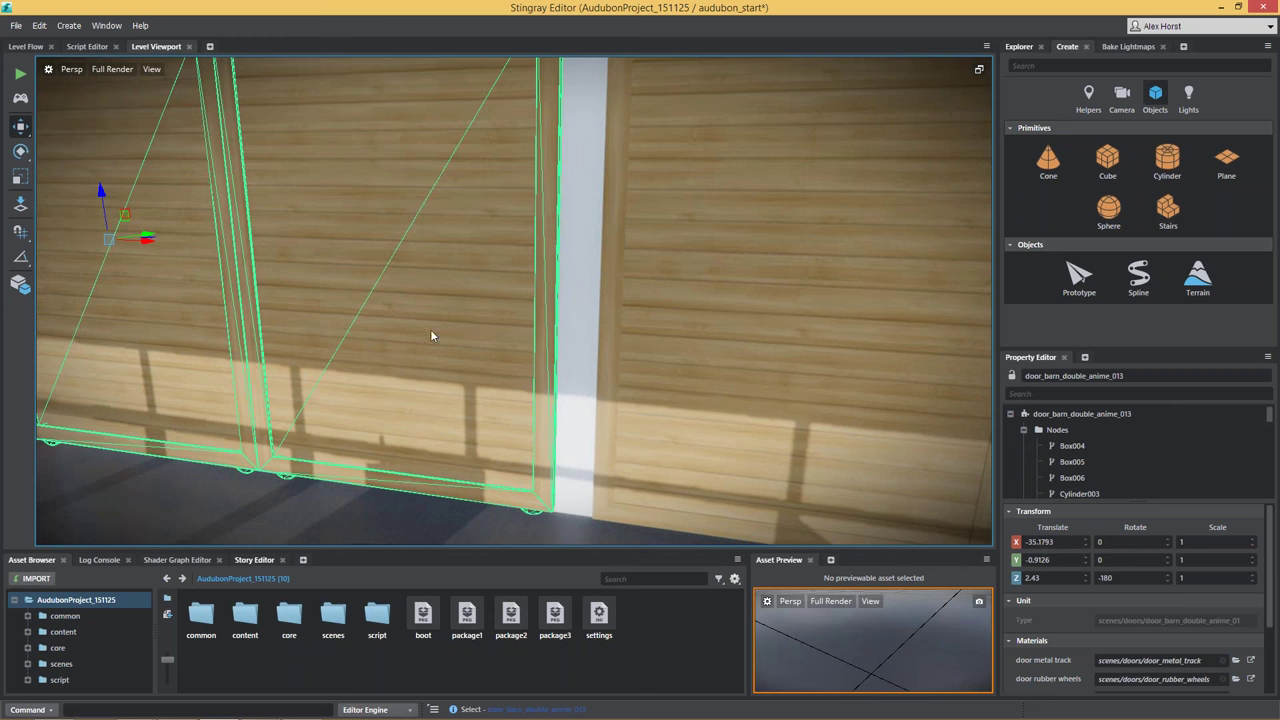
right_drag(262, 280, 252, 290)
drag(242, 290, 196, 311)
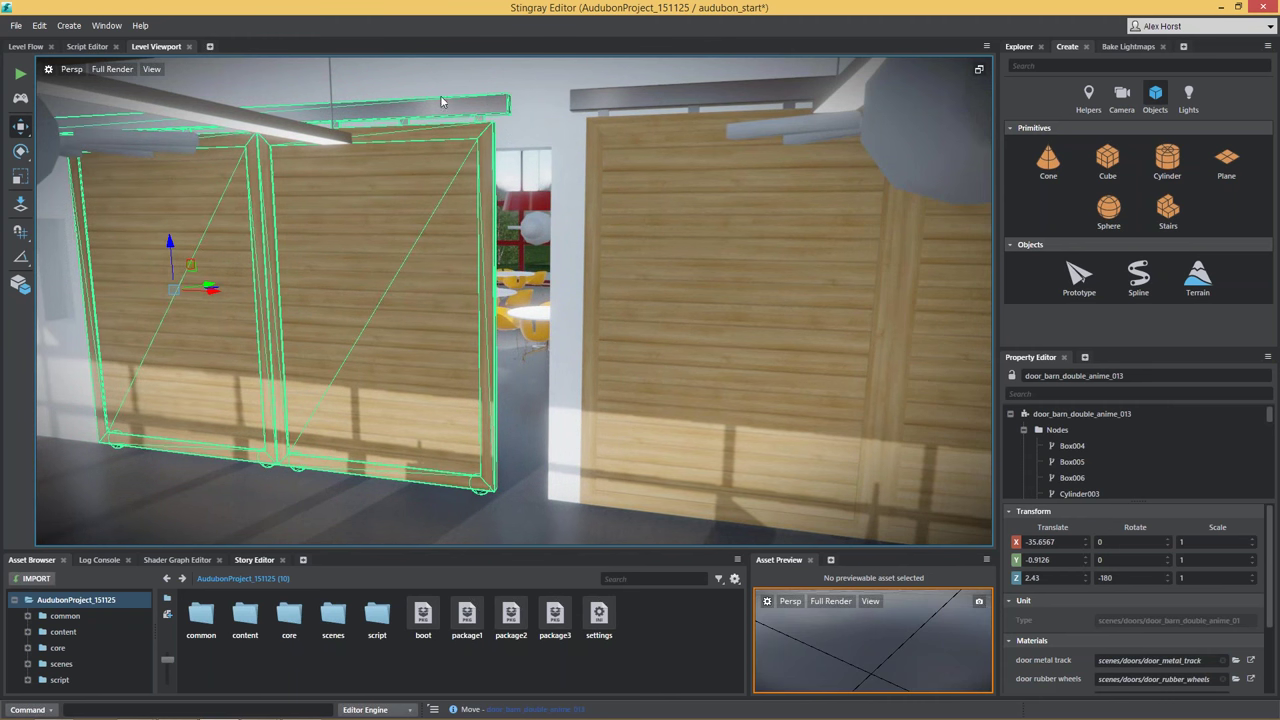
right_drag(373, 113, 260, 70)
key(w)
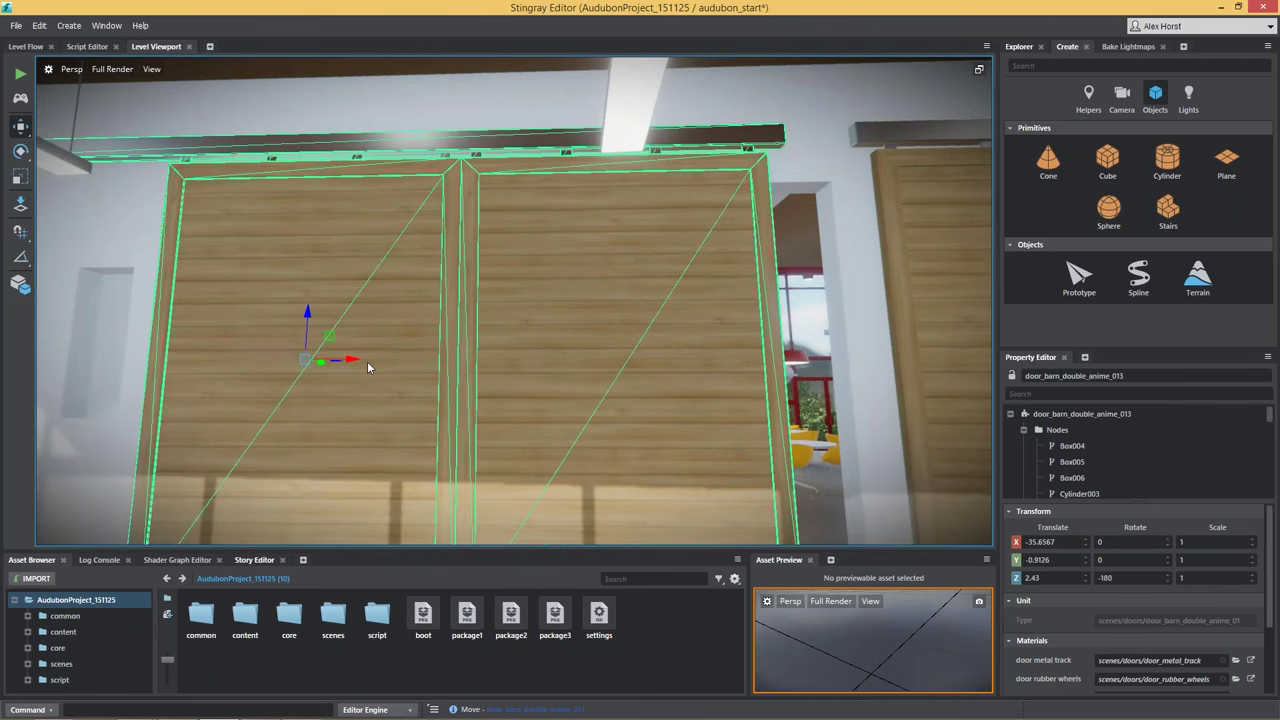
drag(358, 357, 427, 358)
right_drag(427, 358, 670, 380)
key(s)
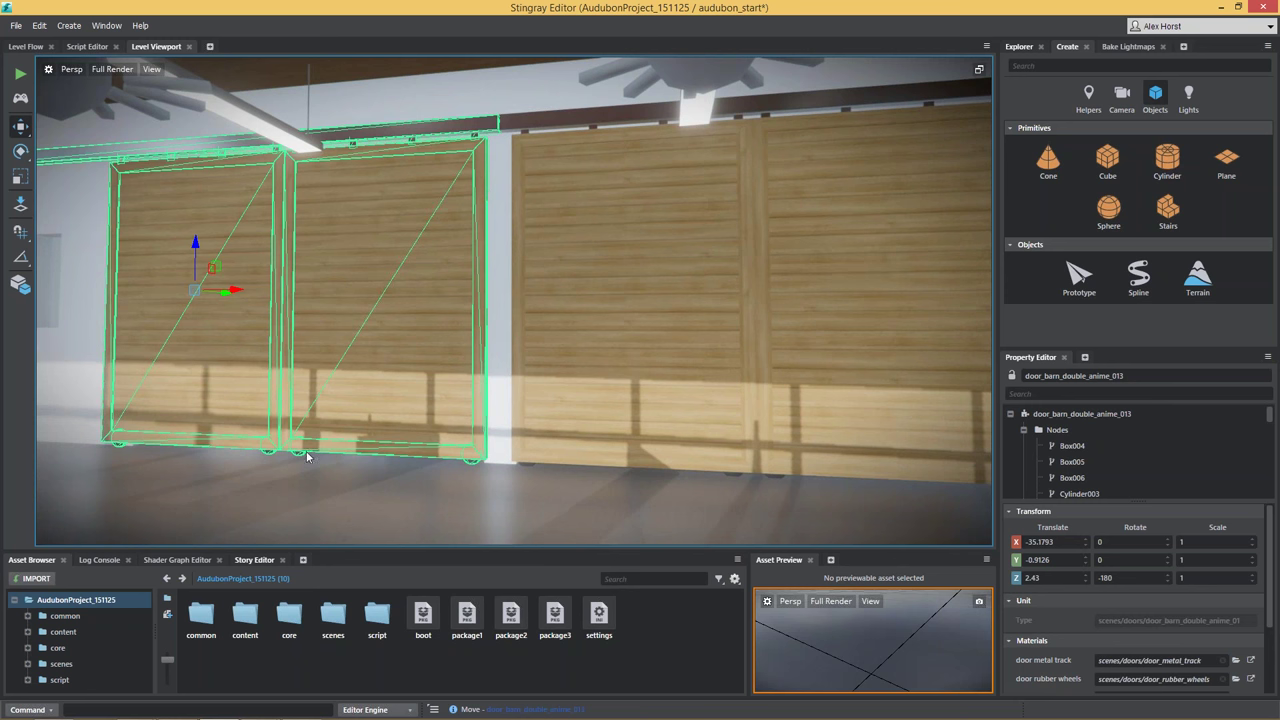
Step: Open the level flow graph and move the Keyboard Button node slightly farther from the Toggle node
click(255, 560)
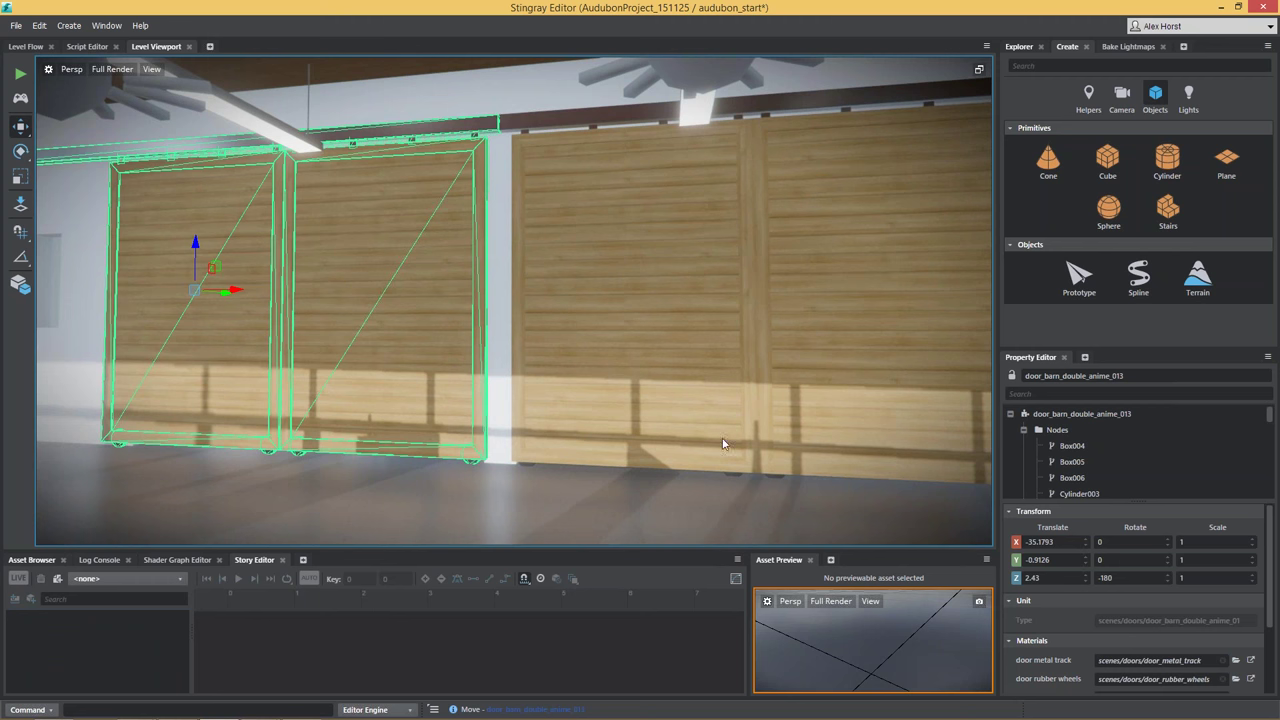
click(30, 559)
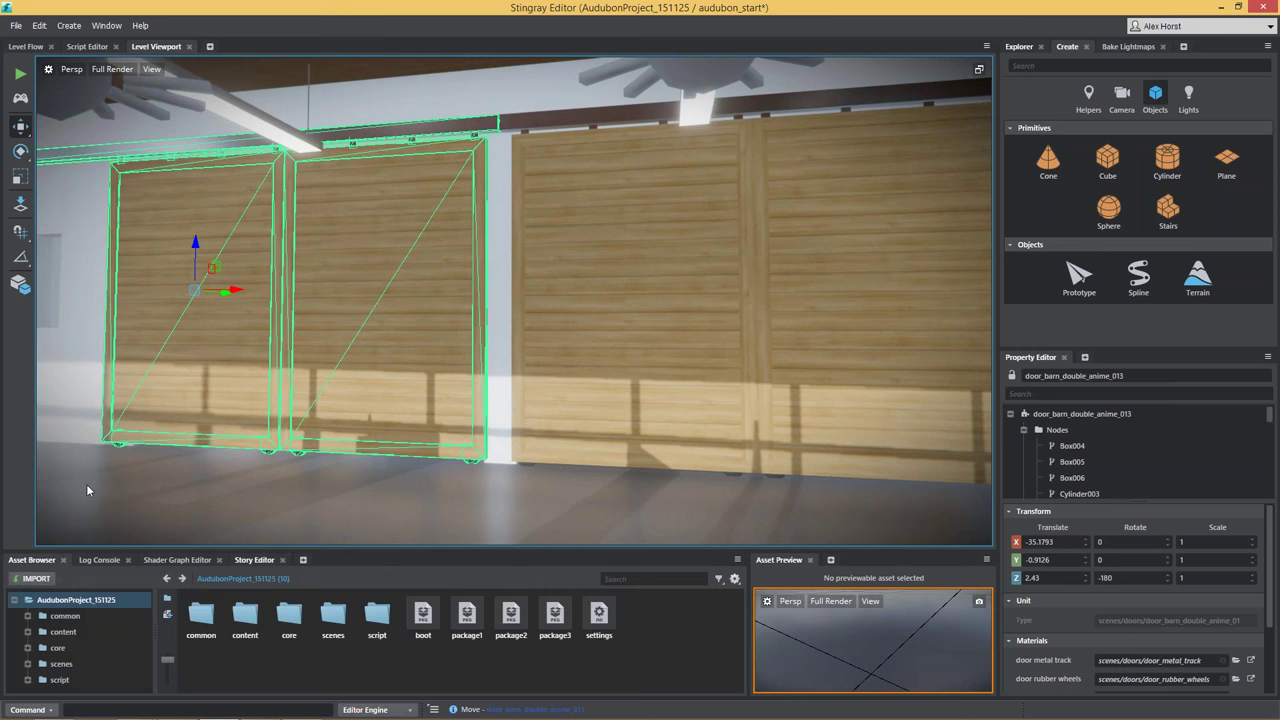
click(26, 47)
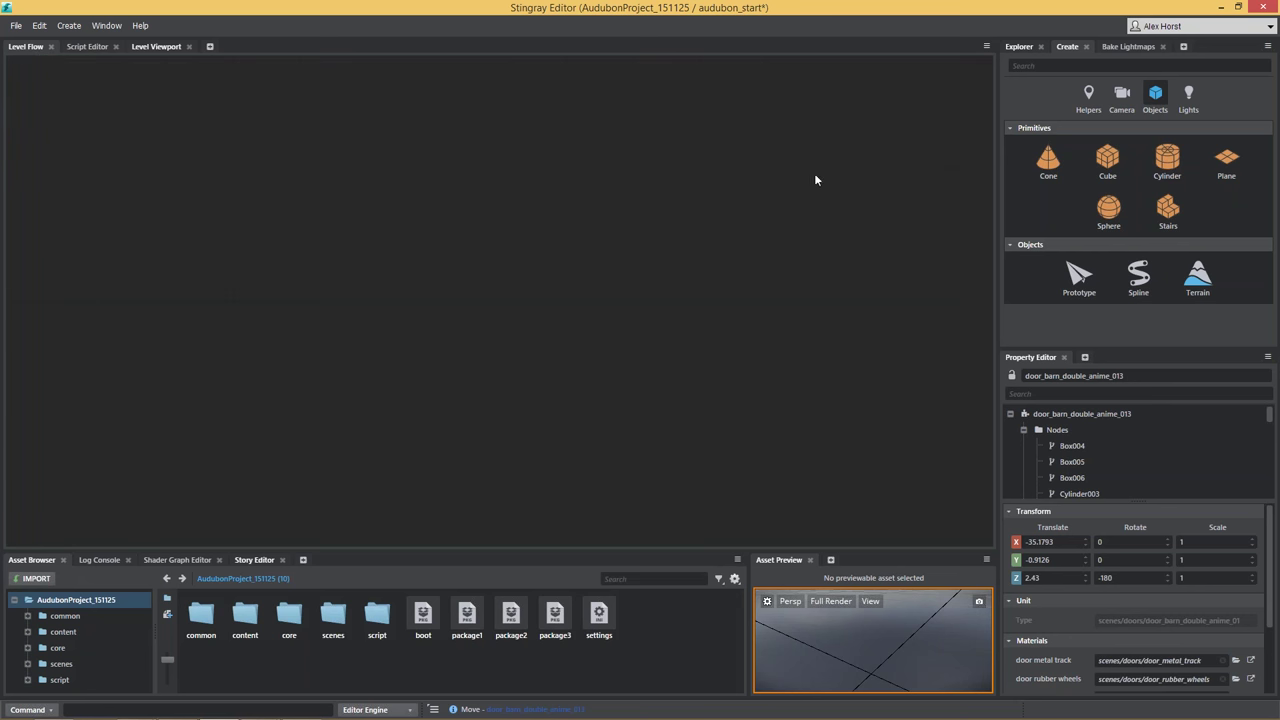
key(a)
middle_drag(840, 314, 651, 274)
scroll(651, 274, up, 6)
middle_drag(564, 304, 489, 300)
scroll(489, 300, up, 6)
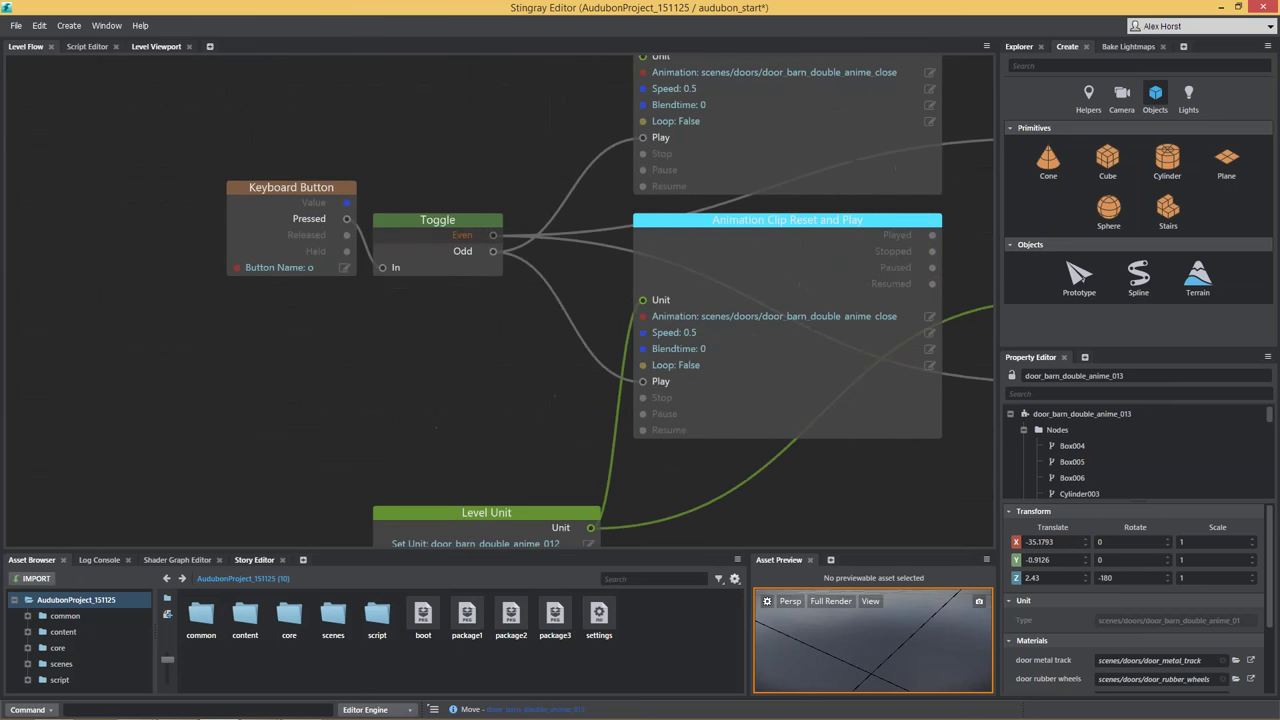
middle_drag(324, 136, 345, 179)
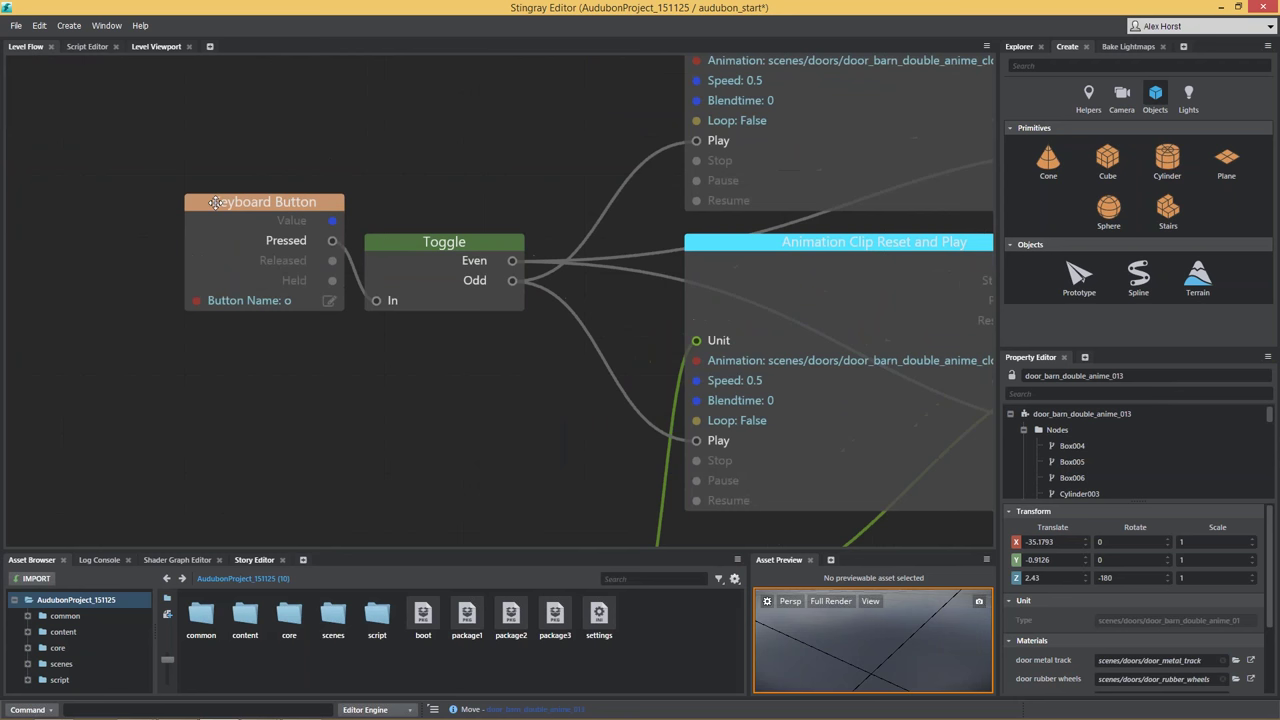
drag(286, 206, 266, 206)
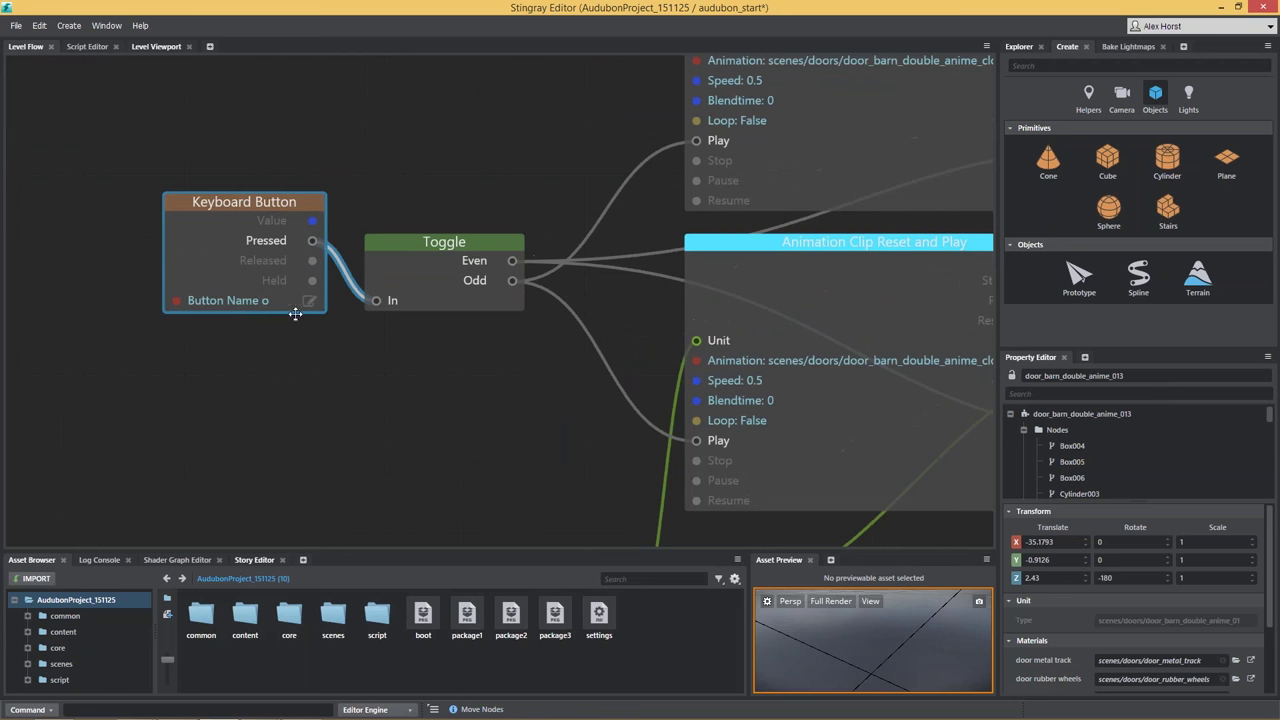
Step: Trace the Toggle outputs to the barn door close and open animation nodes, and space the Toggle and Keyboard Button nodes farther apart
middle_drag(514, 231, 297, 349)
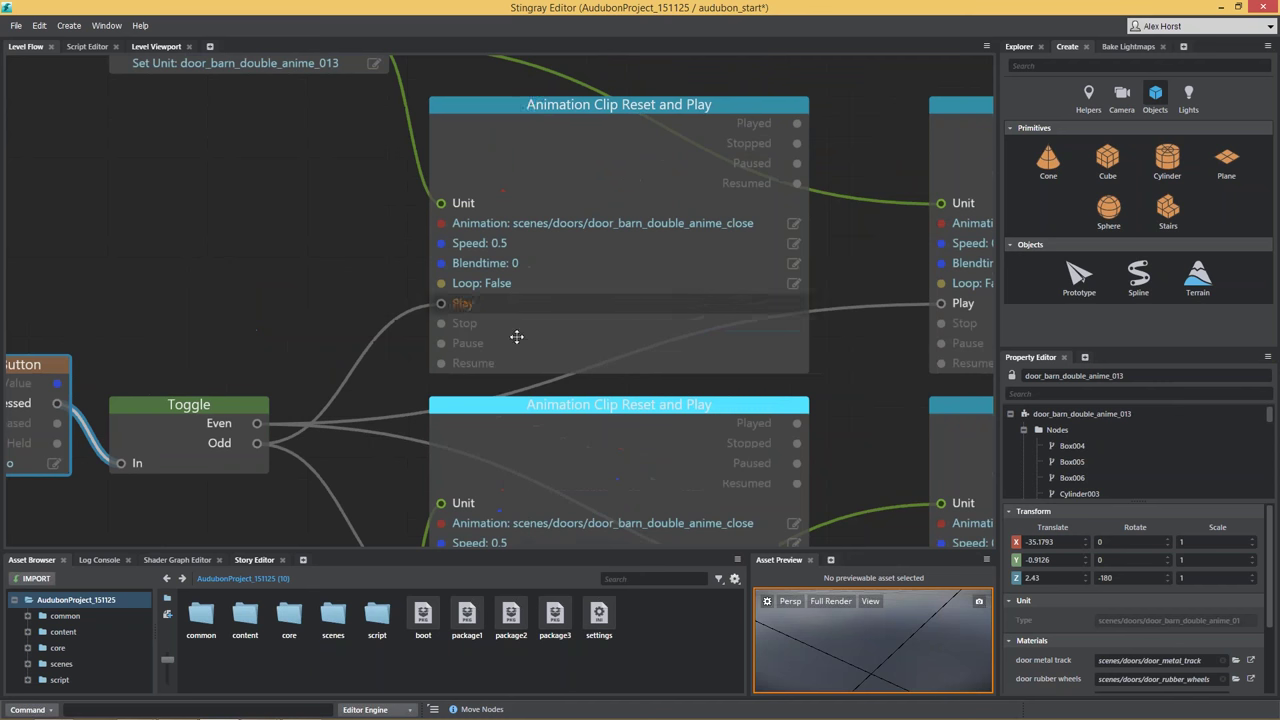
middle_drag(517, 334, 532, 217)
middle_drag(571, 320, 794, 344)
middle_drag(934, 277, 477, 237)
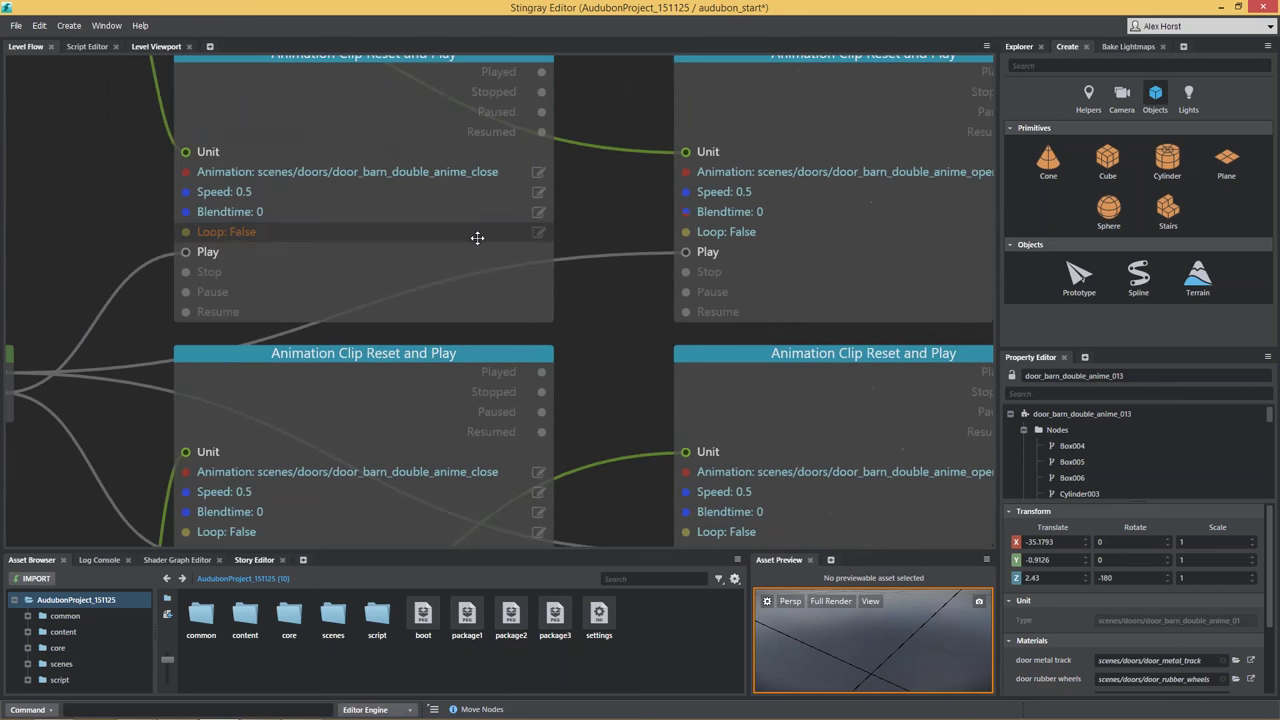
middle_drag(363, 297, 391, 419)
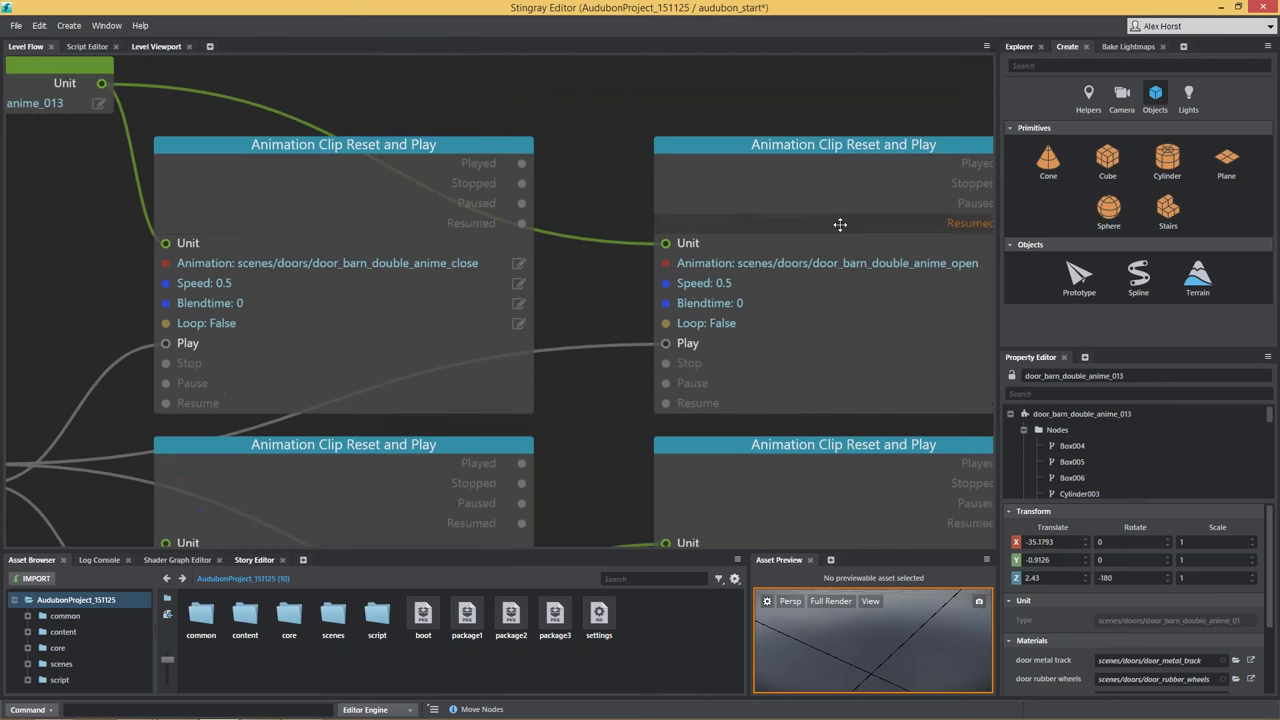
middle_drag(561, 333, 593, 146)
middle_drag(196, 192, 731, 293)
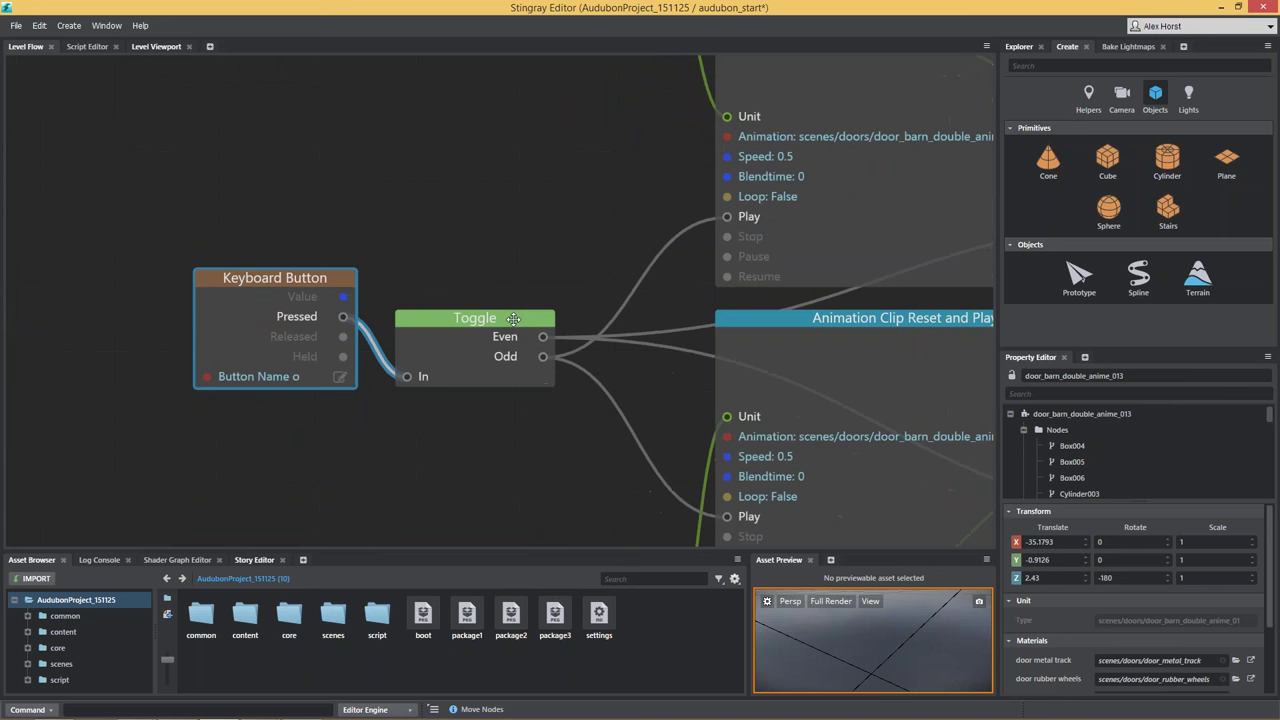
drag(518, 316, 538, 316)
drag(272, 278, 232, 278)
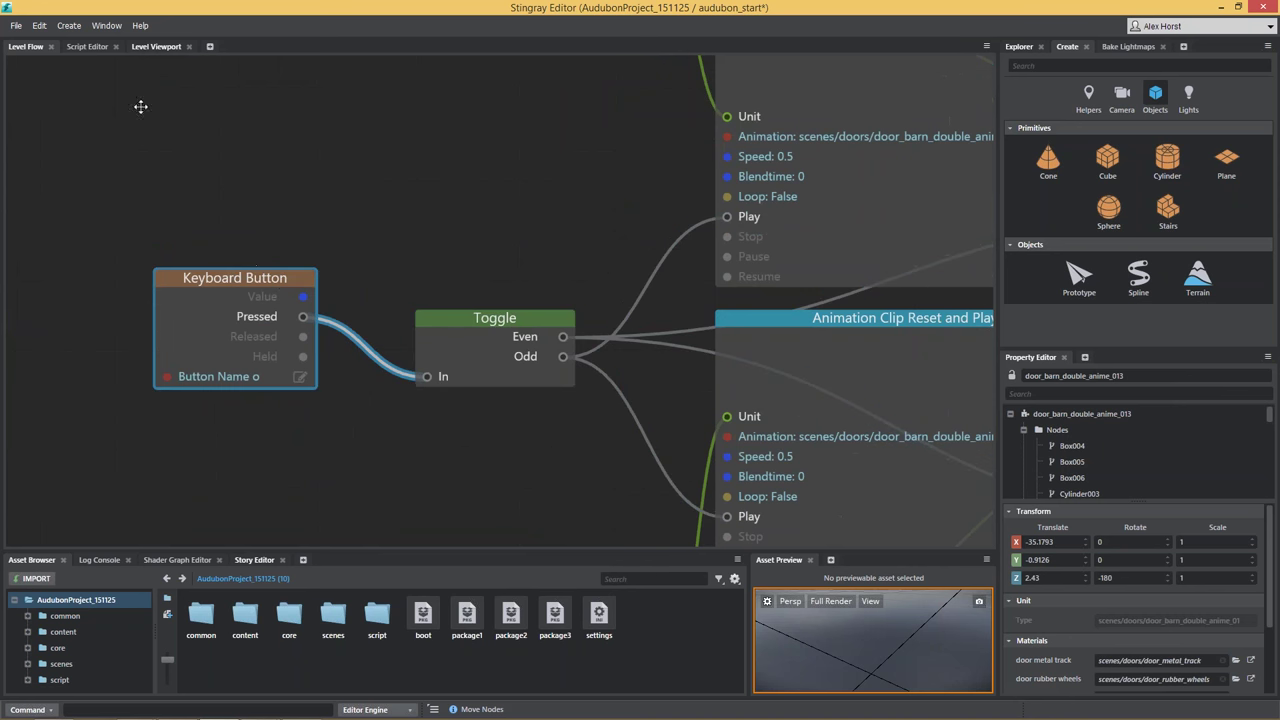
Step: Draw a trigger volume about 4.02 wide, 2.61 deep and 1.54 high in front of the barn doors, with shape template character_trigger
click(171, 49)
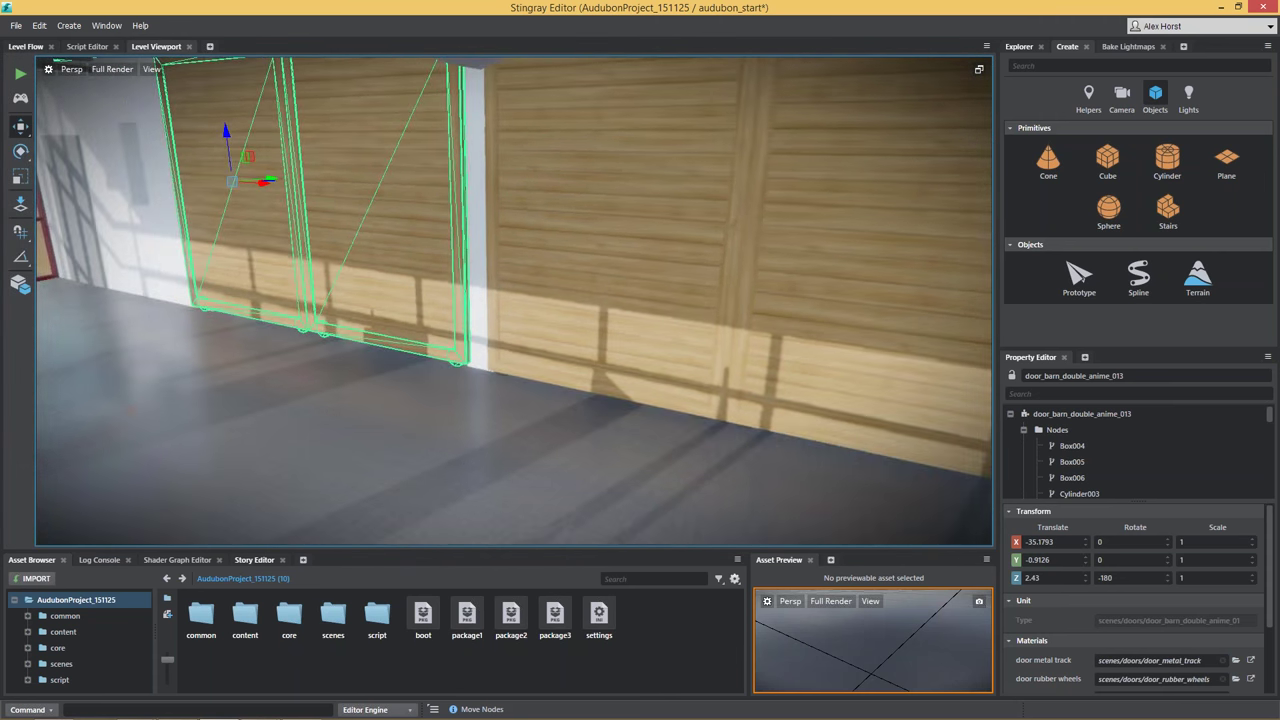
right_drag(514, 301, 390, 255)
key(s)
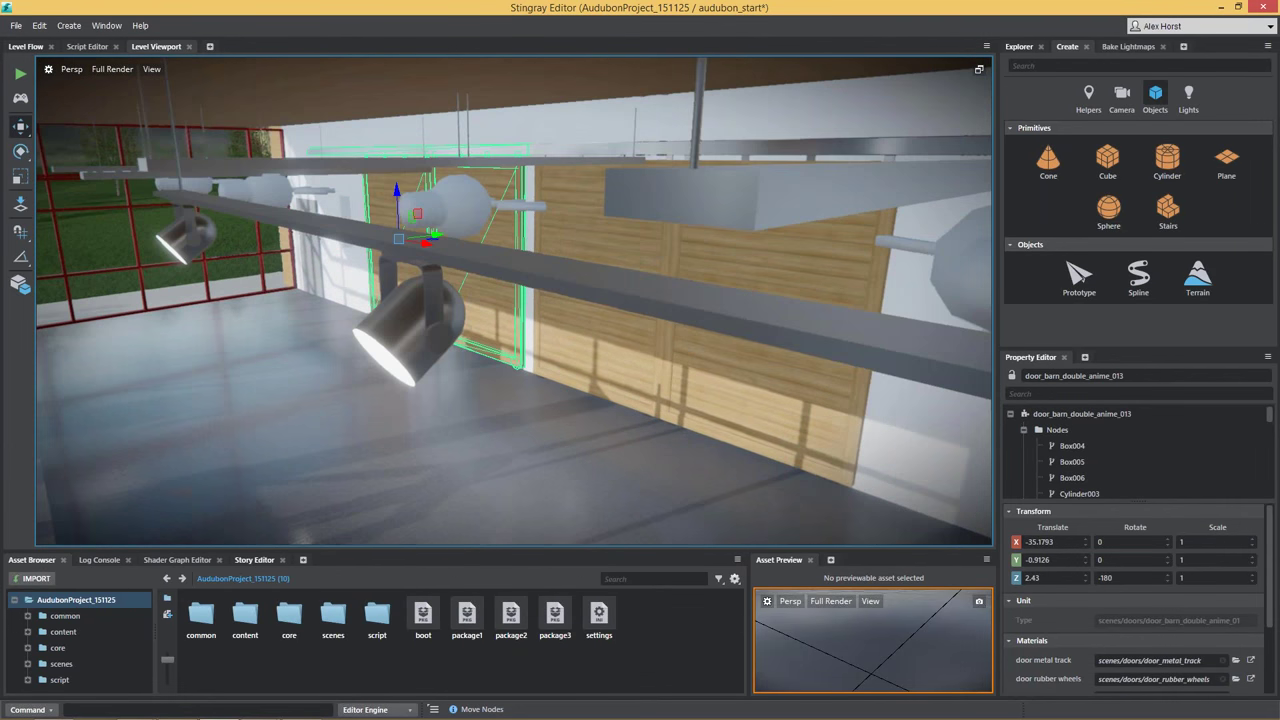
click(1088, 96)
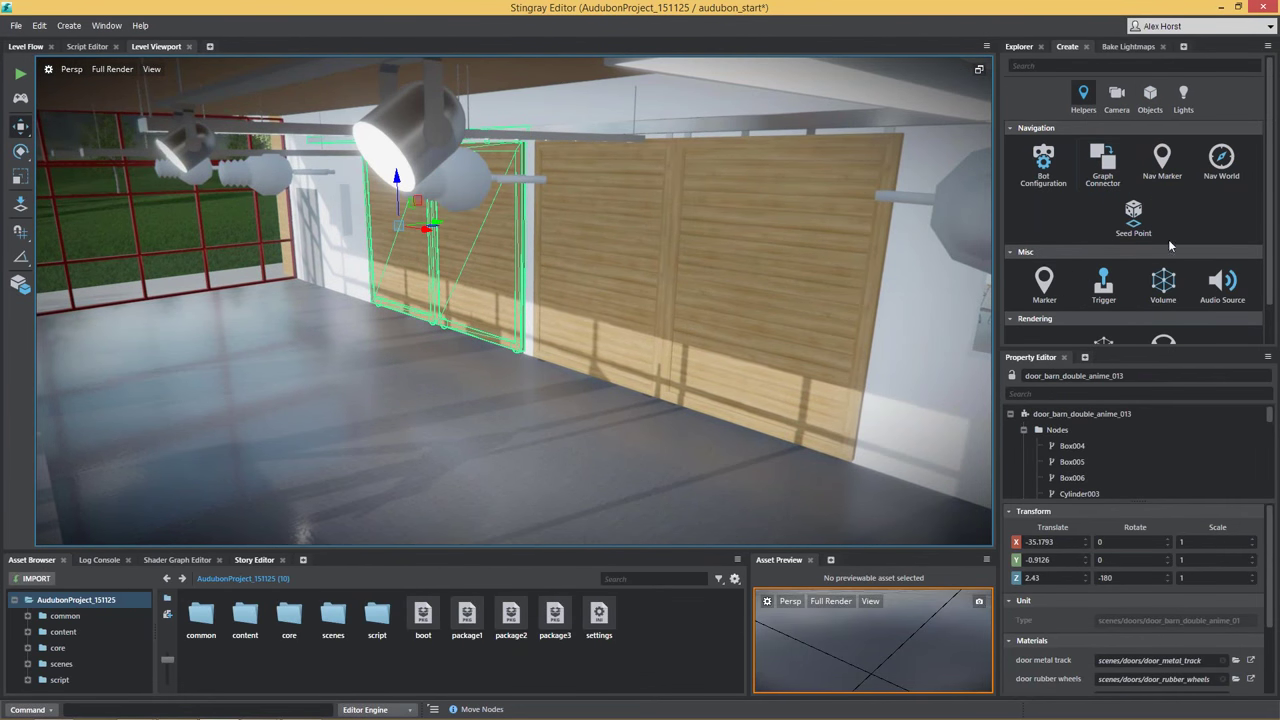
click(1103, 285)
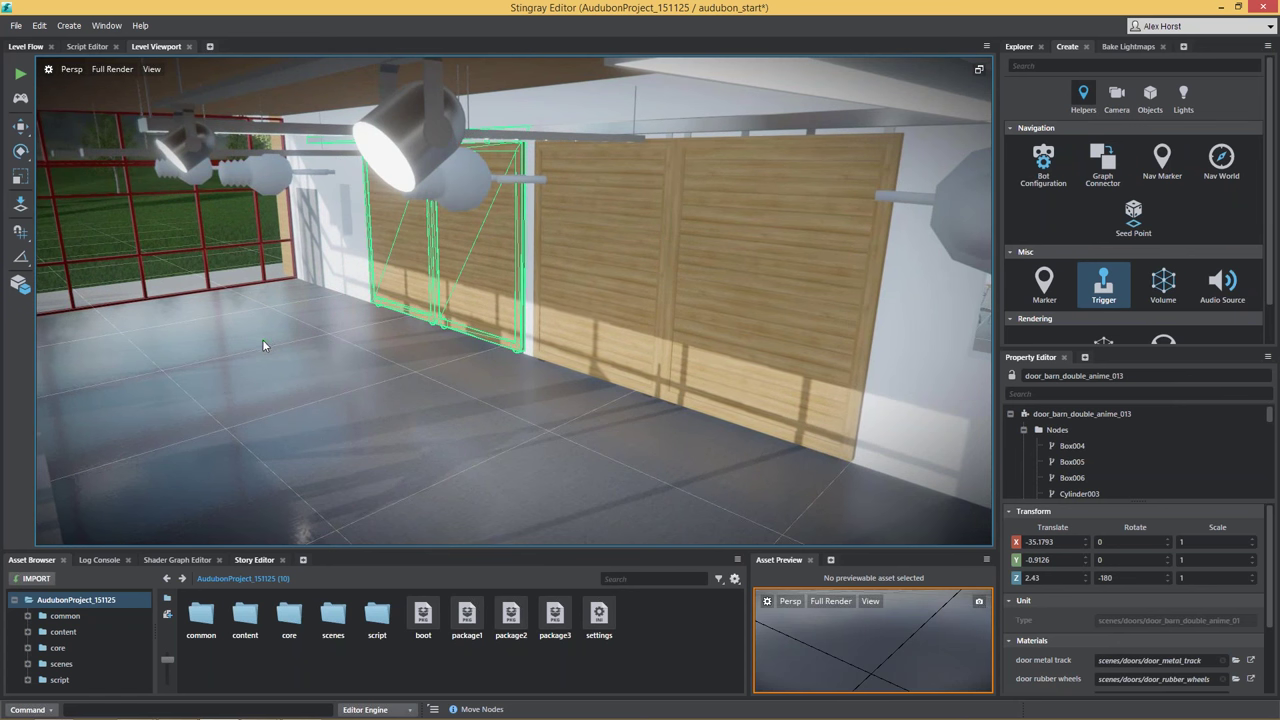
drag(264, 344, 917, 392)
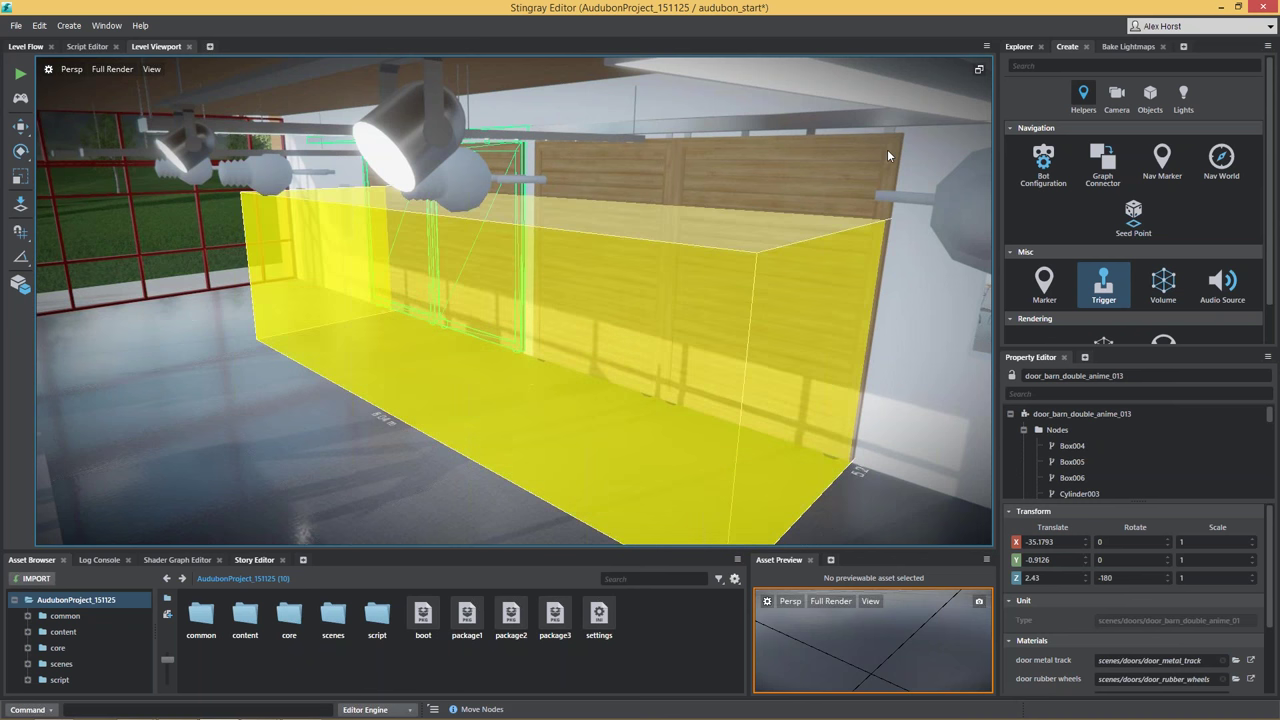
click(894, 145)
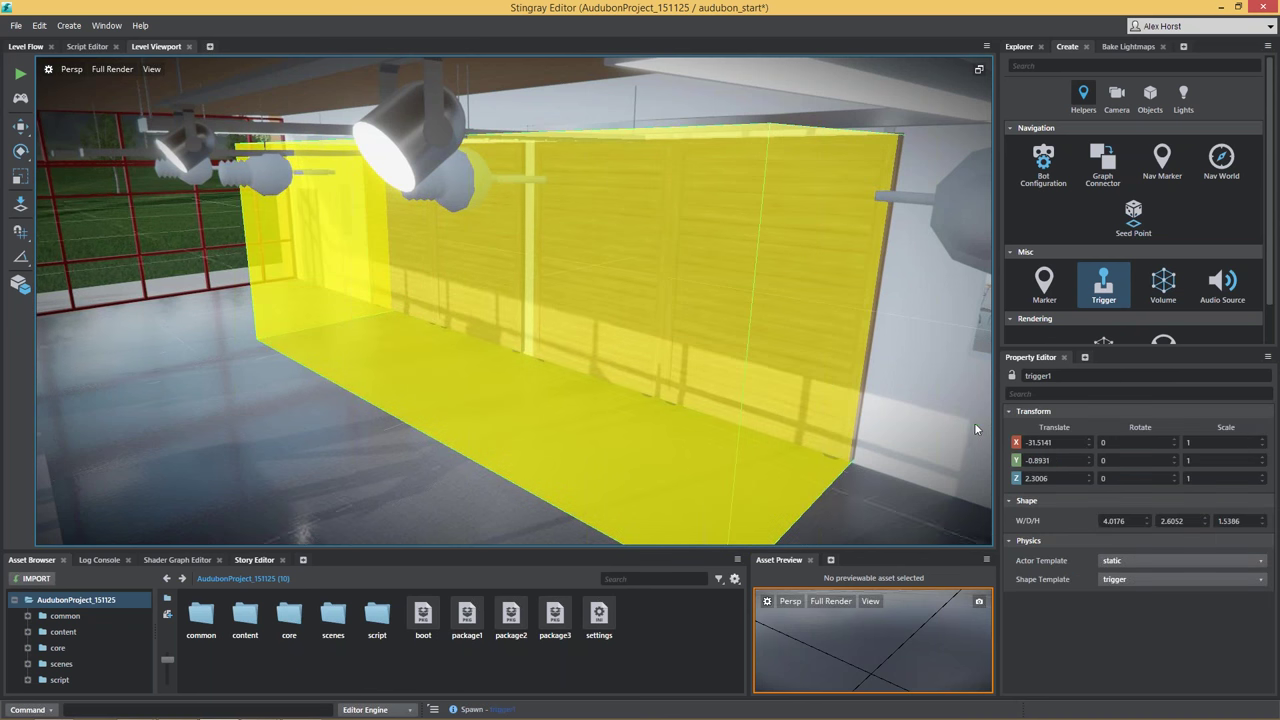
click(1130, 579)
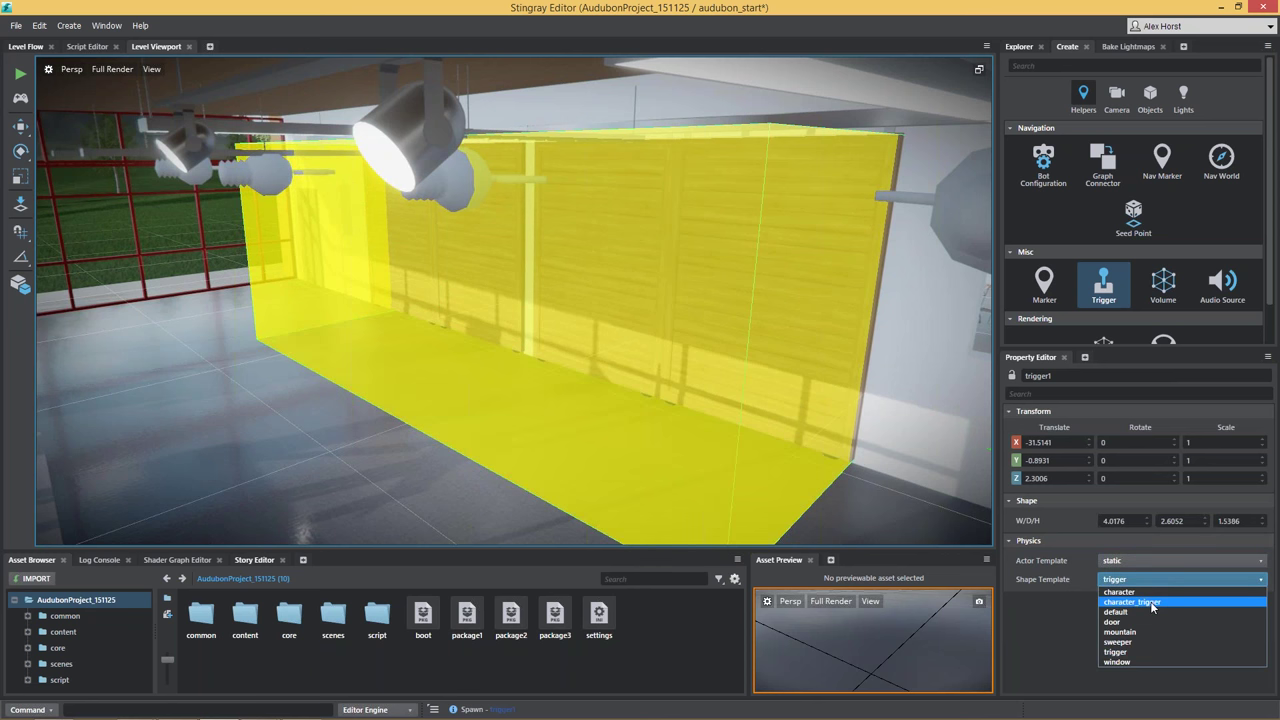
click(1151, 603)
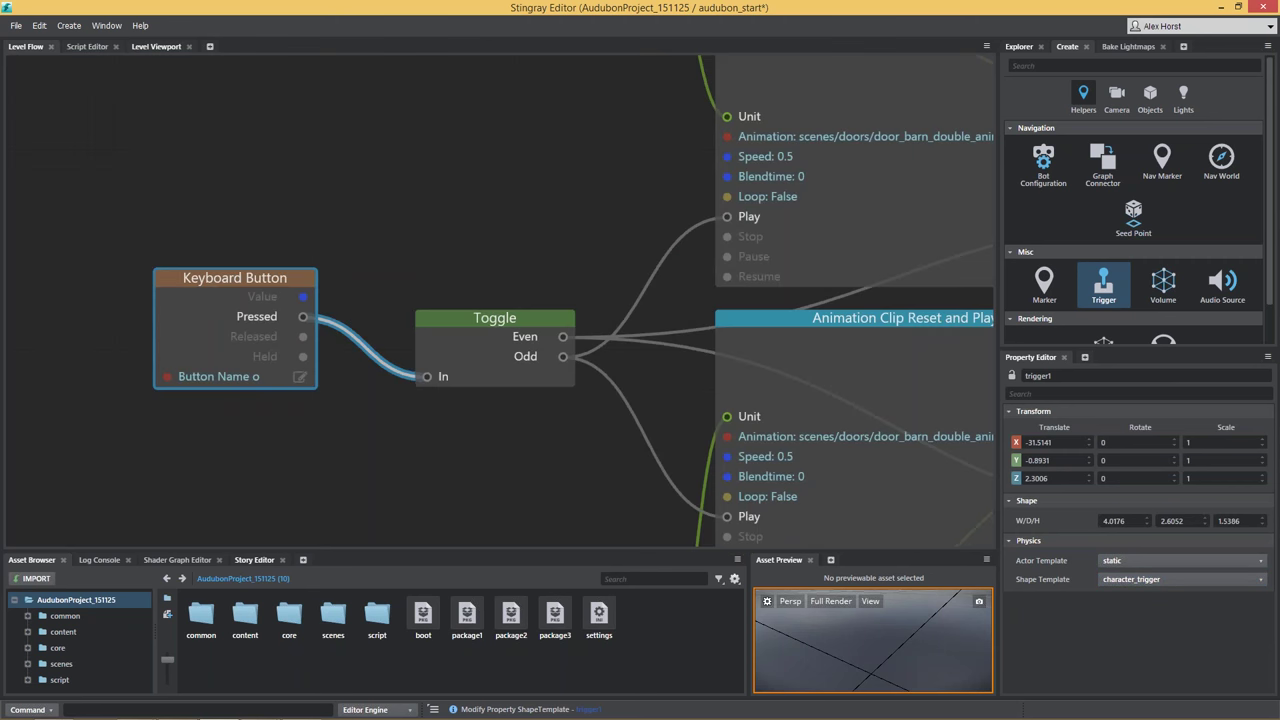
Step: Add a Trigger node for the new trigger volume to the level flow and place it above the Keyboard Button node
click(35, 47)
right_click(211, 138)
click(260, 187)
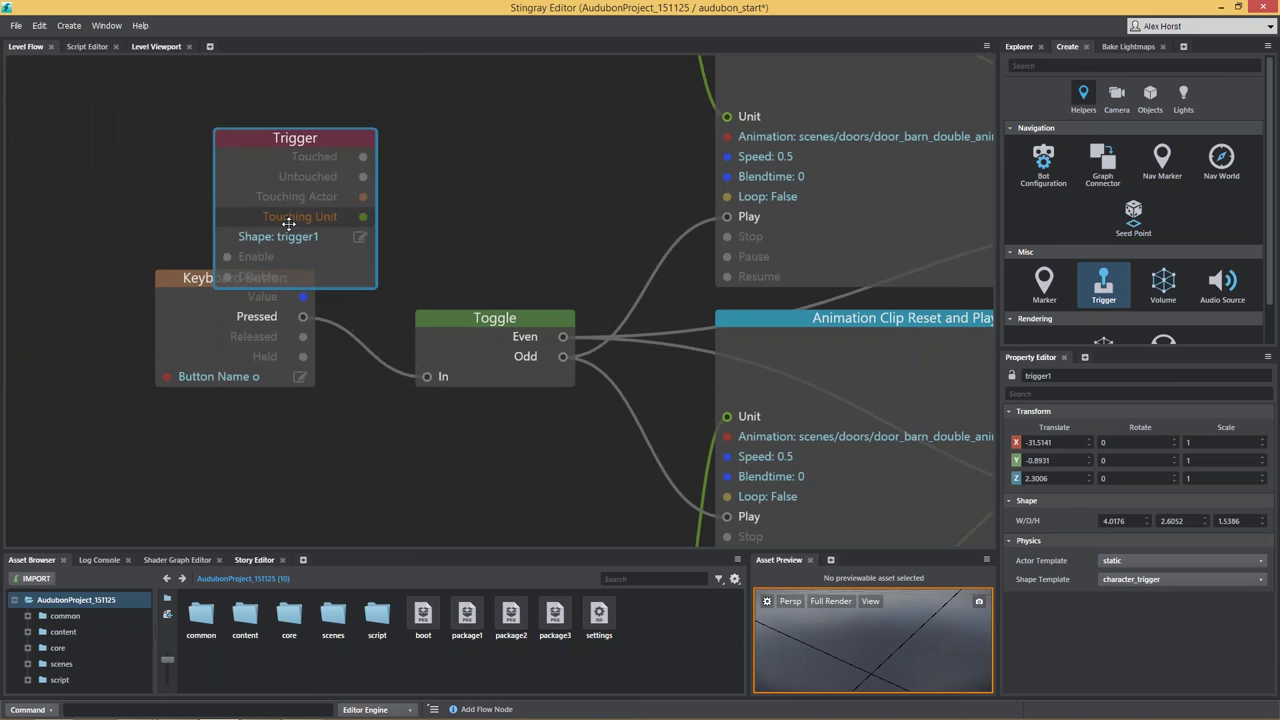
drag(358, 162, 285, 116)
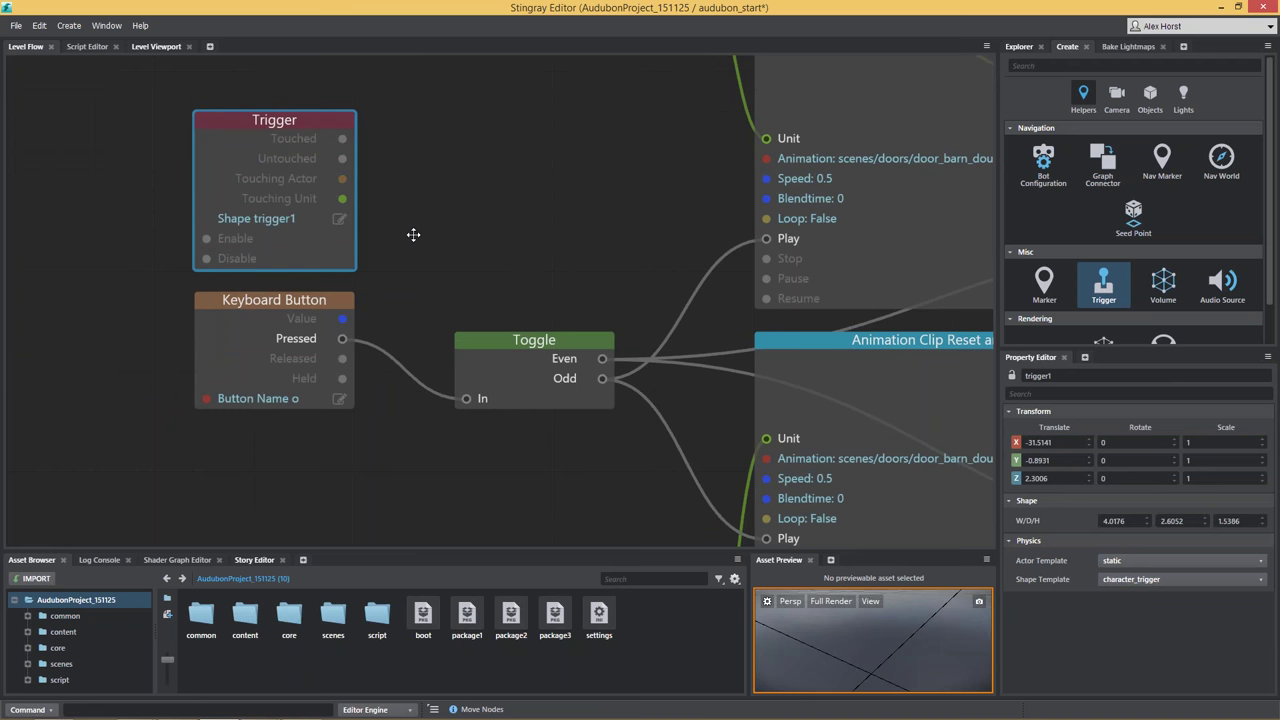
middle_drag(412, 234, 377, 240)
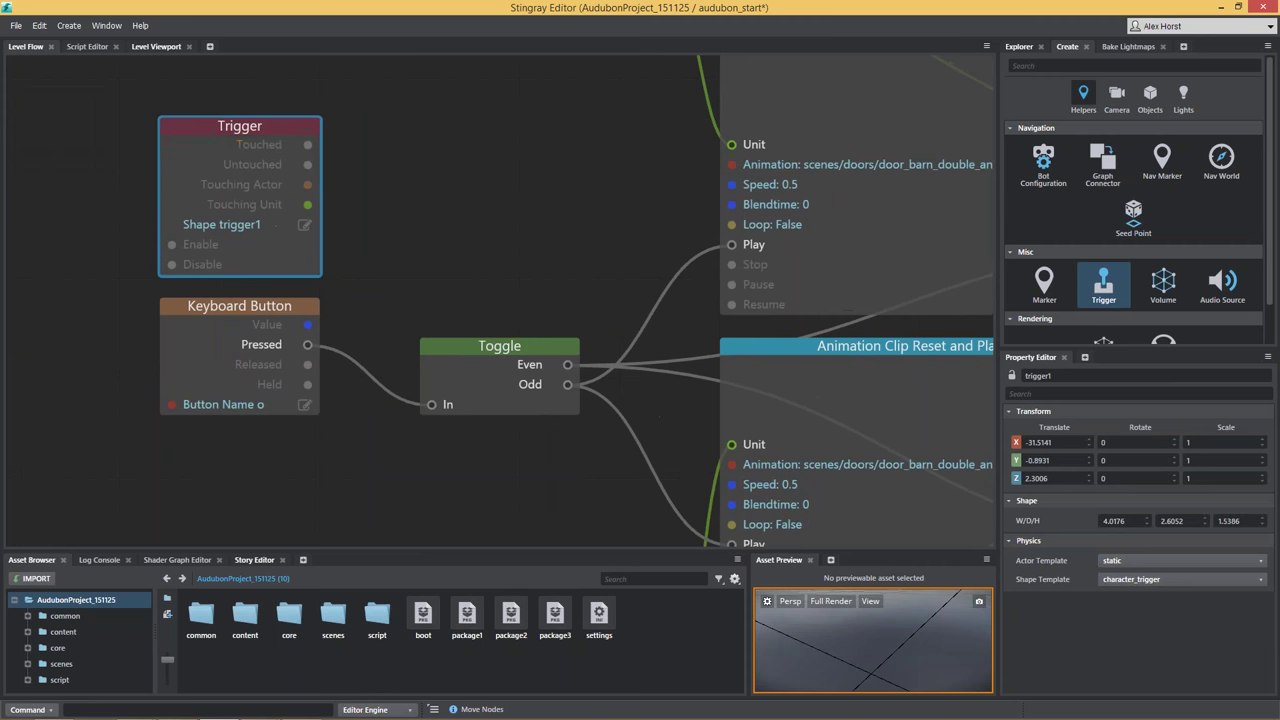
Step: Connect the Trigger's Touched output to Play on both door-open animation nodes and Untouched to Play on both door-close nodes
middle_drag(492, 217, 303, 251)
scroll(438, 263, down, 1)
middle_drag(395, 328, 322, 286)
scroll(240, 226, down, 2)
scroll(322, 286, down, 1)
middle_drag(420, 266, 468, 287)
scroll(316, 263, down, 1)
drag(126, 178, 810, 476)
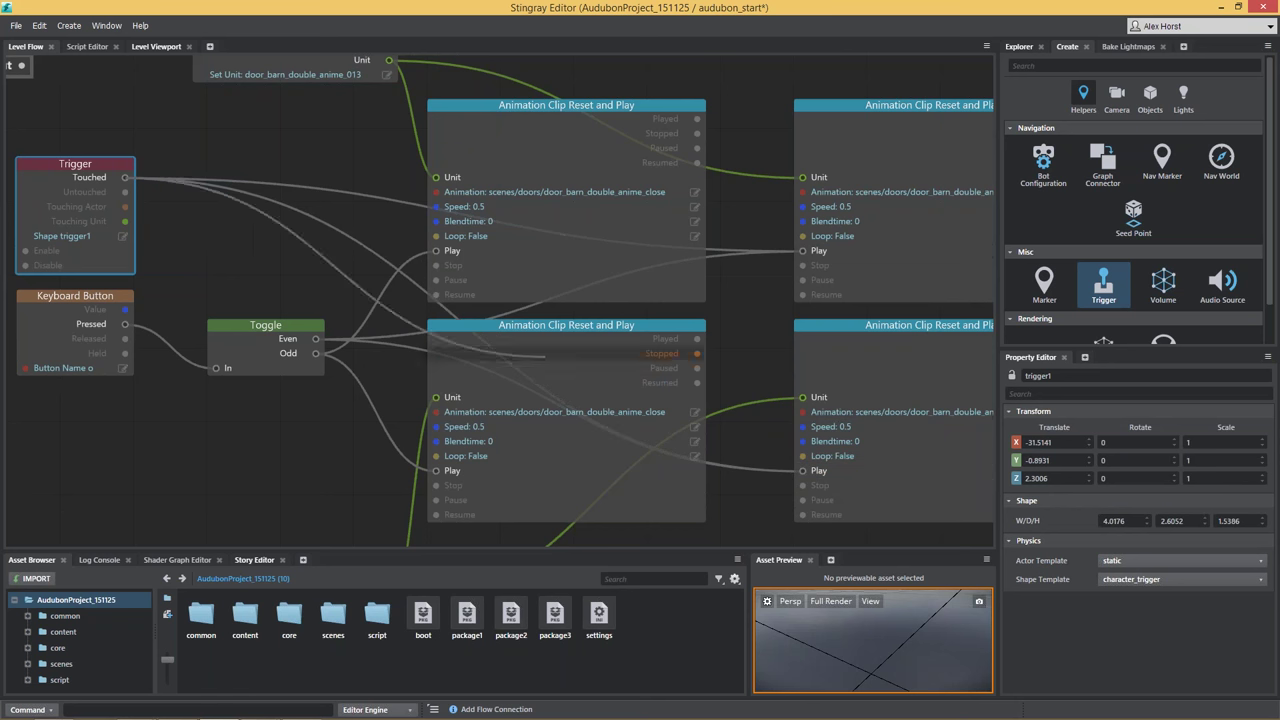
drag(126, 192, 437, 470)
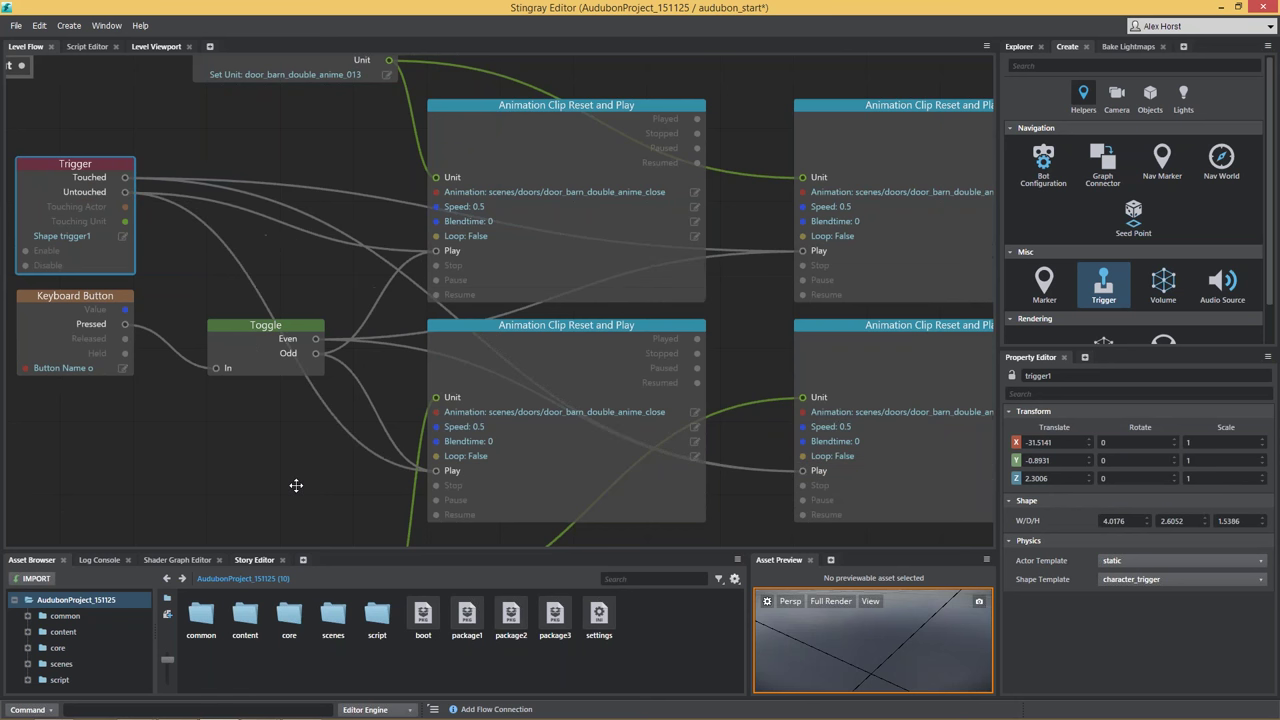
Step: Run the level and walk from the Entry Court to the Audubon Center entrance, opening its glass doors
click(157, 46)
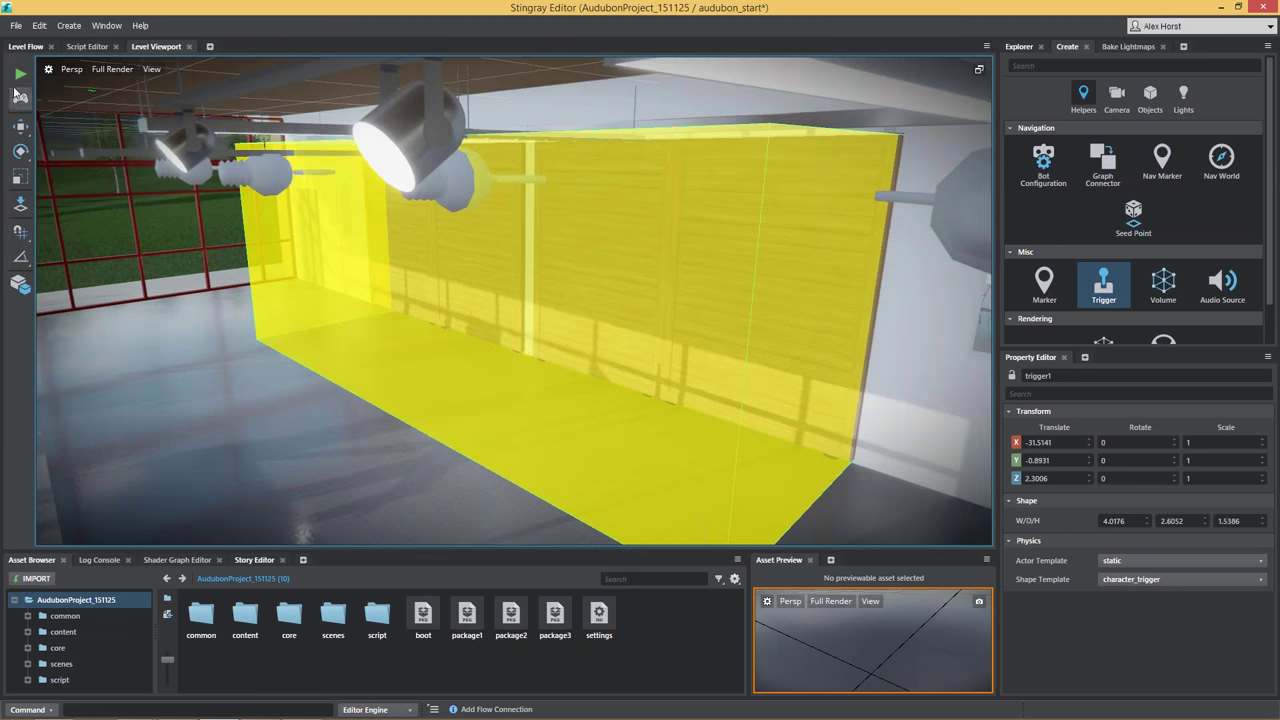
click(16, 76)
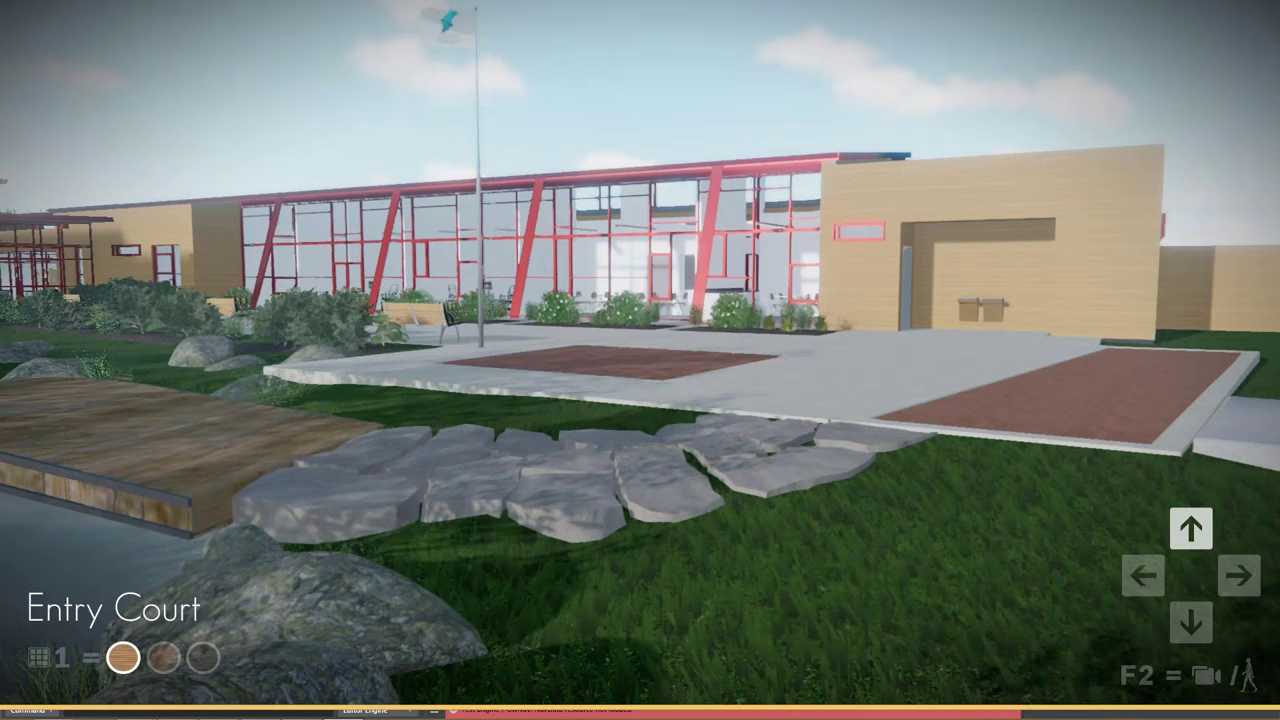
key(Up)
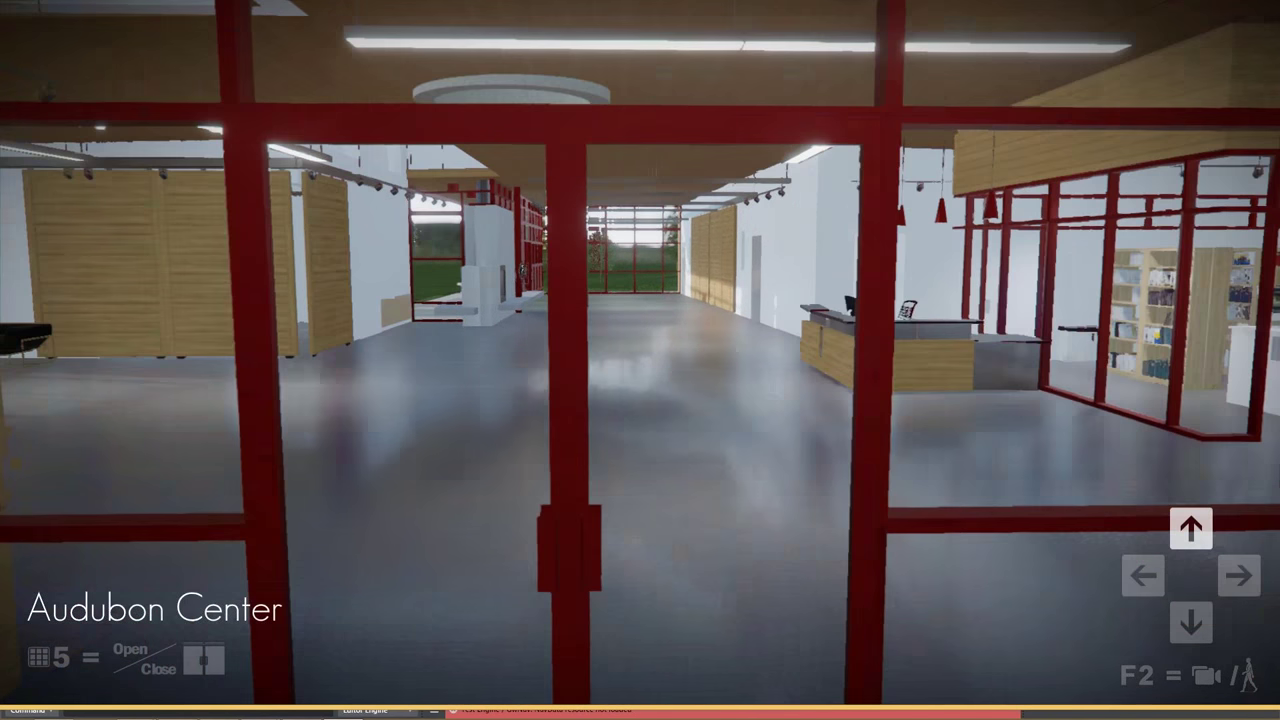
key(Up)
key(KP_5)
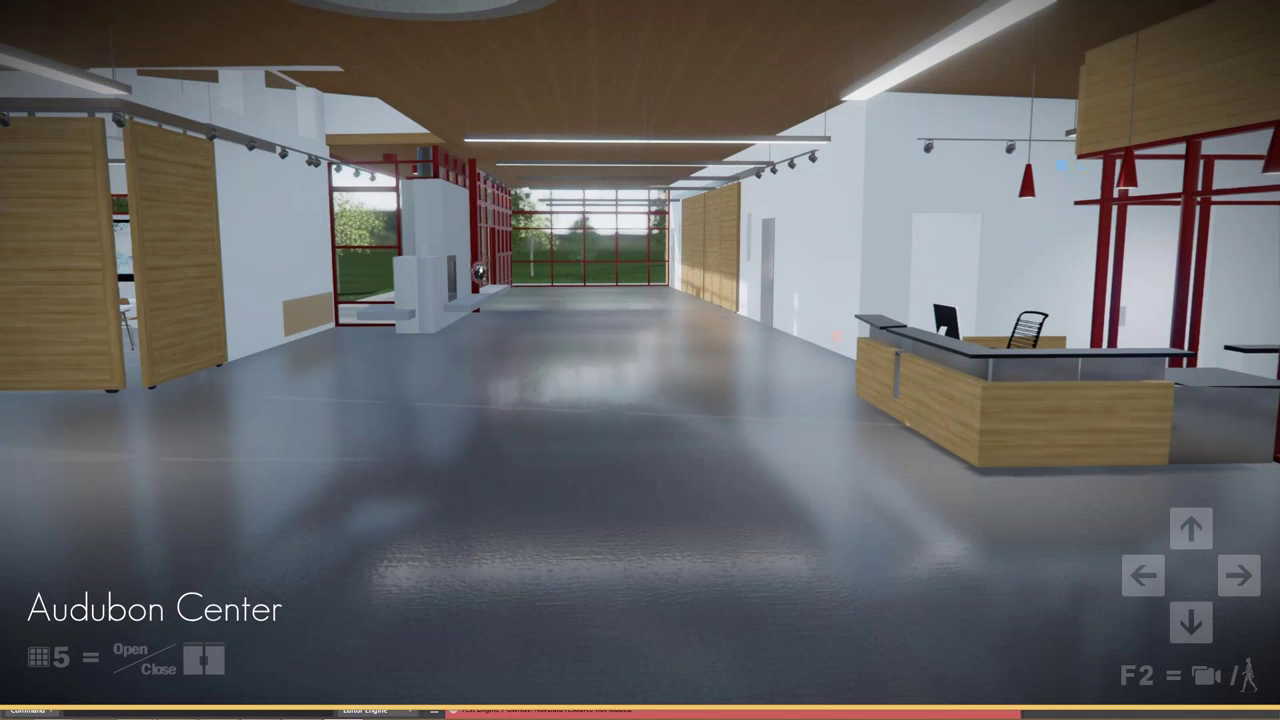
Step: Walk past the reception desk into the barn door trigger area to test the sliding doors, and enter the Reception Room
key(Up)
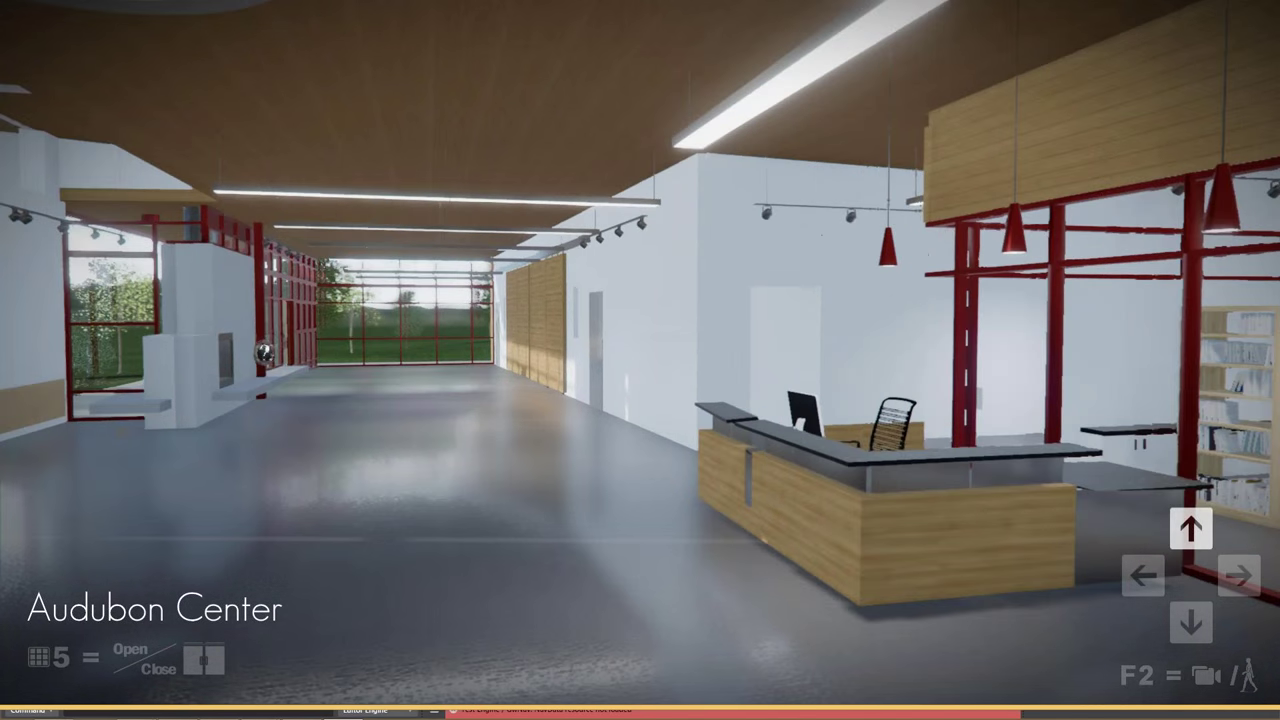
key(Up)
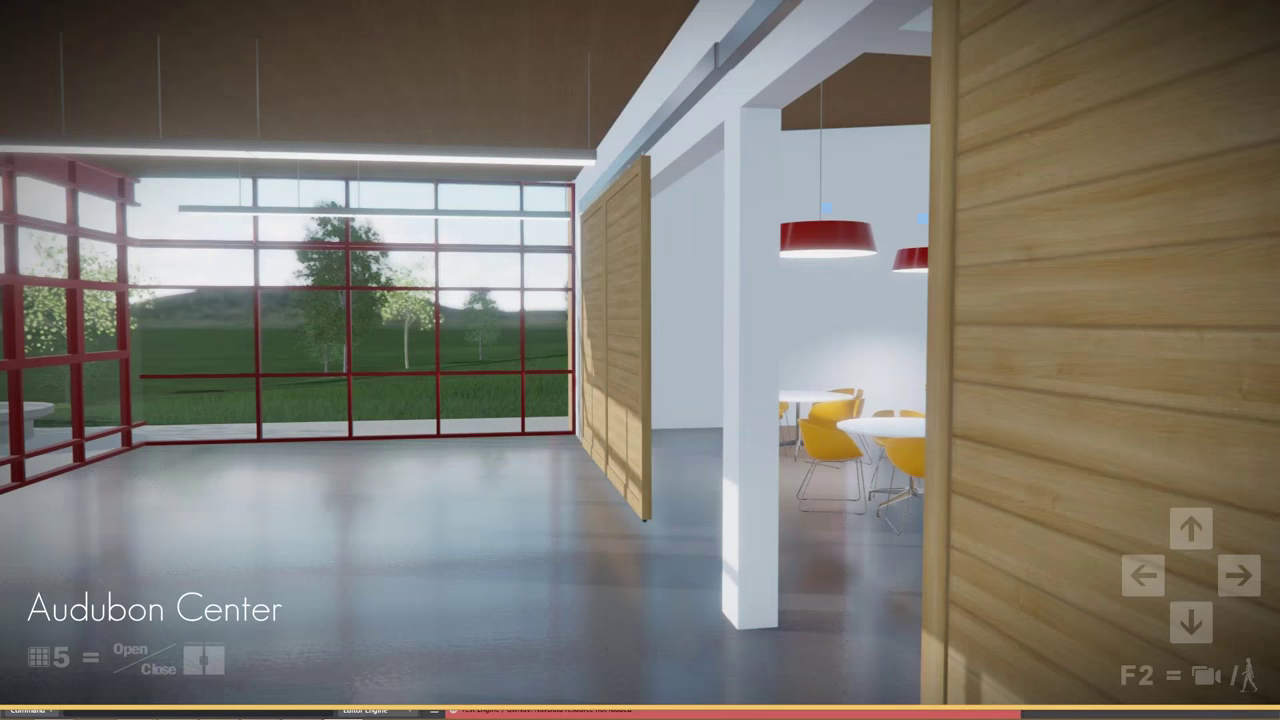
key(Down)
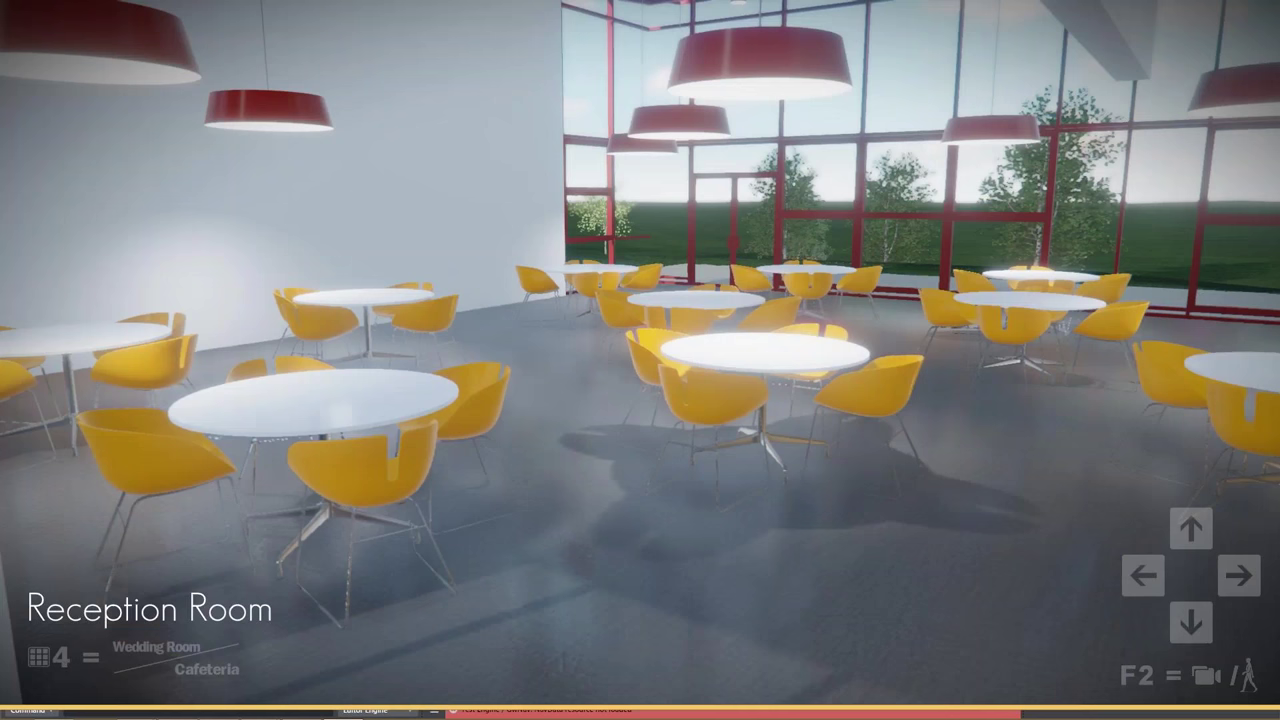
Step: Back out of the Reception Room, trigger the barn doors with their open/close control, and end the level run
key(Down)
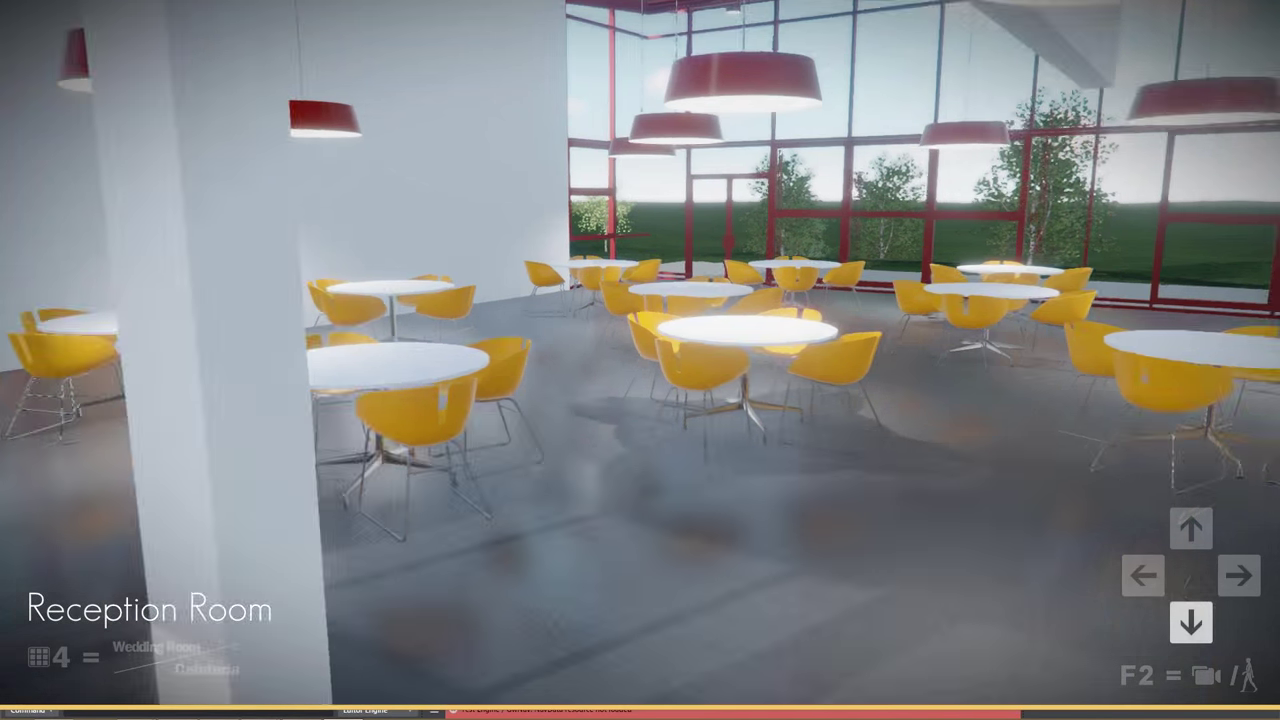
key(5)
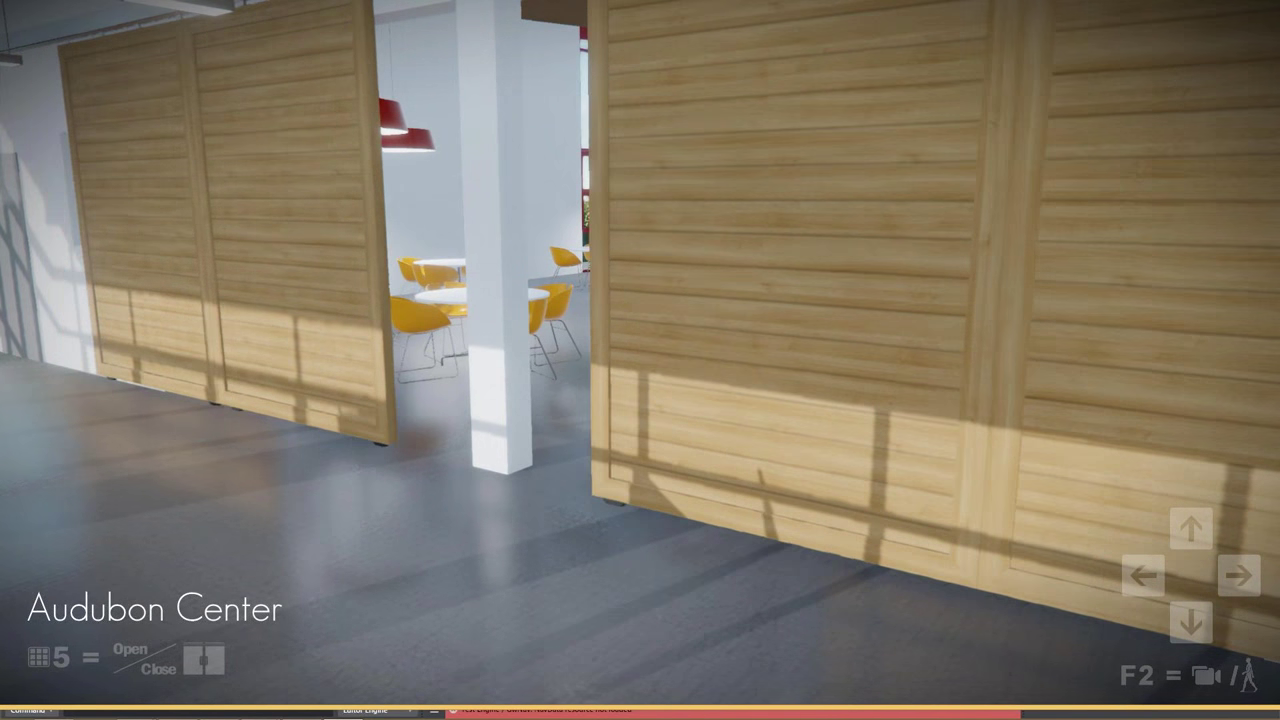
key(Escape)
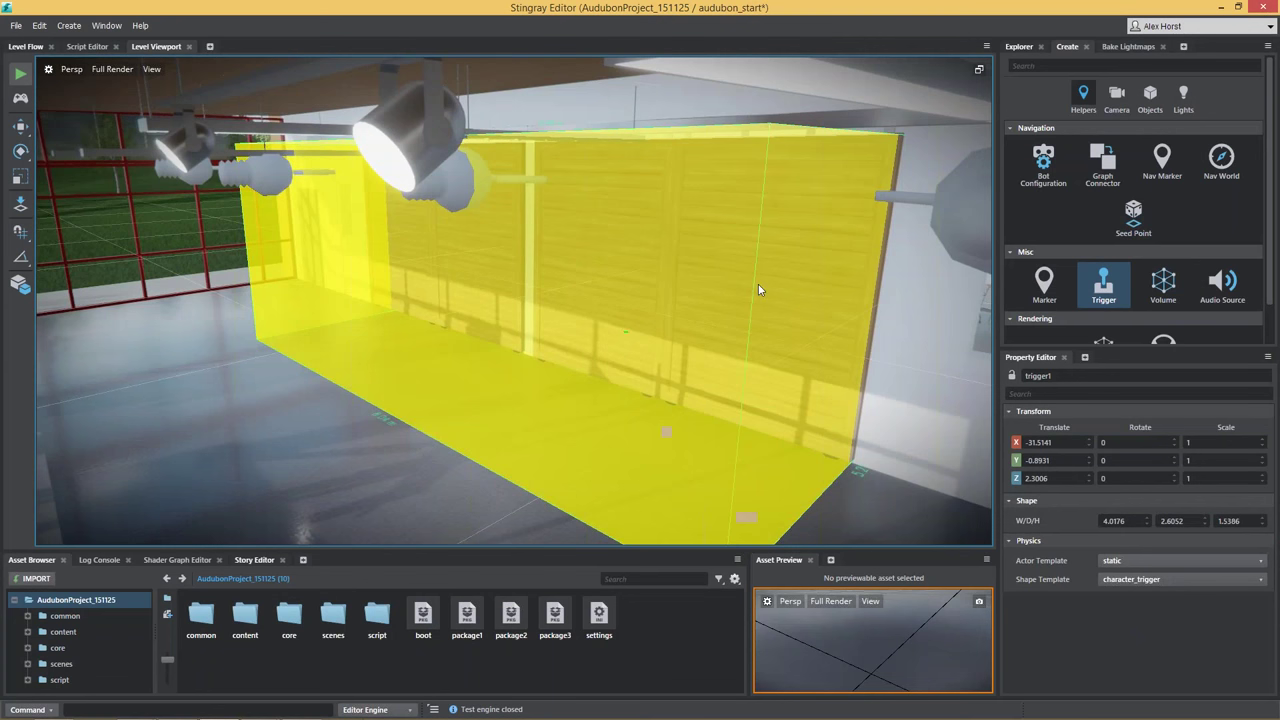
Step: Display the Artist Performance HUD and inspect its readings while moving through the building to the reception desk area
alt+drag(517, 235, 400, 195)
scroll(366, 186, down, 5)
key(f)
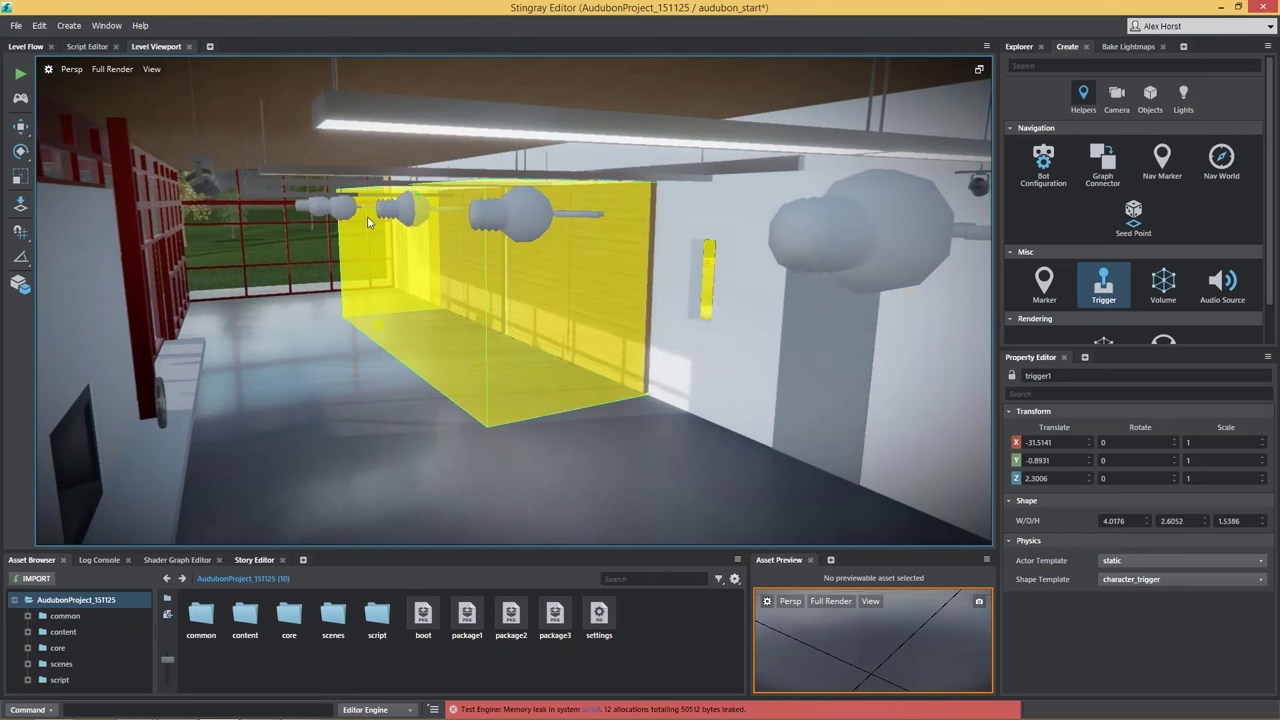
click(153, 68)
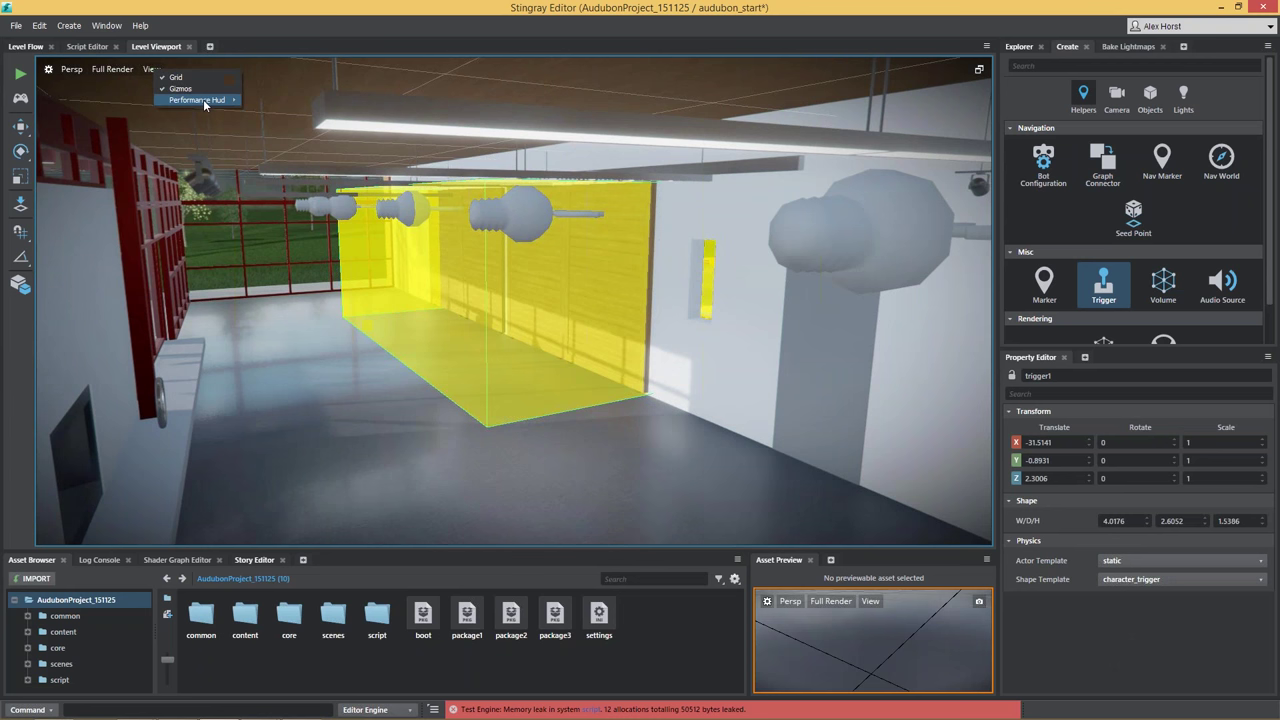
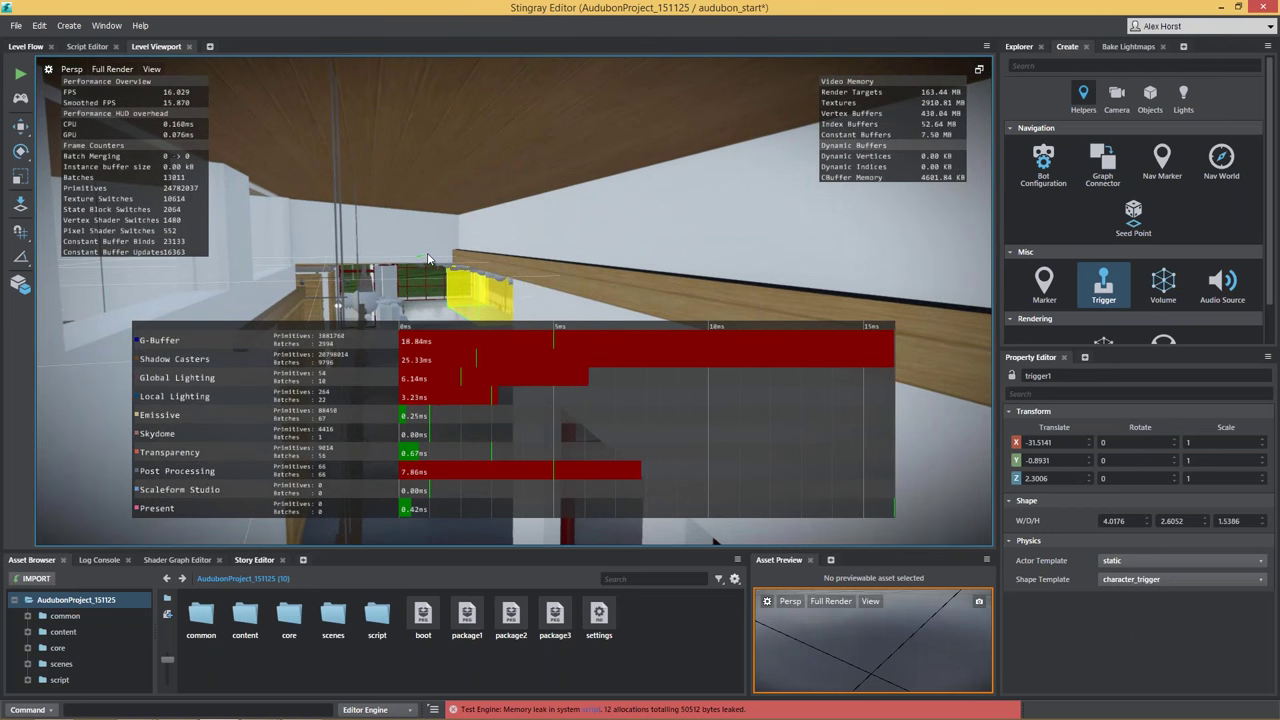
key(w)
right_drag(404, 260, 422, 283)
key(w)
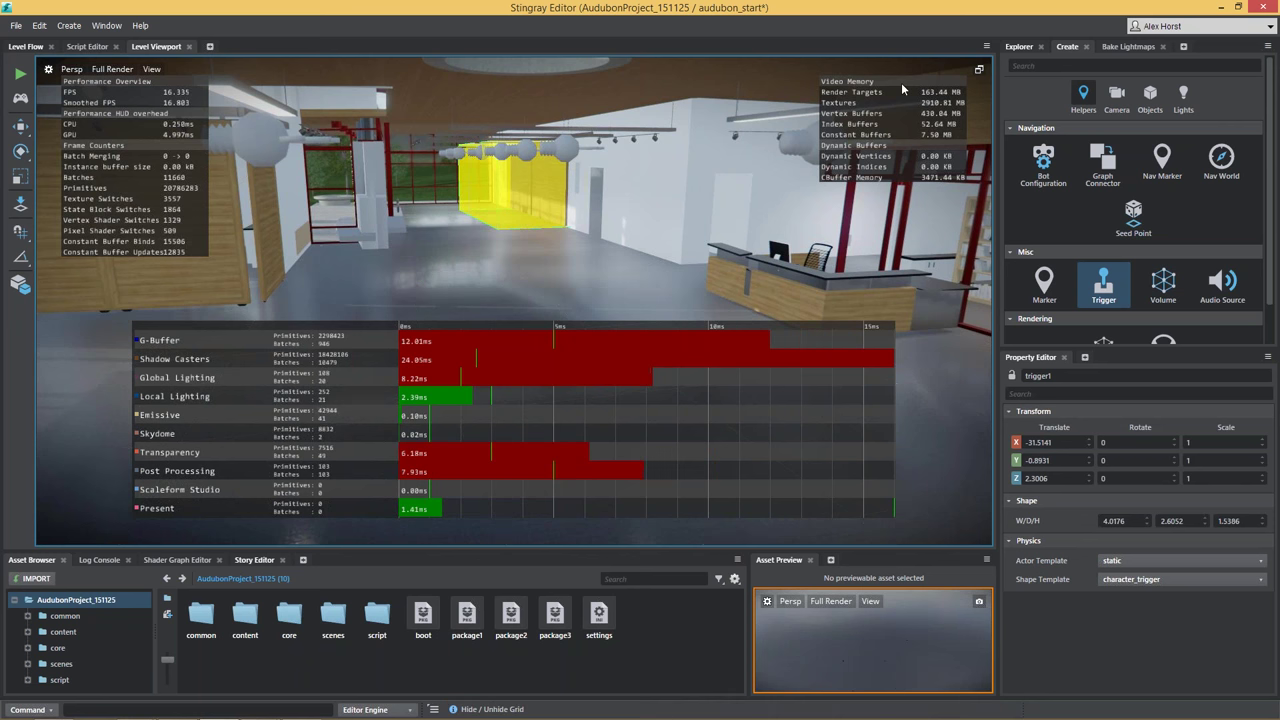
Step: Select midday_shading_environment in the _Shading layer and disable its Depth of Field component
click(1019, 46)
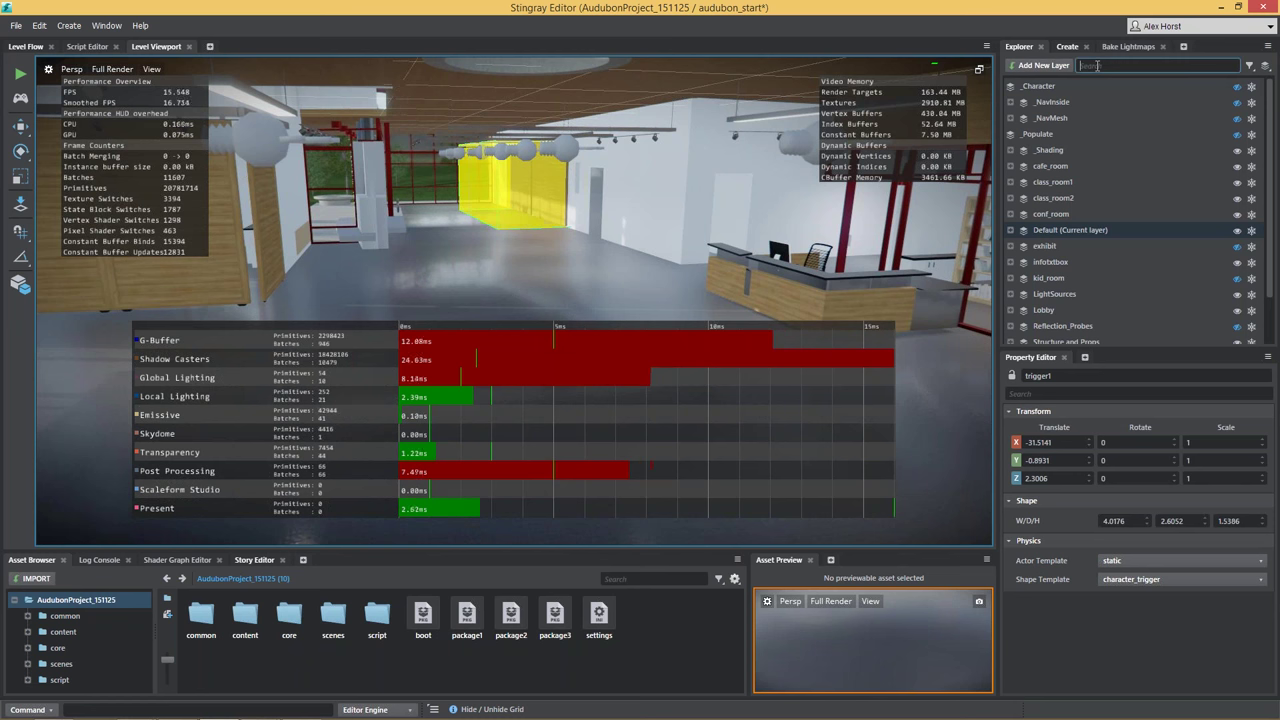
double_click(1068, 151)
click(1074, 163)
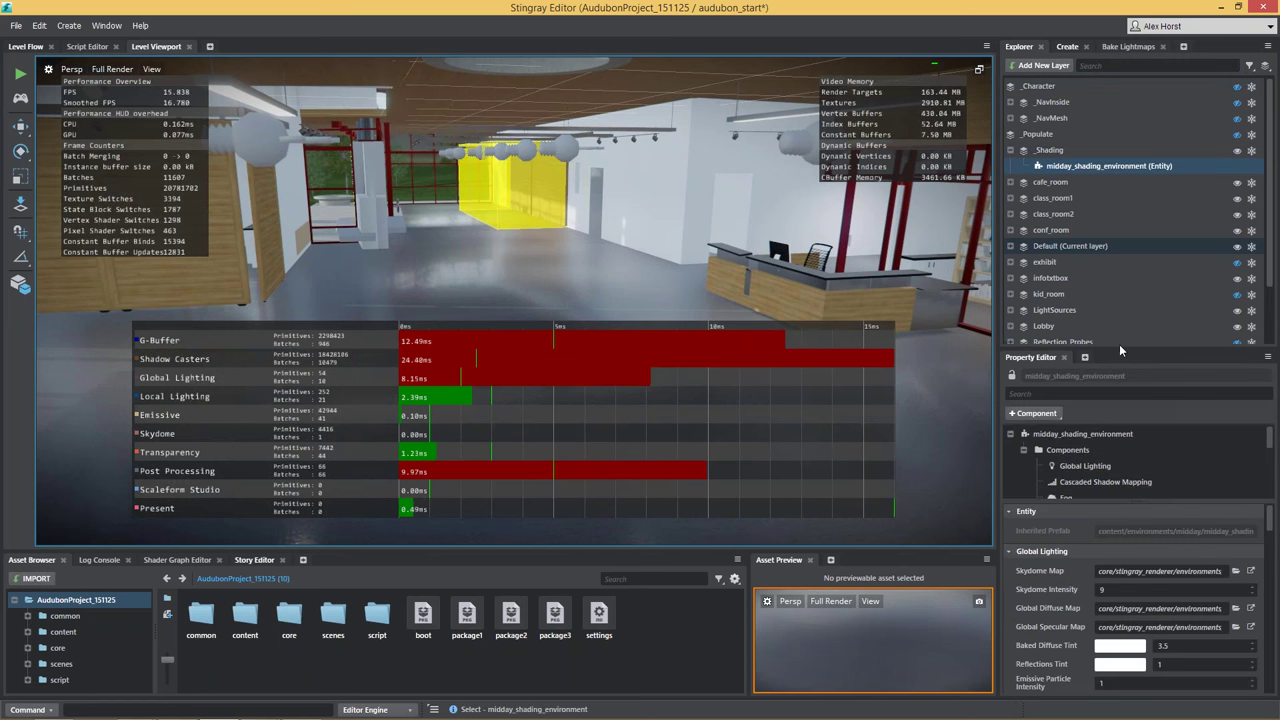
drag(1117, 349, 1118, 195)
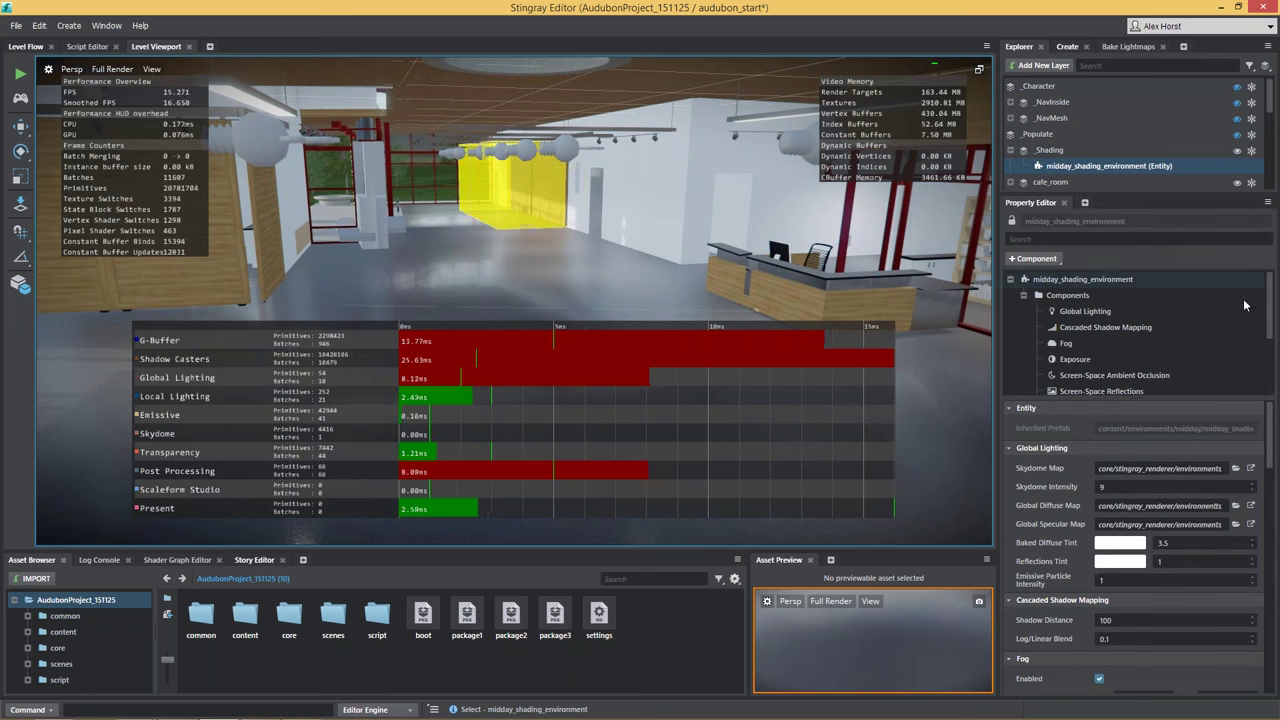
scroll(1256, 340, down, 2)
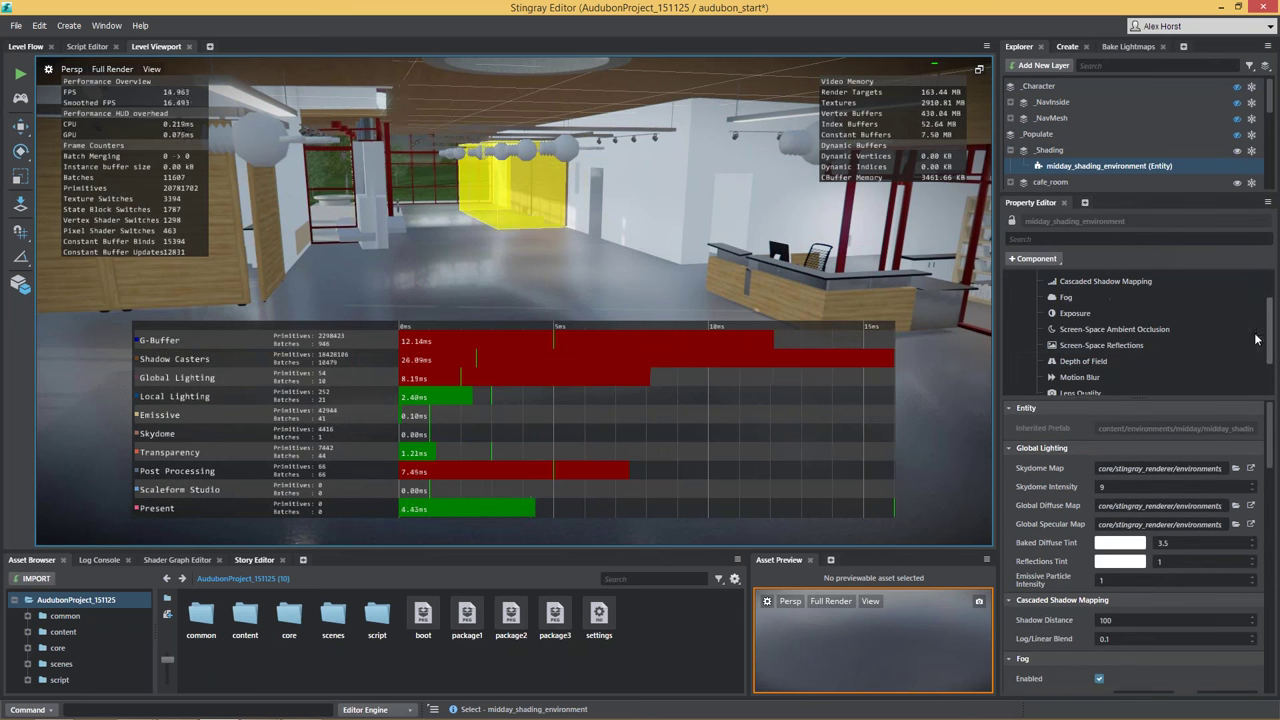
click(1136, 363)
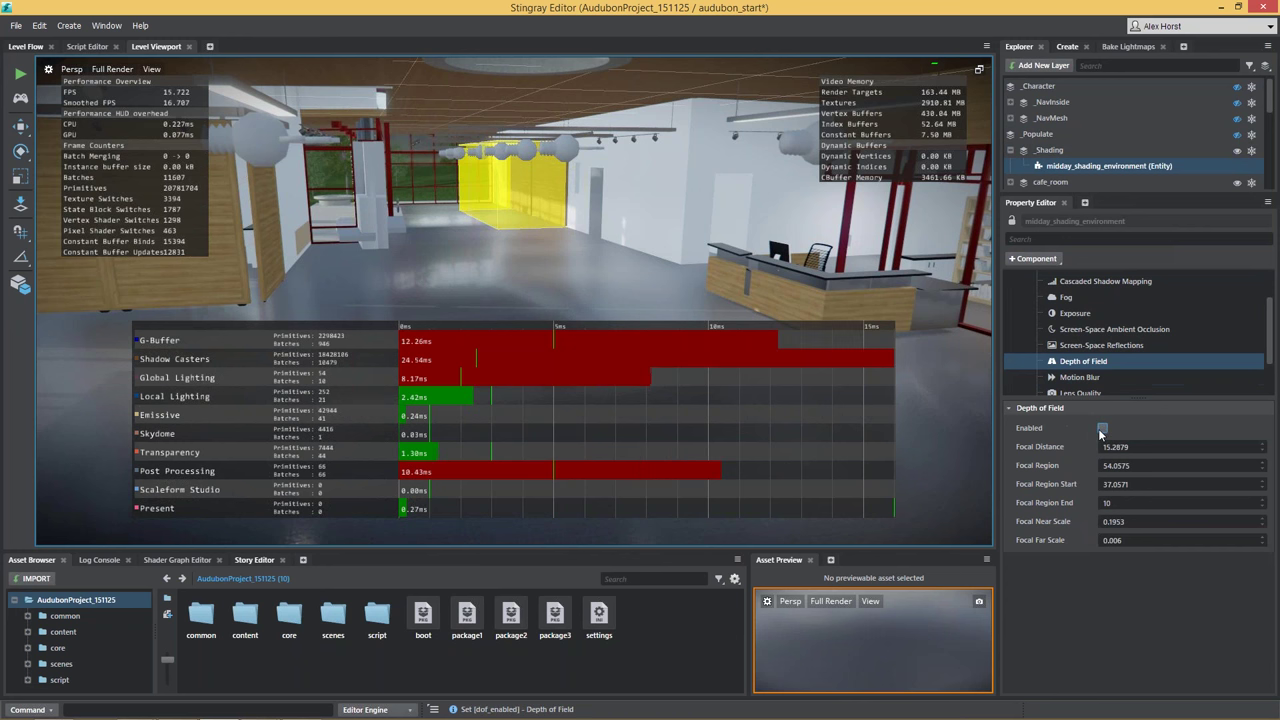
click(1101, 431)
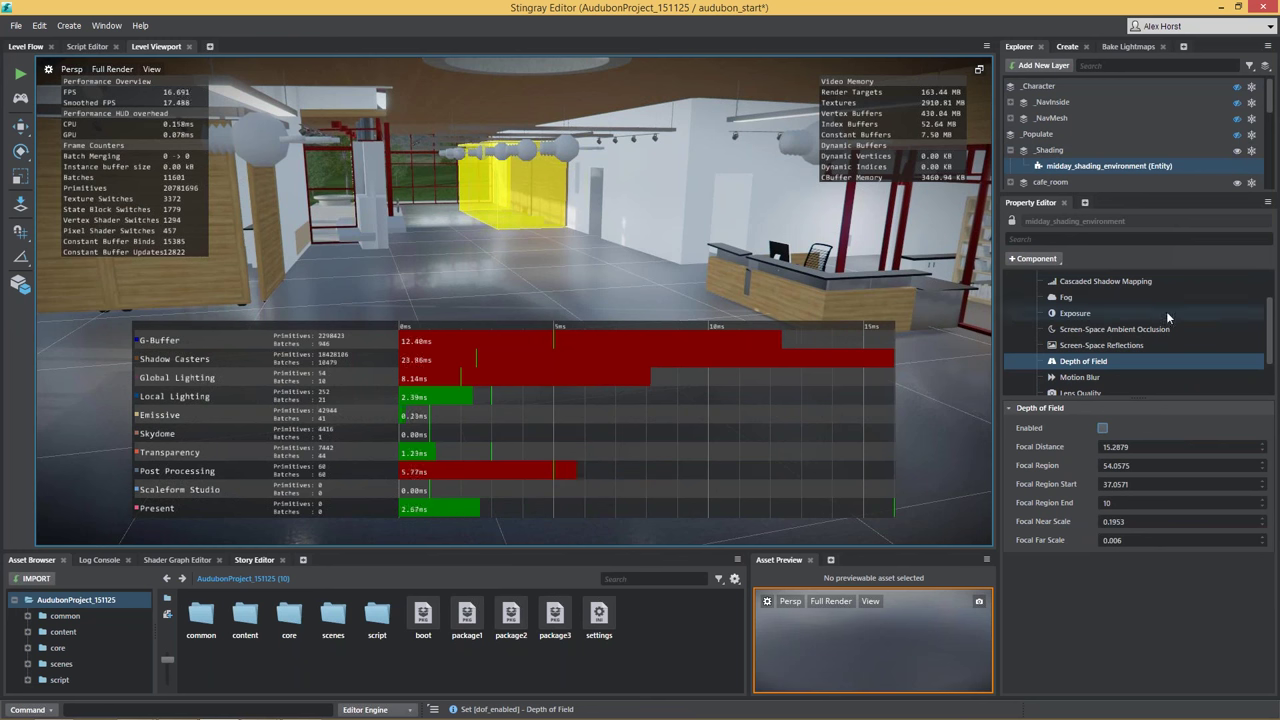
Step: Review the Cascaded Shadow Mapping and Global Lighting settings and disable Screen-Space Reflections in the shading environment
drag(1275, 347, 1277, 334)
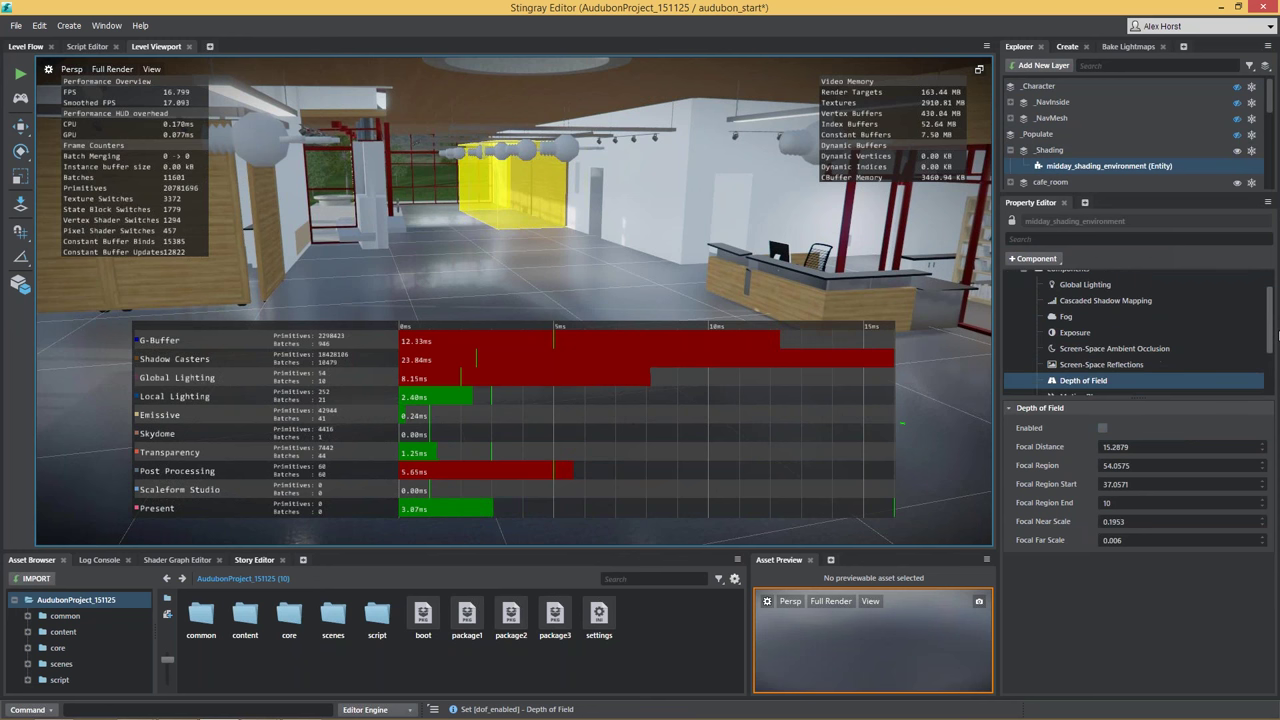
click(1108, 303)
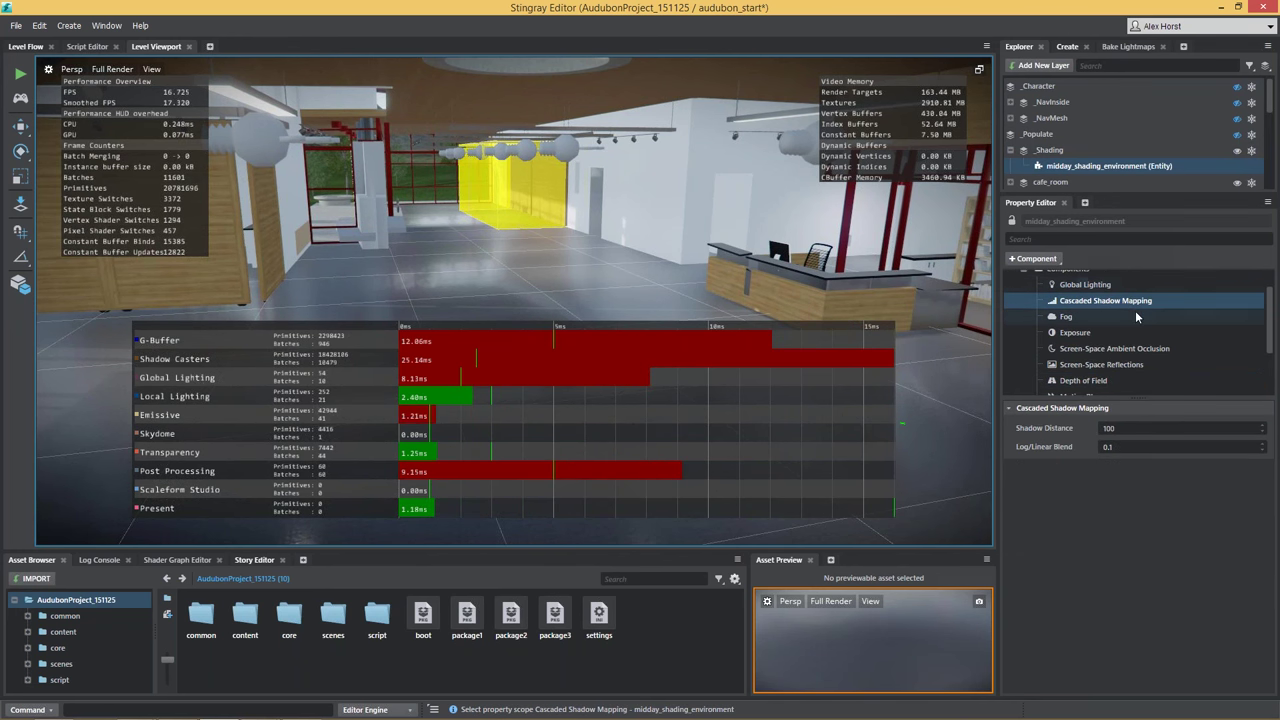
click(1107, 286)
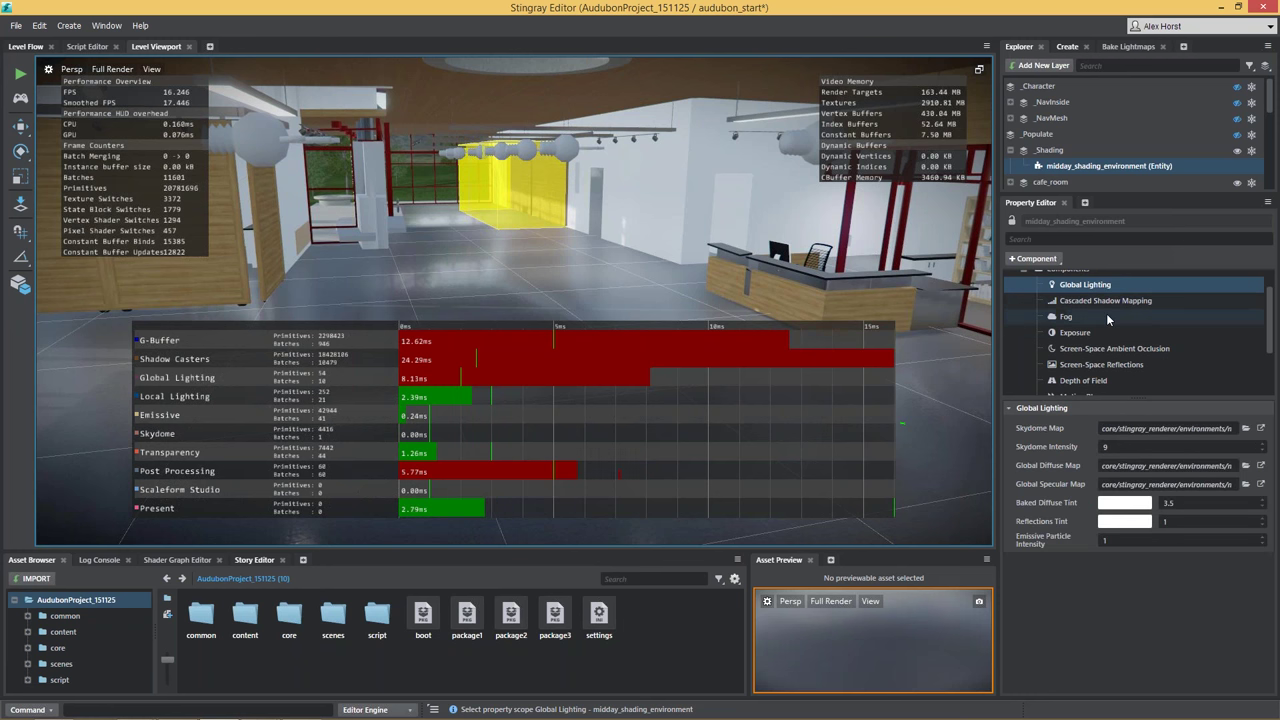
click(1131, 366)
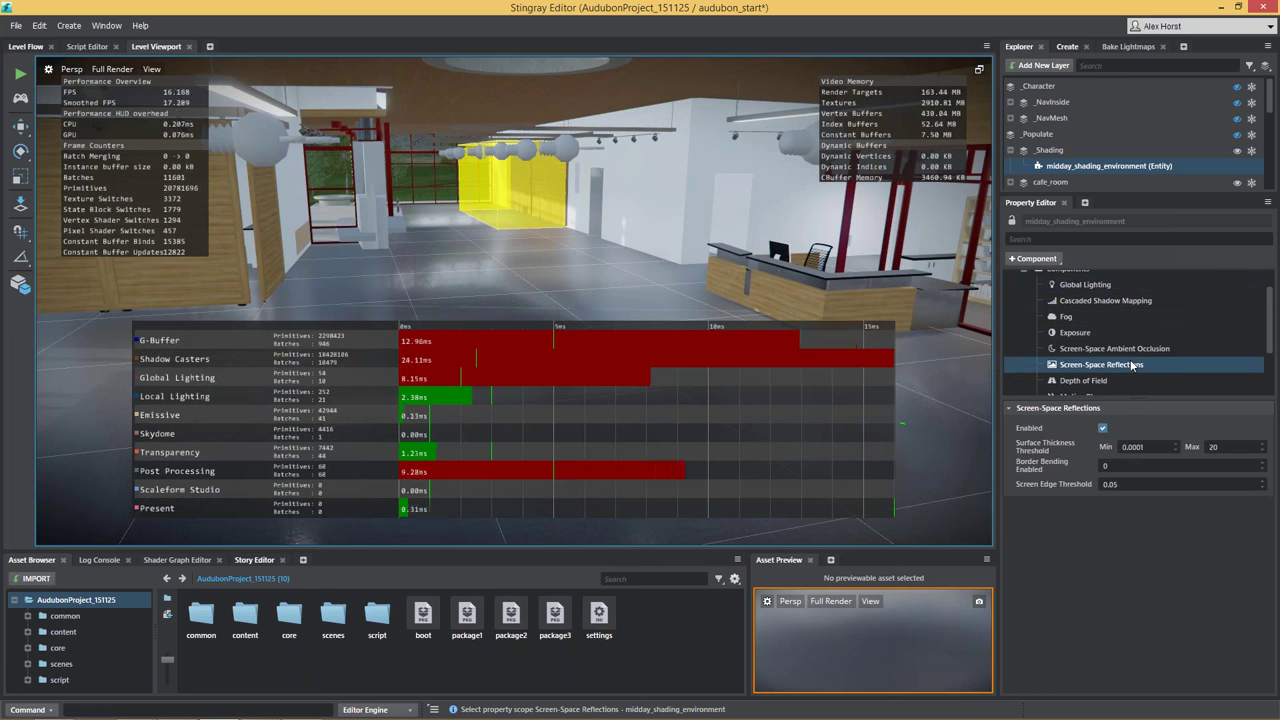
click(1103, 428)
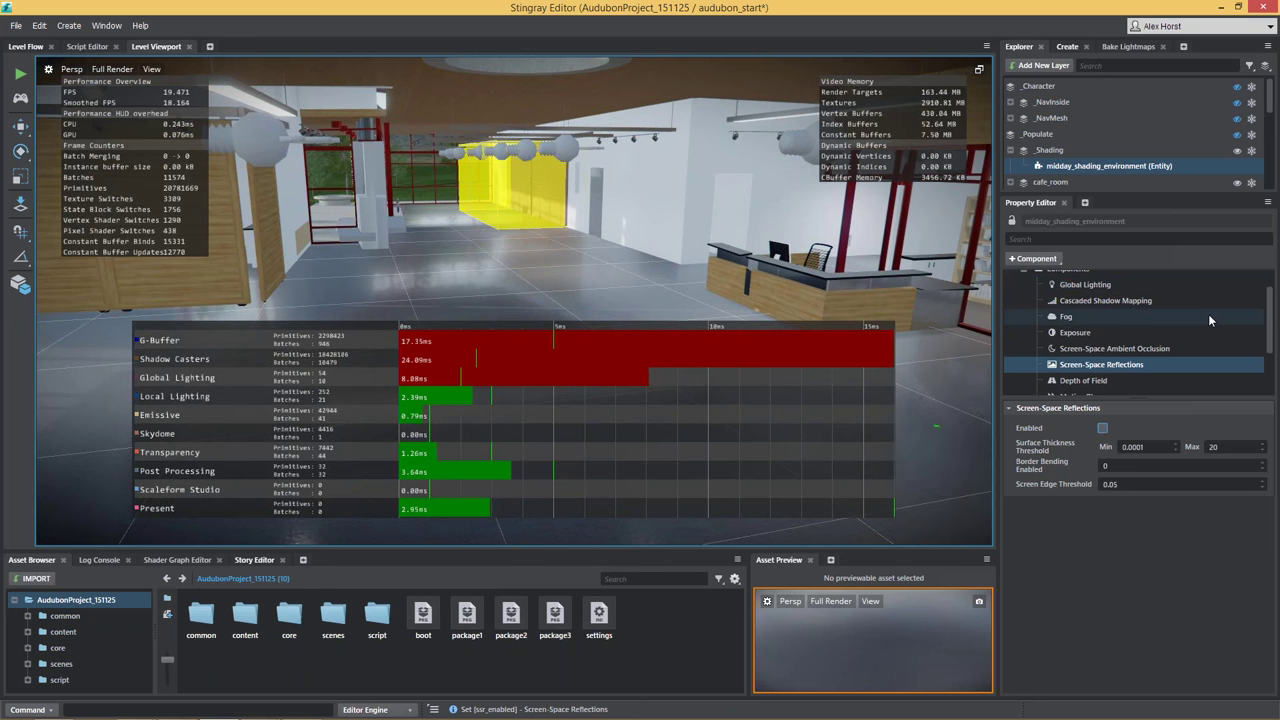
Step: Switch the shading environment's Bloom off and back on to compare its performance cost
scroll(1208, 318, down, 2)
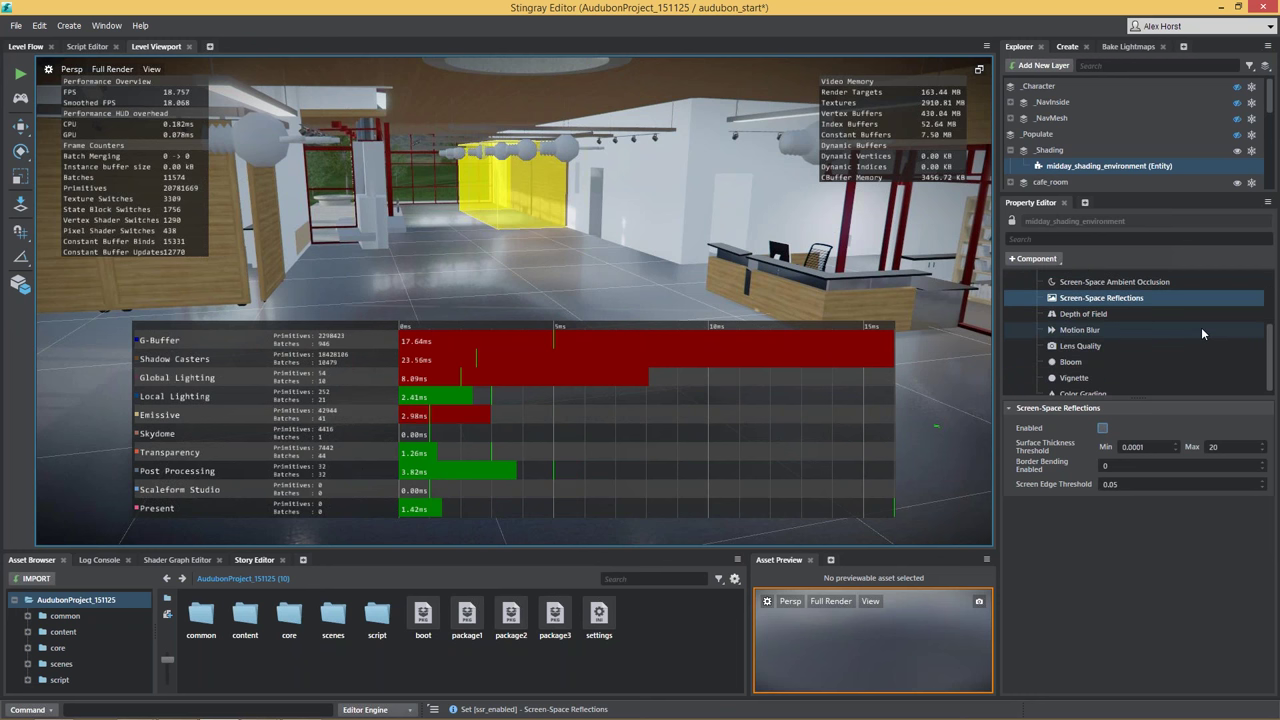
click(1090, 362)
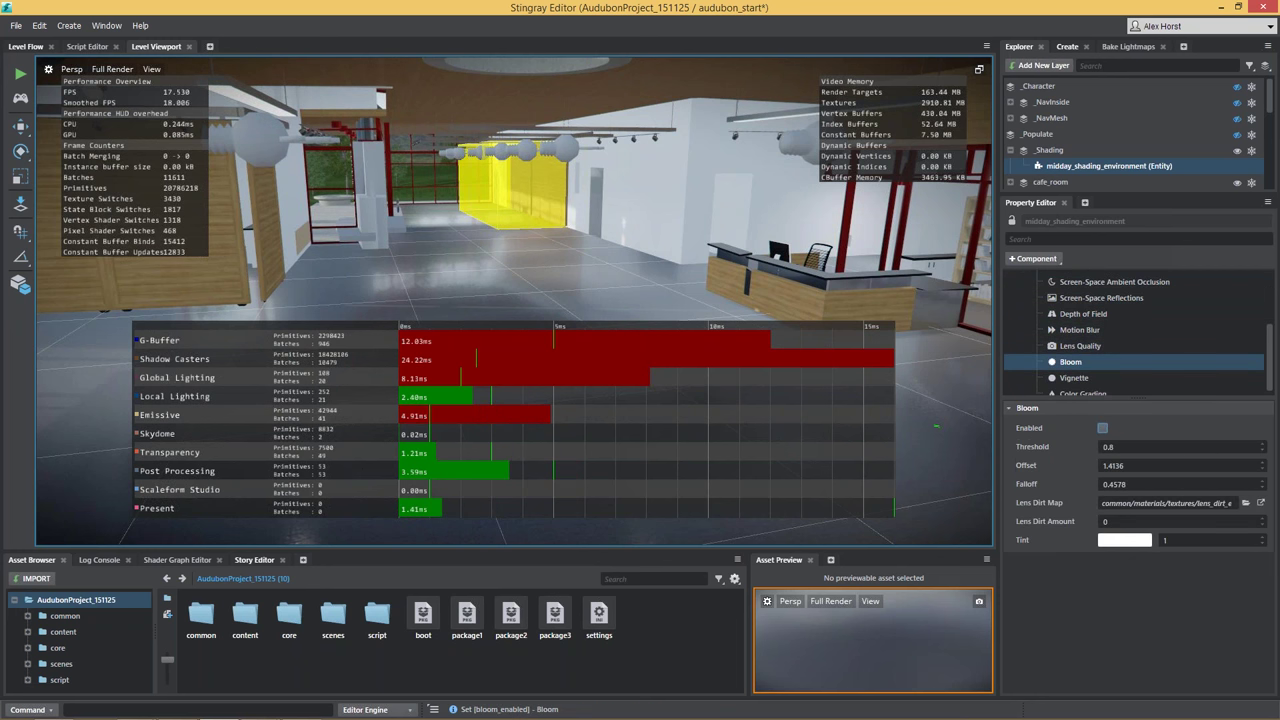
click(1102, 428)
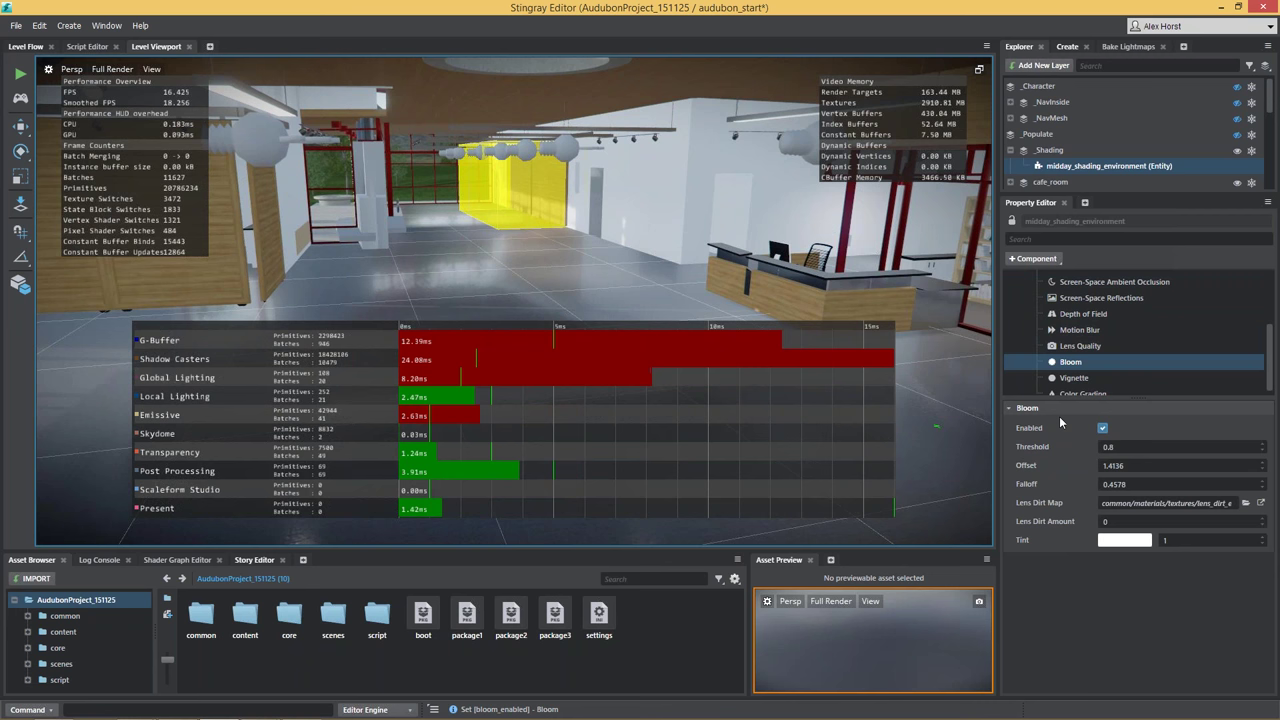
Step: Hide the Artist Performance HUD and go outside to the row of benches along the entry walkway
click(151, 72)
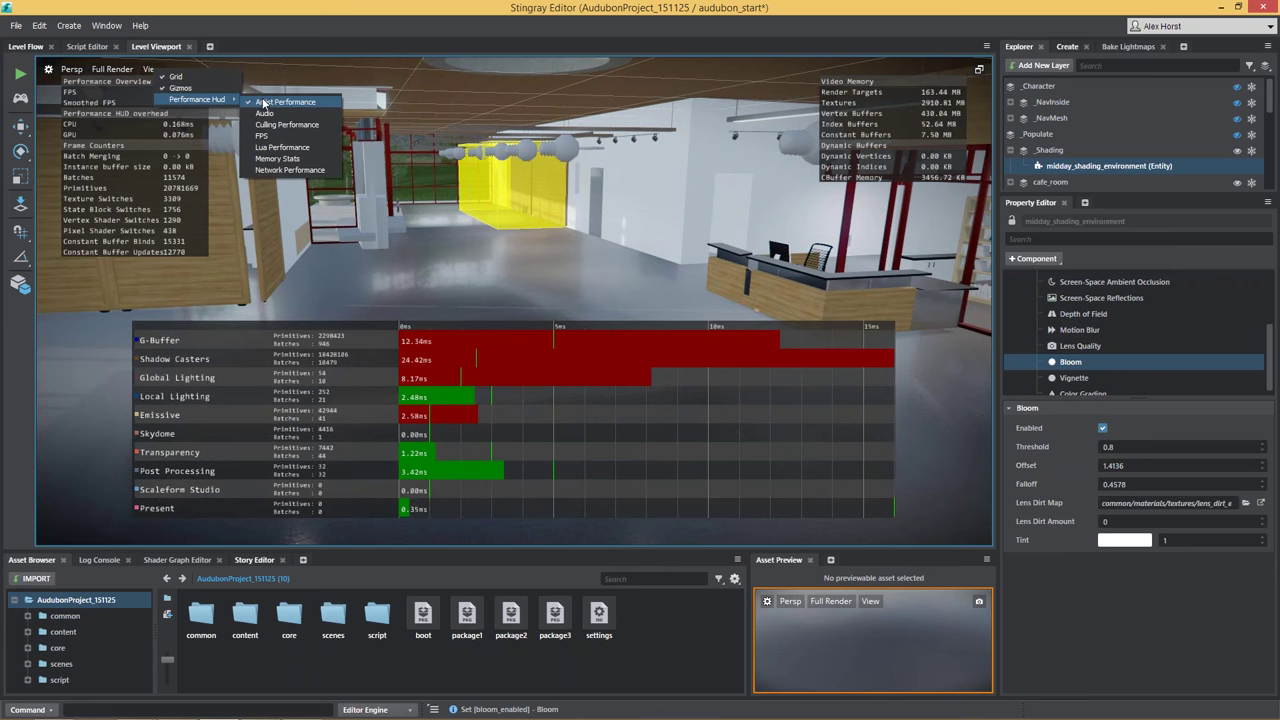
click(257, 99)
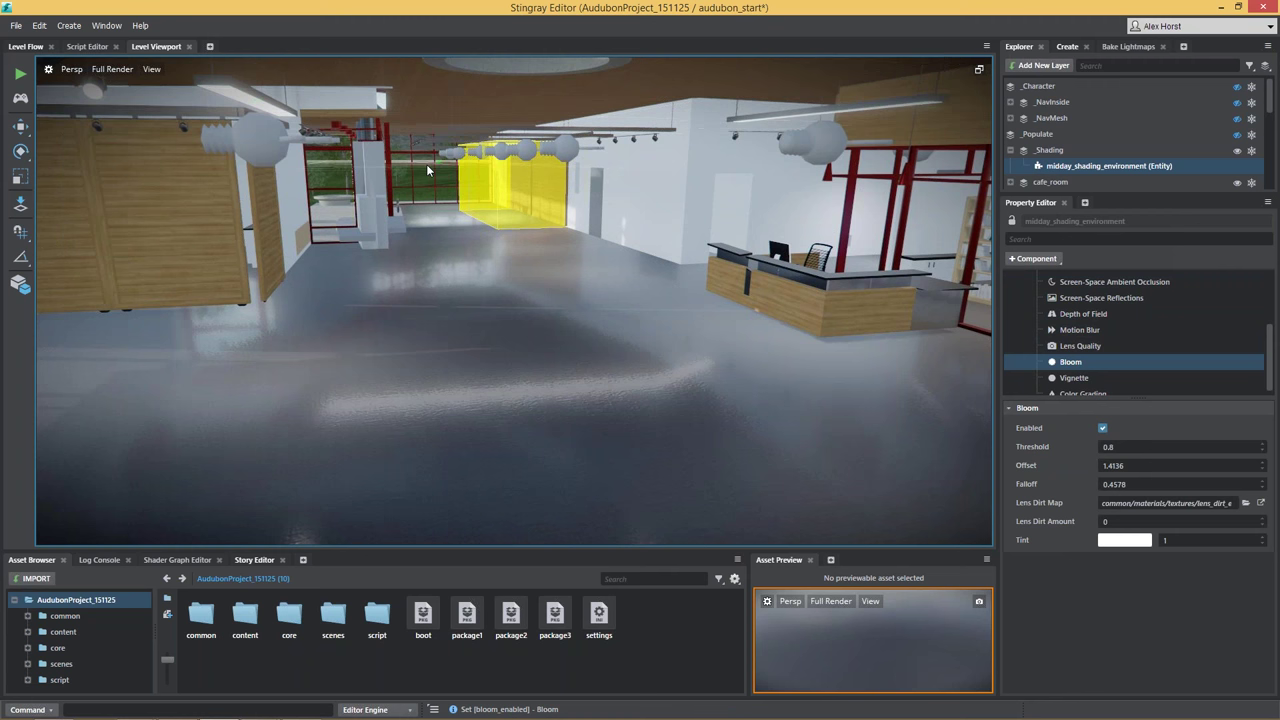
right_drag(409, 193, 477, 264)
key(w)
key(s)
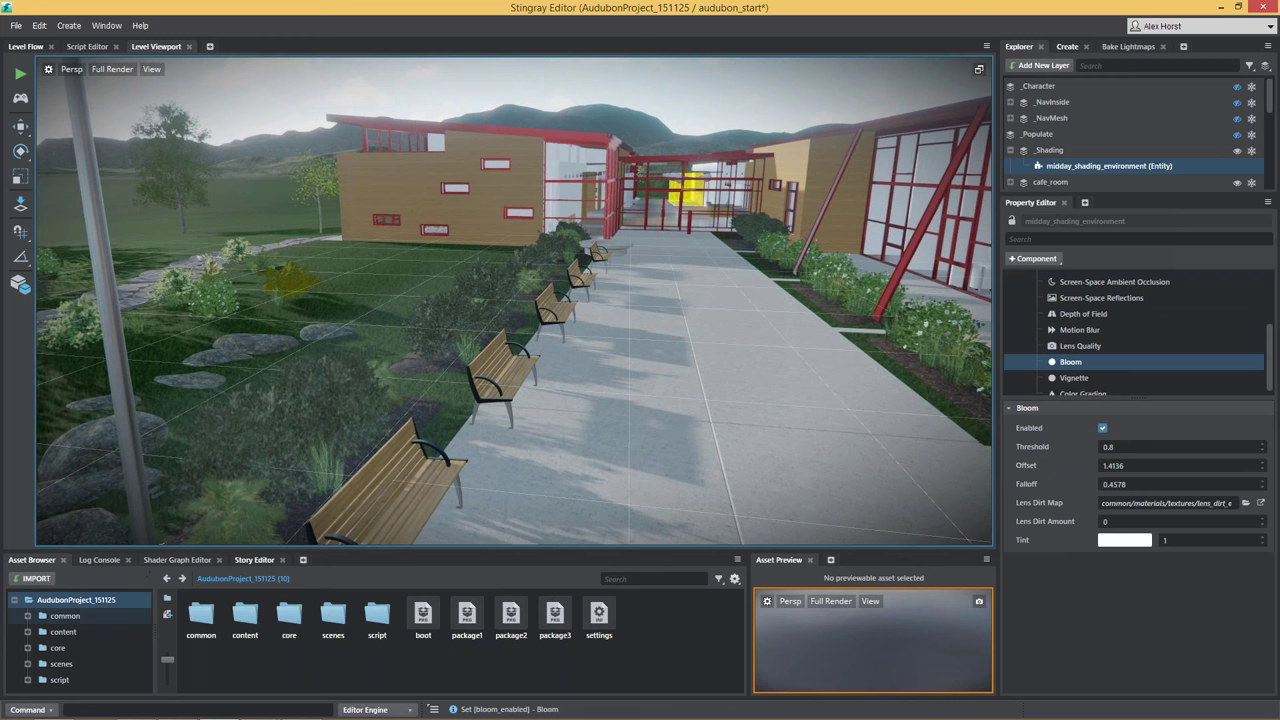
Step: Browse the project assets to the content/models/character/populate folder
double_click(73, 660)
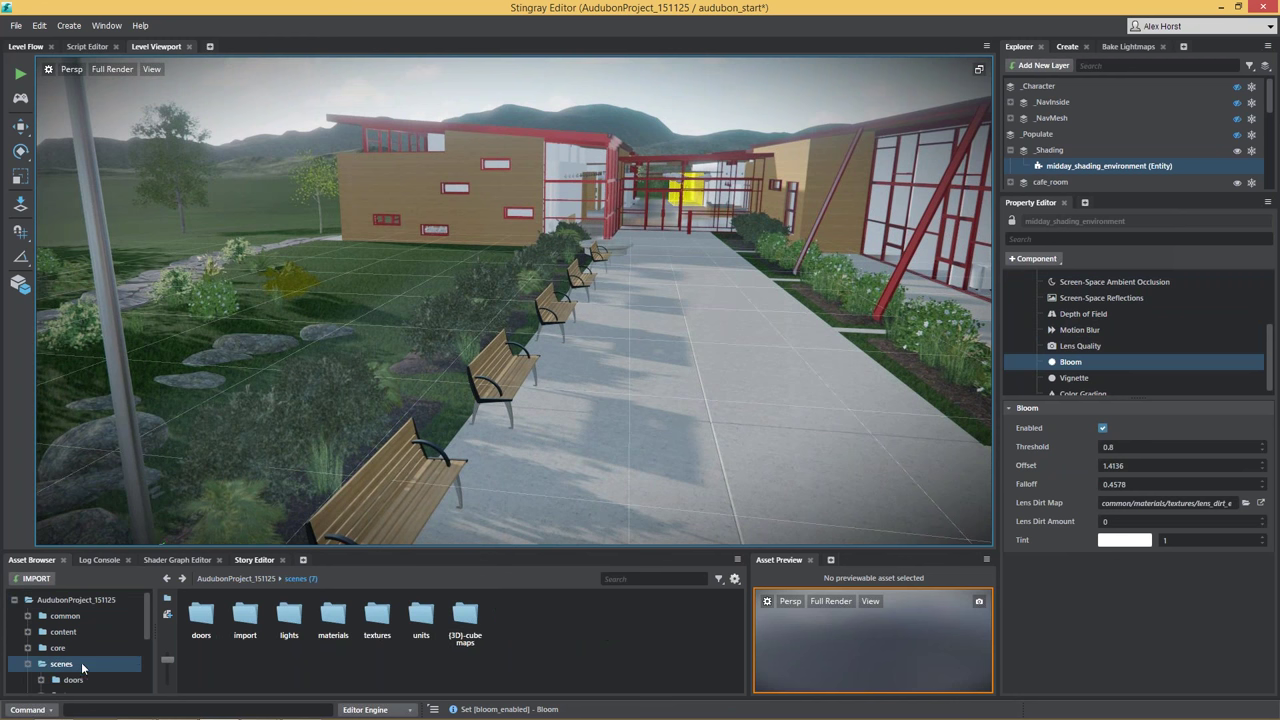
scroll(92, 658, down, 3)
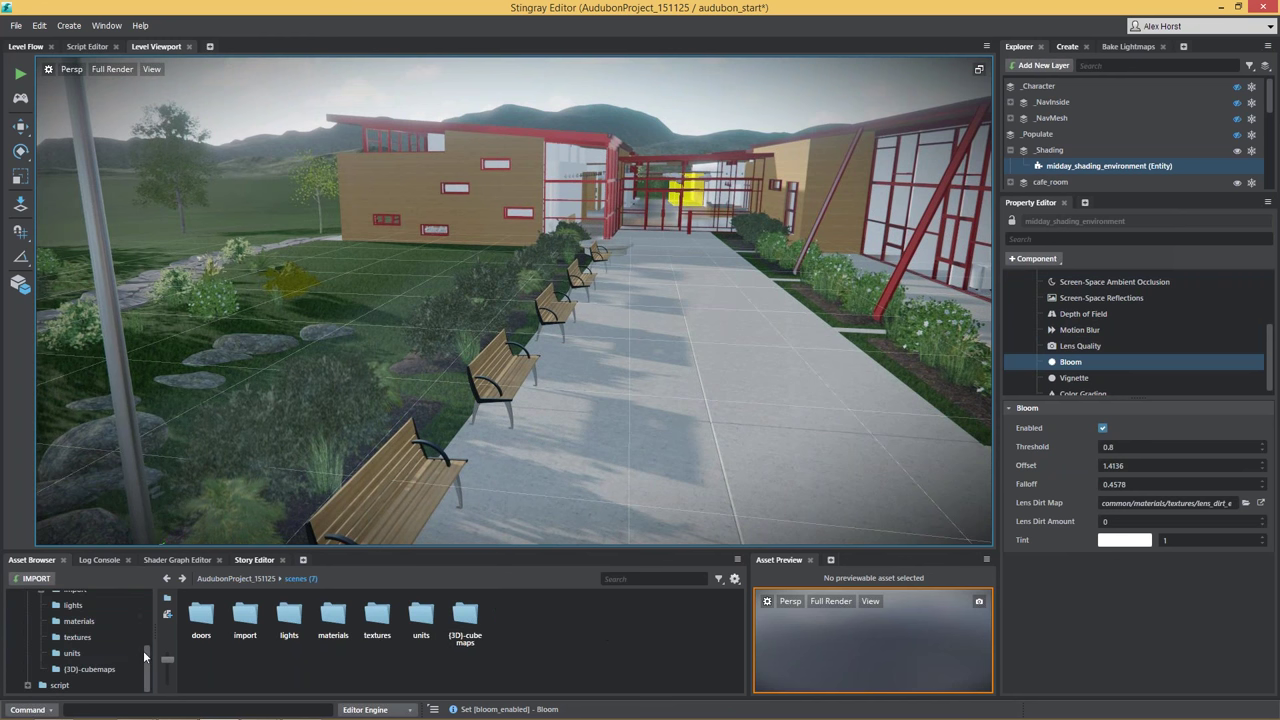
drag(145, 652, 148, 600)
double_click(81, 625)
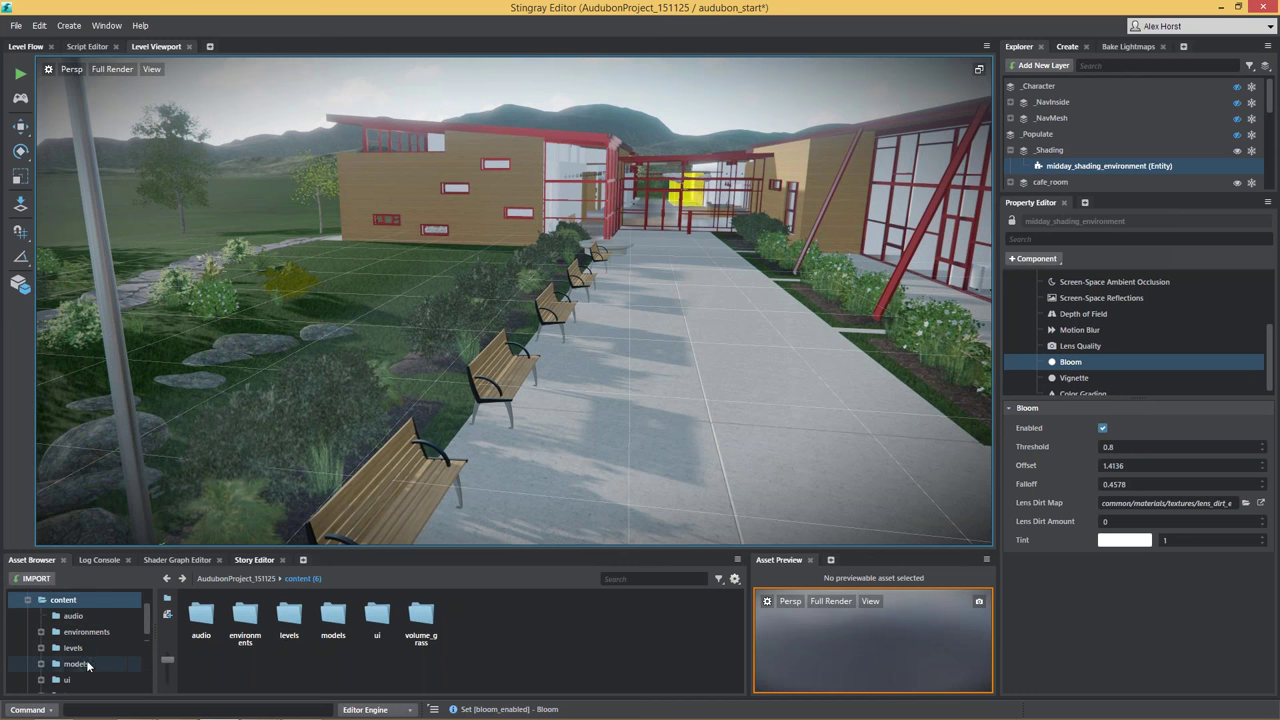
double_click(80, 664)
double_click(100, 618)
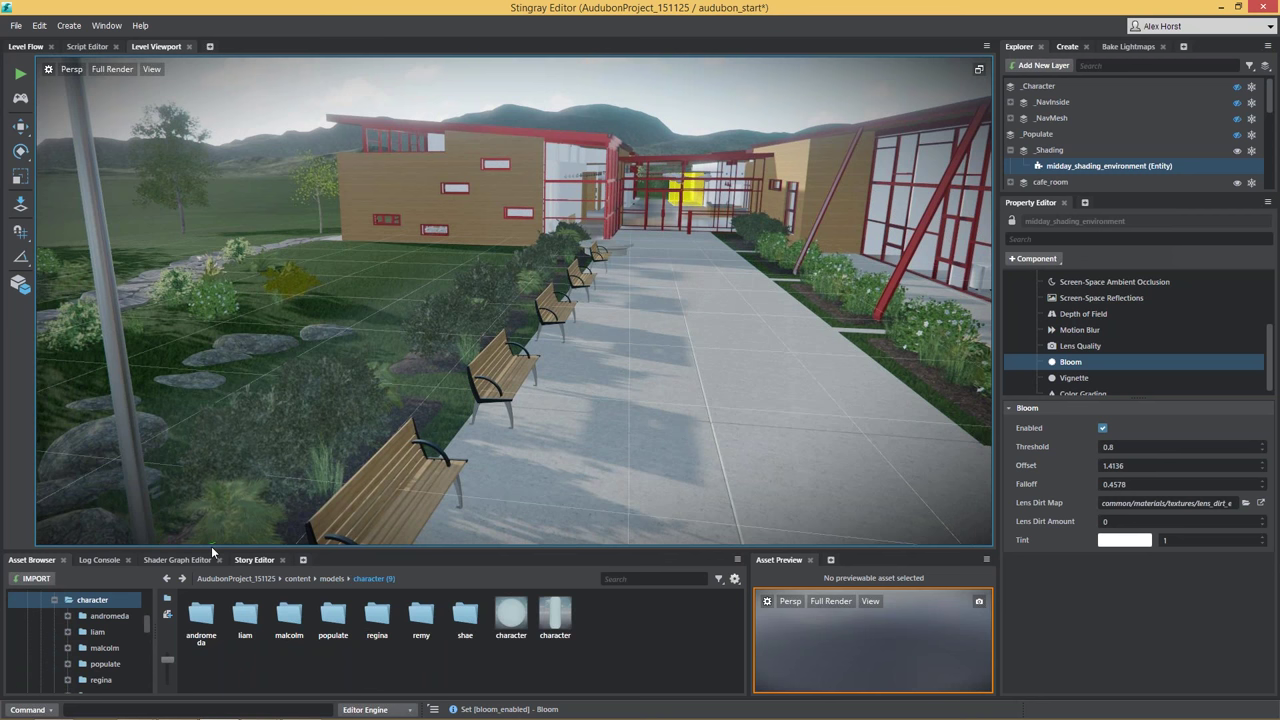
click(331, 617)
double_click(331, 617)
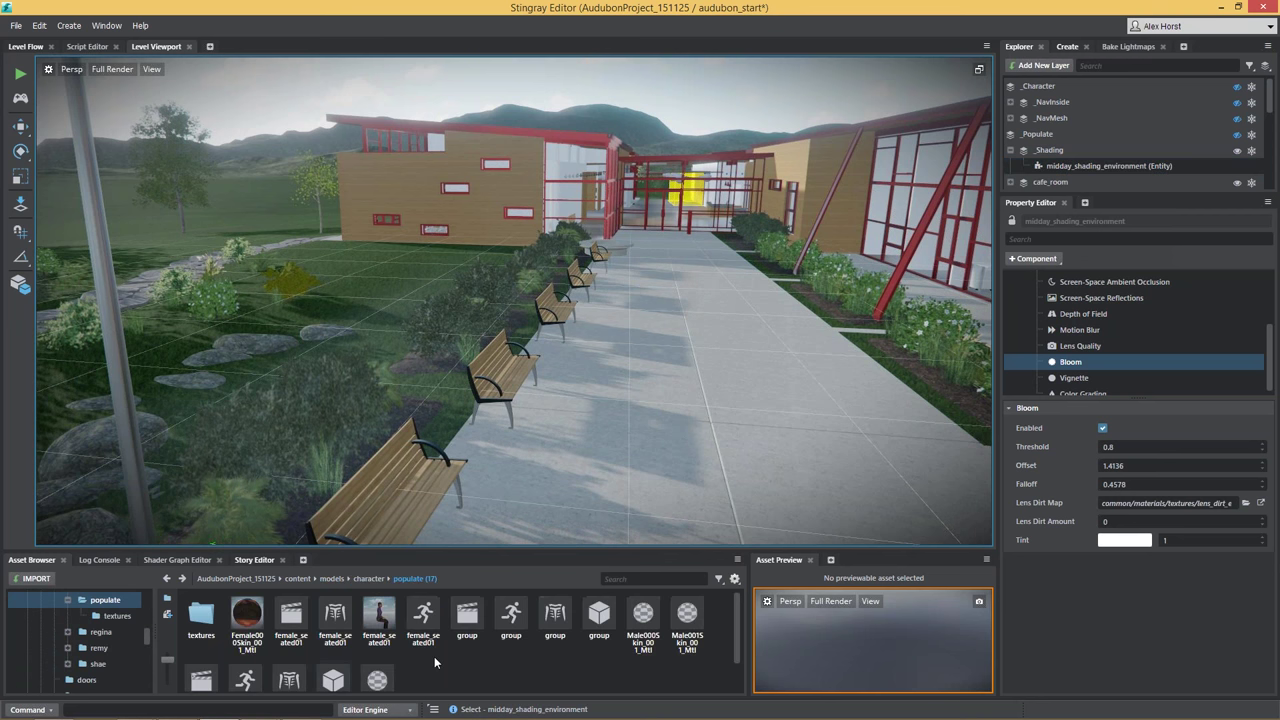
Step: Place female_seated01 on a walkway bench, rotate her about -97° around Z to face the path, and shift her to Y about -9.11
click(382, 625)
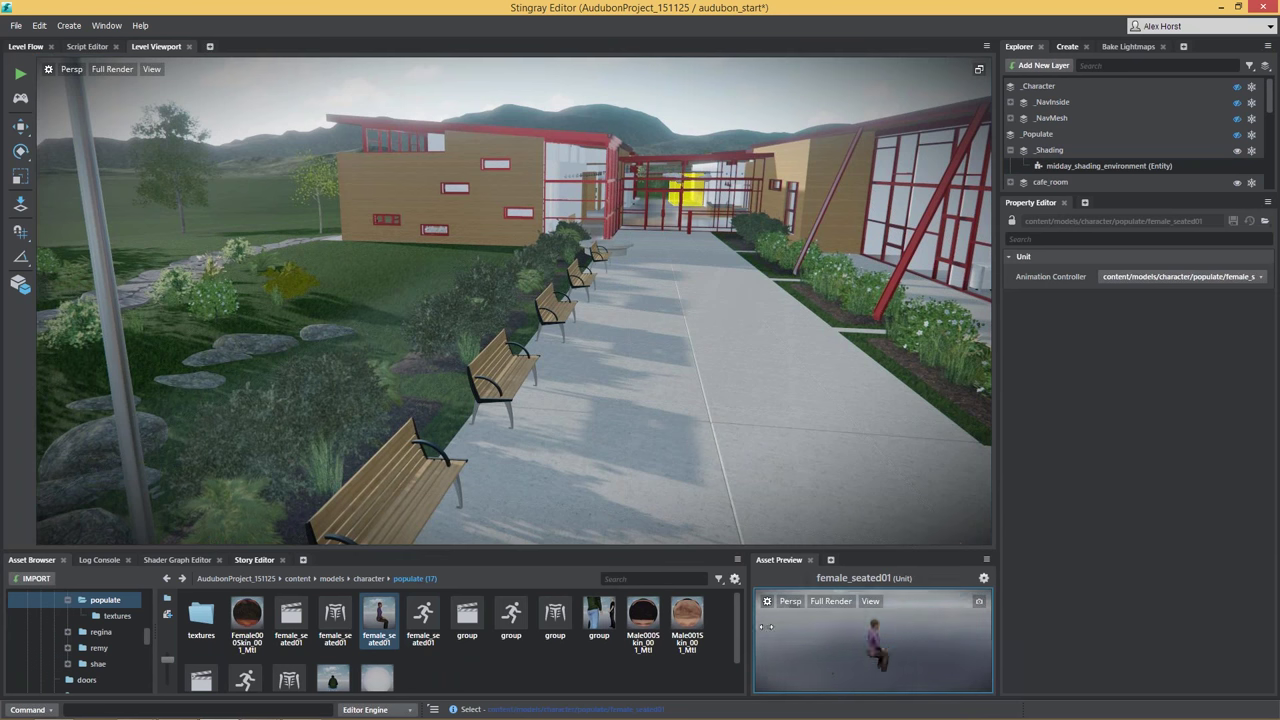
drag(379, 620, 527, 402)
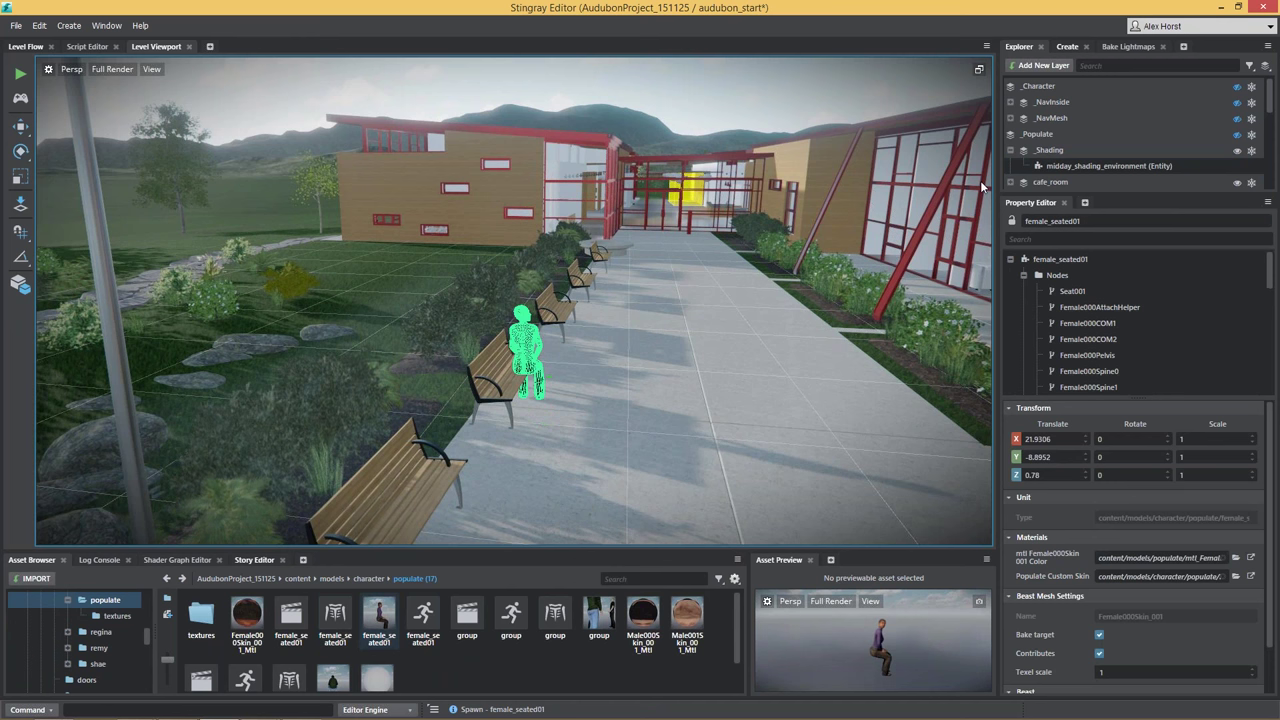
click(27, 151)
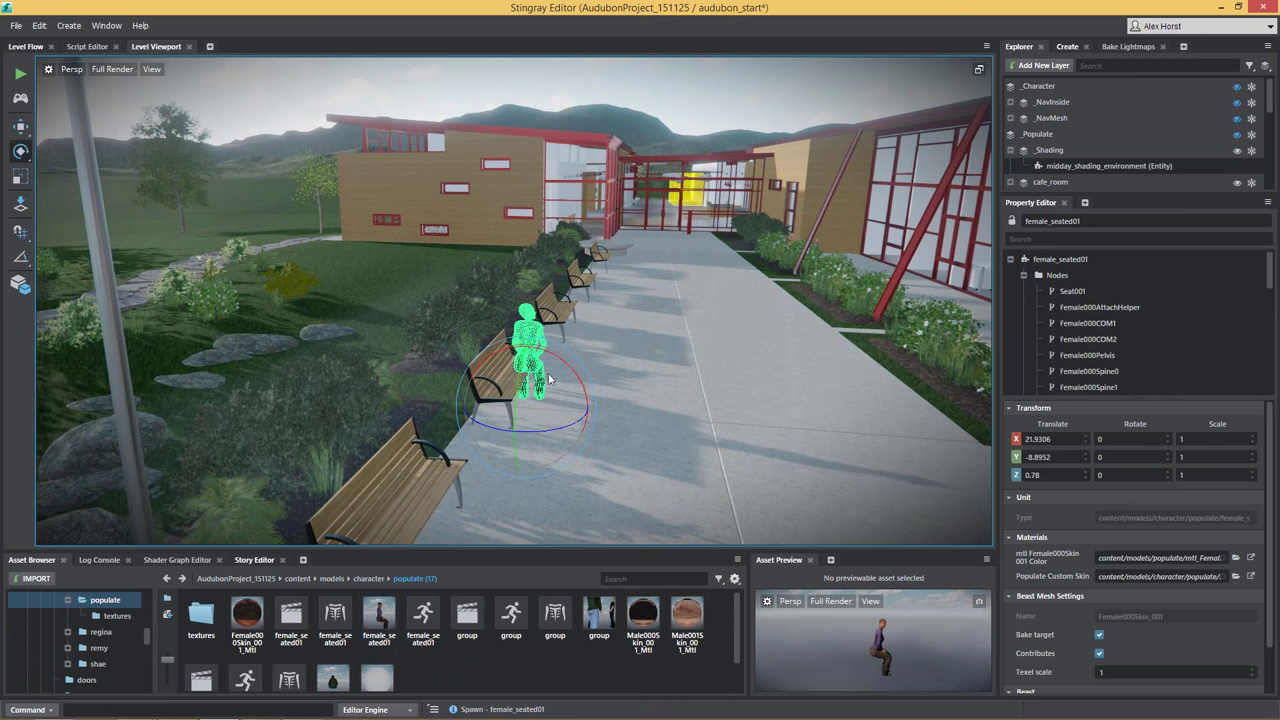
drag(449, 432, 478, 336)
key(f)
click(630, 343)
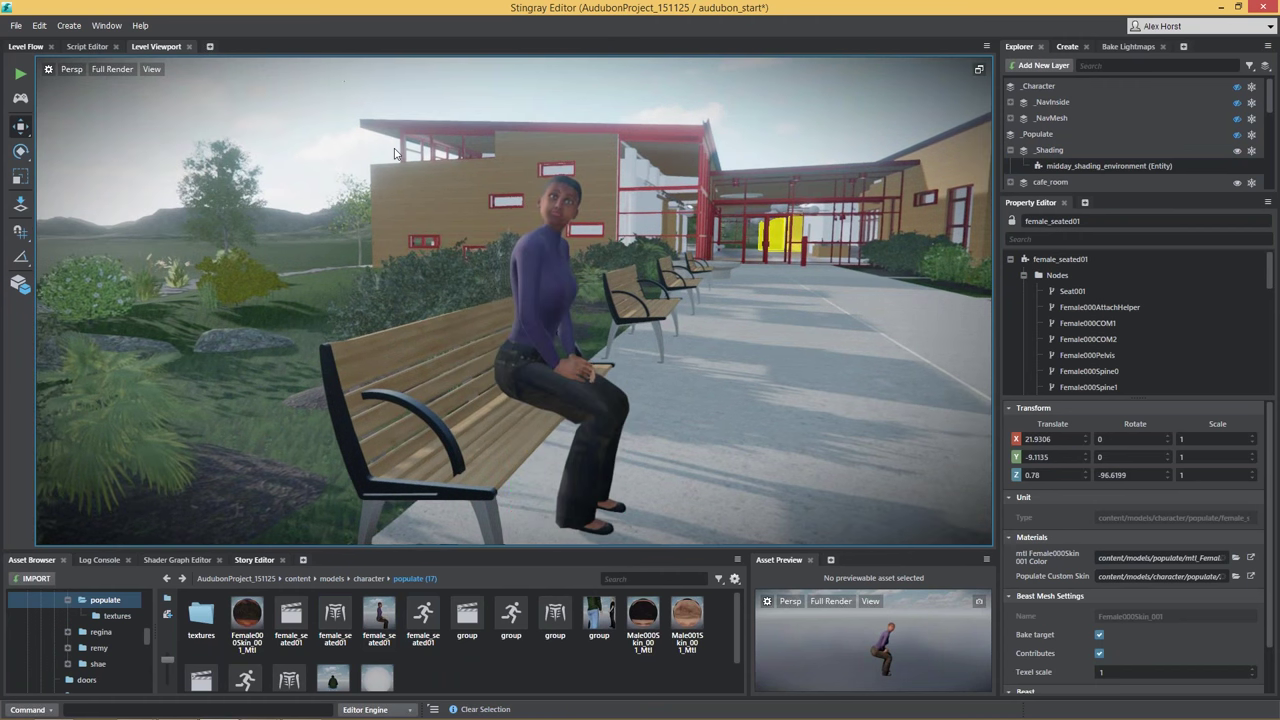
right_drag(630, 343, 570, 250)
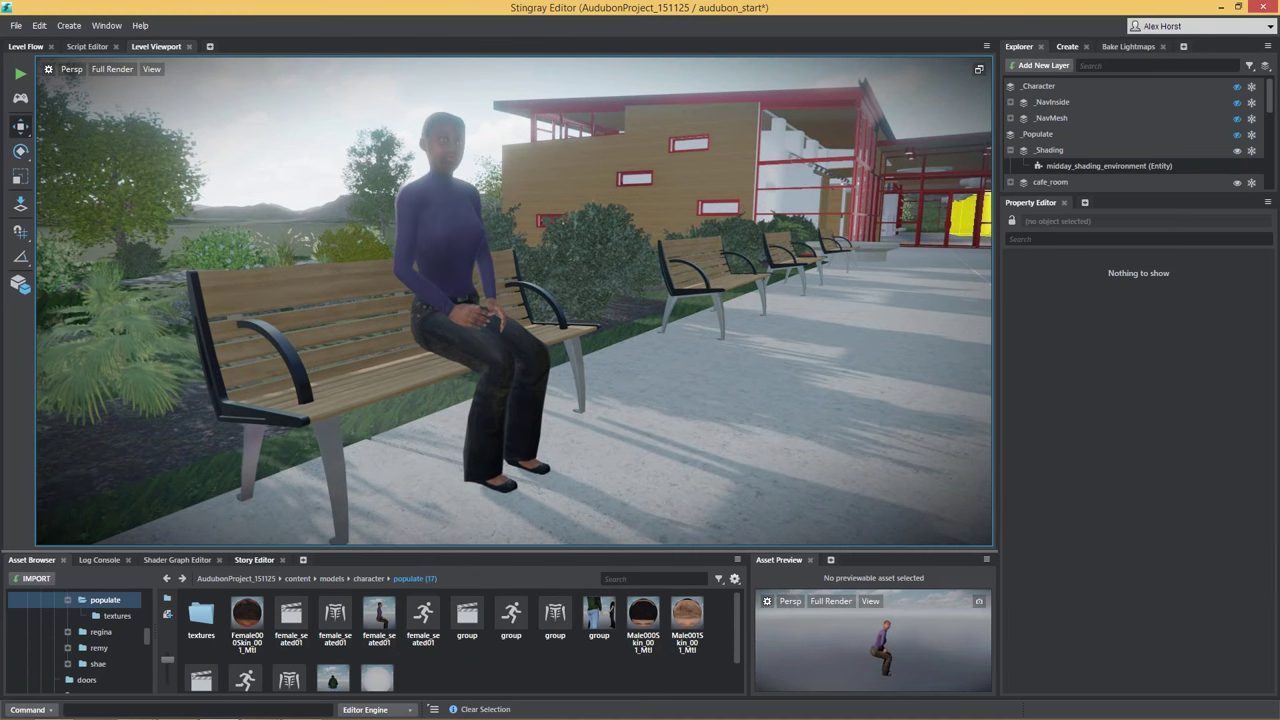
Step: Enlarge the asset browser and preview area until all assets in the populate folder are shown
drag(830, 549, 830, 346)
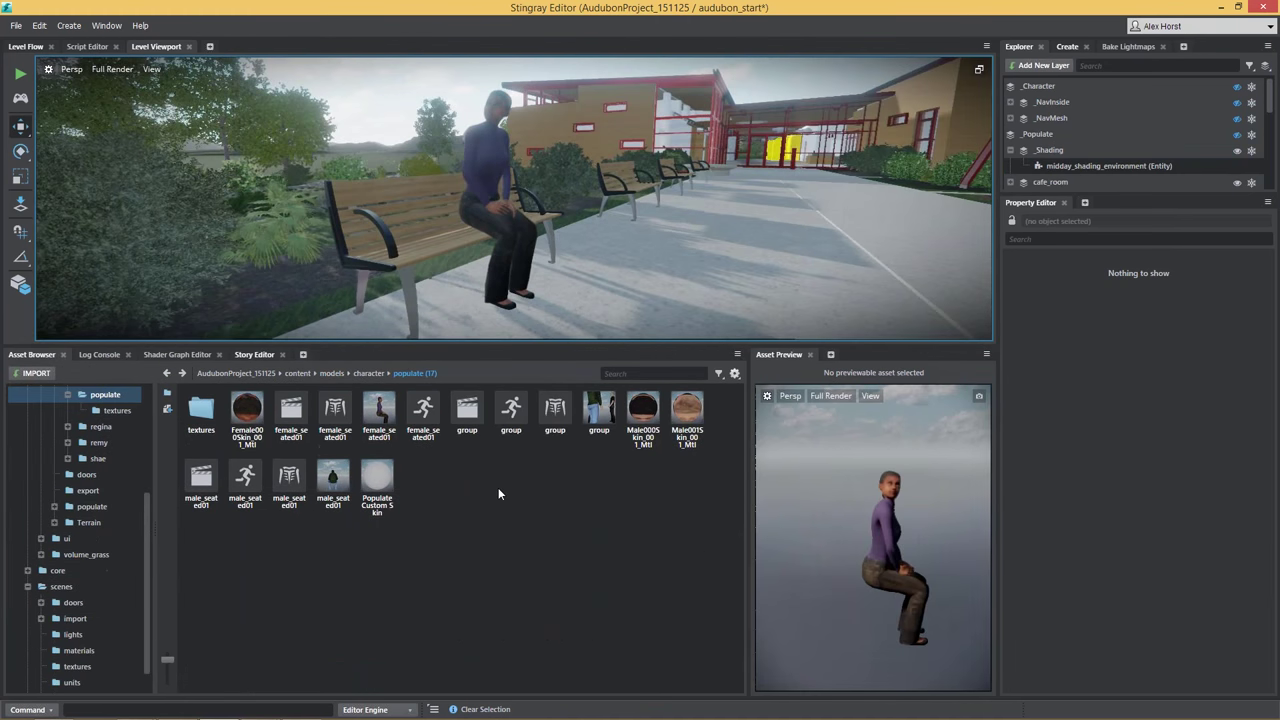
Step: Preview the female_seated01 animation clip and compare the poses at its first and last frames
click(291, 412)
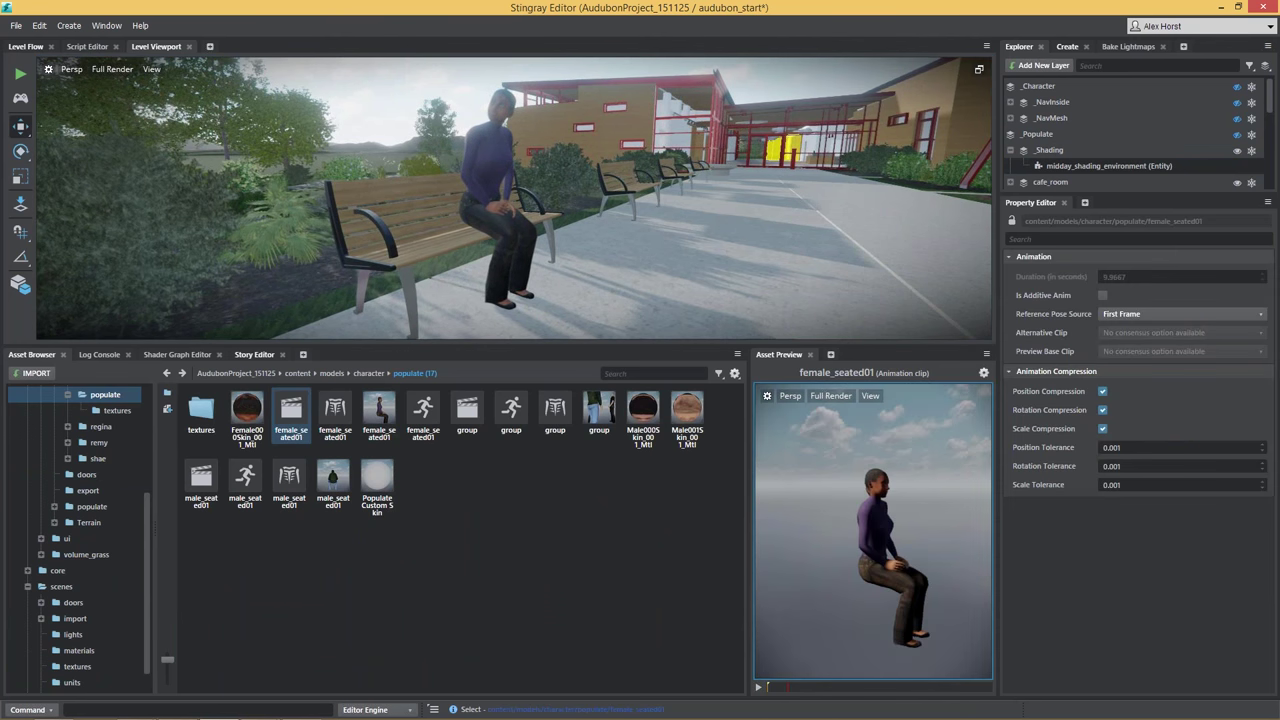
click(758, 688)
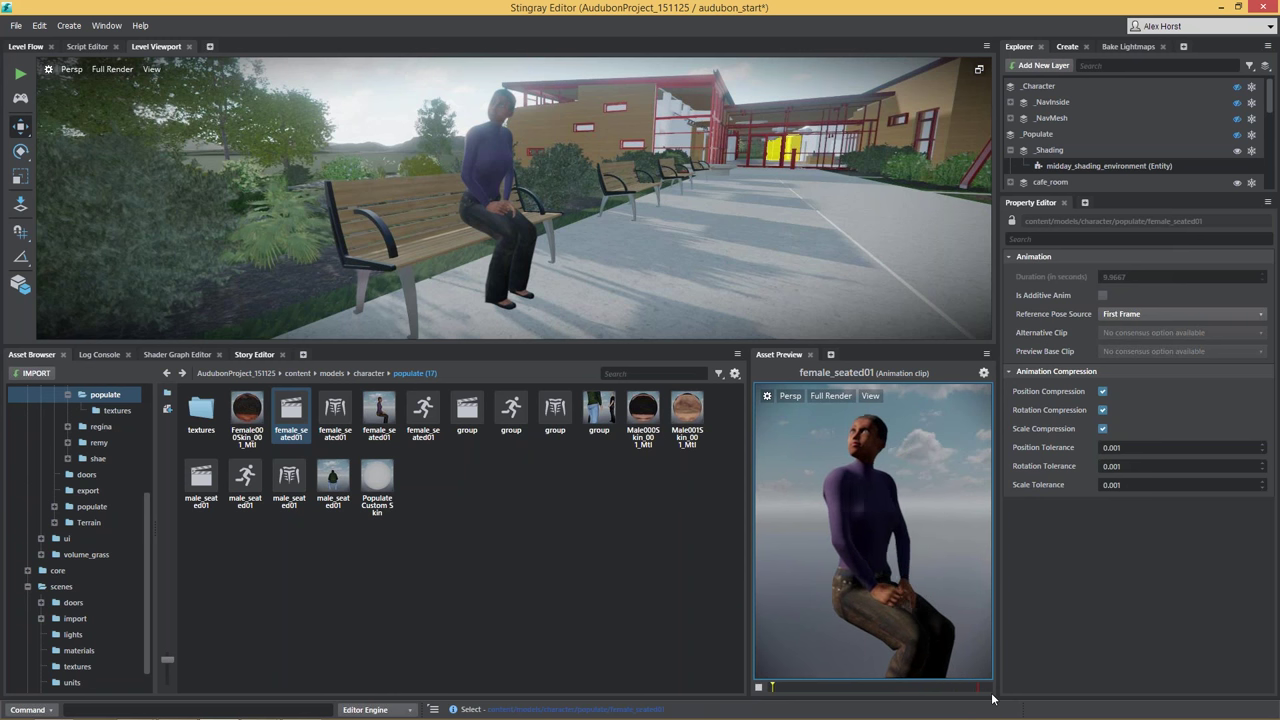
click(759, 688)
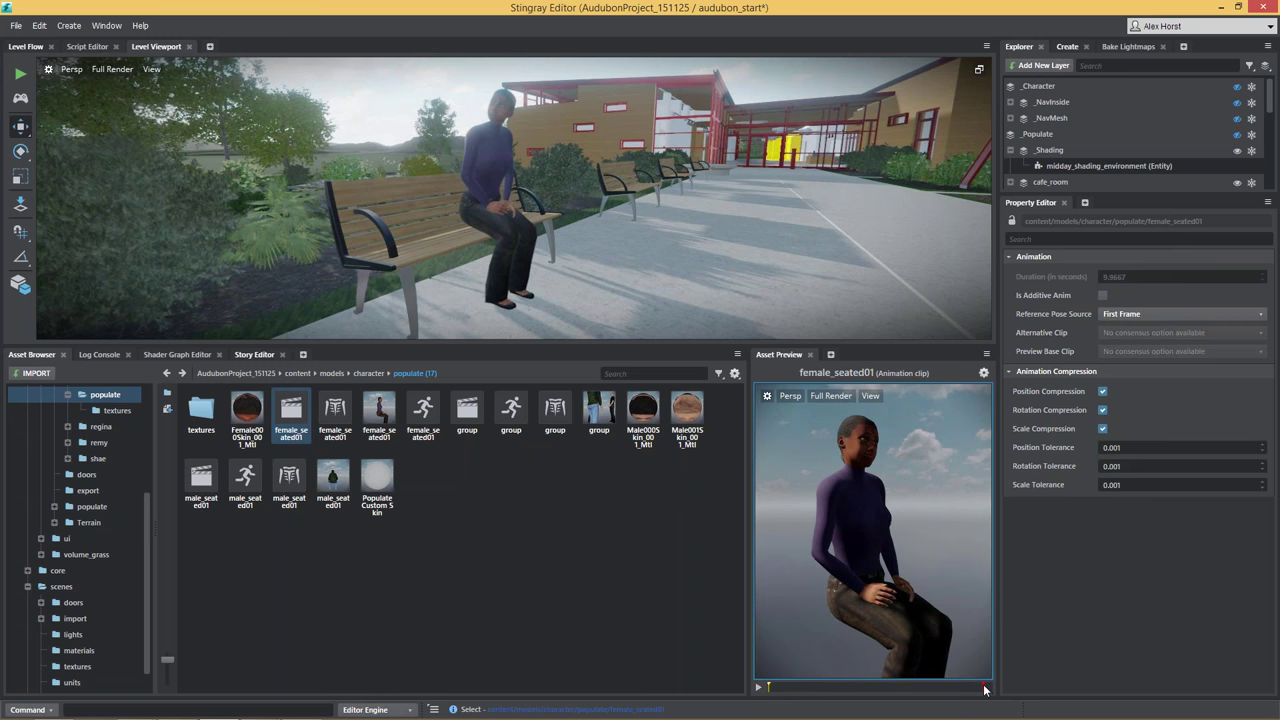
click(984, 688)
click(767, 689)
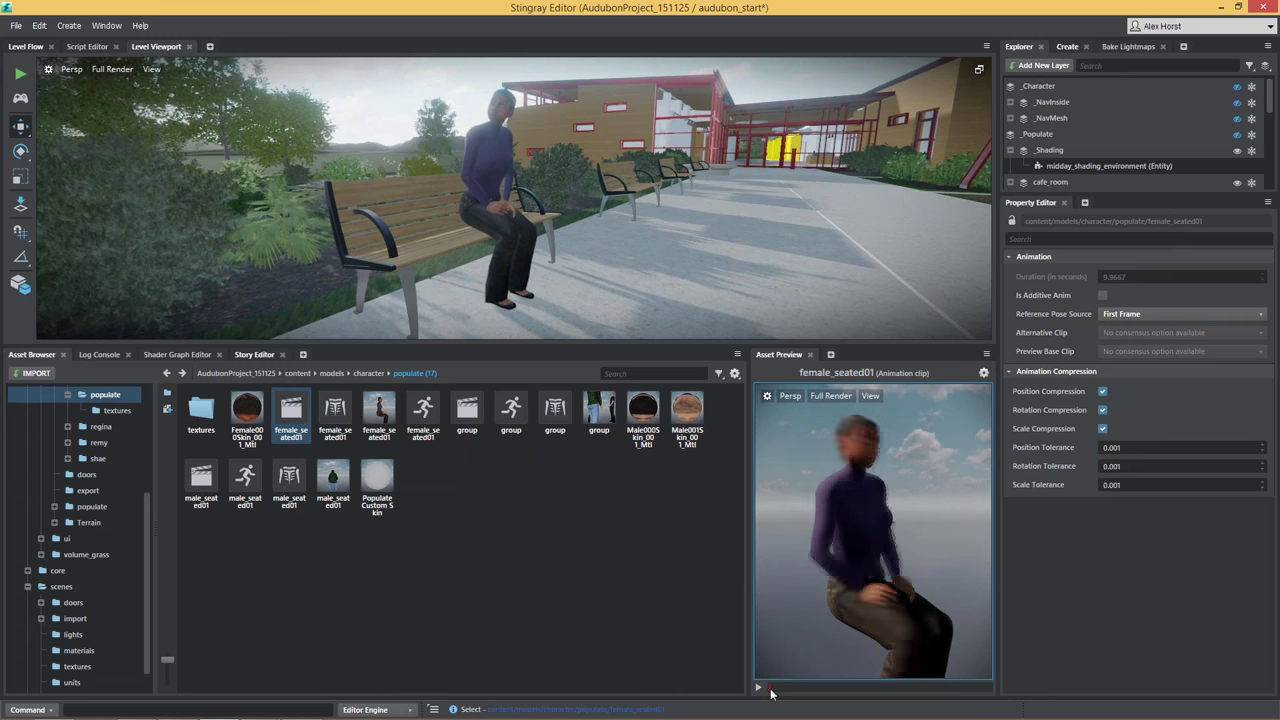
click(982, 688)
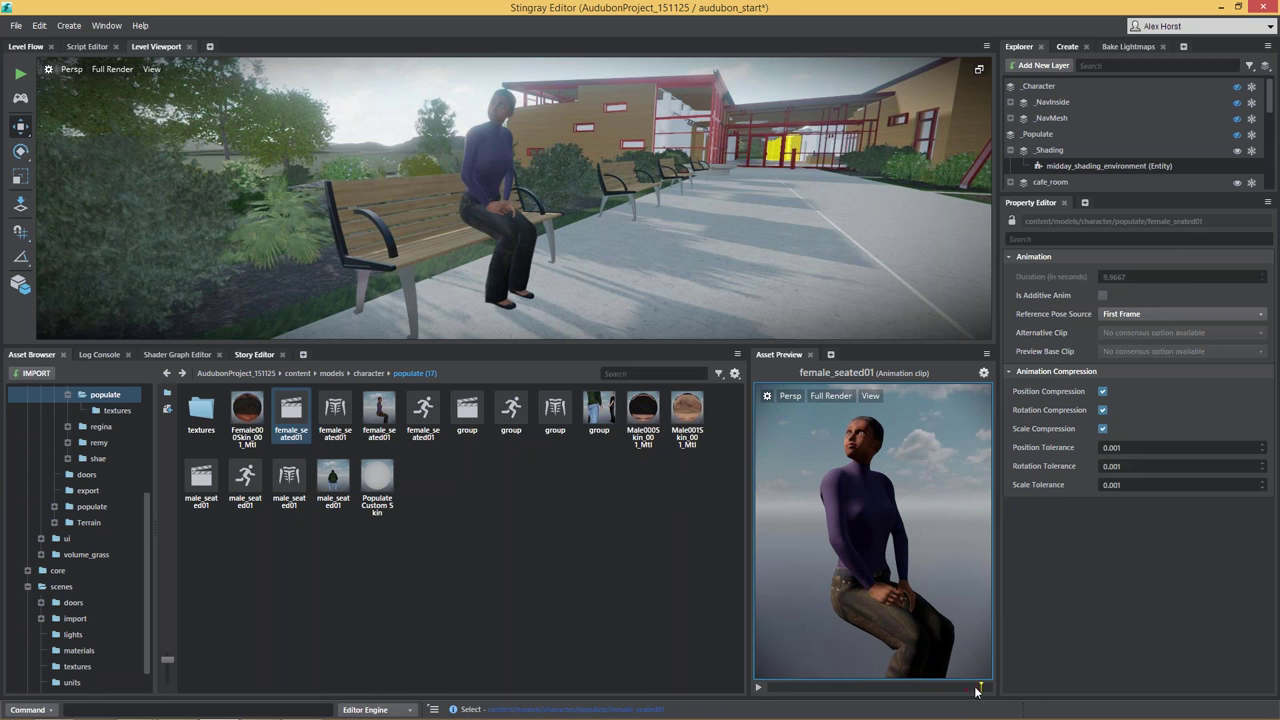
click(772, 689)
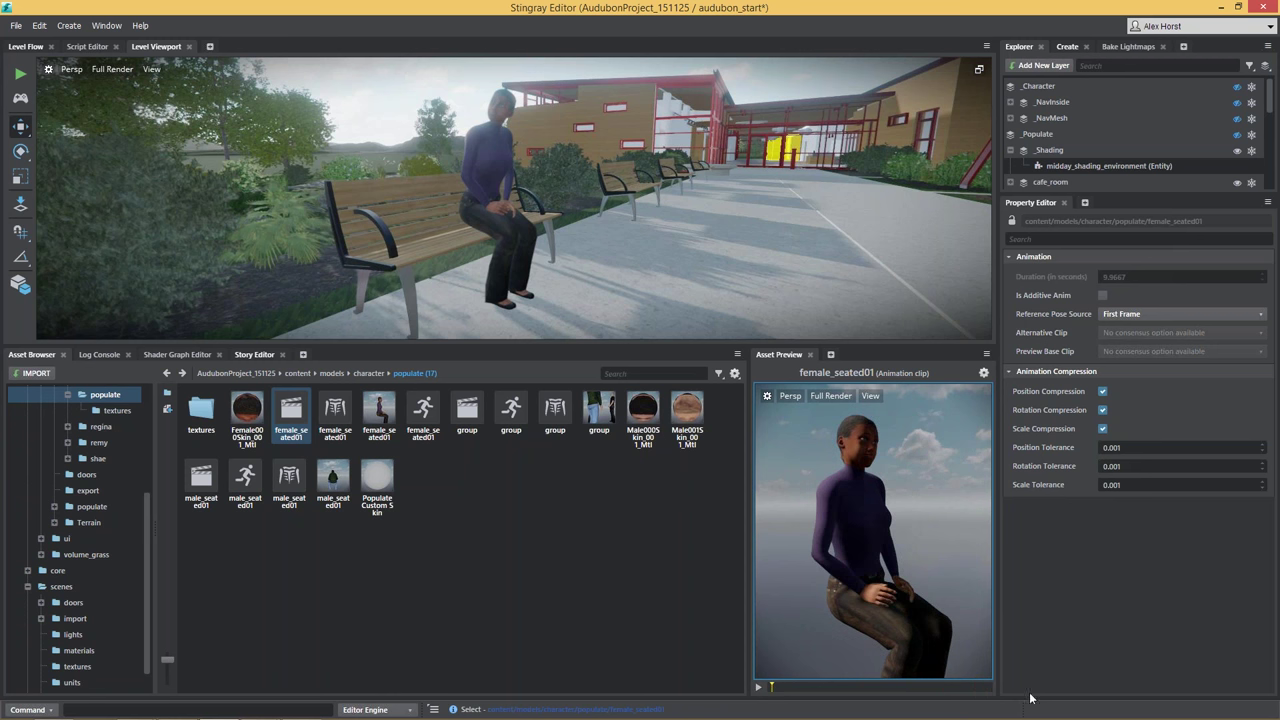
click(979, 690)
click(773, 689)
Step: Inspect the female_seated01 animation controller, its looping Anim End transition and the character preview, and close it
double_click(433, 413)
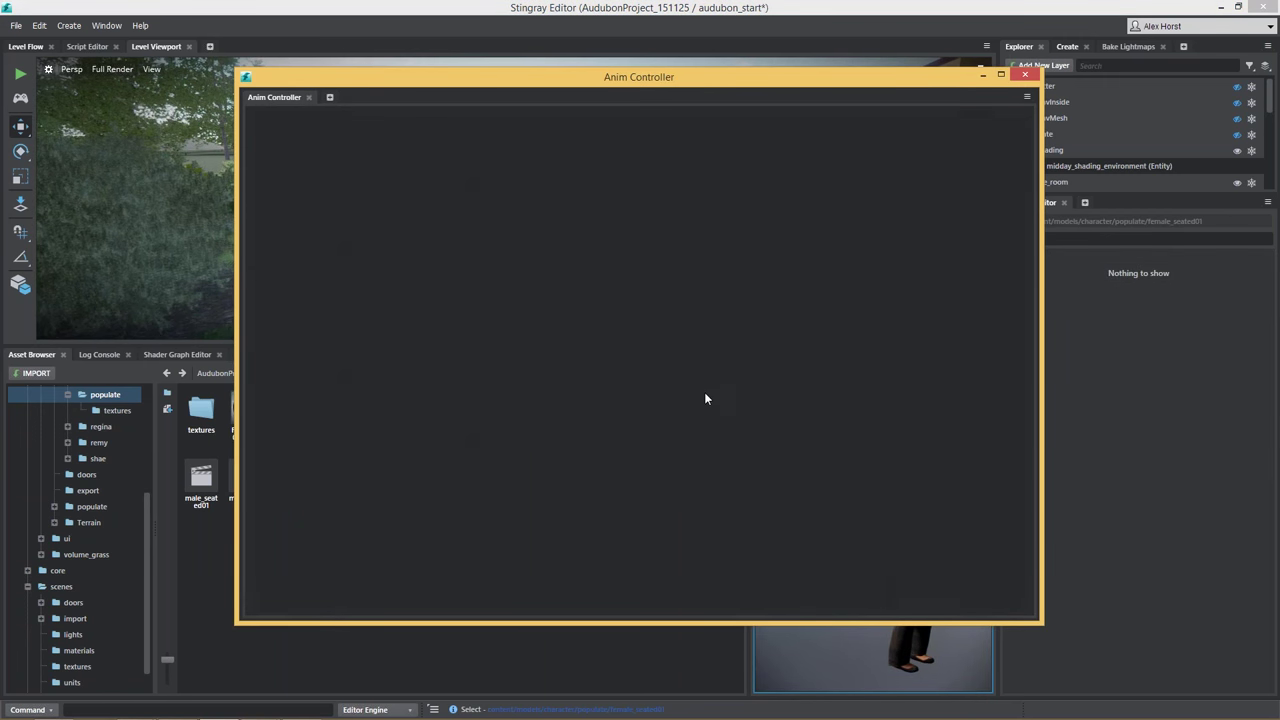
mouse_move(641, 300)
mouse_down()
mouse_move(601, 300)
mouse_move(621, 300)
mouse_up()
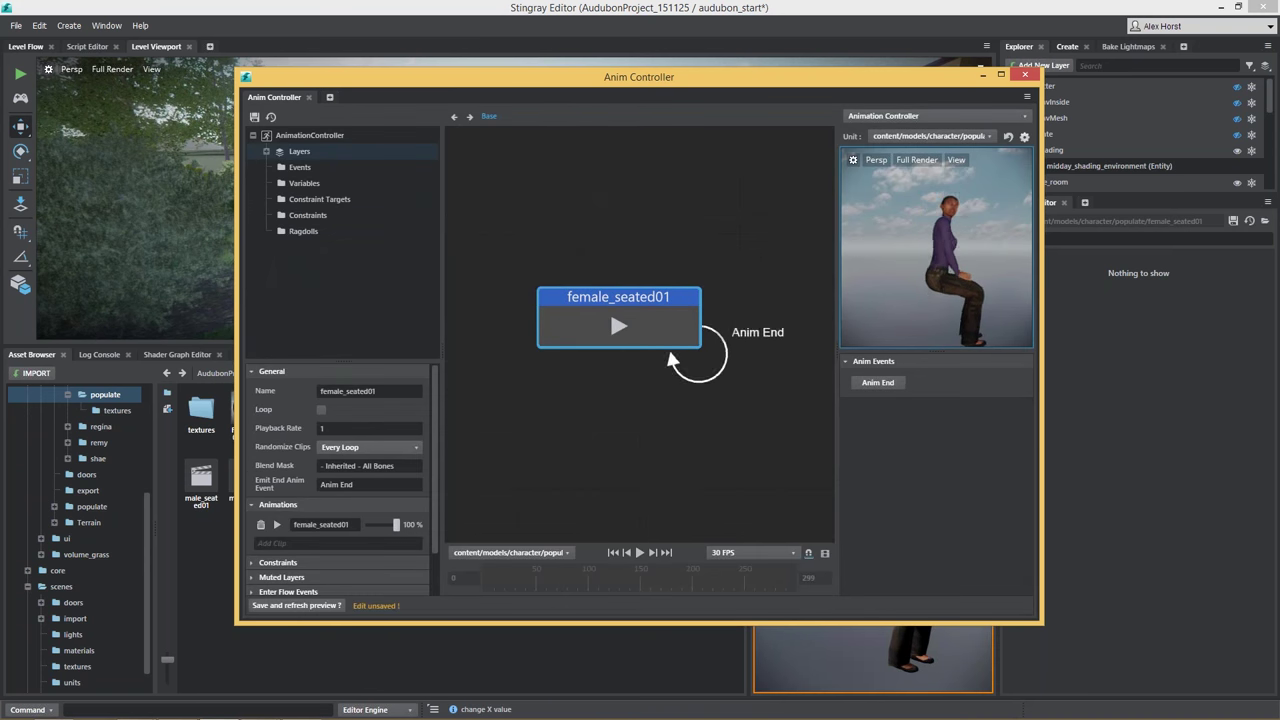
click(720, 371)
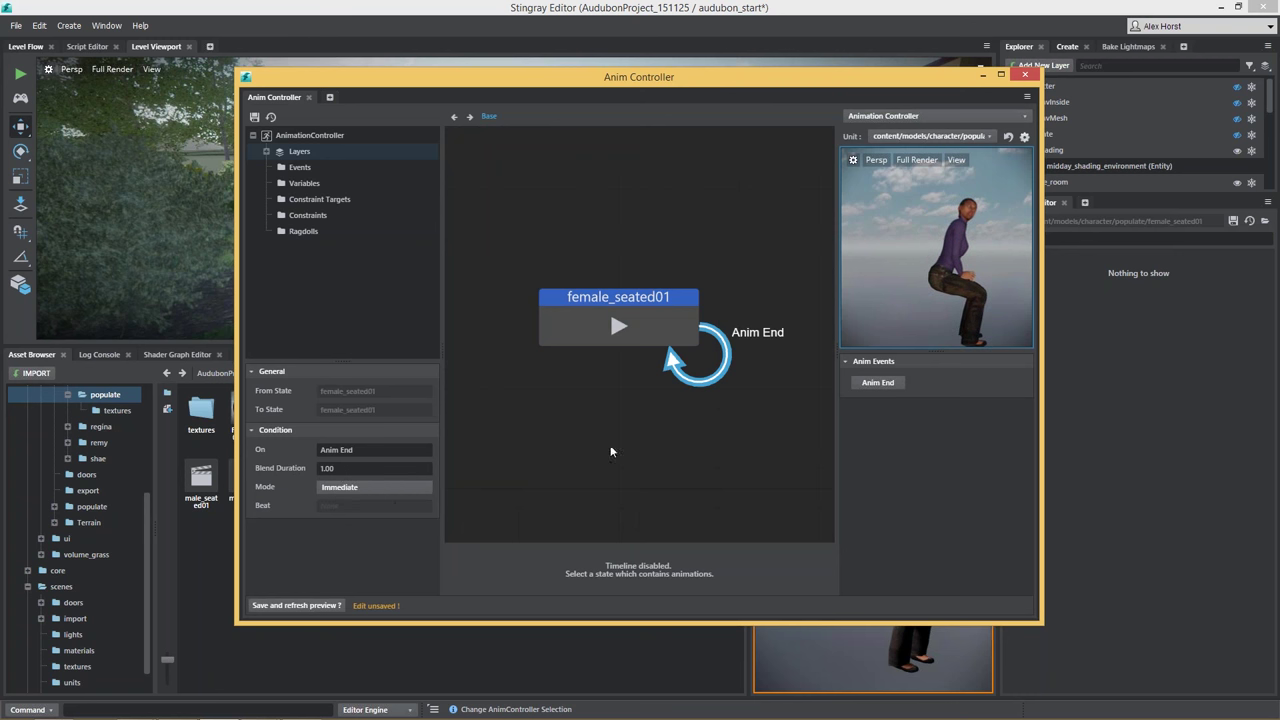
scroll(915, 292, up, 6)
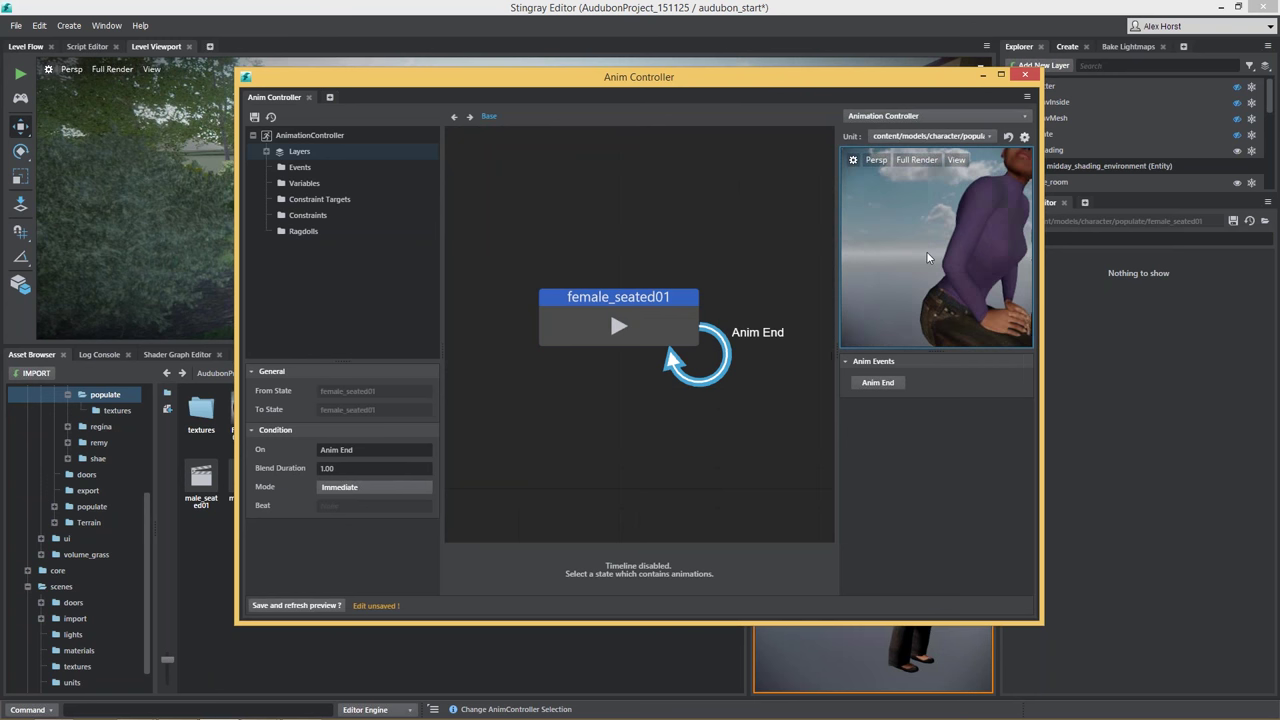
mouse_move(928, 258)
alt+middle_down()
mouse_move(817, 349)
mouse_move(927, 278)
alt+middle_up()
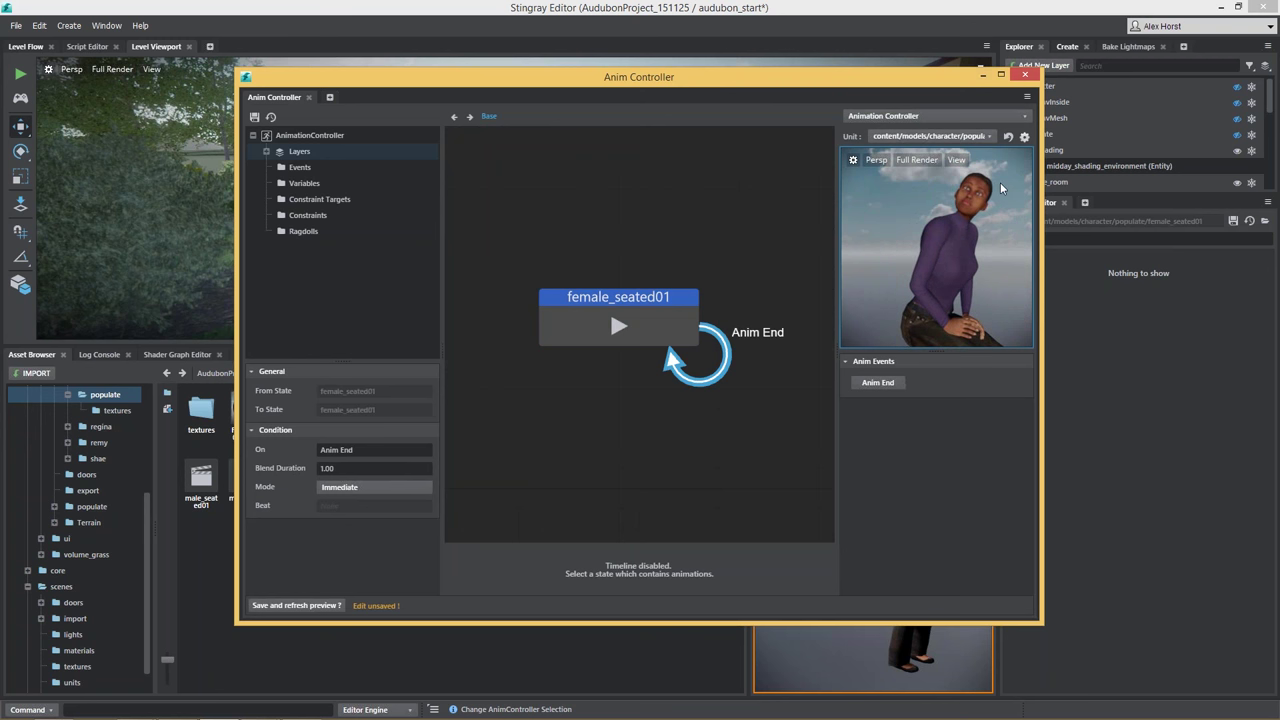
click(1025, 75)
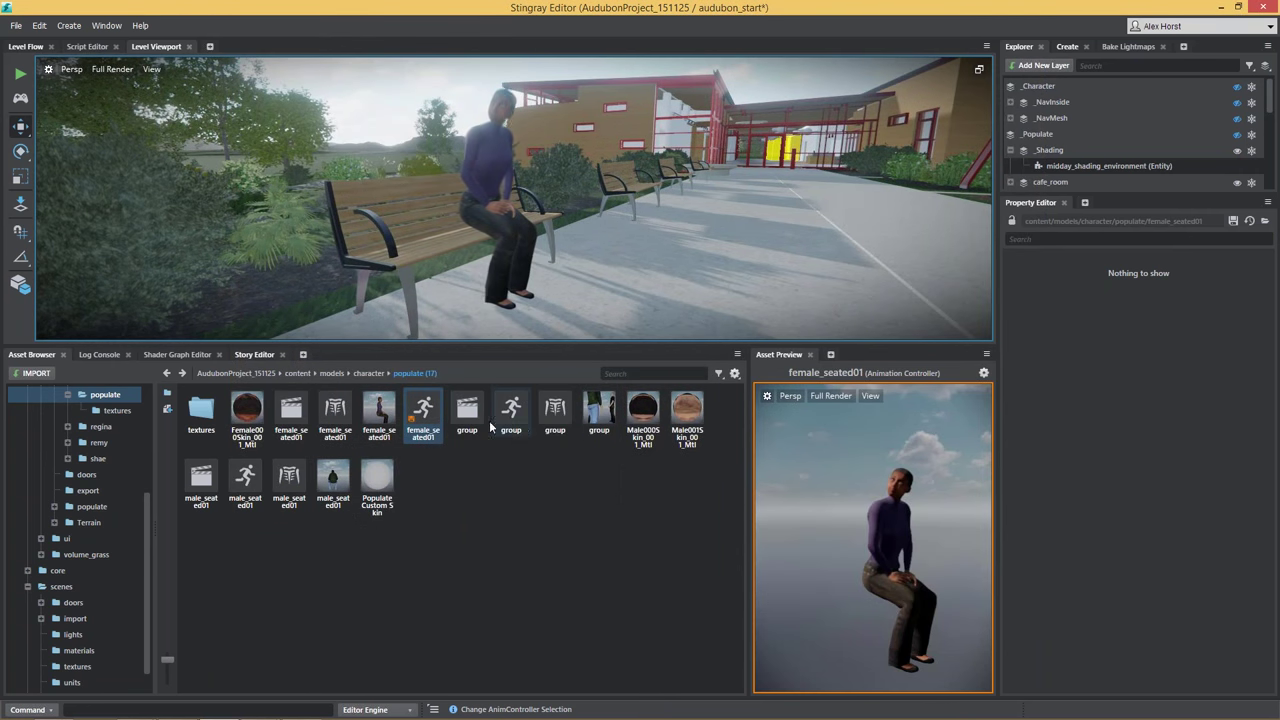
Step: Place the group unit of standing people on the walkway beside the benches
drag(597, 420, 773, 250)
right_drag(773, 250, 771, 77)
key(w)
right_drag(765, 81, 830, 130)
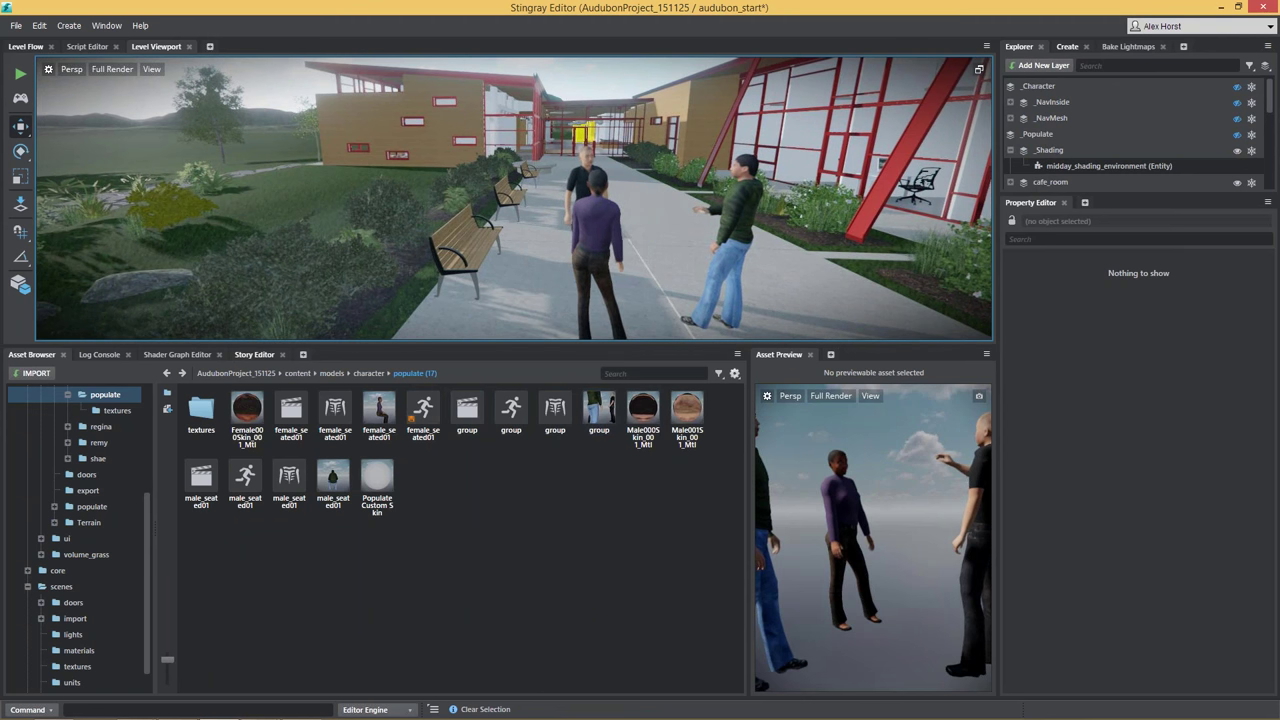
Step: Enlarge the level viewport and open the level content/levels/audubon_31 without saving the current level's changes
drag(614, 344, 608, 509)
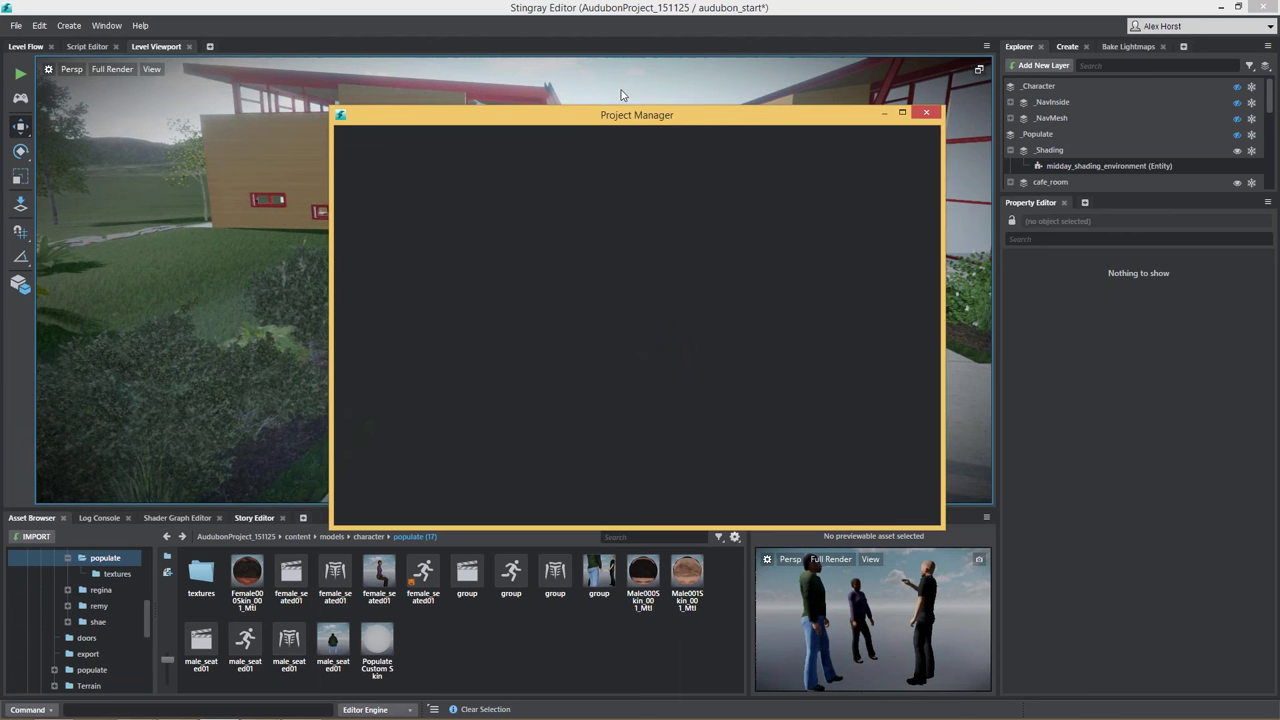
click(890, 501)
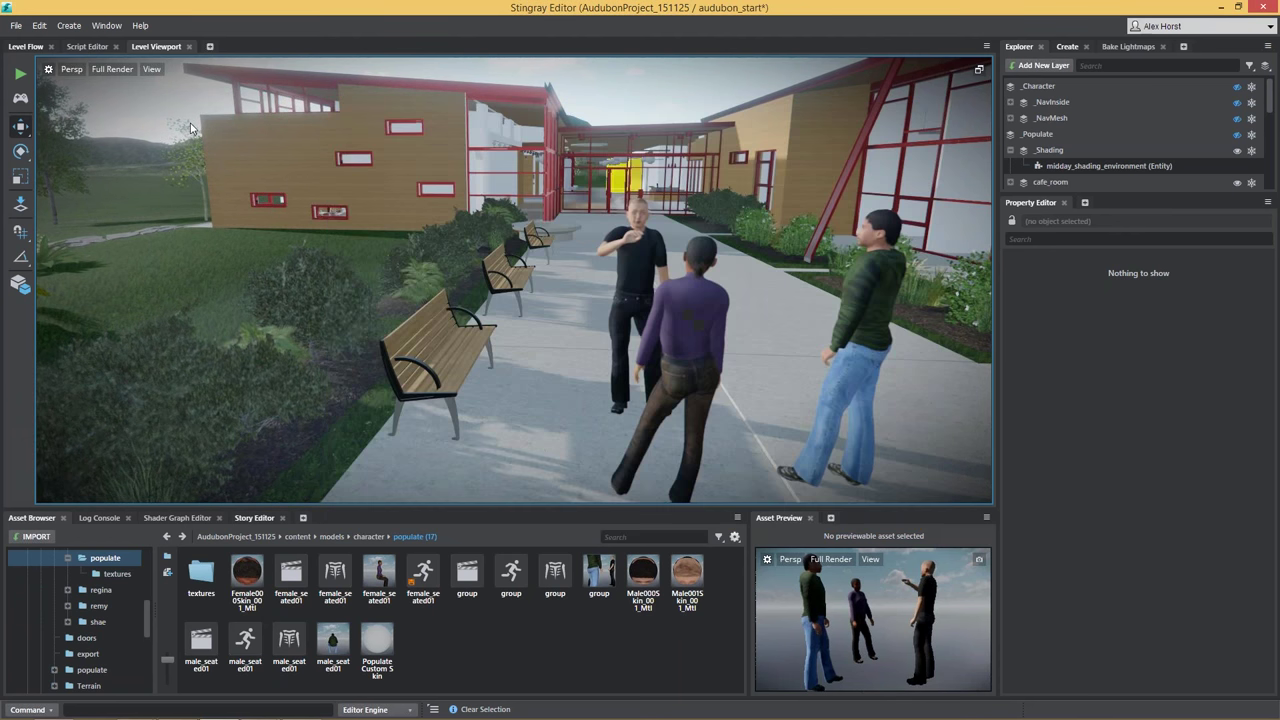
click(16, 25)
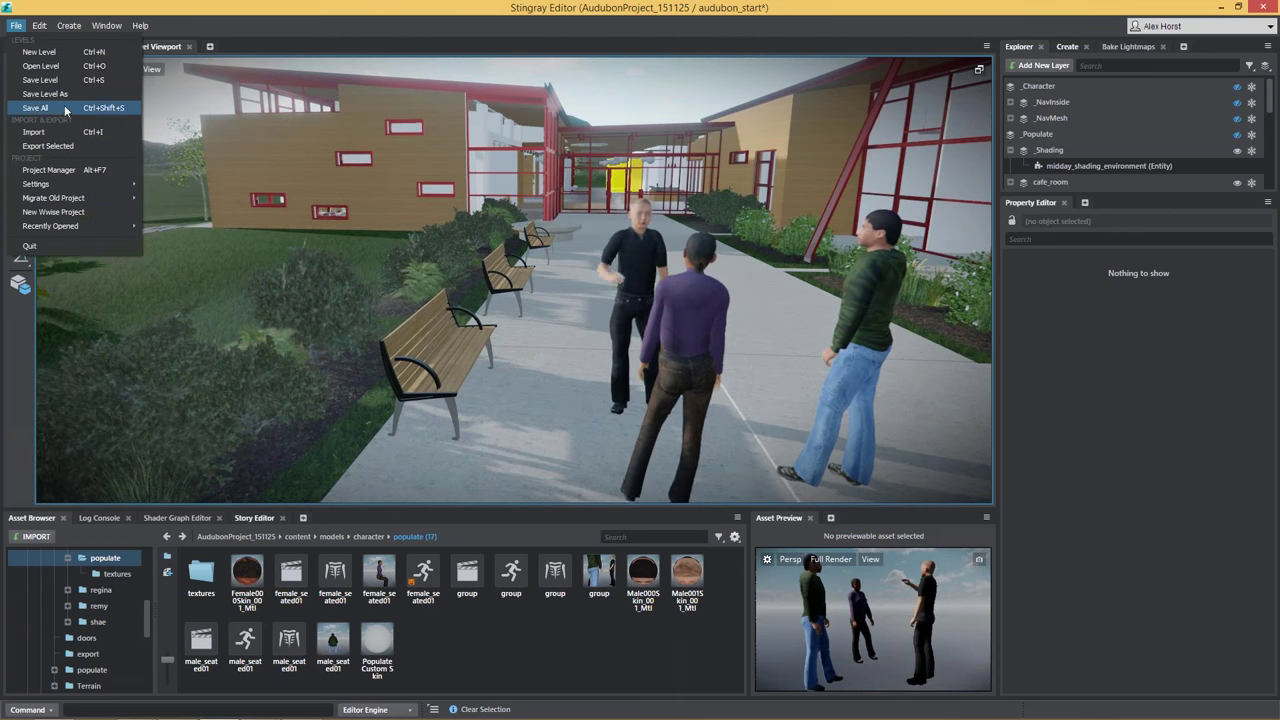
click(58, 68)
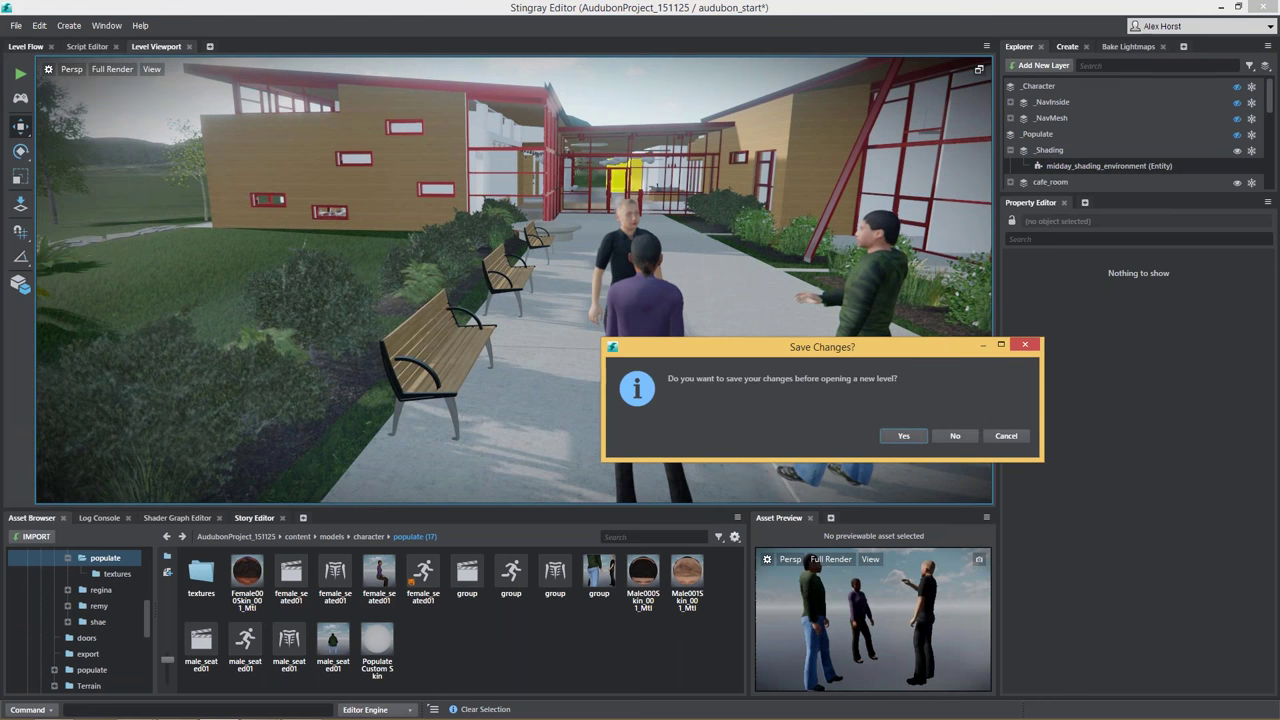
click(950, 435)
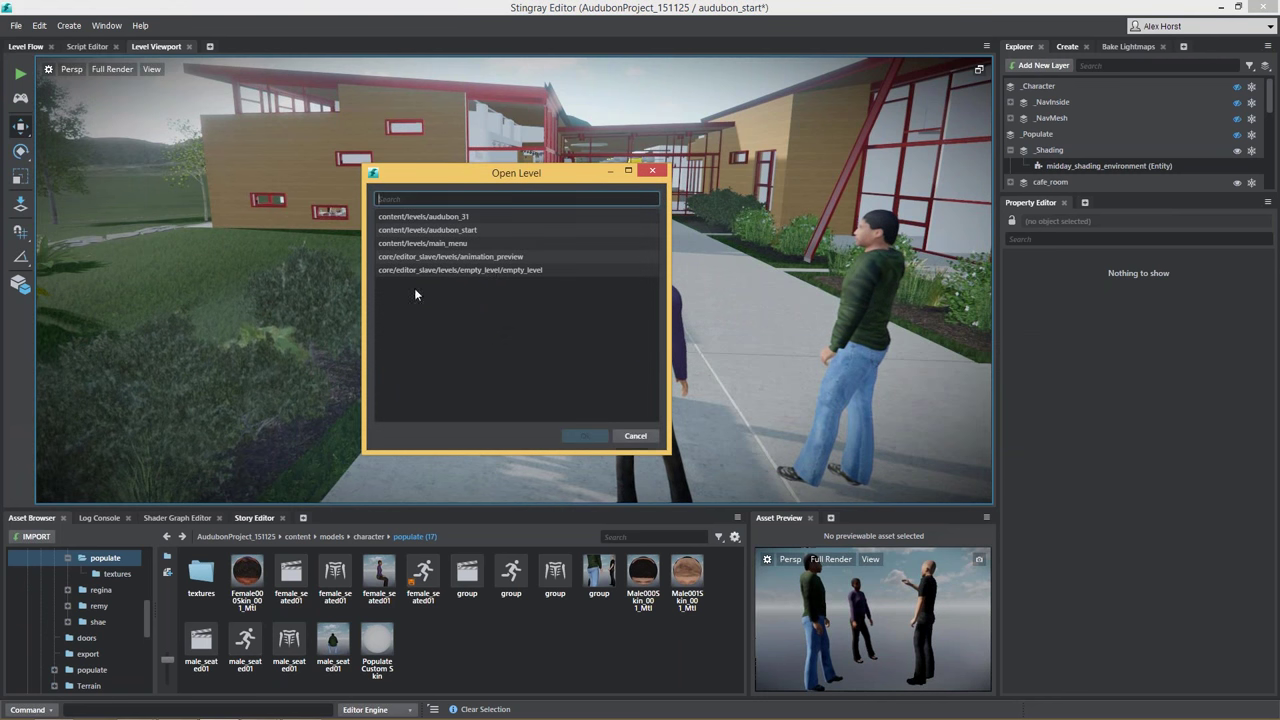
click(466, 216)
click(594, 437)
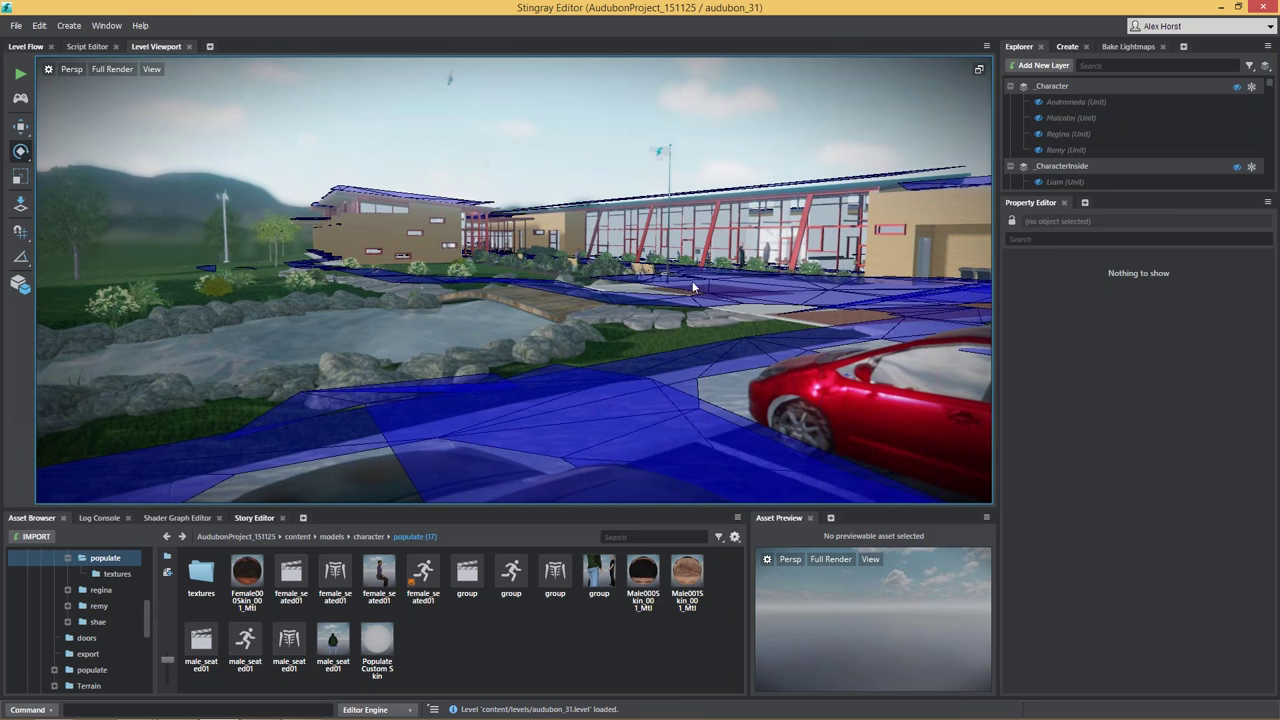
Step: Look over the building, pond and parking lot from above and make the _Character layer visible
scroll(697, 272, down, 3)
alt+drag(697, 272, 705, 325)
alt+right_drag(705, 325, 744, 325)
alt+drag(745, 325, 560, 210)
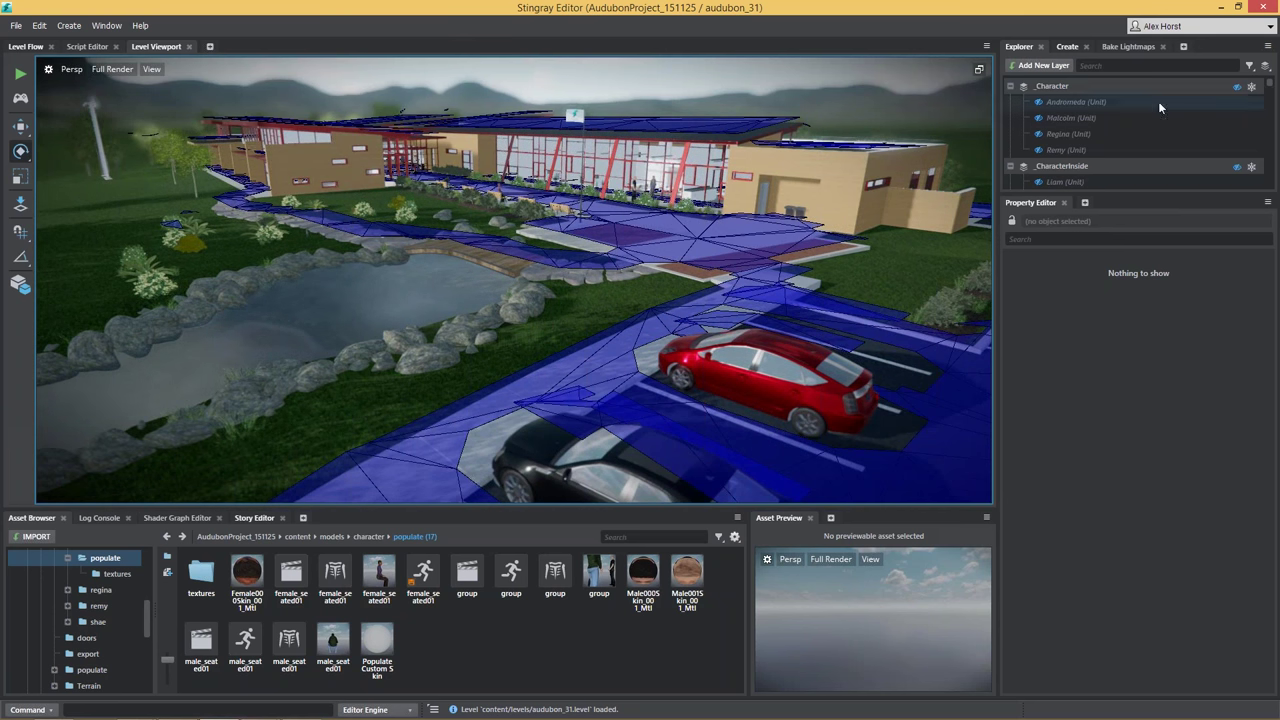
click(1237, 86)
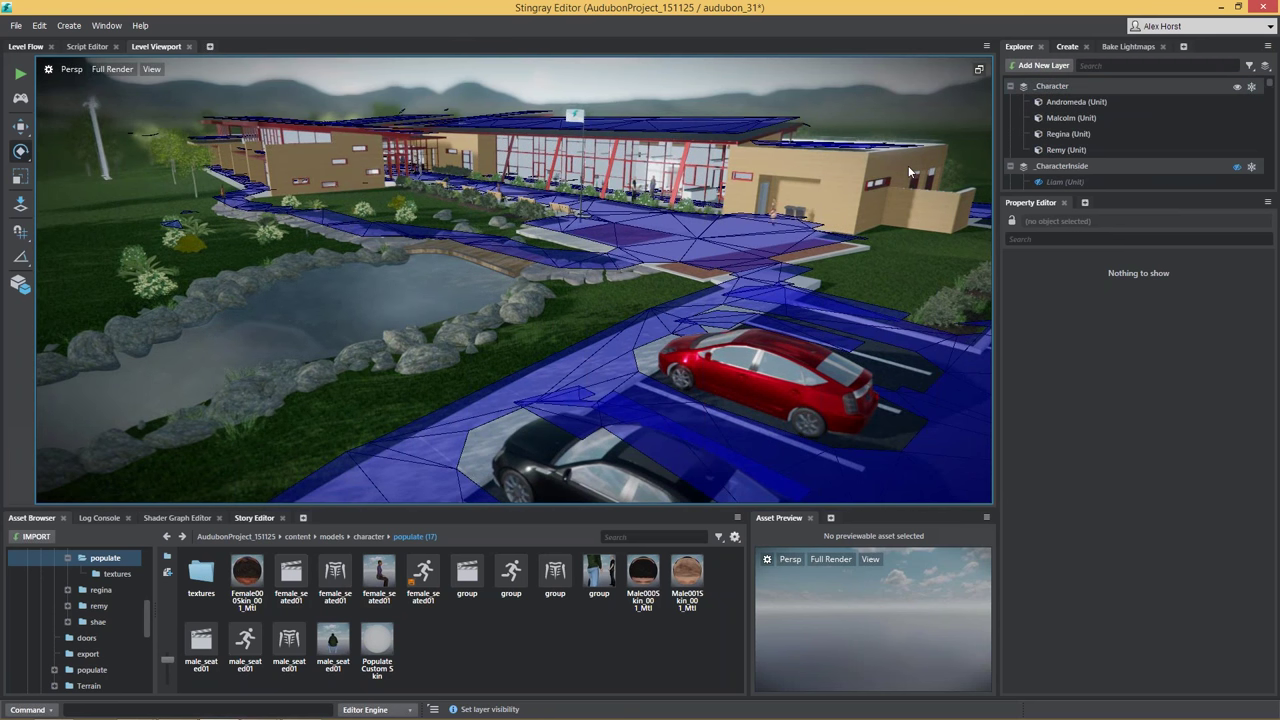
Step: Examine the Andromeda character beside the building door up close and from an overview of the walkway
click(775, 208)
key(f)
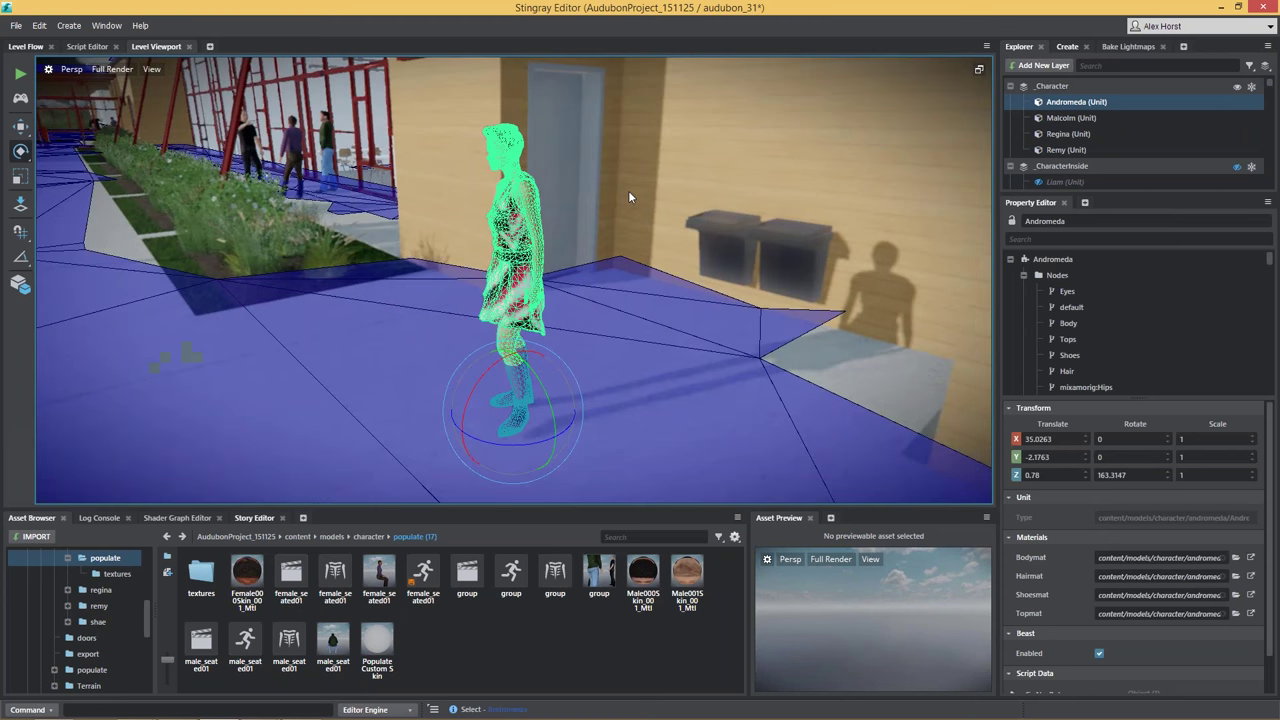
click(659, 230)
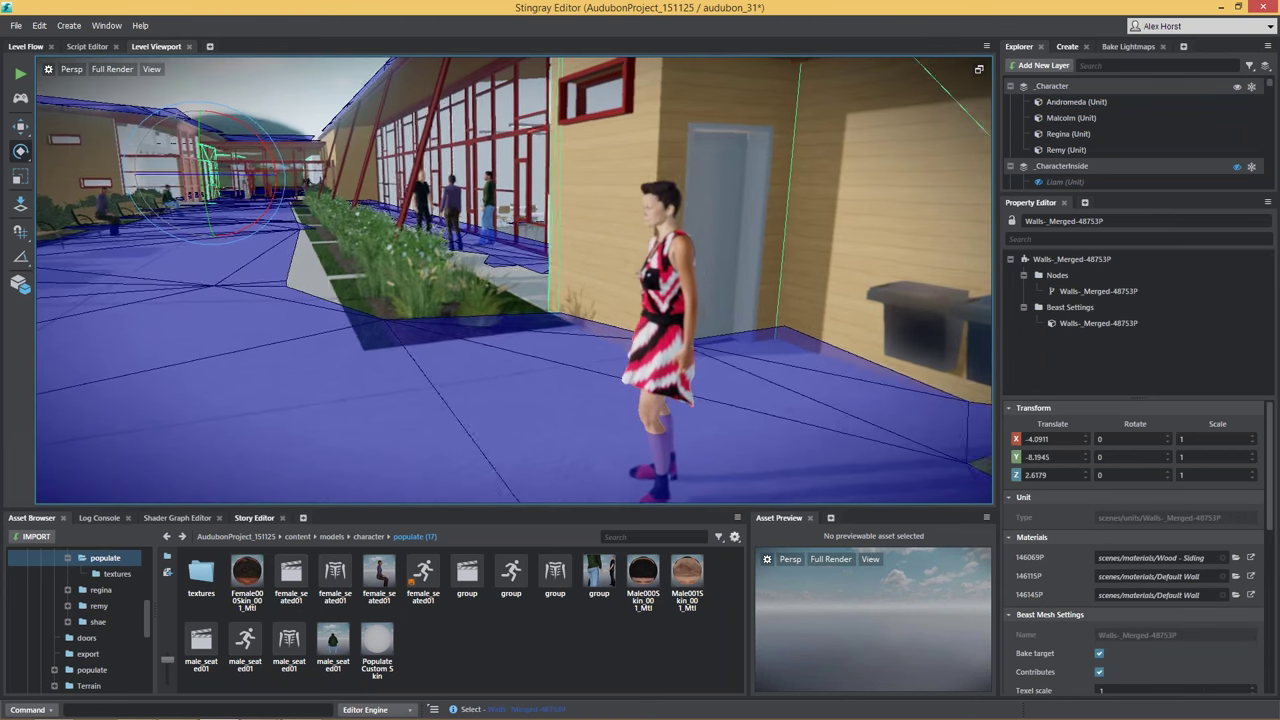
right_drag(670, 204, 671, 205)
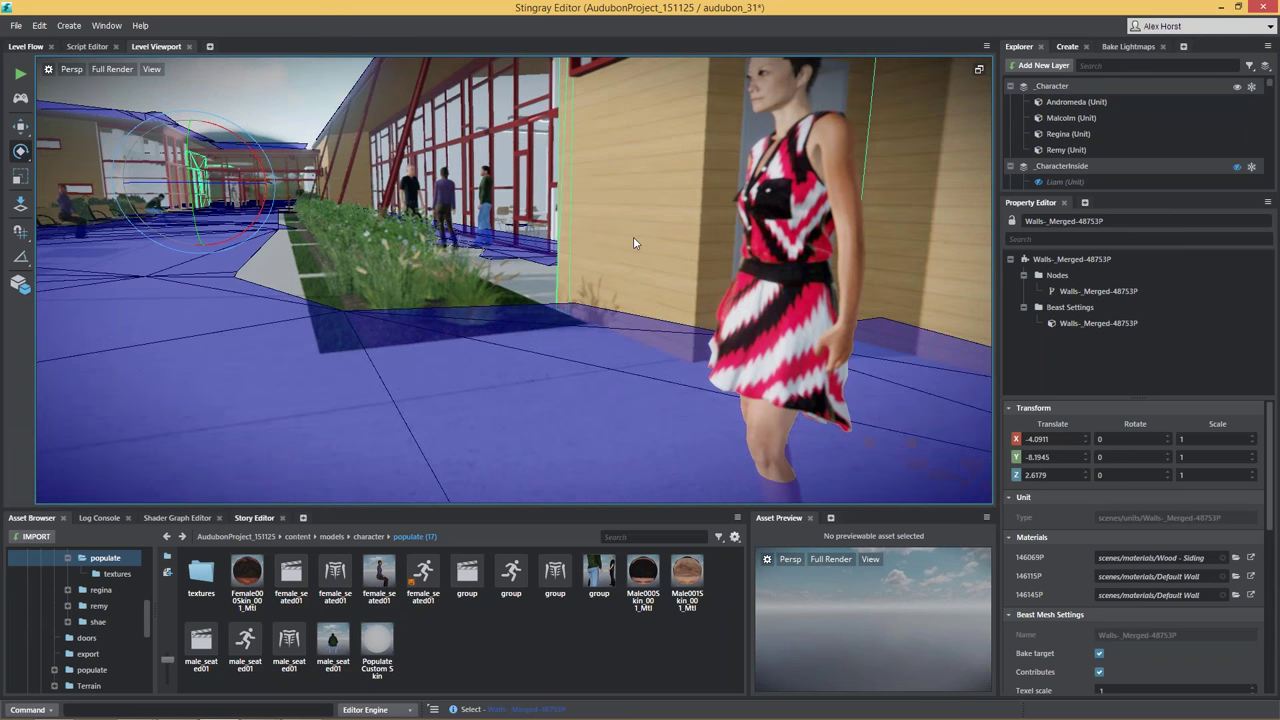
alt+right_drag(617, 246, 605, 266)
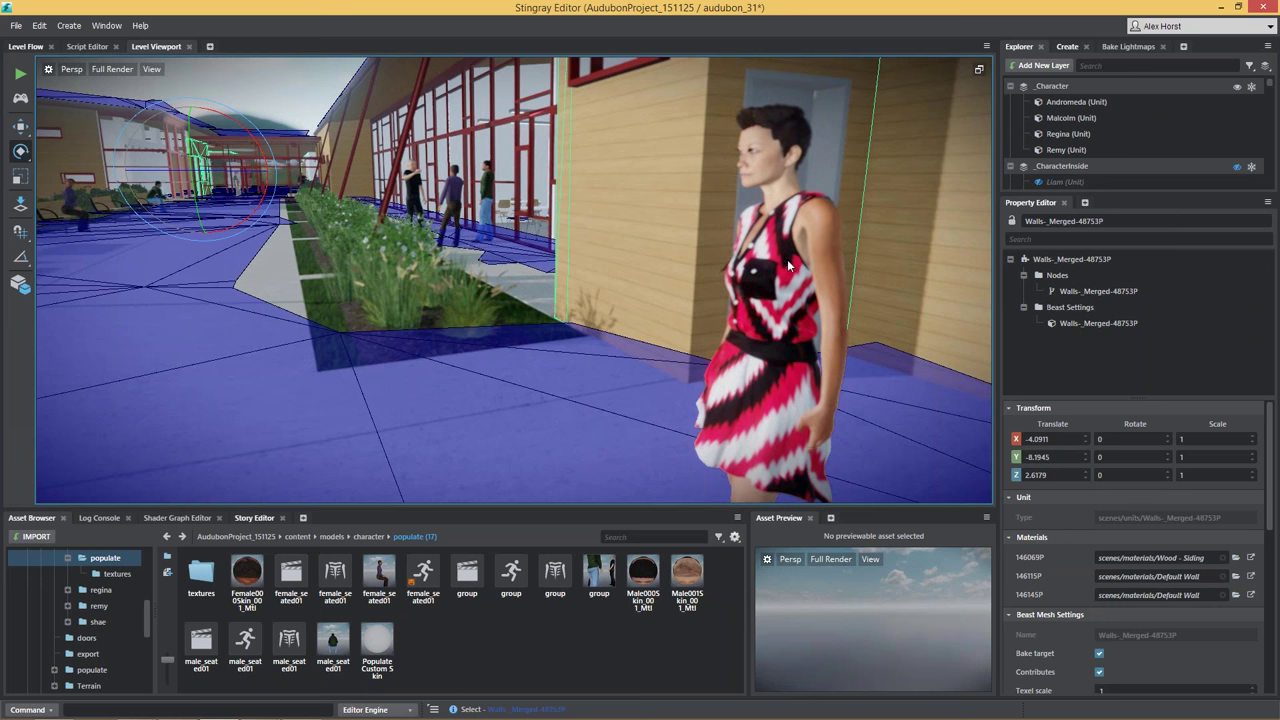
scroll(755, 304, down, 3)
scroll(705, 326, down, 5)
scroll(705, 326, up, 2)
scroll(705, 326, down, 1)
alt+middle_drag(705, 326, 830, 346)
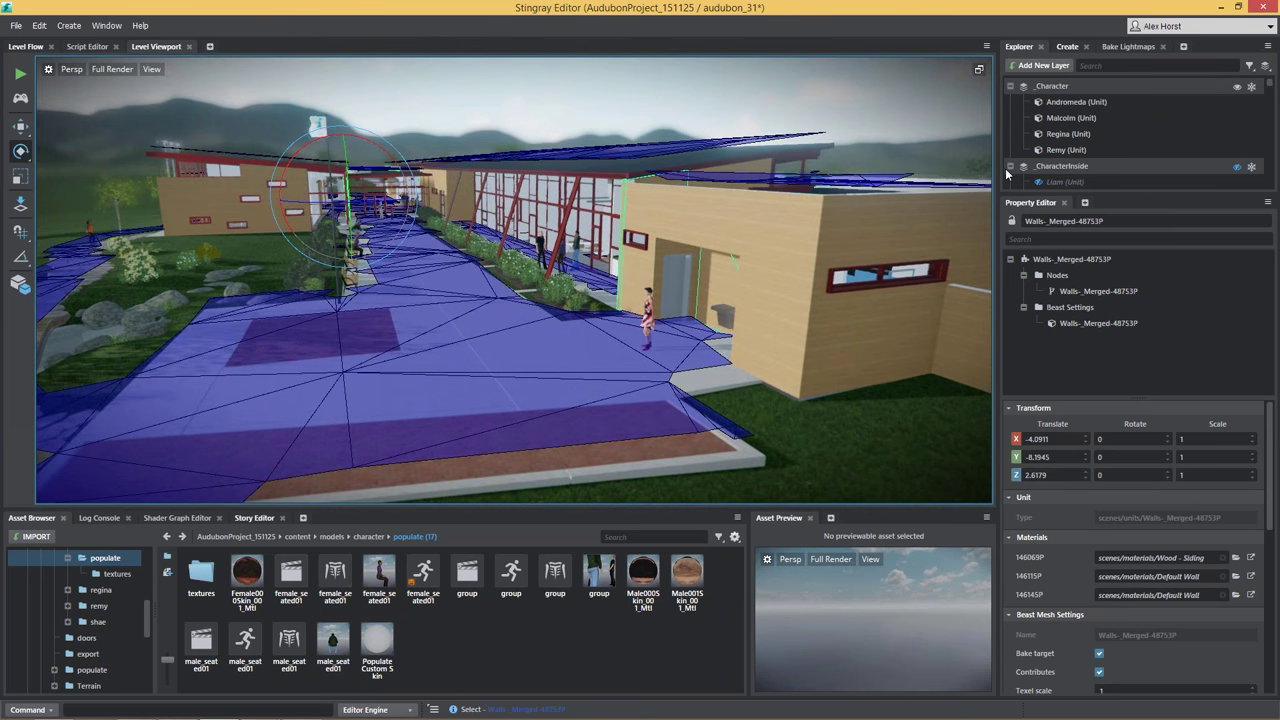
Step: Switch to Revit to show the Audubon_Project2016_demo_01 3D view, and return to Stingray
mouse_move(233, 712)
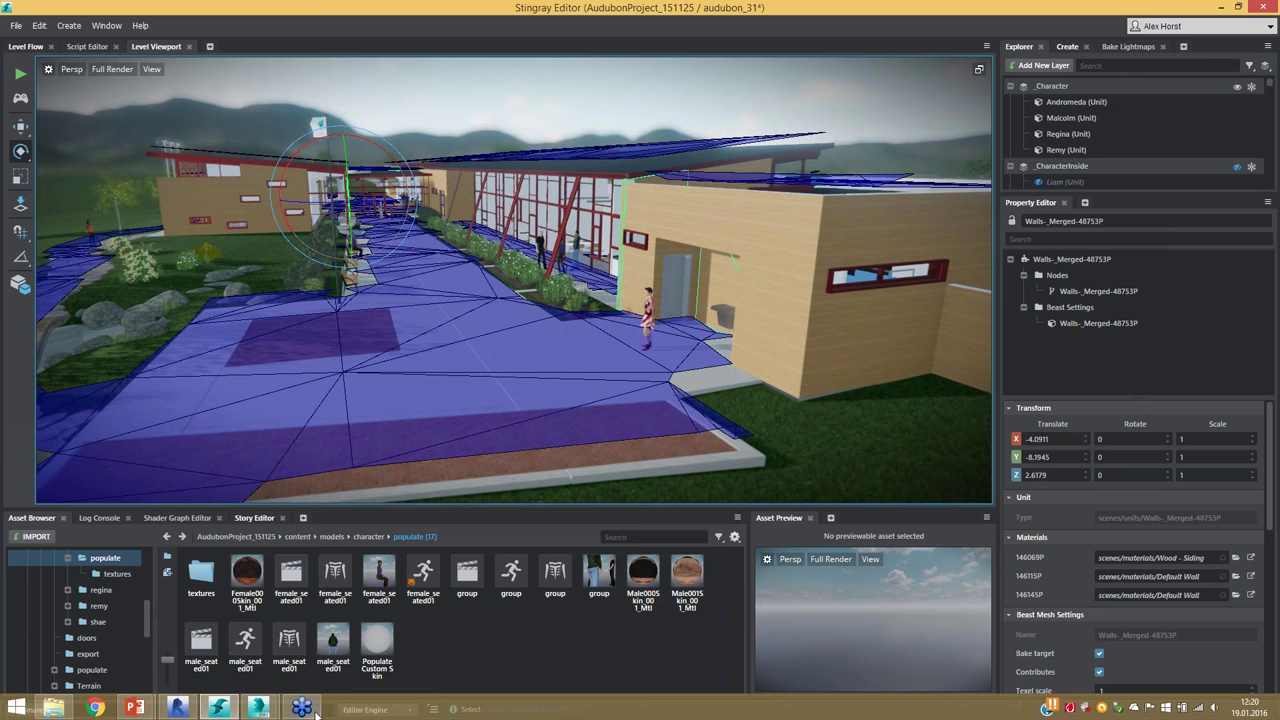
click(178, 708)
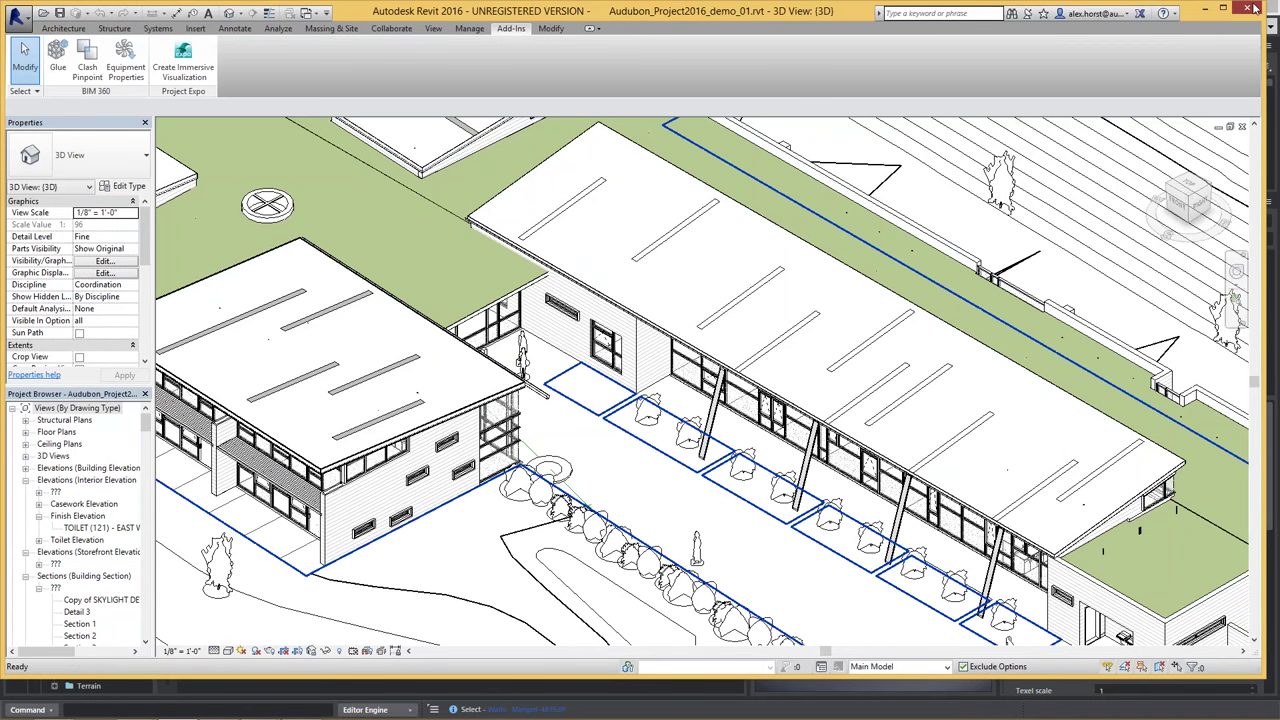
click(1208, 8)
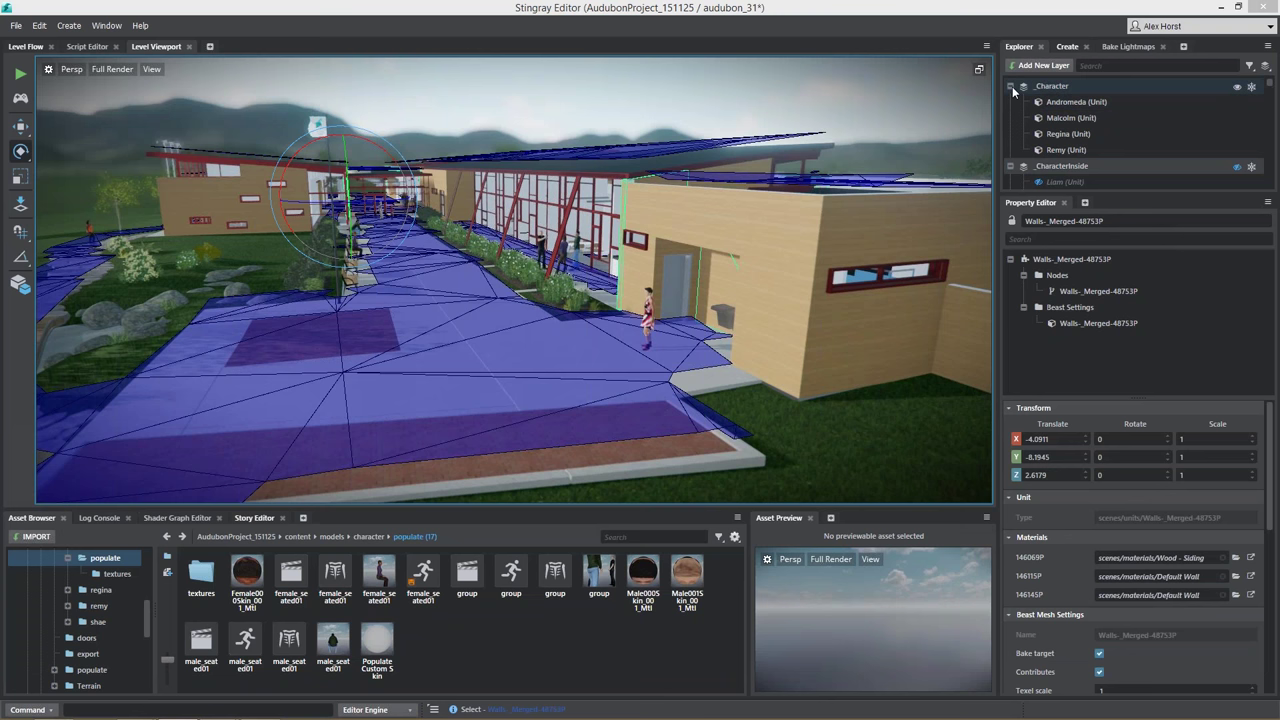
Step: Collapse the _CharacterInside, _Character, _NavInside and _NavMesh layers and enlarge the scene layer list
click(1010, 166)
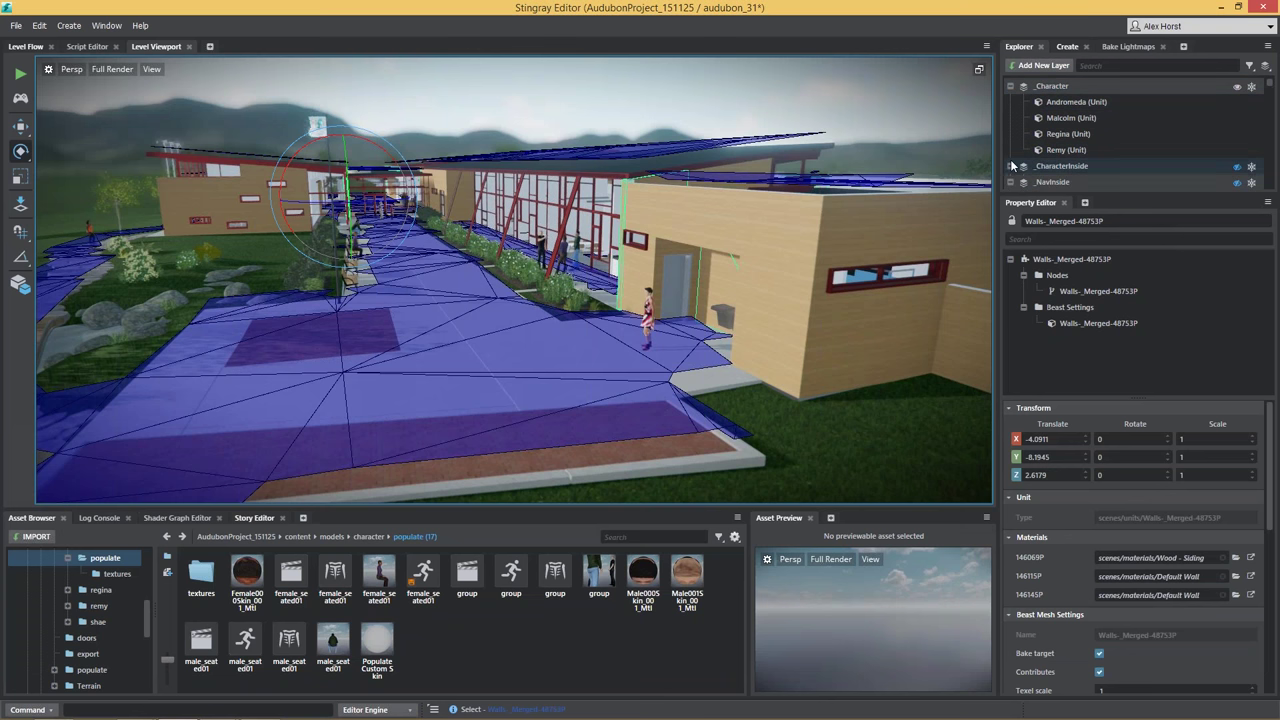
click(1012, 88)
click(1011, 86)
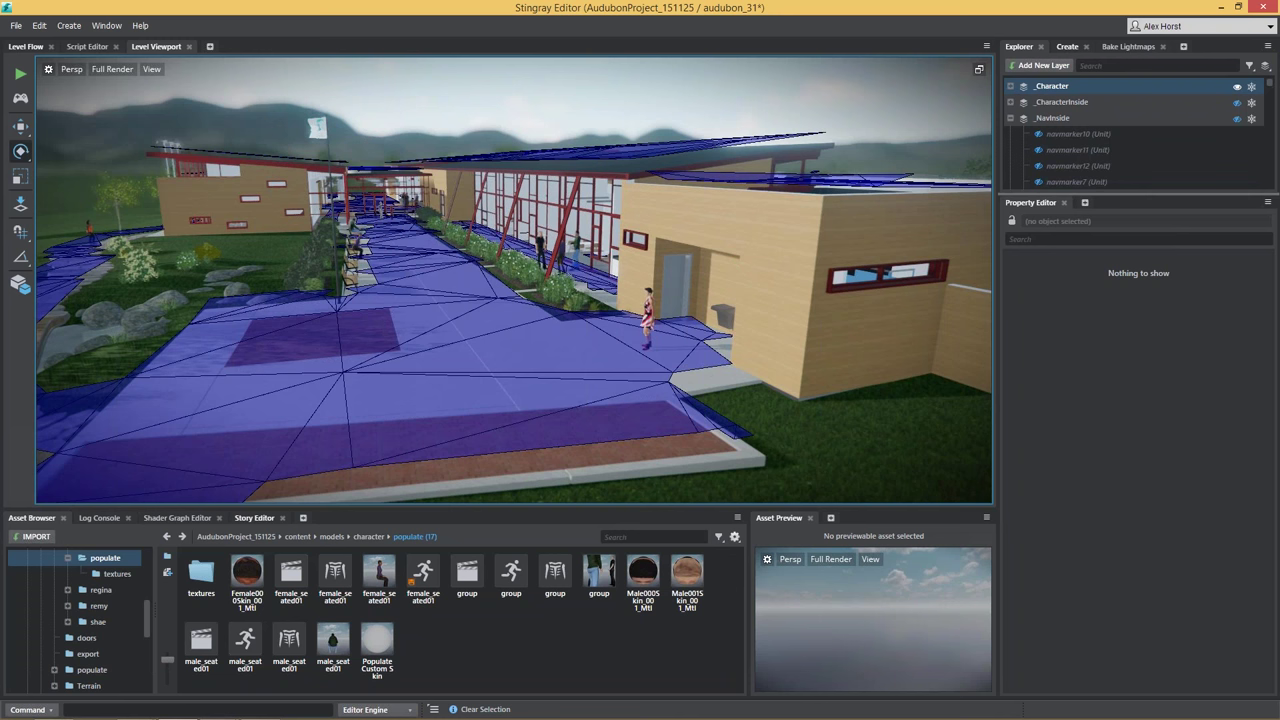
drag(1100, 192, 1064, 437)
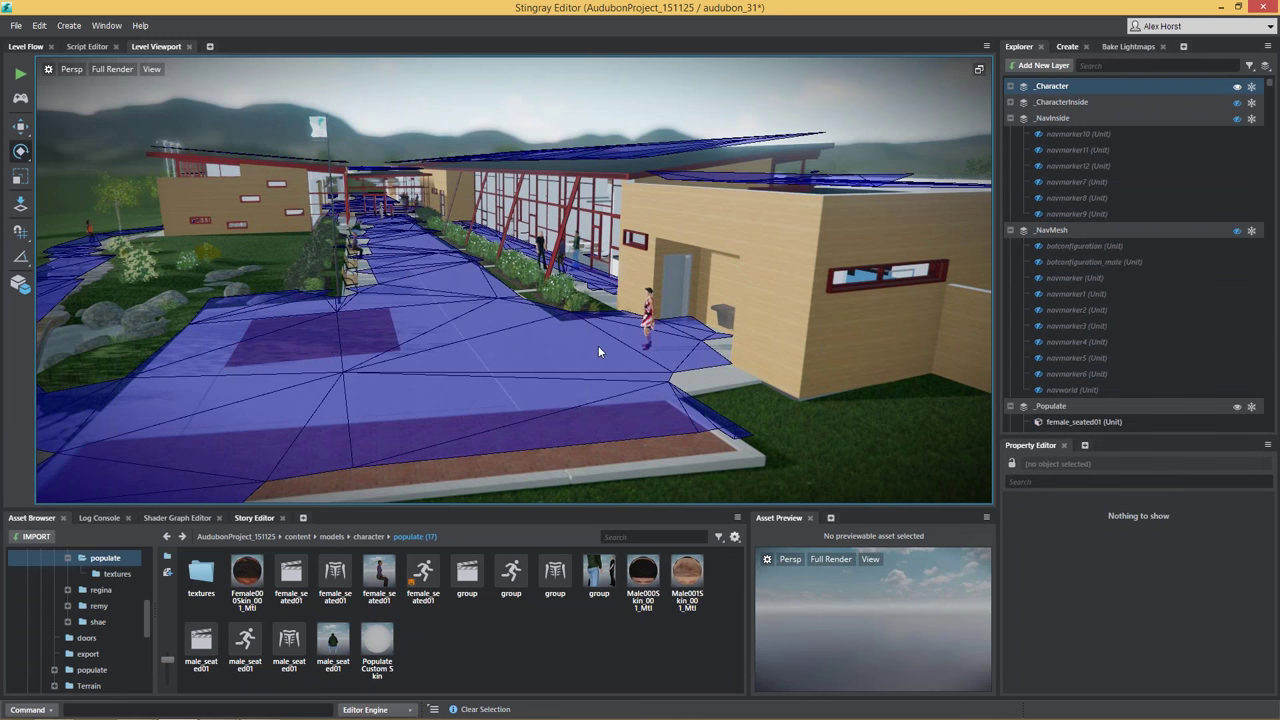
click(1011, 118)
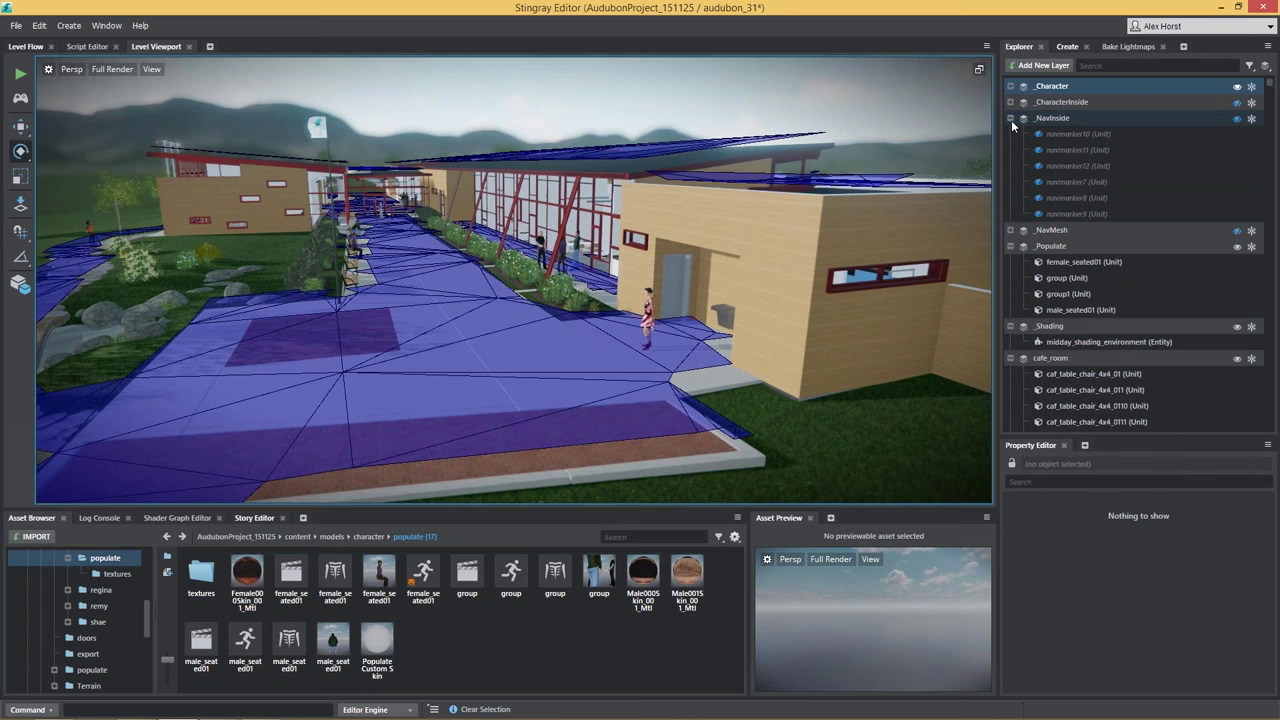
click(1011, 134)
Step: Select the midday_shading_environment entity and show the Artist Performance HUD
click(1073, 245)
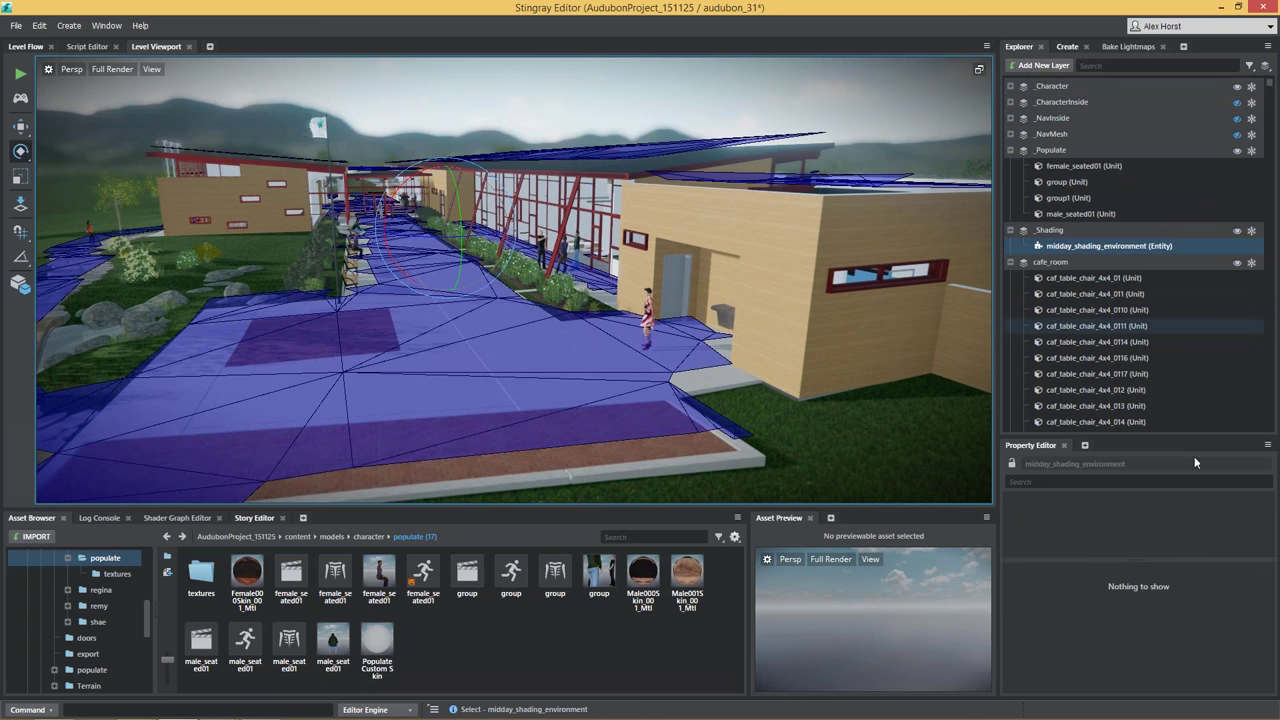
click(152, 69)
mouse_move(200, 99)
click(285, 102)
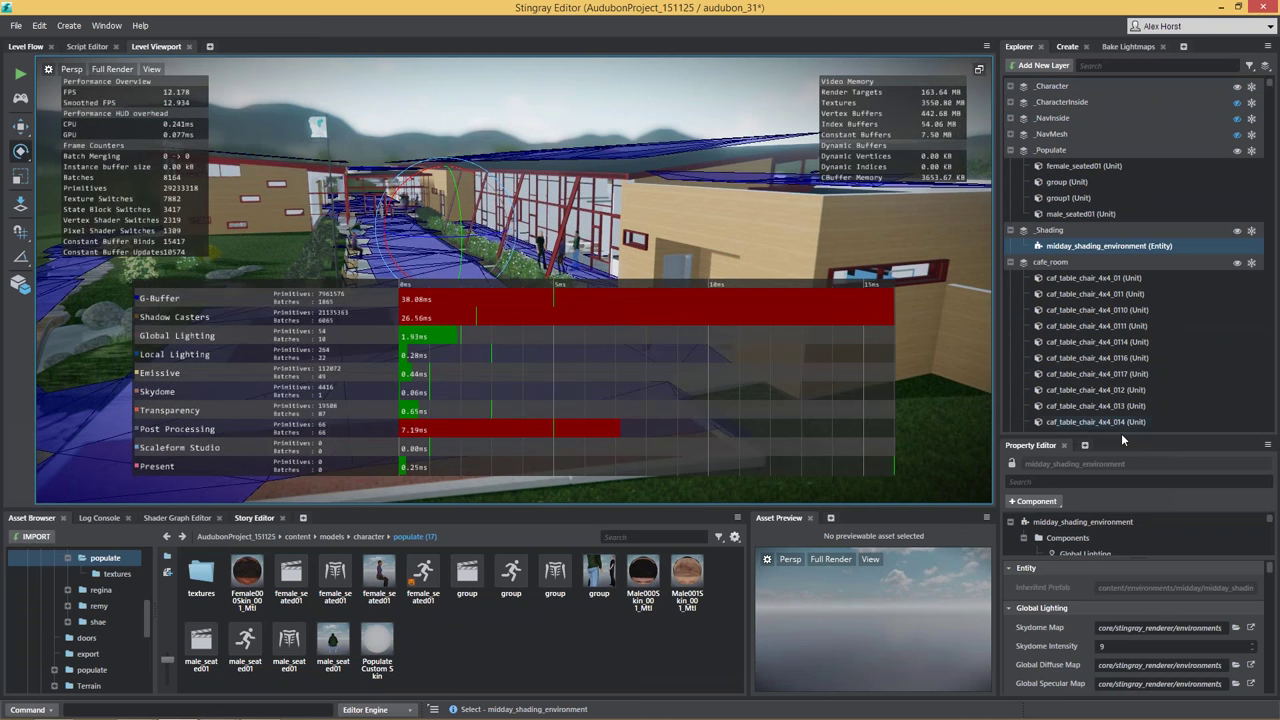
Step: Enlarge the Property Editor and lower the Cascaded Shadow Mapping shadow distance to 10, and further to 5
drag(1125, 437, 1127, 199)
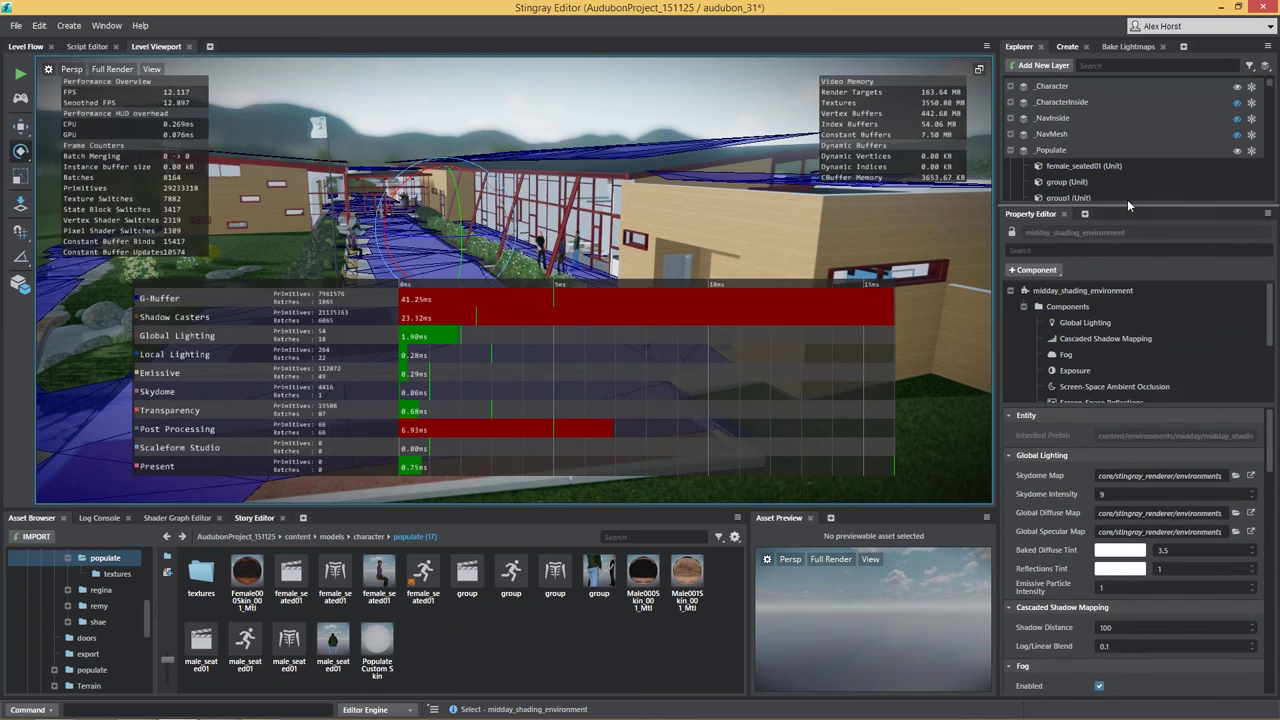
click(1100, 335)
drag(1124, 432, 1066, 431)
text(10)
key(Return)
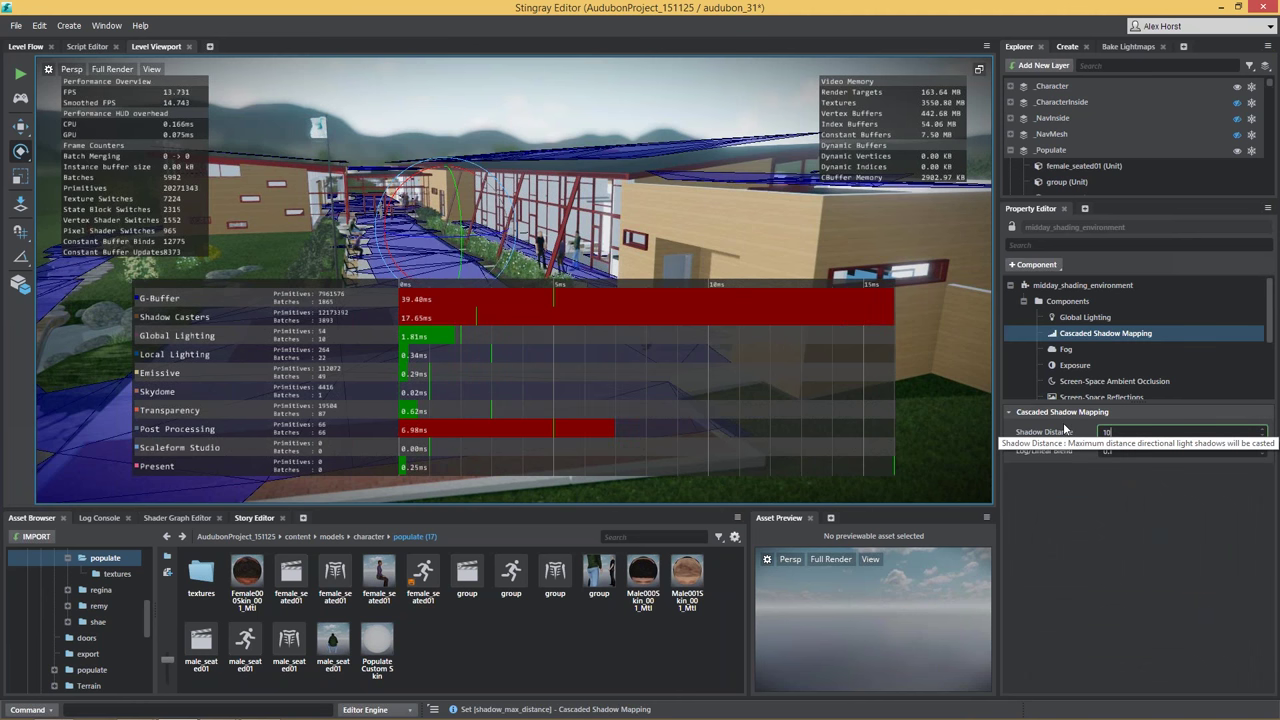
key(BackSpace)
key(BackSpace)
text(5)
key(Return)
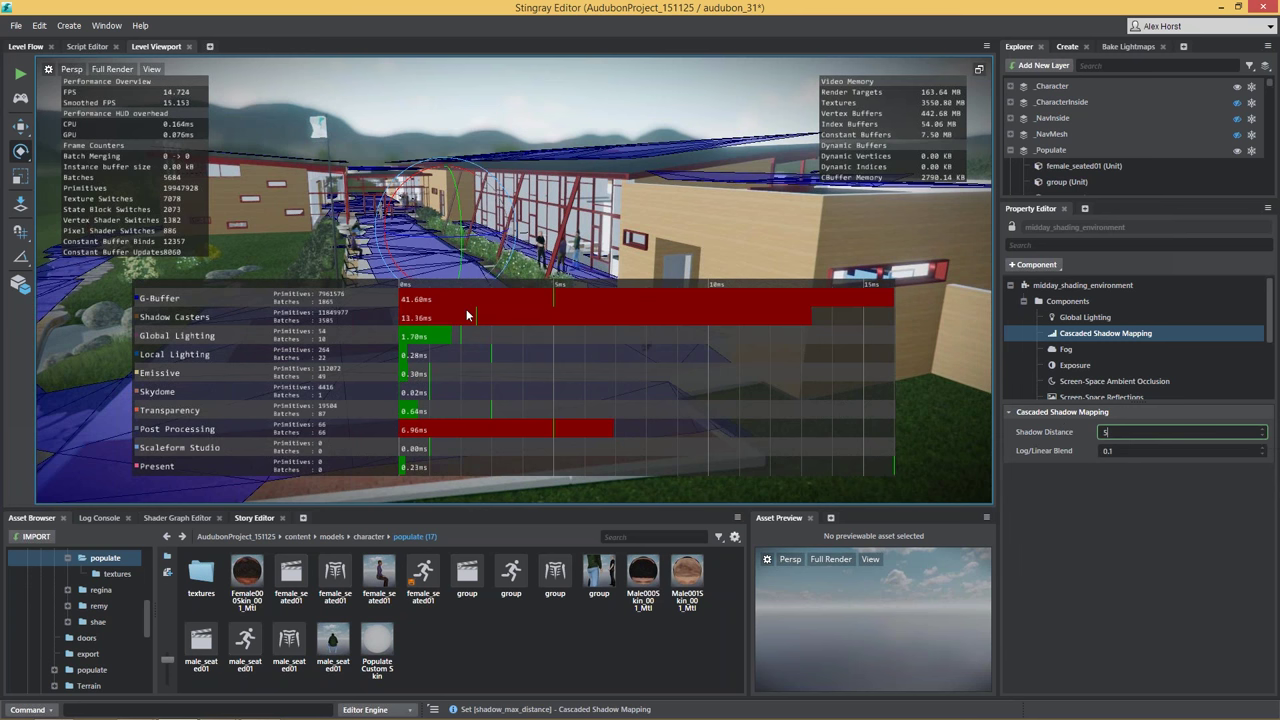
alt+drag(640, 186, 658, 184)
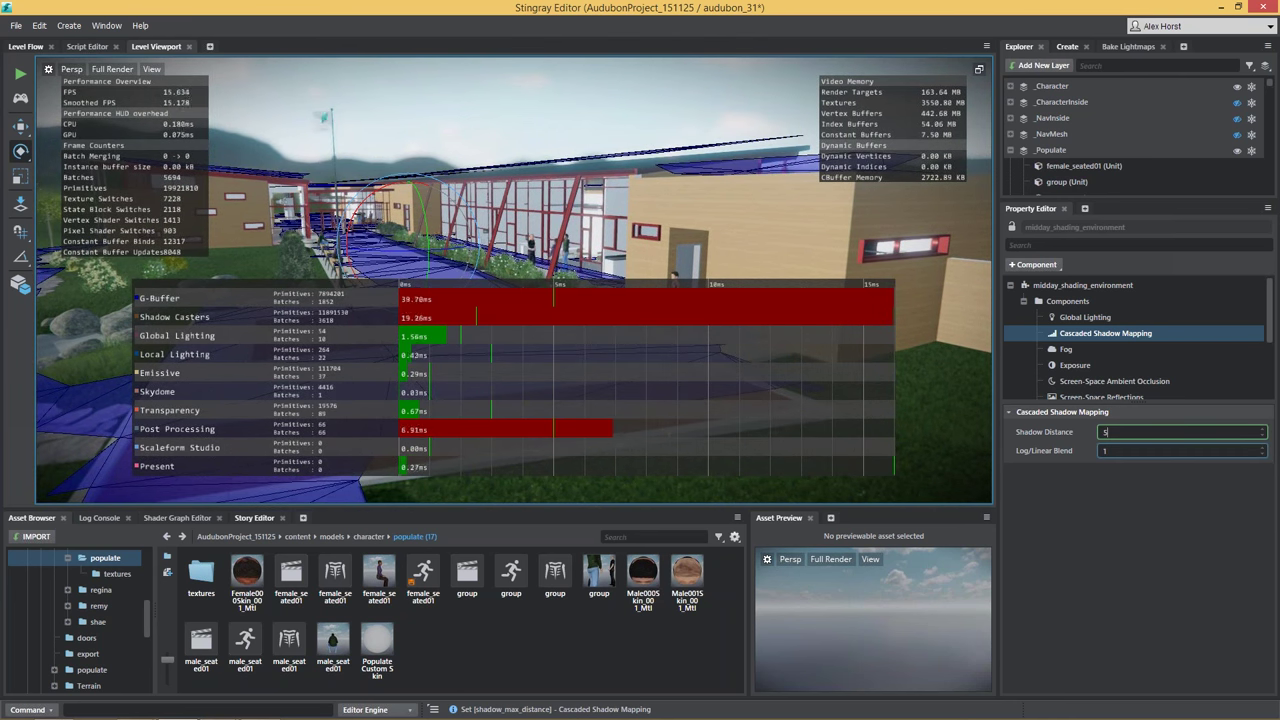
Step: Try a Log/Linear Blend of 1 for the cascaded shadows and restore it to 0.1
click(1264, 448)
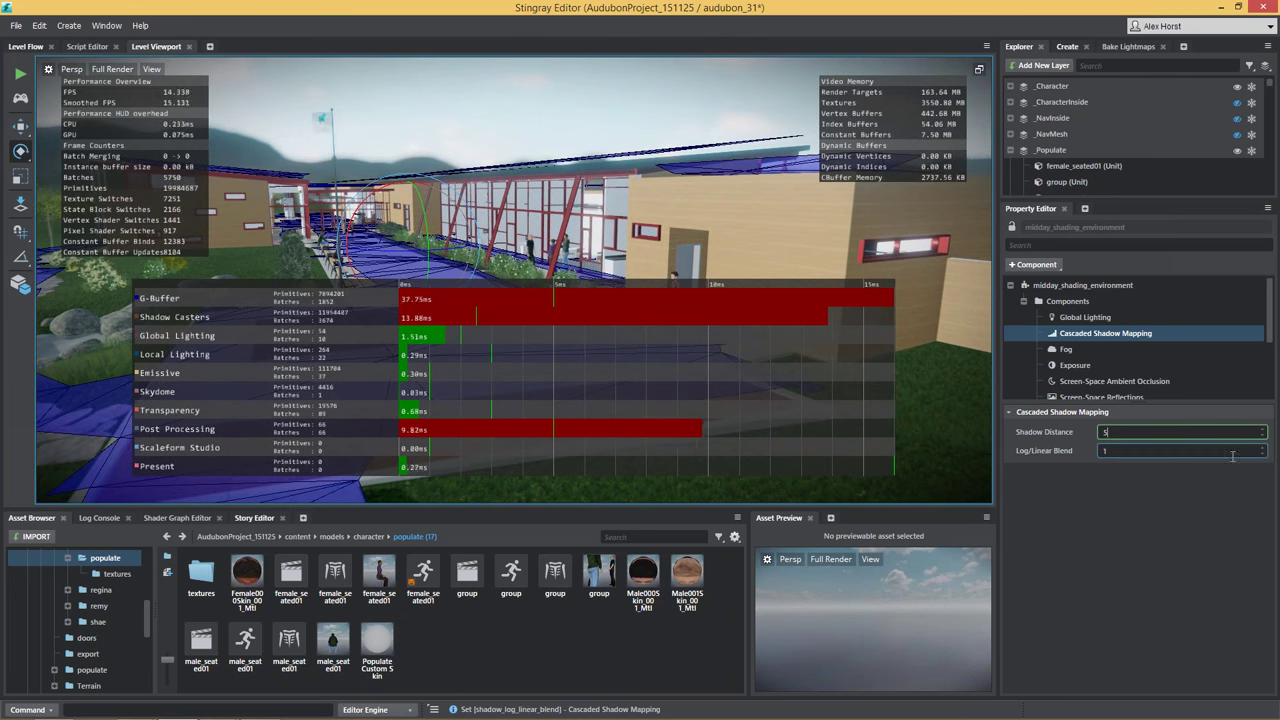
drag(1118, 450, 1062, 447)
text(.)
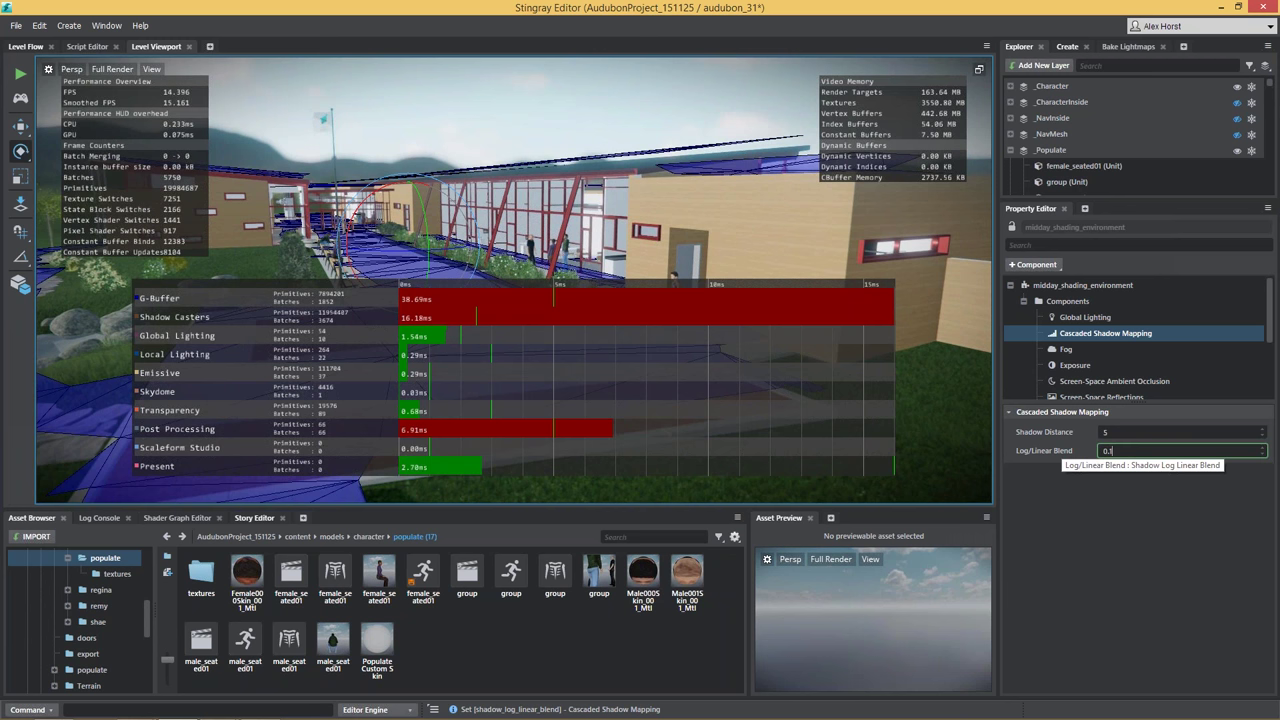
text(0.1)
Step: Disable Screen-Space Ambient Occlusion and Screen-Space Reflections in the midday shading environment
click(1096, 364)
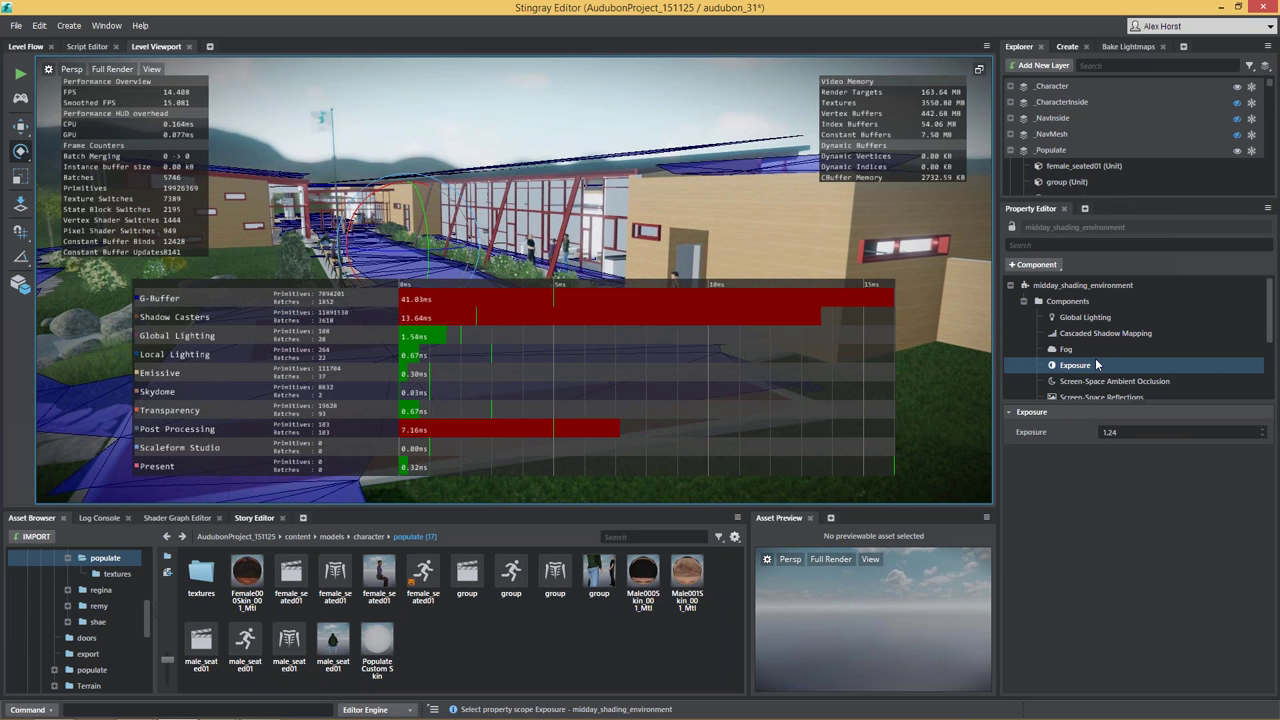
scroll(1132, 360, down, 2)
click(1116, 316)
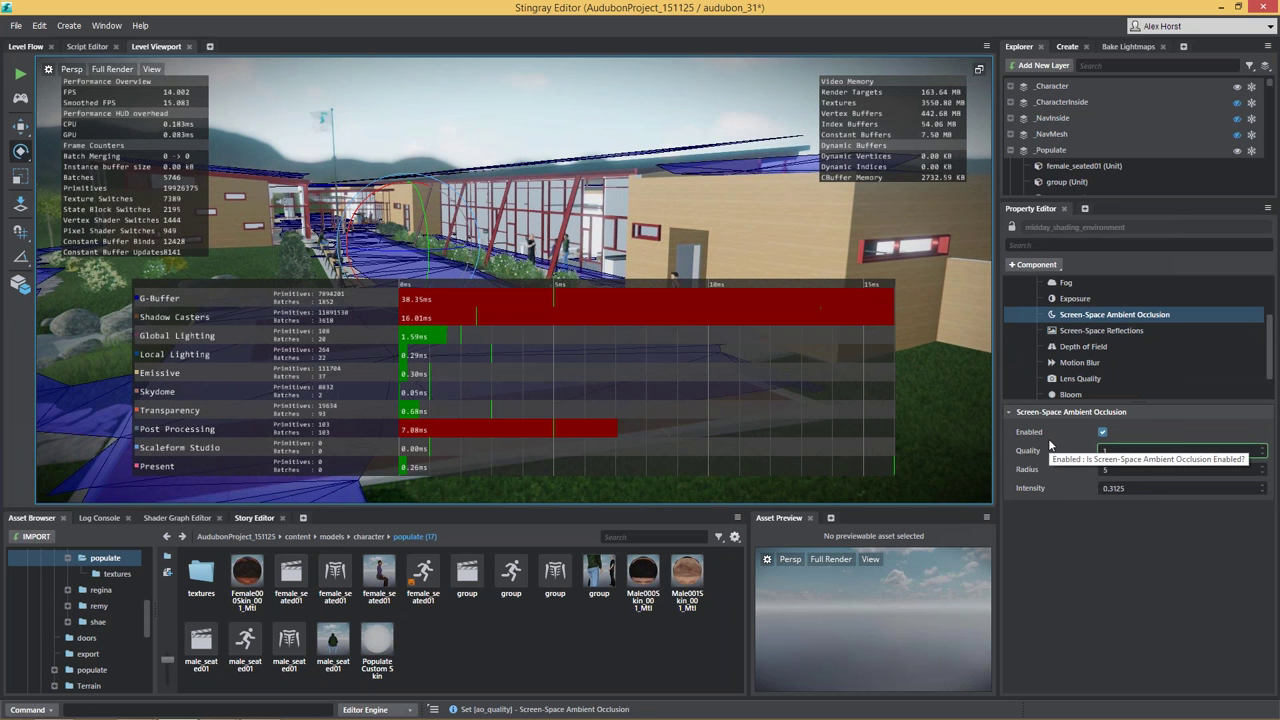
click(1102, 432)
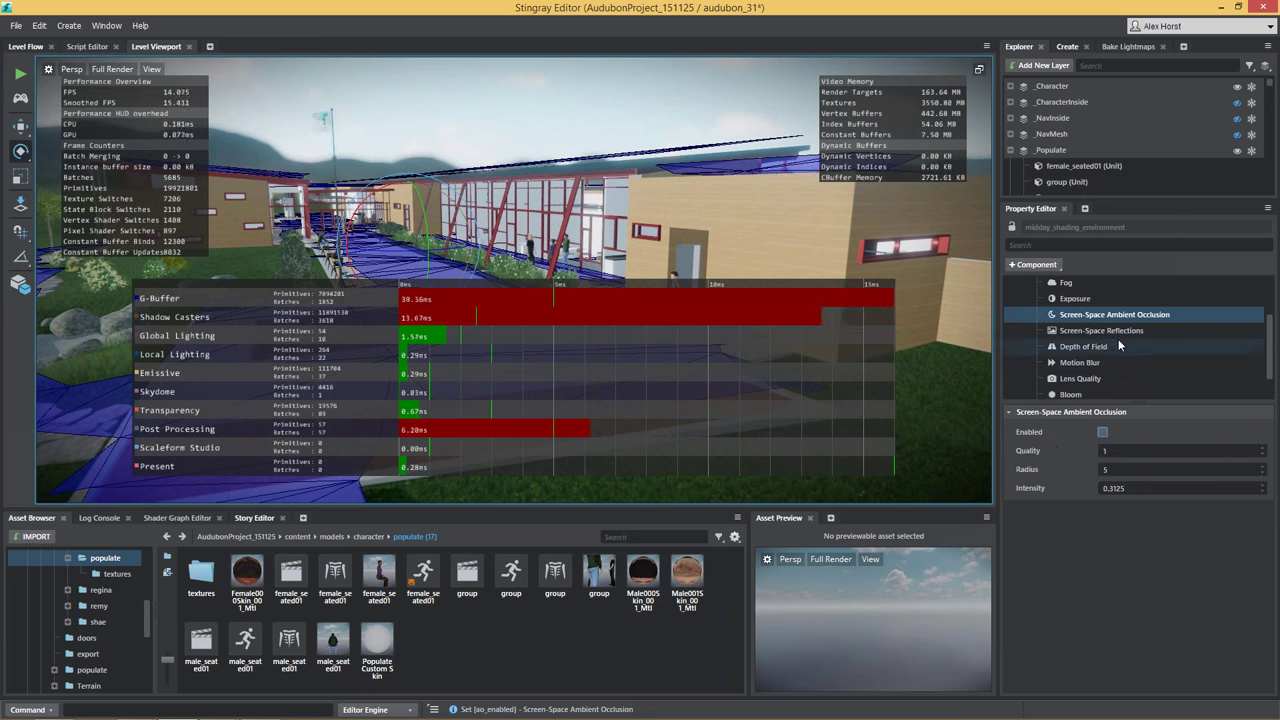
click(1112, 331)
click(1103, 432)
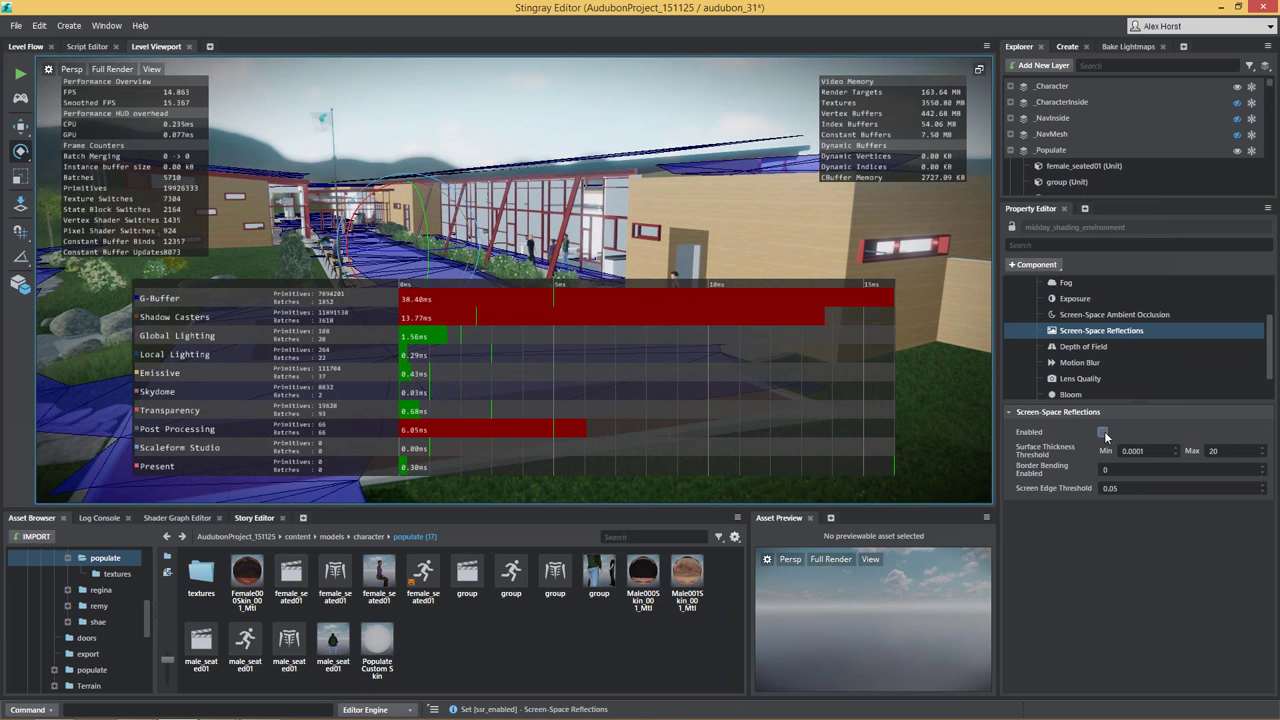
Step: Disable the Depth of Field, Motion Blur, Lens Quality and Bloom effects of the shading environment
click(1105, 347)
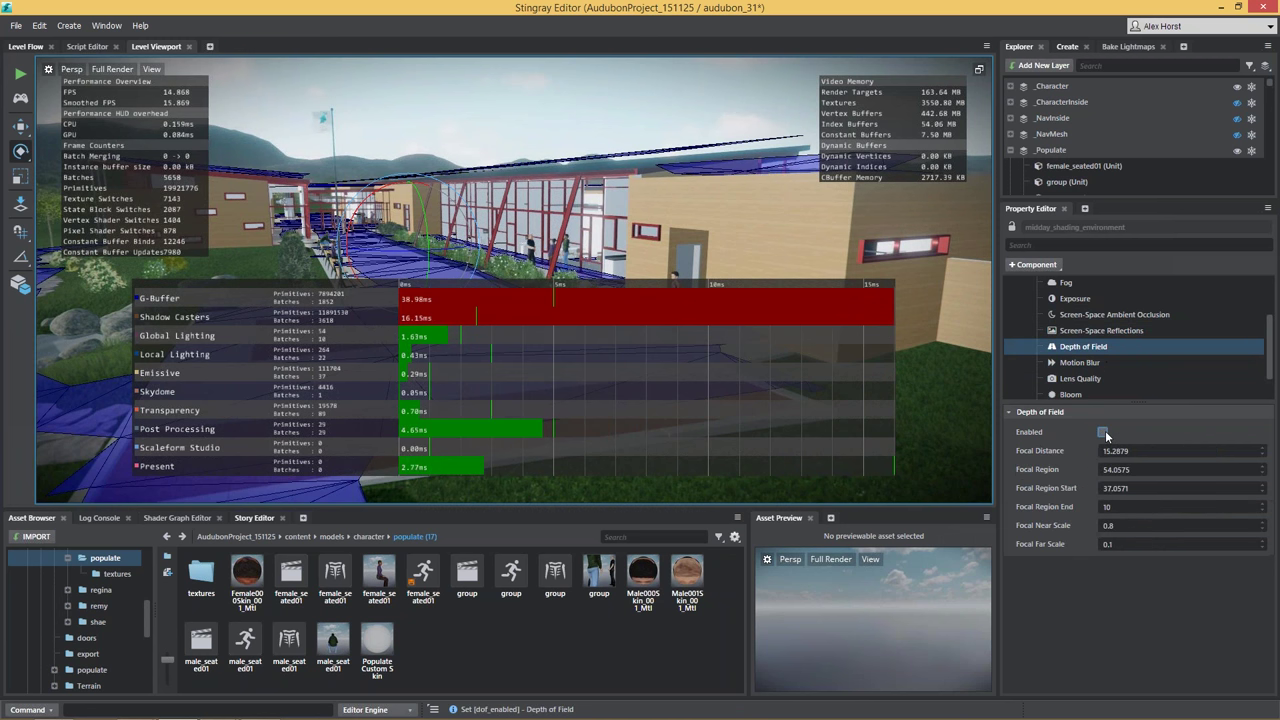
click(1107, 363)
click(1110, 379)
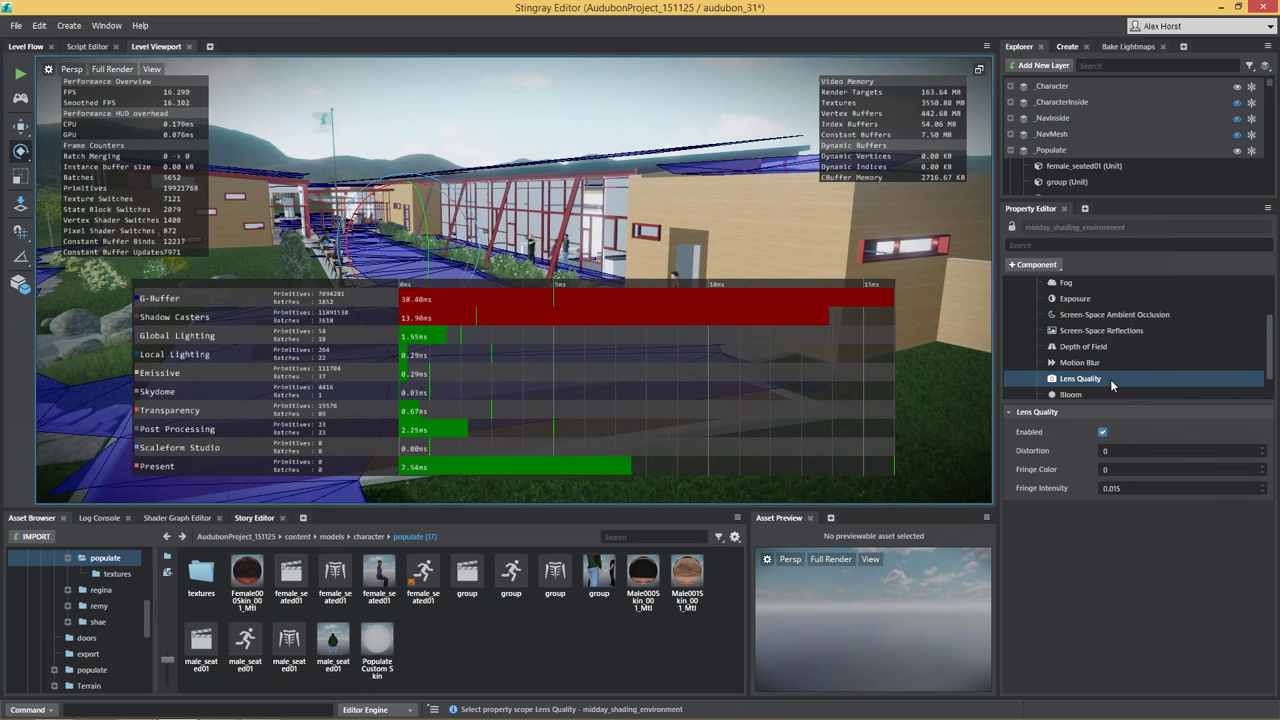
click(1104, 433)
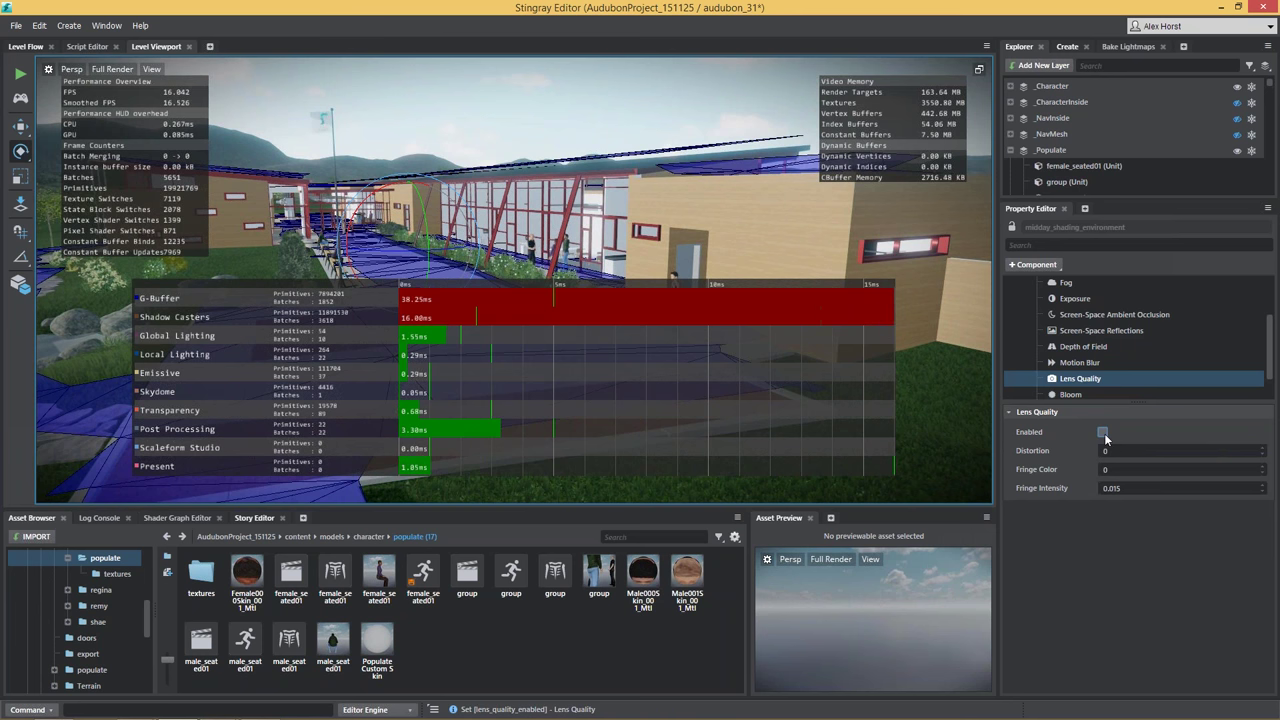
scroll(1134, 345, down, 1)
click(1132, 360)
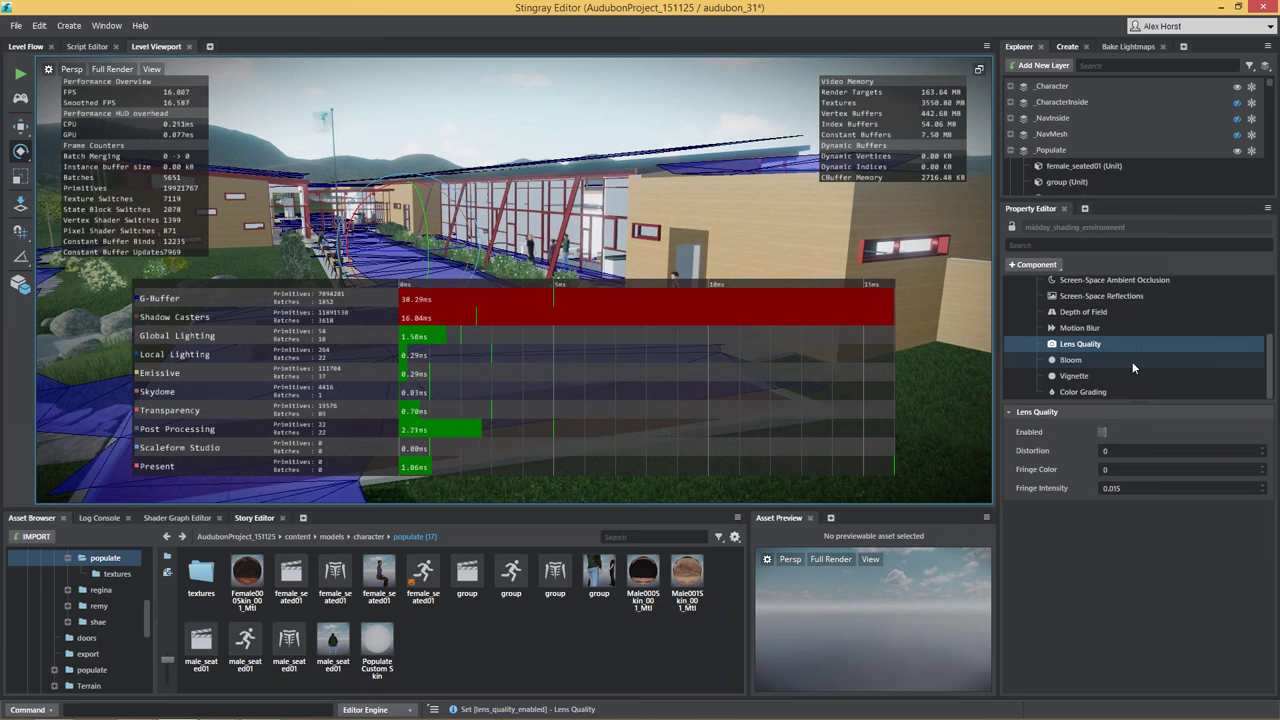
click(1102, 432)
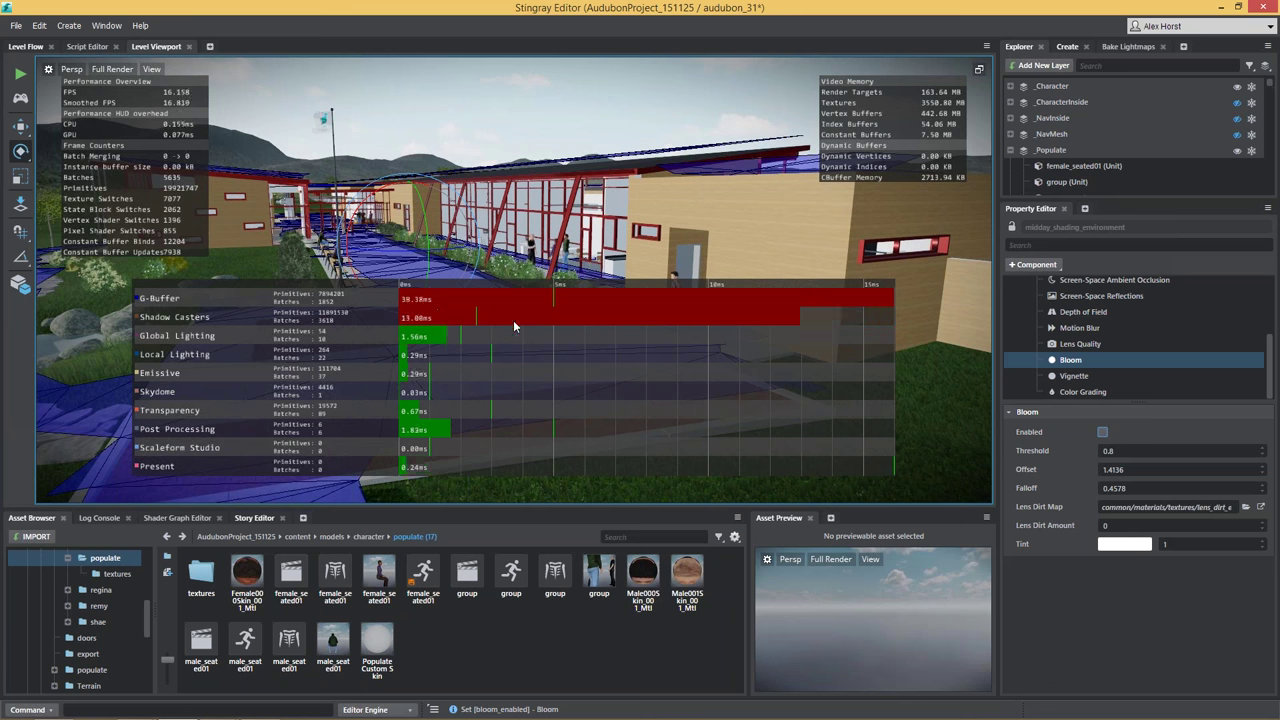
Step: Hide the performance HUD overlay in the level viewport
click(155, 72)
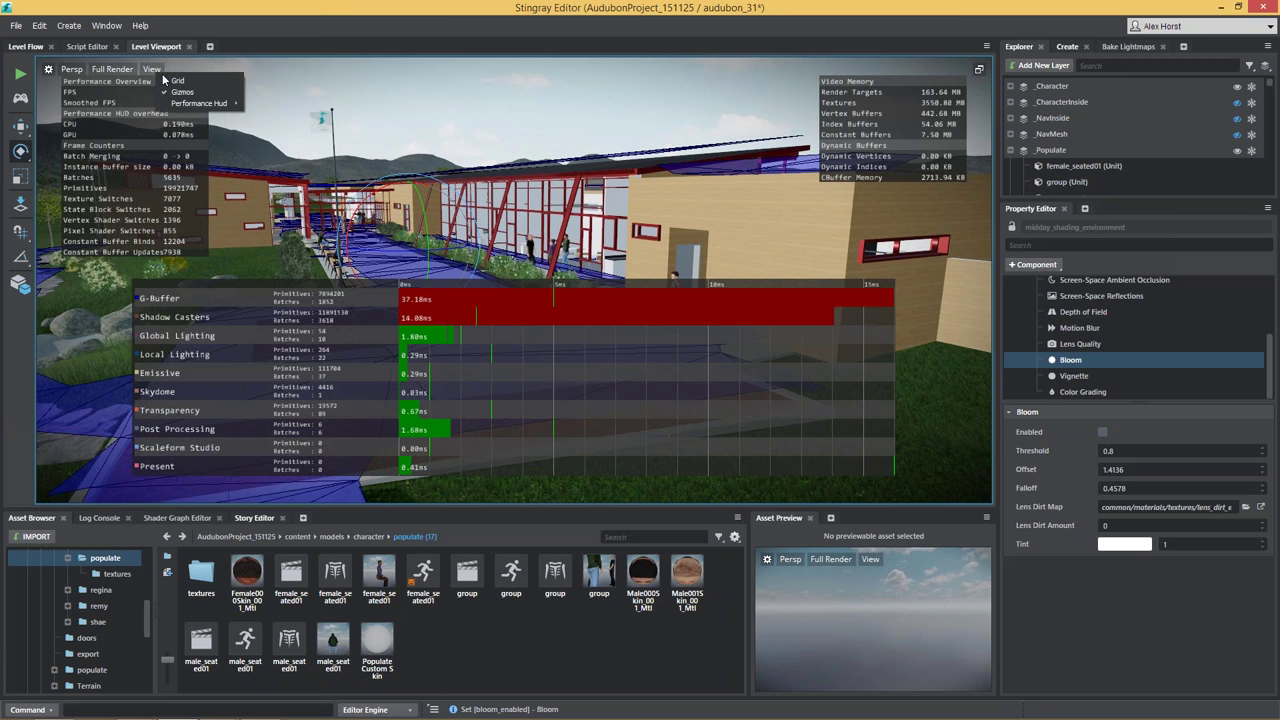
mouse_move(200, 103)
click(278, 108)
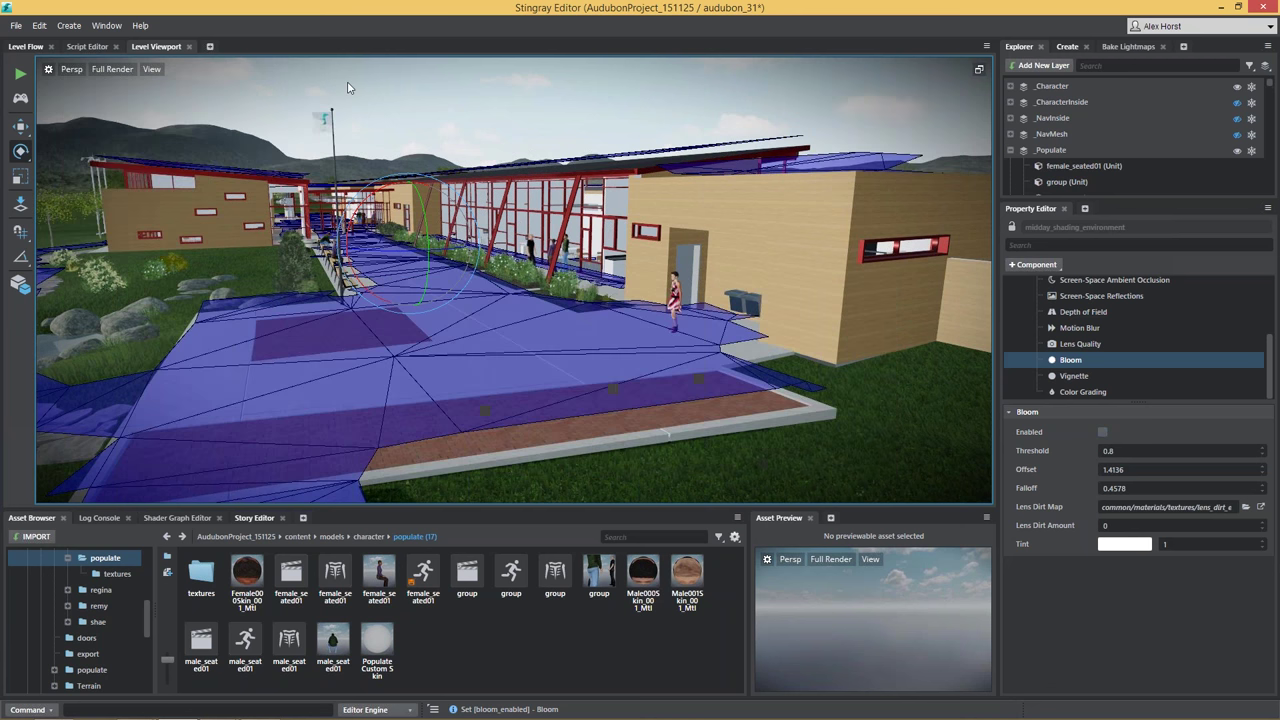
Step: Run the level and walk the character along the footpath beside the parked cars, turning to view the Entry Court and pond
click(21, 78)
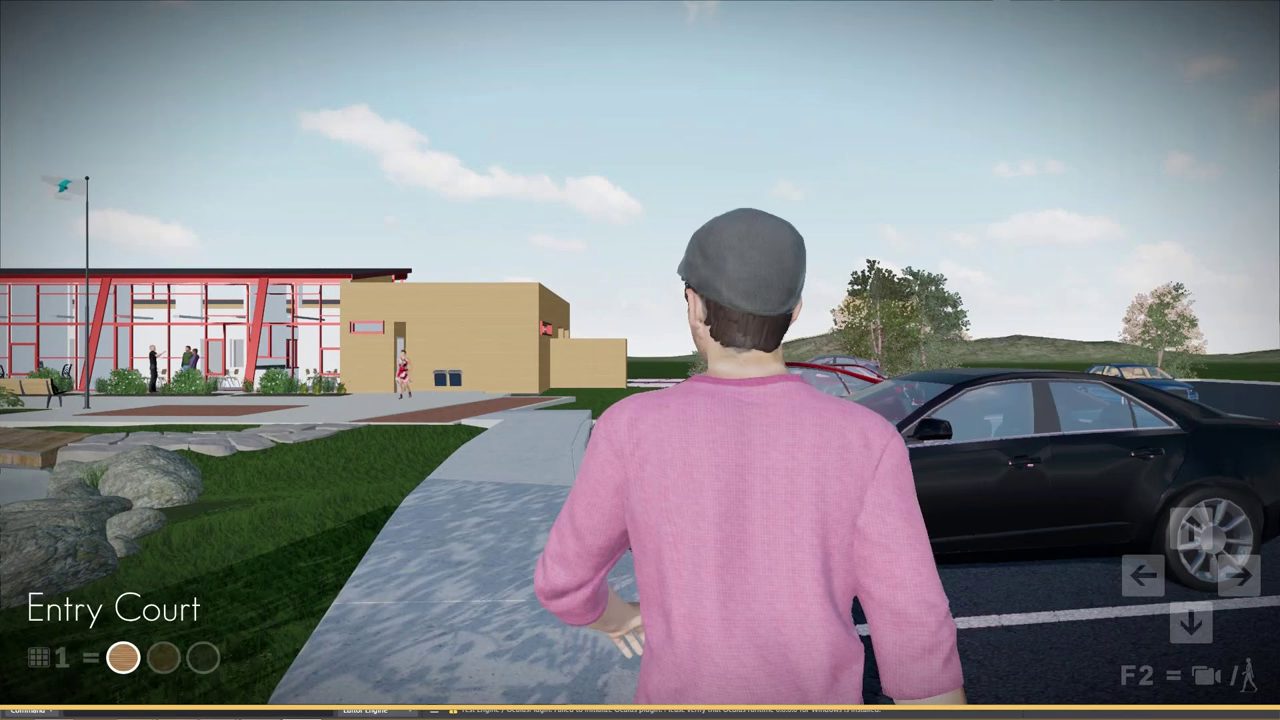
key(Up)
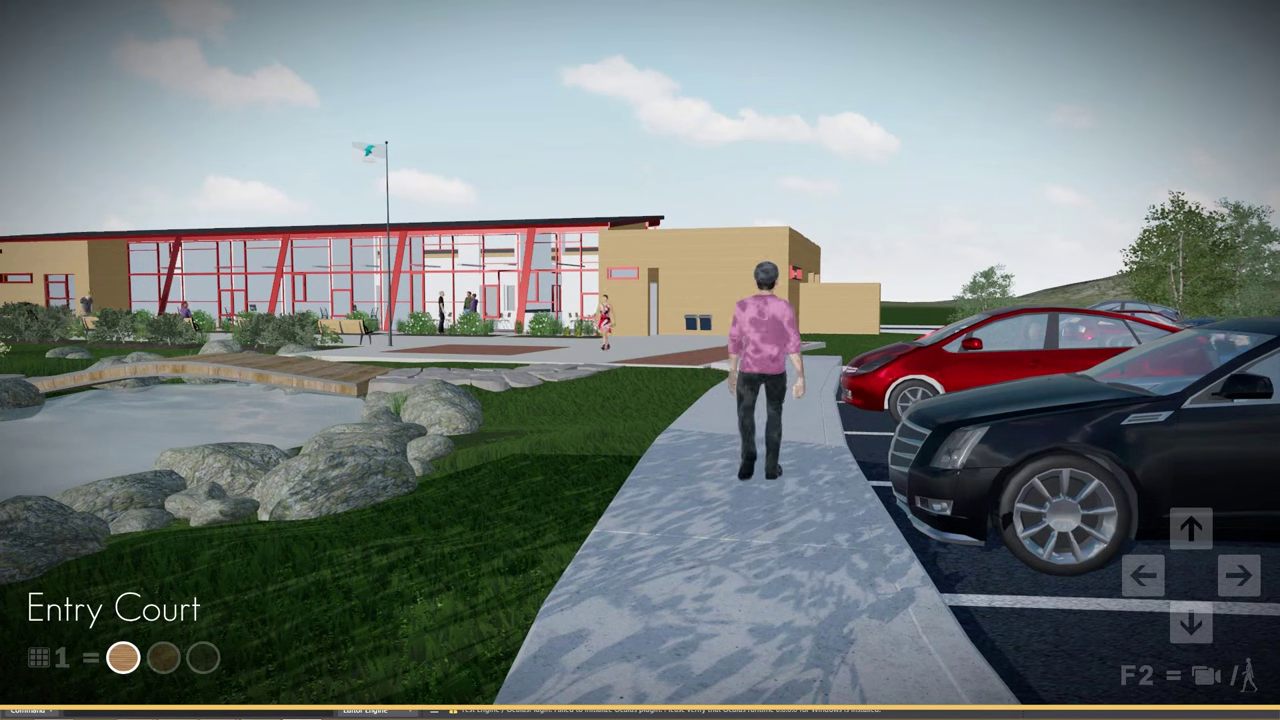
key(Up)
key(Up)
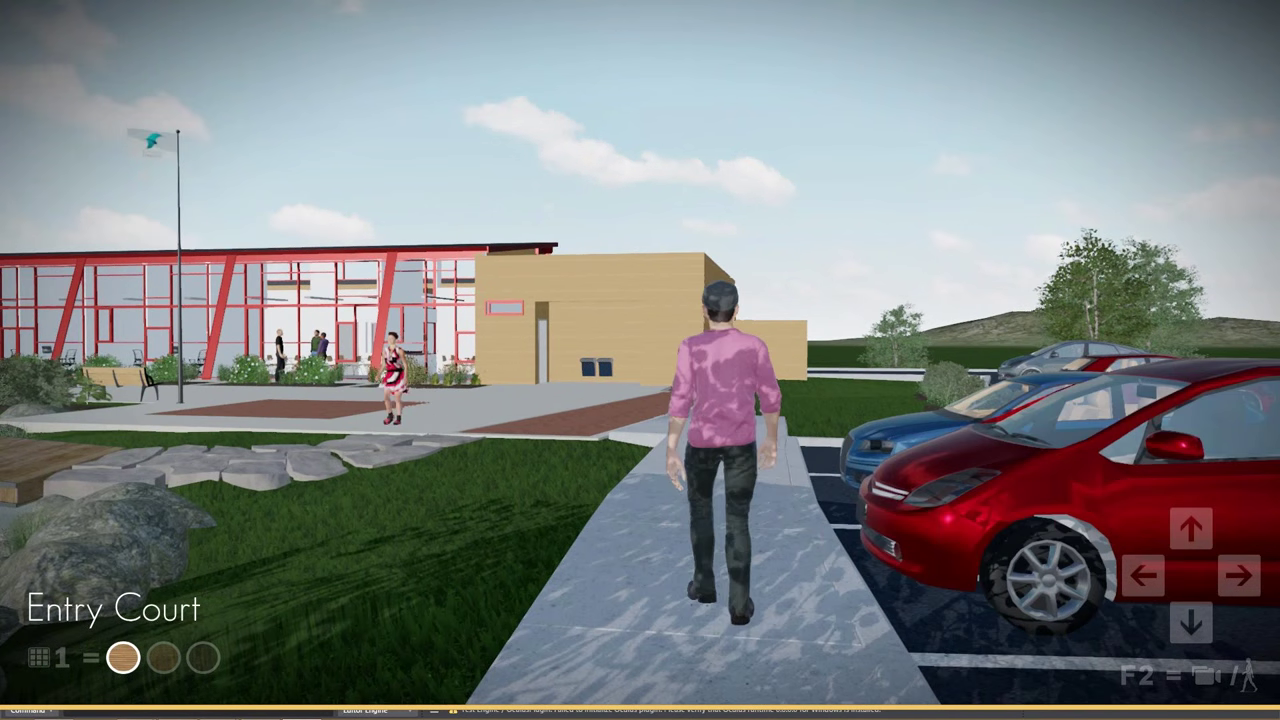
key(Up)
key(Right)
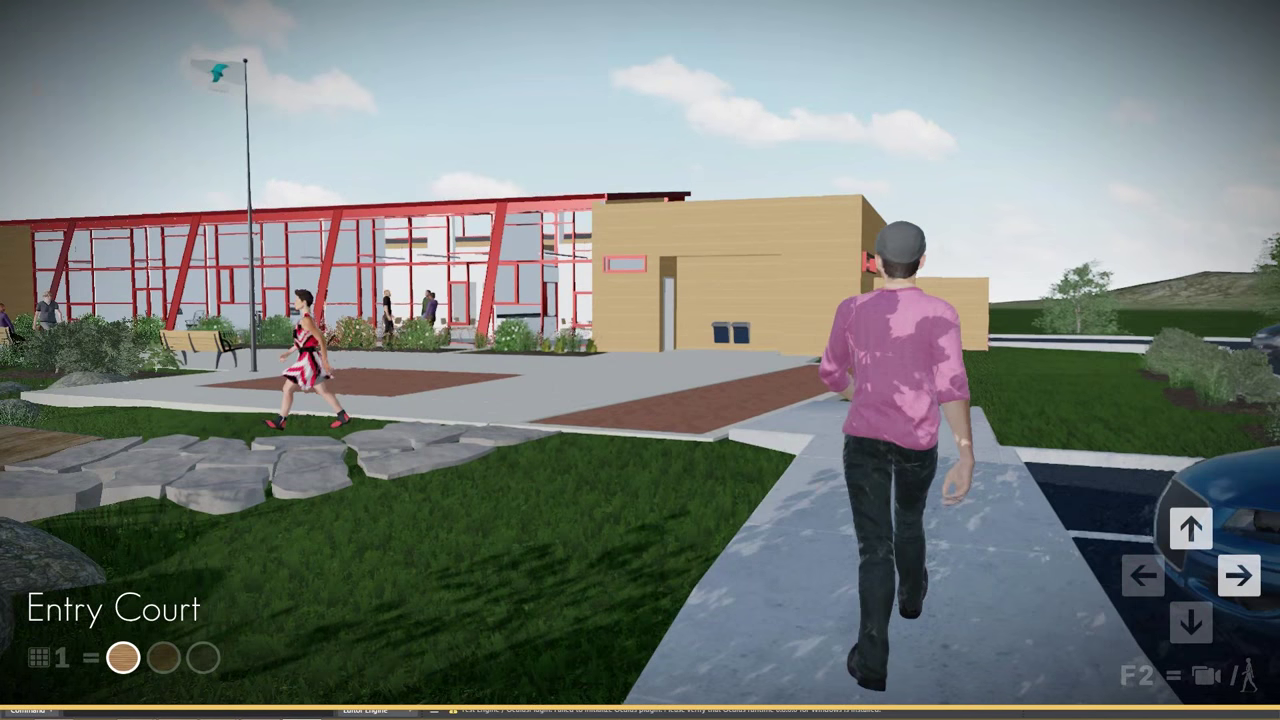
key(Up)
key(Right)
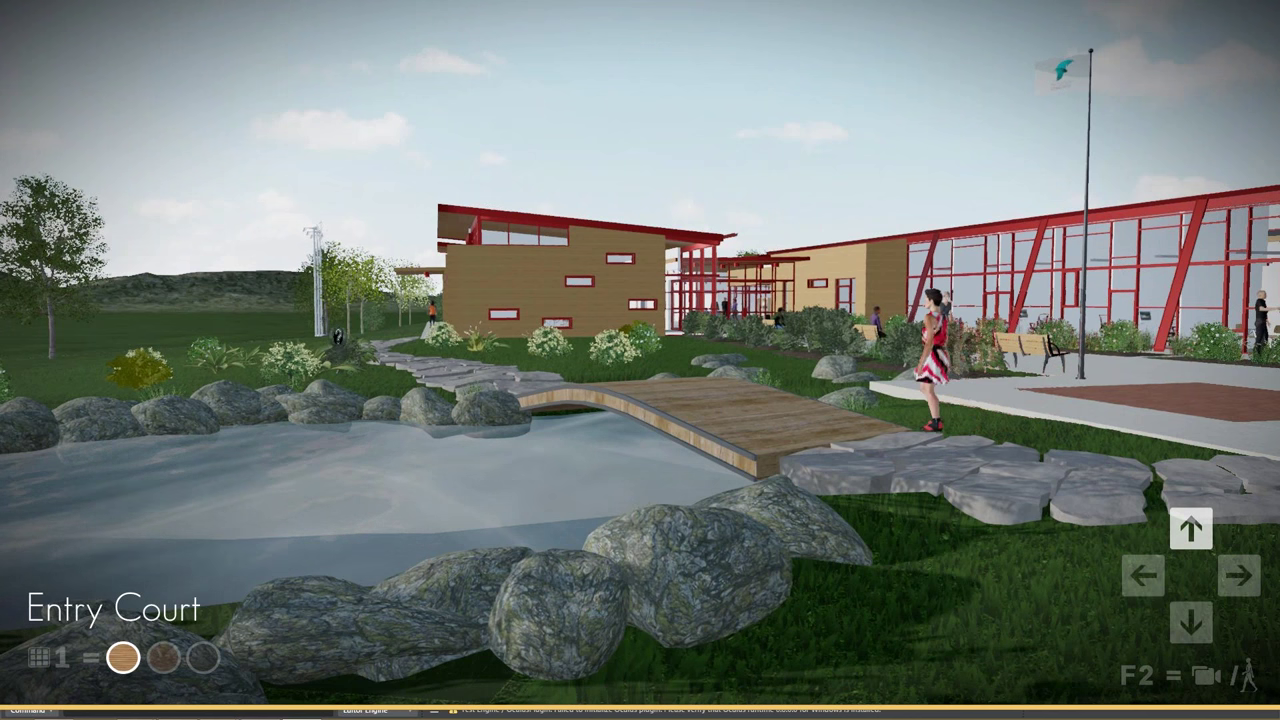
key(Right)
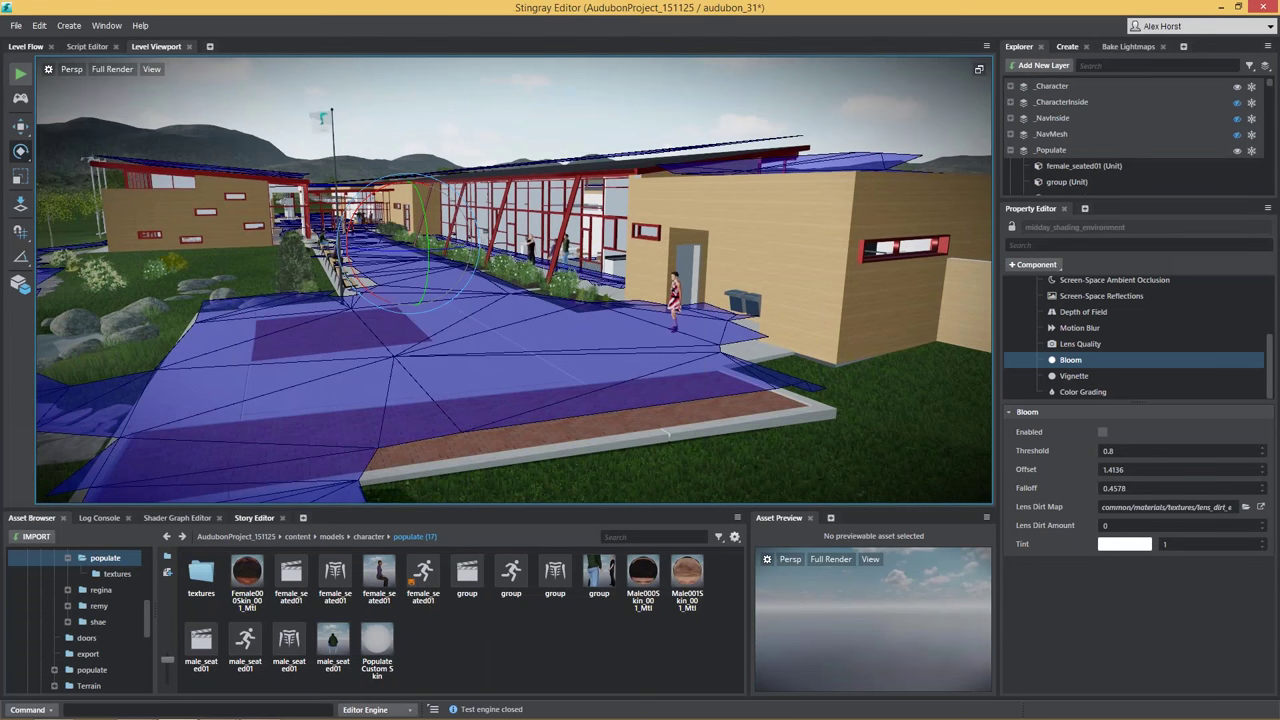
Step: Clear the scene selection and switch to the PowerPoint slideshow
click(603, 106)
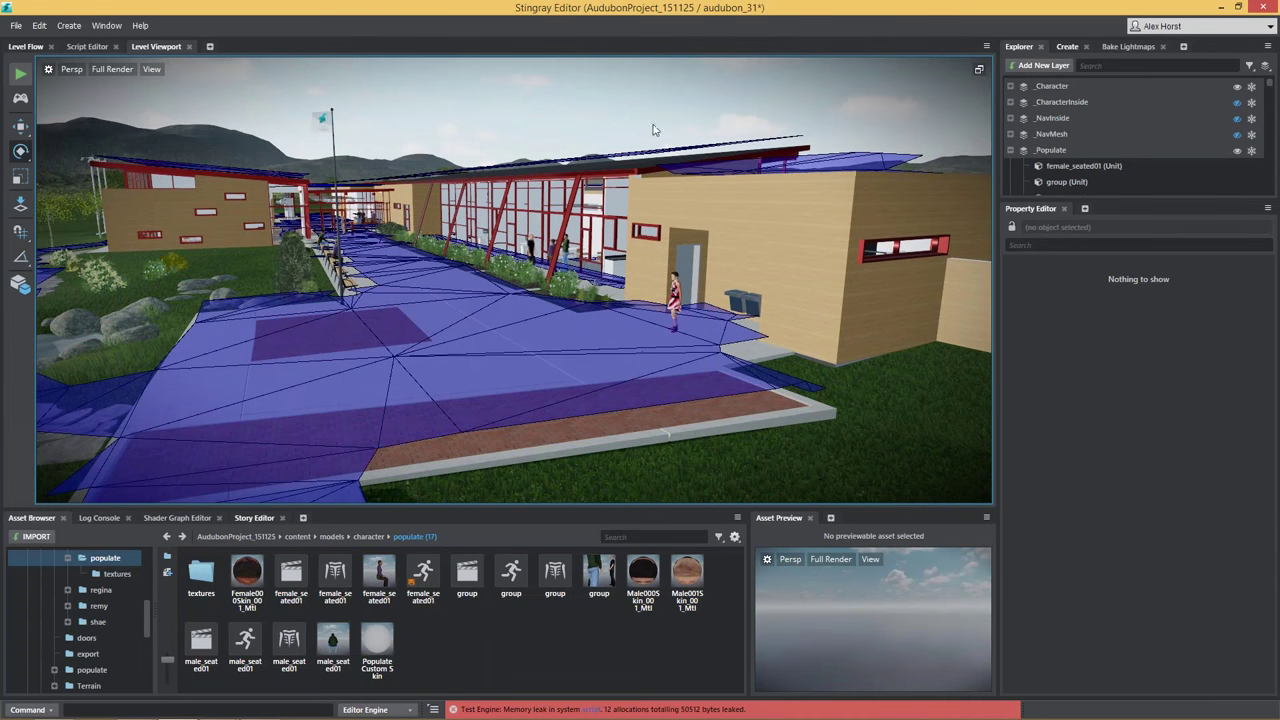
mouse_move(157, 713)
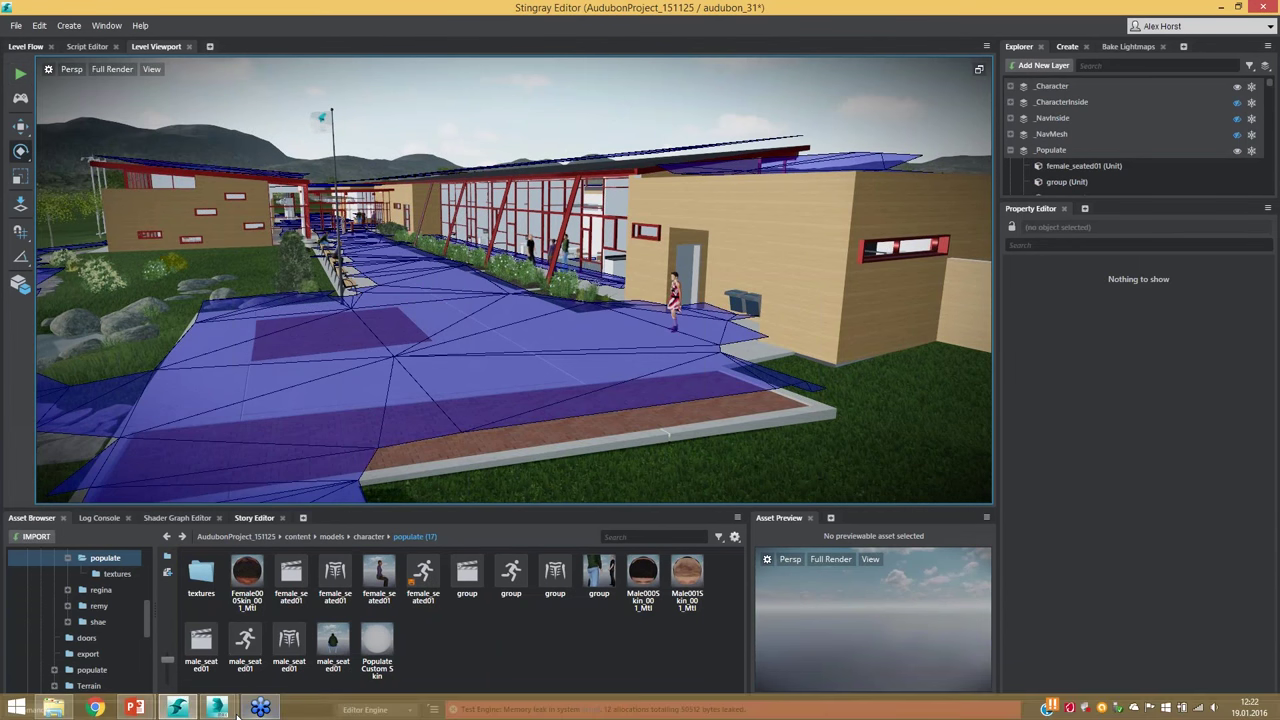
click(228, 630)
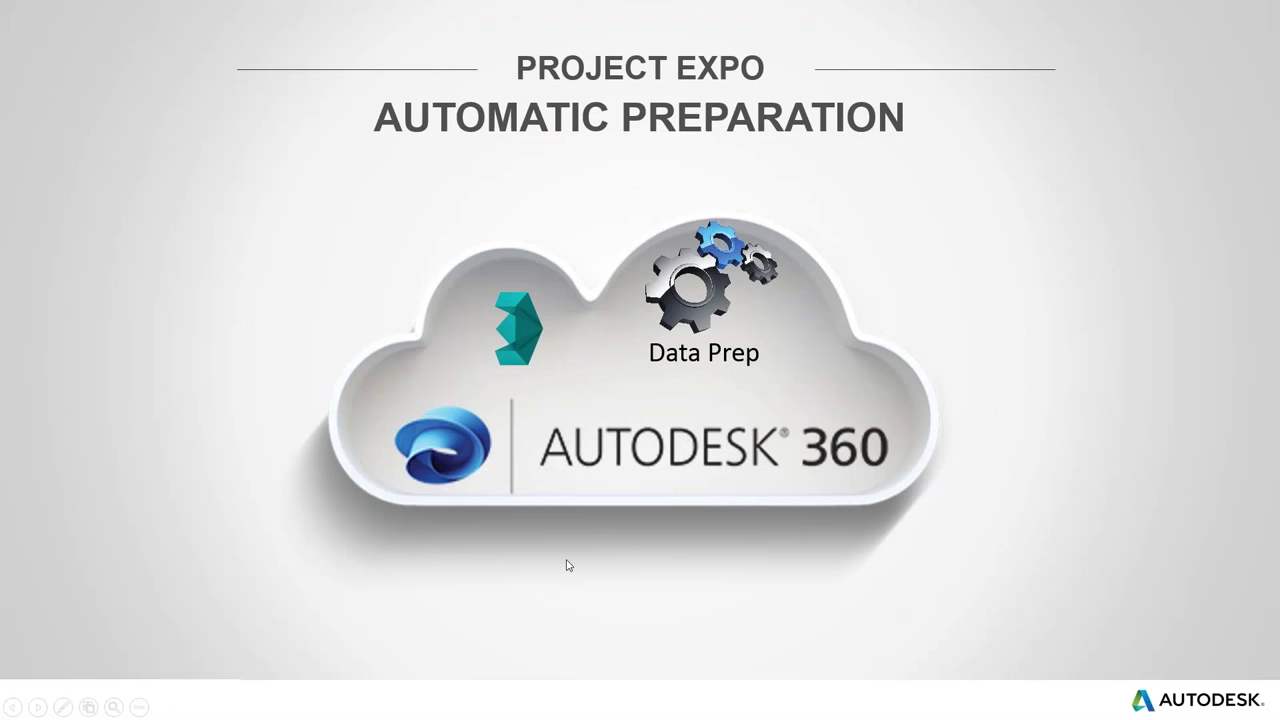
click(566, 565)
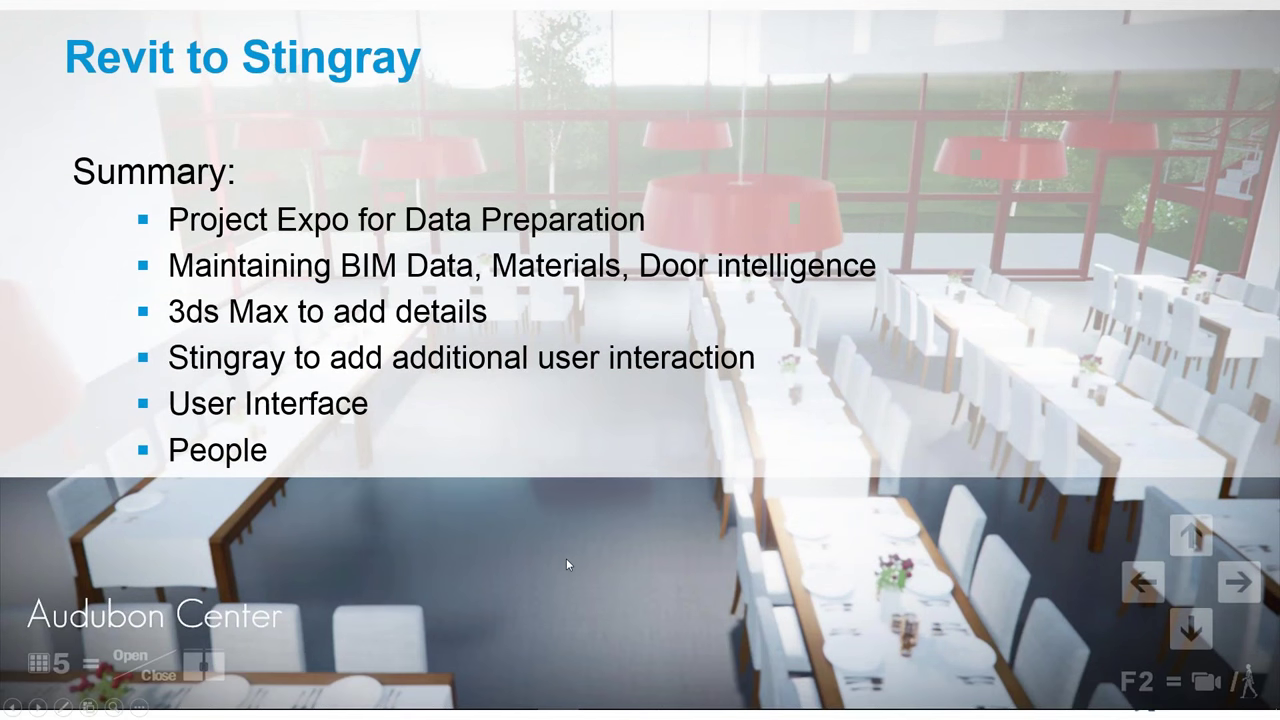
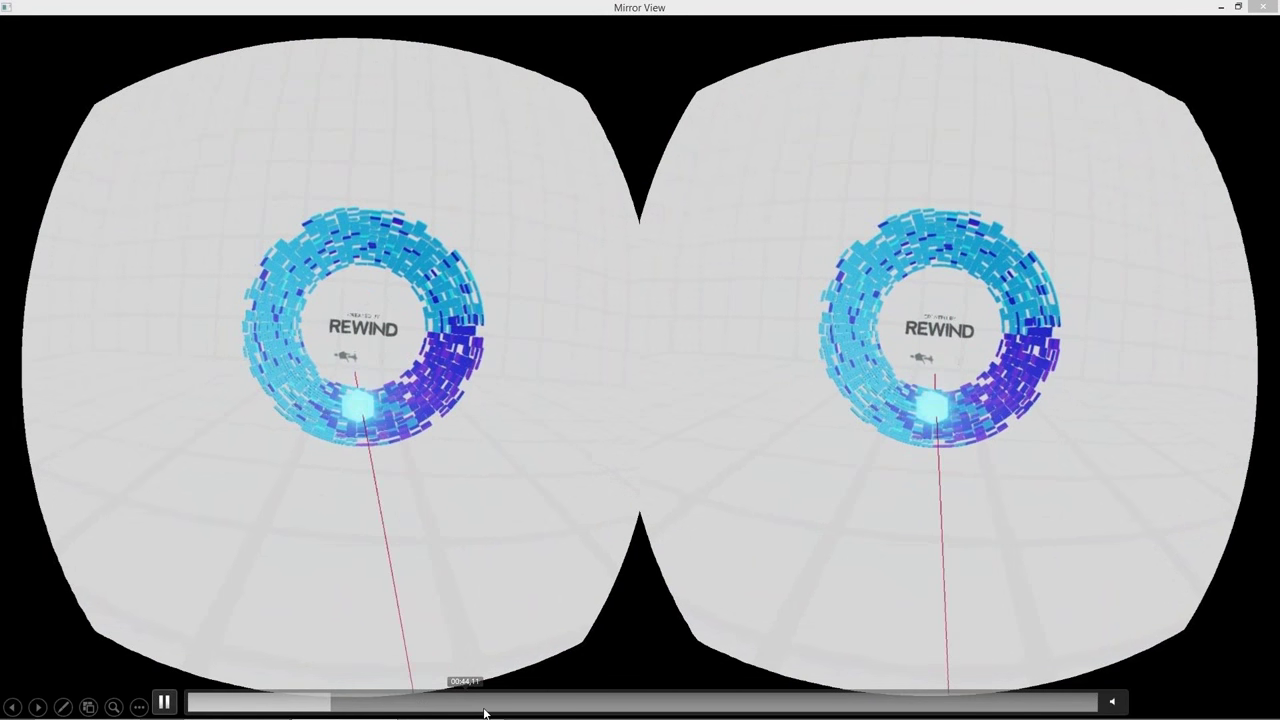
click(412, 705)
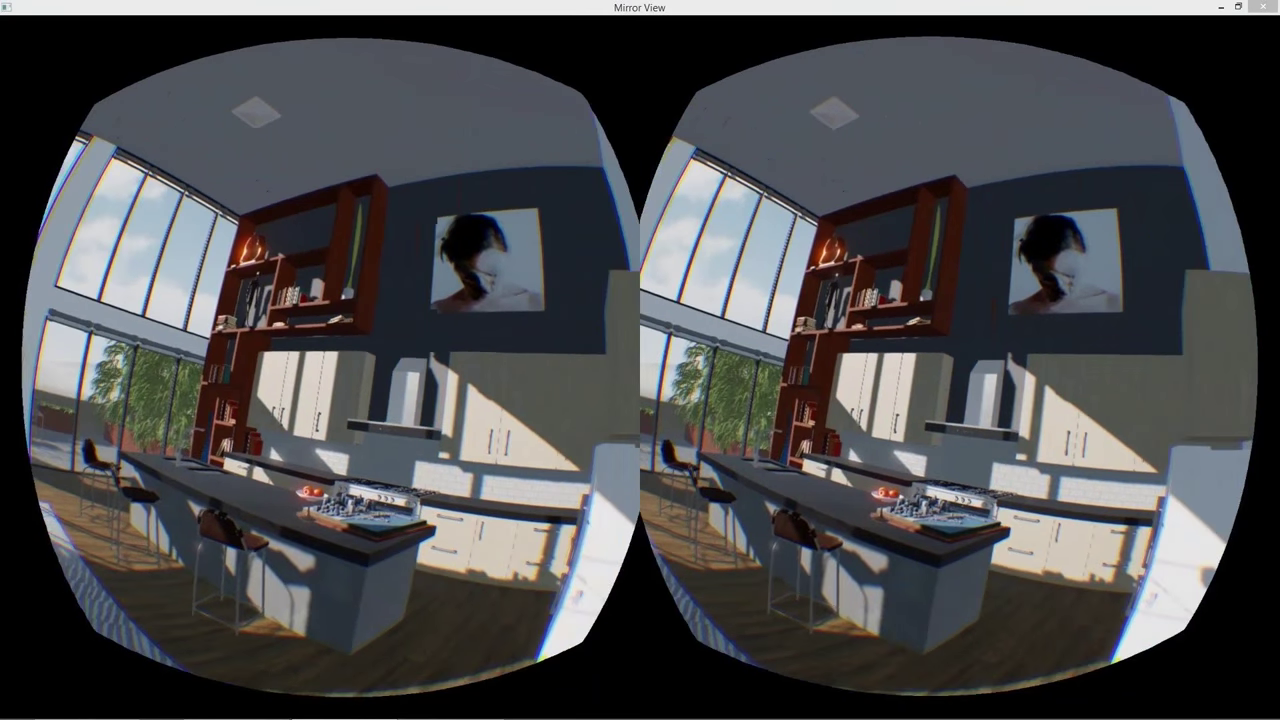
mouse_move(401, 636)
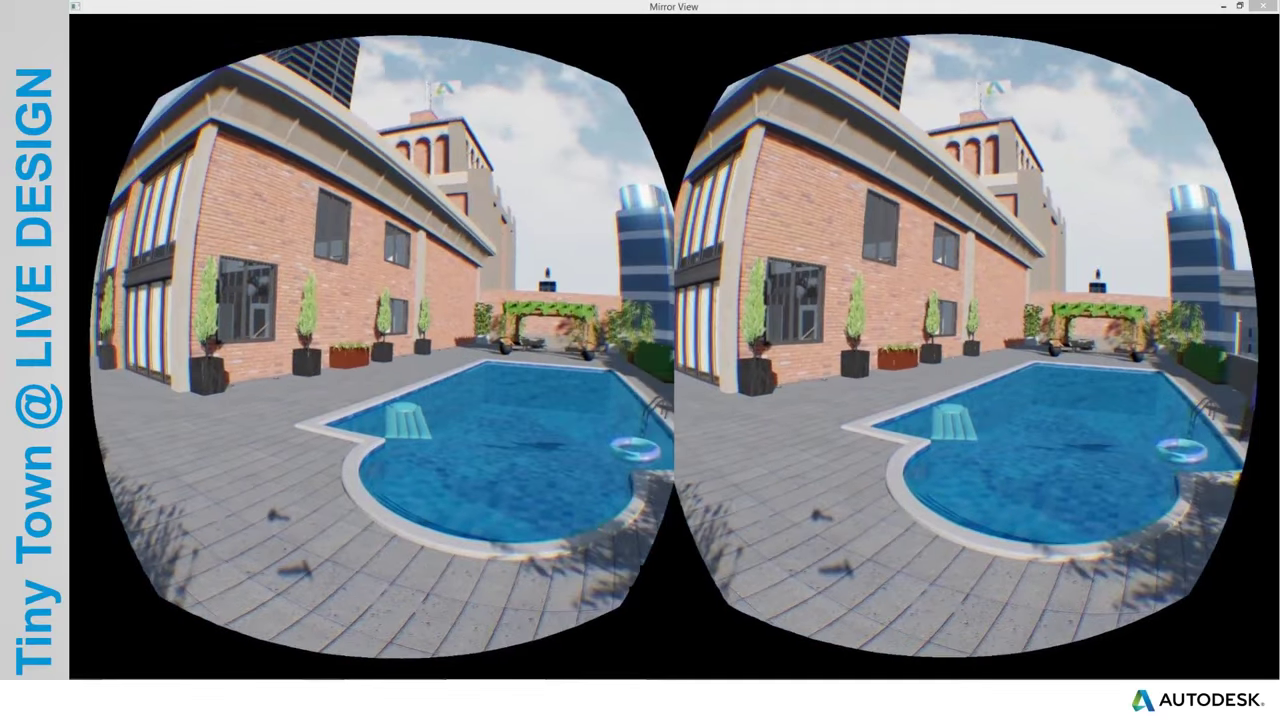
Step: Switch to the Stingray Project Manager and open the Interior level of the vr_valve project
key(alt+Tab)
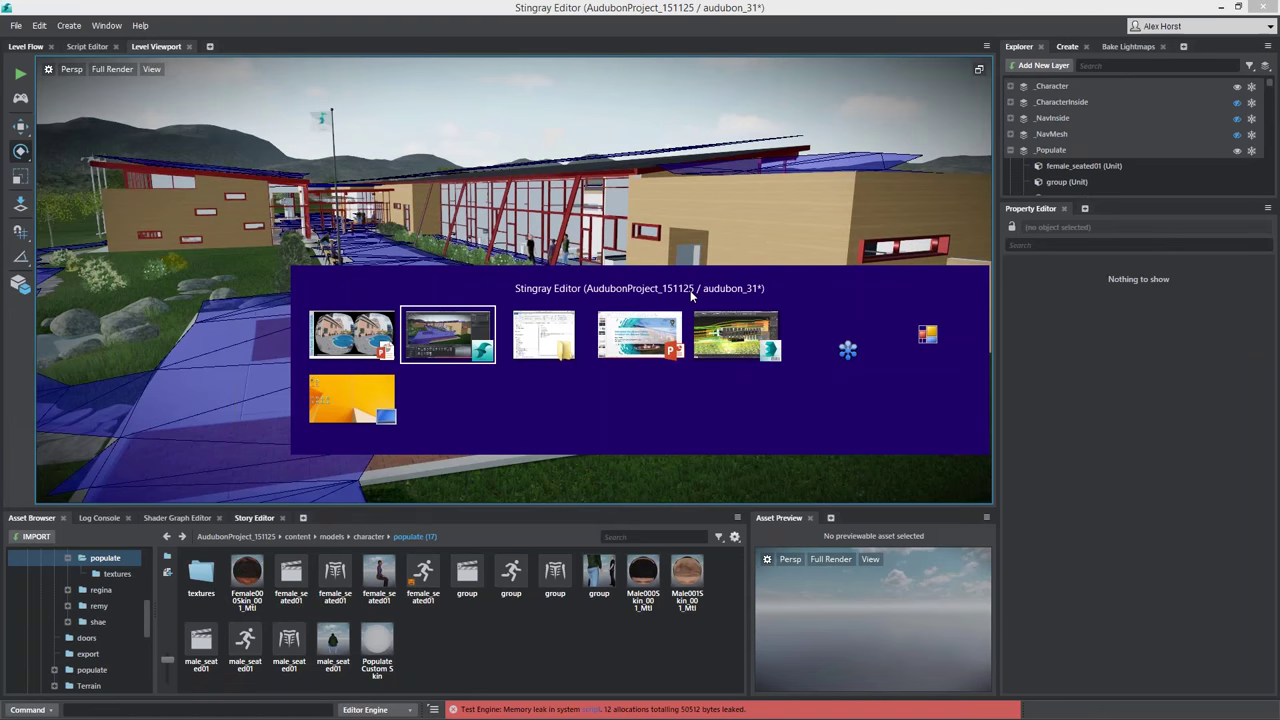
key(alt+Tab)
key(alt+Tab)
key(alt+shift+Tab)
key(alt+shift+Tab)
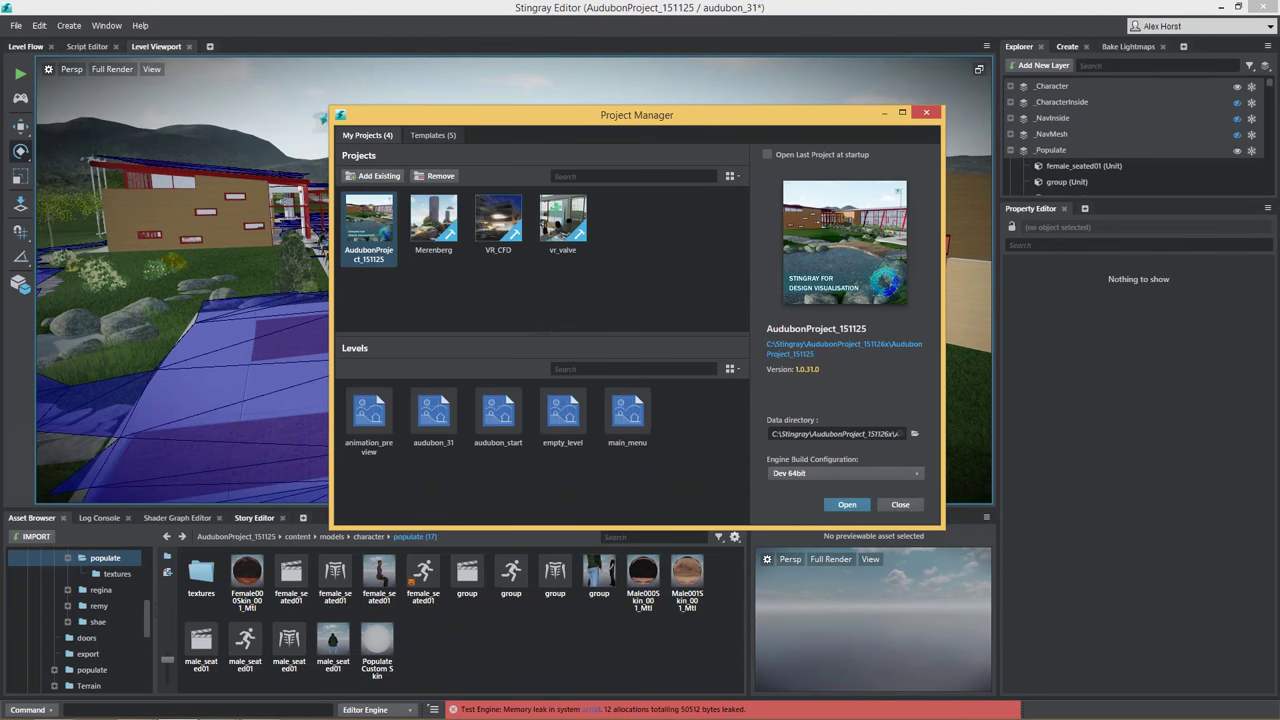
click(562, 222)
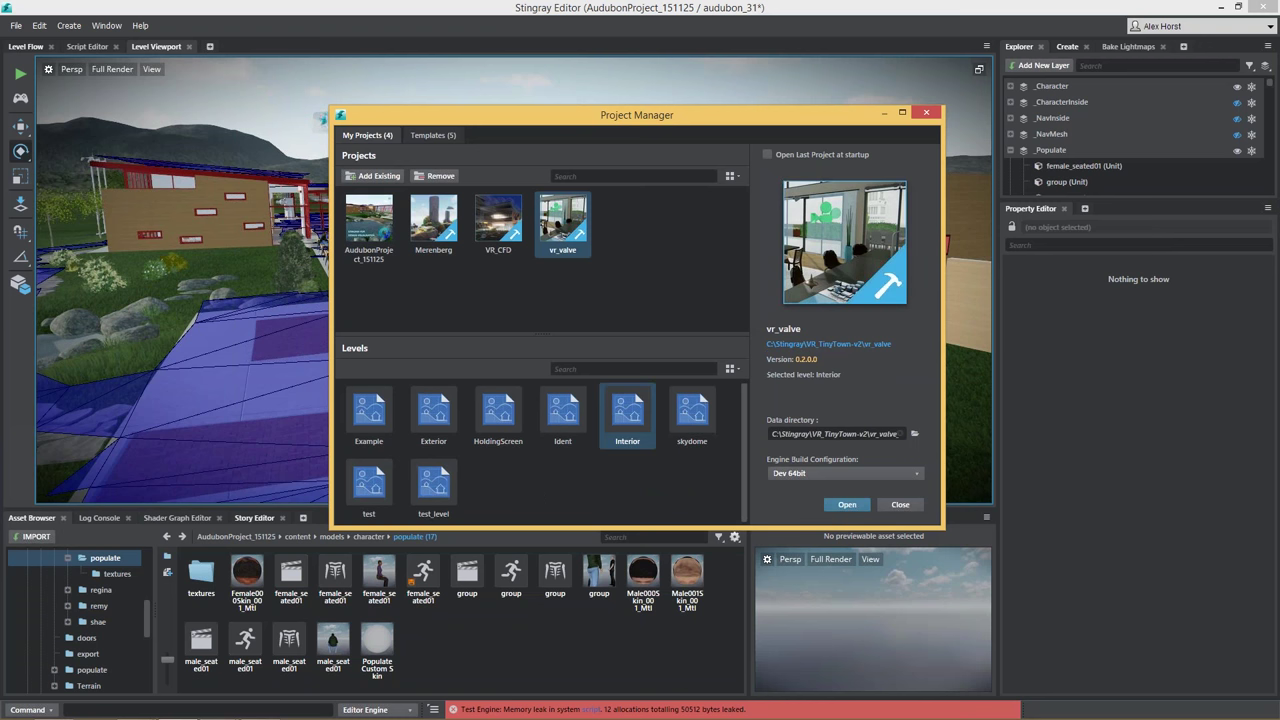
click(847, 505)
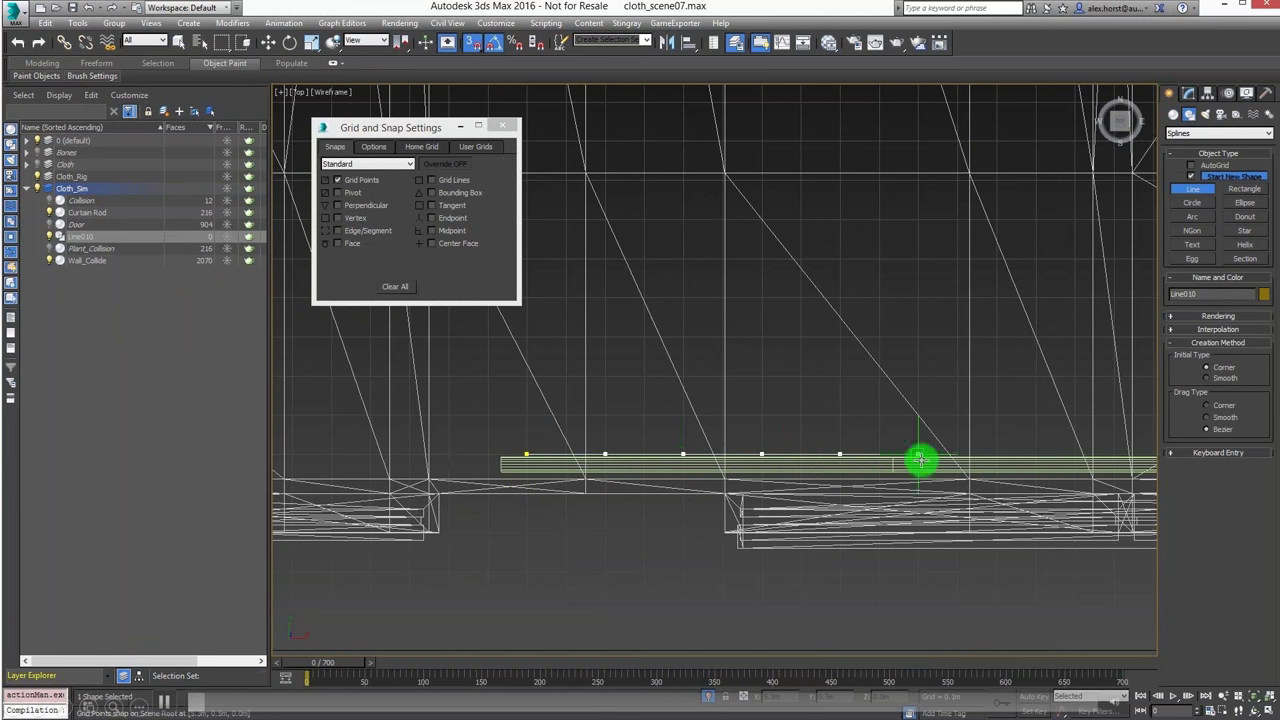
Step: Extend the new line with further evenly spaced, grid-snapped points parallel to the curtain rod in the Top view
click(920, 460)
click(995, 455)
middle_drag(1087, 450, 613, 452)
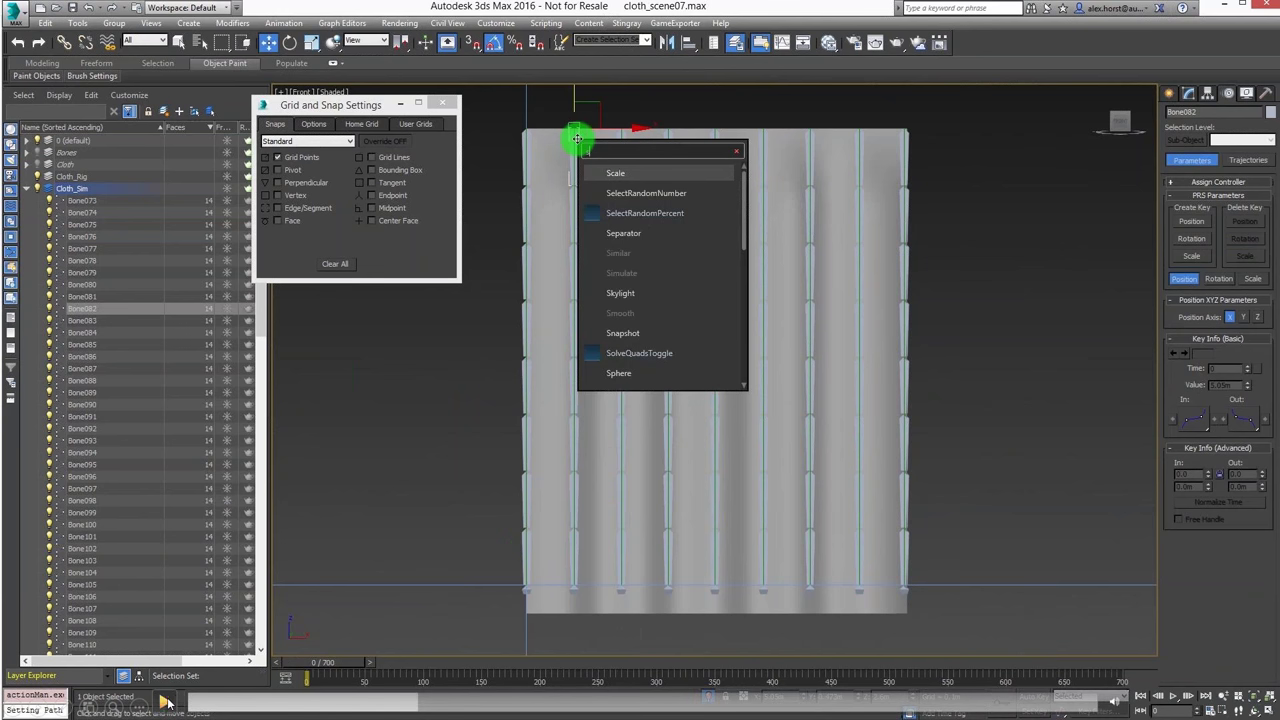
click(166, 702)
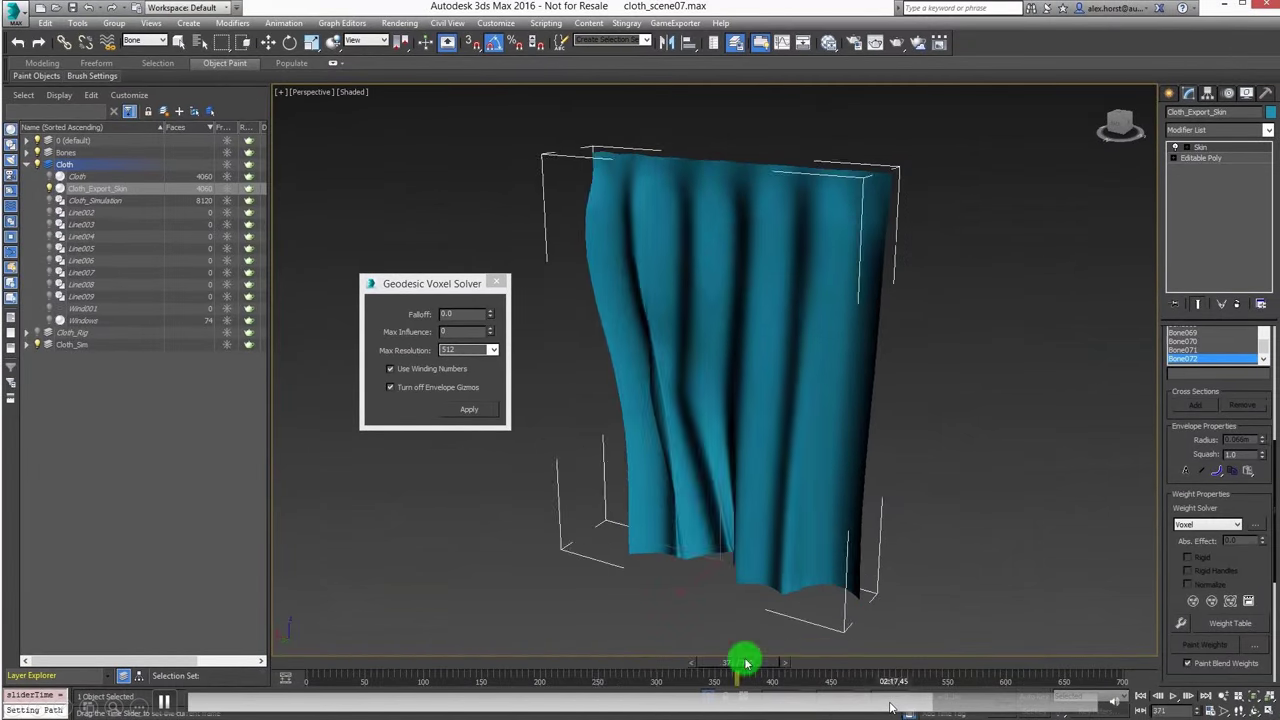
Step: Close the Geodesic Voxel Solver and open the Game Exporter with its animation clip settings
drag(745, 662, 512, 662)
click(496, 283)
click(676, 23)
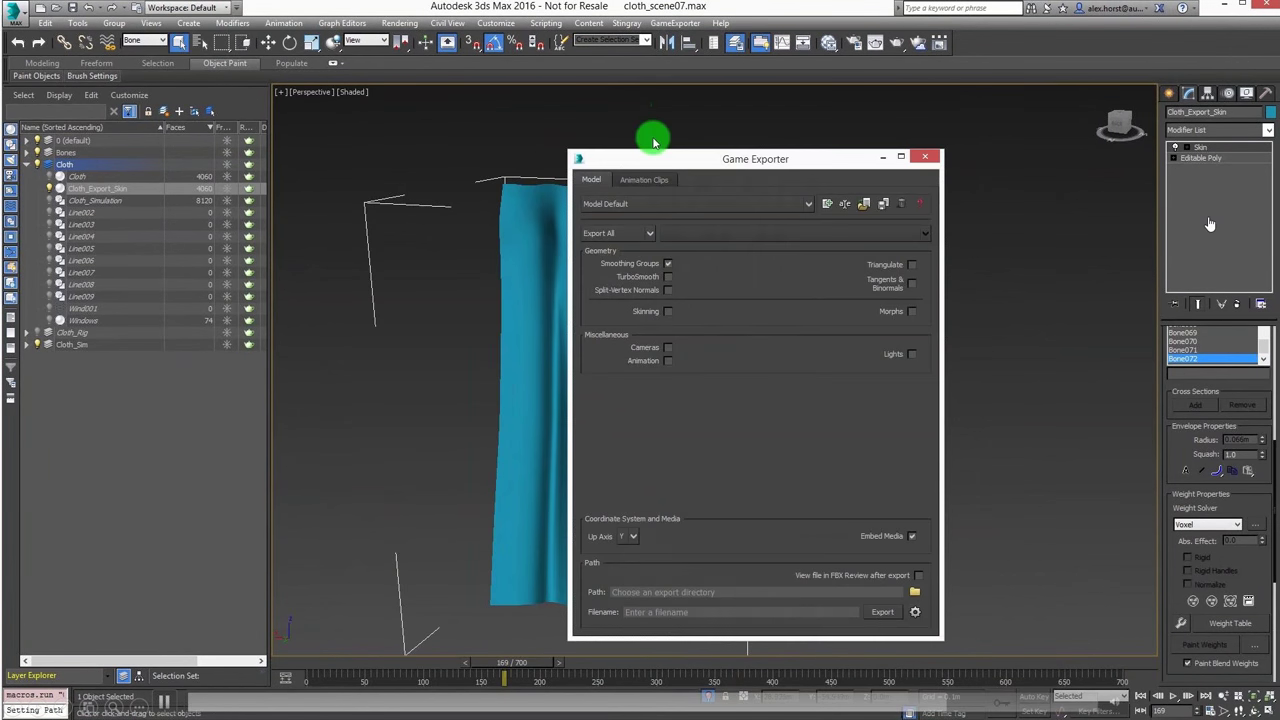
drag(651, 137, 126, 151)
click(137, 157)
Step: Add the animation clips Curtain_Idle for frames 50 to 100 and Curtain_FadeIn for frames 115 to 150
drag(512, 664, 383, 669)
click(358, 266)
click(203, 265)
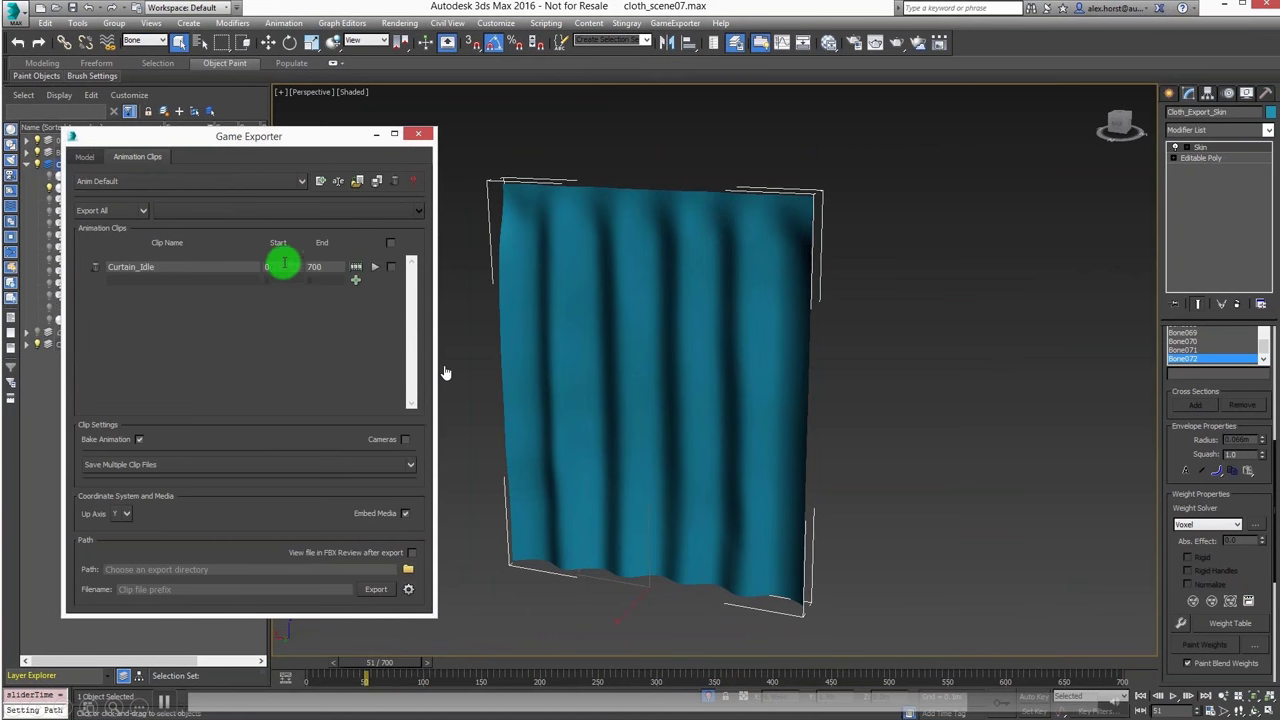
drag(368, 665, 525, 678)
click(227, 280)
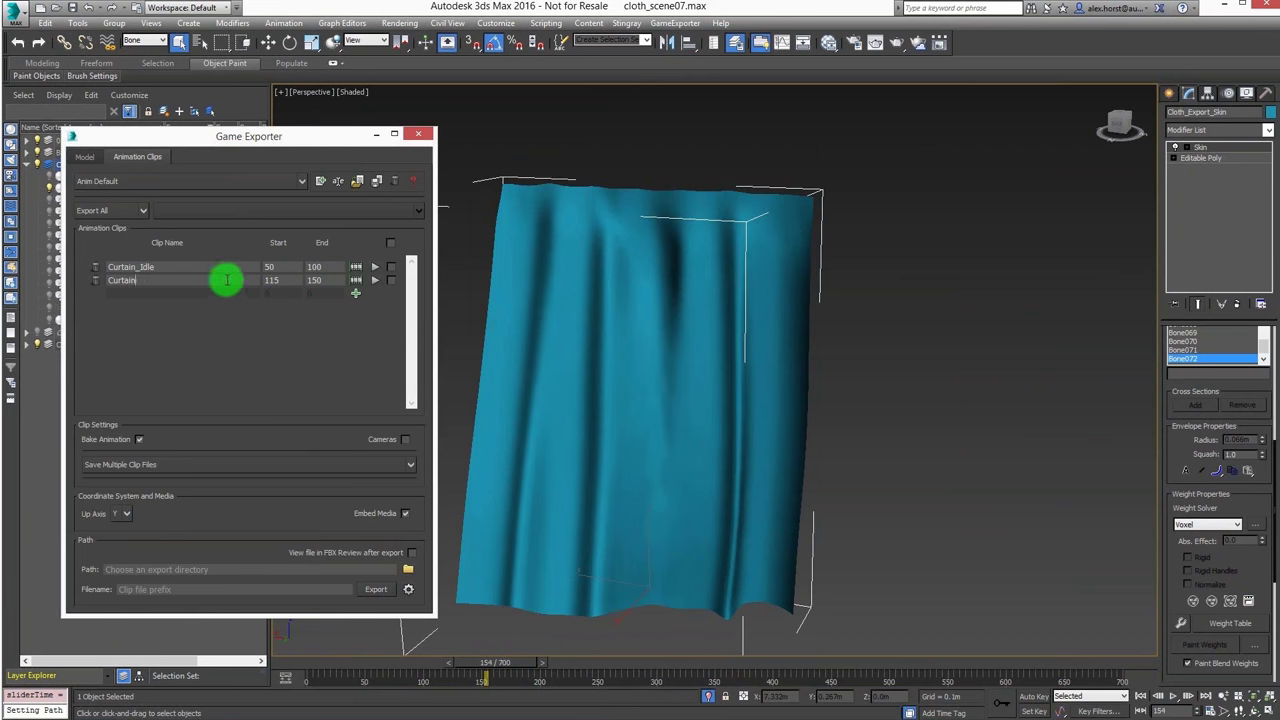
Step: Add a third animation clip named Curtain_Blowing that covers frames 350 to 575
click(355, 298)
drag(484, 664, 979, 665)
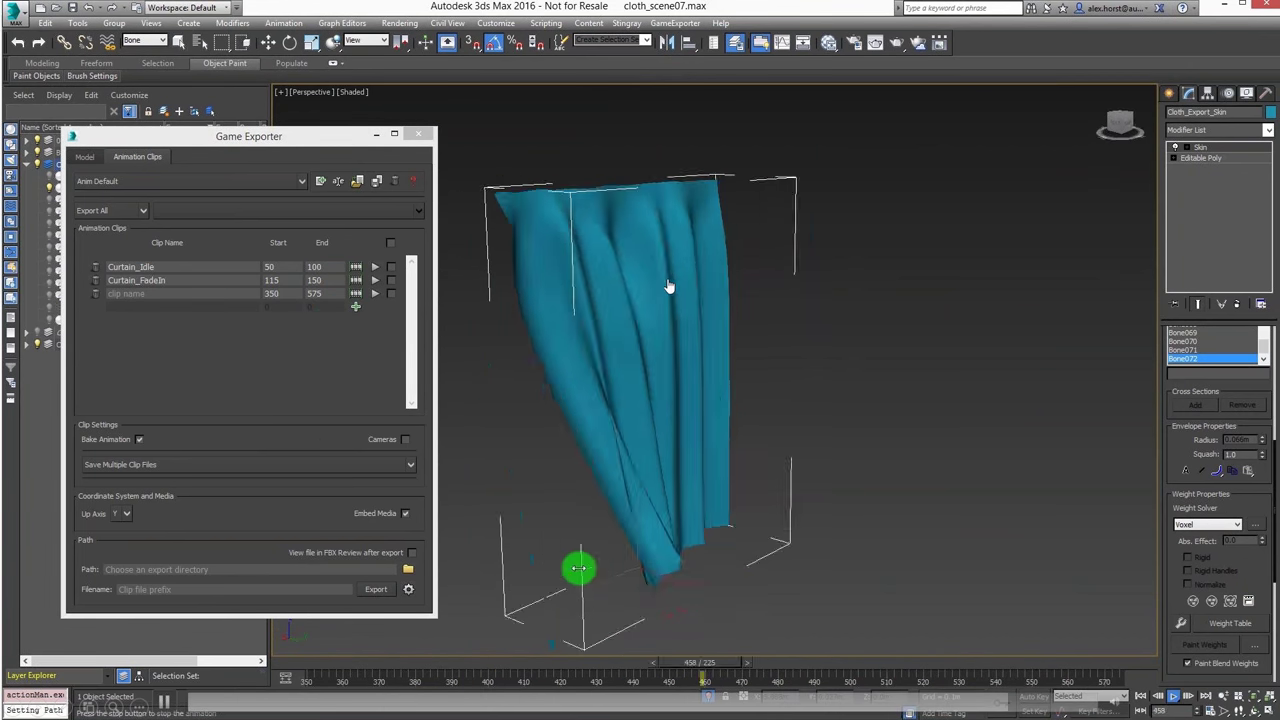
click(157, 293)
text(Curtain_Blowing)
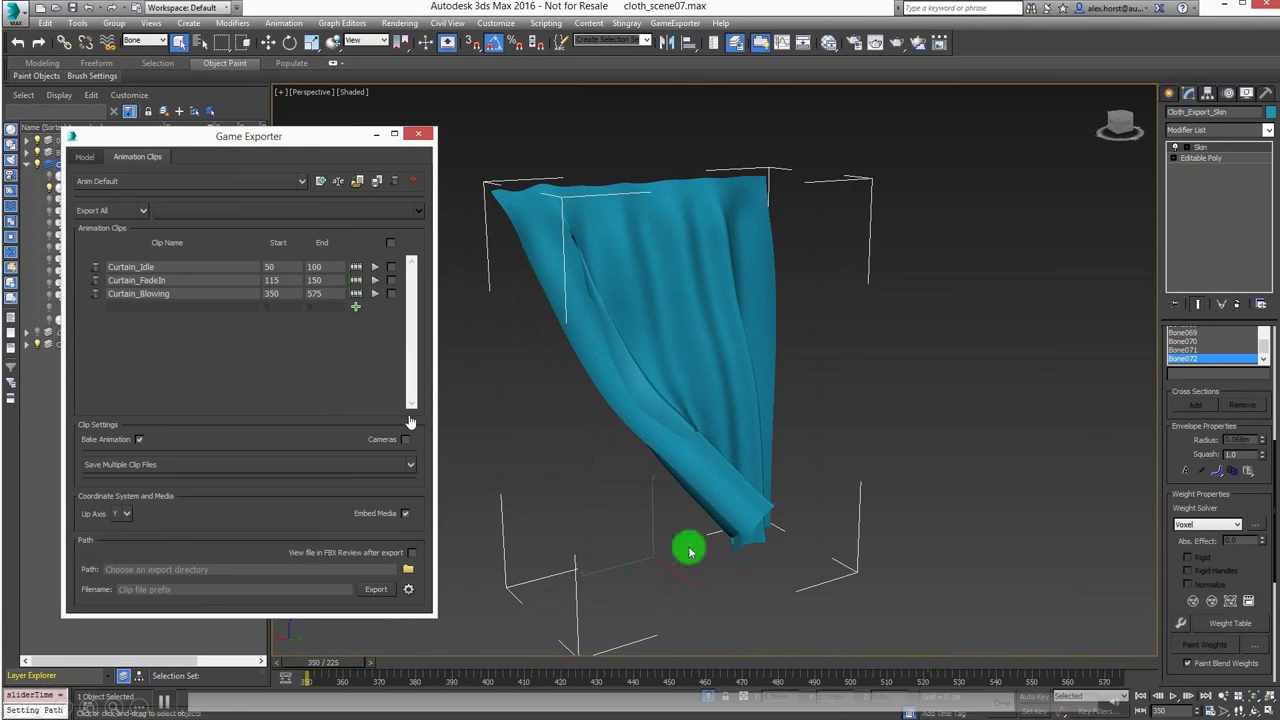
Step: Add a fourth animation clip named Curtain_FadeOut that covers frames 575 to 610
drag(623, 666, 727, 686)
click(355, 306)
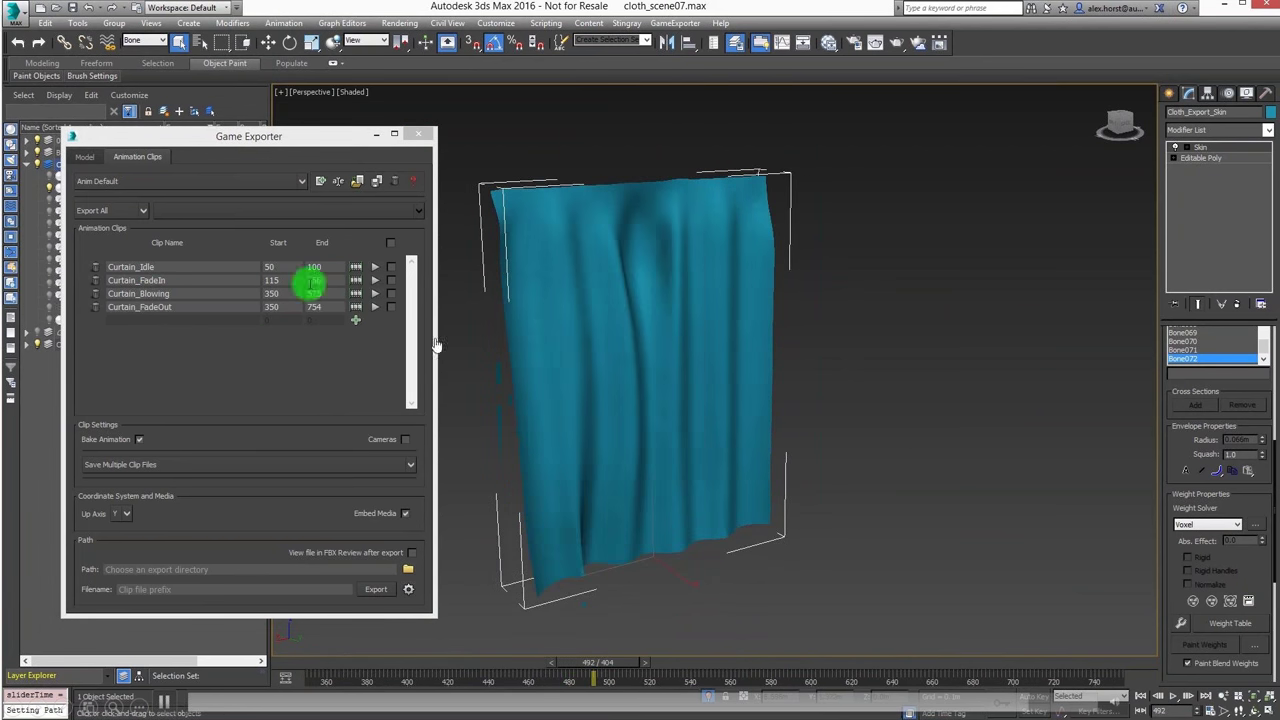
click(835, 675)
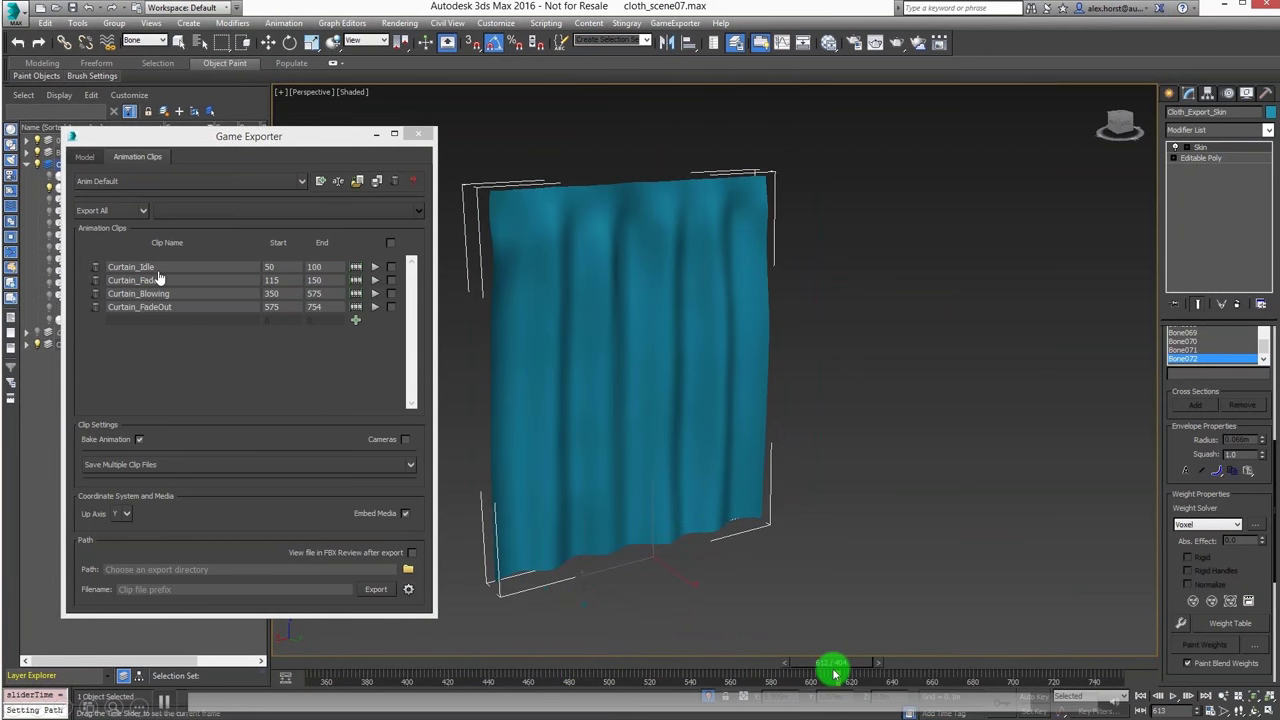
Step: Rename the clips Idle, FadeIn, Blowing and FadeOut, and export the selection, Z up with filename prefix Curtain_, to E:/P4/vr_valve_new/curtain
click(376, 180)
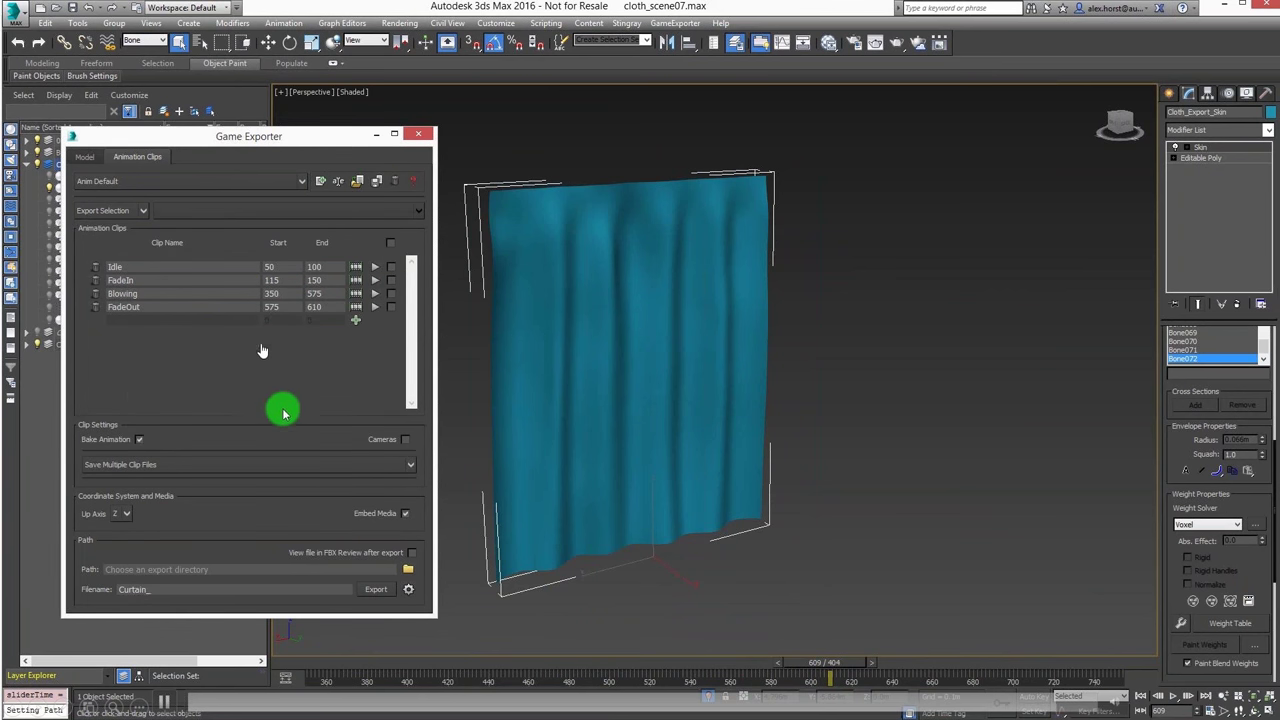
click(408, 569)
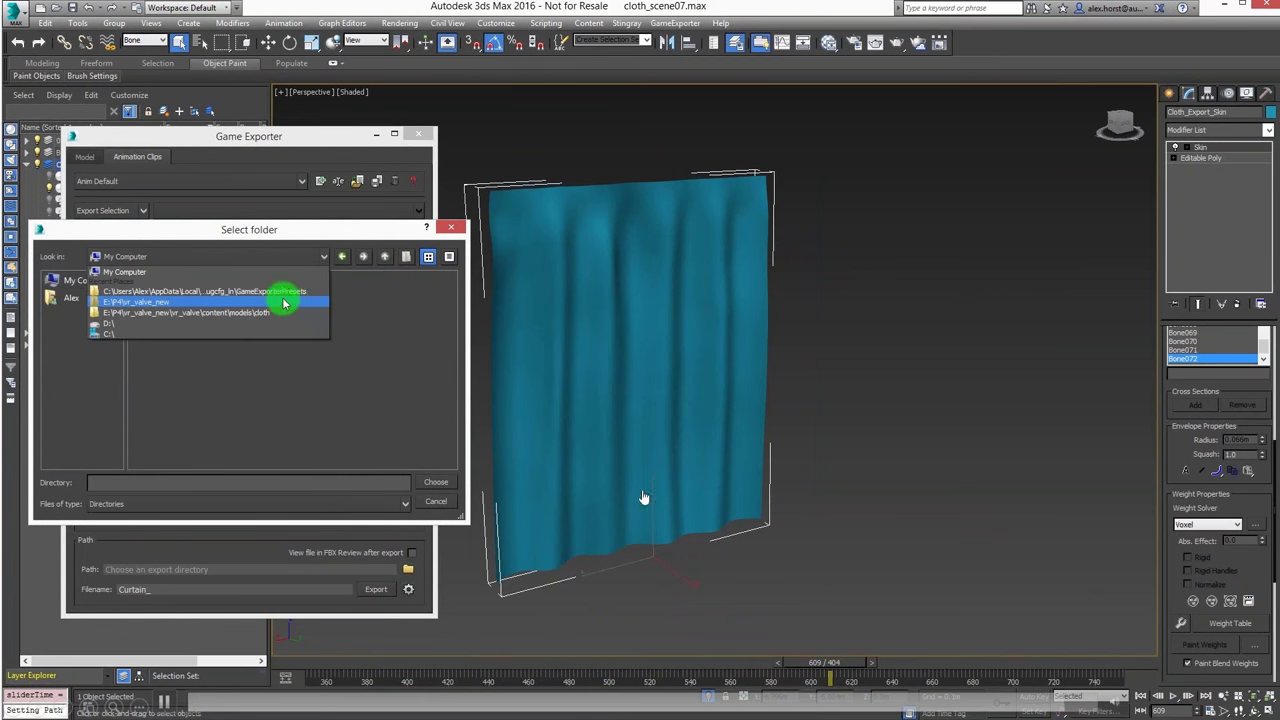
double_click(286, 294)
click(408, 256)
click(436, 482)
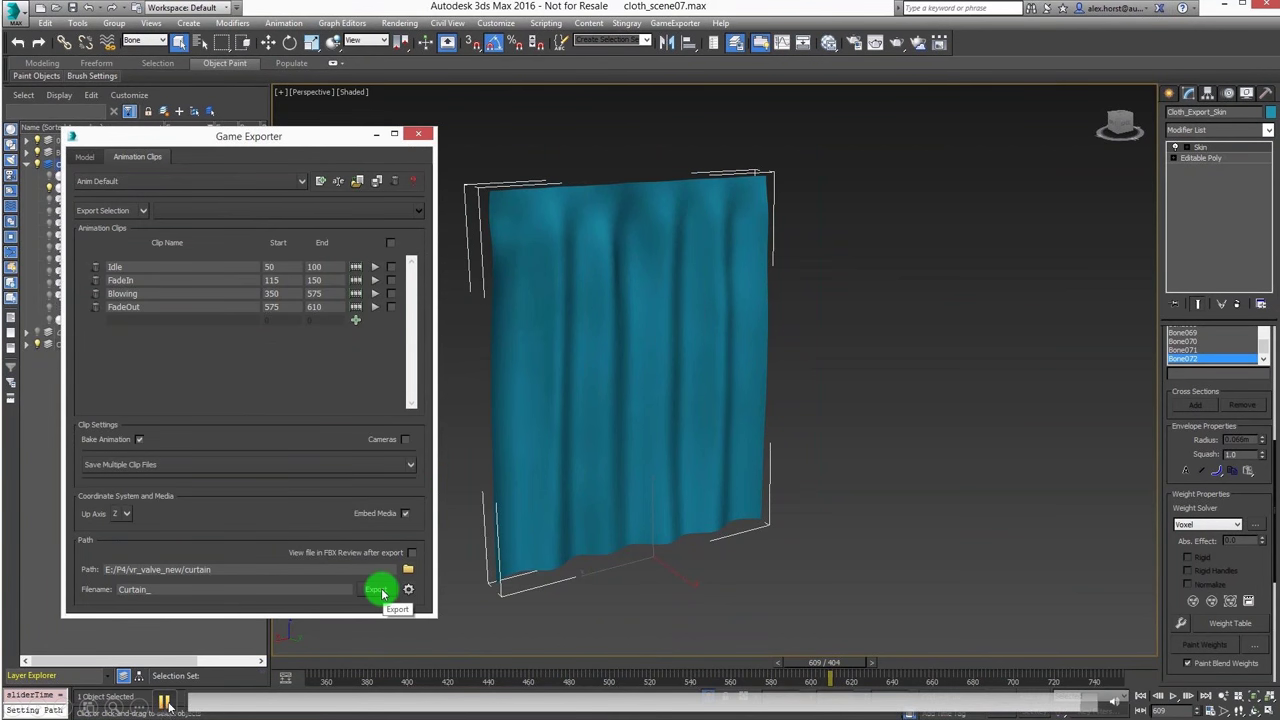
click(382, 594)
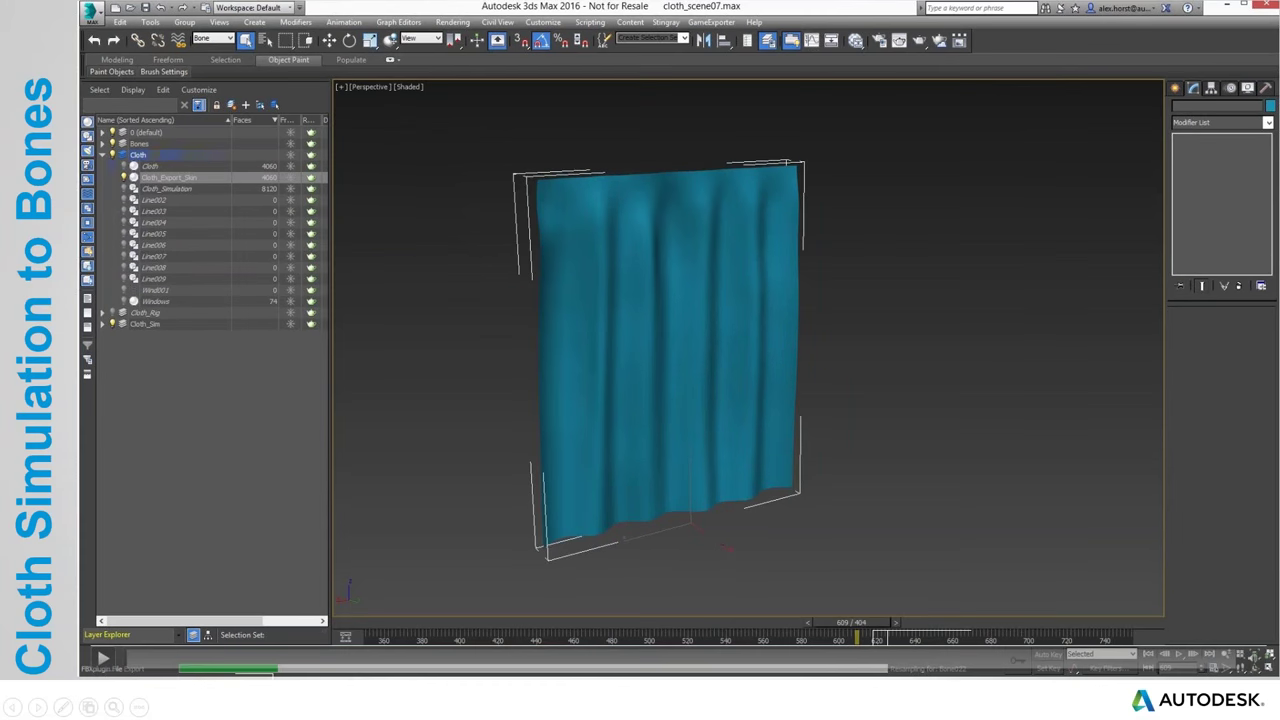
Step: Switch to the Stingray Editor with the vr_valve Interior level and enlarge the level viewport
key(alt+Tab)
key(alt+Tab)
key(alt+Tab)
key(alt+shift+Tab)
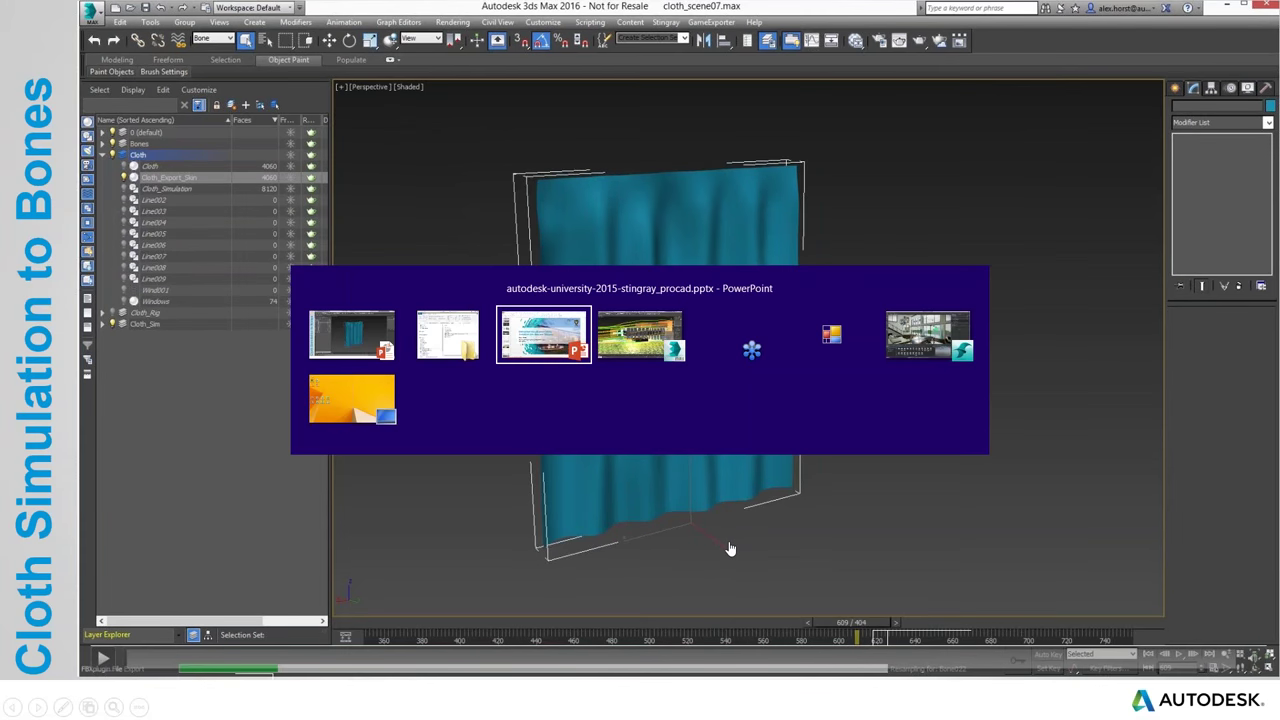
key(alt+Tab)
key(alt+Tab)
key(alt+Tab)
key(alt+Tab)
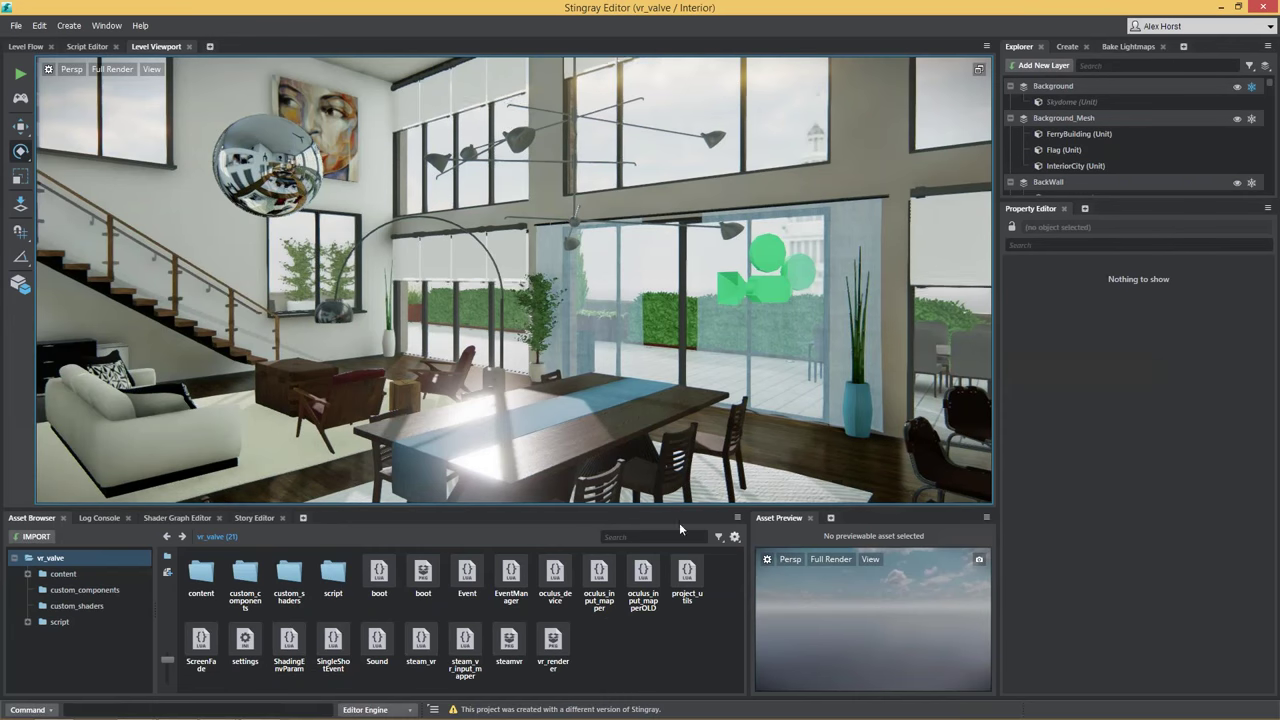
drag(660, 507, 642, 636)
Step: Open the M_PenthouseFloor material of the Structure unit and set its RoughnessHigh to 0.19
scroll(678, 432, up, 3)
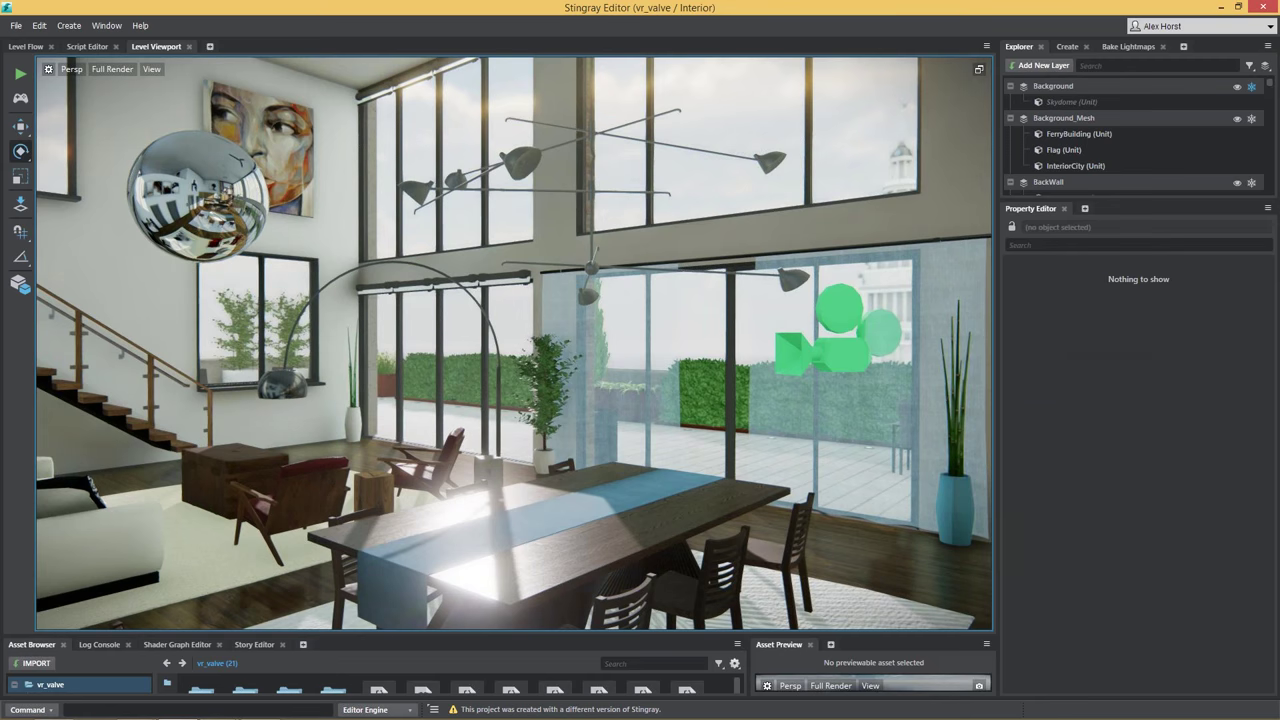
right_drag(520, 509, 740, 580)
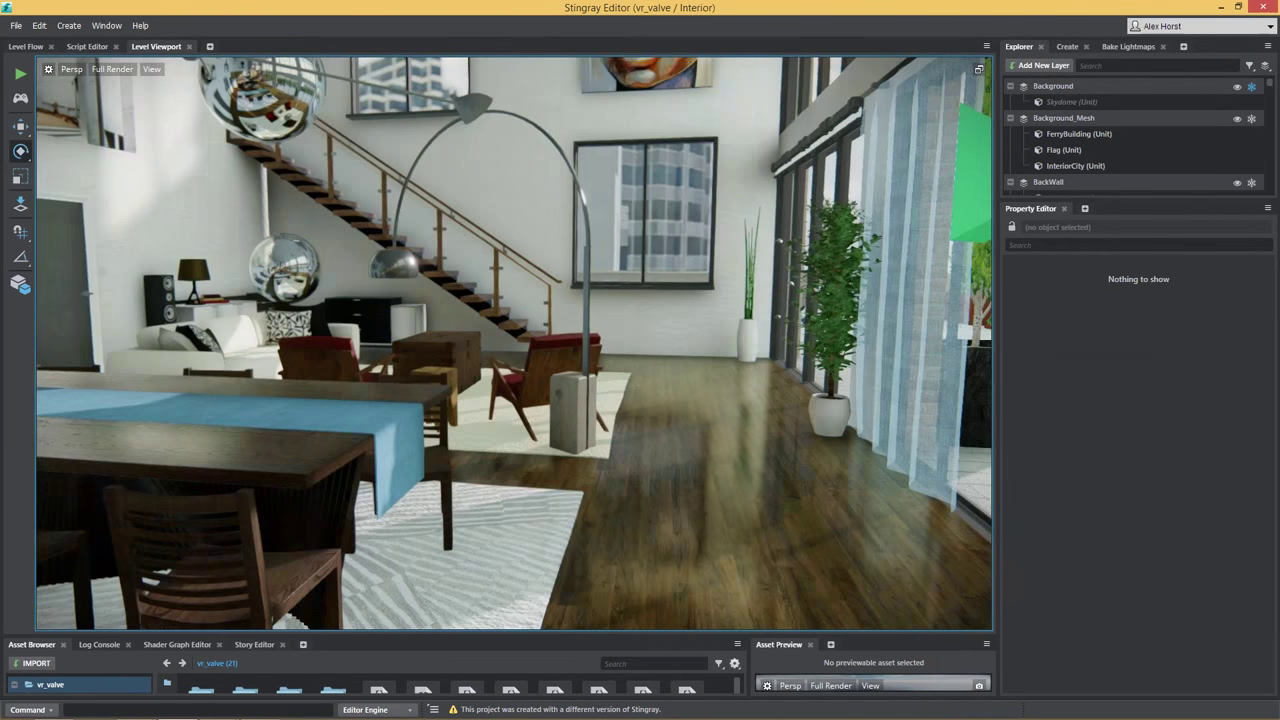
right_drag(514, 343, 630, 350)
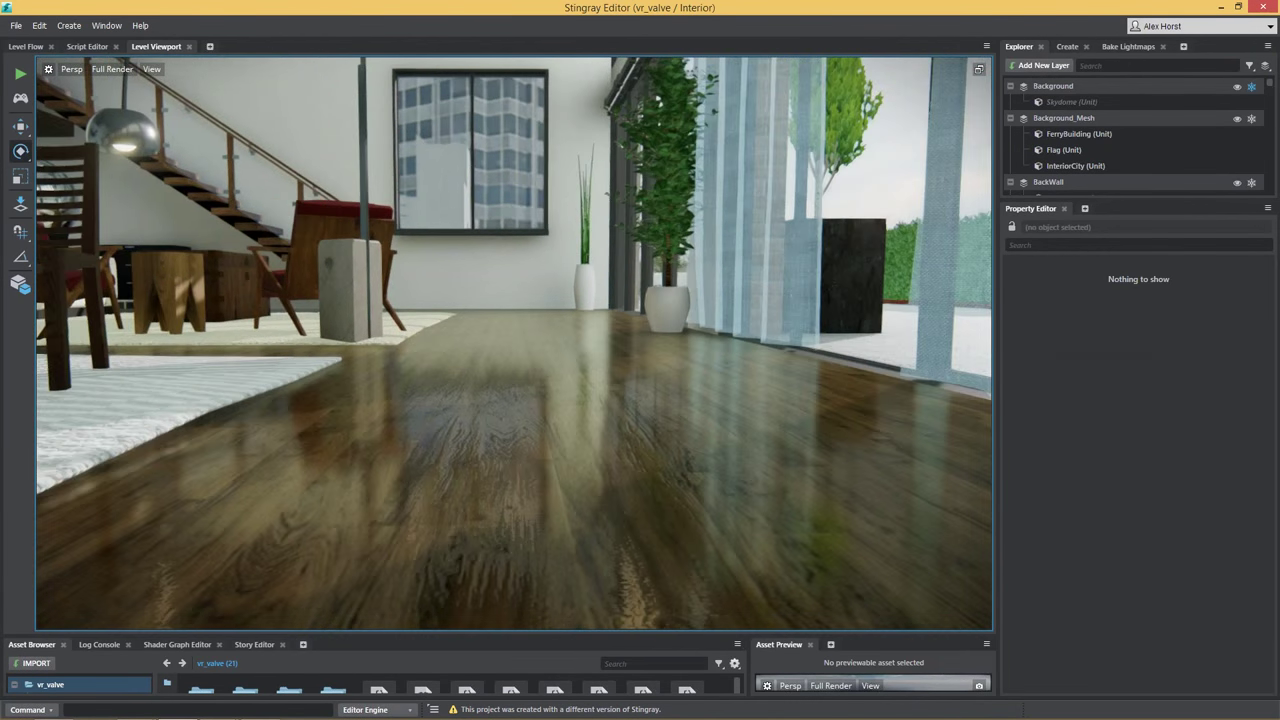
click(530, 510)
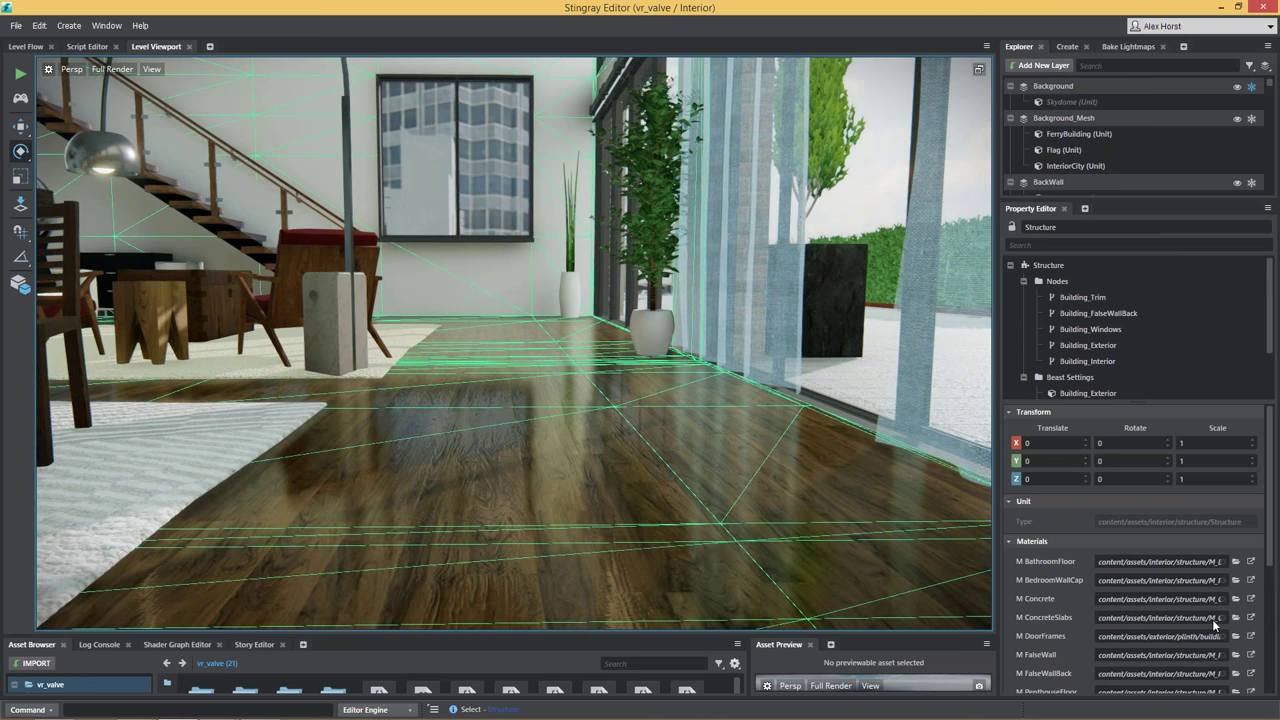
scroll(1212, 619, down, 2)
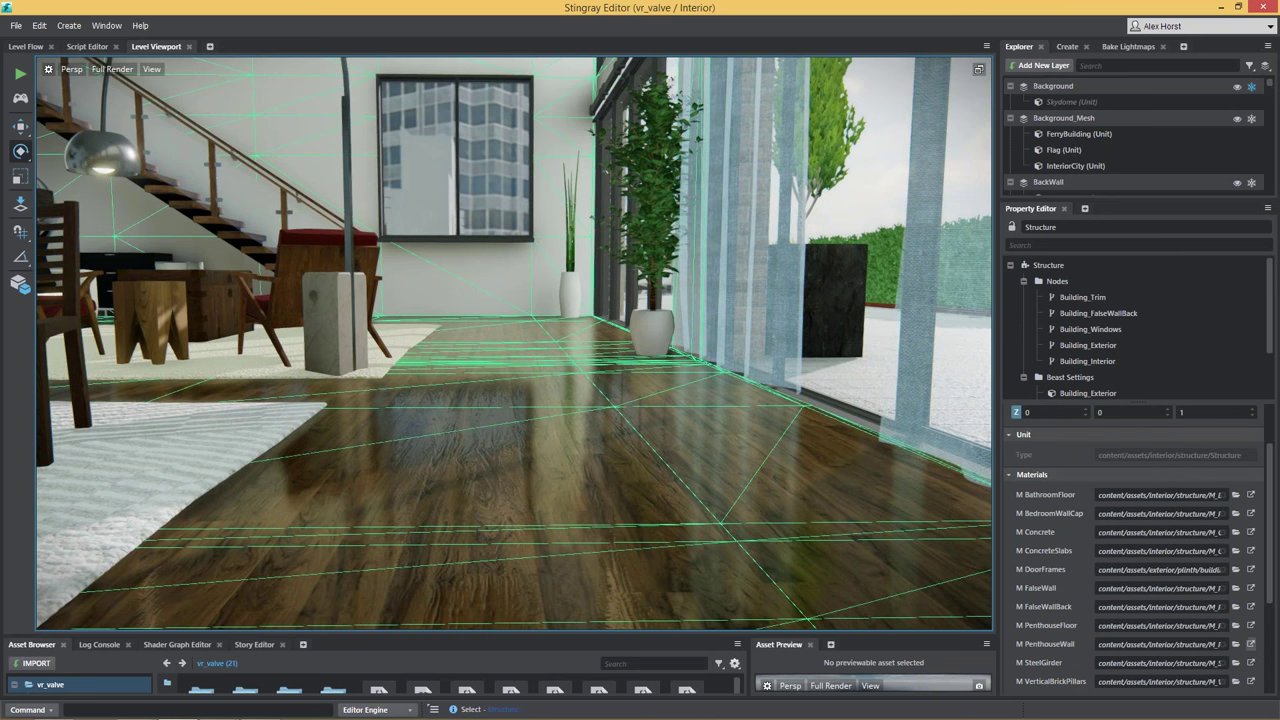
click(1250, 625)
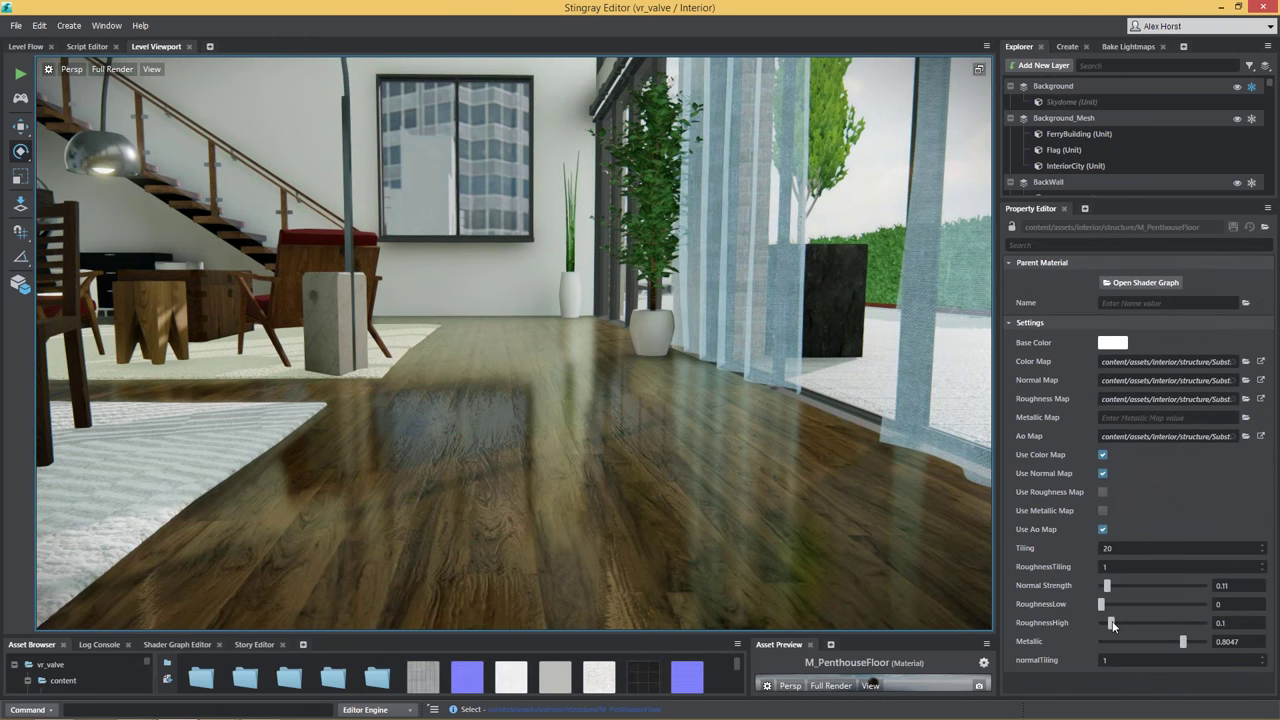
mouse_move(1125, 627)
mouse_down()
mouse_move(1105, 628)
mouse_move(1120, 630)
mouse_up()
Step: Enlarge the asset browser and run the vr_valve project without saving the changes to M_PenthouseFloor
right_drag(514, 343, 700, 220)
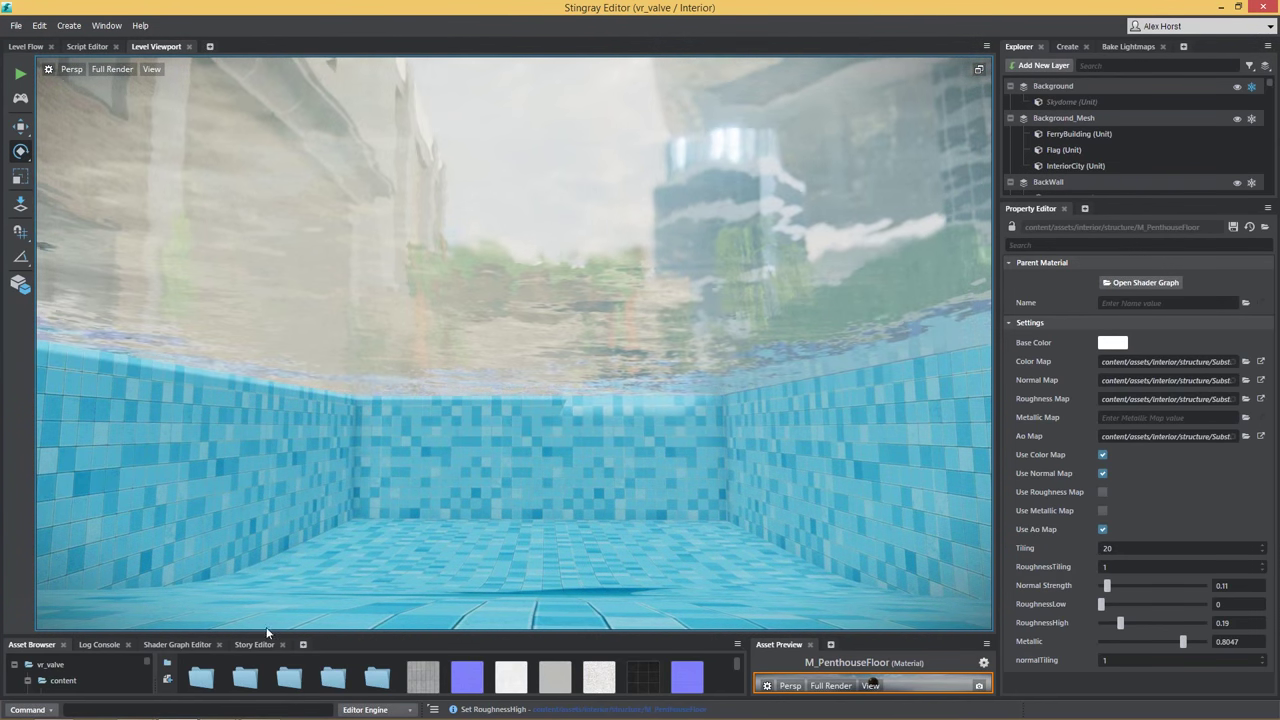
drag(540, 636, 540, 561)
right_drag(712, 287, 697, 344)
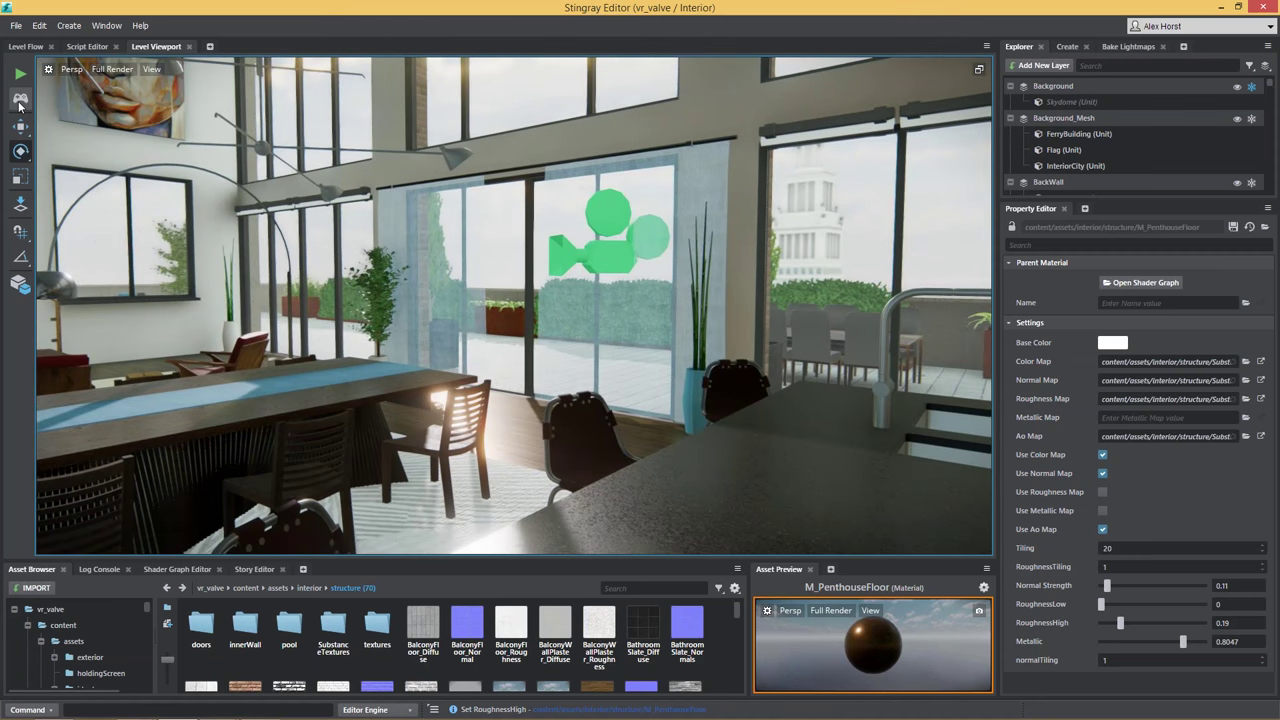
click(20, 100)
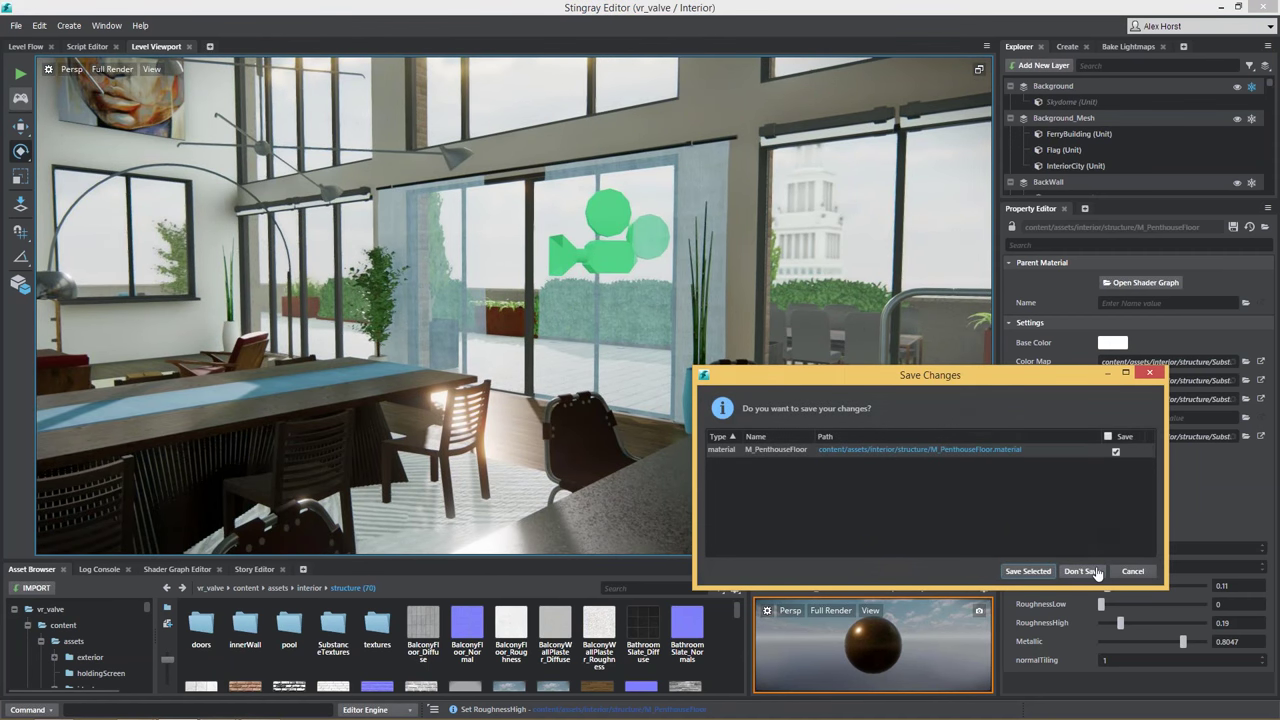
click(1080, 571)
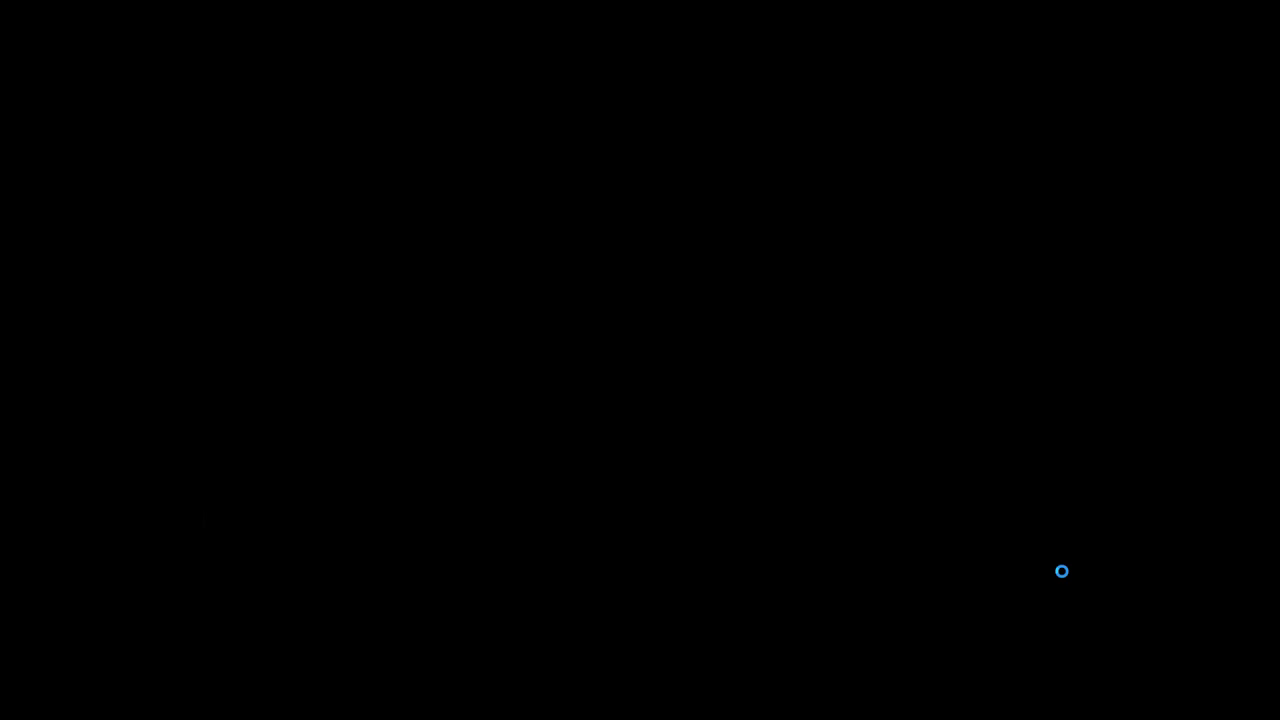
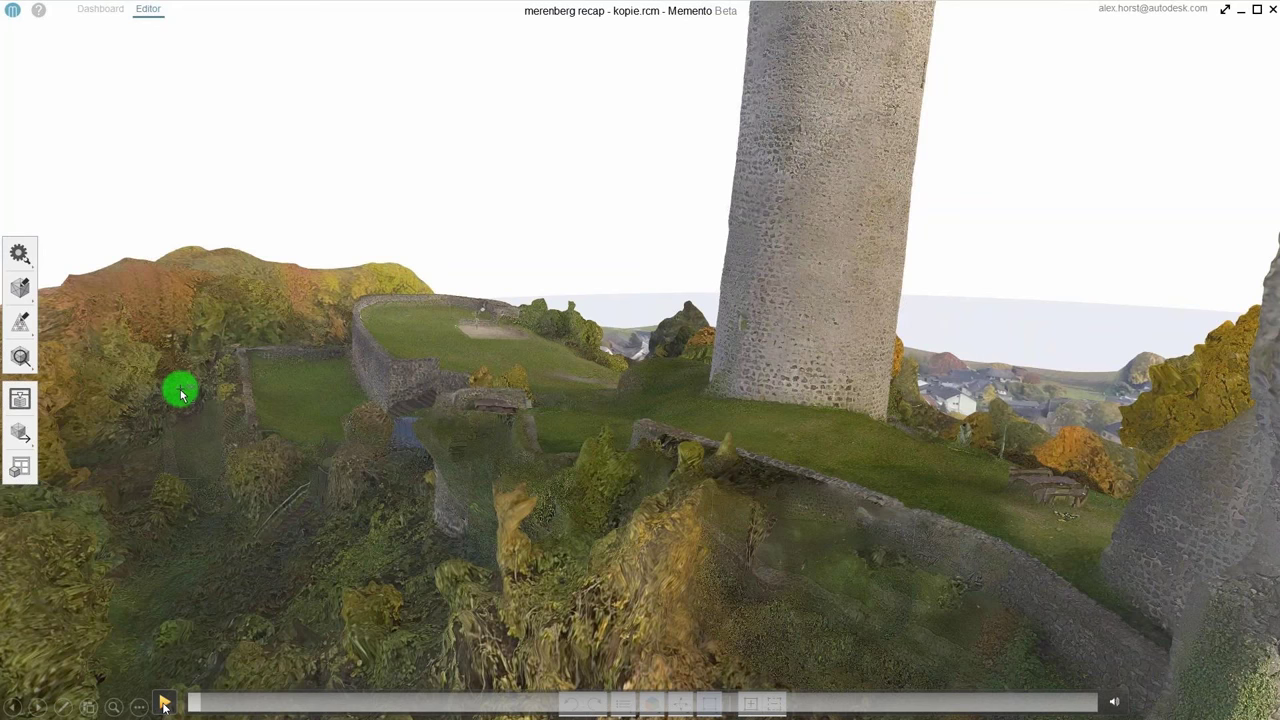
Step: Play the Project Memento slide video of the Merenberg castle scan up to the model's export options
click(164, 704)
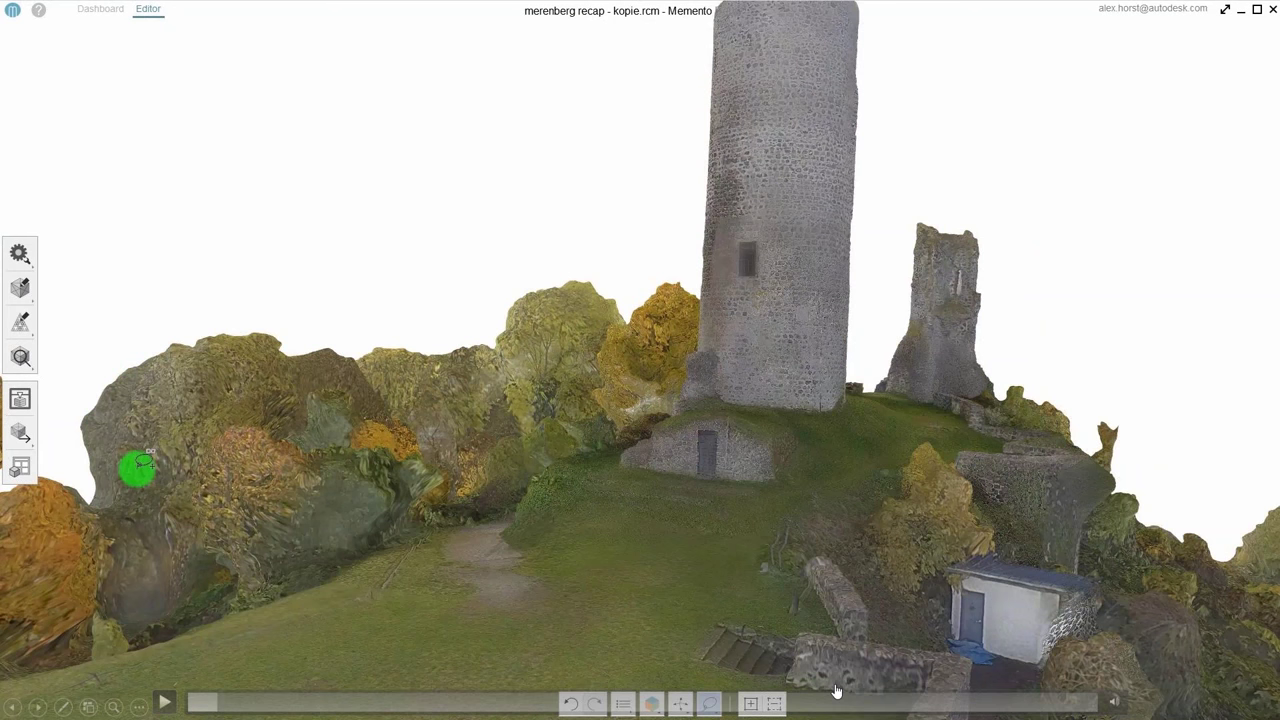
click(20, 433)
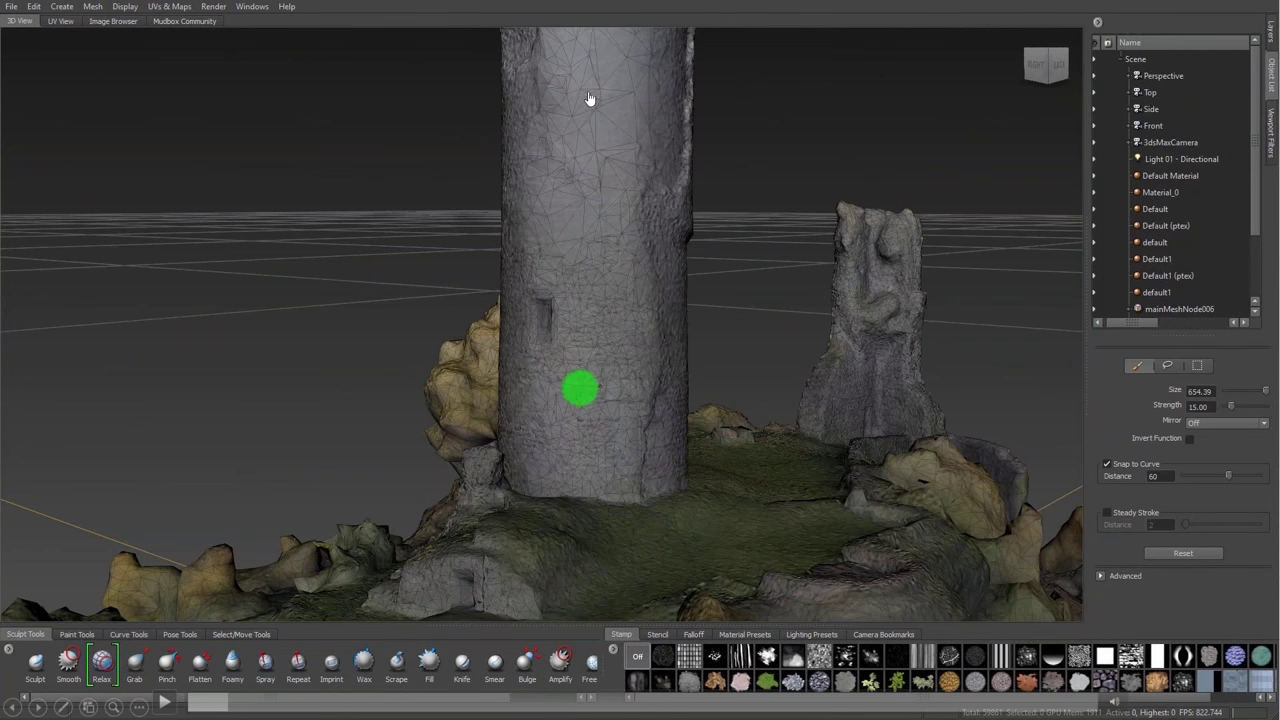
Step: Play and pause the Mudbox part of the slide video to examine the castle mesh's retopology
click(164, 703)
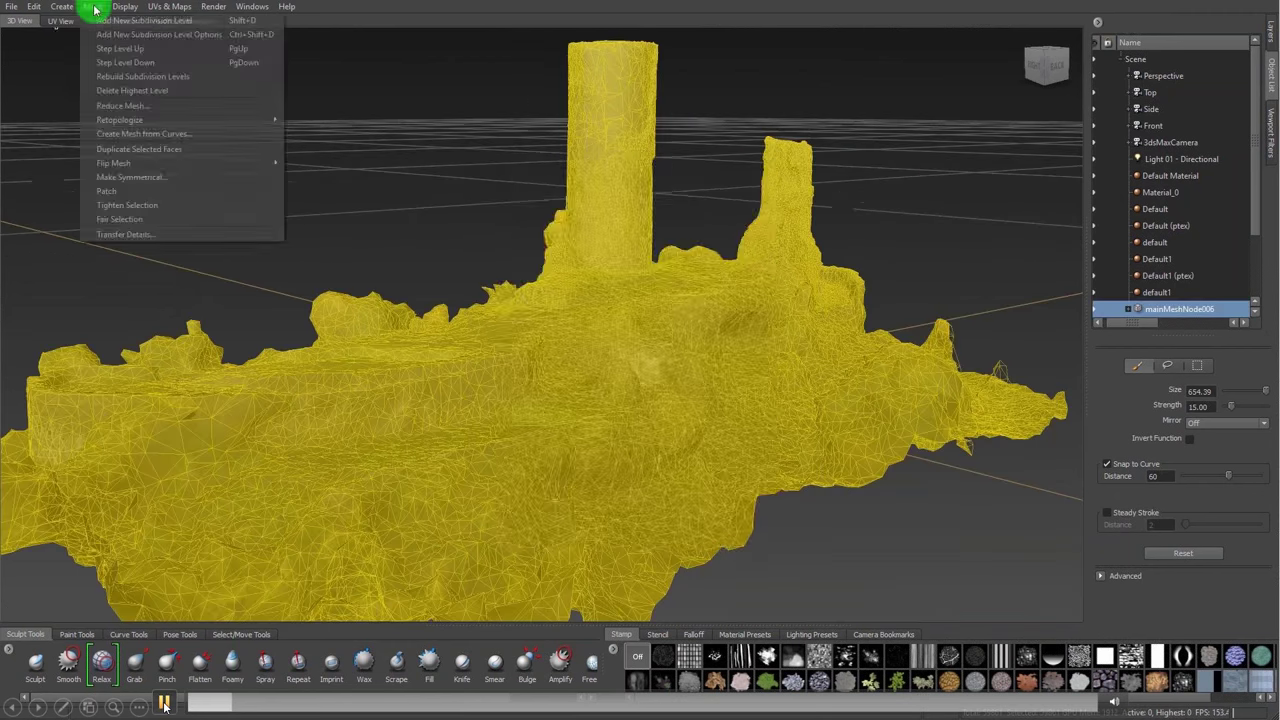
click(164, 703)
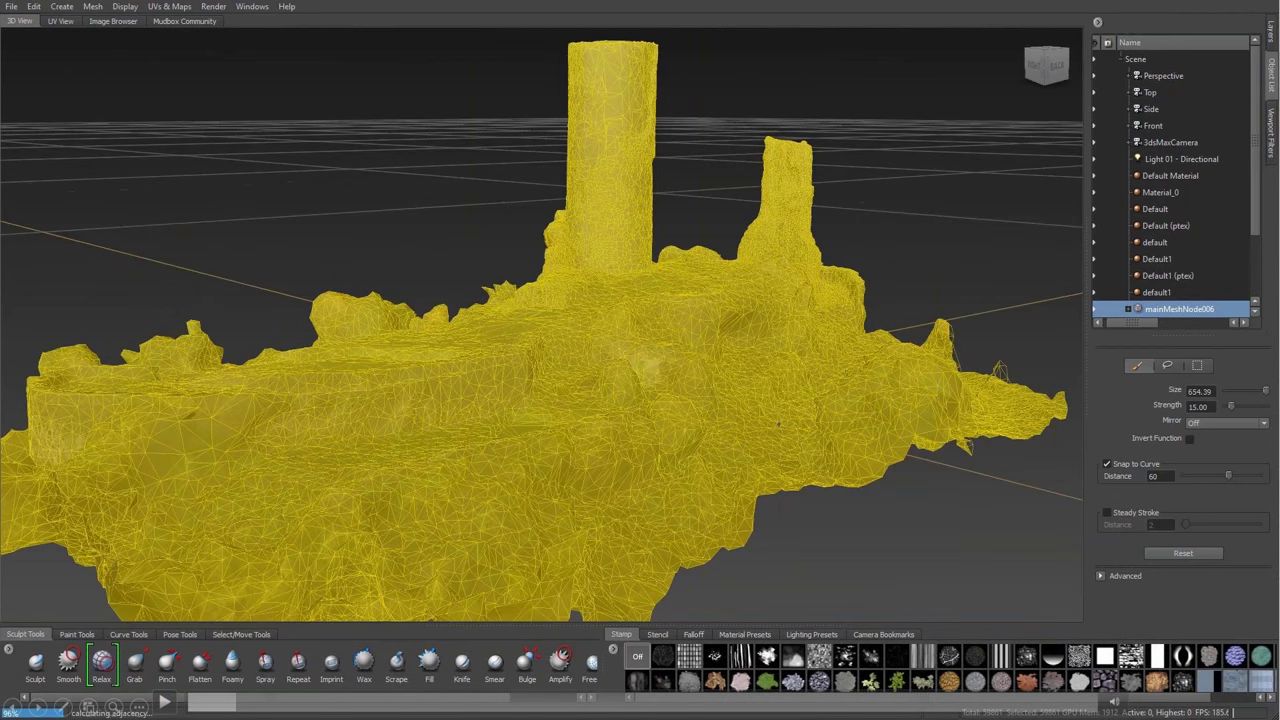
click(164, 703)
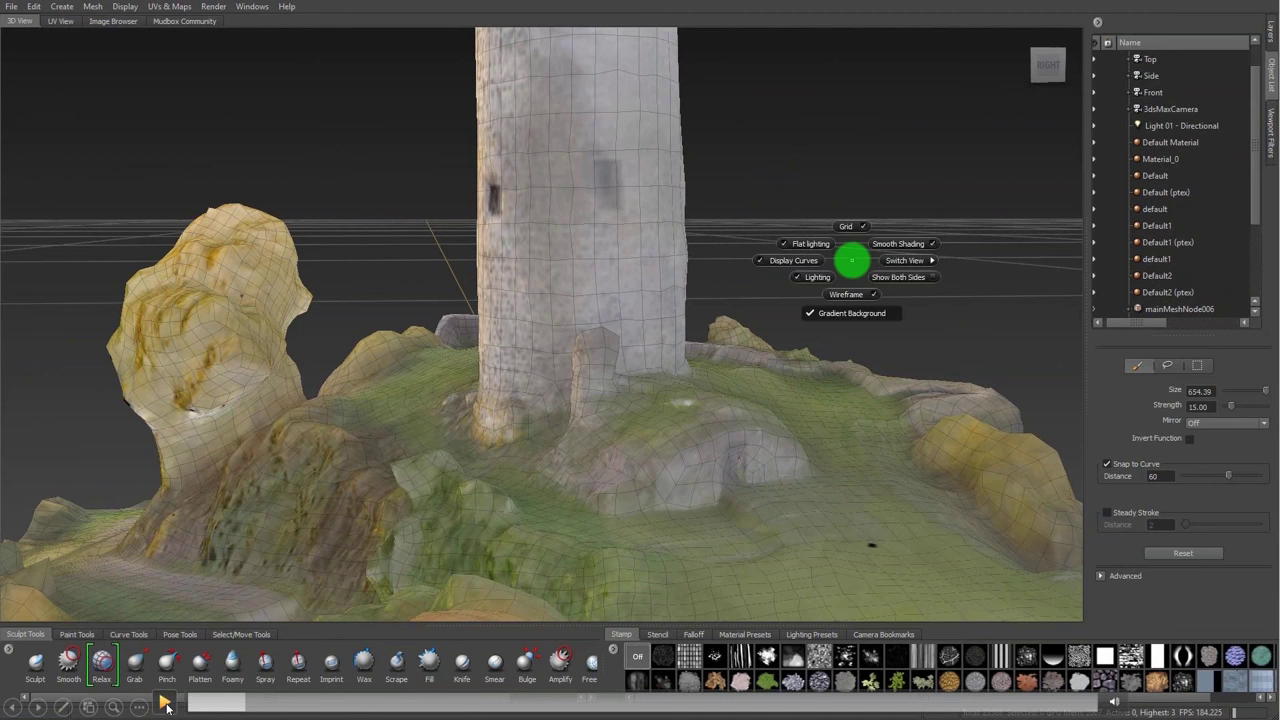
click(165, 706)
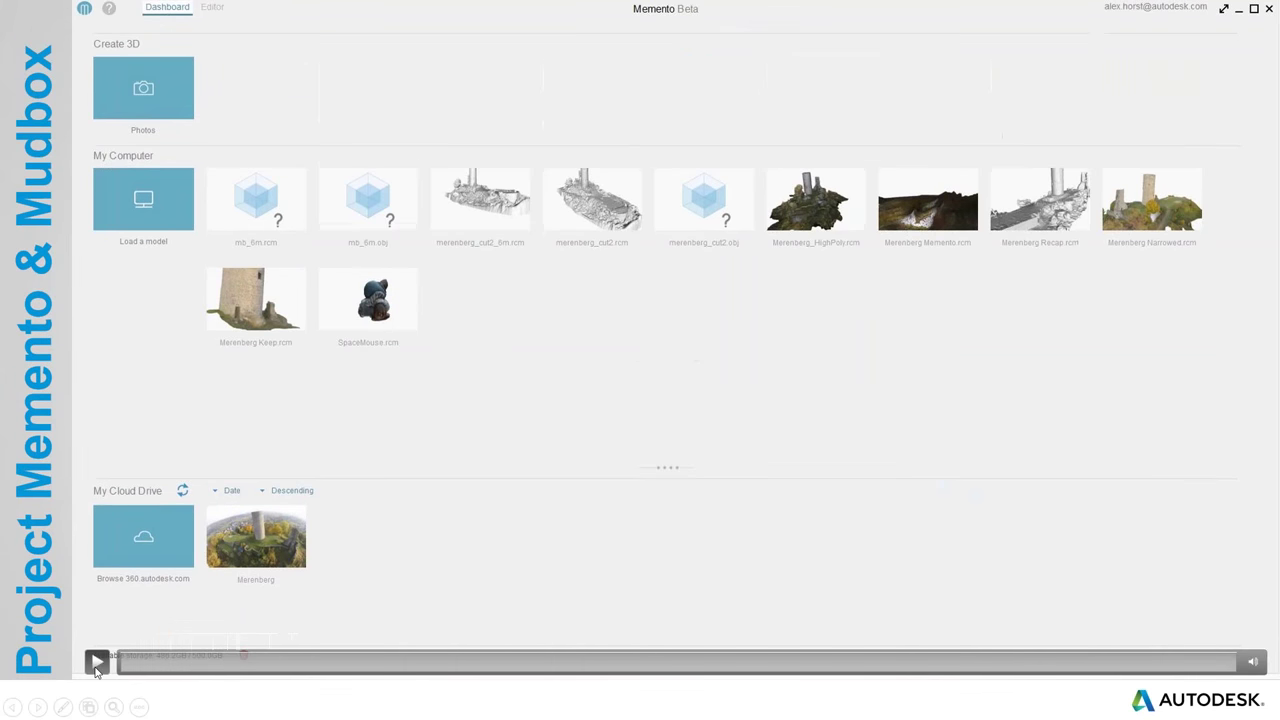
Step: Start the slide video, skip ahead in the low poly modifier article section and resume playback
click(97, 663)
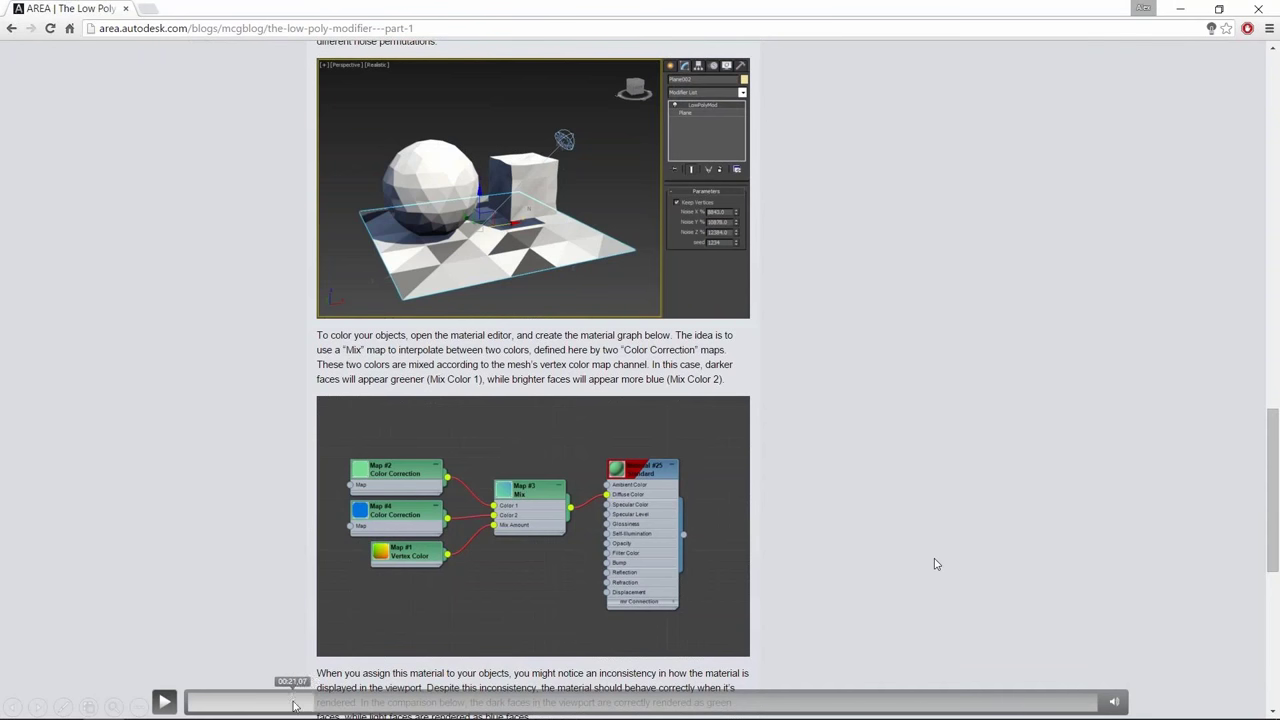
click(303, 706)
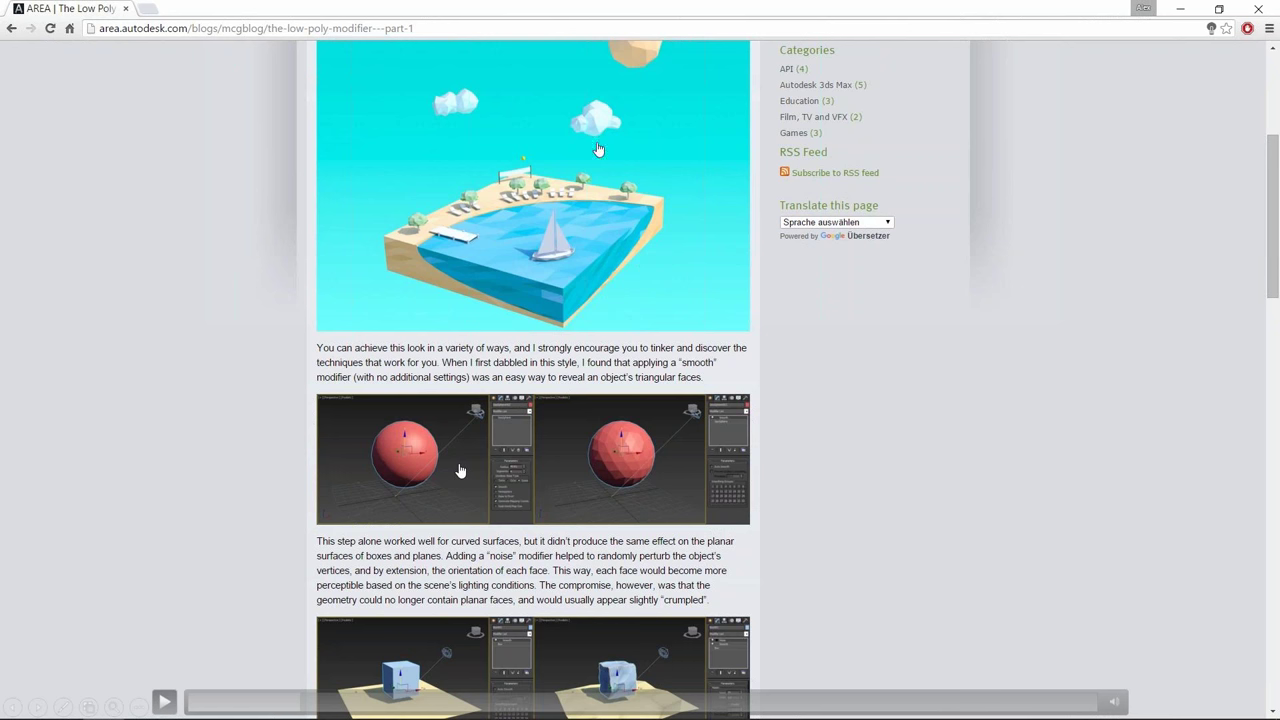
click(164, 704)
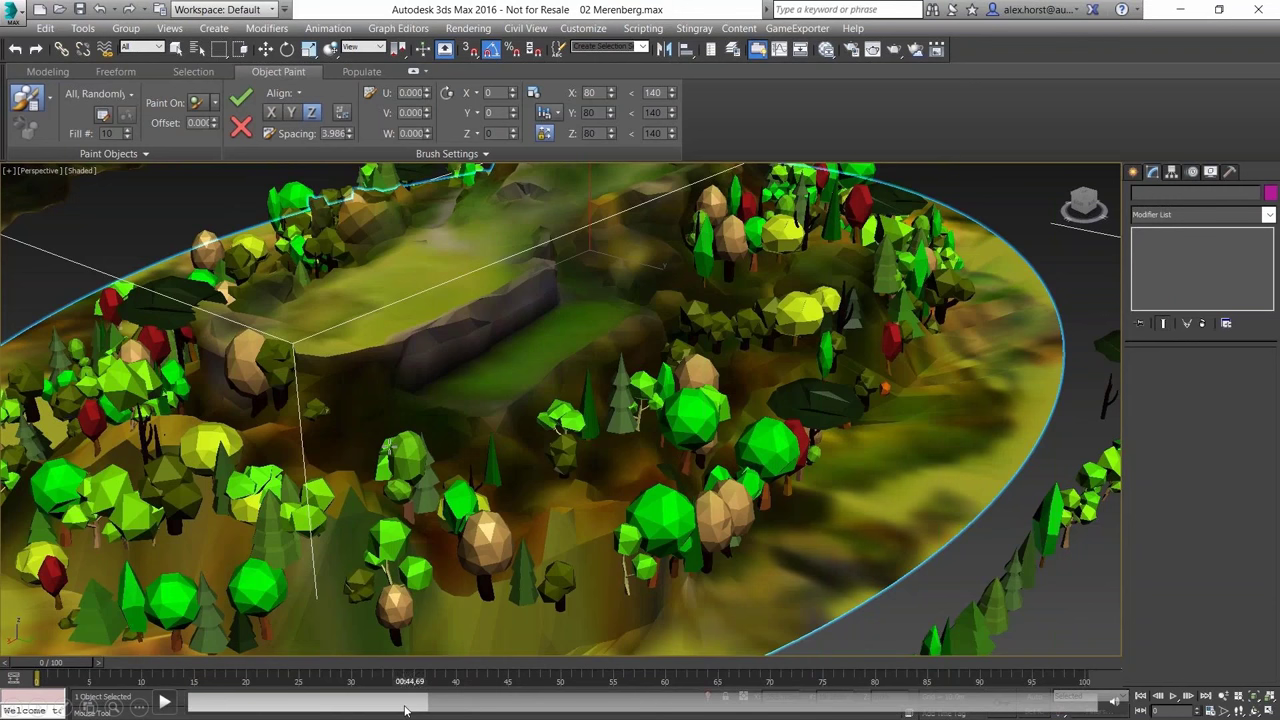
Step: Skip through the slide video's 3ds Max section and play the vertex paint, Creative Market search and tree painting passages
click(405, 708)
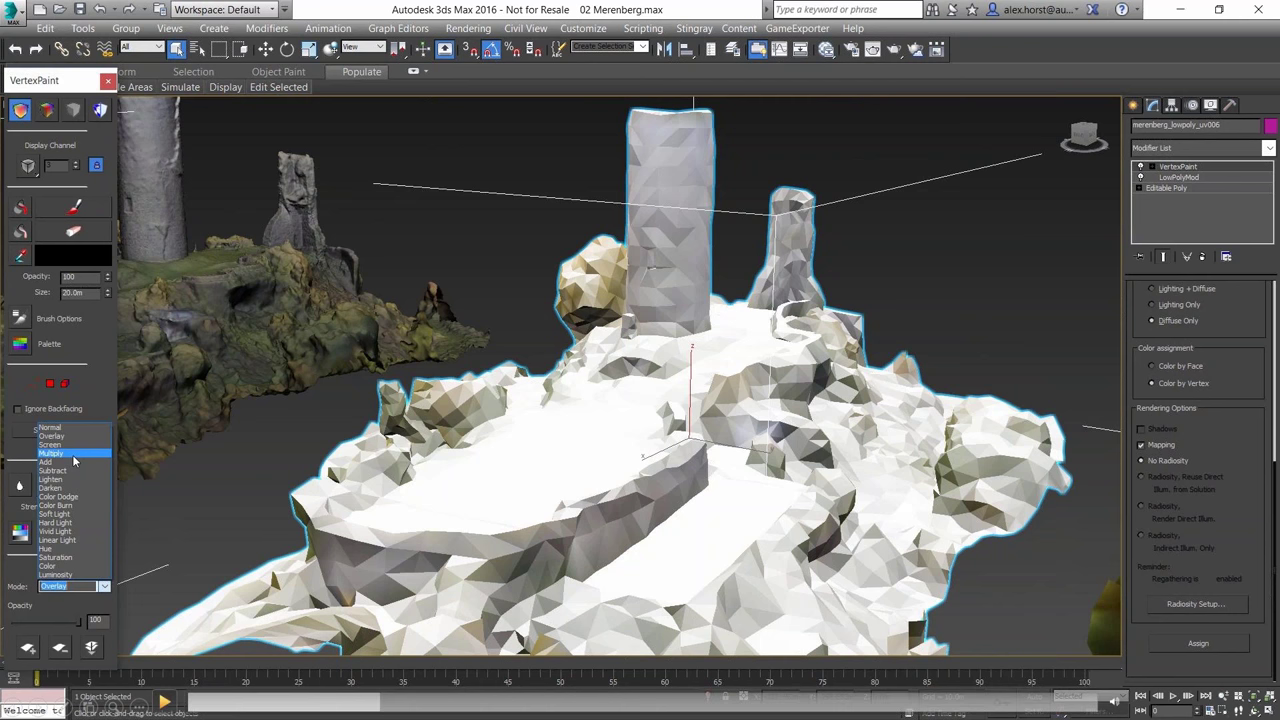
click(73, 460)
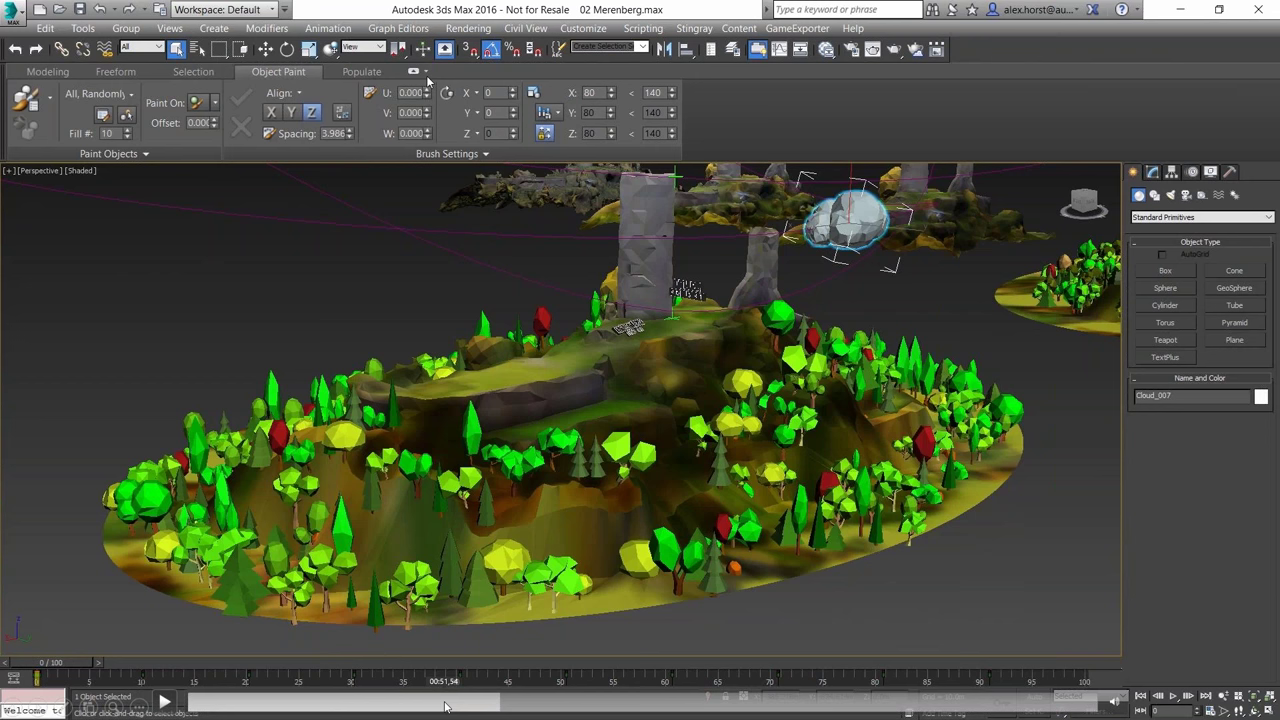
click(445, 707)
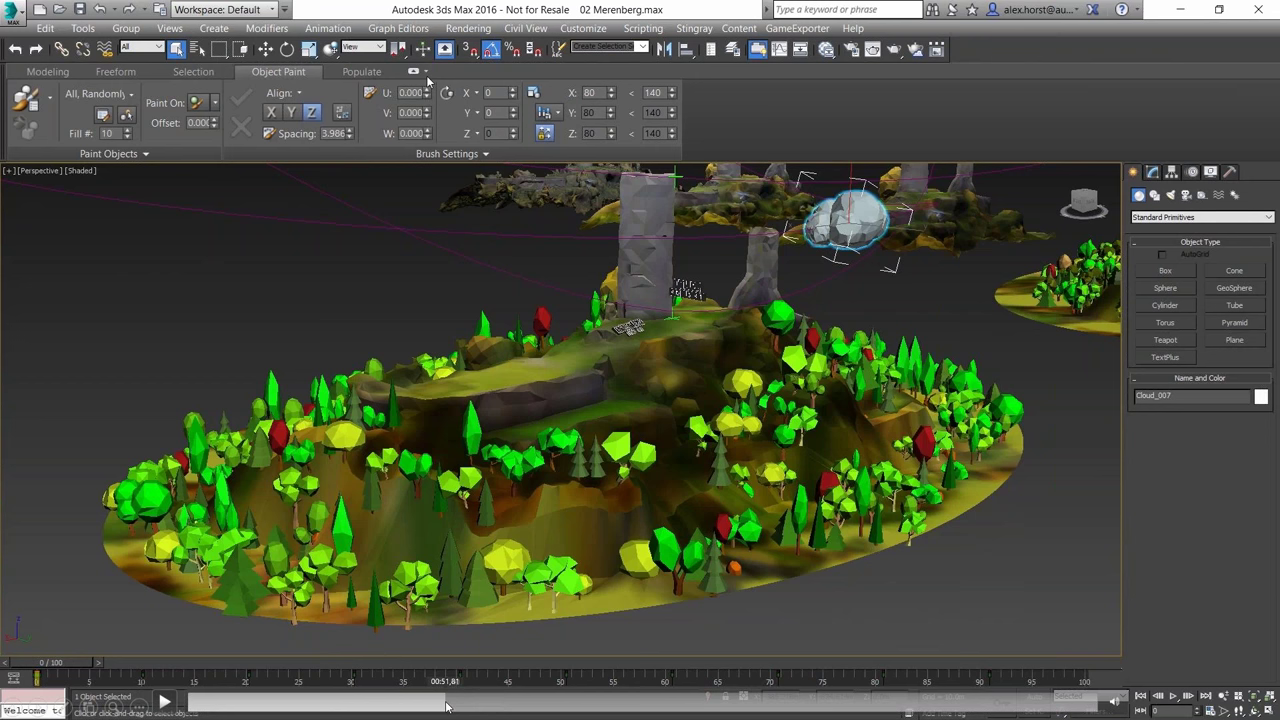
click(167, 701)
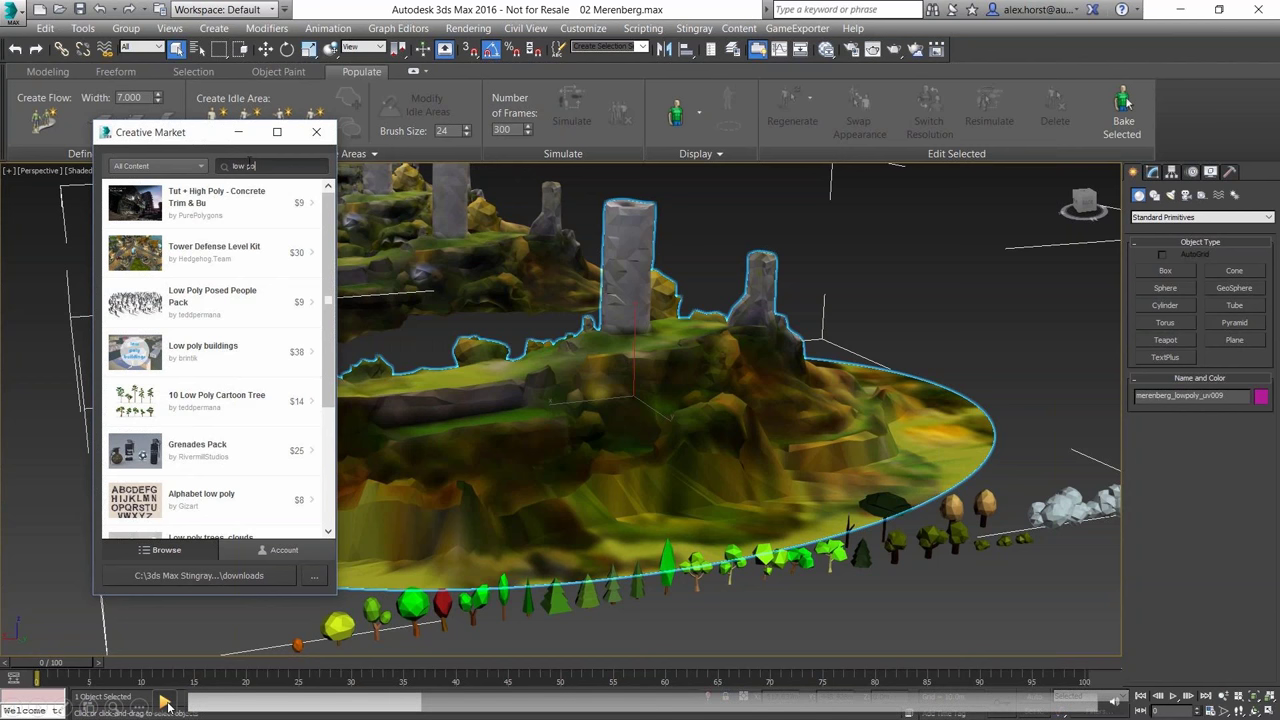
click(167, 705)
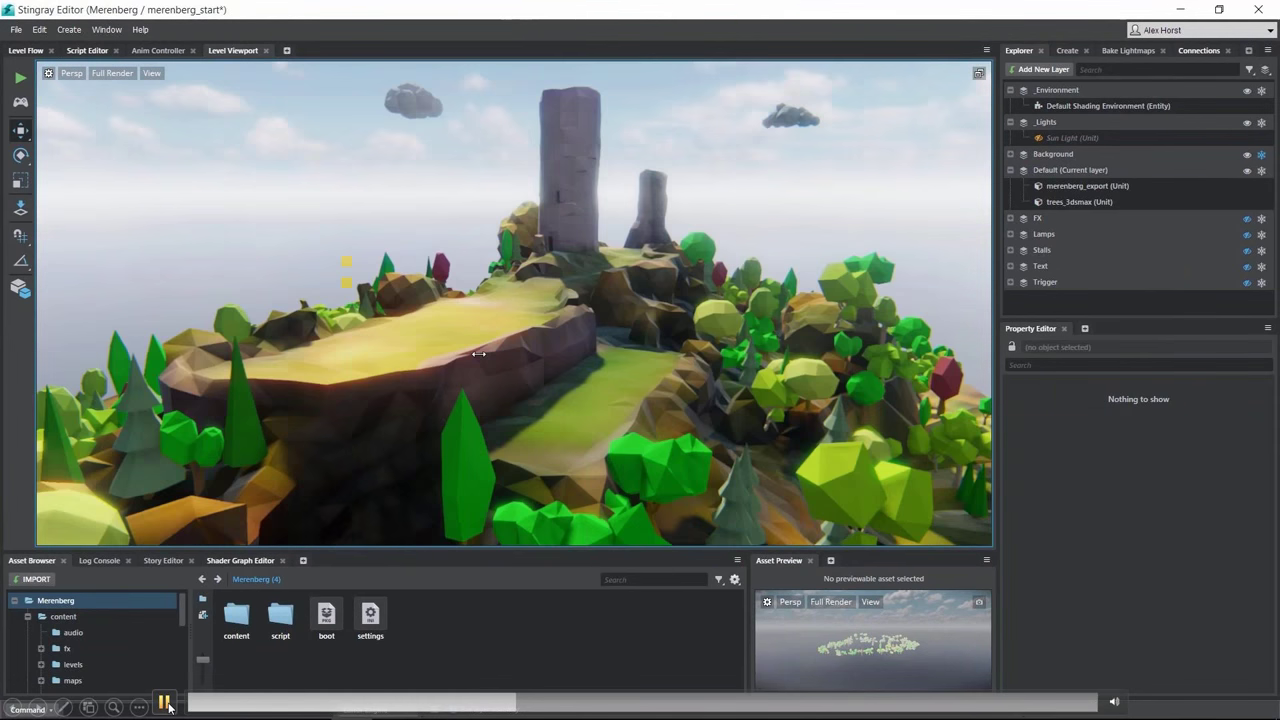
Step: Pause and resume the slide video to examine the low-poly castle level and the Vegetation material's shader graph in Stingray
click(164, 703)
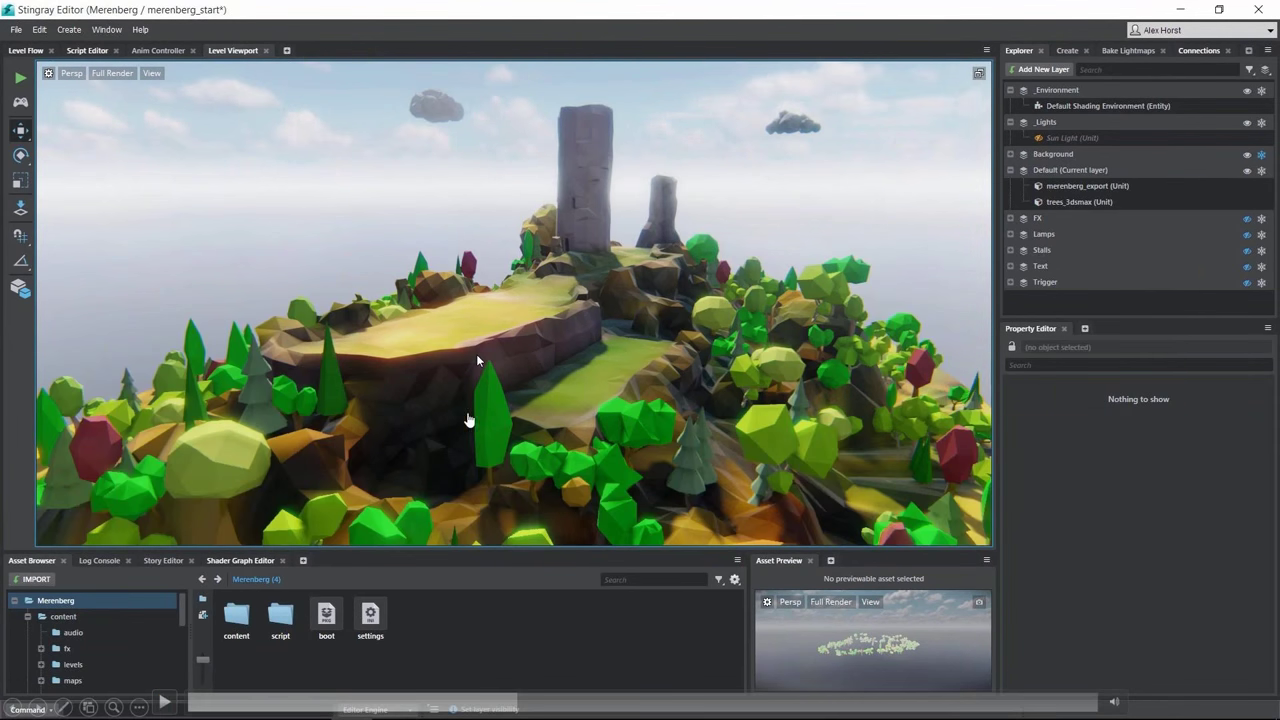
click(164, 703)
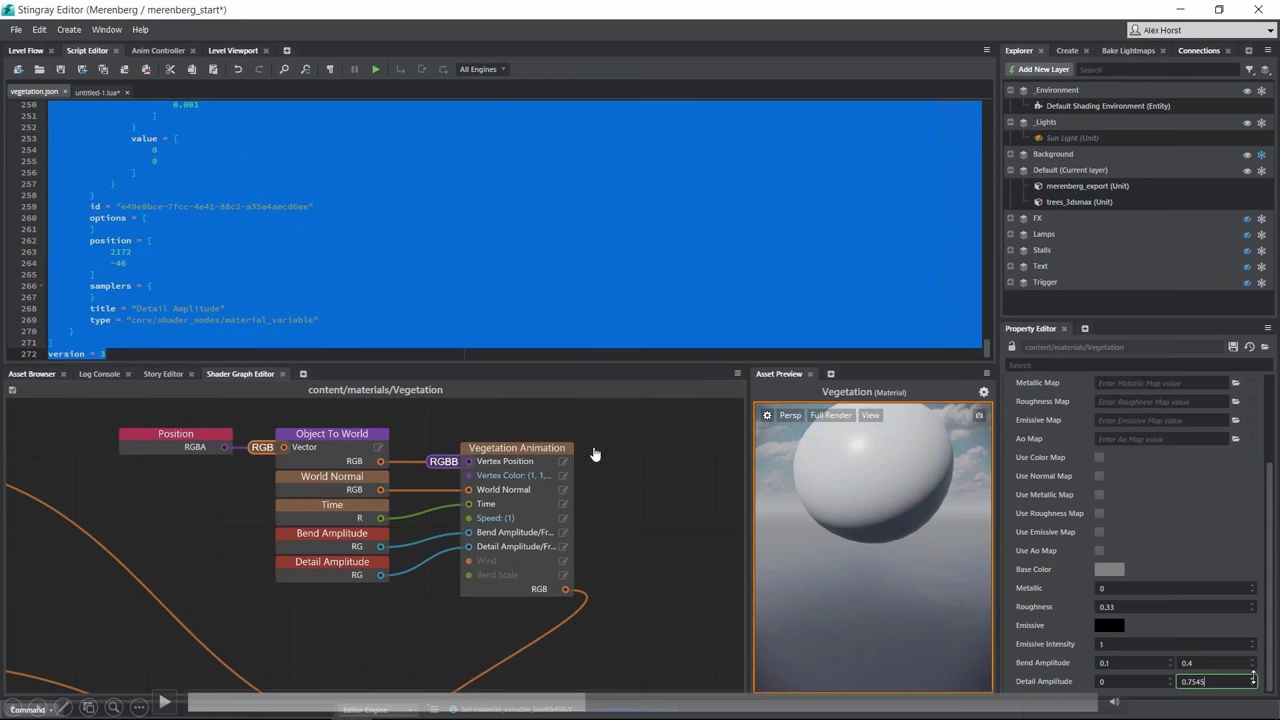
click(165, 703)
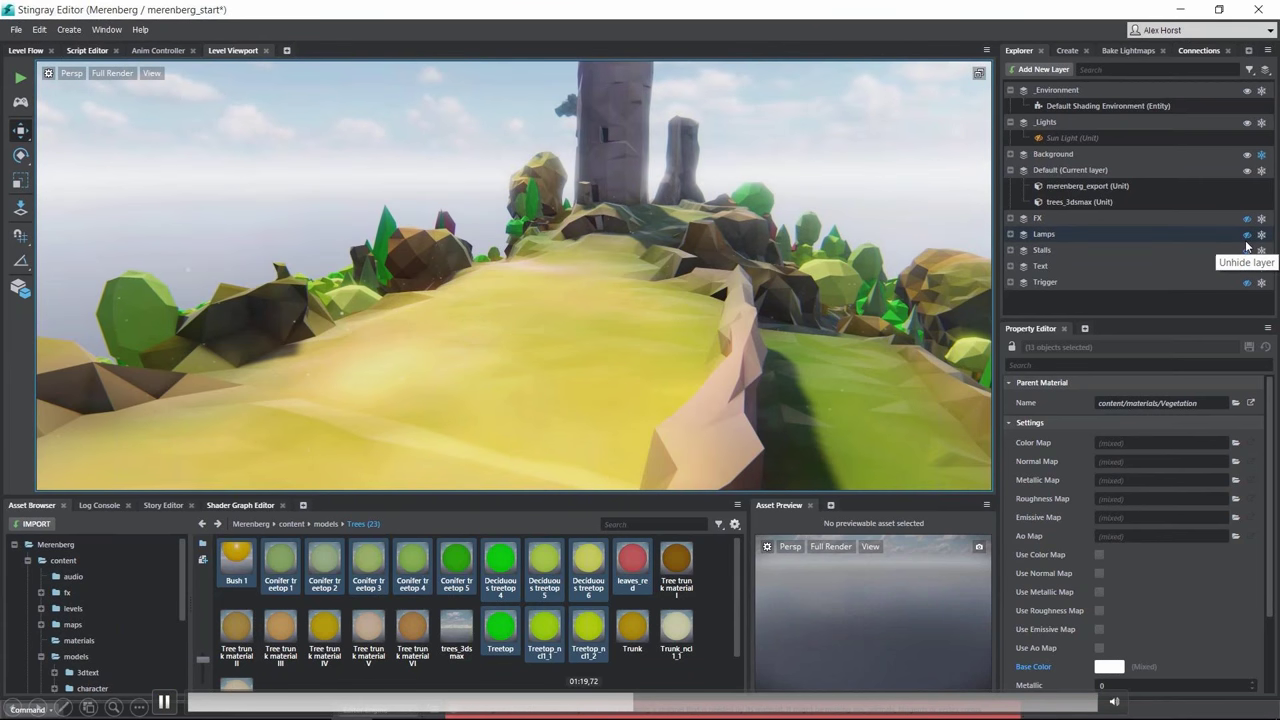
Step: Rewind the slide video slightly and play the Stingray passages on the shading environment, tablet preview and Deployer
click(601, 702)
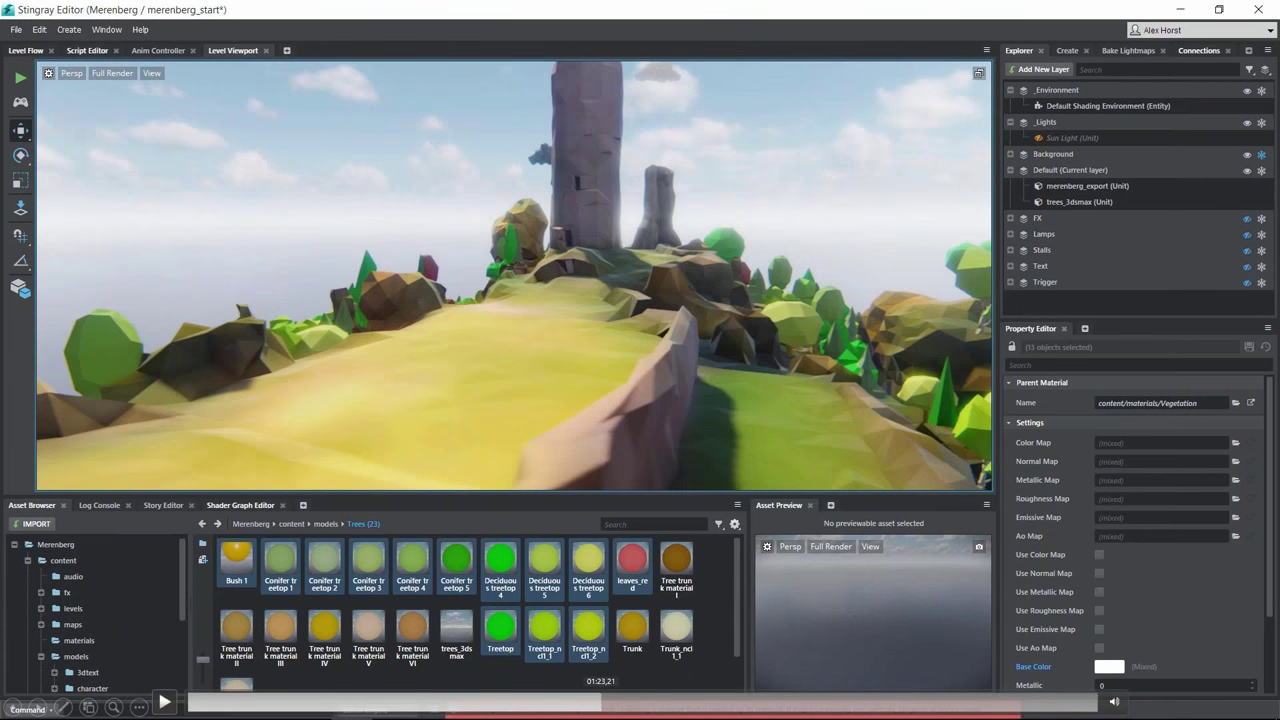
click(598, 708)
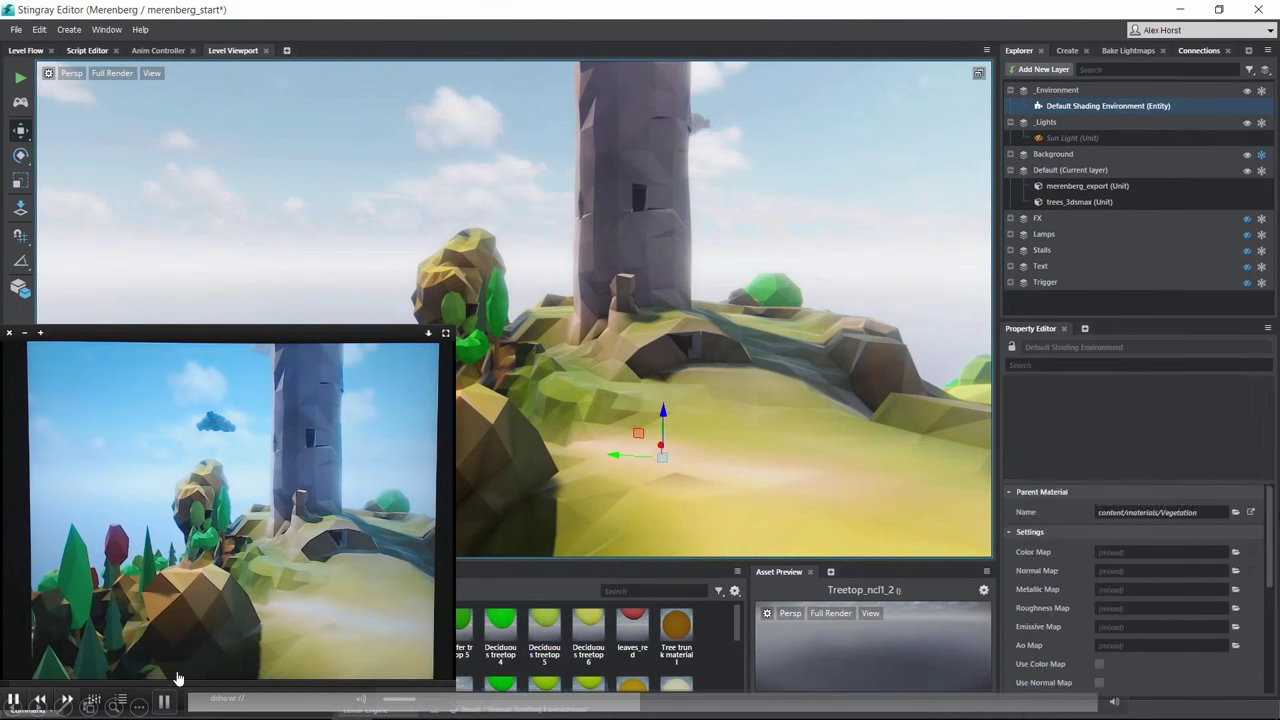
click(164, 700)
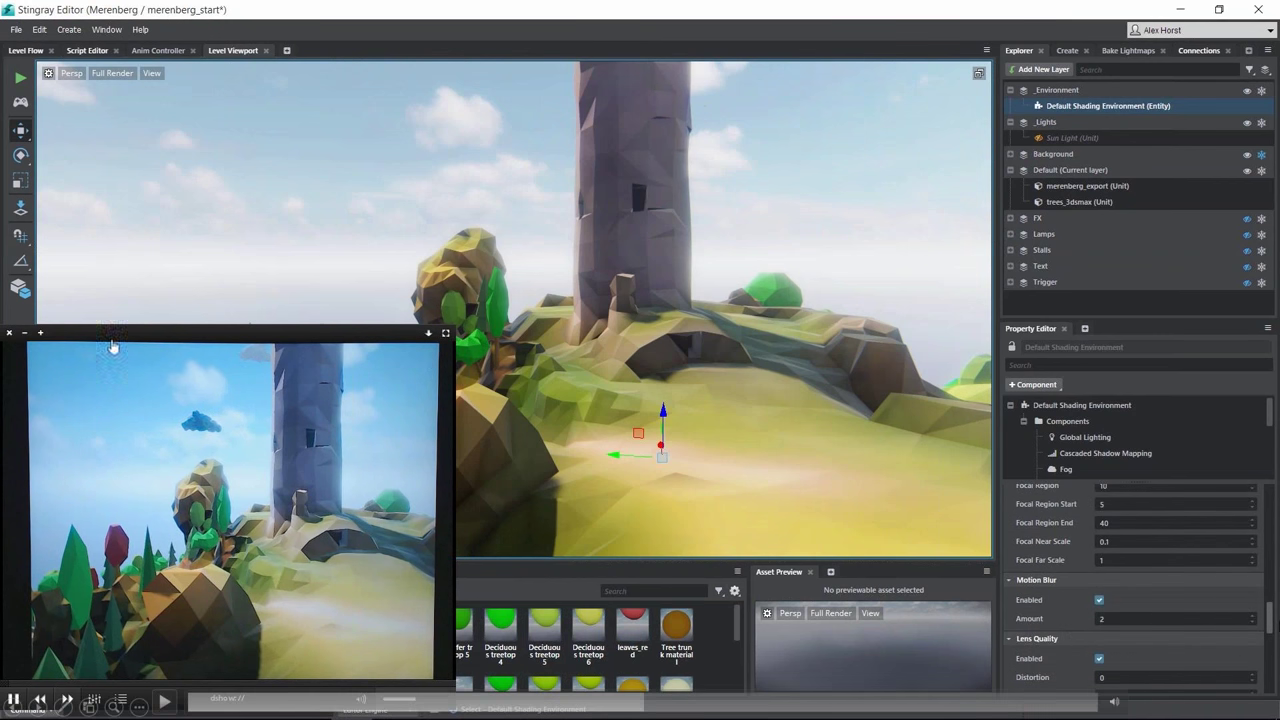
click(165, 703)
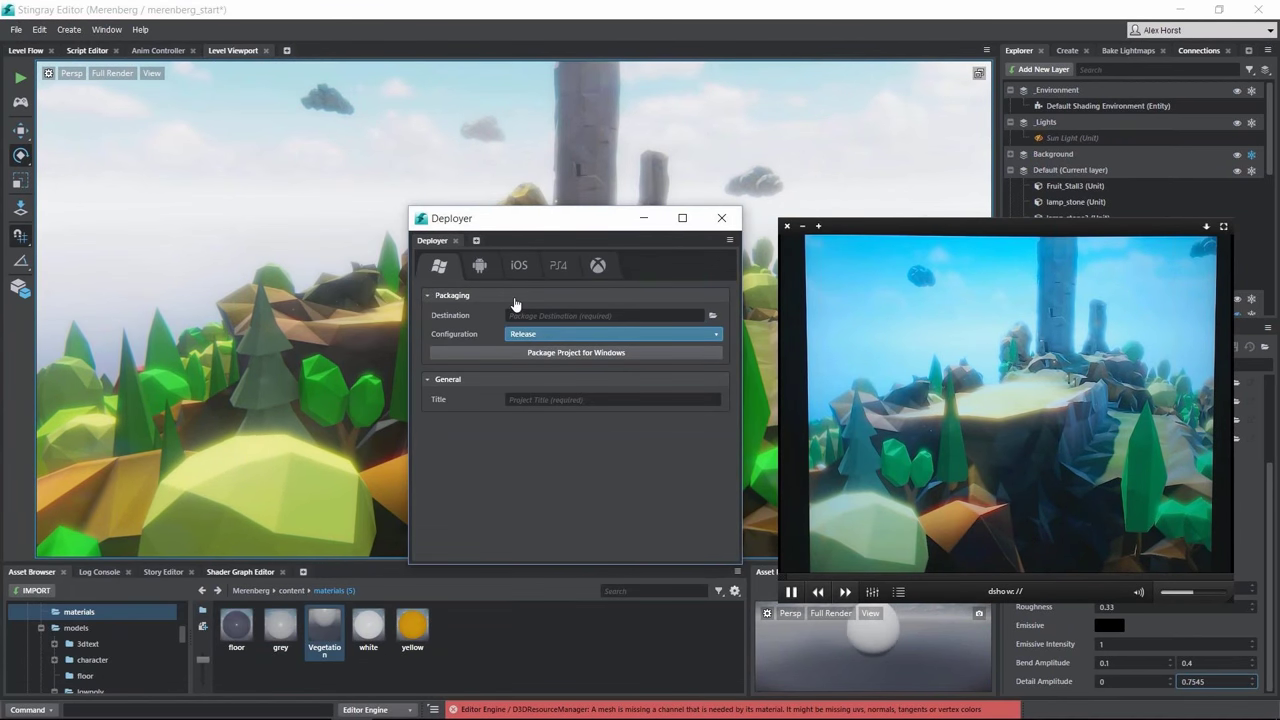
click(724, 218)
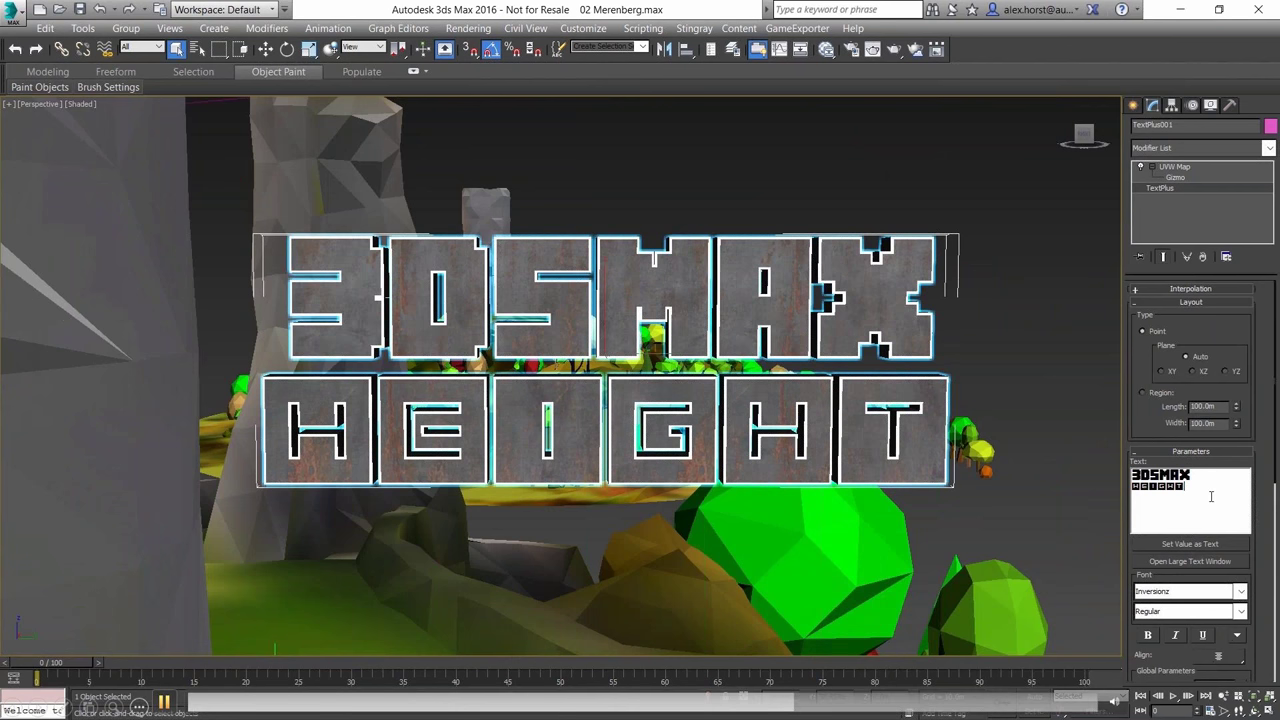
Step: Define a value named Height shown in display units and insert it below the 3DSMAX HEIGHT text
click(1190, 544)
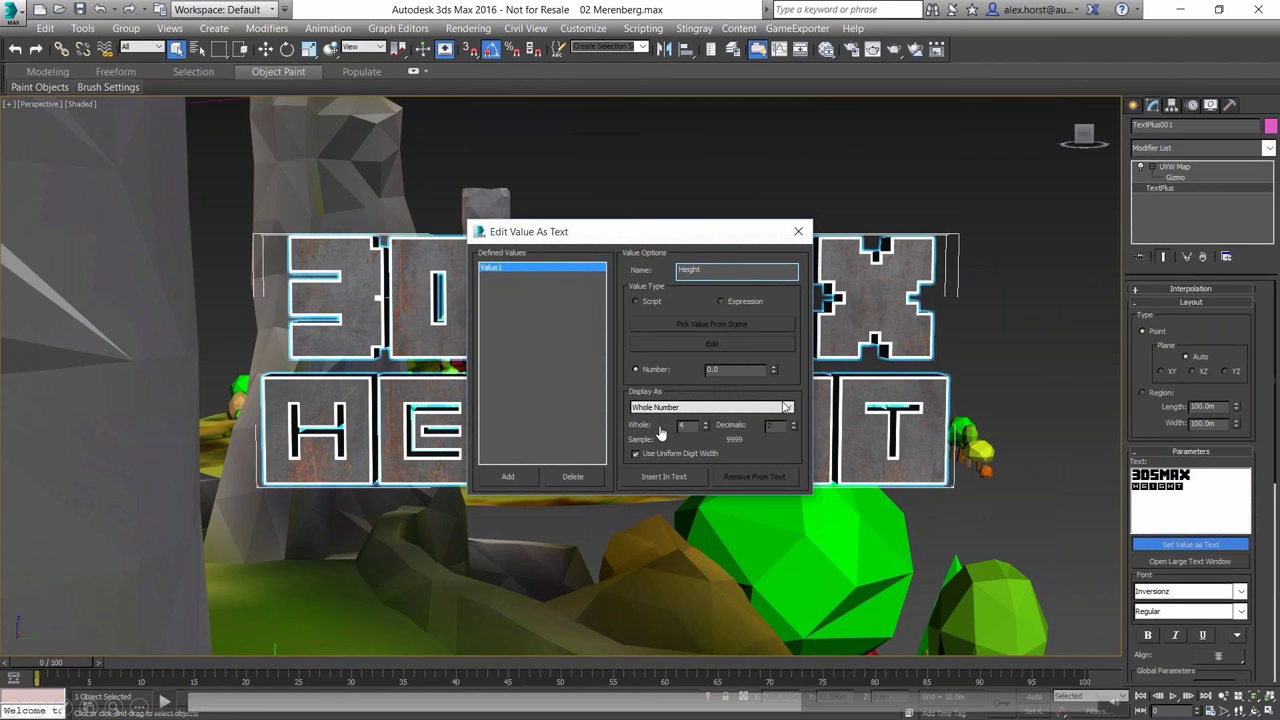
click(786, 407)
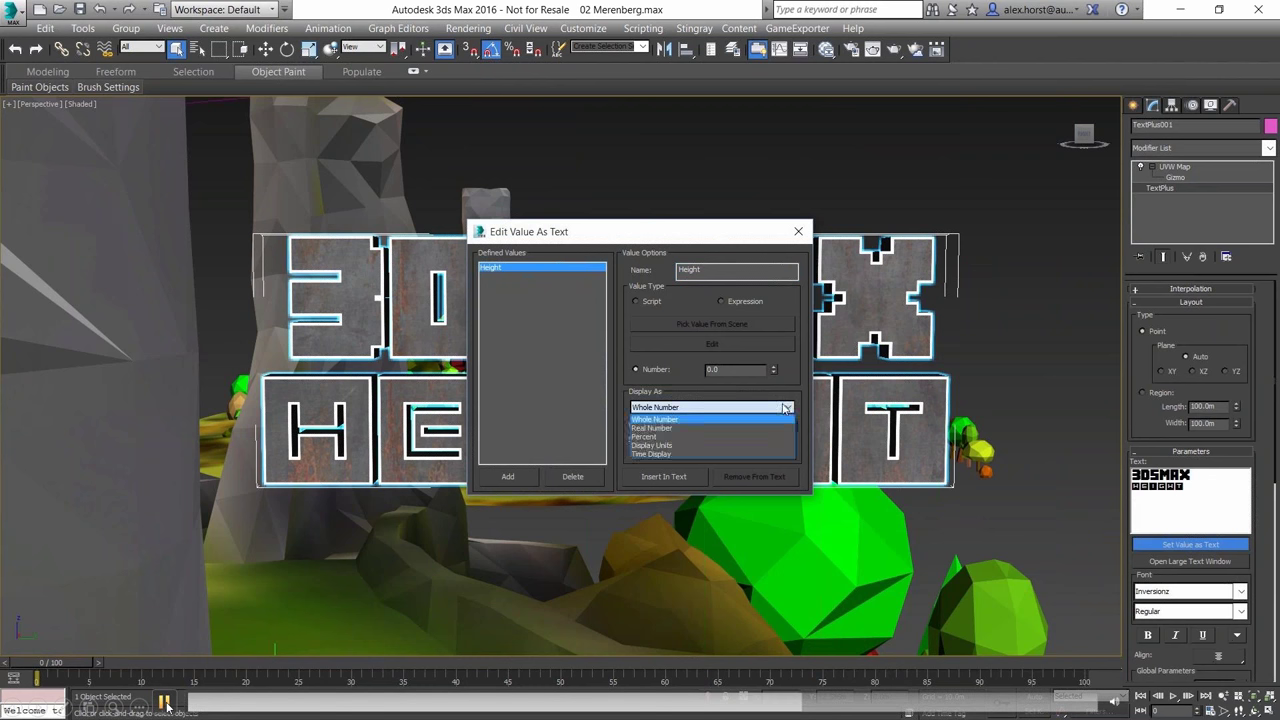
click(780, 421)
click(798, 231)
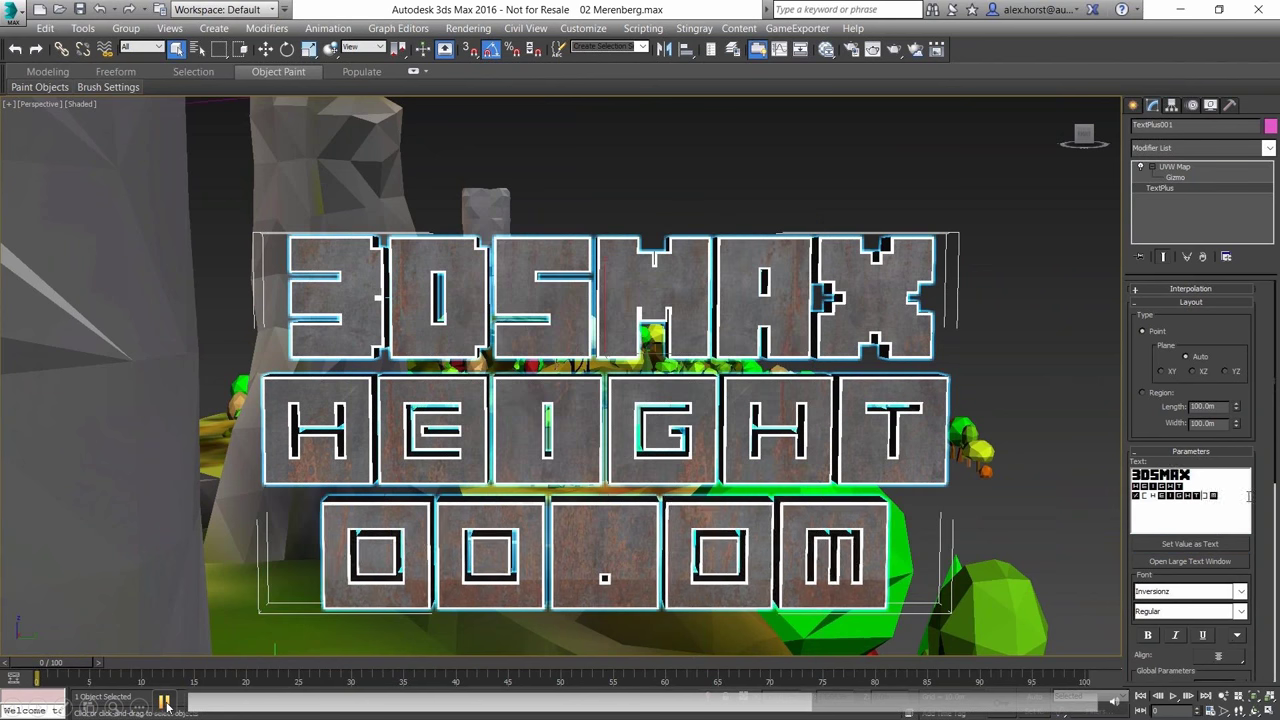
Step: Change the font of the height value line in the 3DSMAX HEIGHT text object
click(1240, 591)
scroll(1229, 498, down, 5)
click(1019, 376)
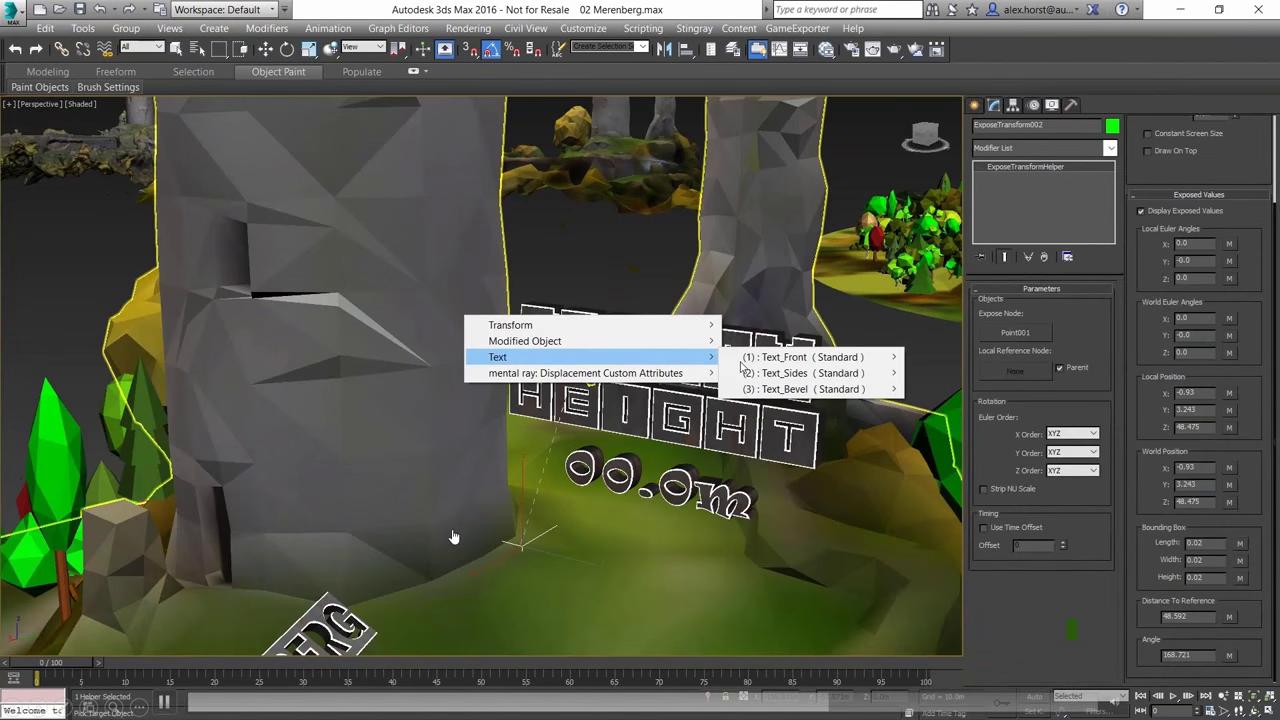
Step: Wire the ExposeTransform helper to the TextPlus object's Height parameter
mouse_move(560, 341)
mouse_move(780, 357)
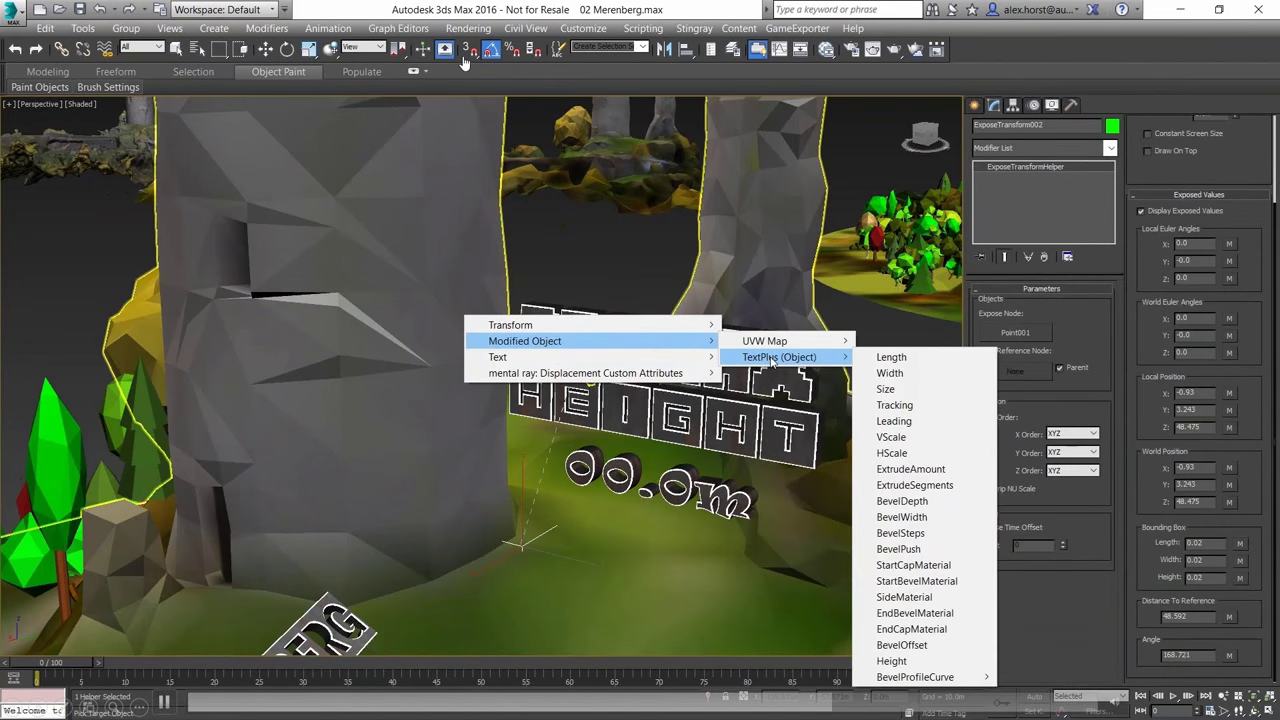
click(891, 661)
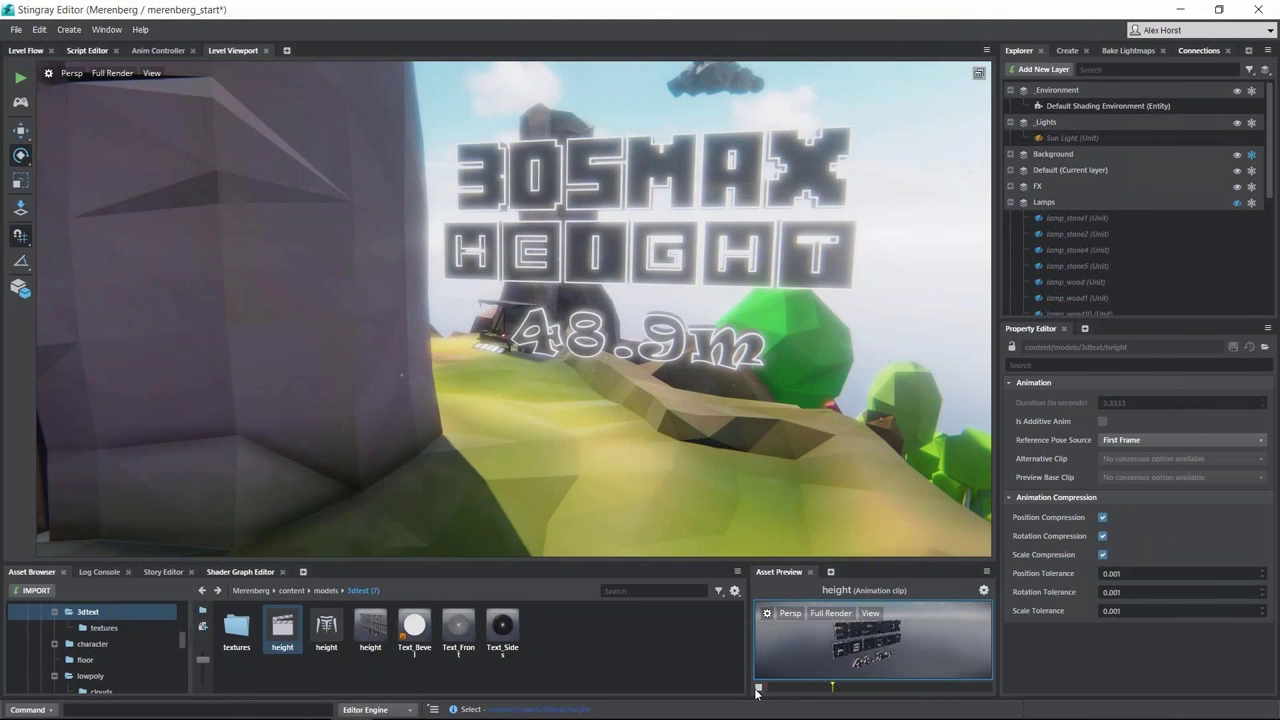
Step: Open the height unit's flow in the Unit Editor and add the Unit Spawned and Unit Spawned in Editor event nodes
double_click(370, 625)
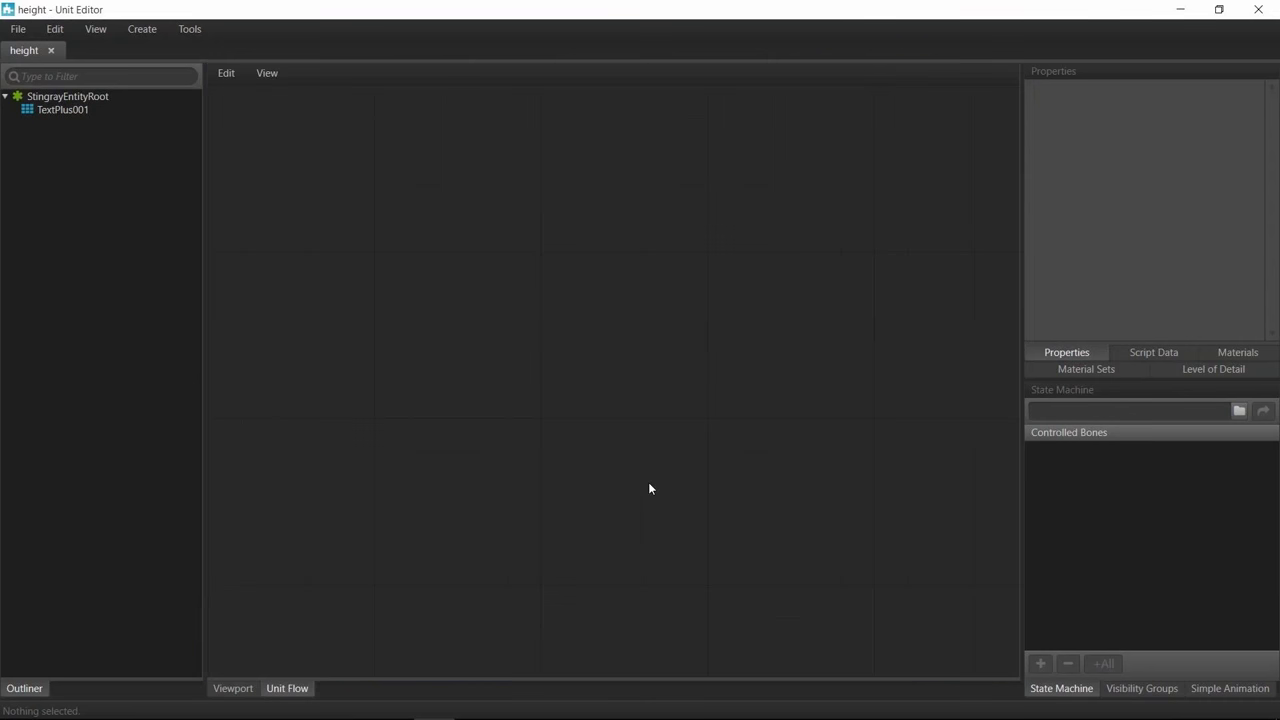
right_click(476, 390)
click(629, 503)
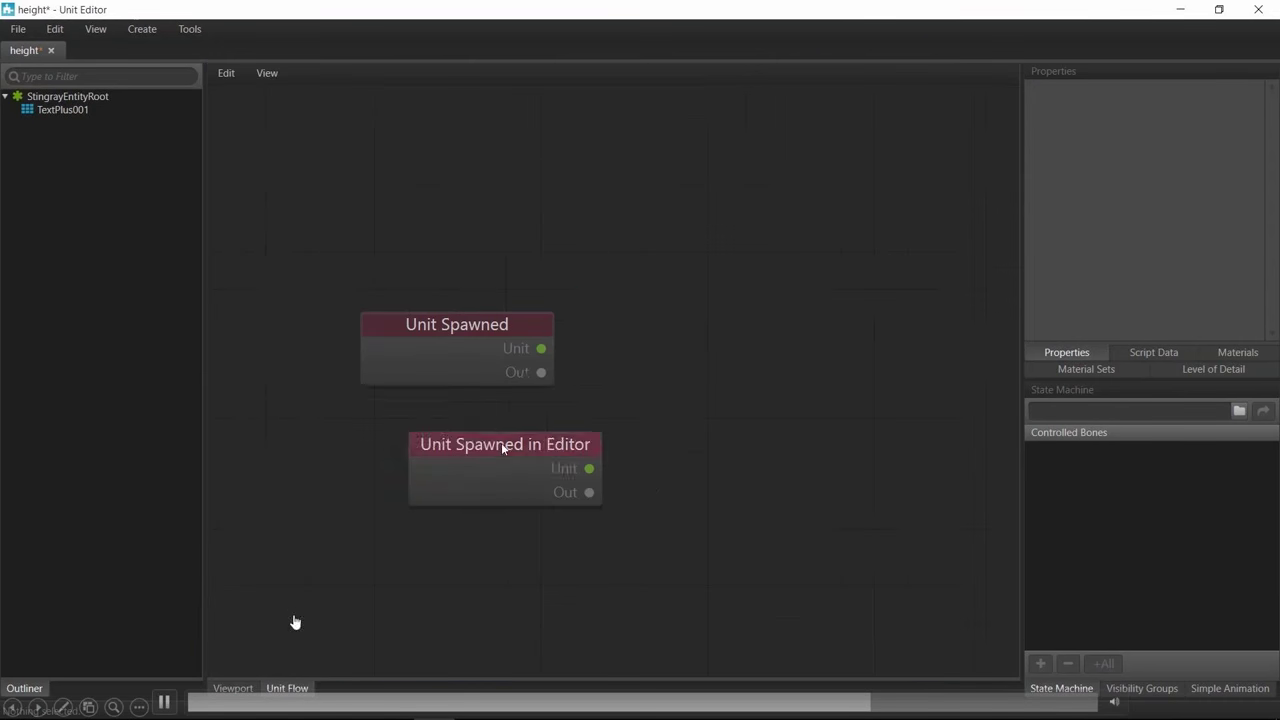
Step: Add an Animation Clip Reset node, connect both spawn events to its Play input and assign the animation clip
right_click(680, 300)
click(694, 197)
drag(507, 576, 651, 335)
click(814, 240)
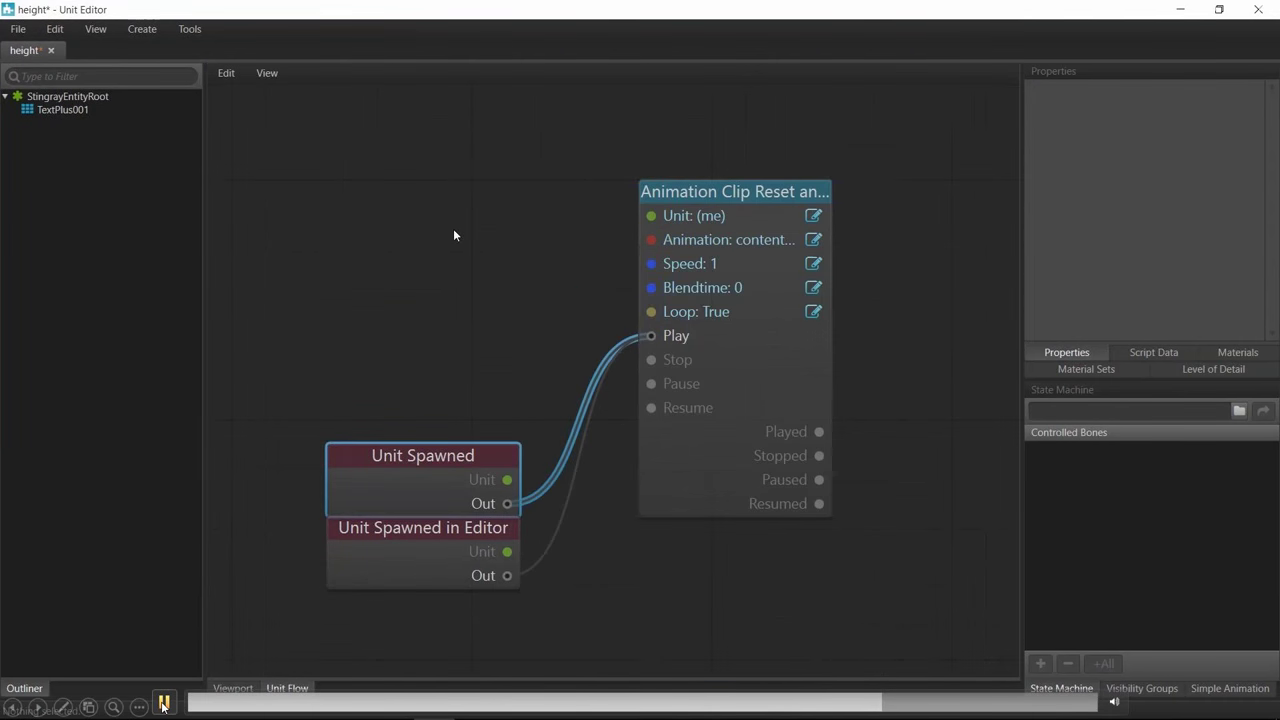
click(453, 228)
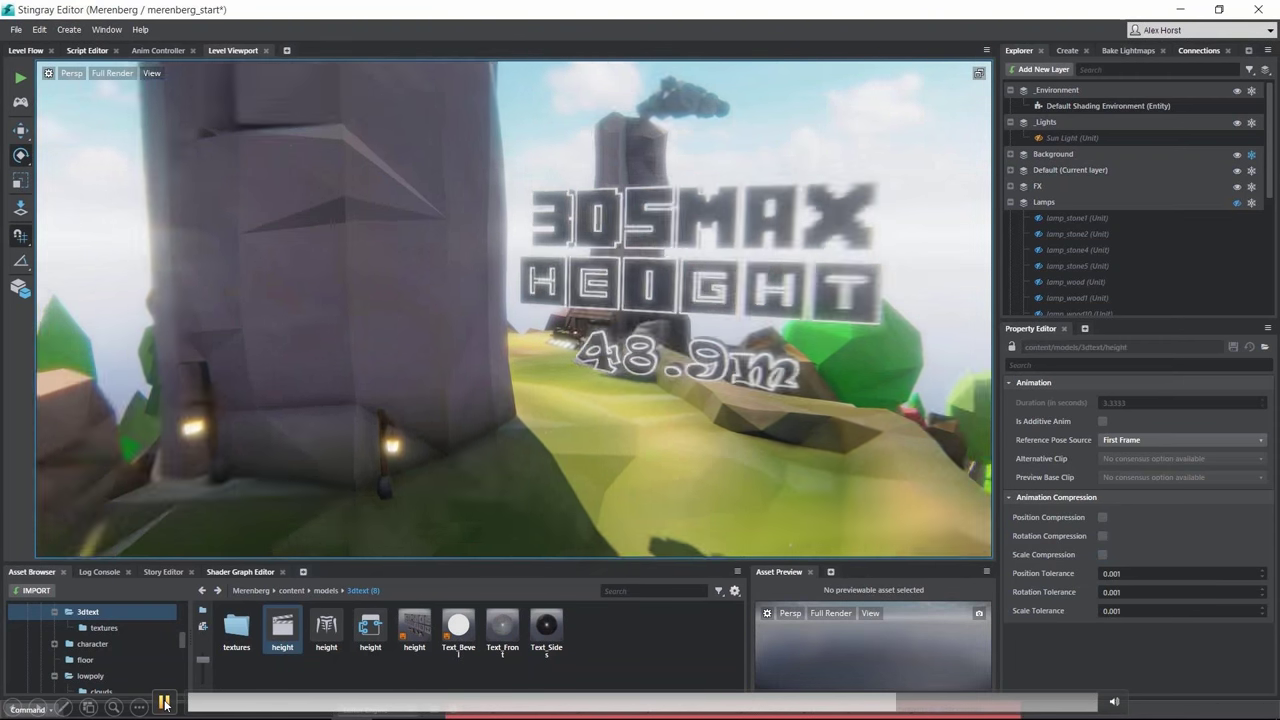
Step: Select the 3D height text in the level and name its story Text_Out in the Story Editor
click(763, 324)
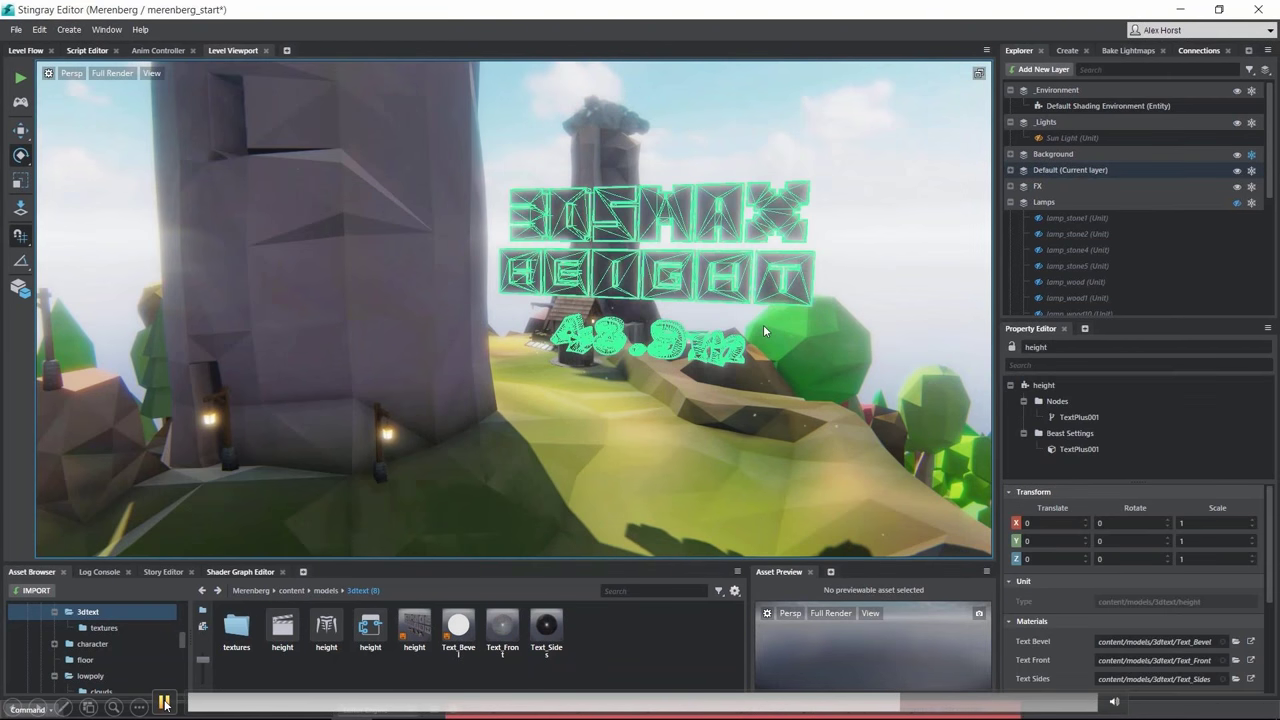
click(163, 571)
click(1070, 347)
text(Text)
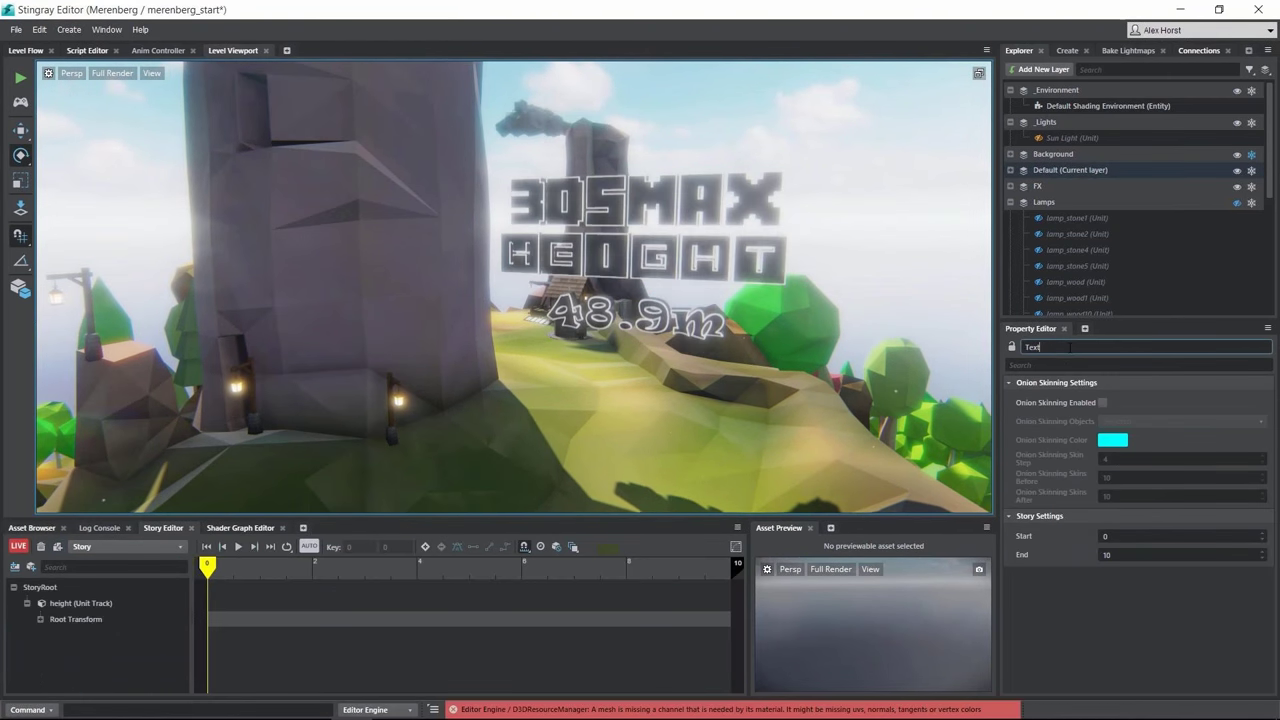
text(_Out)
key(Return)
Step: Expand the height track's Root Transform, select its positiony channel and move the time marker to about 4
click(39, 619)
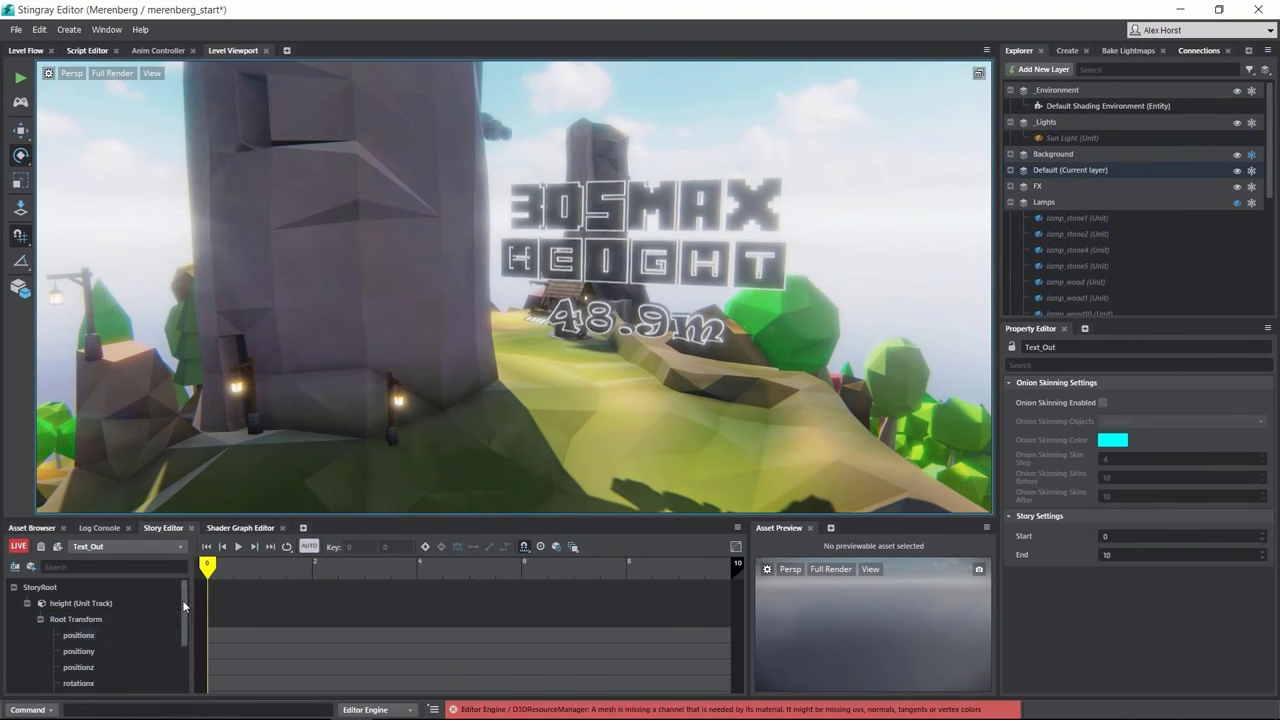
click(567, 280)
click(100, 651)
click(417, 565)
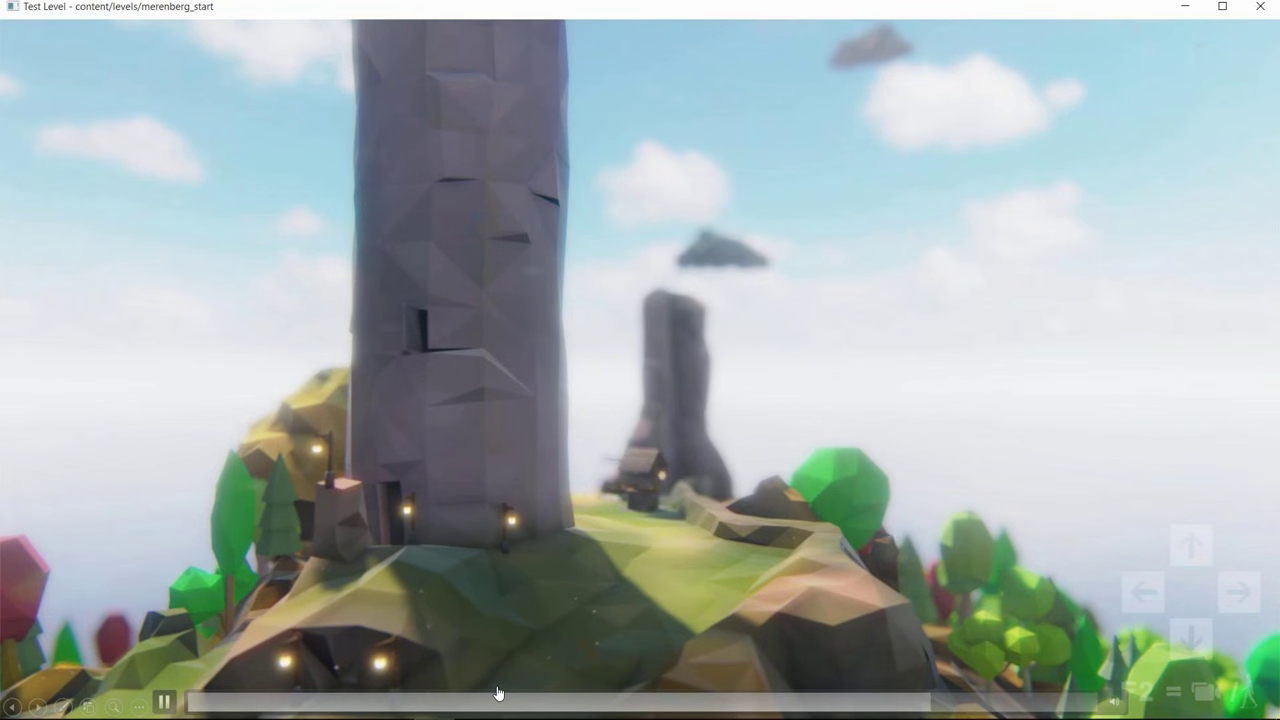
Step: Walk through the merenberg_start test level past the tower's height text to the market stall, and skip back in the slide video
key(Left)
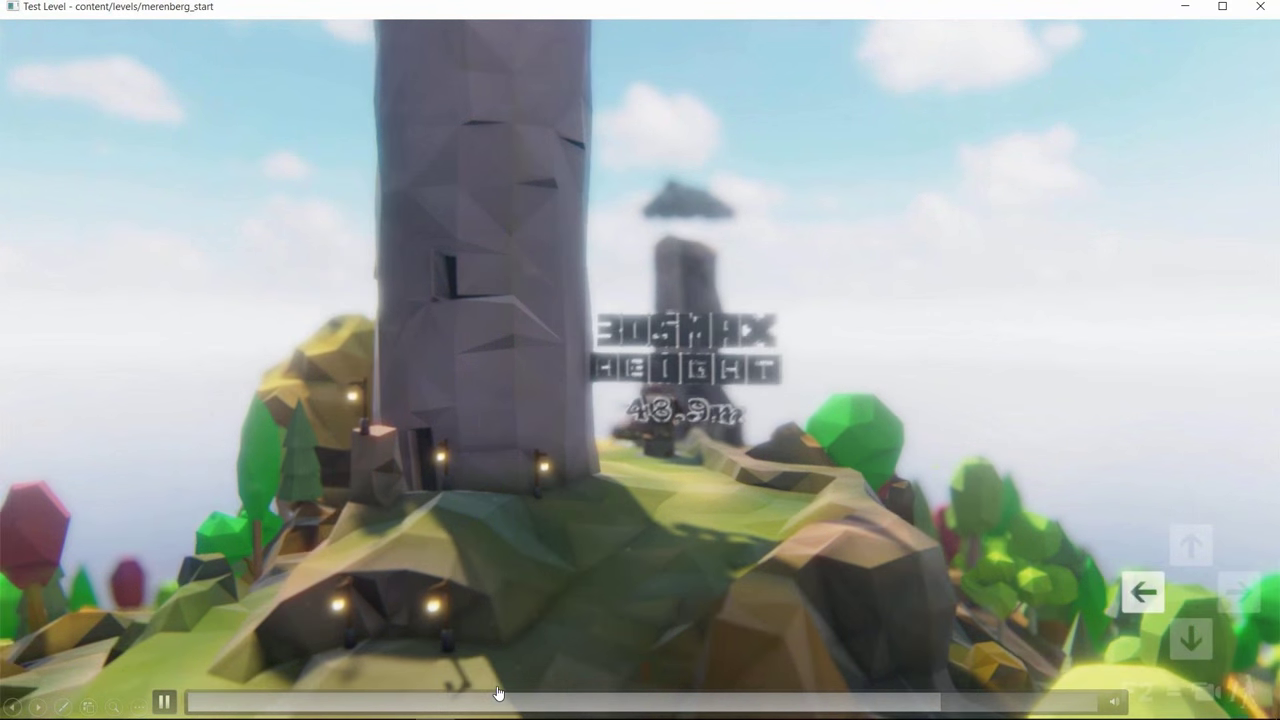
key(Up)
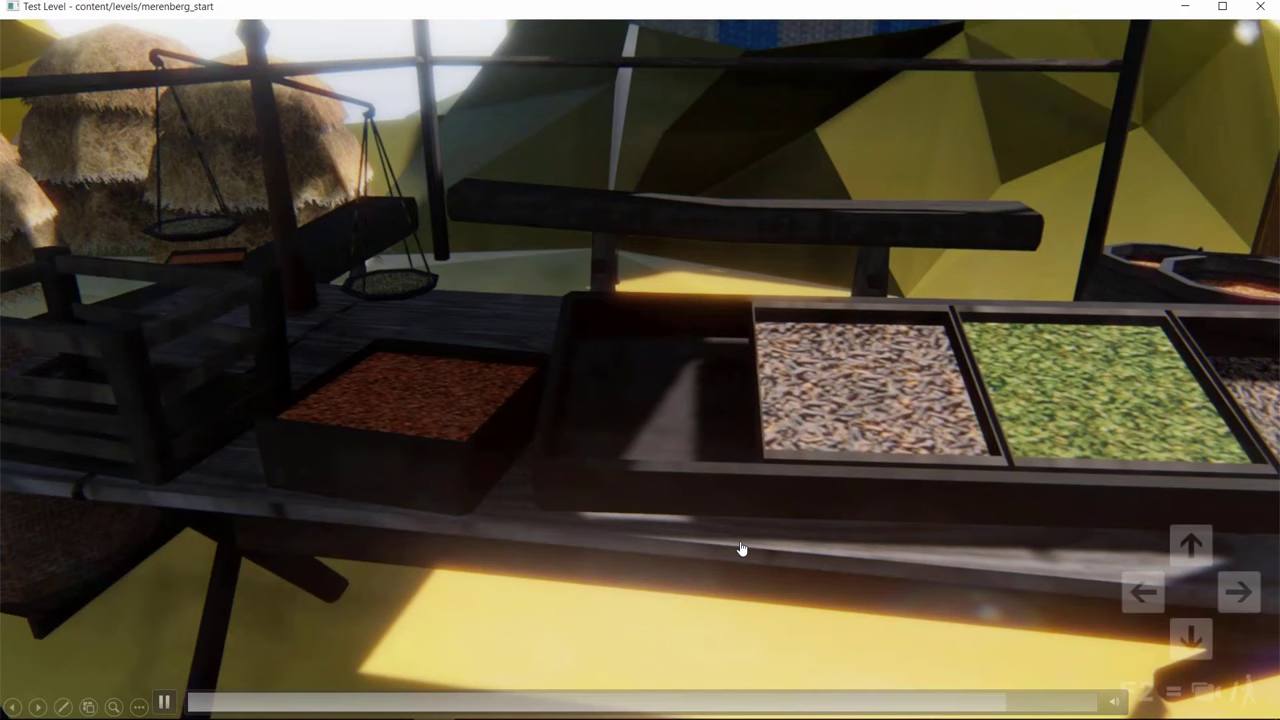
click(963, 703)
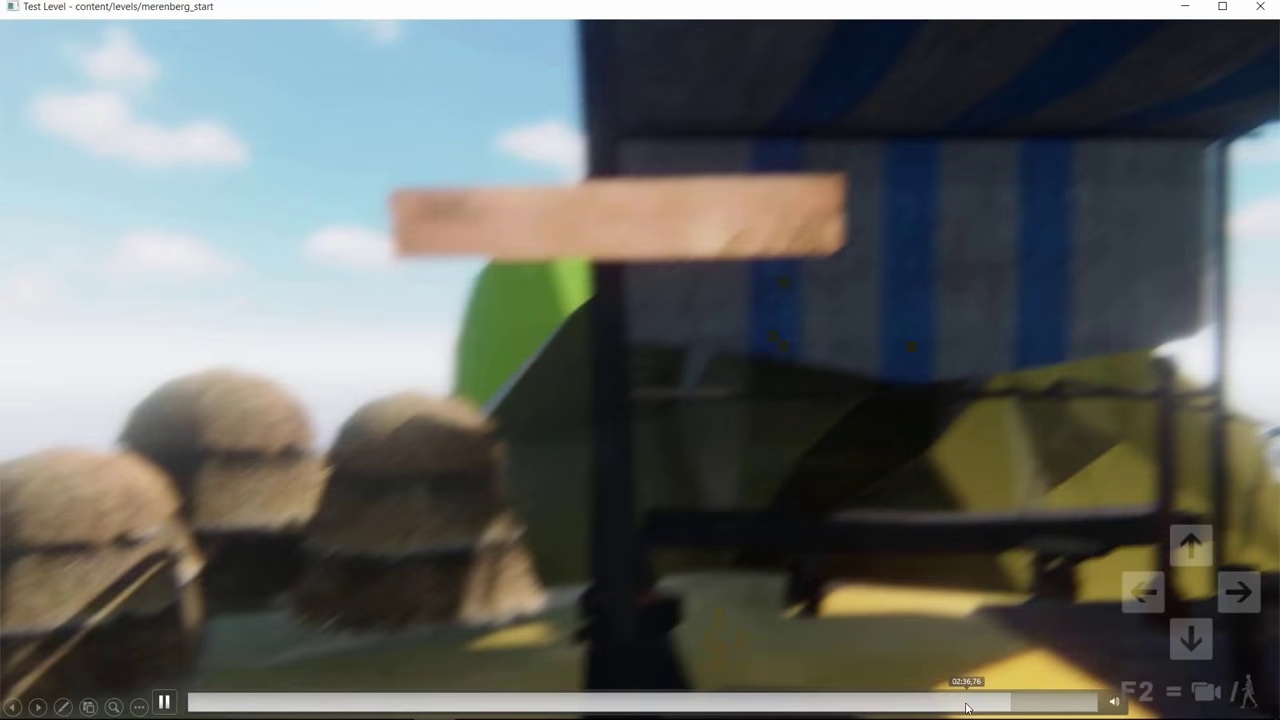